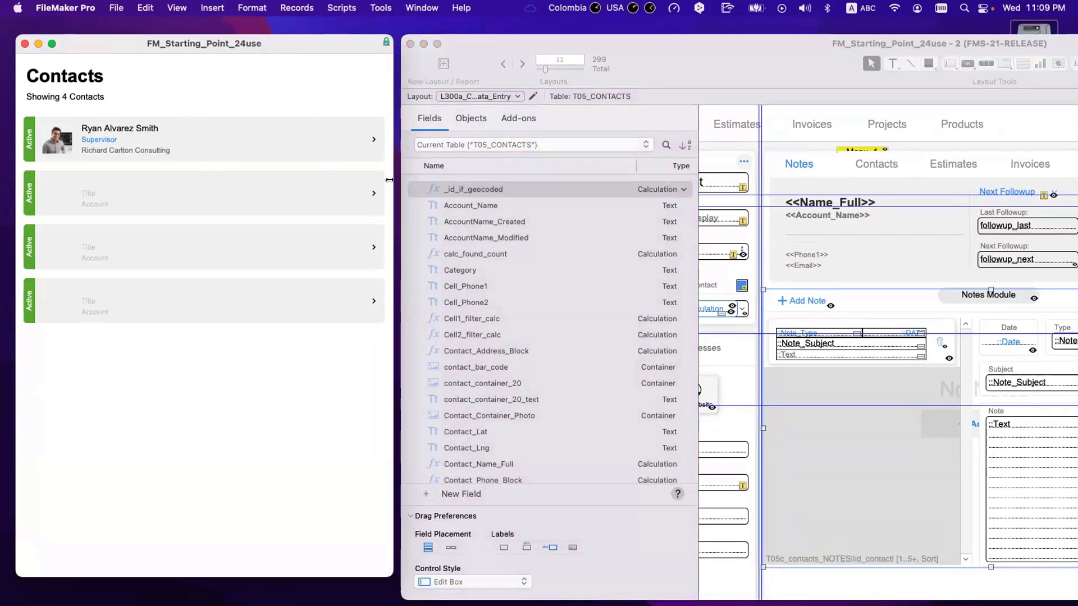
# - Narrow the Contacts list window and bring the contact list portal of the data-entry layout into view
pyautogui.moveTo(393, 186); pyautogui.dragTo(273, 195)
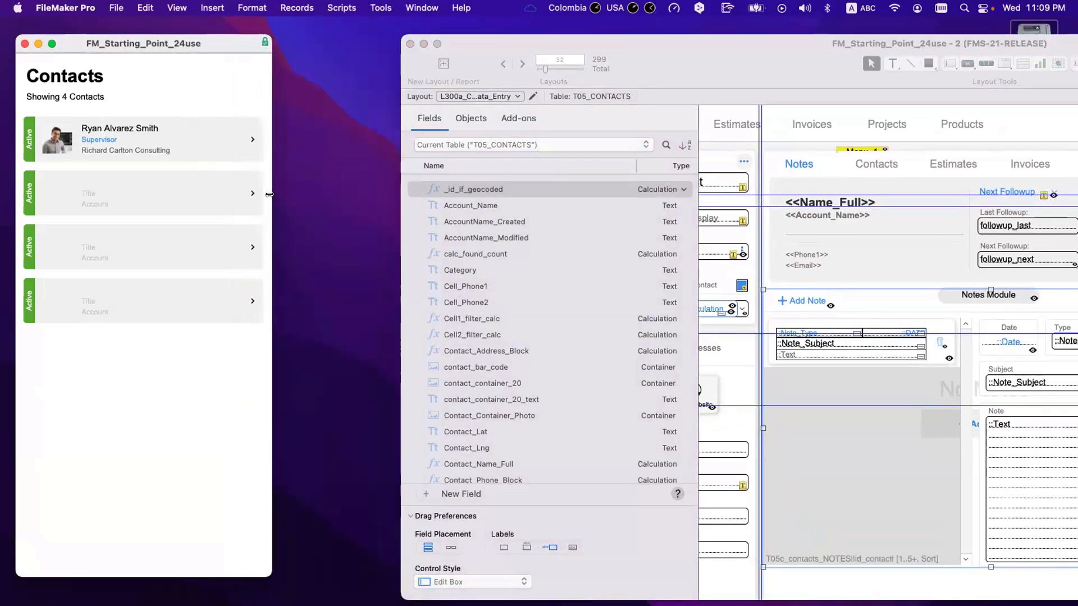
pyautogui.click(746, 211)
pyautogui.hscroll(-3, 746, 212)
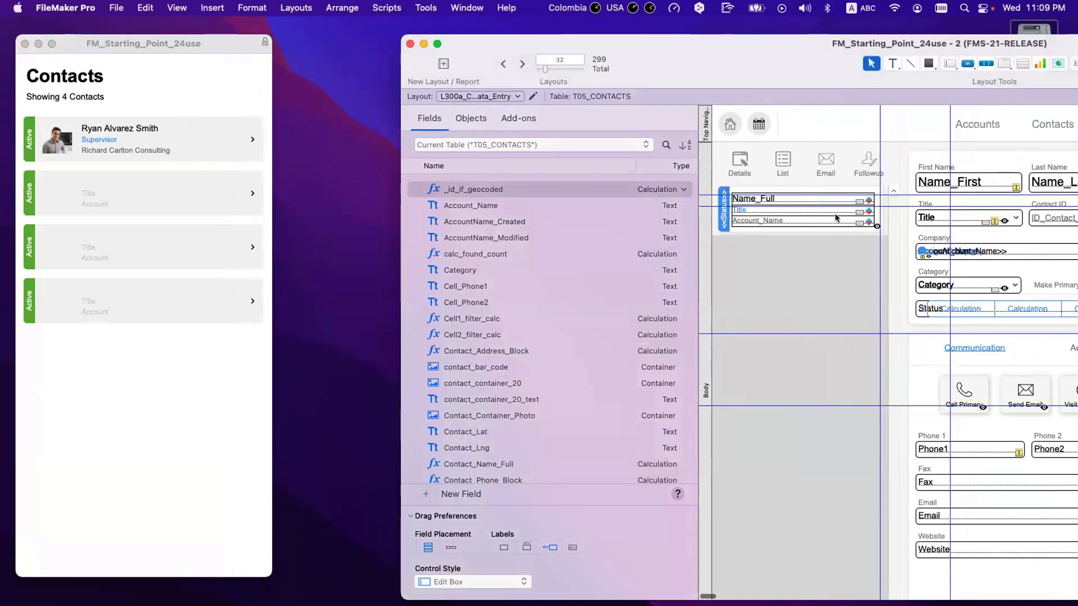
# - Open the first contact's details from the Contacts list and return to the list, twice
pyautogui.click(136, 151)
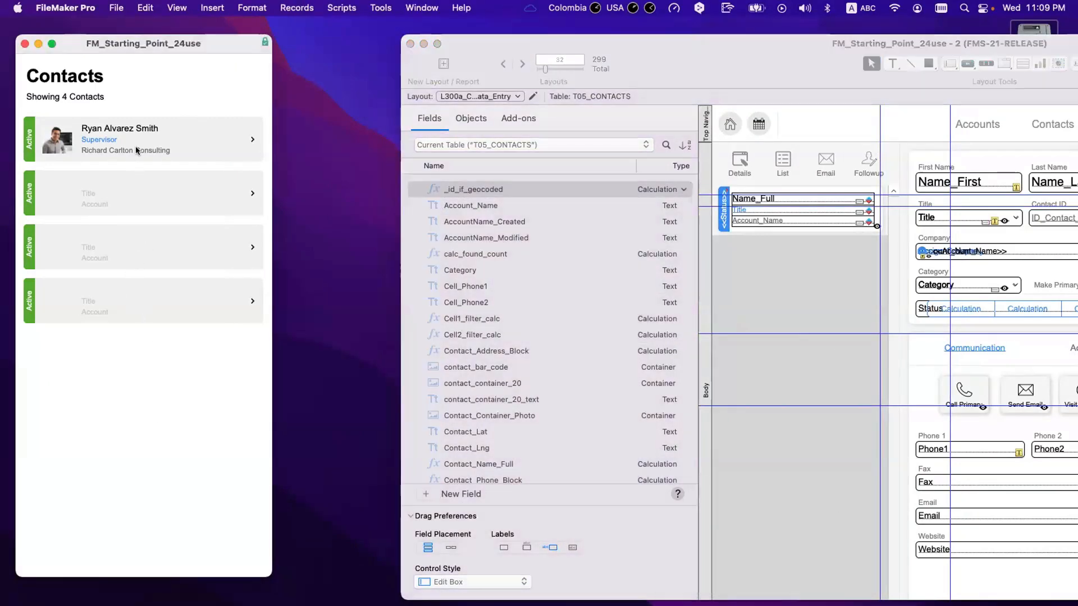
pyautogui.click(136, 146)
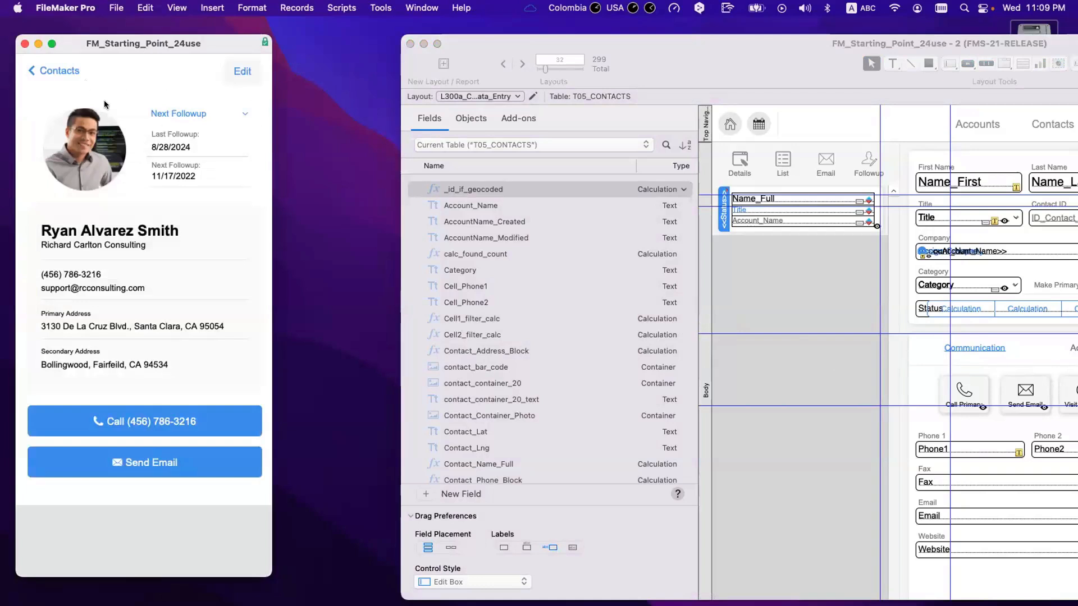
pyautogui.click(57, 71)
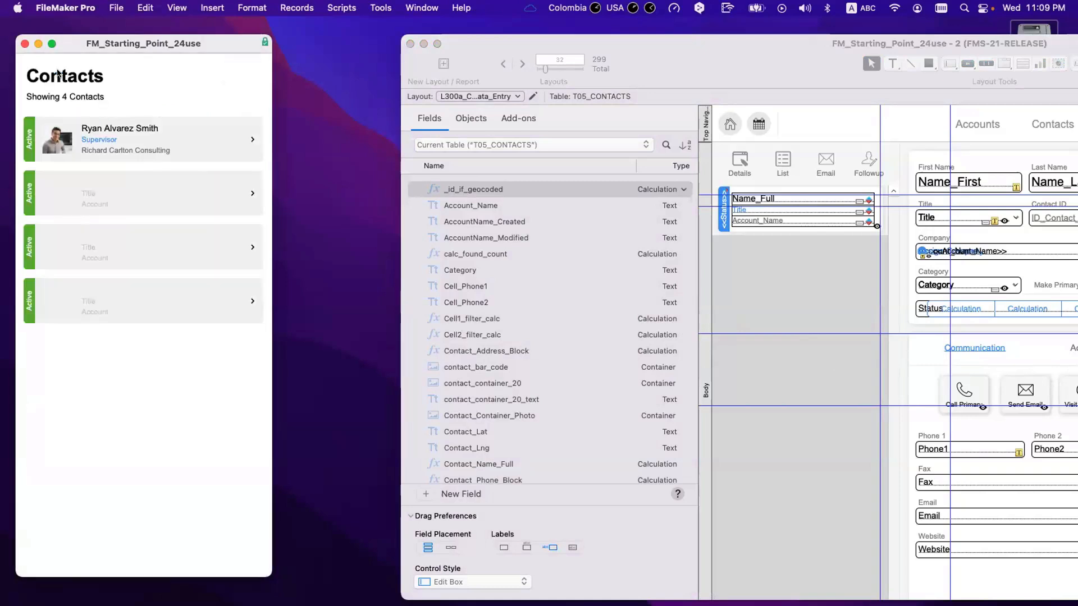
pyautogui.click(93, 127)
pyautogui.click(58, 69)
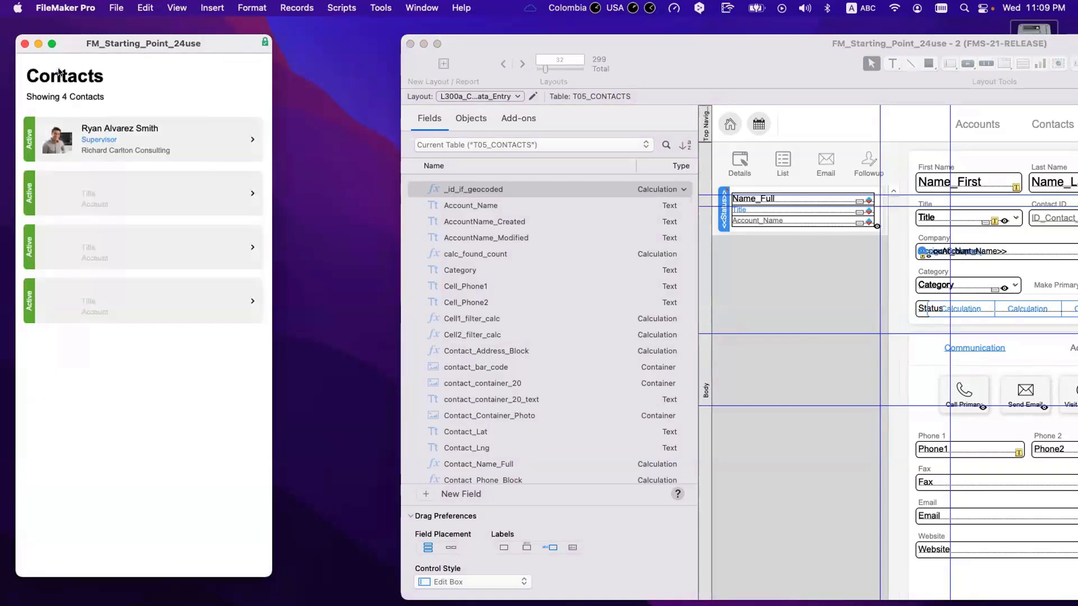
# - Widen the Contacts list window, open the first contact's details and slightly adjust the window height
pyautogui.moveTo(272, 172); pyautogui.dragTo(359, 171)
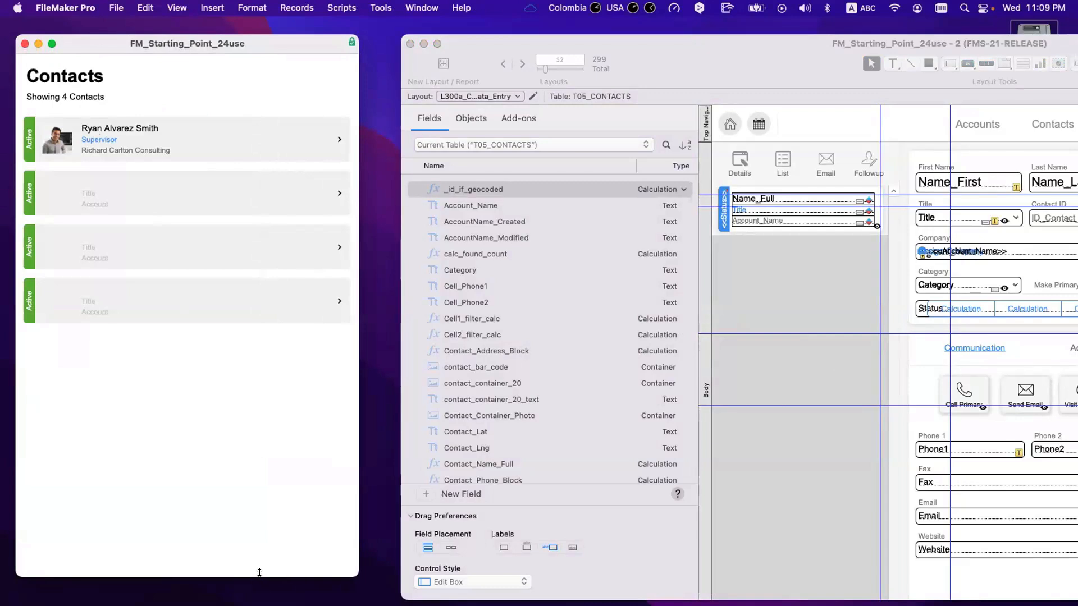
pyautogui.moveTo(259, 574); pyautogui.dragTo(260, 582)
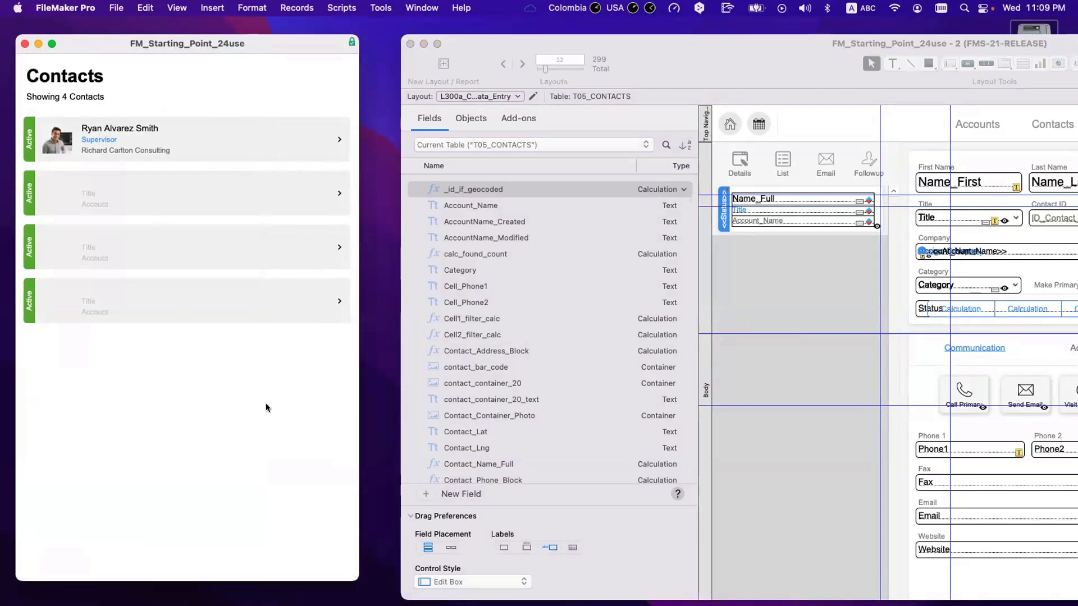
pyautogui.click(195, 123)
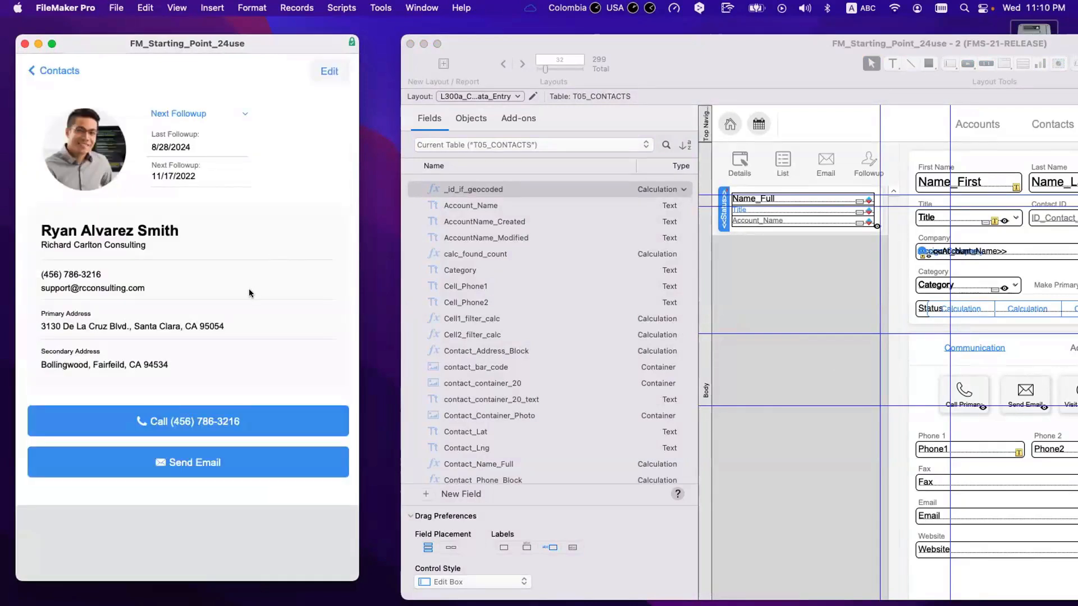
pyautogui.moveTo(231, 581)
pyautogui.mouseDown()
pyautogui.moveTo(227, 507)
pyautogui.moveTo(227, 577)
pyautogui.mouseUp()
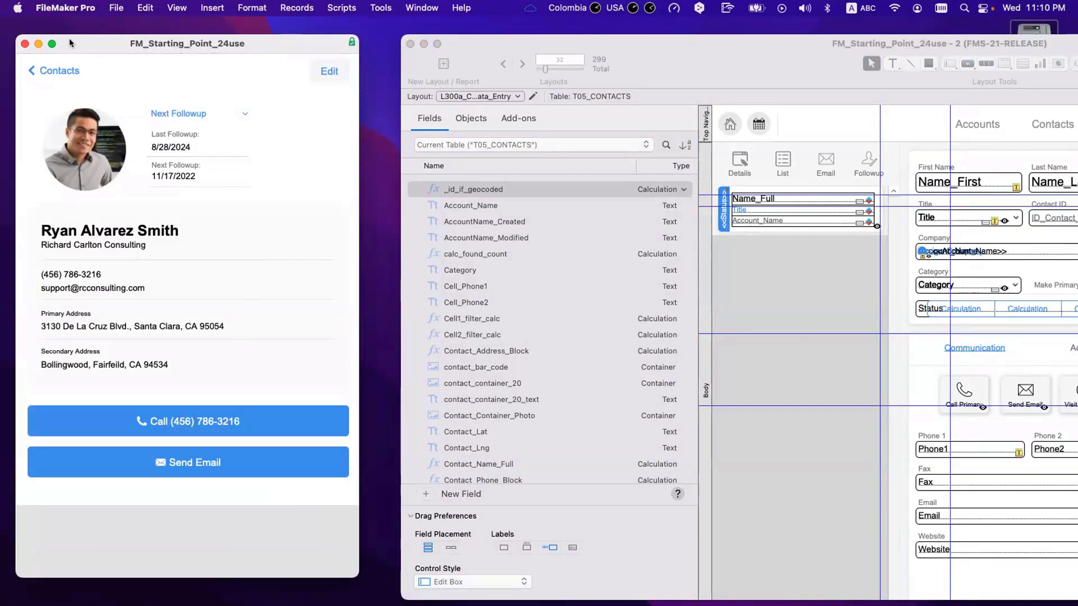
# - Fit the contact details window to its layout size, then enlarge it in both directions to inspect the empty area
pyautogui.moveTo(51, 43)
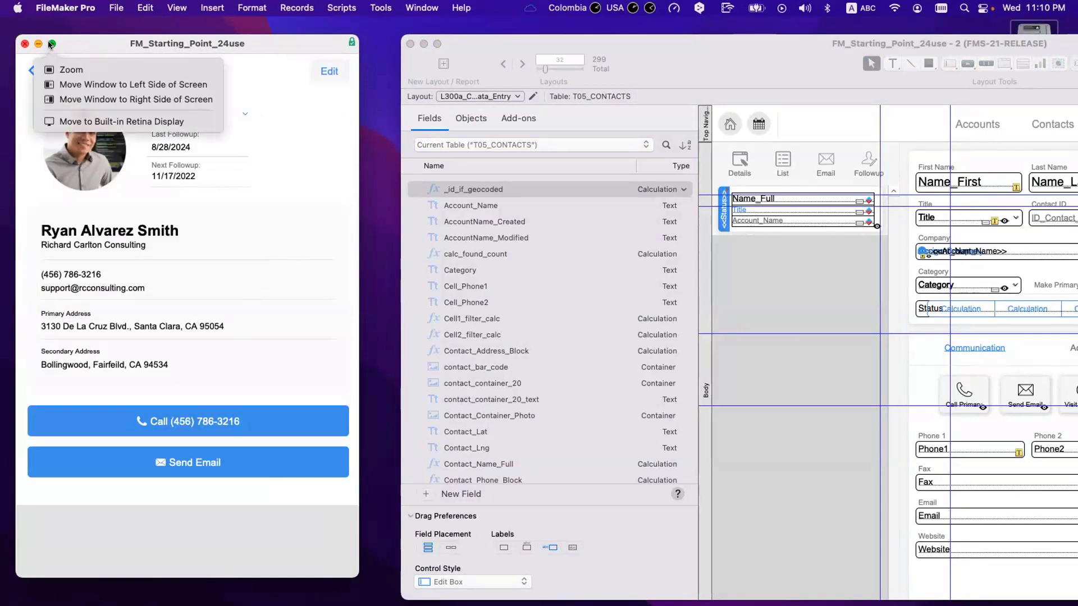
pyautogui.keyDown('alt'); pyautogui.click(52, 43); pyautogui.keyUp('alt')
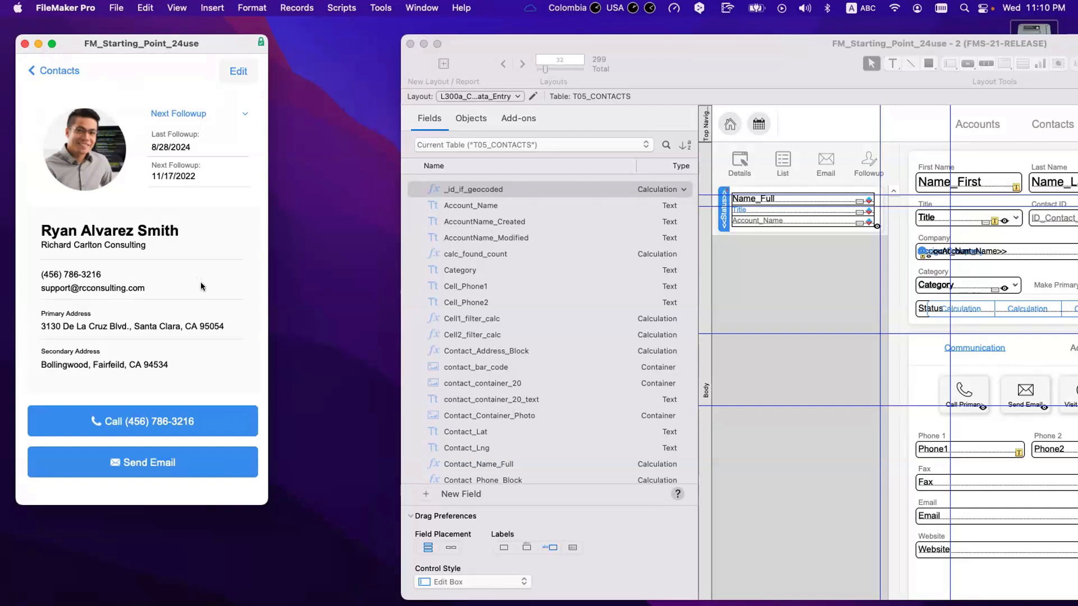
pyautogui.scroll(-1, 201, 287)
pyautogui.scroll(1, 201, 287)
pyautogui.moveTo(264, 494); pyautogui.dragTo(343, 594)
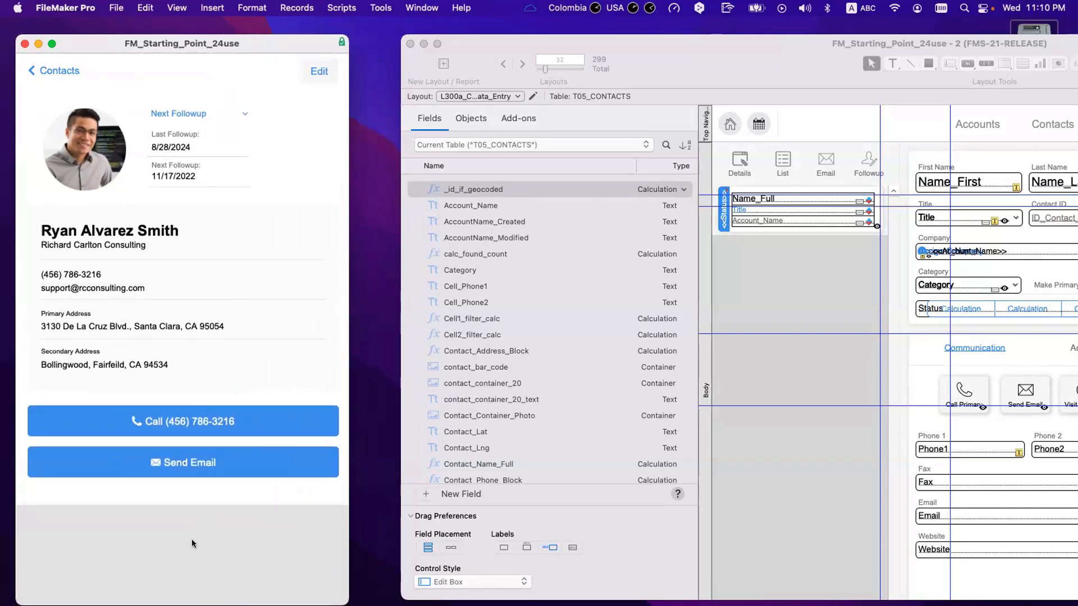
# - Inspect the contact details layout in Layout mode, then shrink its window in Browse mode
pyautogui.press('super+l')
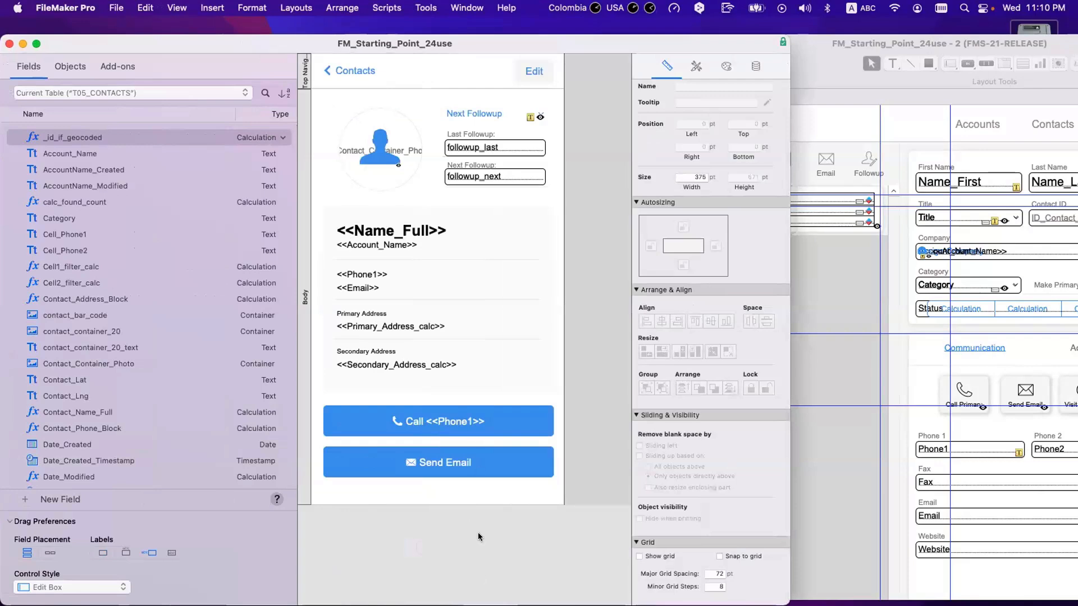
pyautogui.press('super+b')
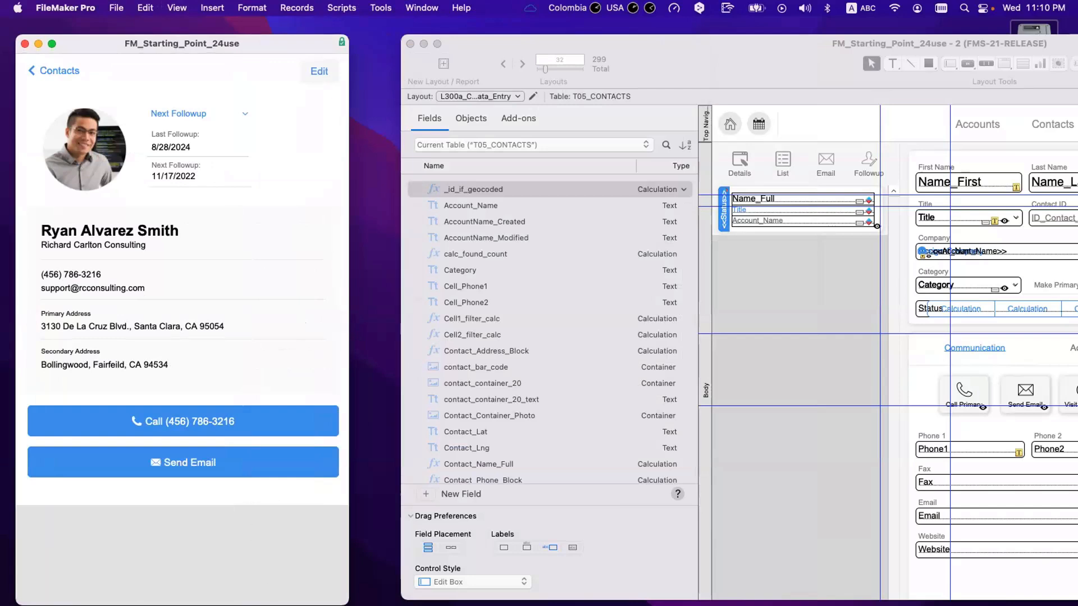
pyautogui.moveTo(351, 588); pyautogui.dragTo(291, 543)
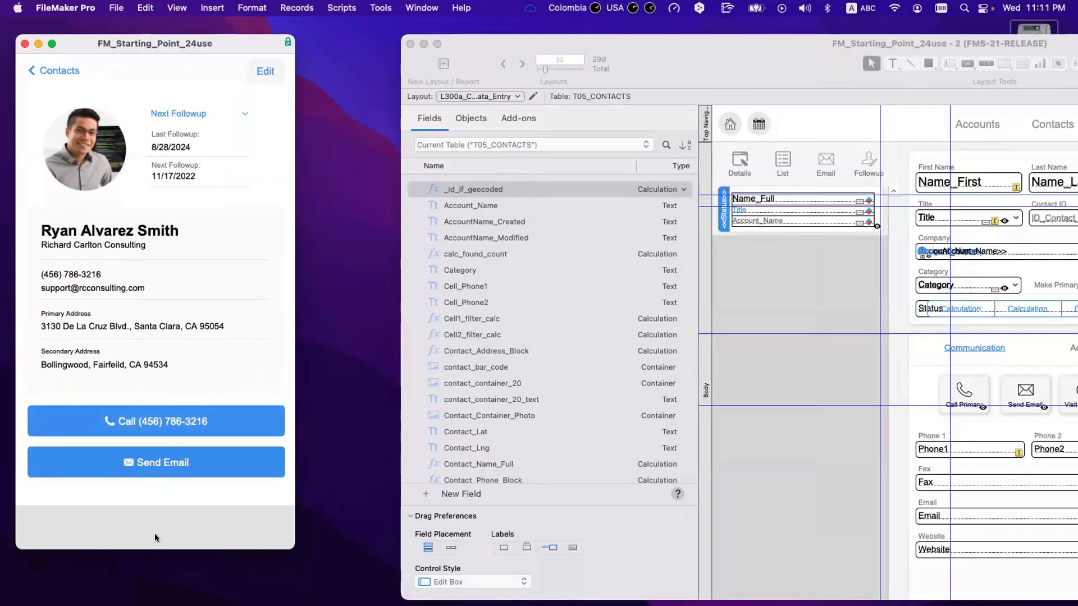
# - Draw a rectangle about 330 × 12 pt below the Send Email button on the Contacts | Details layout and remove its border
pyautogui.press('super+l')
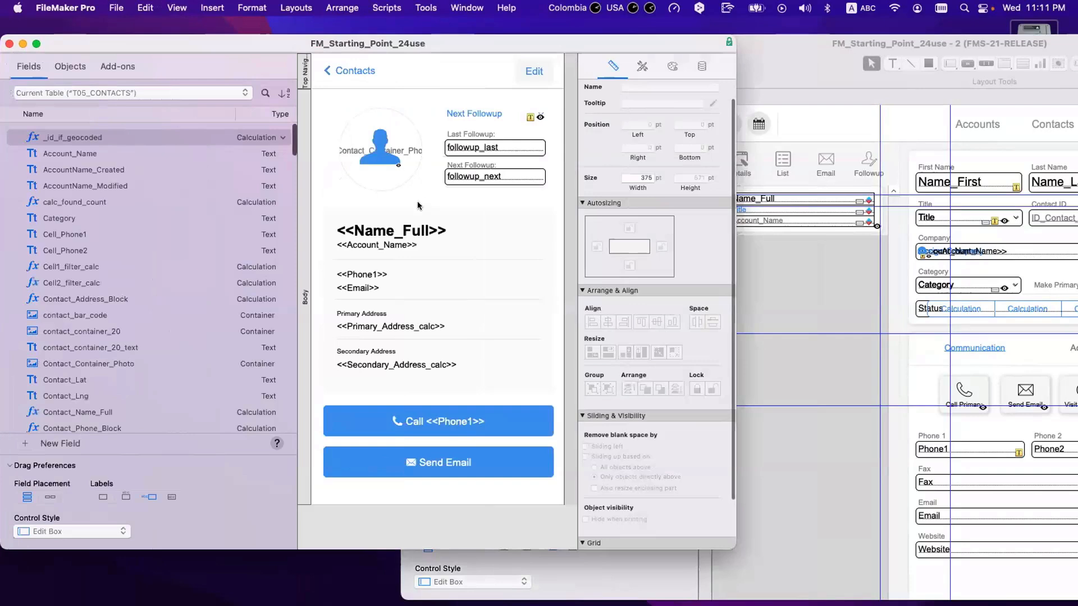
pyautogui.press('alt+super+s')
pyautogui.click(356, 64)
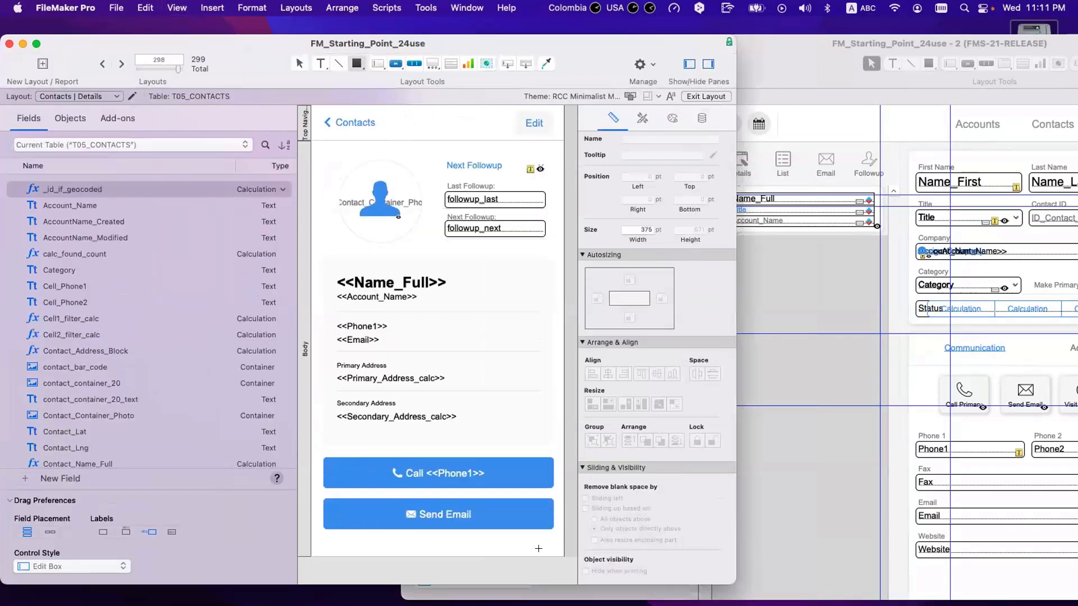
pyautogui.moveTo(329, 546); pyautogui.dragTo(548, 549)
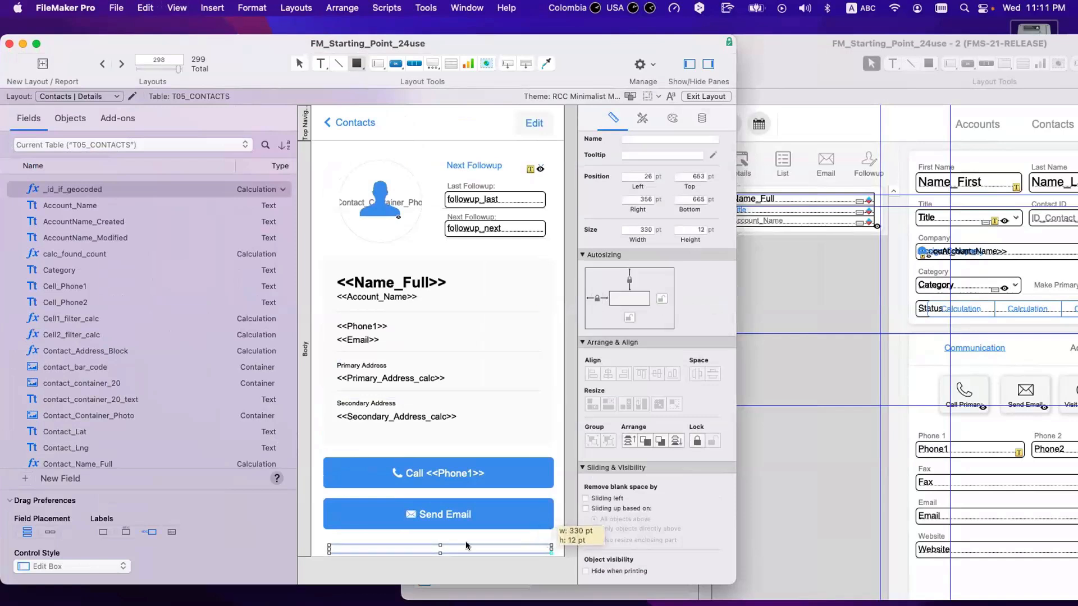
pyautogui.moveTo(459, 547); pyautogui.dragTo(457, 544)
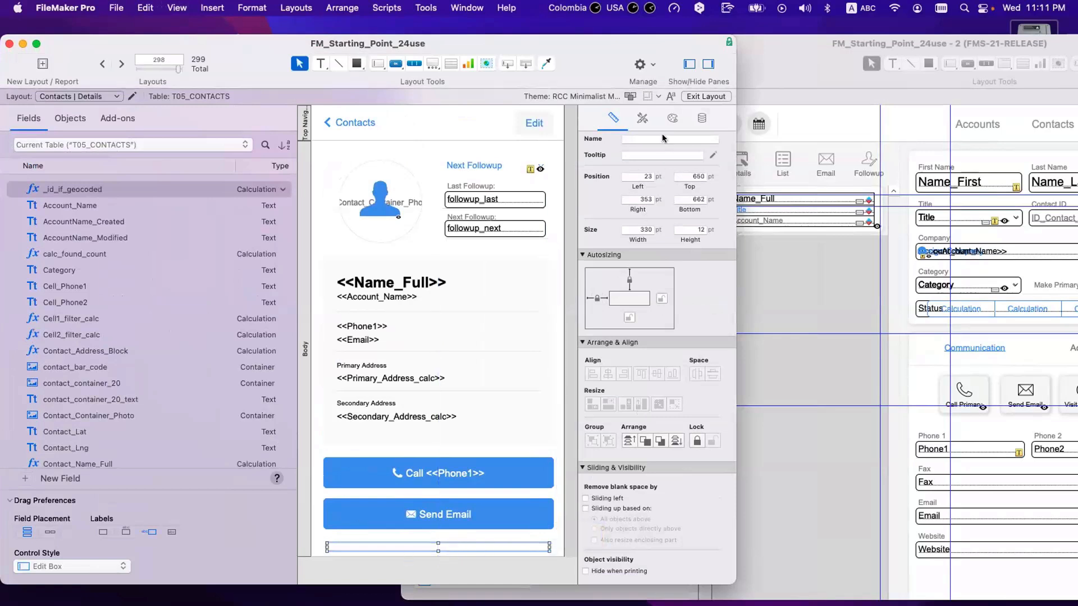
pyautogui.click(672, 119)
pyautogui.click(592, 323)
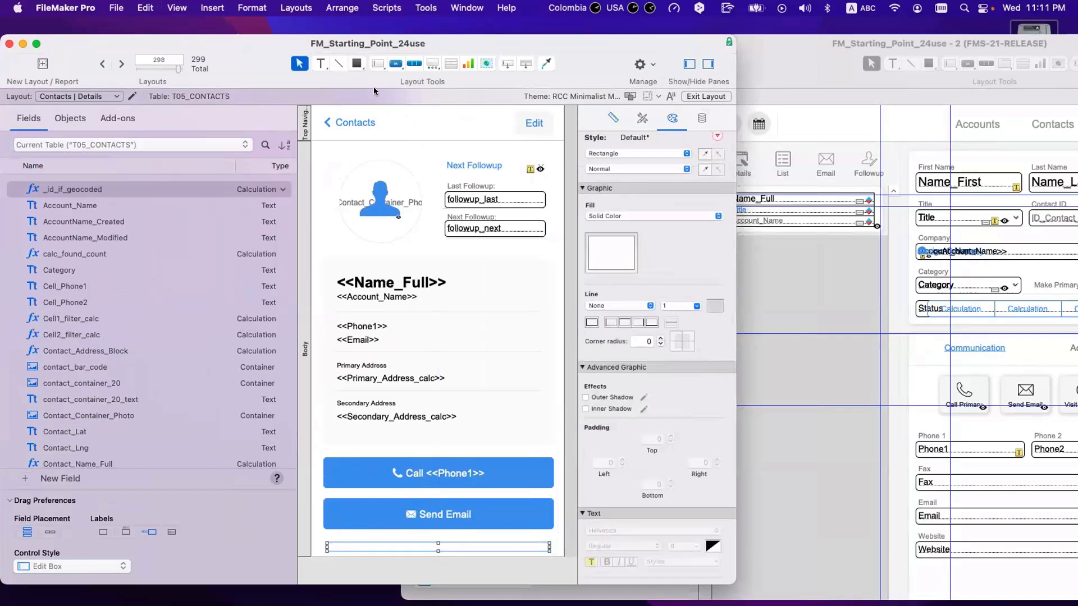
pyautogui.click(358, 64)
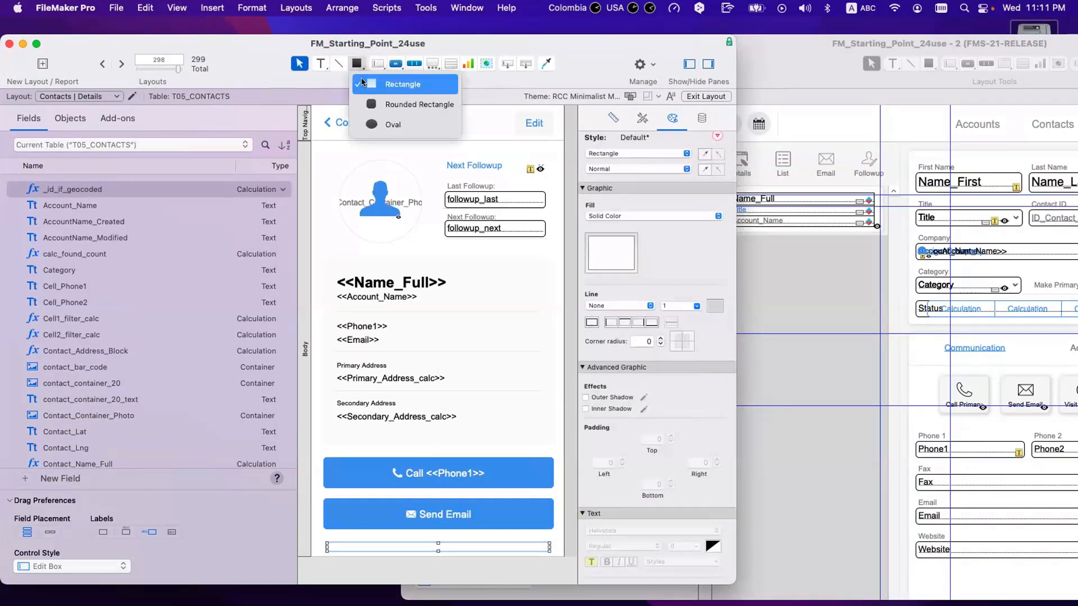
pyautogui.click(511, 360)
pyautogui.press('Delete')
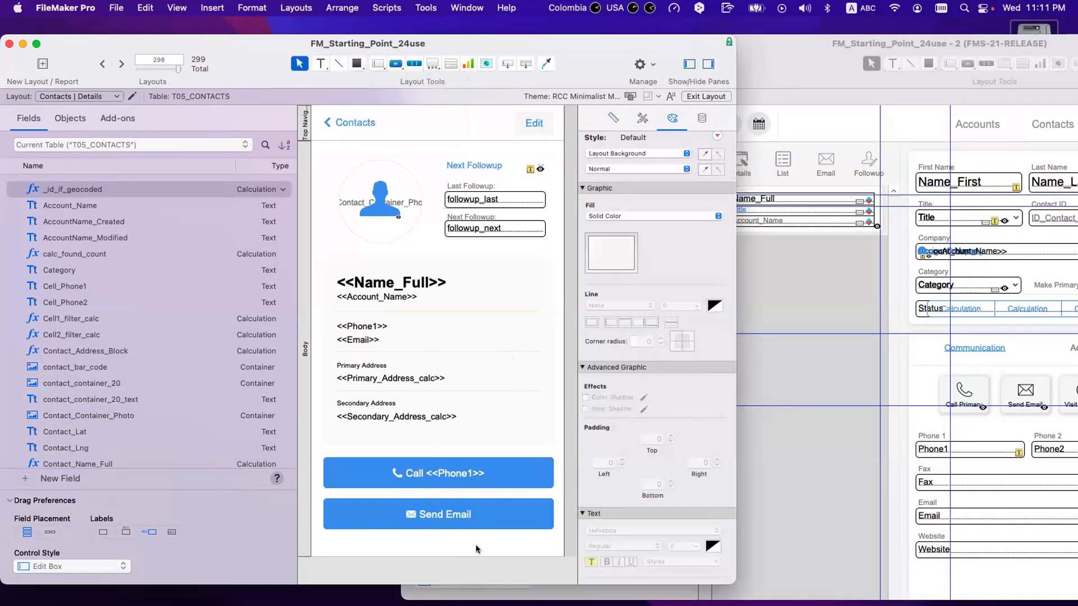
pyautogui.hotkey('ctrl', 'z')
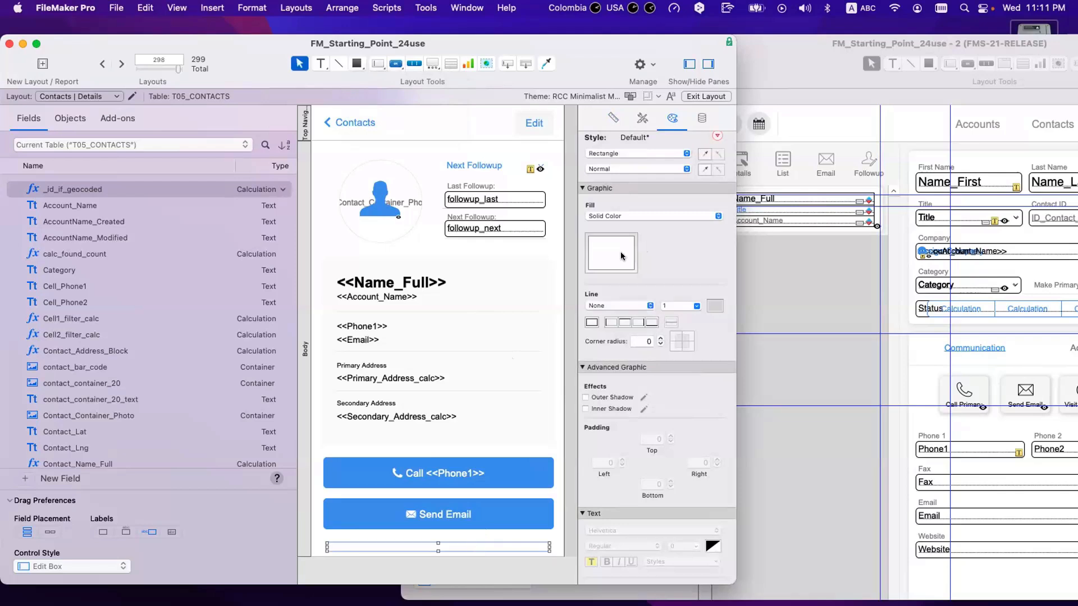
# - Anchor the rectangle below the Send Email button only to the bottom edge, releasing its left and top anchors
pyautogui.click(615, 119)
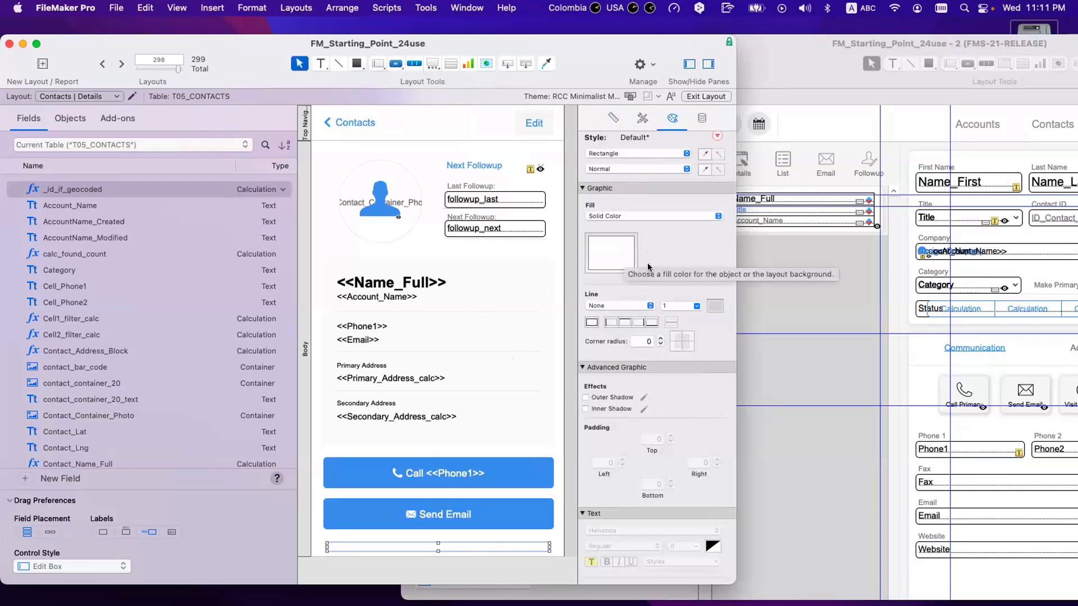
pyautogui.click(597, 299)
pyautogui.click(629, 280)
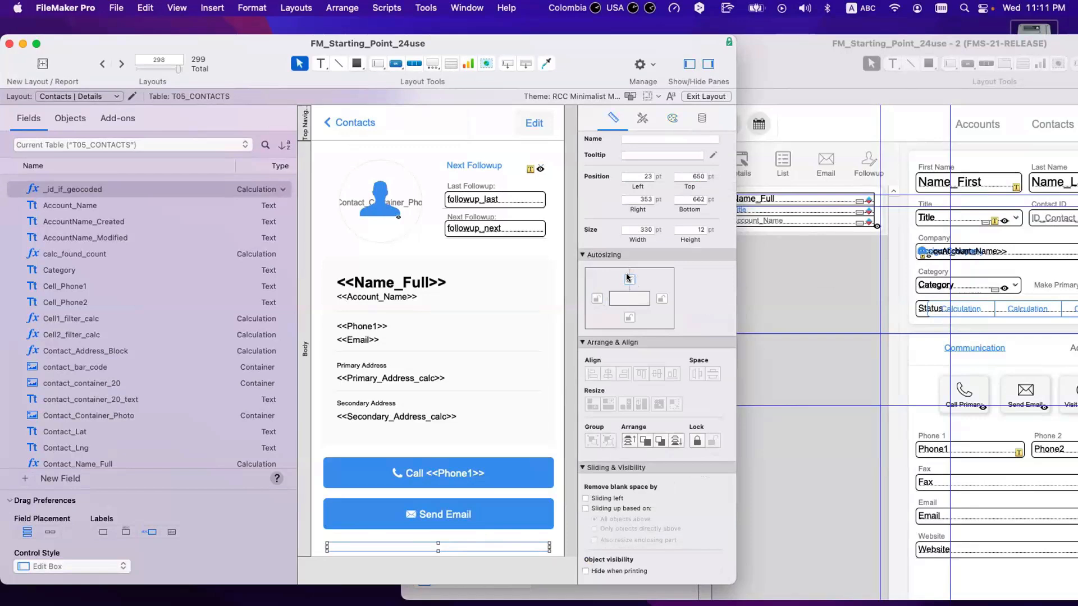
pyautogui.click(629, 317)
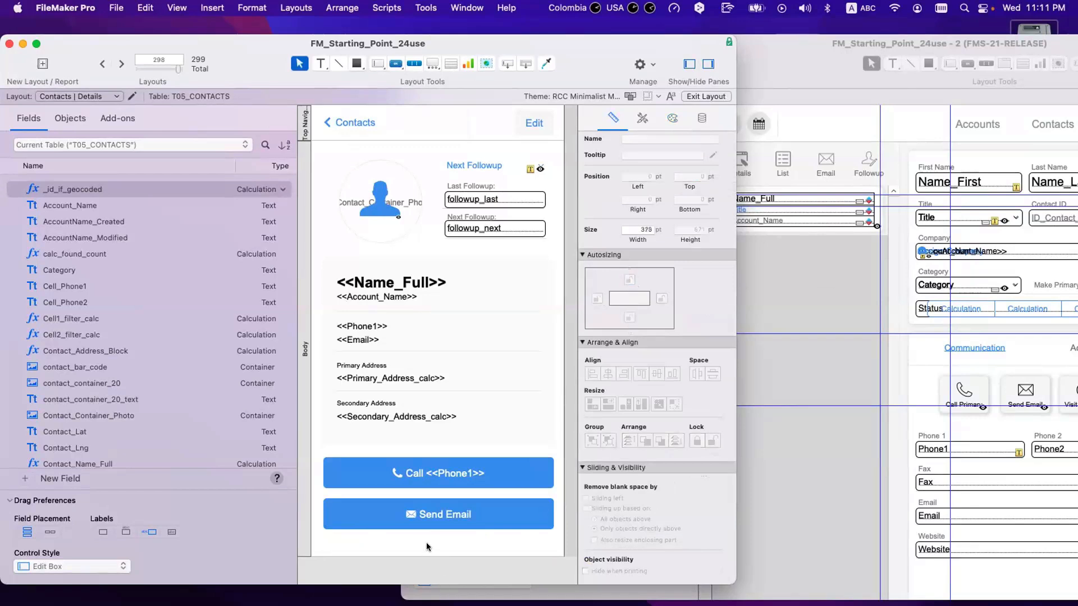
# - Switch the contact details to Browse mode and enlarge the window to test how the body stretches
pyautogui.press('super+b')
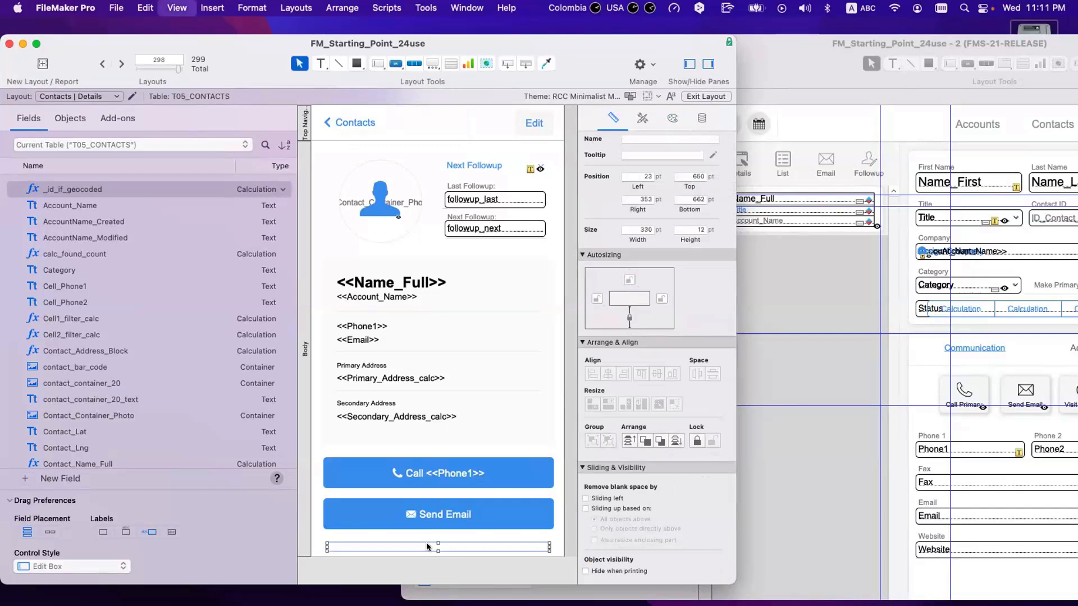
pyautogui.press('super+b')
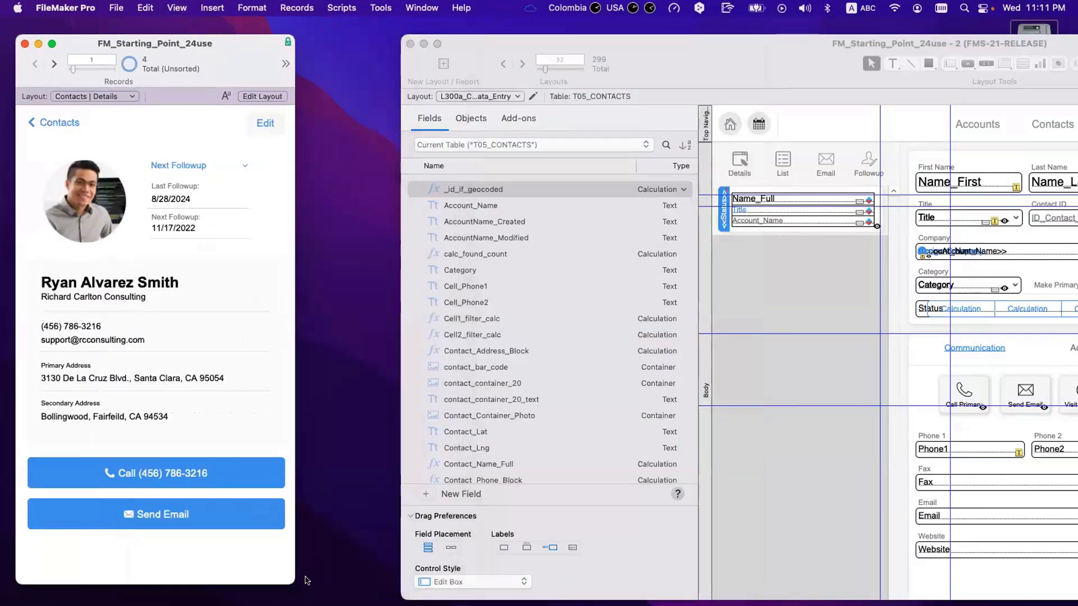
pyautogui.moveTo(292, 583); pyautogui.dragTo(320, 593)
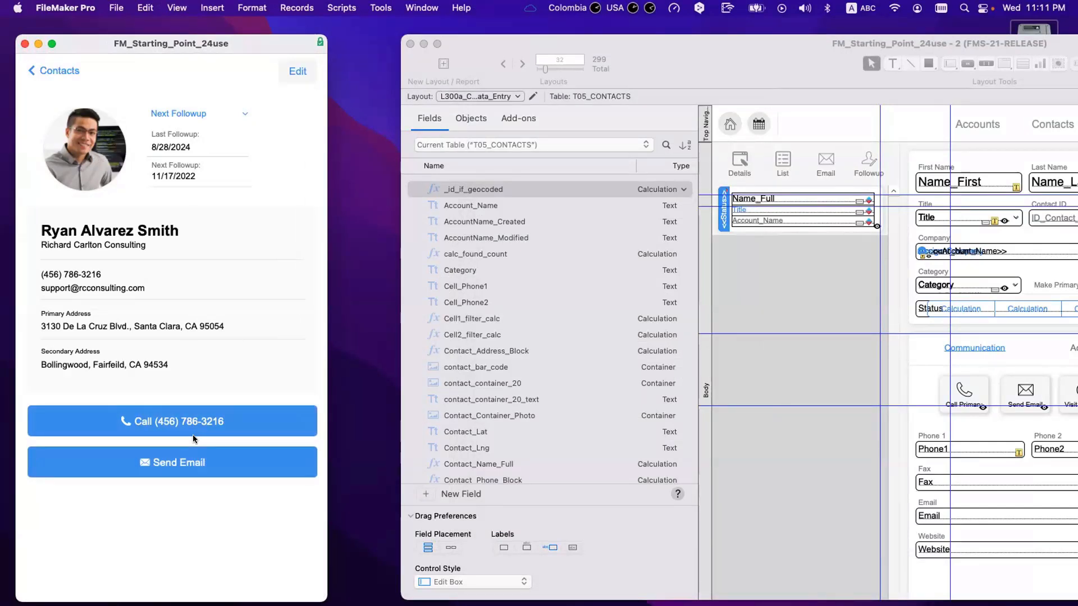
# - Widen the contact details window in Layout mode and preview the wider layout in Browse mode
pyautogui.press('super+l')
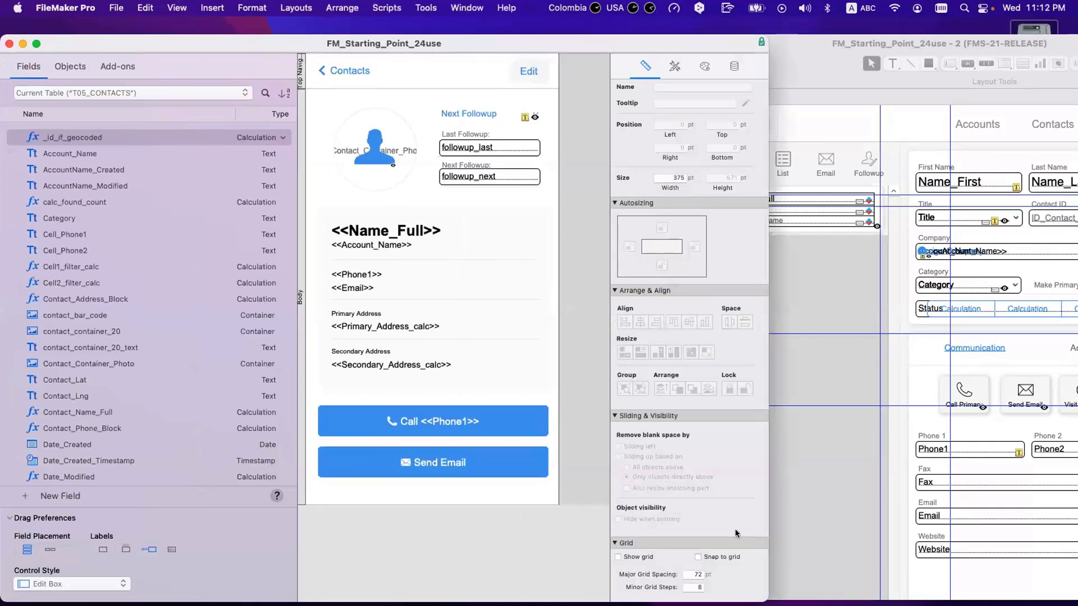
pyautogui.moveTo(768, 502); pyautogui.dragTo(890, 508)
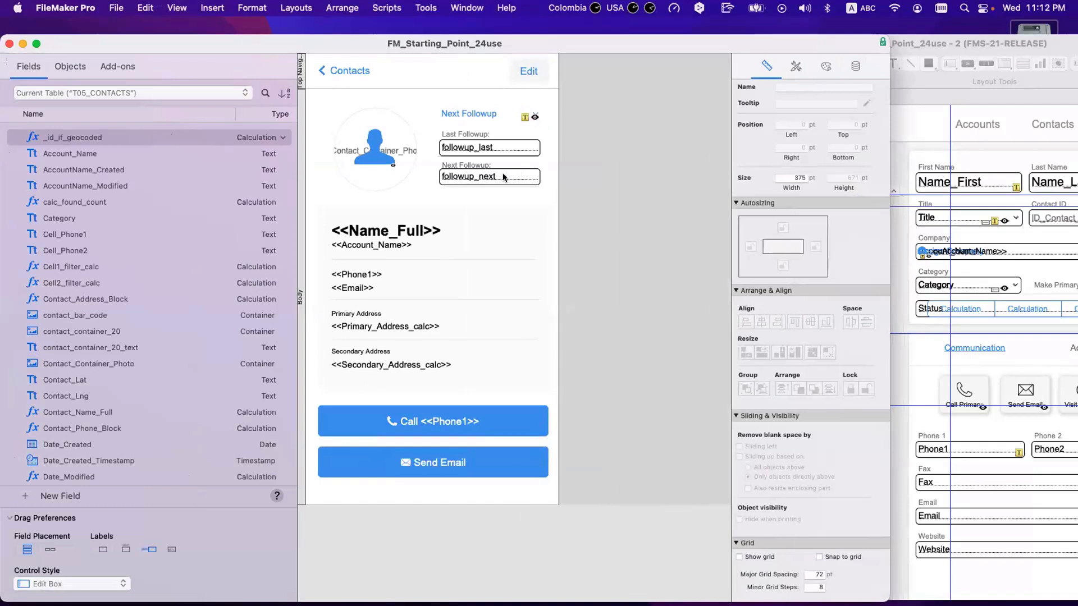
pyautogui.press('super+b')
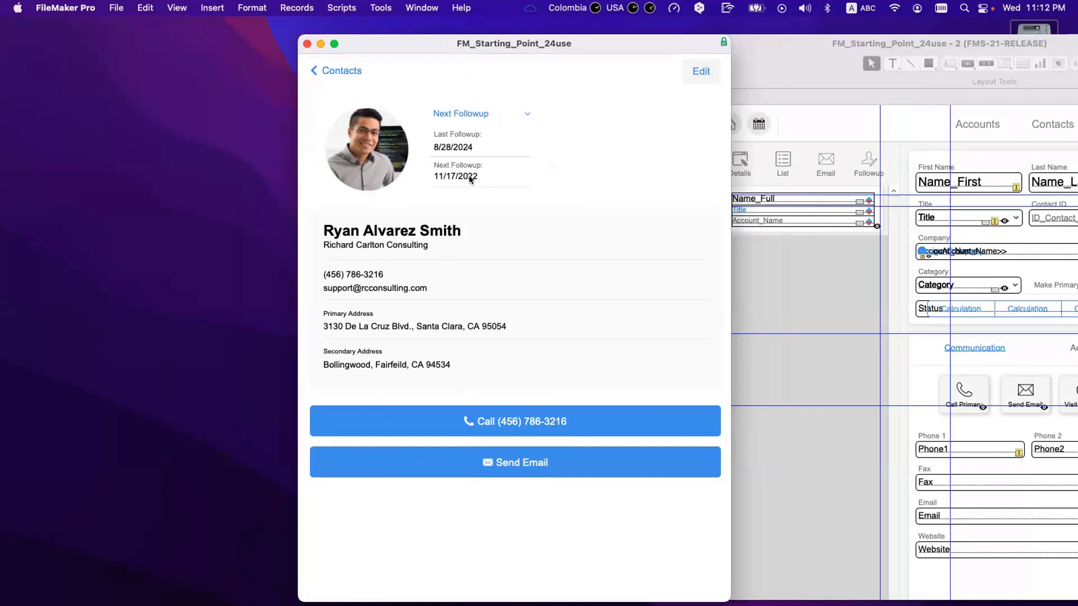
# - Return to Layout mode and examine followup_last and followup_next among the CON_Contacts fields in the database definition
pyautogui.press('super+l')
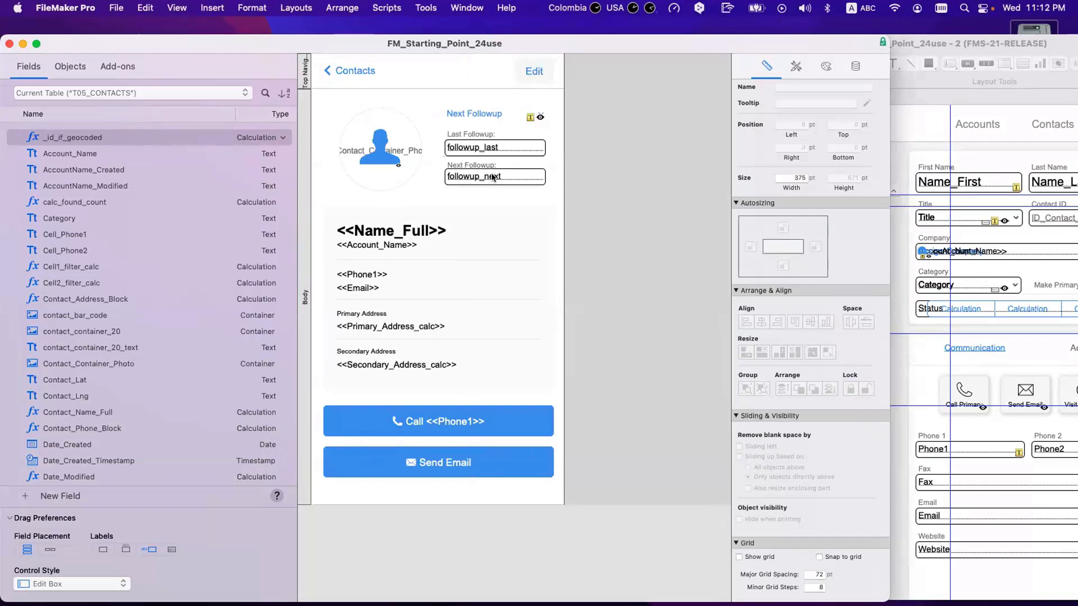
pyautogui.click(493, 177)
pyautogui.press('super+shift+d')
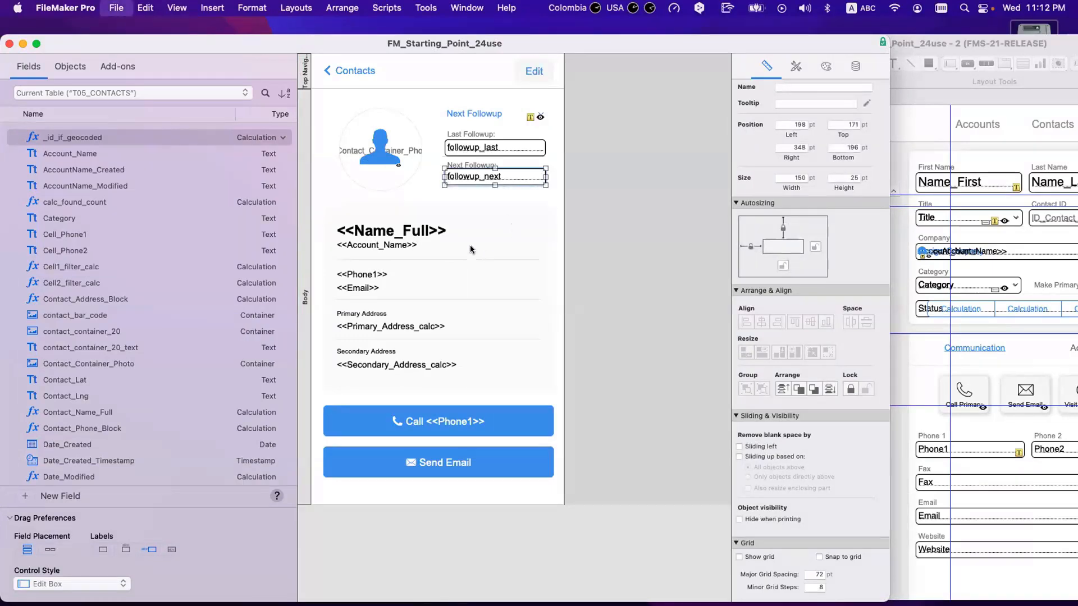
pyautogui.write('flag_active_WD_tab')
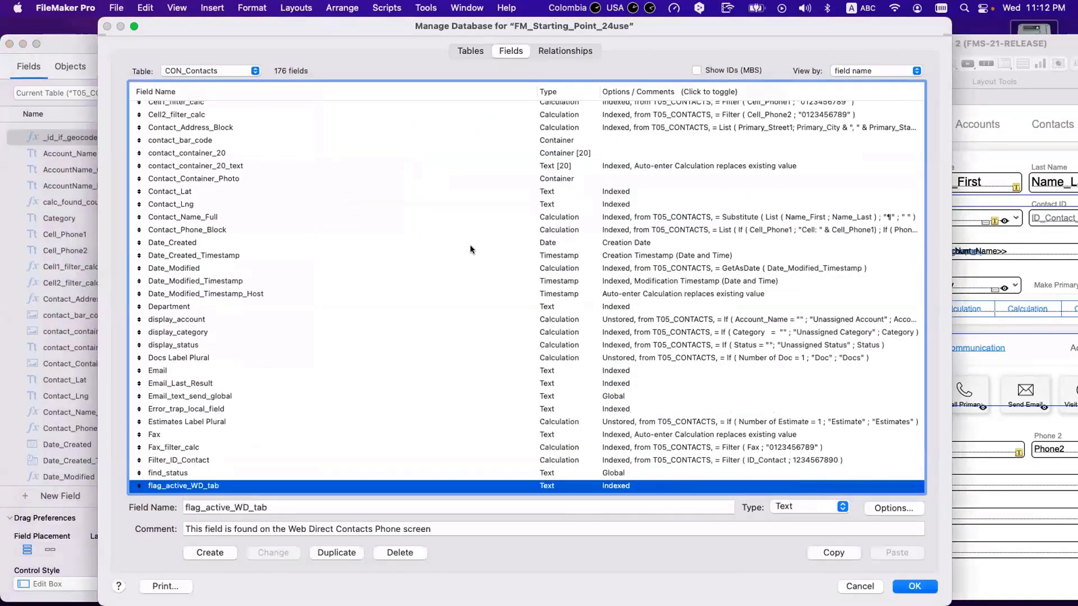
pyautogui.scroll(-4, 471, 249)
pyautogui.scroll(-4, 264, 394)
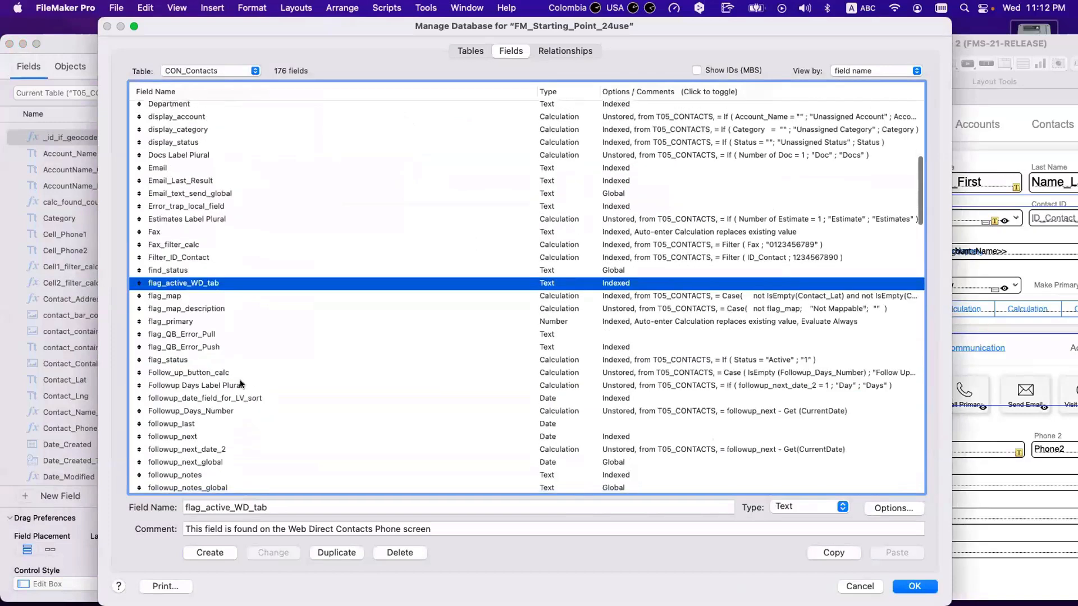
pyautogui.moveTo(305, 28); pyautogui.dragTo(505, 378)
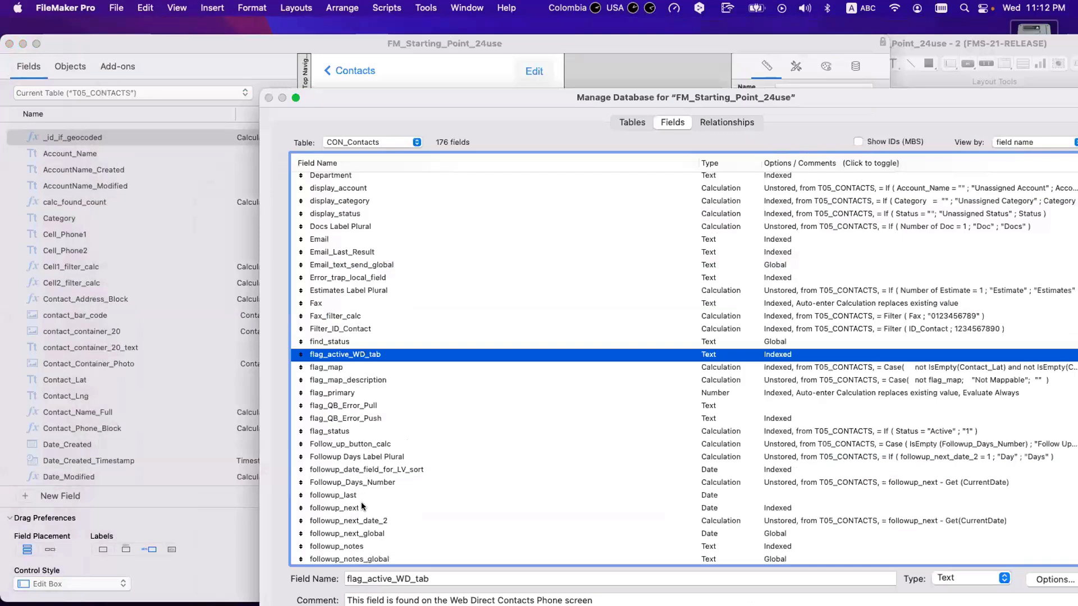
pyautogui.click(362, 507)
pyautogui.keyDown('shift'); pyautogui.click(714, 485); pyautogui.keyUp('shift')
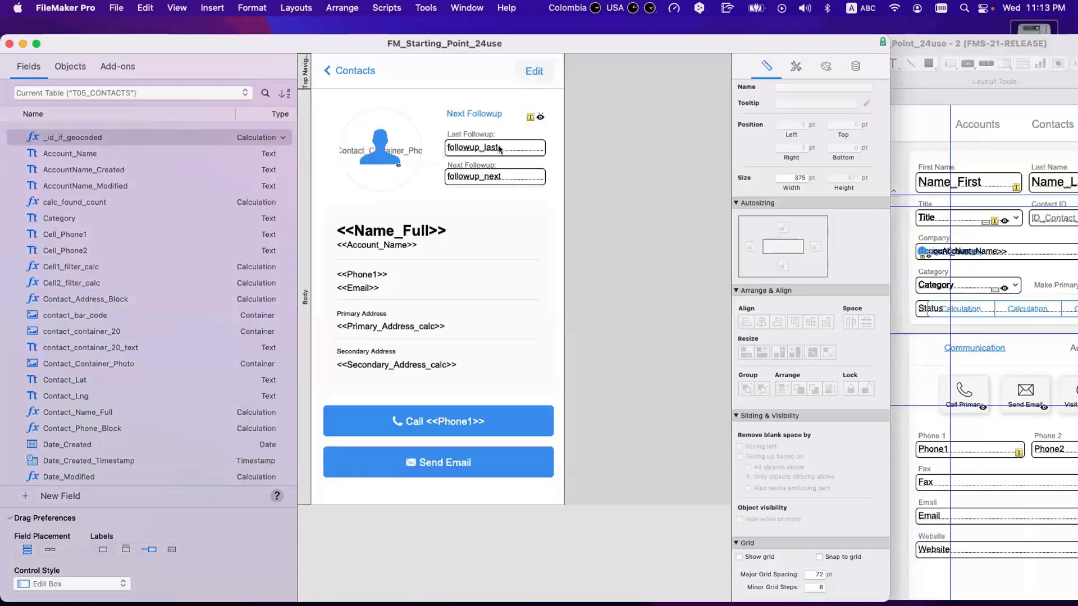
# - Try to move followup_last, followup_next and the Next Followup label off the layout beside the contact photo area, and undo the move
pyautogui.click(499, 147)
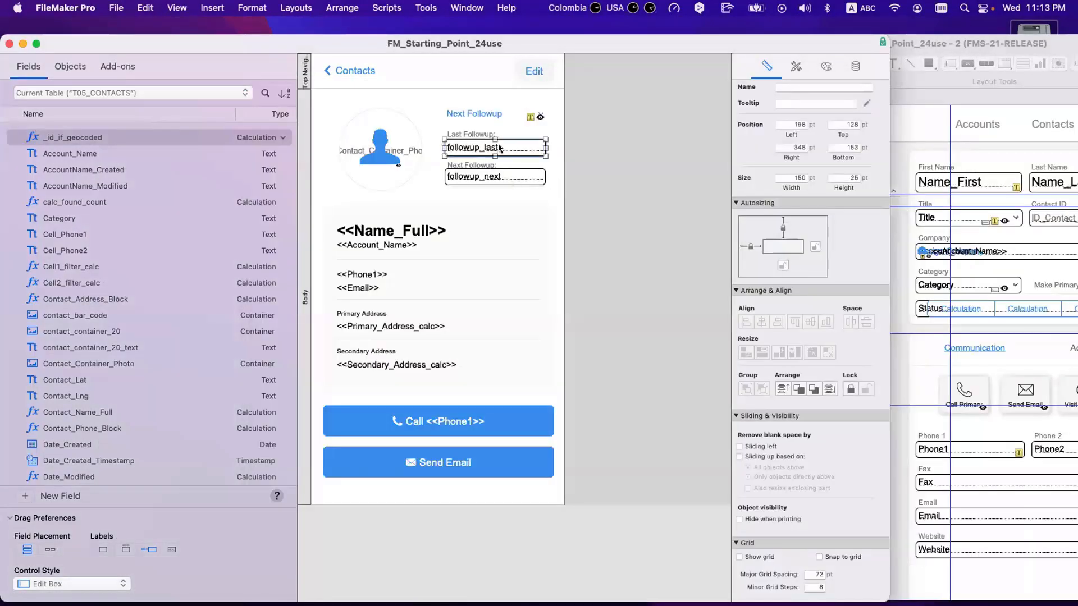
pyautogui.keyDown('shift'); pyautogui.click(476, 167); pyautogui.keyUp('shift')
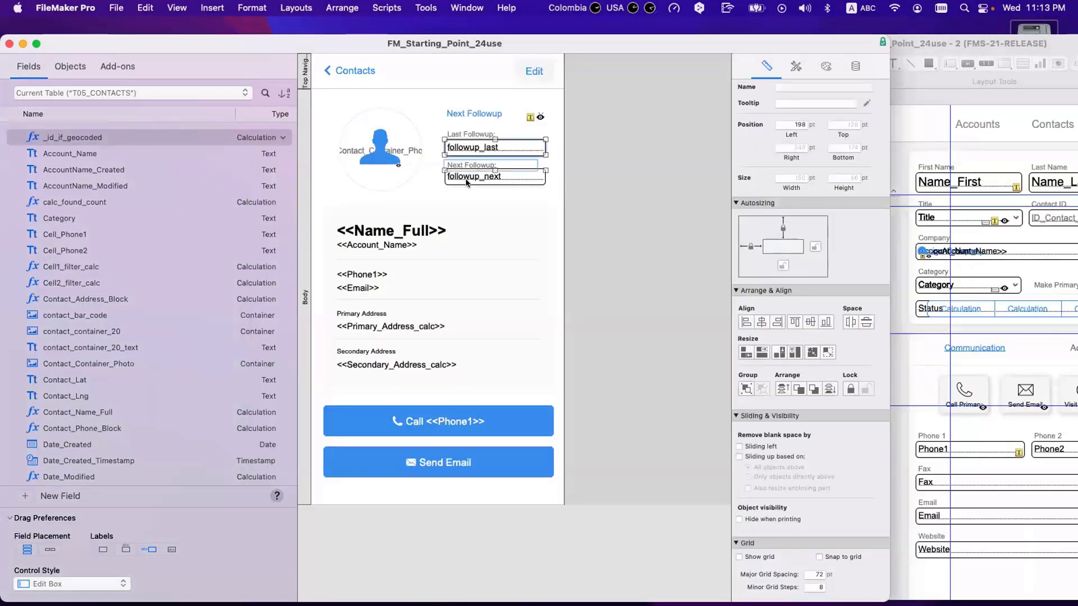
pyautogui.keyDown('shift'); pyautogui.click(467, 177); pyautogui.keyUp('shift')
pyautogui.moveTo(461, 185); pyautogui.dragTo(599, 198)
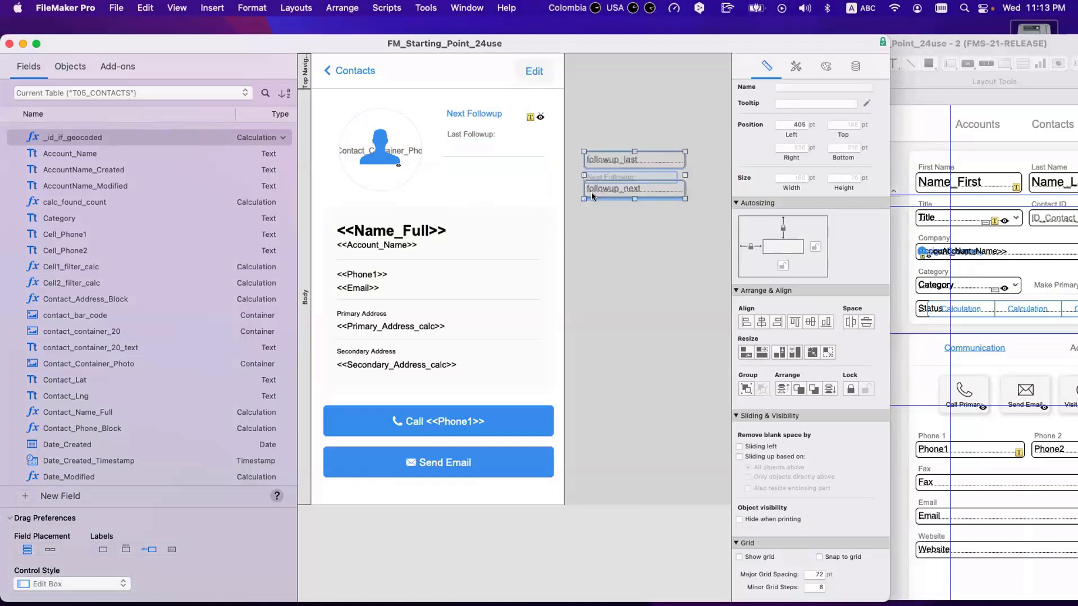
pyautogui.click(455, 159)
pyautogui.press('super+z')
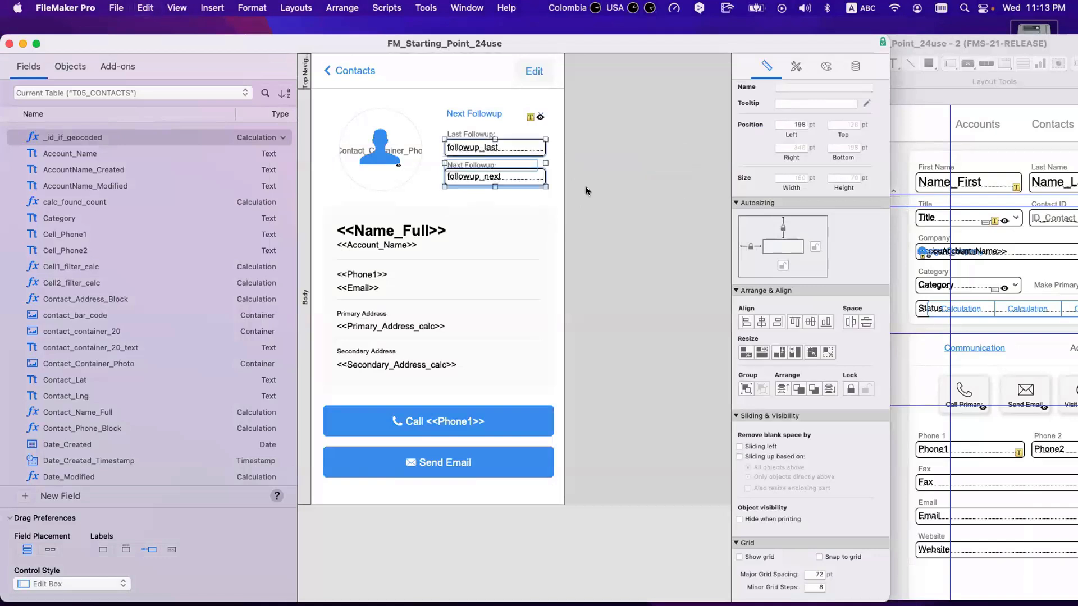
# - Move both follow-up labels and followup_next off the layout, keeping followup_last beside the photo at about 114 pt wide
pyautogui.click(585, 187)
pyautogui.moveTo(590, 202); pyautogui.dragTo(441, 125)
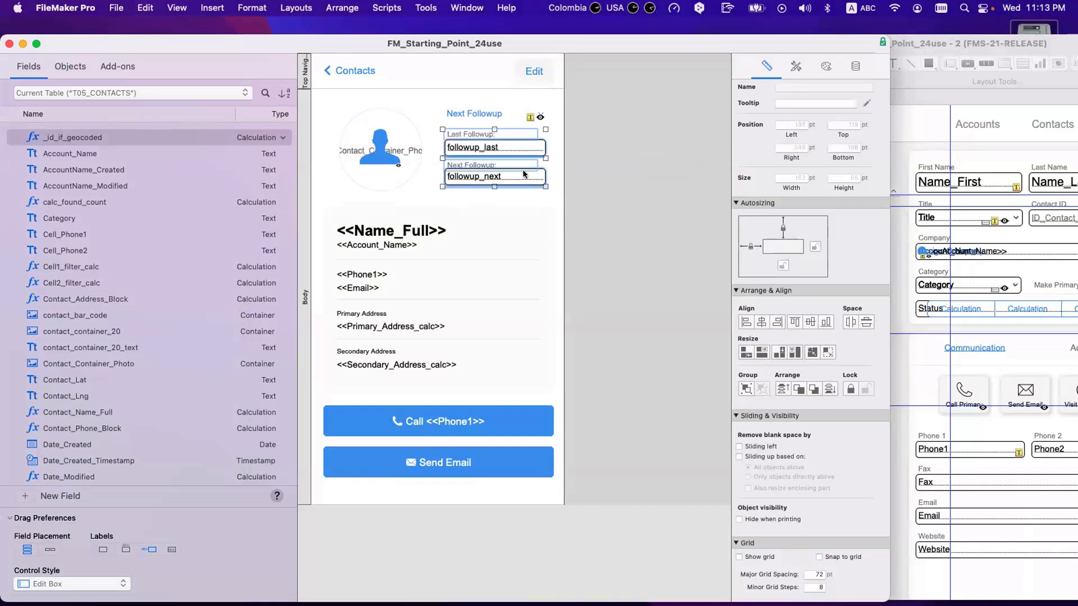
pyautogui.moveTo(460, 169); pyautogui.dragTo(521, 149)
pyautogui.click(661, 162)
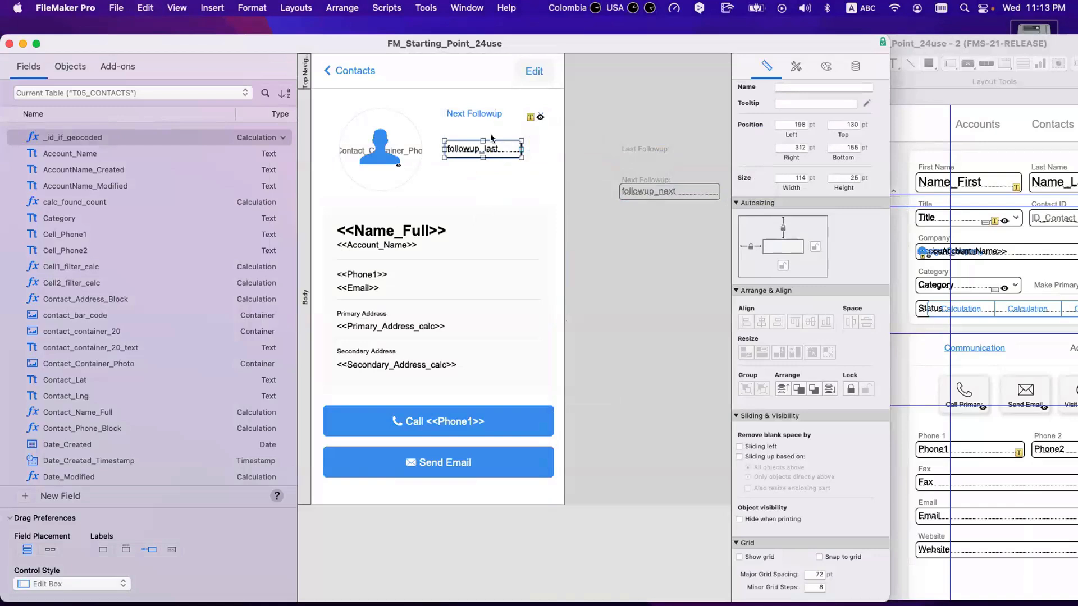
# - Duplicate the followup_last field directly below the original and tighten the gap between the two
pyautogui.moveTo(492, 149); pyautogui.dragTo(492, 171)
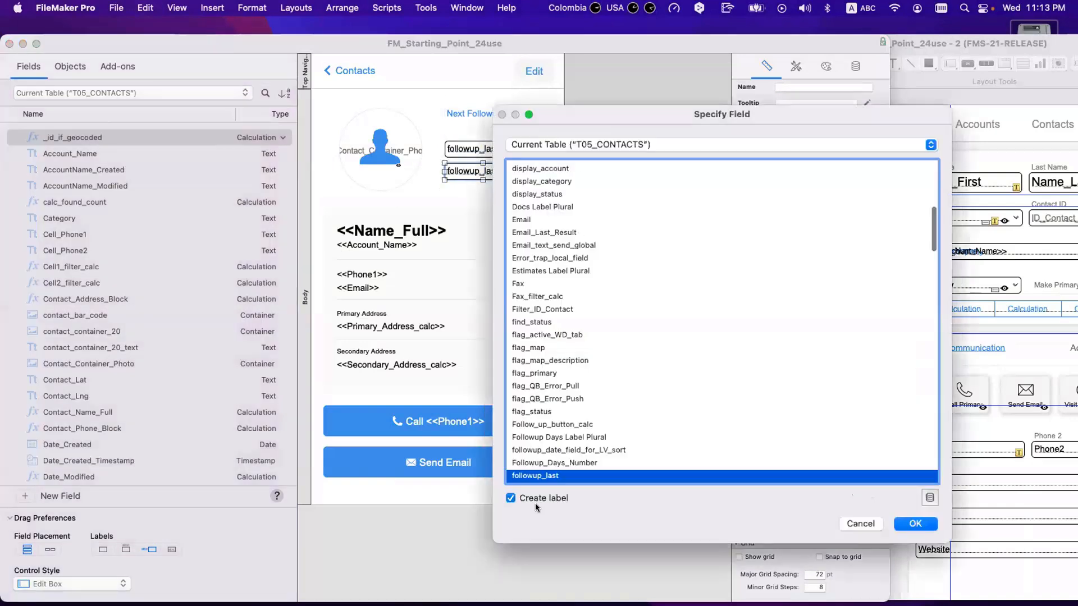
pyautogui.click(916, 523)
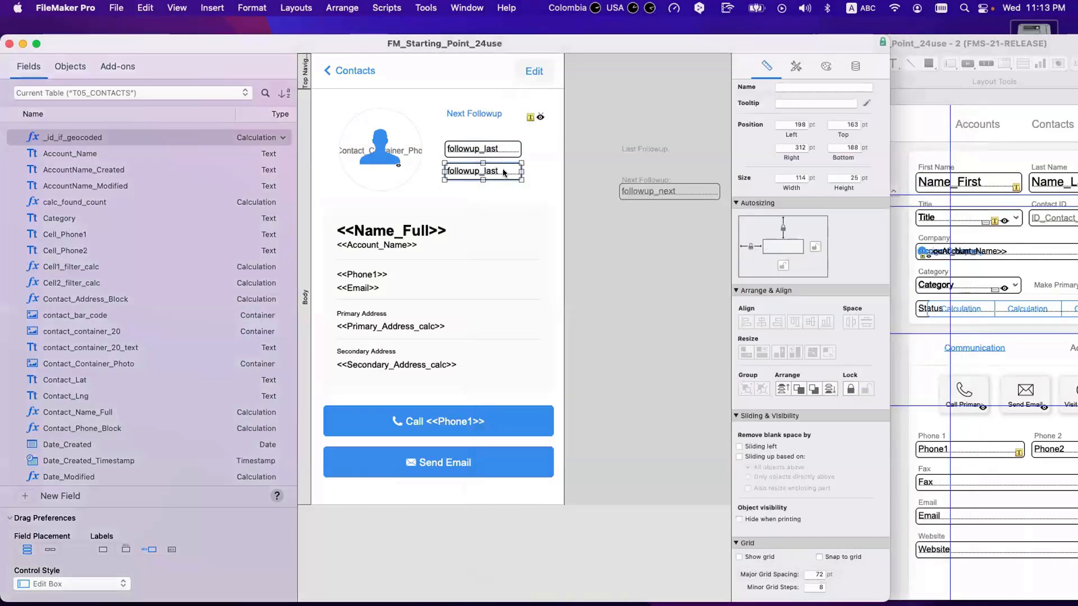
pyautogui.moveTo(503, 173); pyautogui.dragTo(503, 168)
pyautogui.click(510, 222)
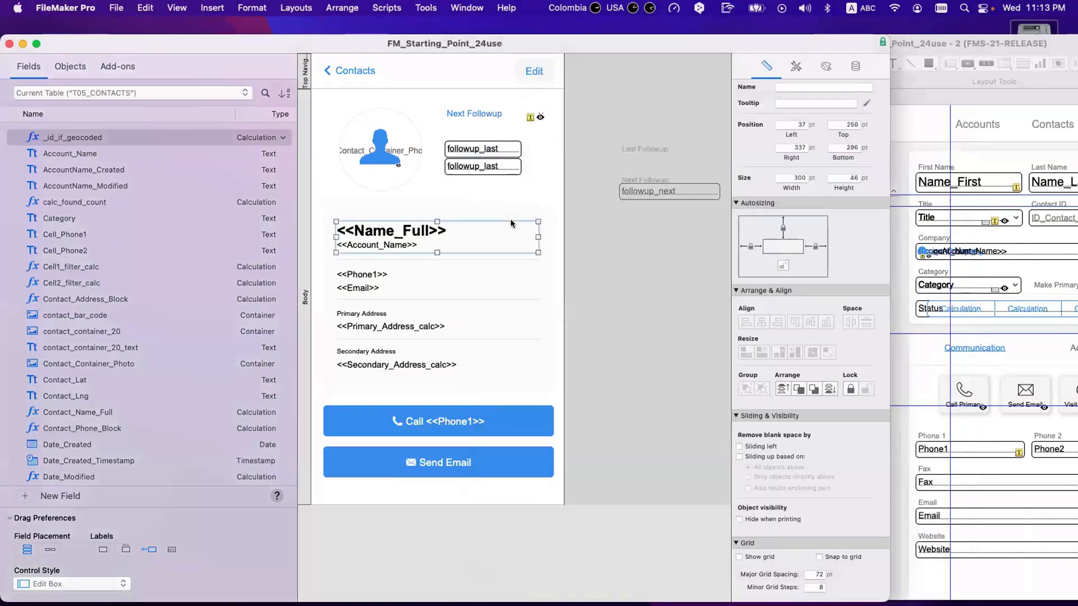
# - Center the text horizontally in both followup_last fields
pyautogui.hscroll(3, 511, 222)
pyautogui.hscroll(-3, 468, 155)
pyautogui.click(473, 151)
pyautogui.keyDown('shift'); pyautogui.click(478, 167); pyautogui.keyUp('shift')
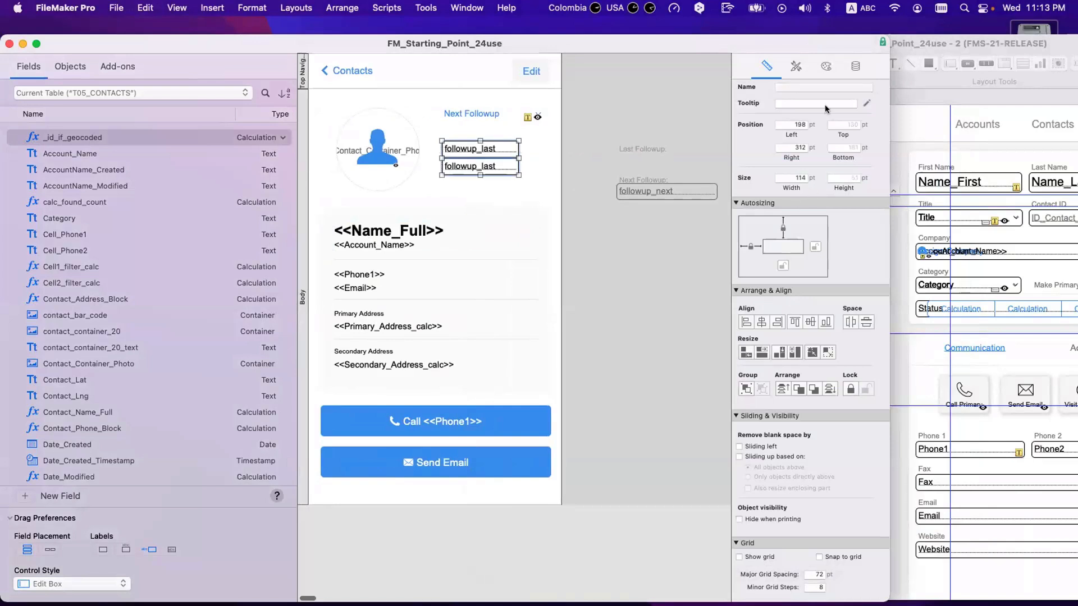
pyautogui.click(826, 66)
pyautogui.scroll(-5, 787, 542)
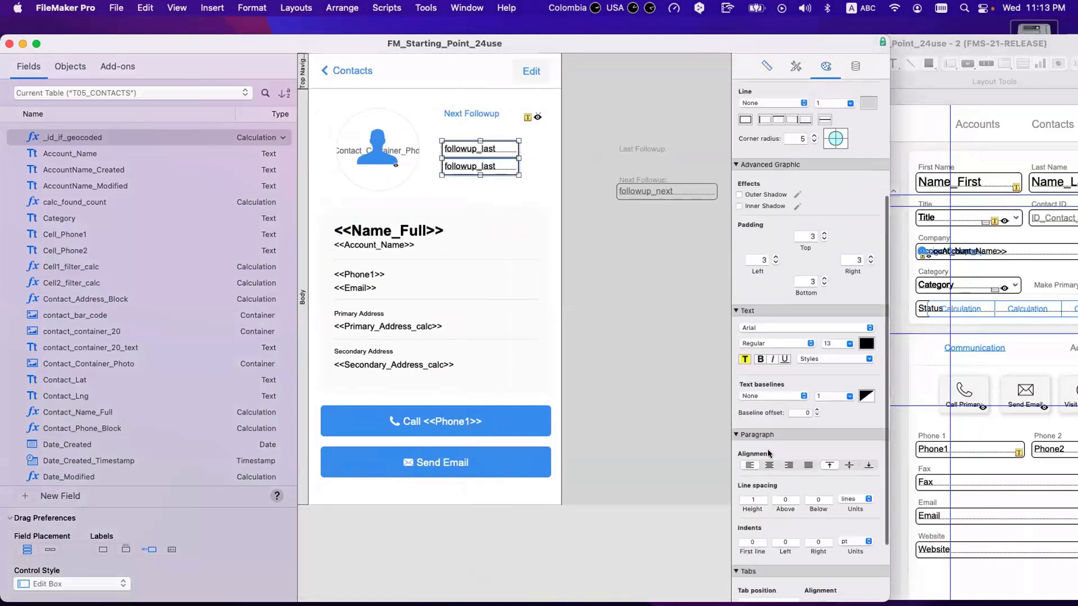
pyautogui.click(769, 465)
pyautogui.click(667, 394)
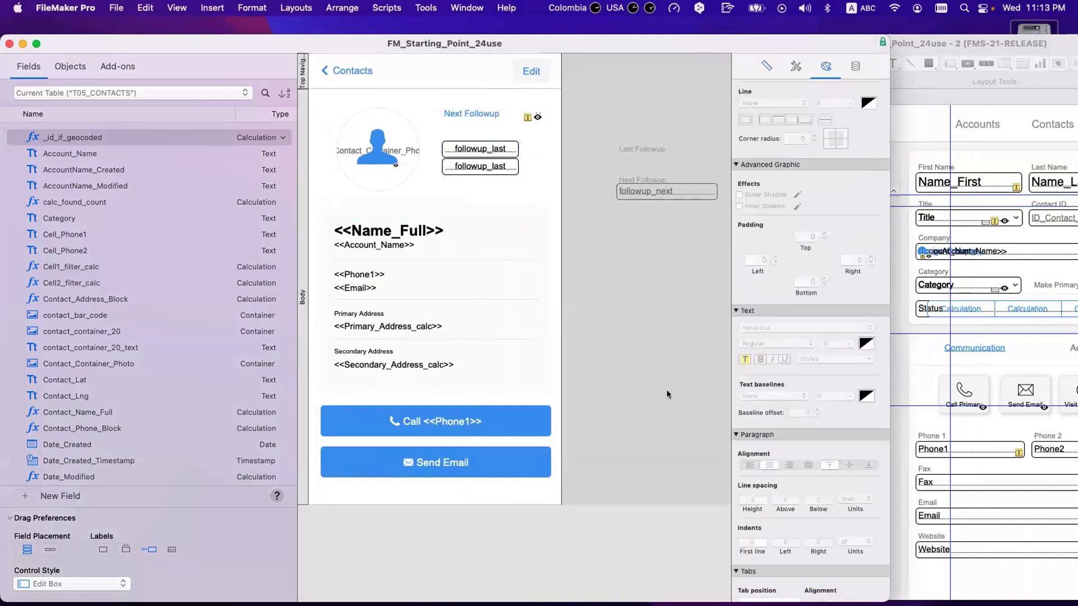
# - Give the upper followup_last field a custom date format starting with the day number (25) and no comma after it
pyautogui.click(504, 152)
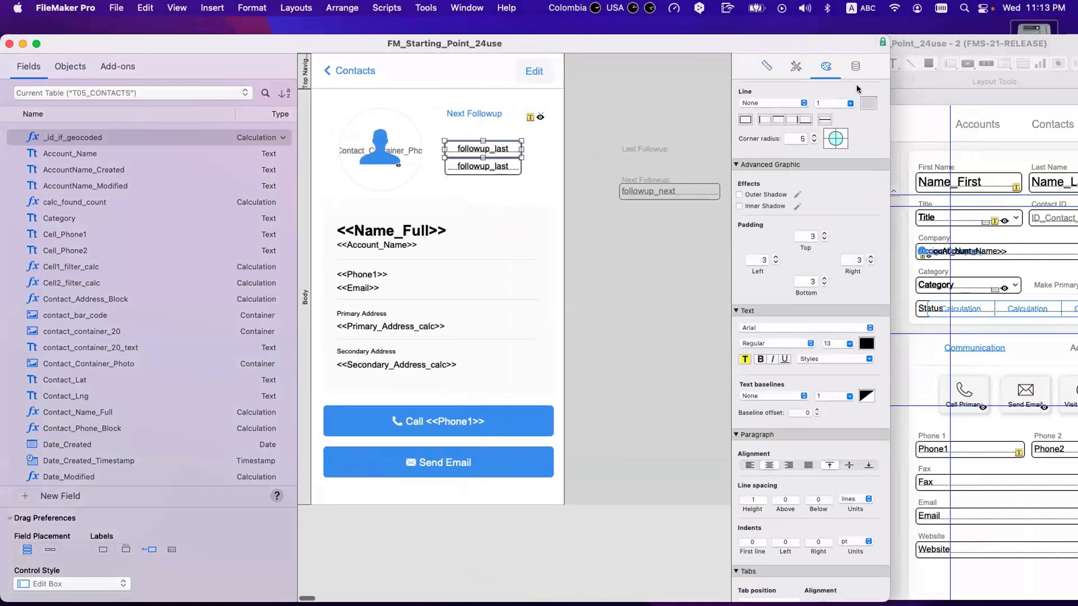
pyautogui.click(856, 66)
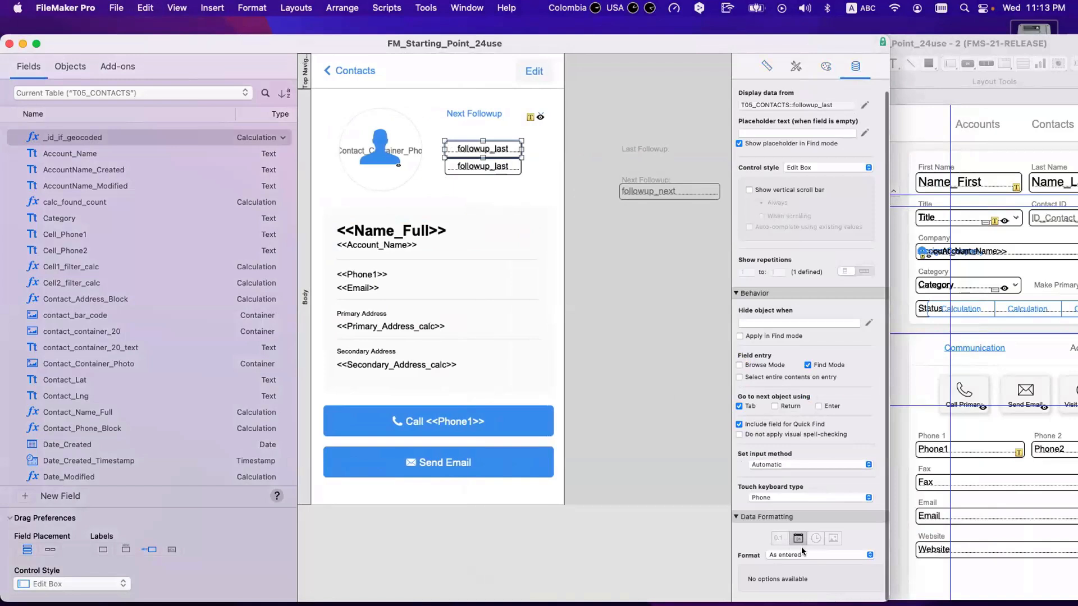
pyautogui.click(803, 554)
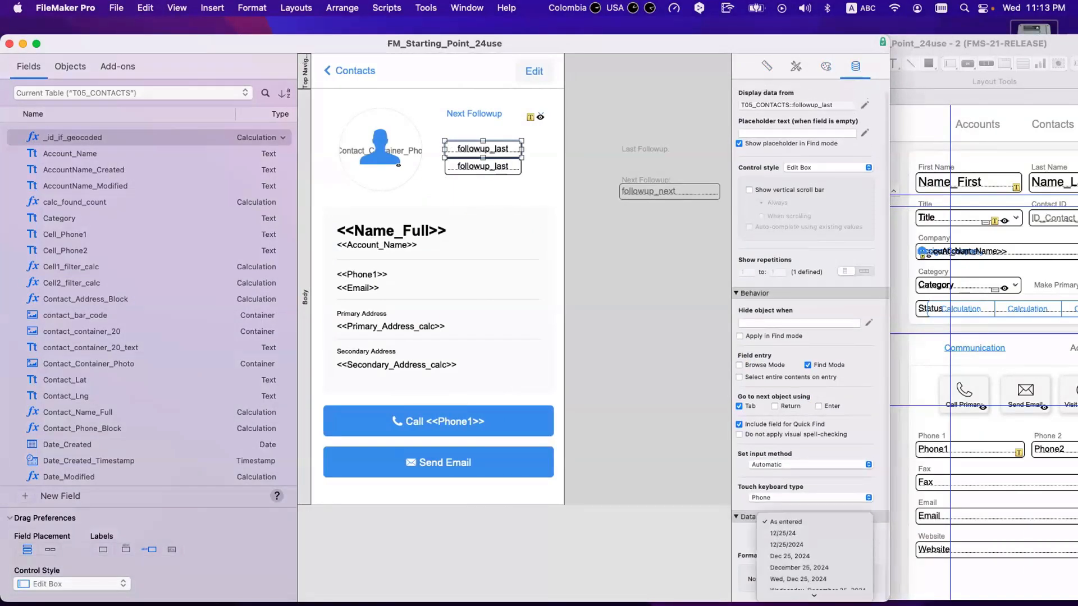
pyautogui.click(816, 588)
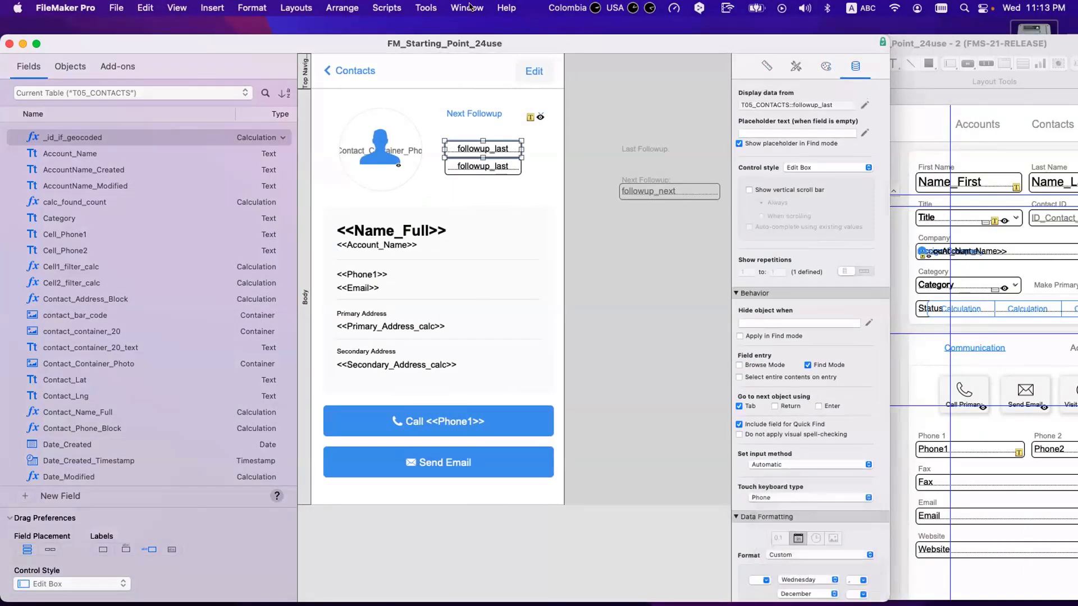
pyautogui.scroll(-3, 770, 560)
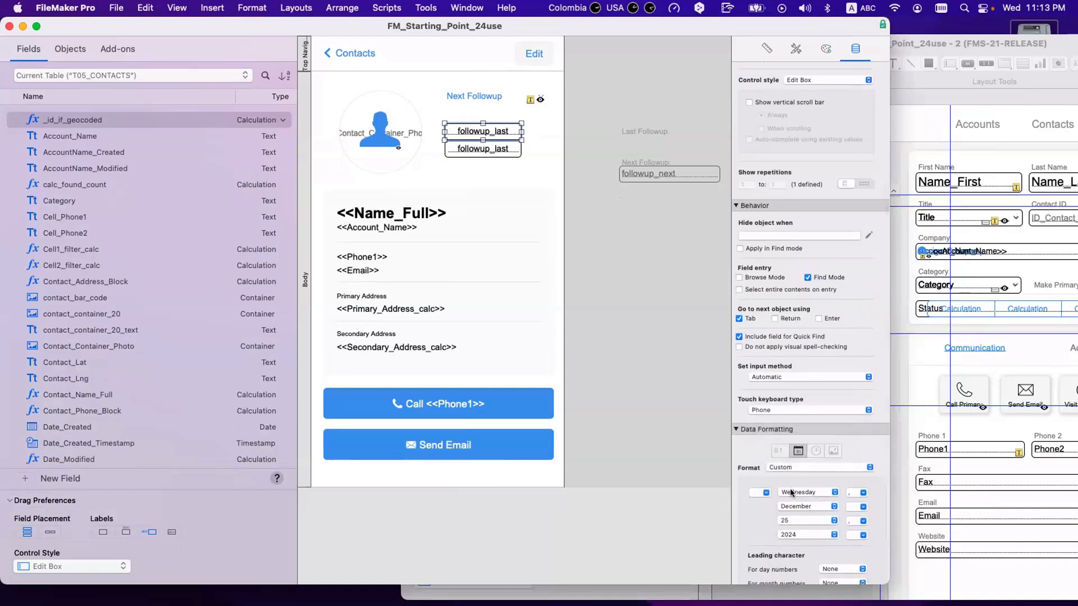
pyautogui.click(816, 491)
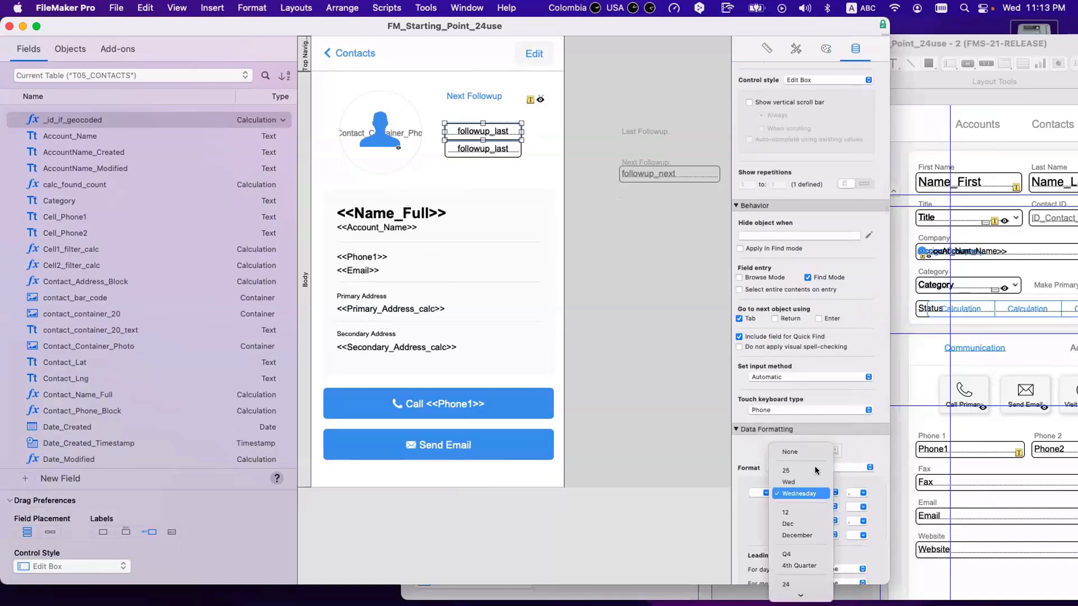
pyautogui.click(838, 487)
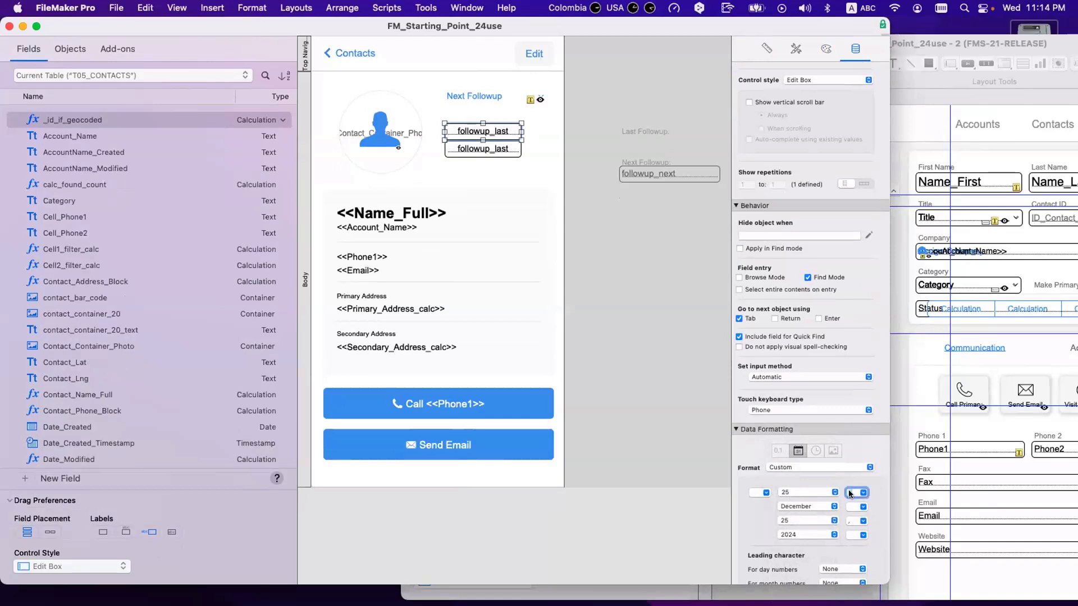
pyautogui.press('BackSpace')
# - Set the remaining three components of the upper field's custom date format and their separators to None
pyautogui.click(817, 505)
pyautogui.click(803, 425)
pyautogui.click(860, 507)
pyautogui.click(856, 398)
pyautogui.click(821, 519)
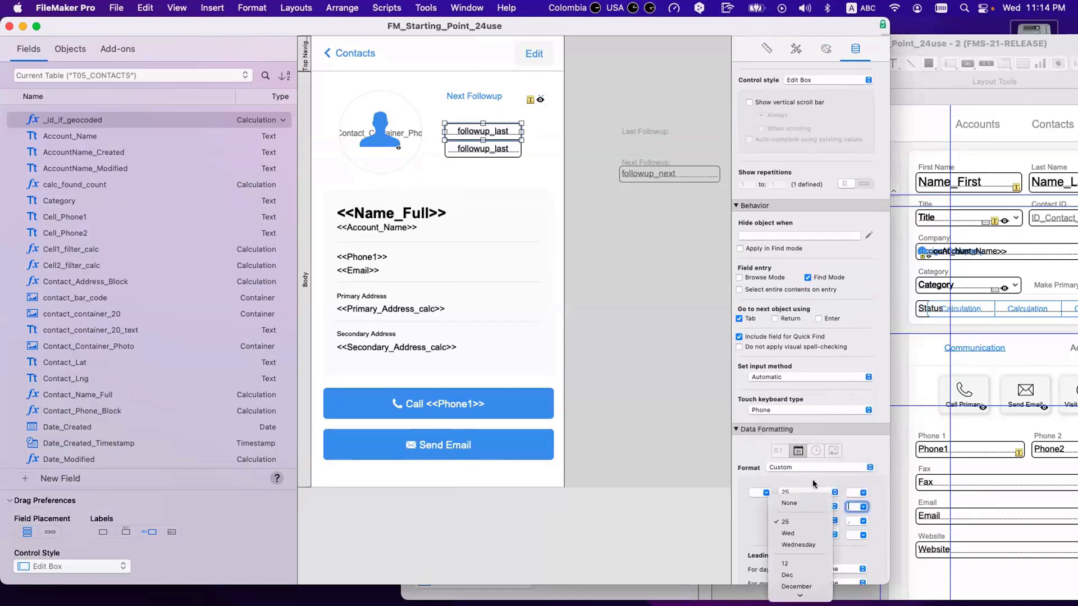
pyautogui.click(789, 503)
pyautogui.click(856, 521)
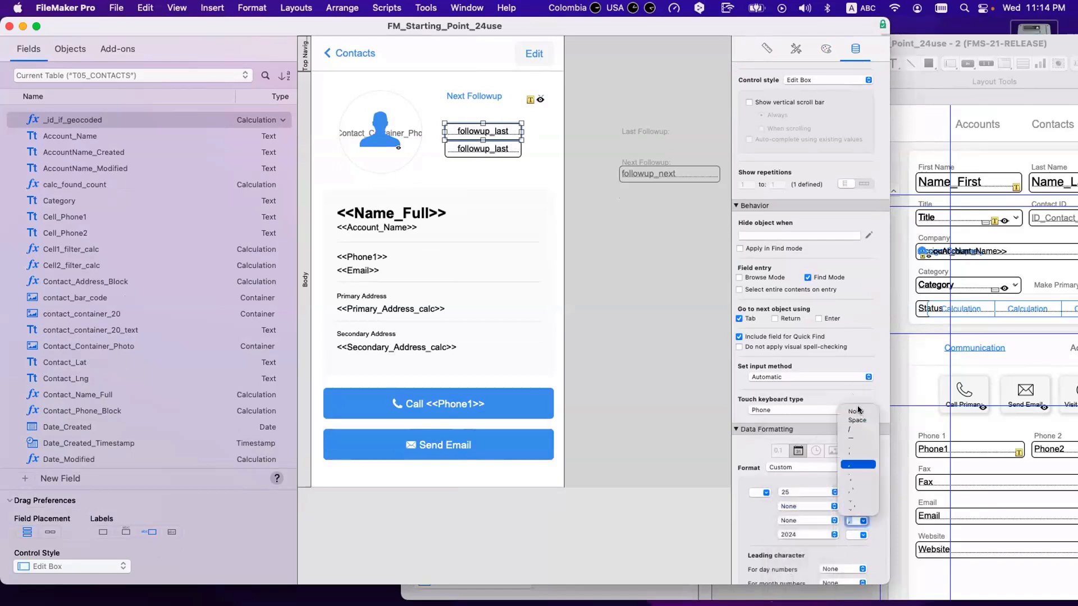
pyautogui.click(858, 410)
pyautogui.click(804, 534)
pyautogui.click(799, 392)
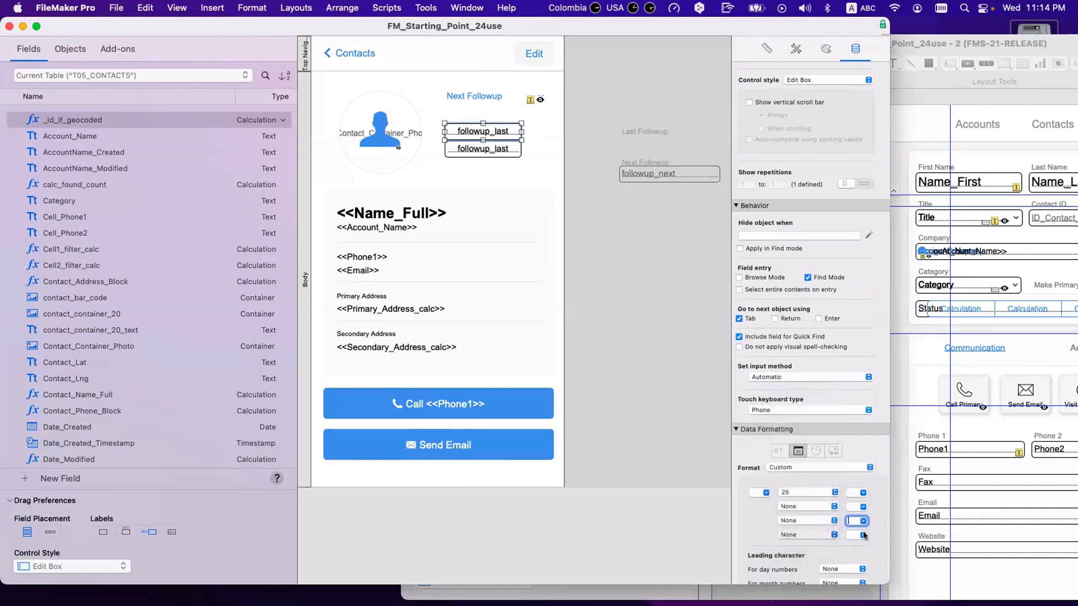
pyautogui.click(863, 534)
pyautogui.click(859, 430)
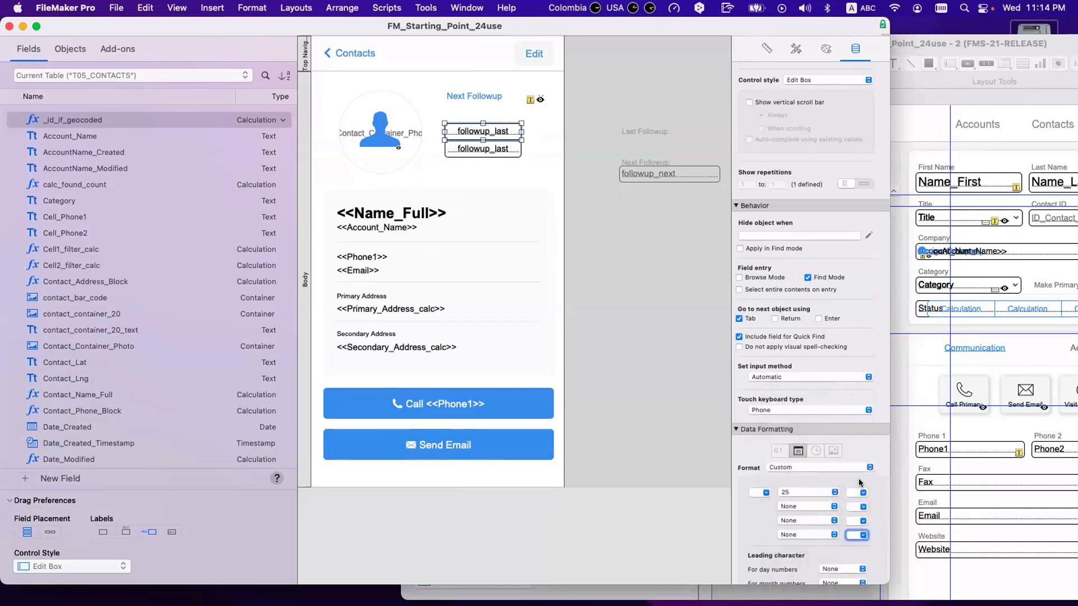
# - Preview both followup_last fields in Browse mode and review the upper field's custom date format back in Layout mode
pyautogui.click(492, 144)
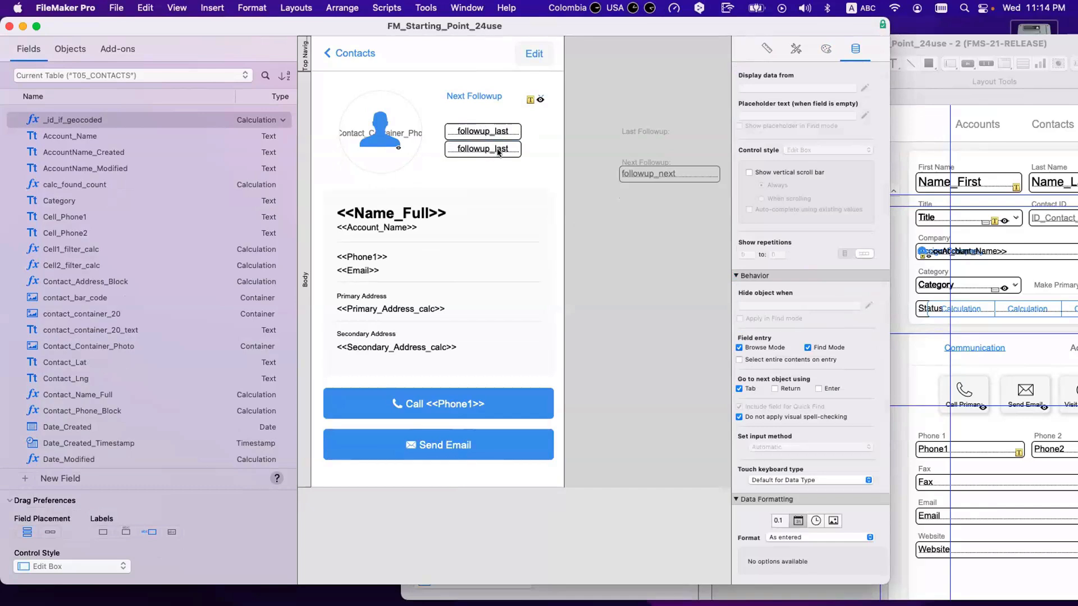
pyautogui.click(494, 149)
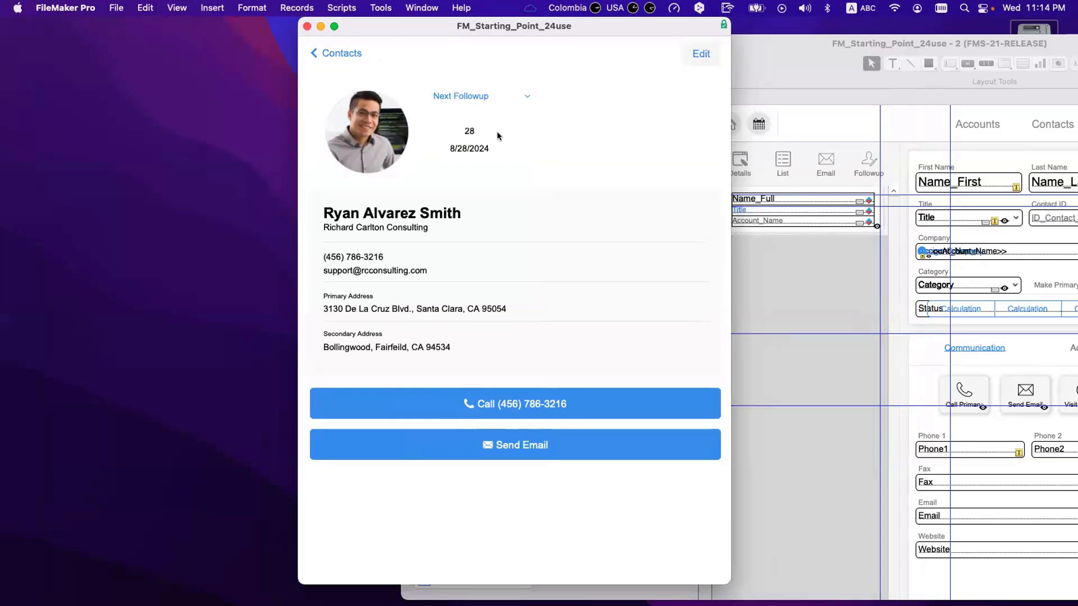
pyautogui.press('super+l')
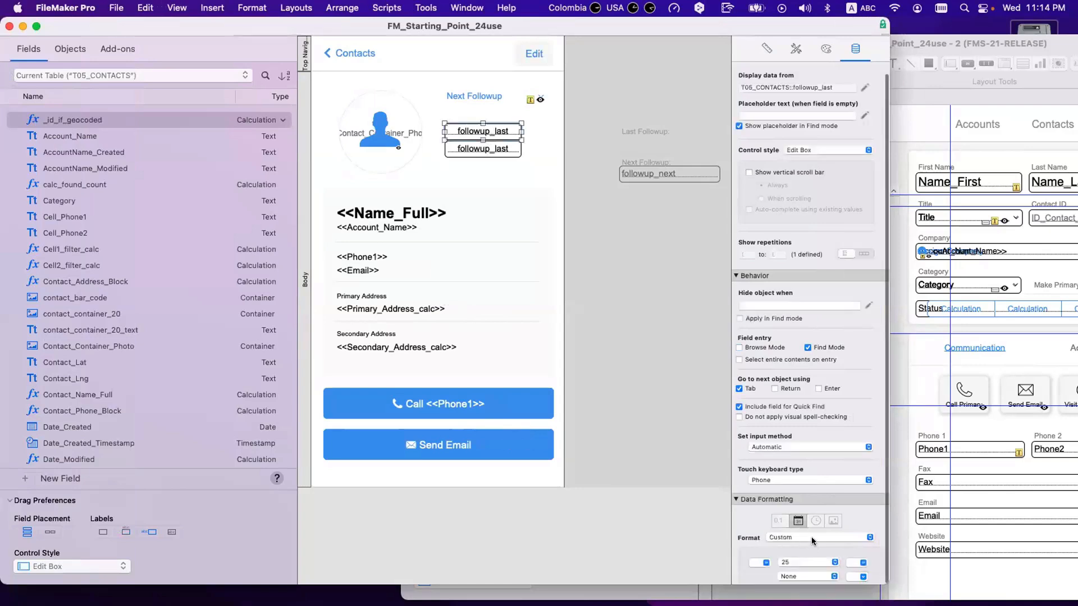
pyautogui.scroll(-5, 811, 536)
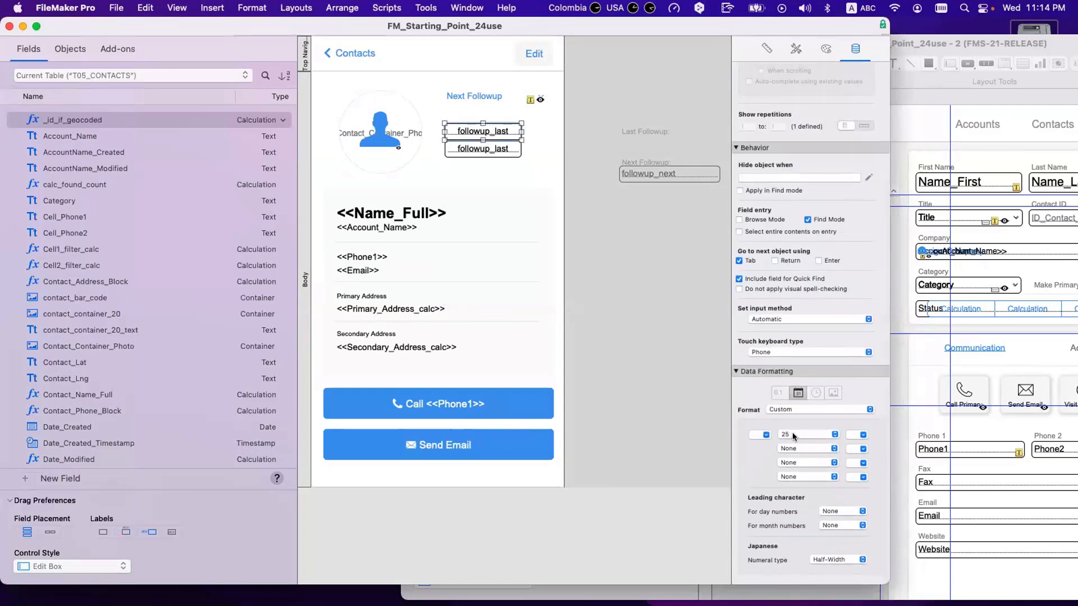
# - Give the lower followup_last field a custom date format starting with the abbreviated month (Dec) followed by a space
pyautogui.click(483, 149)
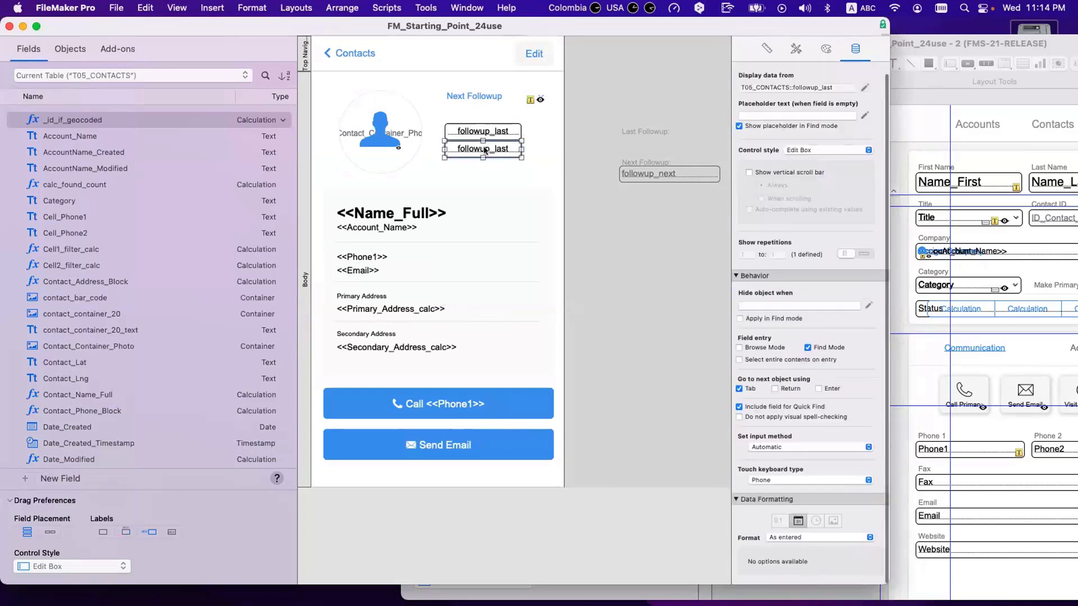
pyautogui.click(816, 537)
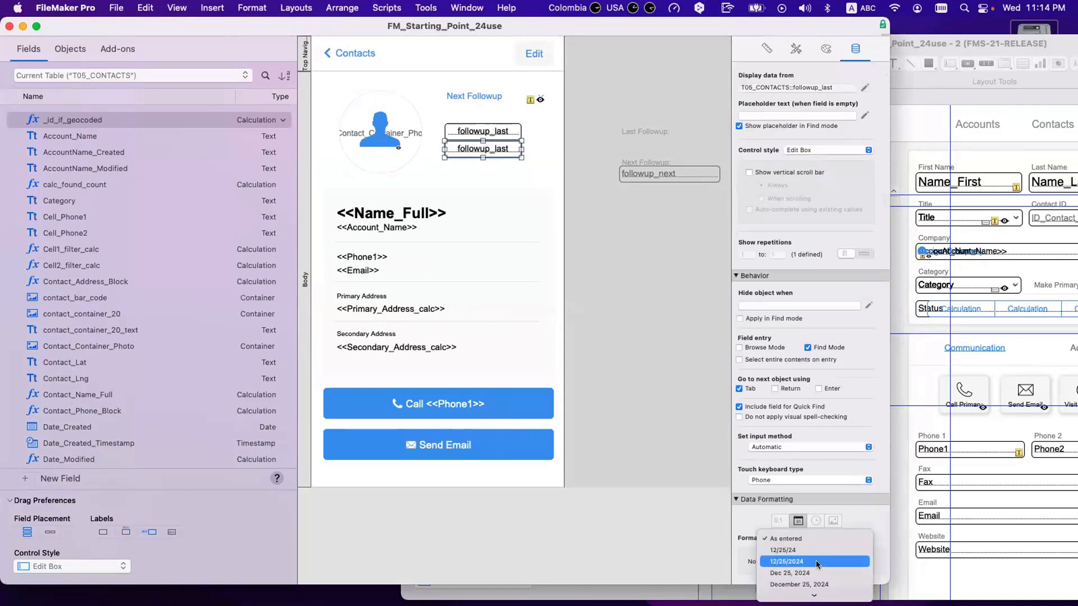
pyautogui.click(816, 571)
pyautogui.scroll(-4, 811, 446)
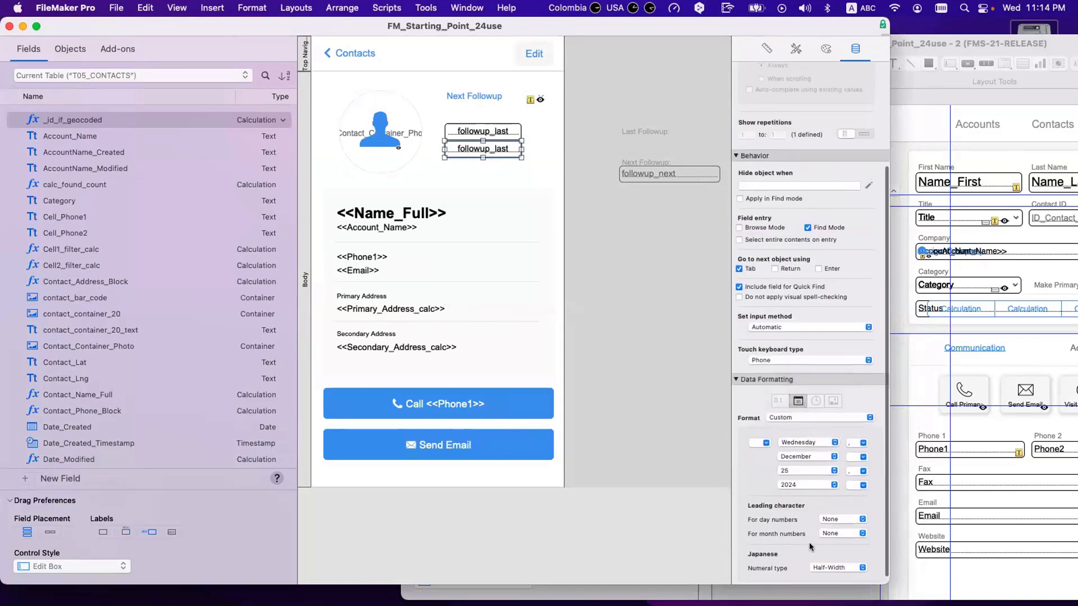
pyautogui.click(808, 444)
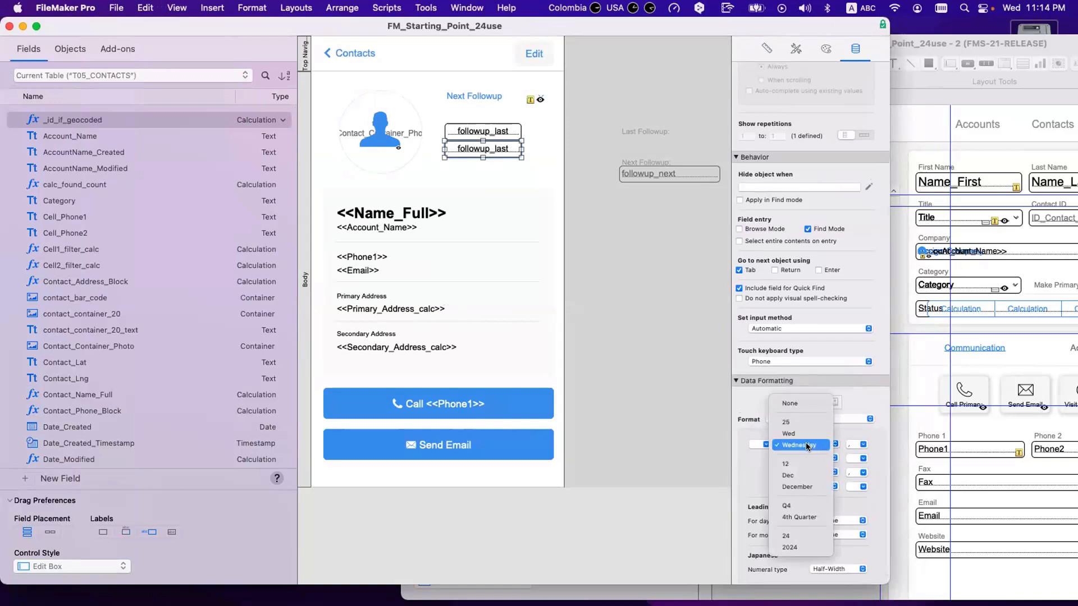
pyautogui.click(802, 477)
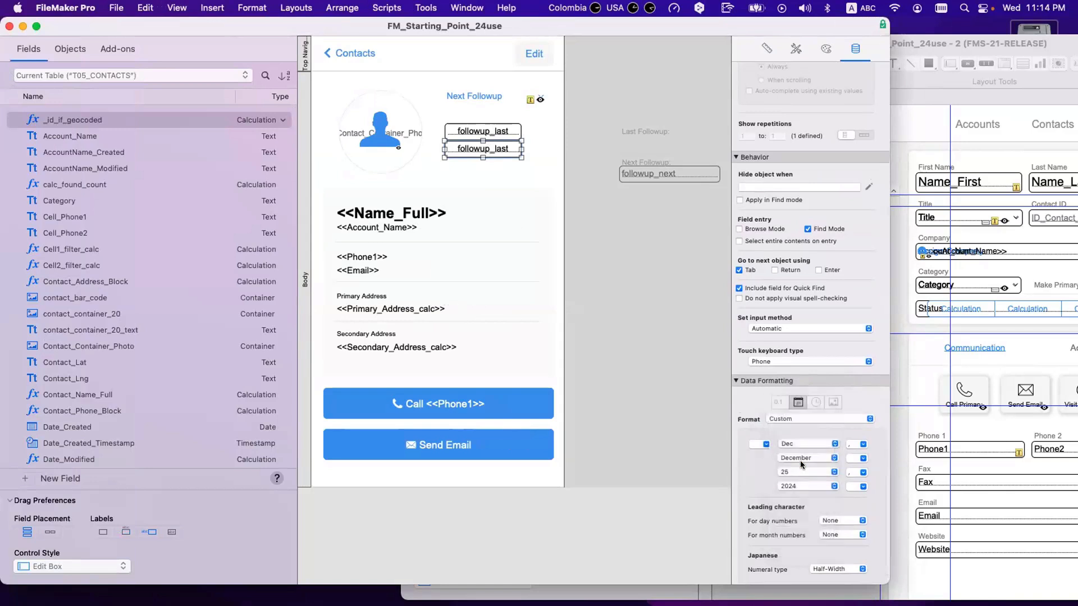
pyautogui.click(863, 445)
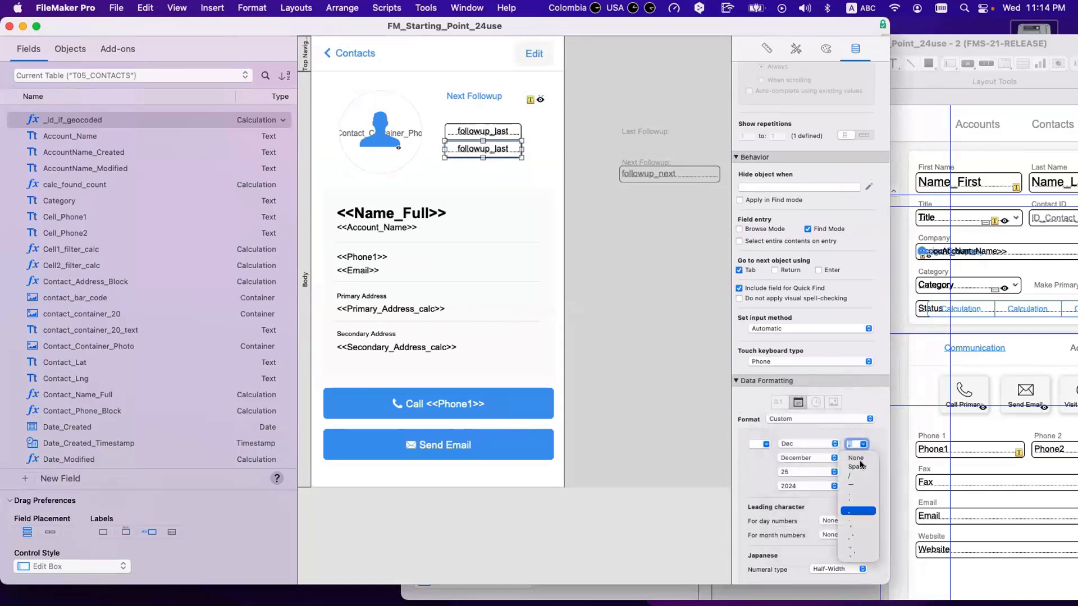
pyautogui.click(859, 466)
# - Set the second component of the lower field's custom date format to the four-digit year (2024) with no separator after it
pyautogui.click(804, 458)
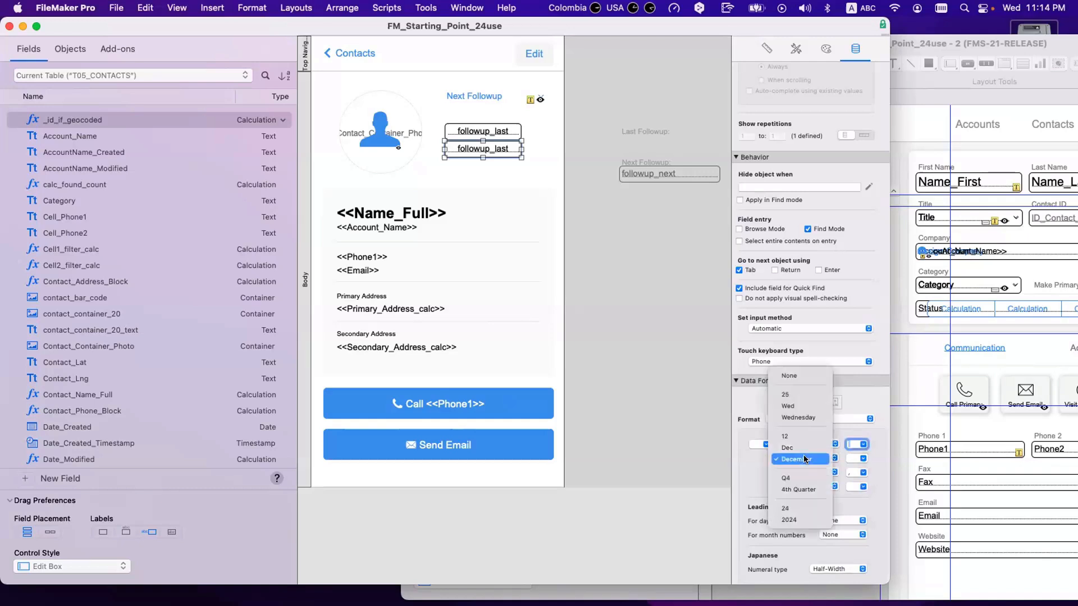
pyautogui.click(800, 520)
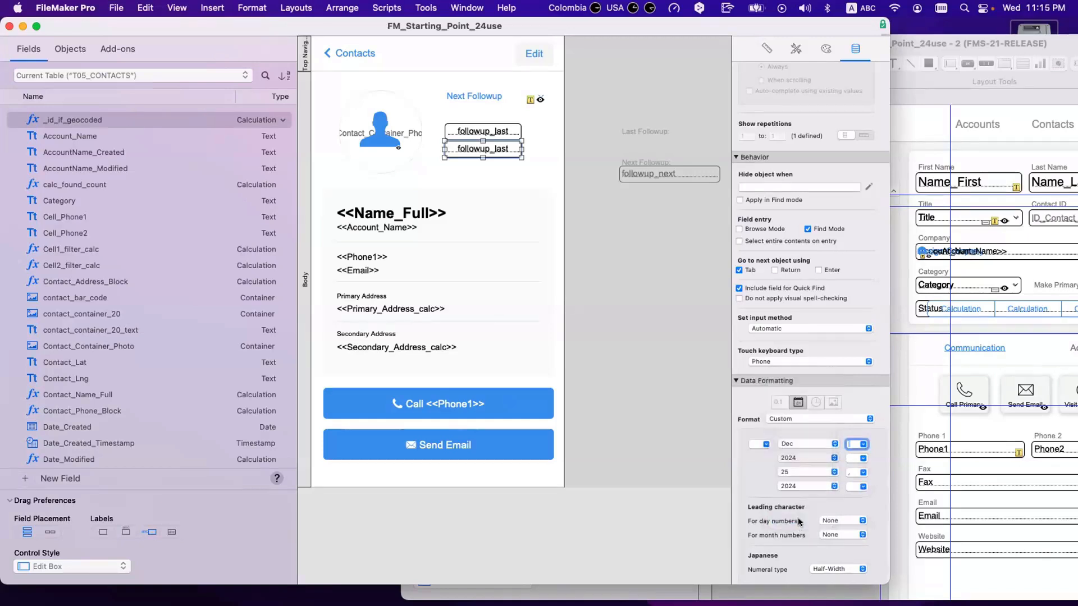
pyautogui.click(863, 459)
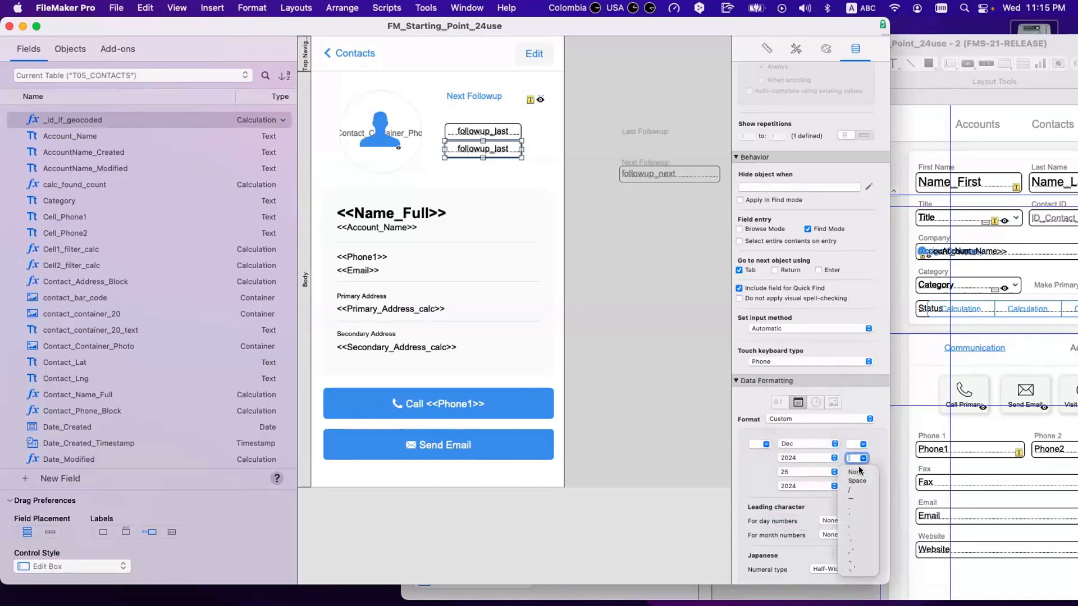
pyautogui.click(859, 469)
# - Set the third and fourth components of the lower field's custom date format and their separators to None
pyautogui.click(806, 472)
pyautogui.click(798, 455)
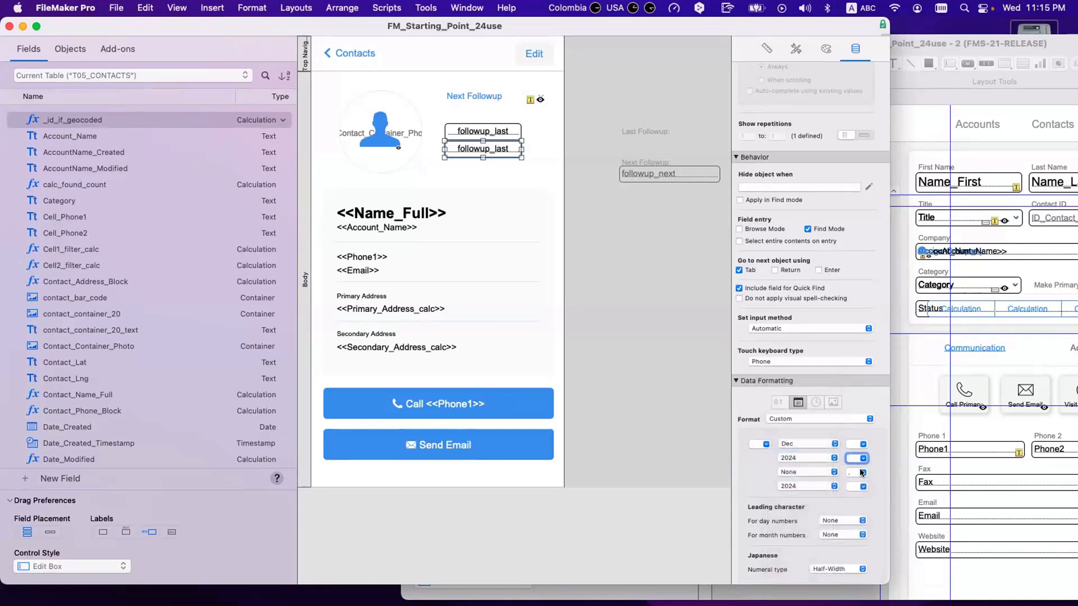
pyautogui.click(859, 472)
pyautogui.click(856, 486)
pyautogui.click(809, 487)
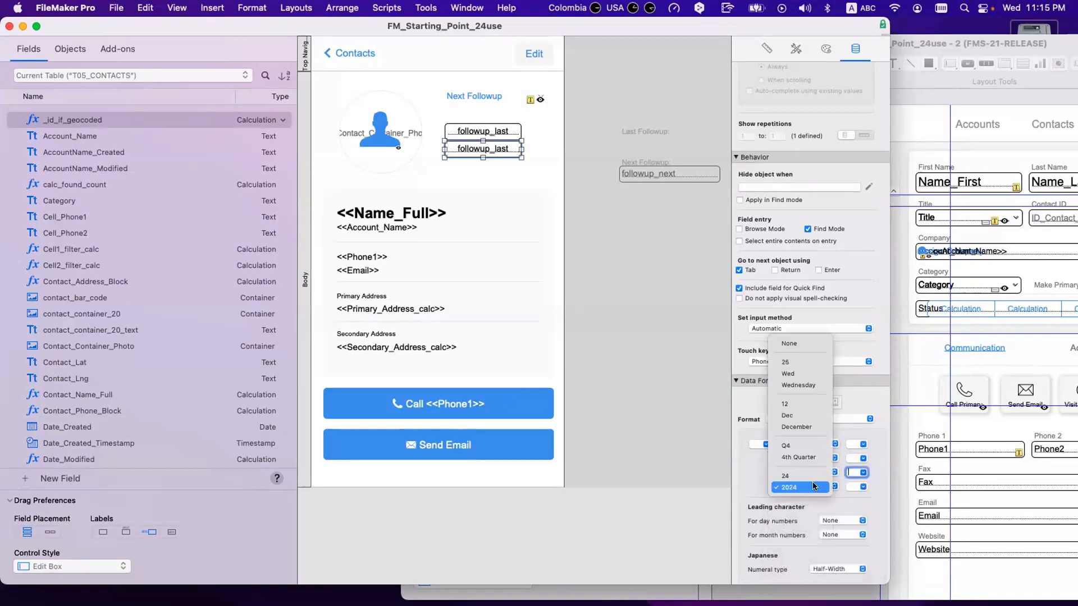
pyautogui.click(802, 344)
pyautogui.click(858, 486)
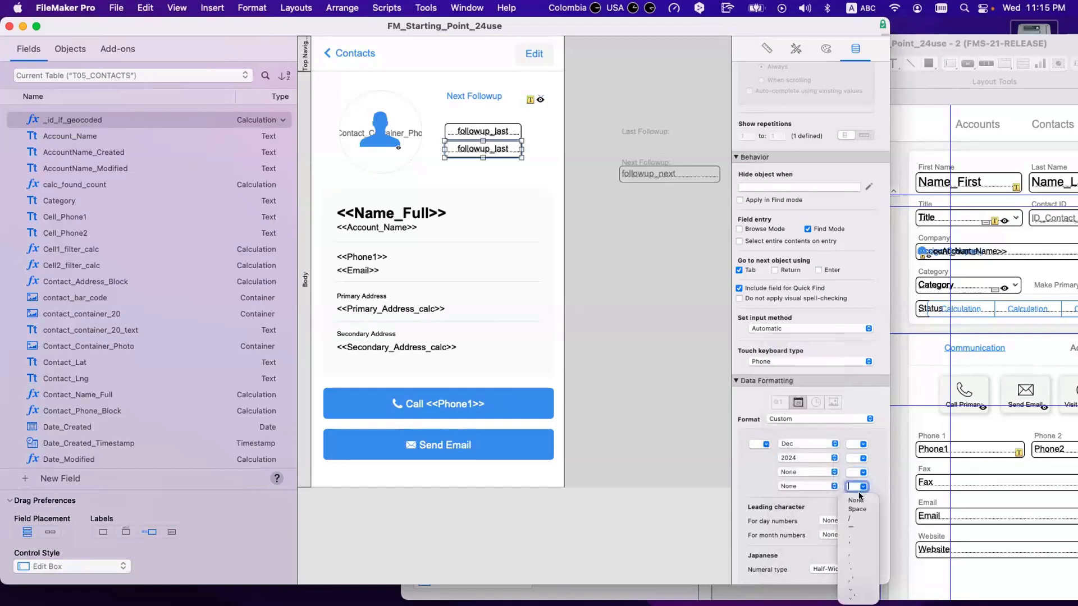
pyautogui.click(852, 497)
# - Preview the day and month-year fields in Browse mode and return to Layout mode
pyautogui.click(675, 359)
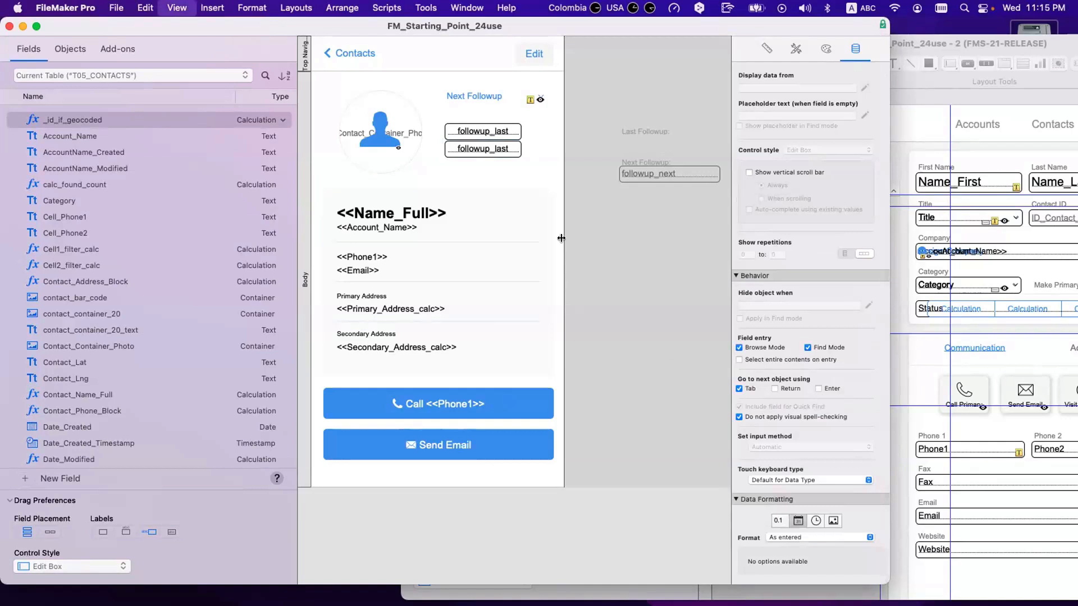
pyautogui.press('super+b')
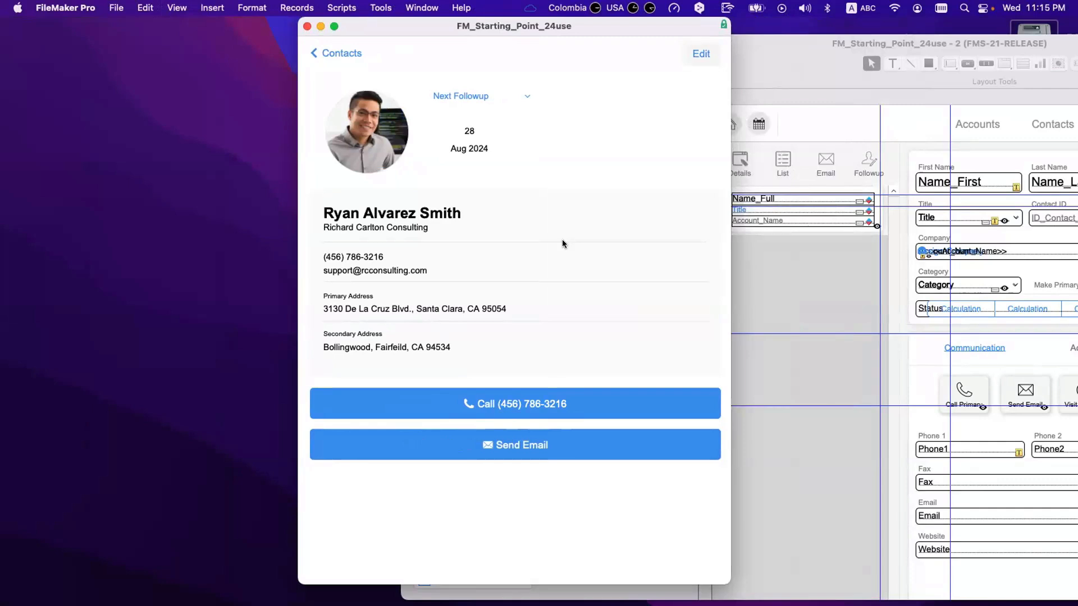
pyautogui.press('super+l')
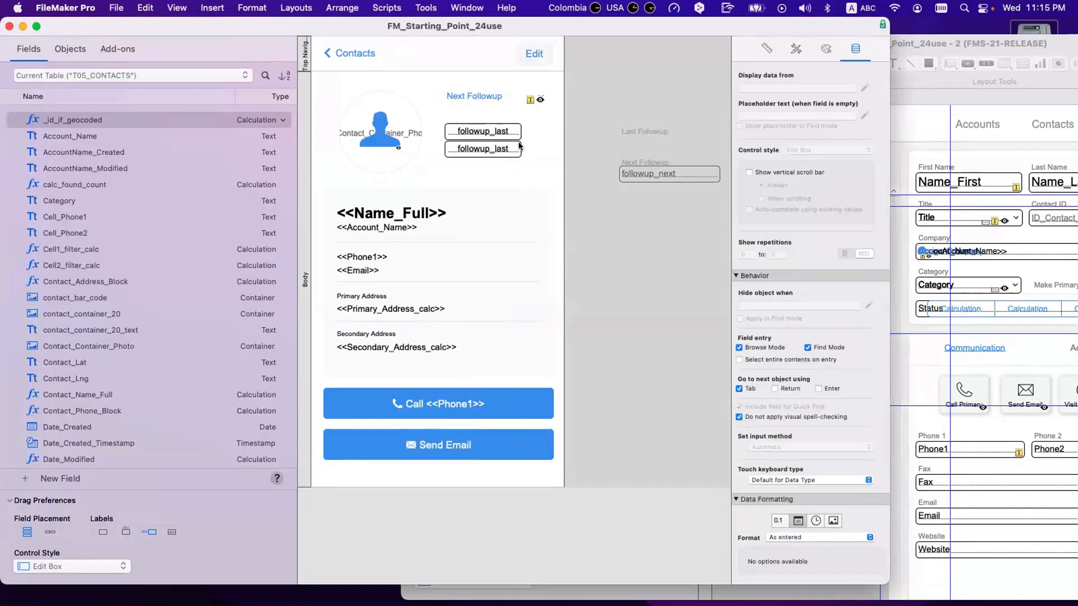
# - Narrow both followup_last fields together to about 64 pt wide, keeping their left edges in place
pyautogui.click(519, 145)
pyautogui.moveTo(518, 140); pyautogui.dragTo(486, 160)
pyautogui.click(475, 152)
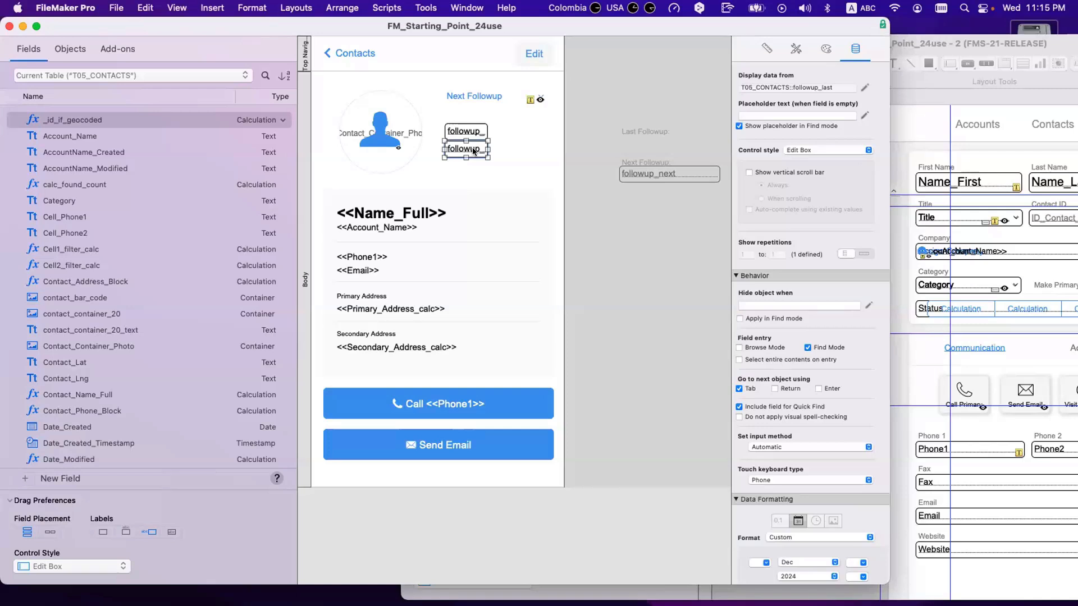
# - Set the font size of the upper followup_last field to 18 pt
pyautogui.click(471, 133)
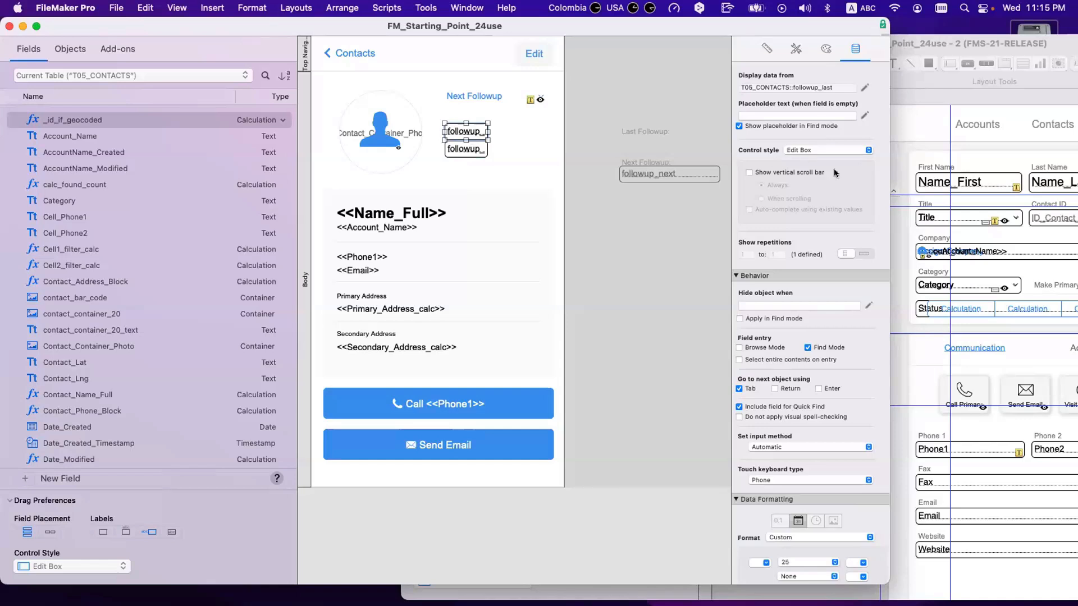
pyautogui.click(826, 49)
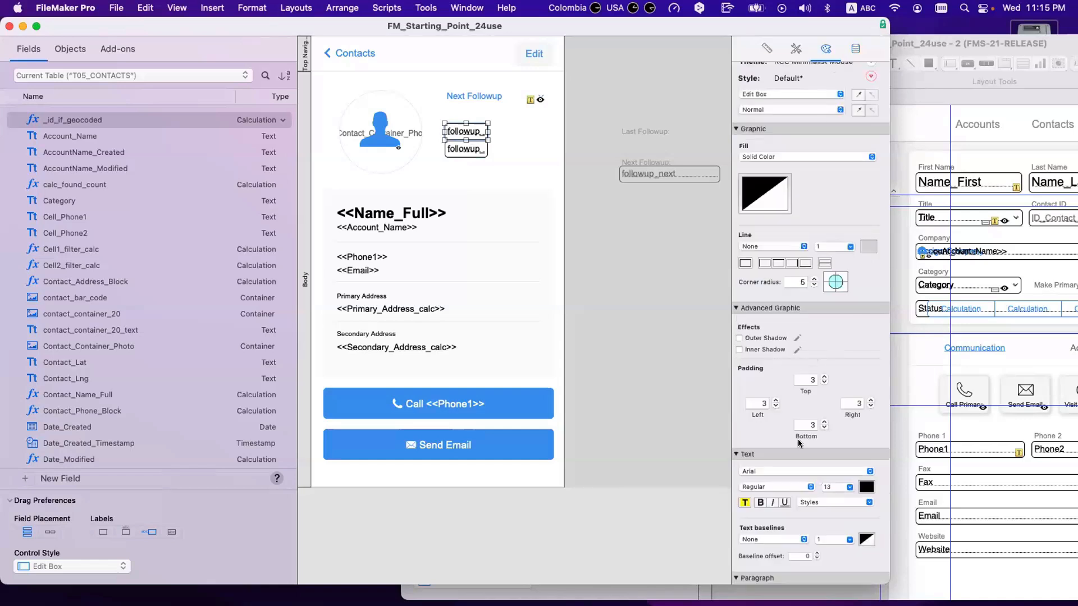
pyautogui.scroll(-2, 797, 439)
pyautogui.click(834, 451)
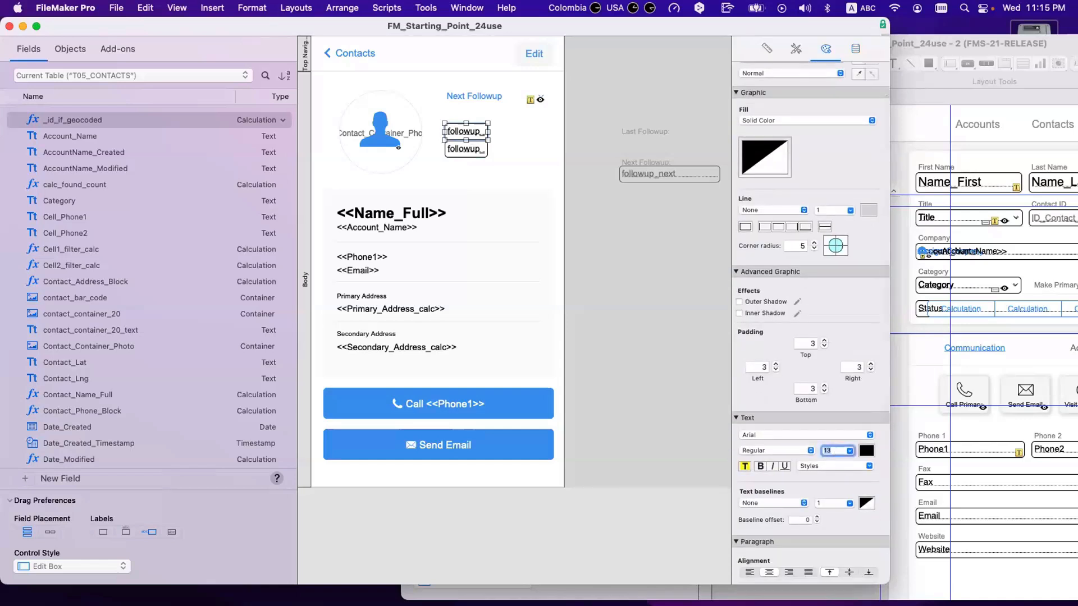
pyautogui.write('22')
pyautogui.press('Return')
pyautogui.write('18')
pyautogui.press('Return')
# - Set the font size of the lower followup_last field to 11 pt
pyautogui.click(471, 149)
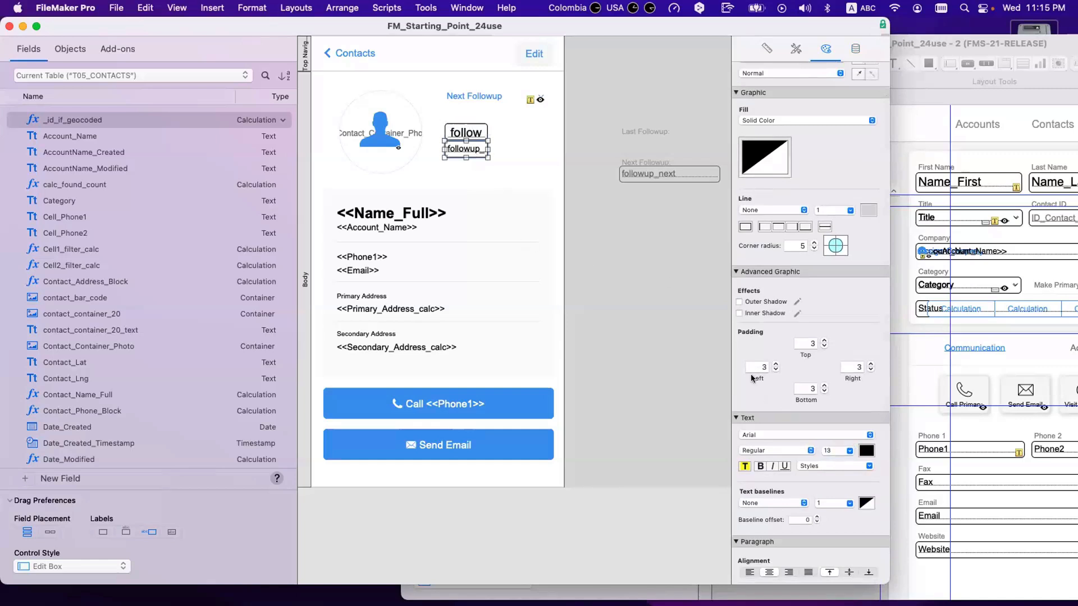
pyautogui.click(831, 451)
pyautogui.write('11')
pyautogui.press('Return')
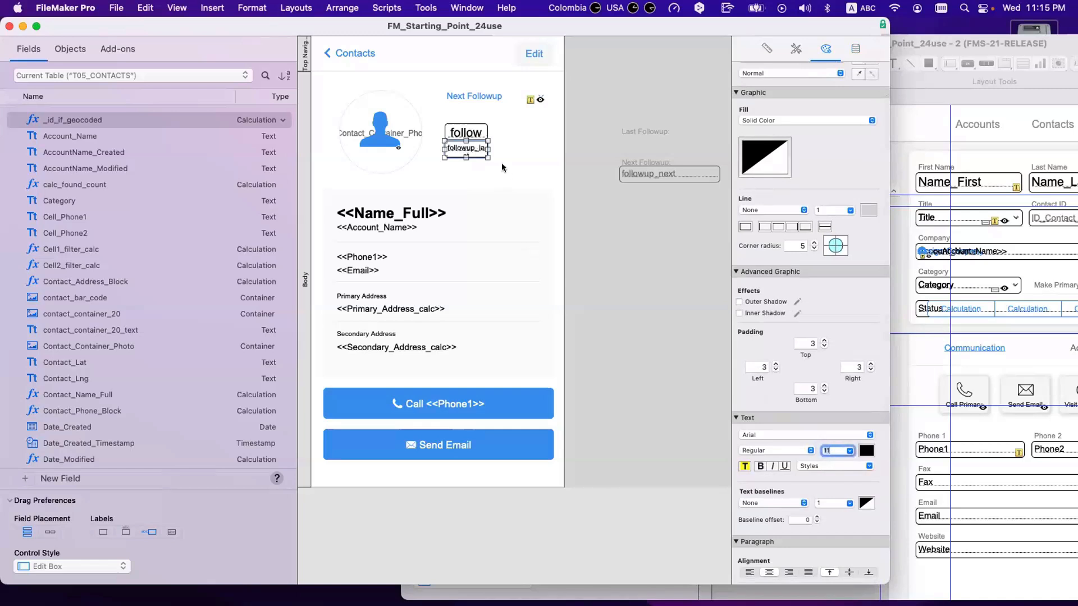
# - Color the upper followup_last field's text blue and extend the field upward to a height of about 34 pt
pyautogui.click(473, 137)
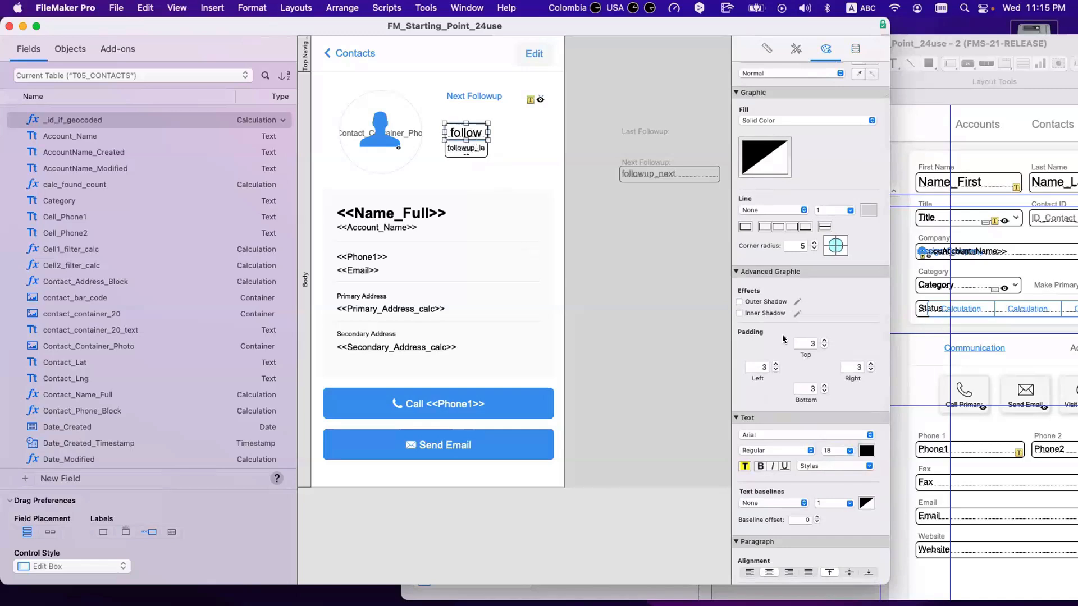
pyautogui.click(866, 451)
pyautogui.click(813, 298)
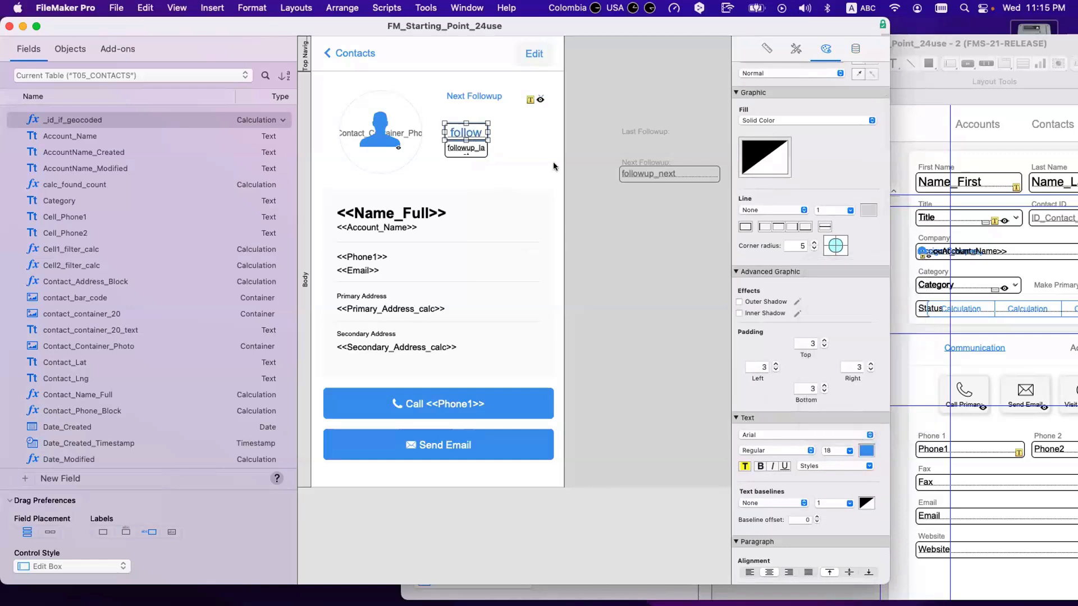
pyautogui.click(482, 151)
pyautogui.click(469, 136)
pyautogui.moveTo(466, 123); pyautogui.dragTo(464, 114)
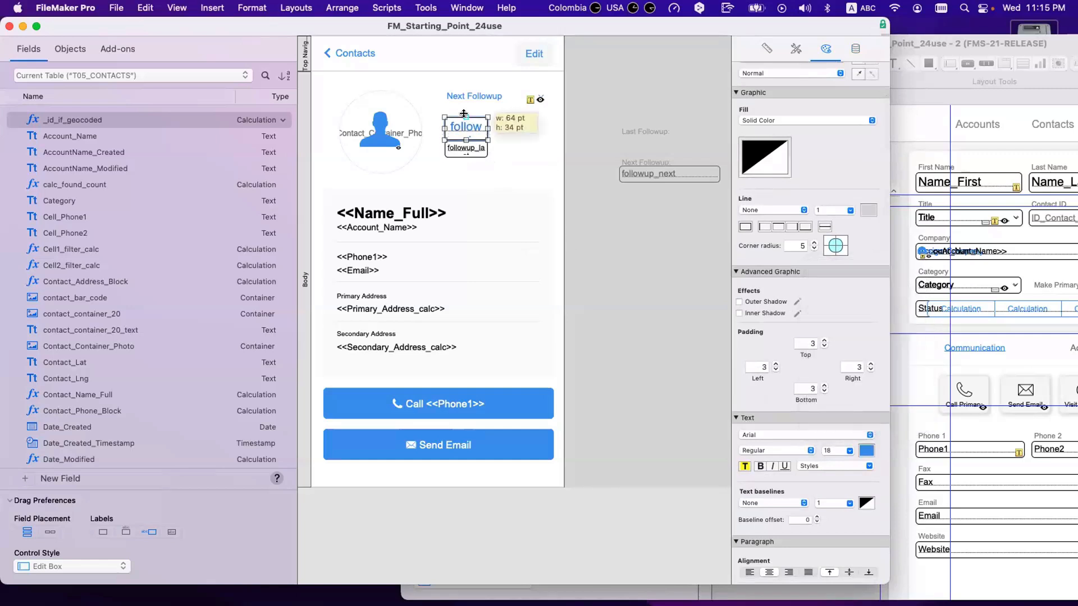
# - Show sample data in the layout's fields instead of the field names
pyautogui.click(146, 7)
pyautogui.moveTo(176, 7)
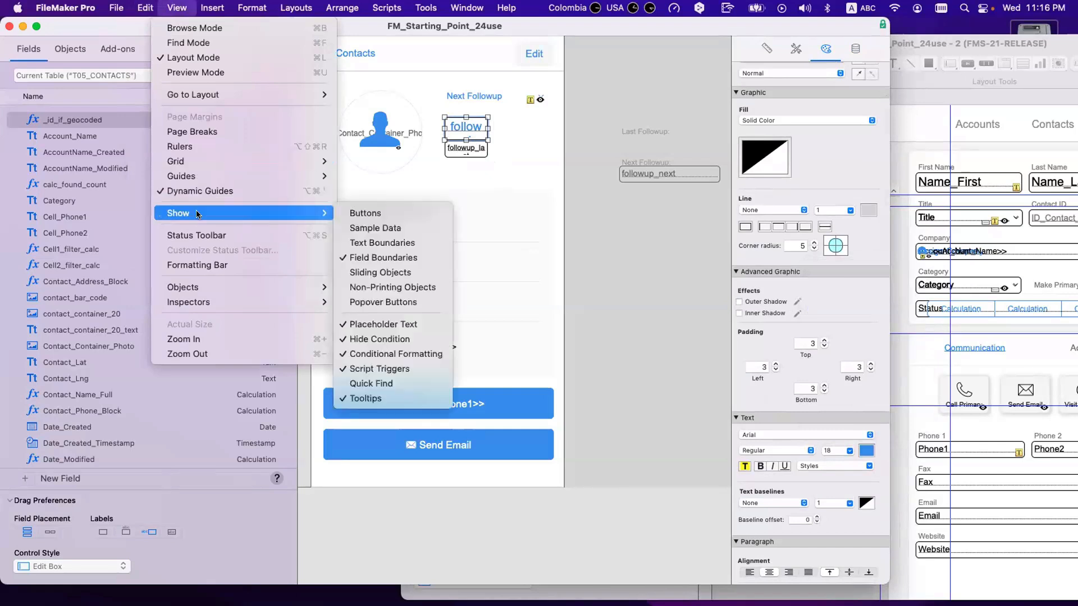
pyautogui.click(375, 228)
pyautogui.click(612, 222)
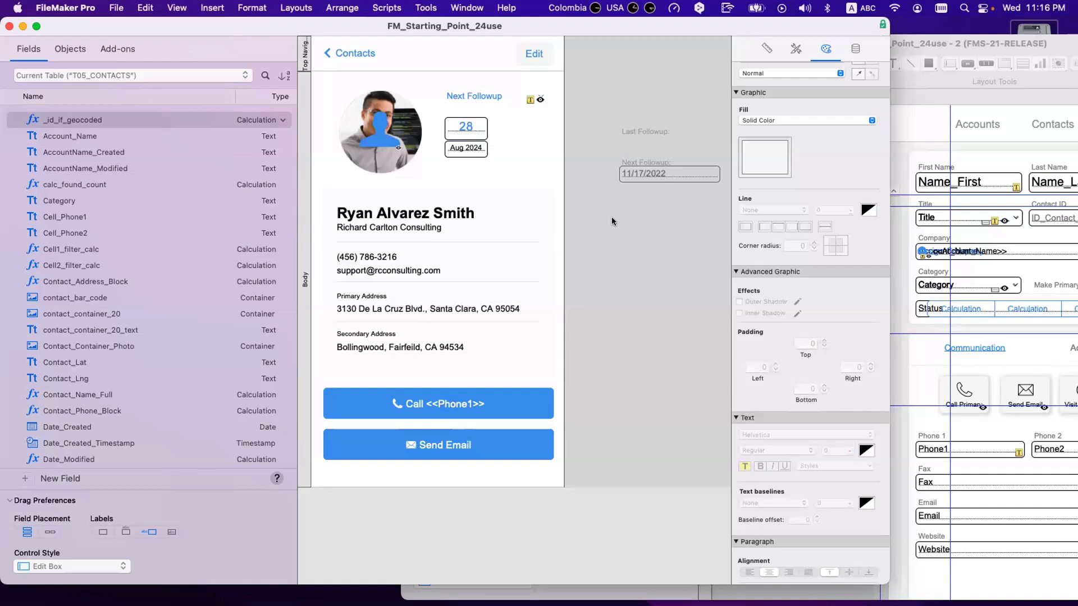
# - Try moving the day field down beside the month-year field, and undo the move
pyautogui.moveTo(462, 127); pyautogui.dragTo(500, 146)
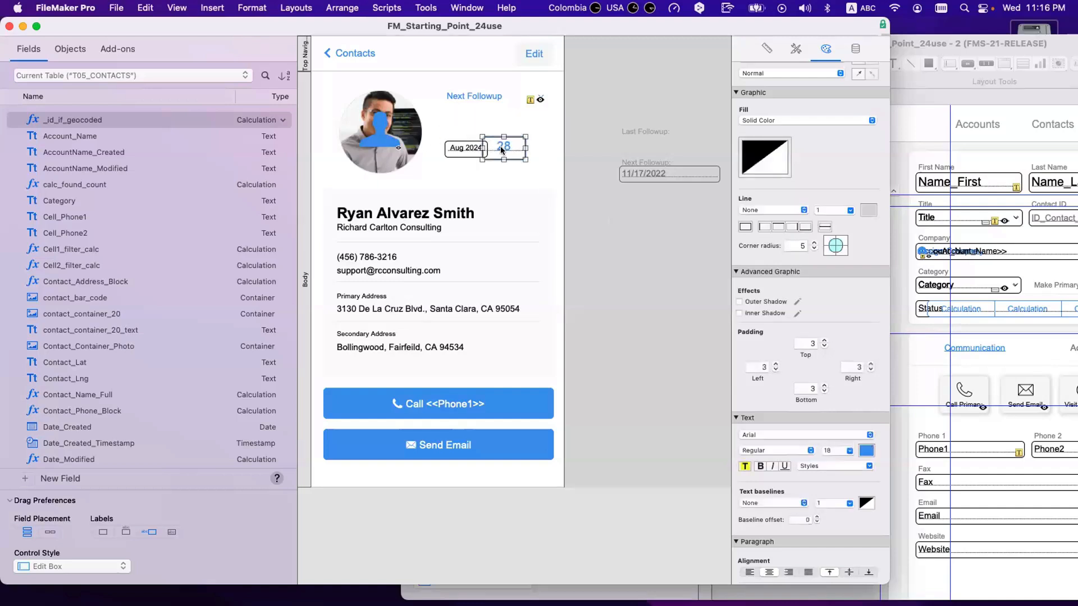
pyautogui.press('super+z')
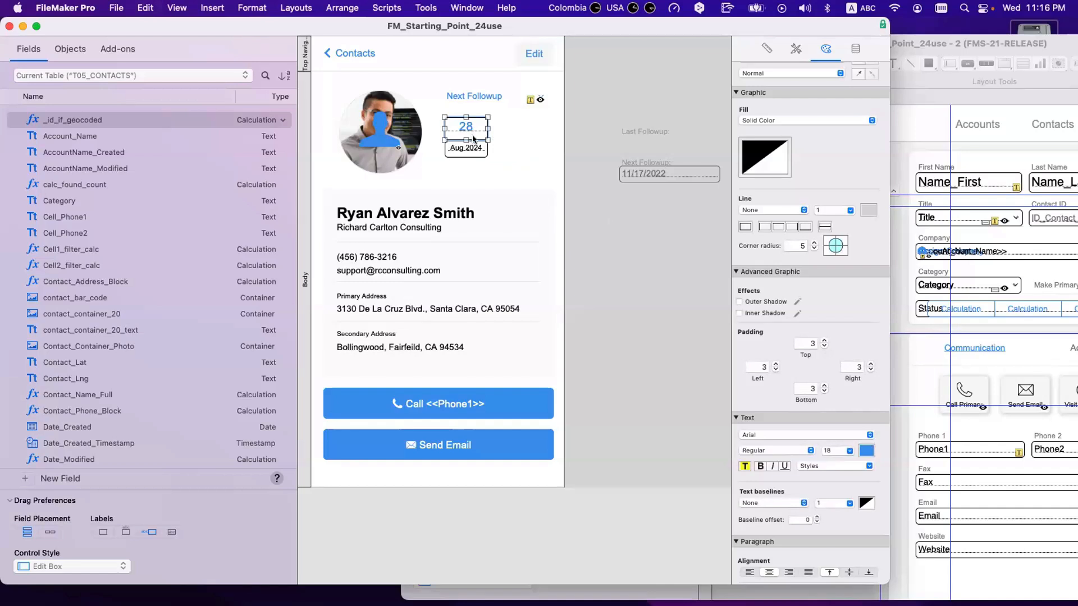
pyautogui.click(499, 157)
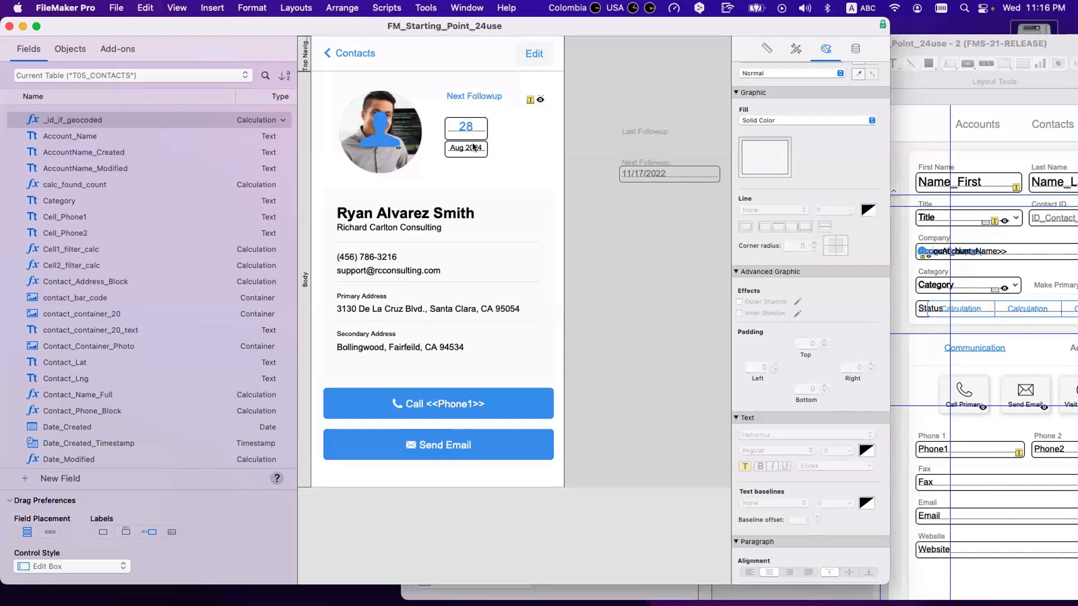
# - Give the day field a solid 1 pt border in color E8E8E8 on its top and sides, leaving the bottom edge without a line
pyautogui.click(474, 135)
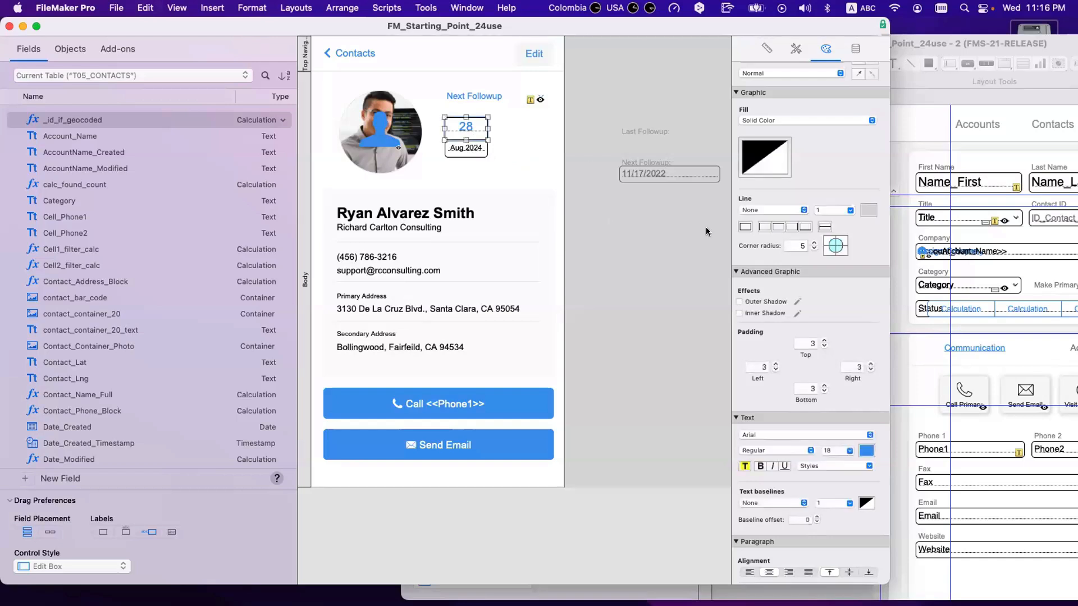
pyautogui.click(745, 227)
pyautogui.click(868, 210)
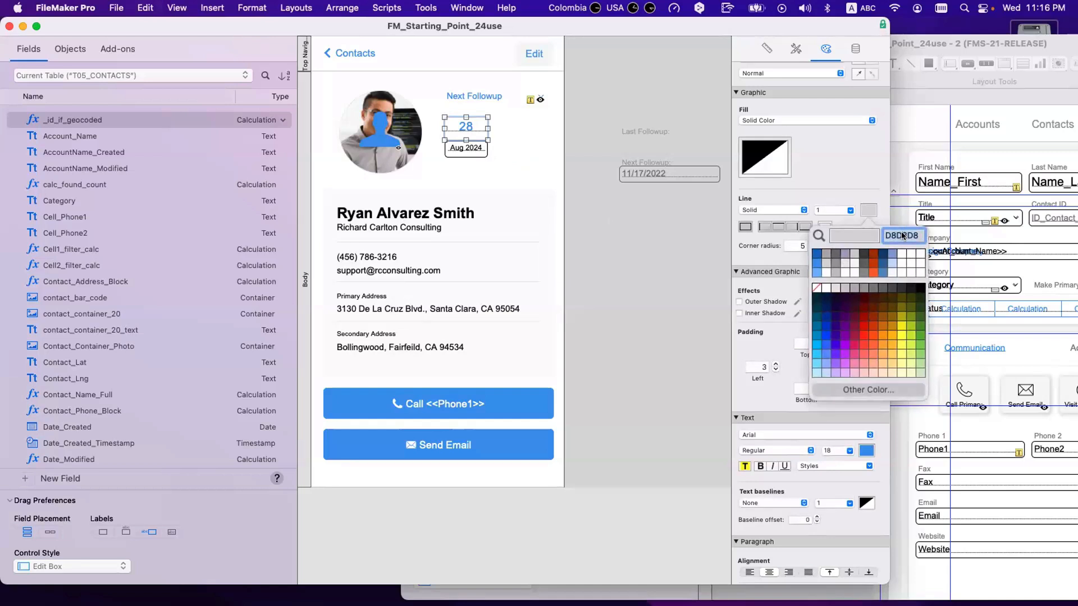
pyautogui.write('E8E8E8')
pyautogui.press('Return')
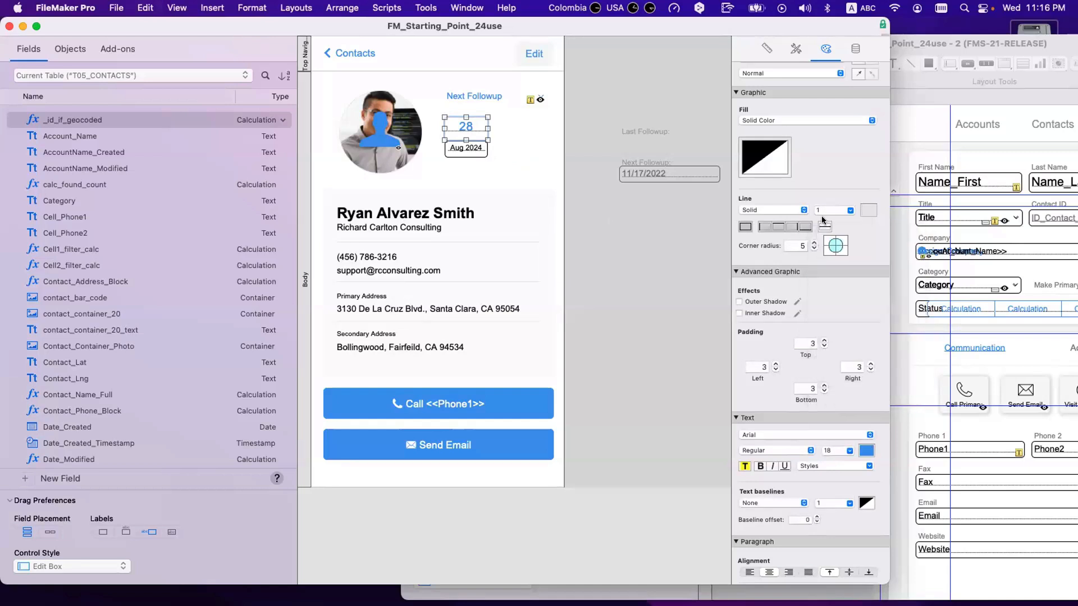
pyautogui.click(804, 227)
pyautogui.click(510, 177)
pyautogui.click(471, 134)
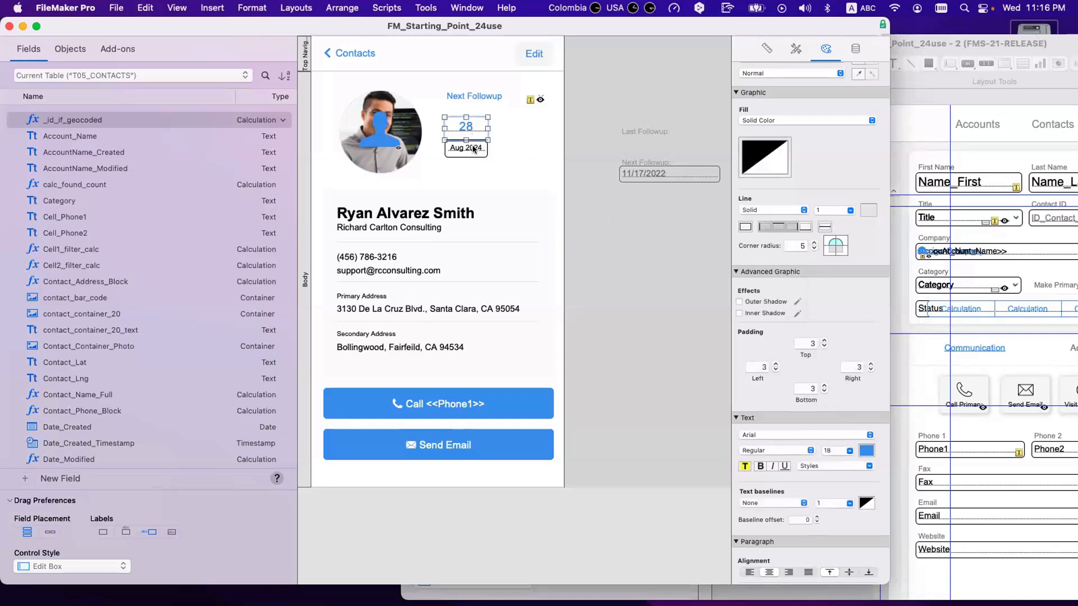
# - Give the month-year field a solid 1 pt border in color E8E8E8 on its sides and bottom, removing the top line and top corner rounding
pyautogui.click(474, 147)
pyautogui.click(746, 227)
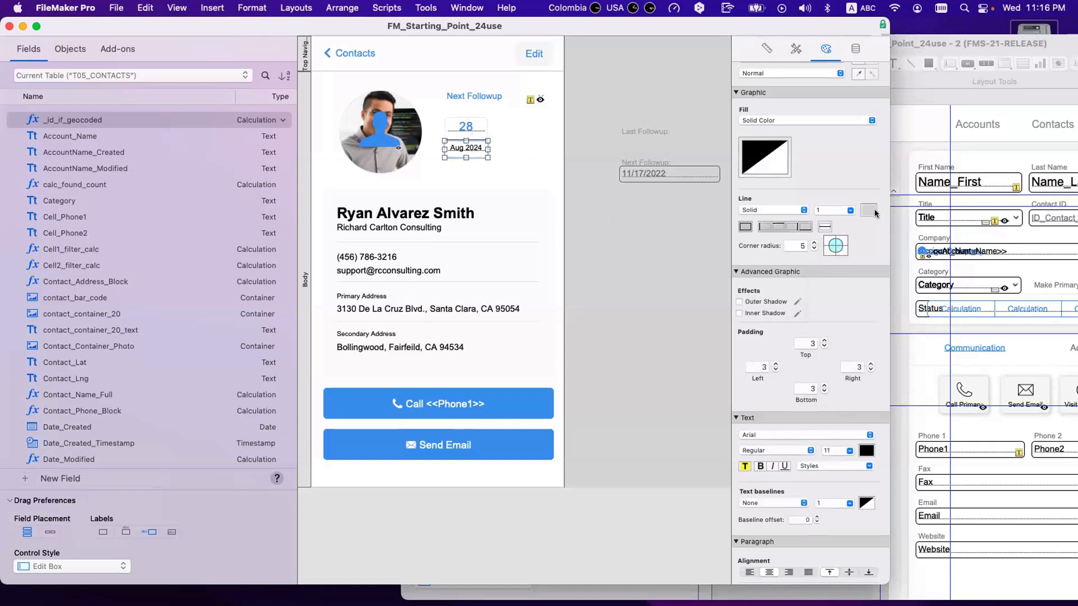
pyautogui.click(869, 210)
pyautogui.click(892, 238)
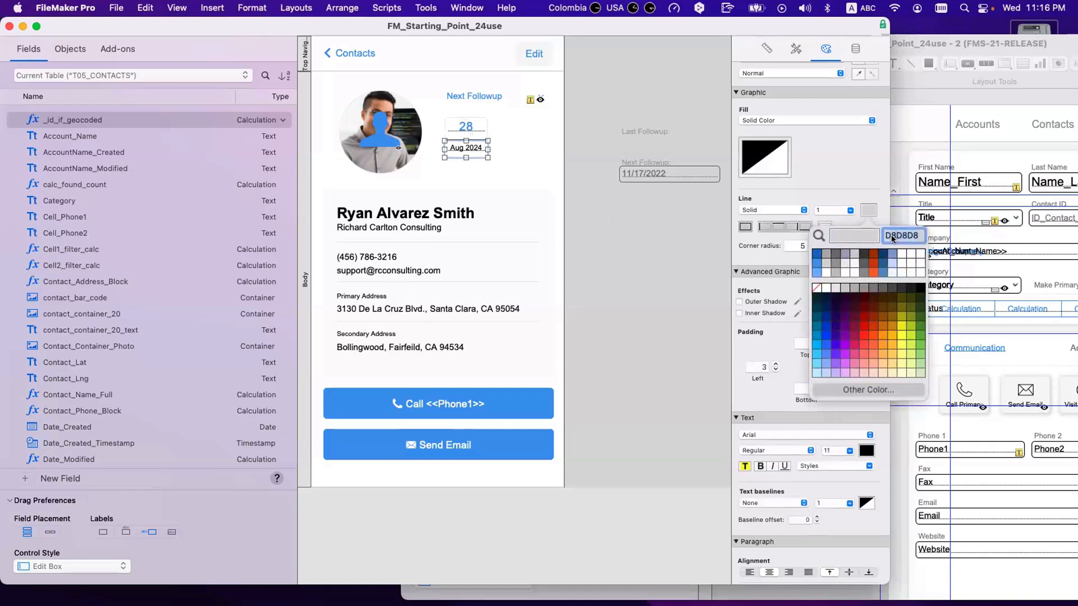
pyautogui.write('E8E8E8')
pyautogui.press('Return')
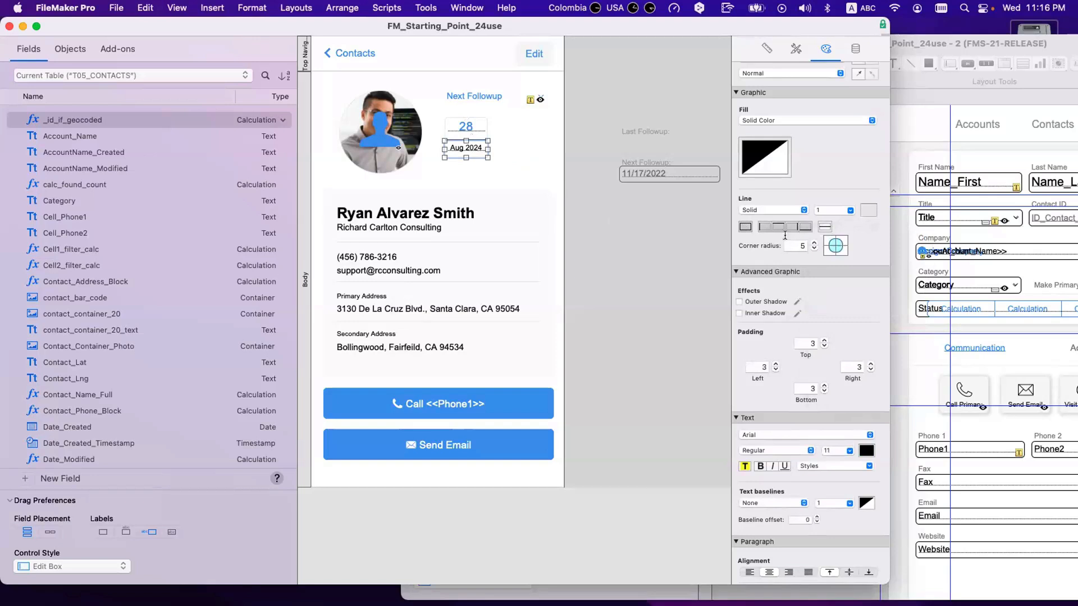
pyautogui.click(832, 241)
pyautogui.click(839, 242)
pyautogui.click(778, 227)
# - Move the month-year field up against the day field, to a y position of about 150 pt
pyautogui.moveTo(454, 146); pyautogui.dragTo(454, 141)
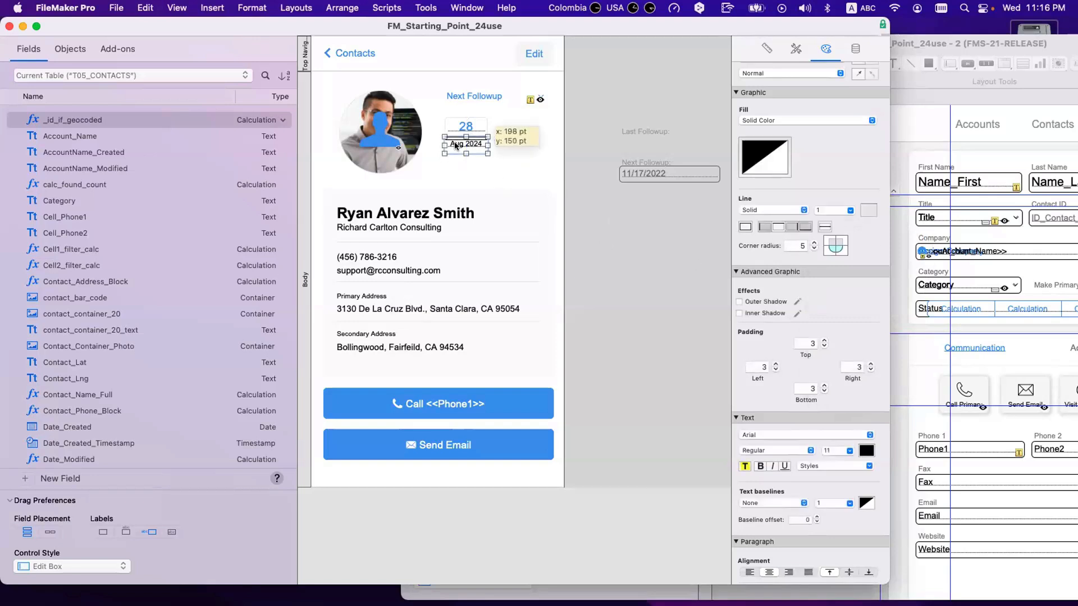
pyautogui.click(542, 170)
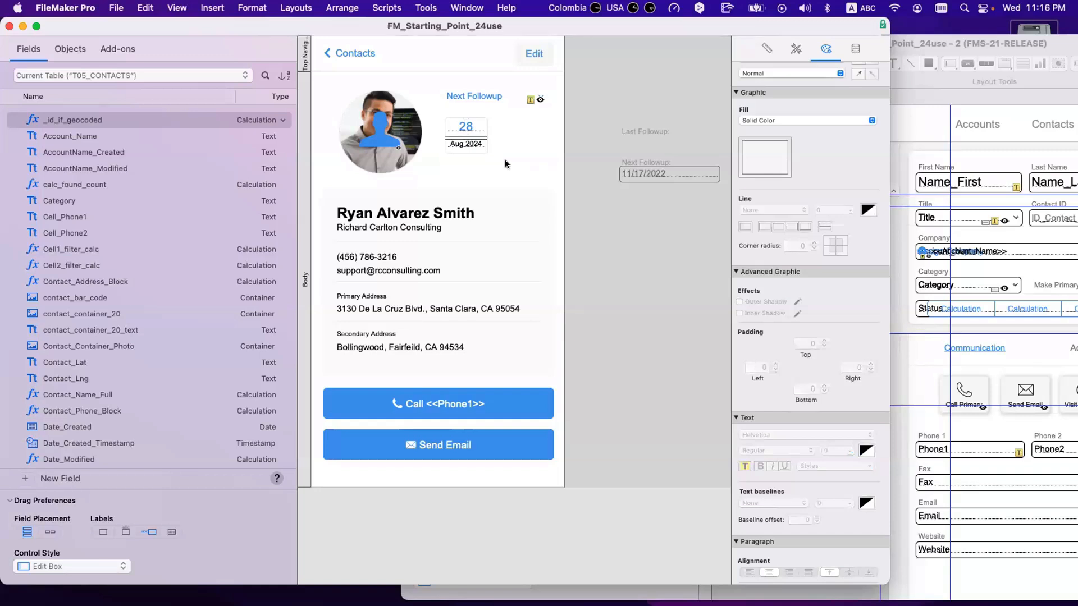
# - Set the day field's font size to 22 pt
pyautogui.click(470, 133)
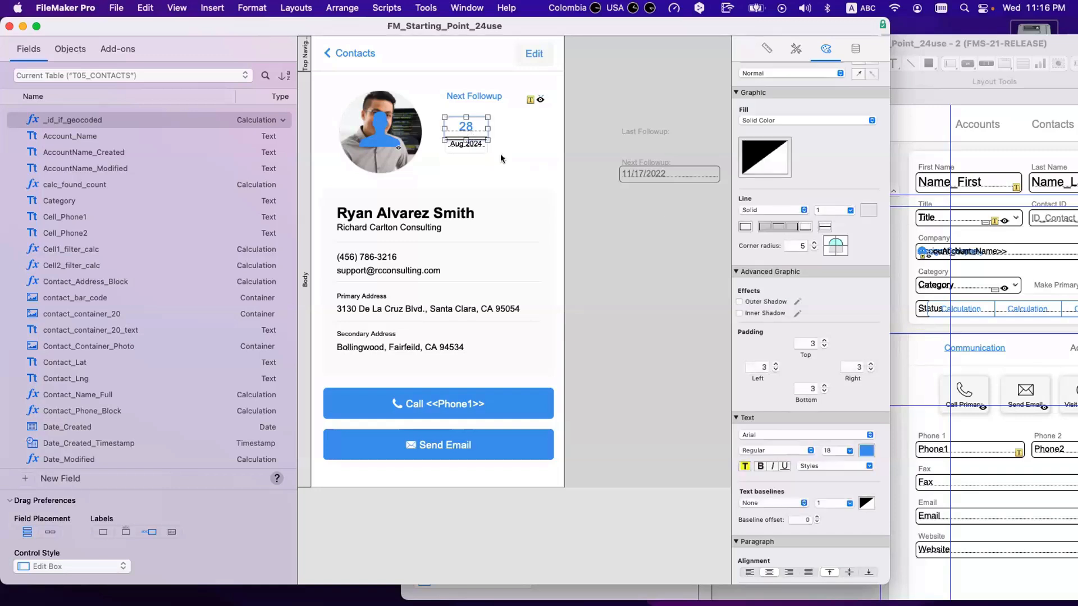
pyautogui.click(829, 450)
pyautogui.write('28')
pyautogui.press('Return')
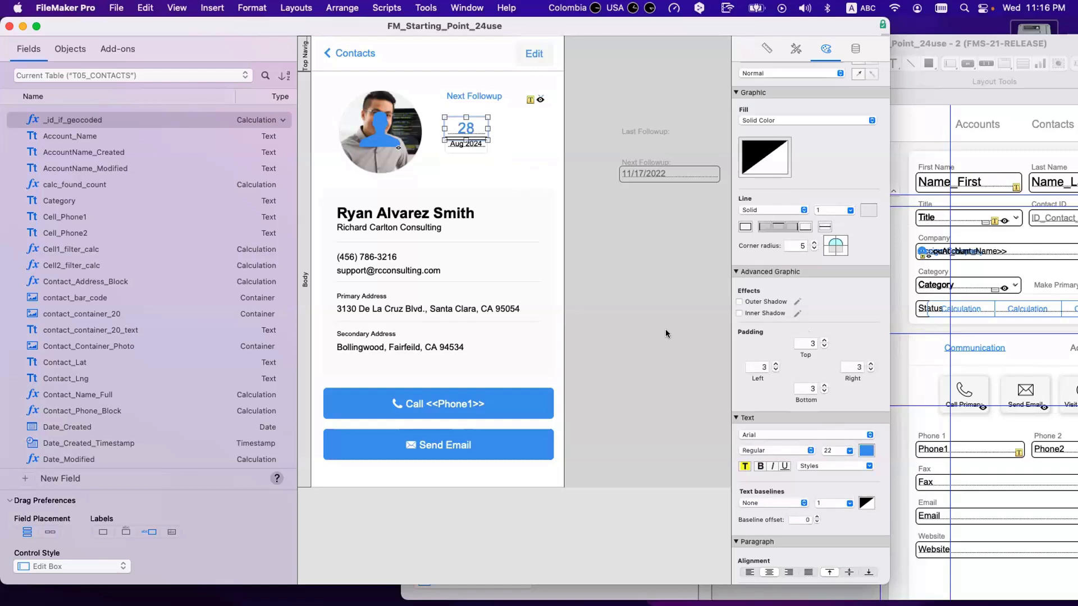
pyautogui.click(504, 184)
# - Move the day and month-year fields together slightly up and to the left under Next Followup, and preview the layout in Browse mode
pyautogui.click(465, 133)
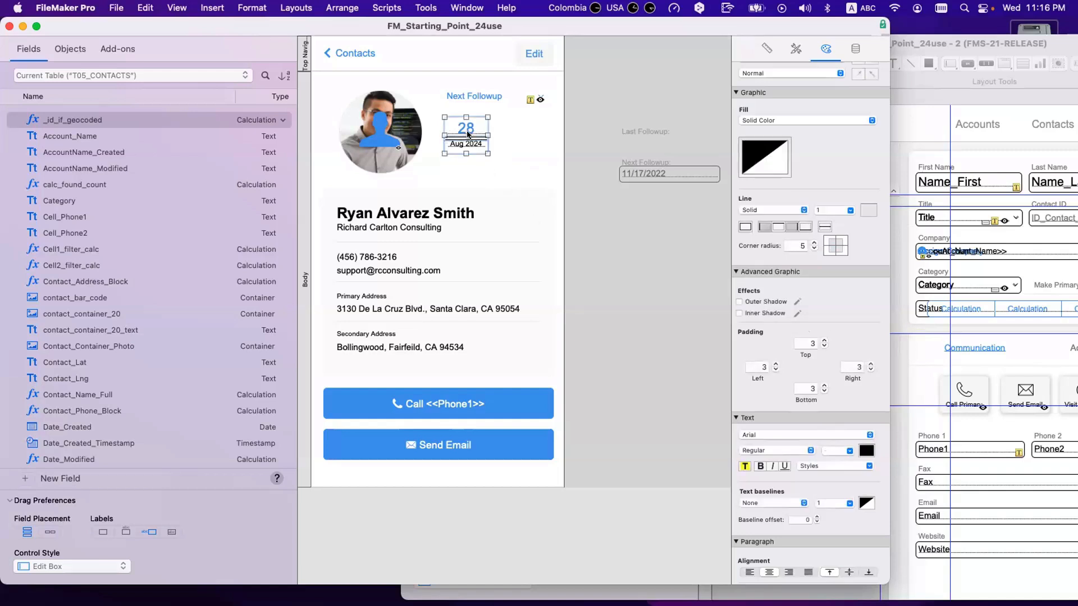
pyautogui.moveTo(465, 133); pyautogui.dragTo(461, 126)
pyautogui.press('super+b')
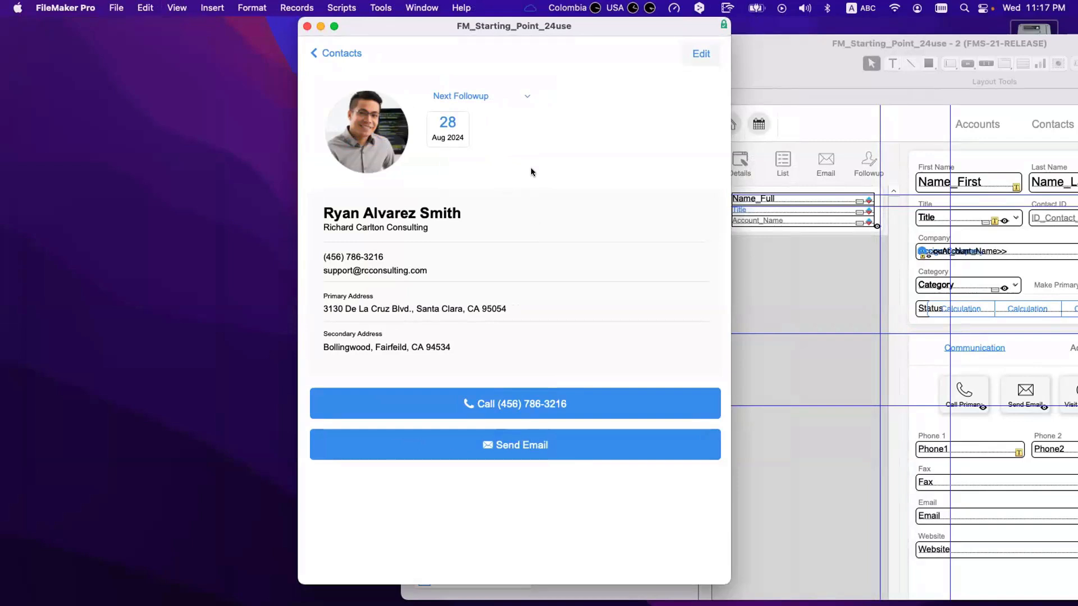
# - Set the day field's top padding to 6 in Layout mode
pyautogui.press('super+l')
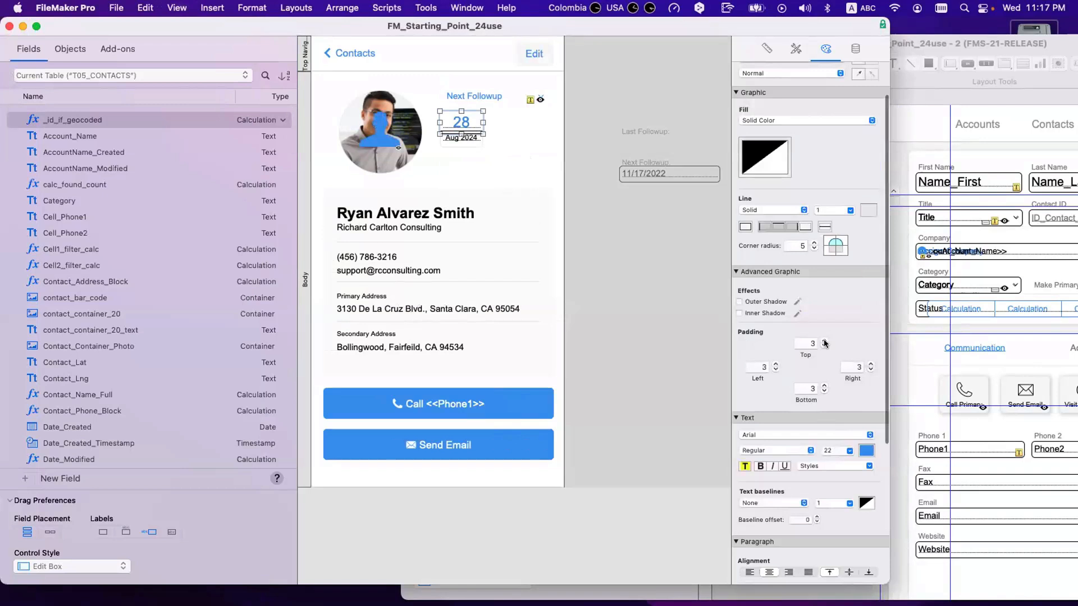
pyautogui.click(824, 340)
pyautogui.click(824, 341)
pyautogui.click(823, 341)
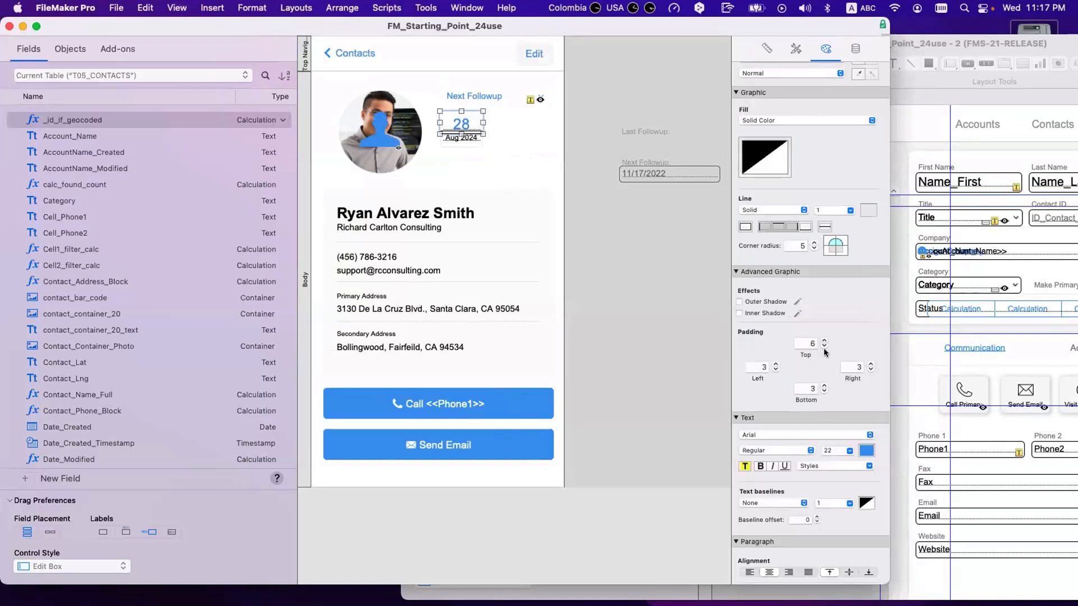
pyautogui.click(497, 175)
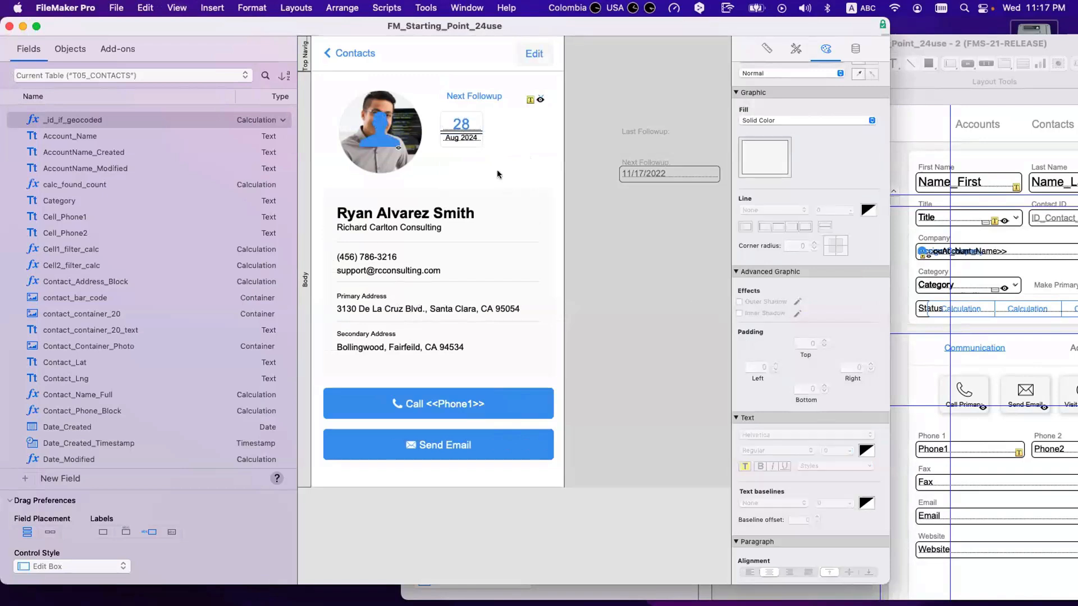
# - Set the month-year field's bottom padding to 2 and preview the date block in Browse mode
pyautogui.click(467, 138)
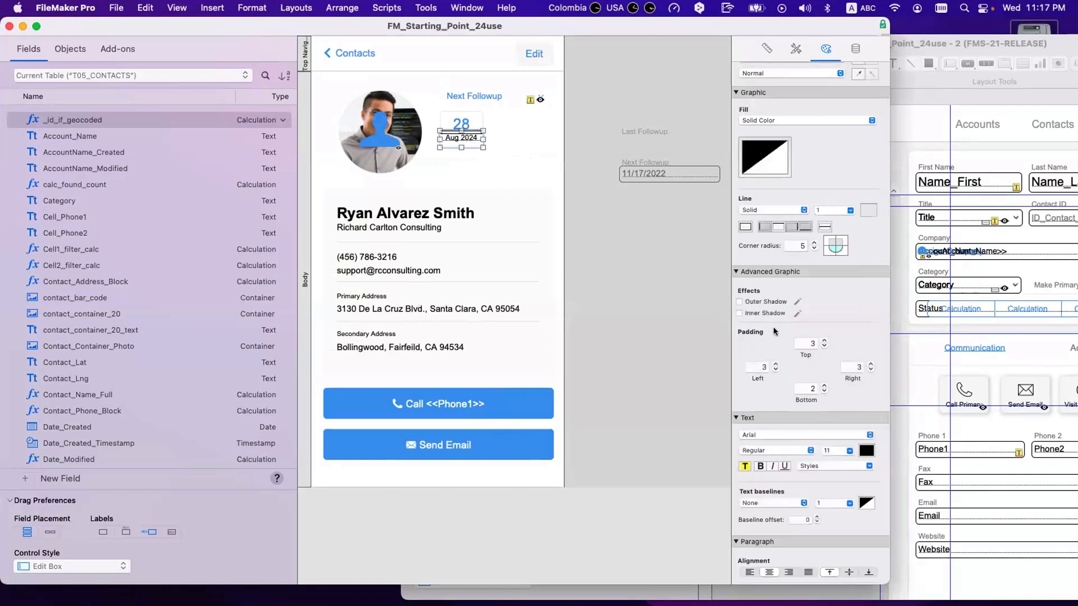
pyautogui.click(562, 269)
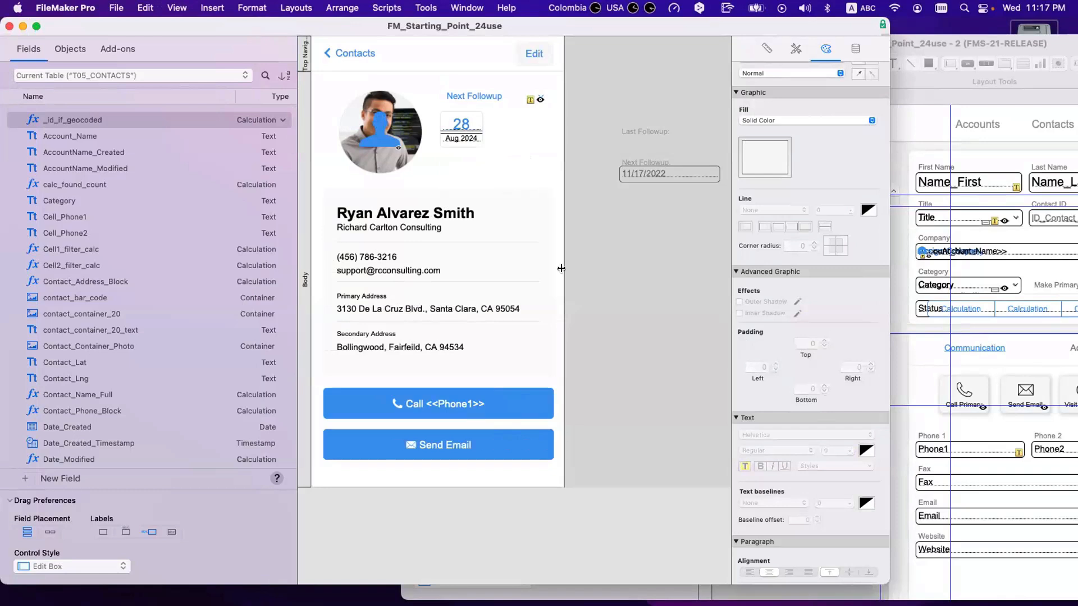
pyautogui.press('super+b')
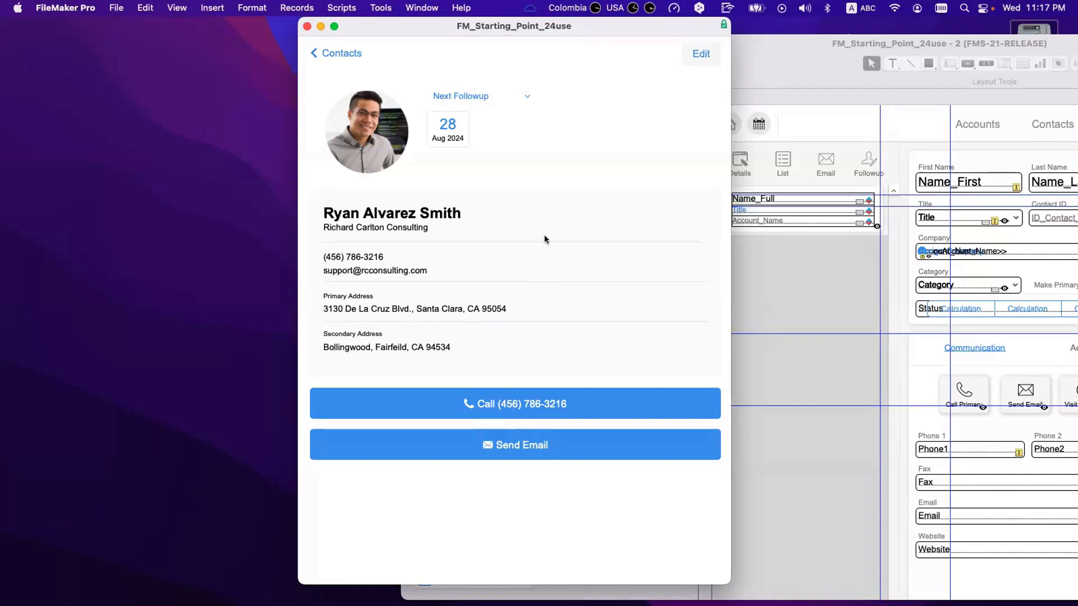
# - Set the day field's font size to 20 pt and its top padding to 9 in Layout mode
pyautogui.press('super+l')
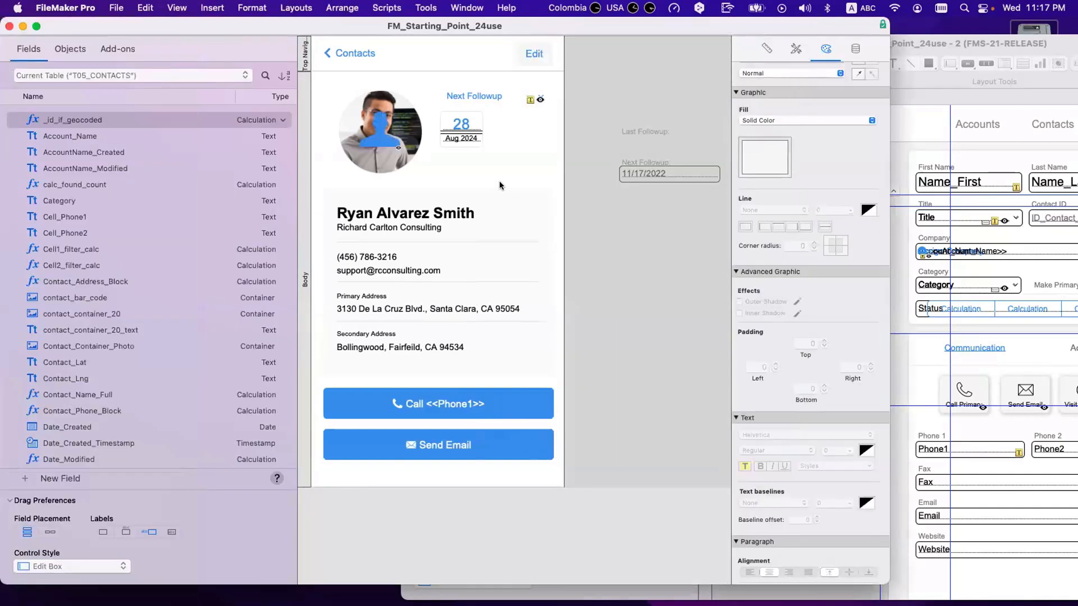
pyautogui.hscroll(5, 464, 154)
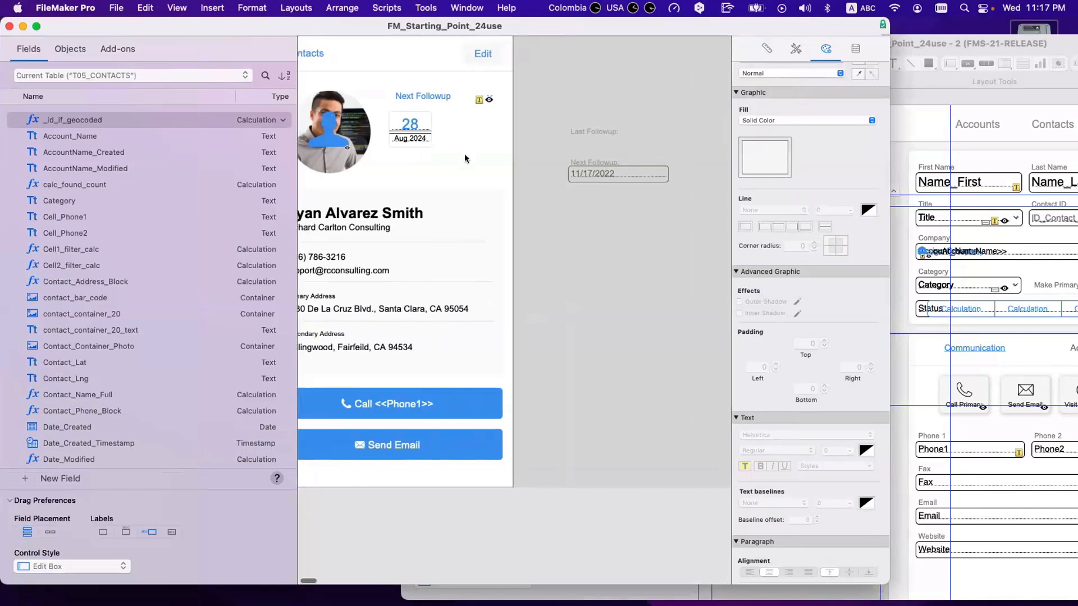
pyautogui.hscroll(-4, 464, 154)
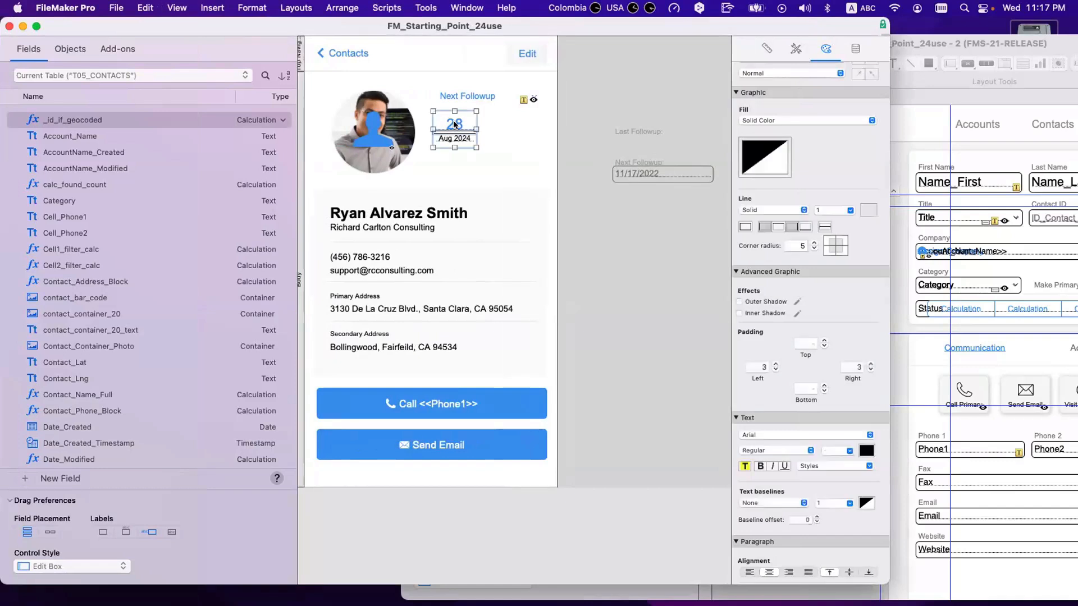
pyautogui.click(454, 124)
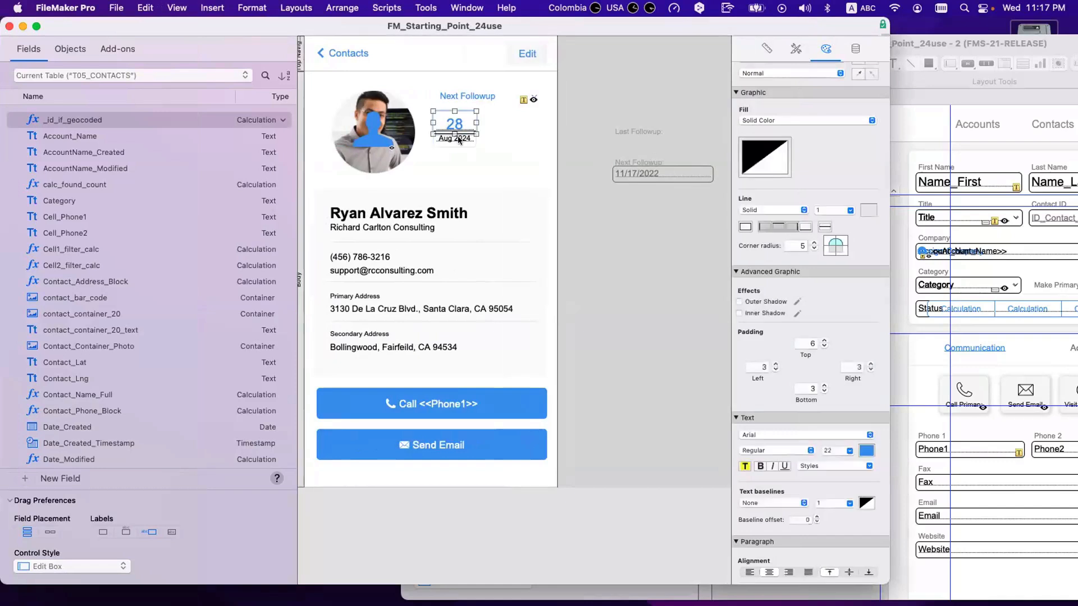
pyautogui.click(835, 450)
pyautogui.write('20')
pyautogui.press('Return')
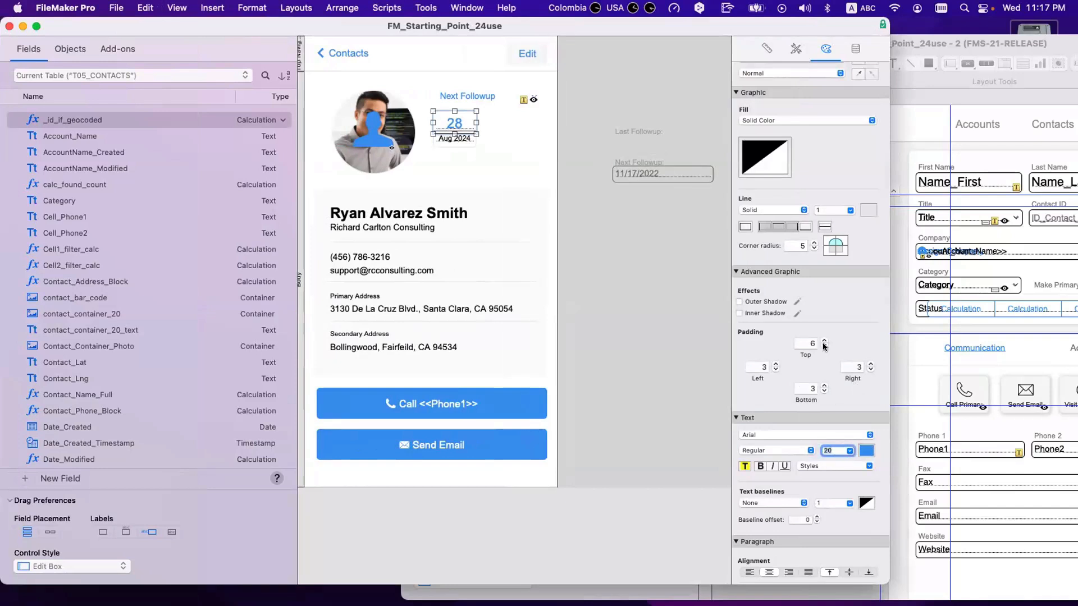
pyautogui.click(578, 285)
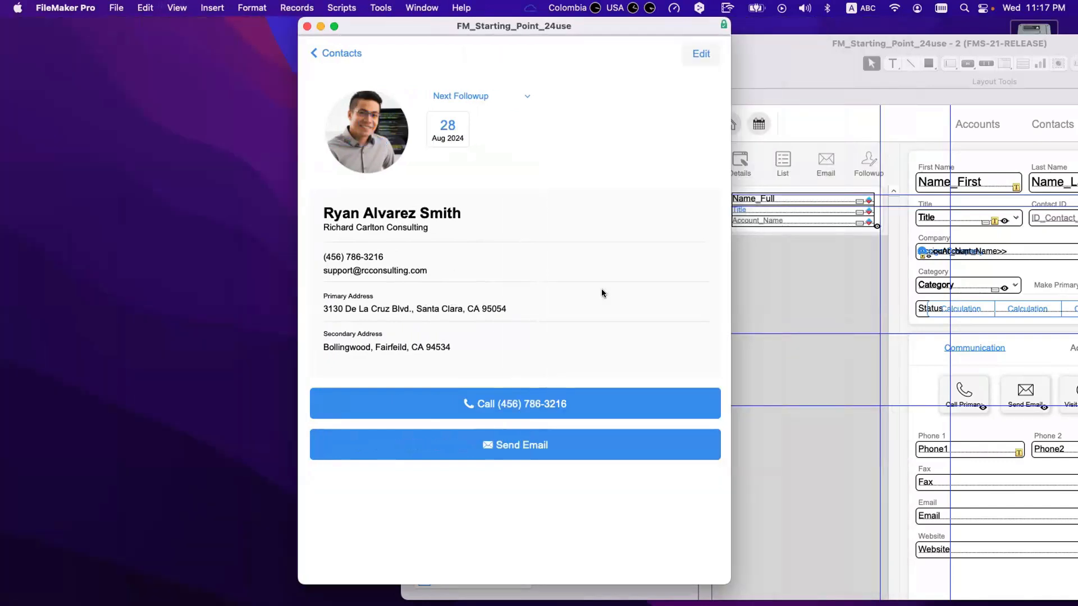
# - Try extending the day field's top edge upward, undo that resize, and nudge the field up slightly
pyautogui.press('super+l')
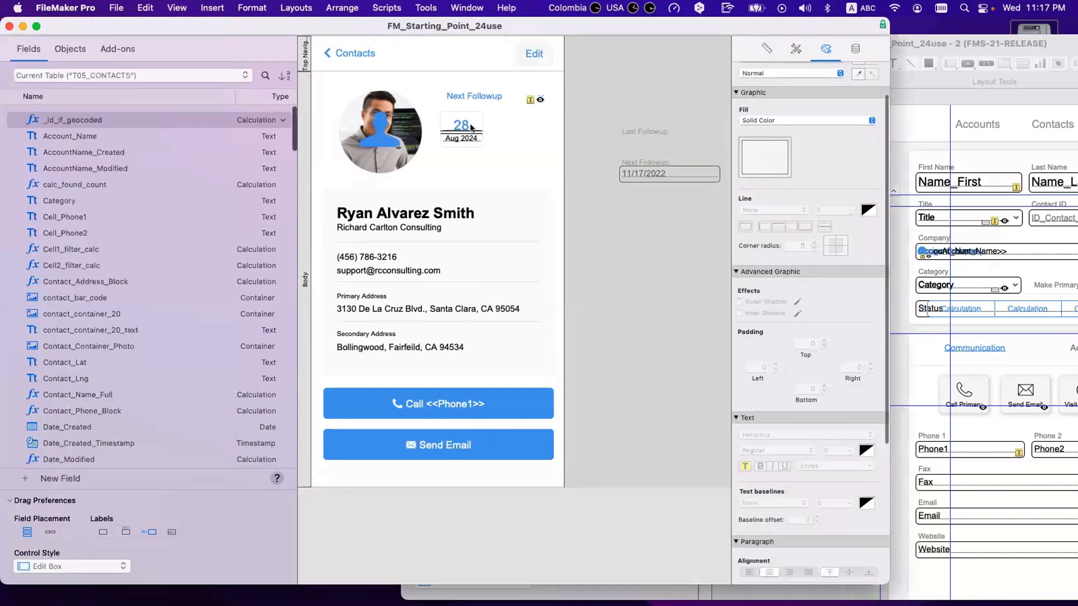
pyautogui.click(460, 110)
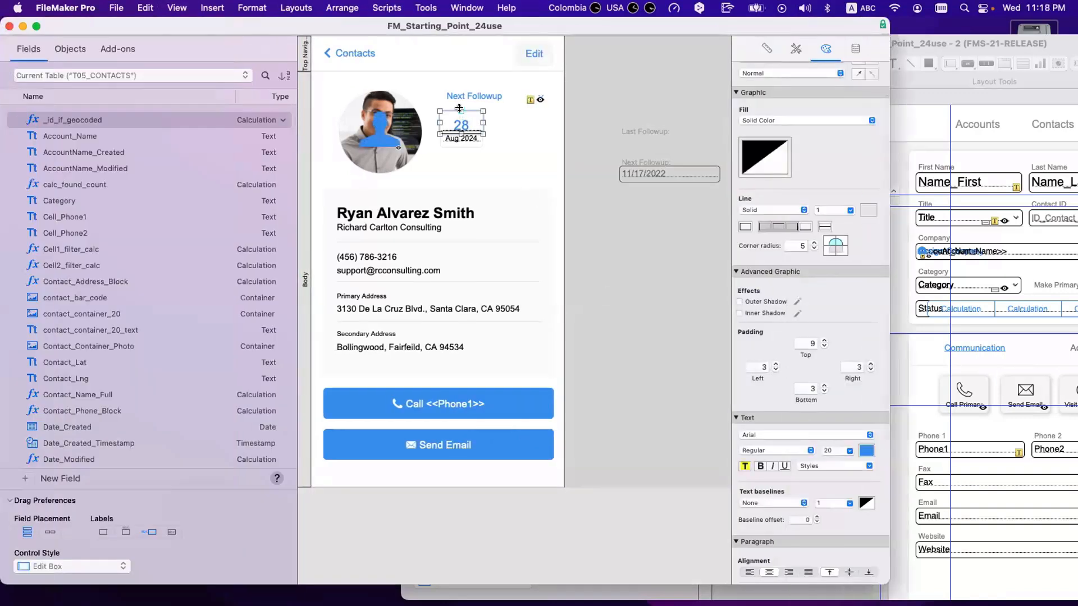
pyautogui.moveTo(459, 108); pyautogui.dragTo(459, 106)
pyautogui.press('super+z')
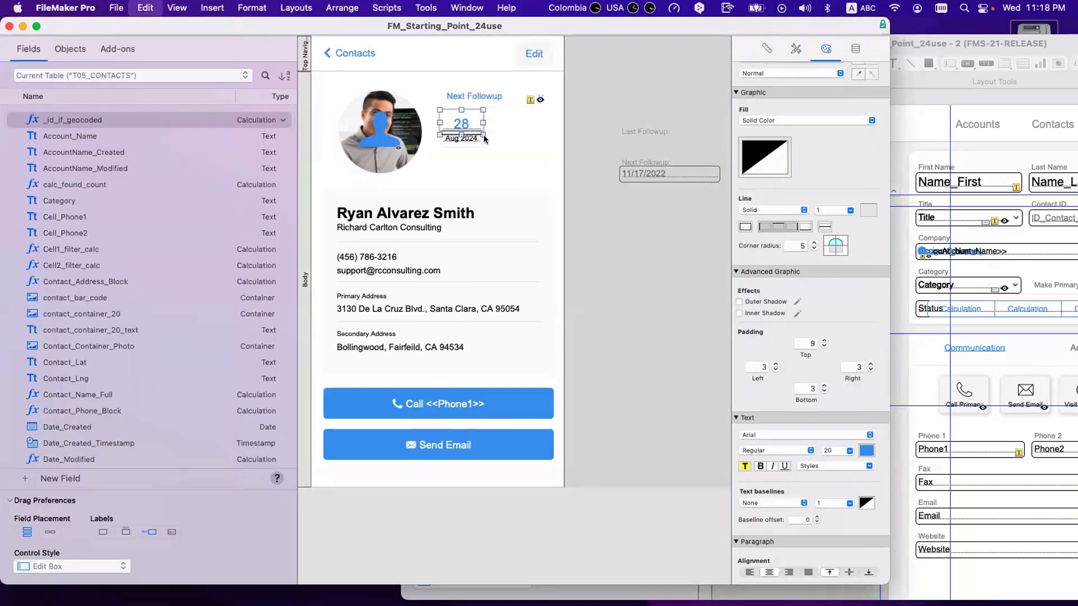
pyautogui.press('Up')
pyautogui.press('Up')
pyautogui.press('Up')
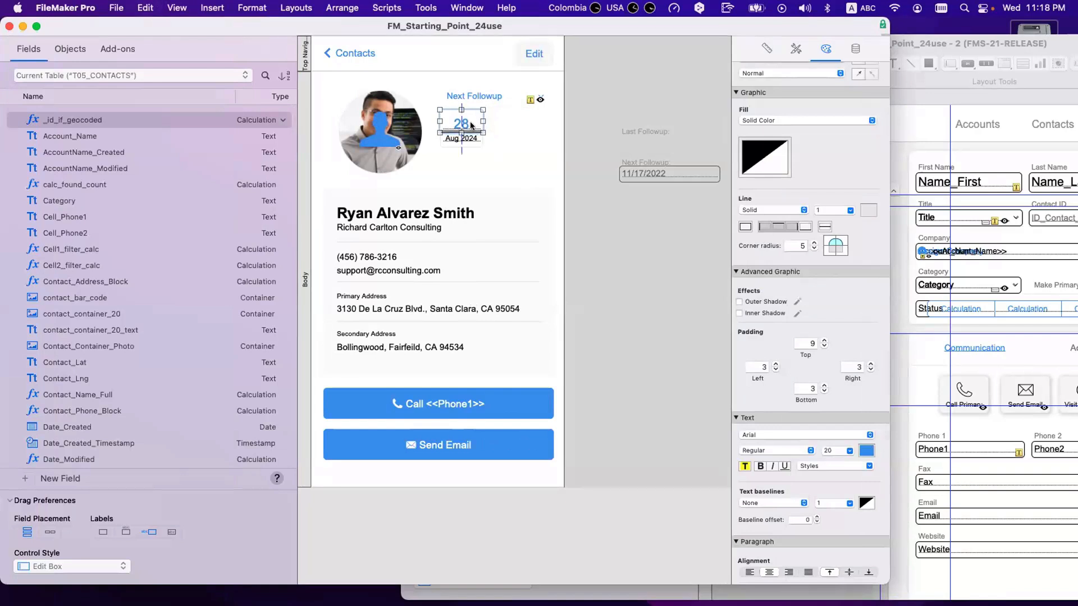
# - Set the day field's top padding to 11 and preview the date block in Browse mode
pyautogui.click(825, 340)
pyautogui.click(824, 340)
pyautogui.click(628, 264)
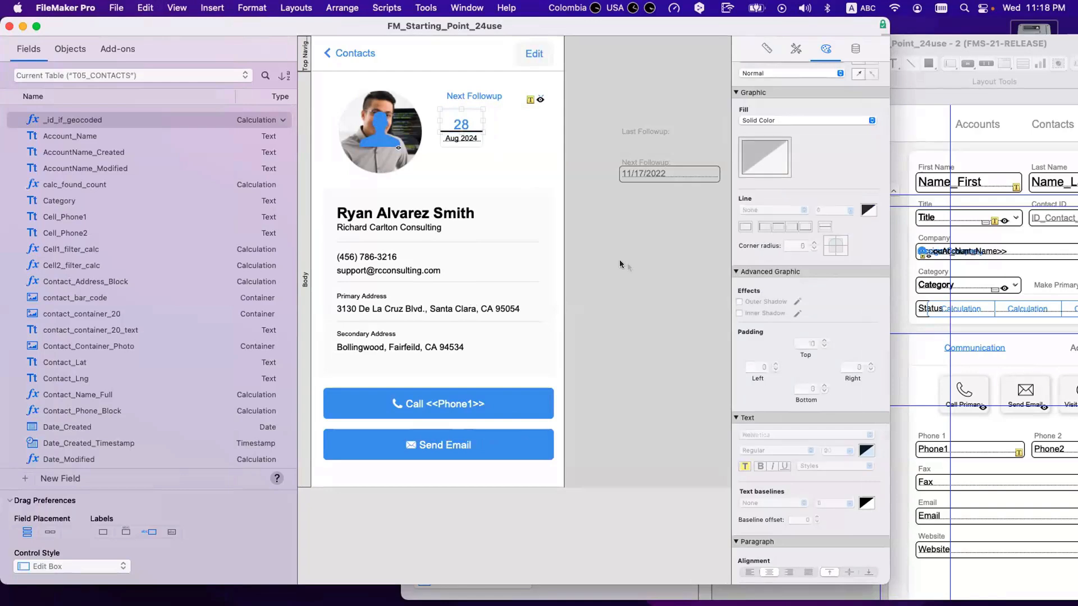
pyautogui.click(471, 126)
pyautogui.press('super+b')
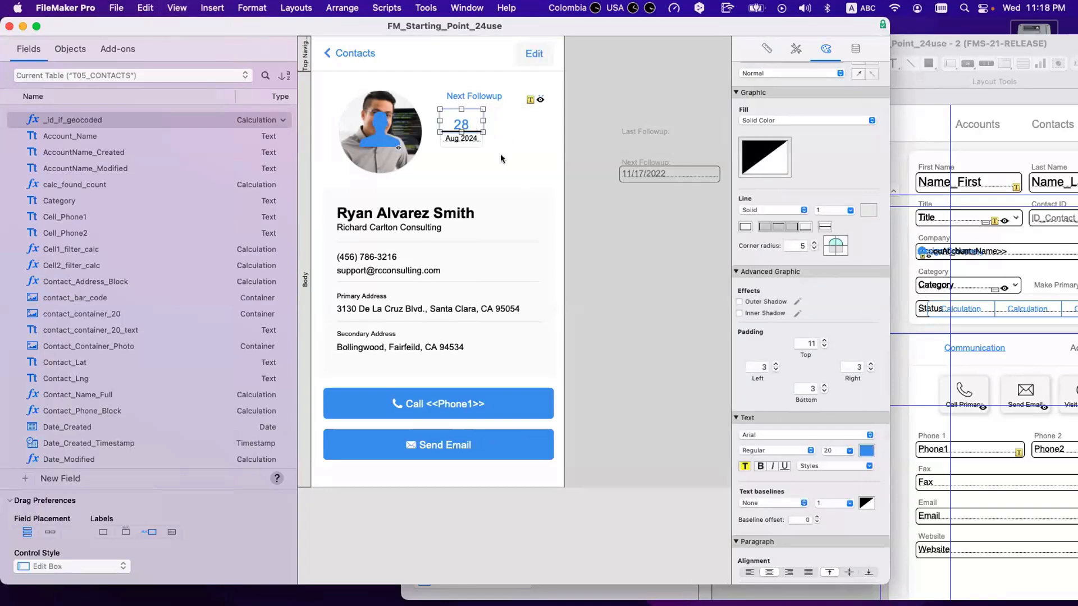
# - Extend the day field downward to a height of about 39 pt, and set its padding to 13 at the top and 0 at the bottom
pyautogui.press('super+l')
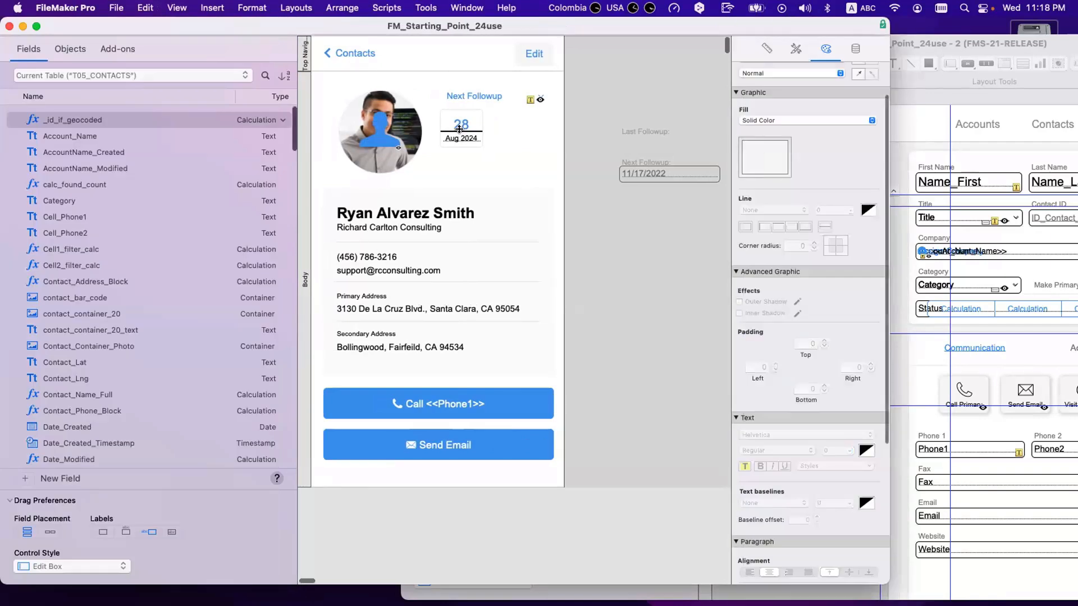
pyautogui.click(460, 134)
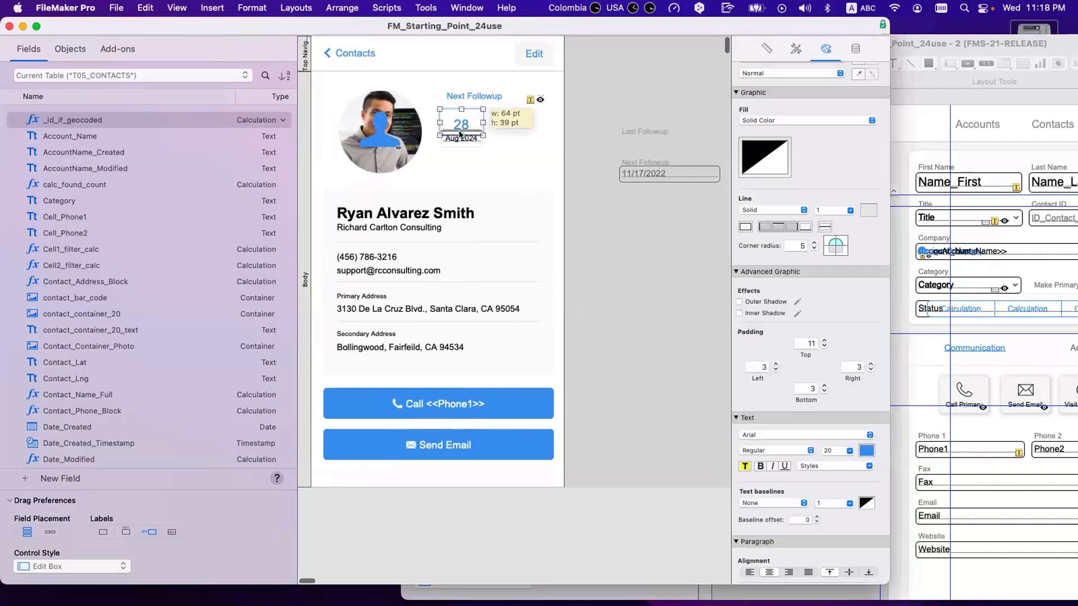
pyautogui.click(823, 341)
pyautogui.click(823, 341)
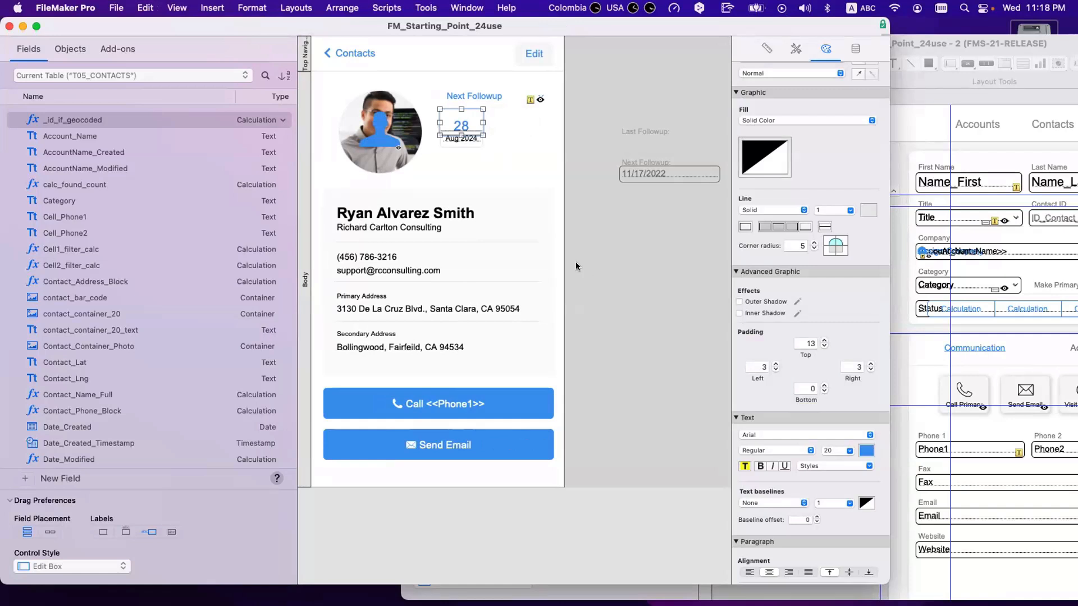
# - Fine-tune the day field's top padding to 12, checking the date block in Browse mode
pyautogui.click(460, 138)
pyautogui.click(459, 126)
pyautogui.click(822, 345)
pyautogui.click(821, 344)
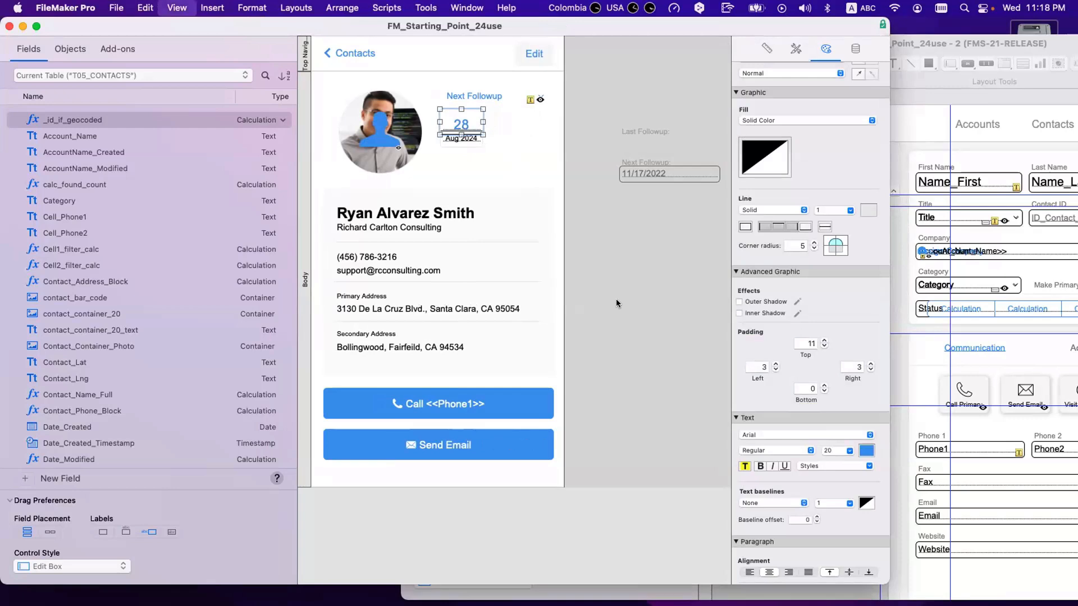
pyautogui.press('super+b')
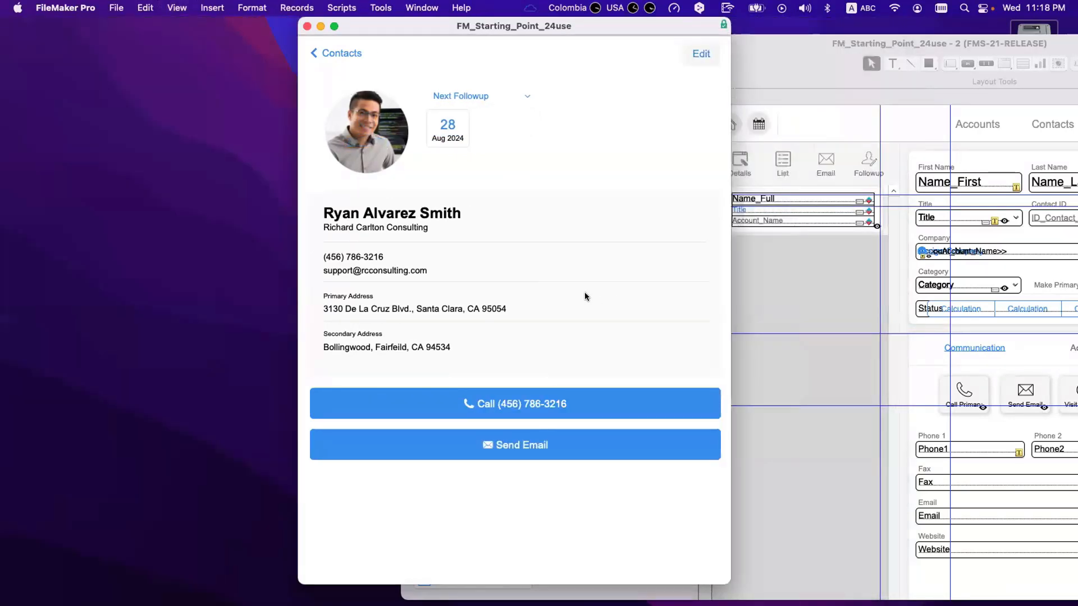
pyautogui.press('super+l')
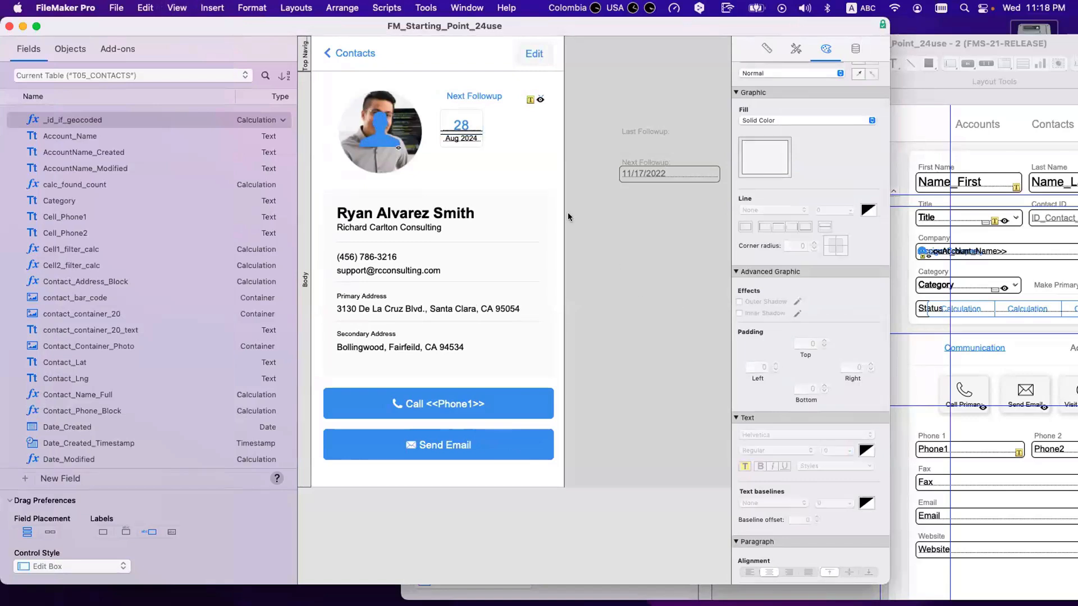
pyautogui.click(465, 128)
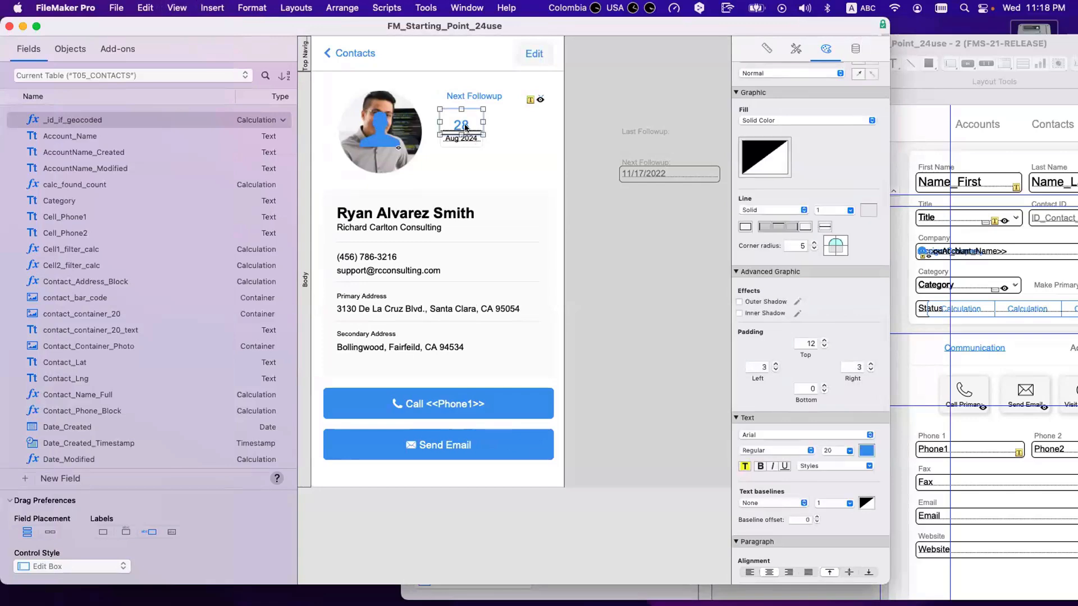
pyautogui.doubleClick(465, 128)
pyautogui.press('Escape')
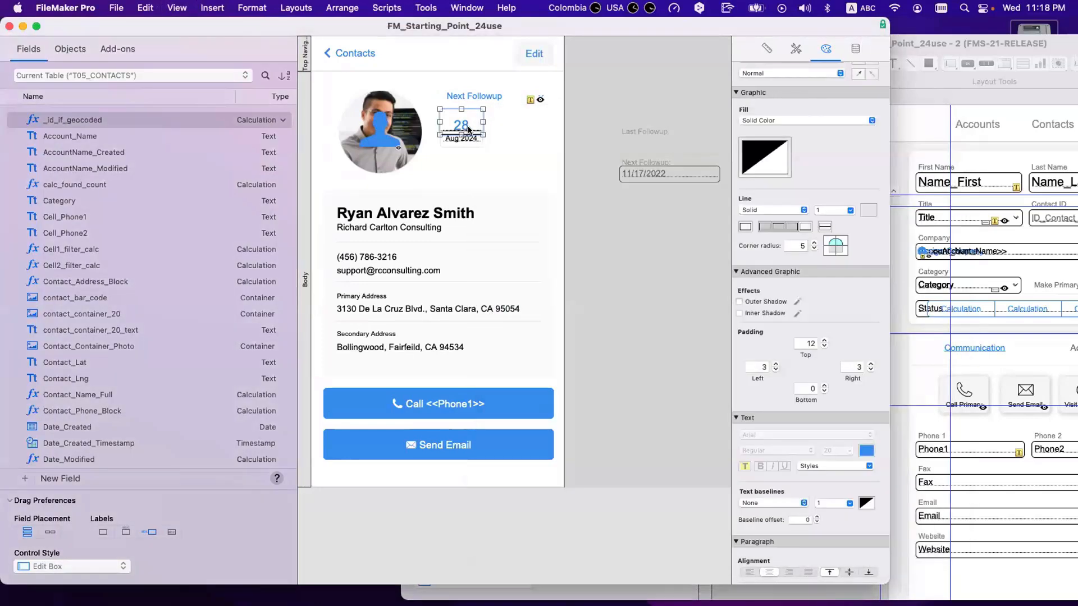
# - Narrow the Next Followup popover button to about 113 pt wide by bringing in its right edge
pyautogui.click(643, 132)
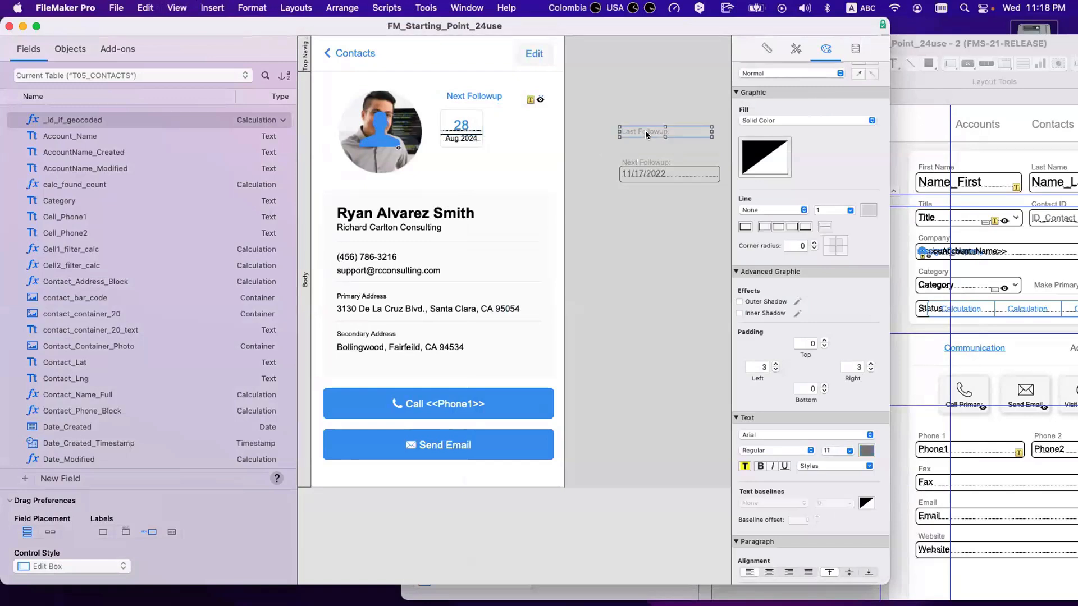
pyautogui.click(539, 99)
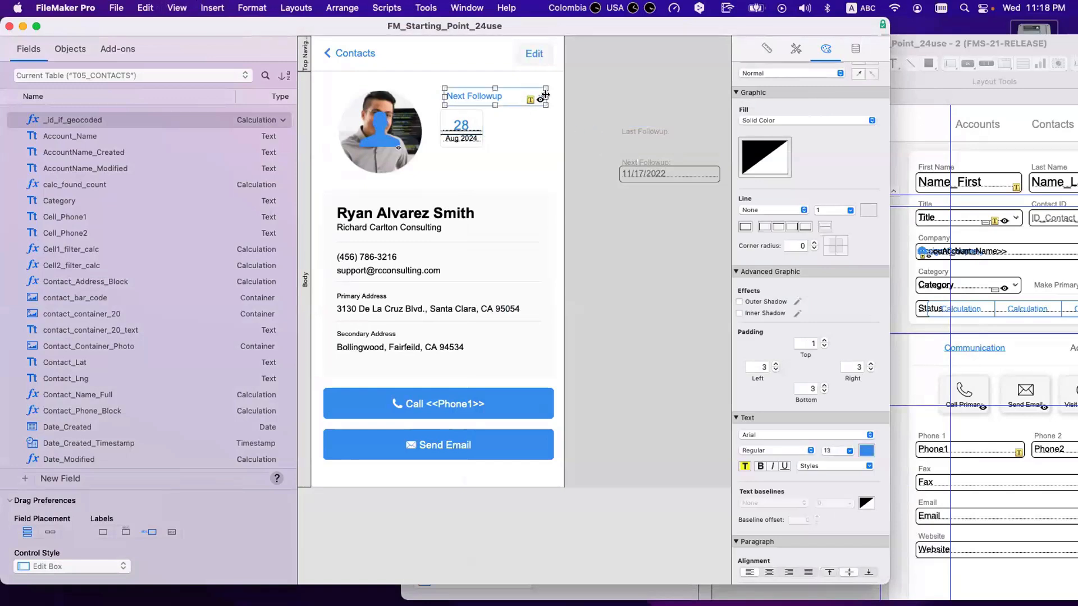
pyautogui.moveTo(545, 98); pyautogui.dragTo(520, 102)
pyautogui.click(585, 115)
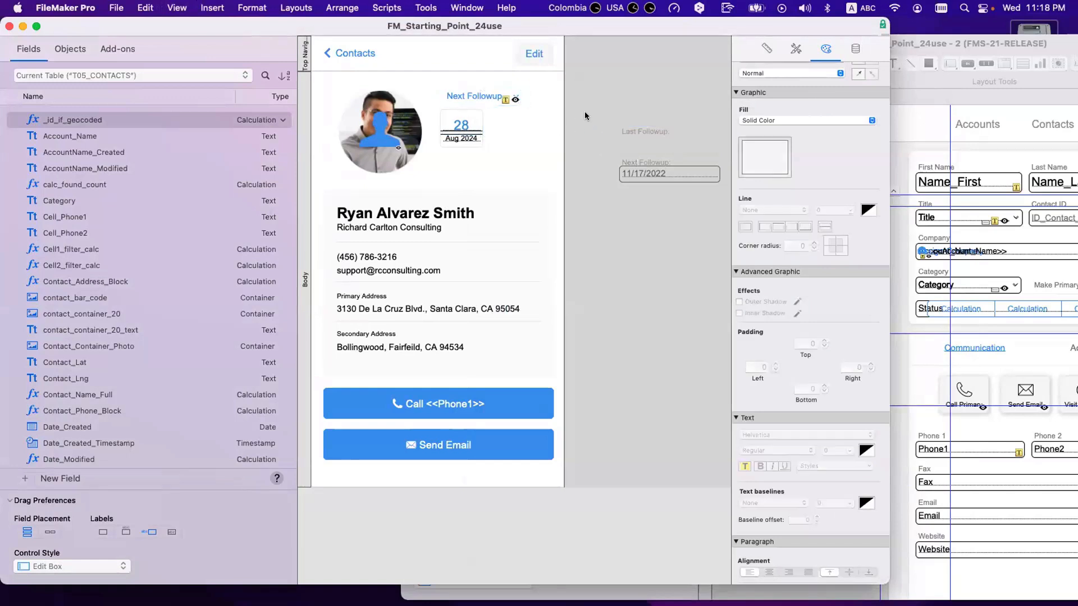
# - Remove the tooltip calculation from the Next Followup popover button
pyautogui.click(497, 93)
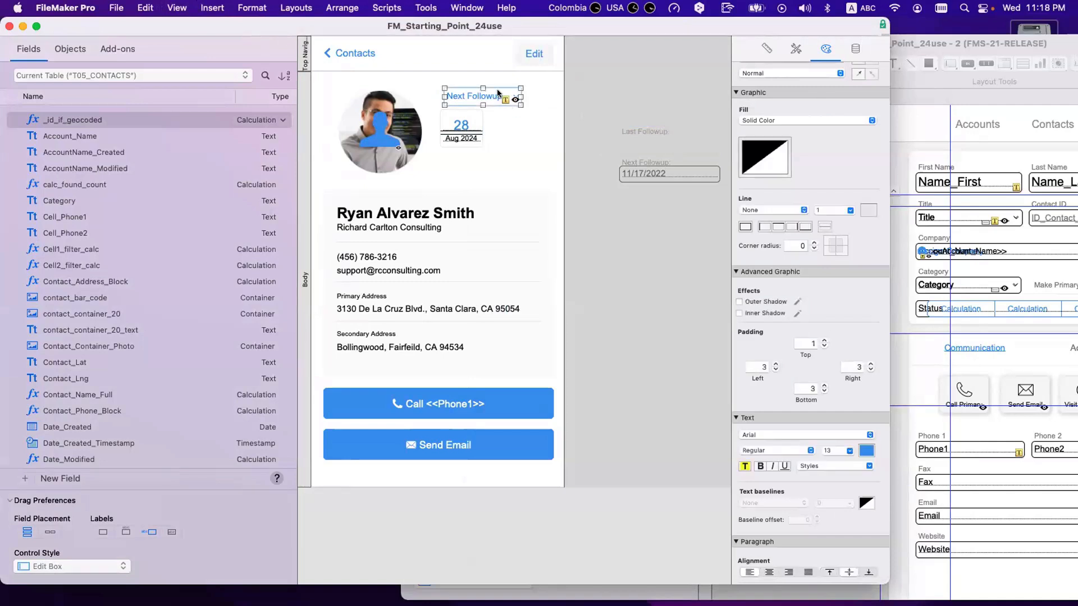
pyautogui.click(767, 48)
pyautogui.scroll(3, 790, 115)
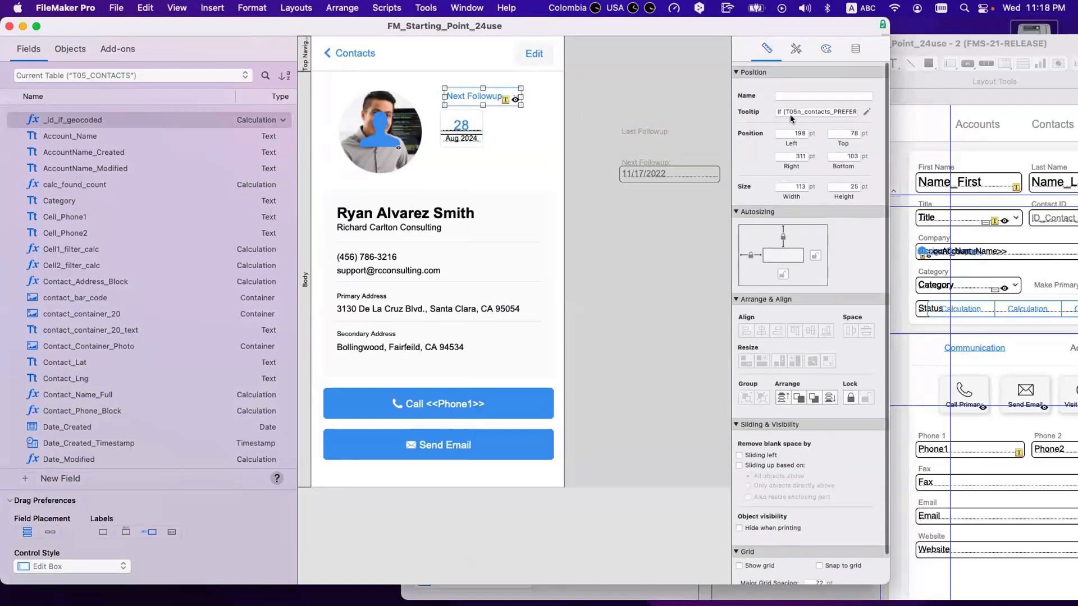
pyautogui.click(791, 108)
pyautogui.click(680, 108)
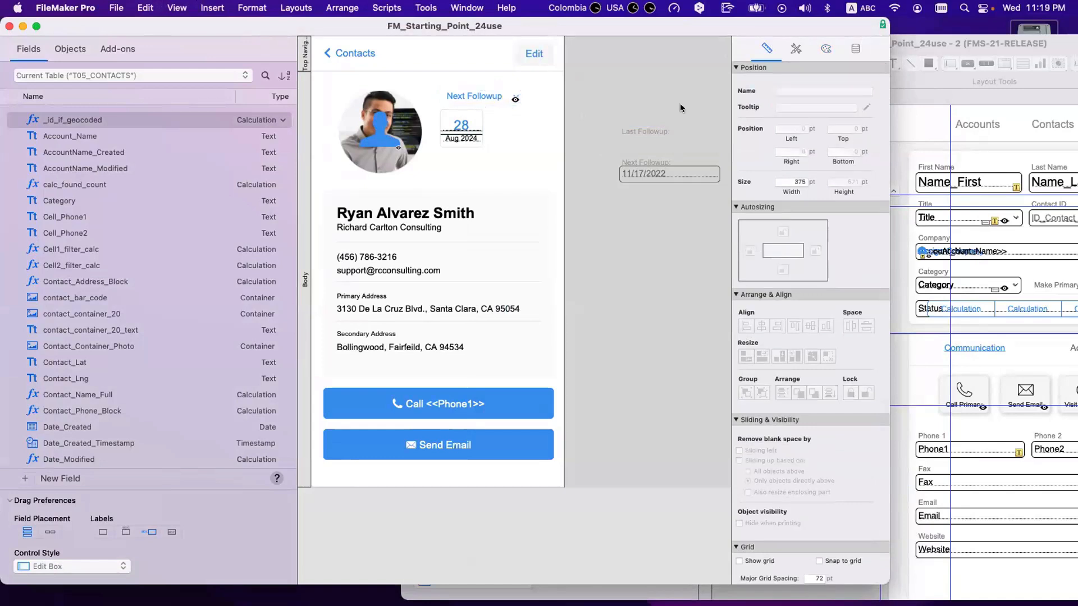
pyautogui.click(511, 102)
pyautogui.click(775, 104)
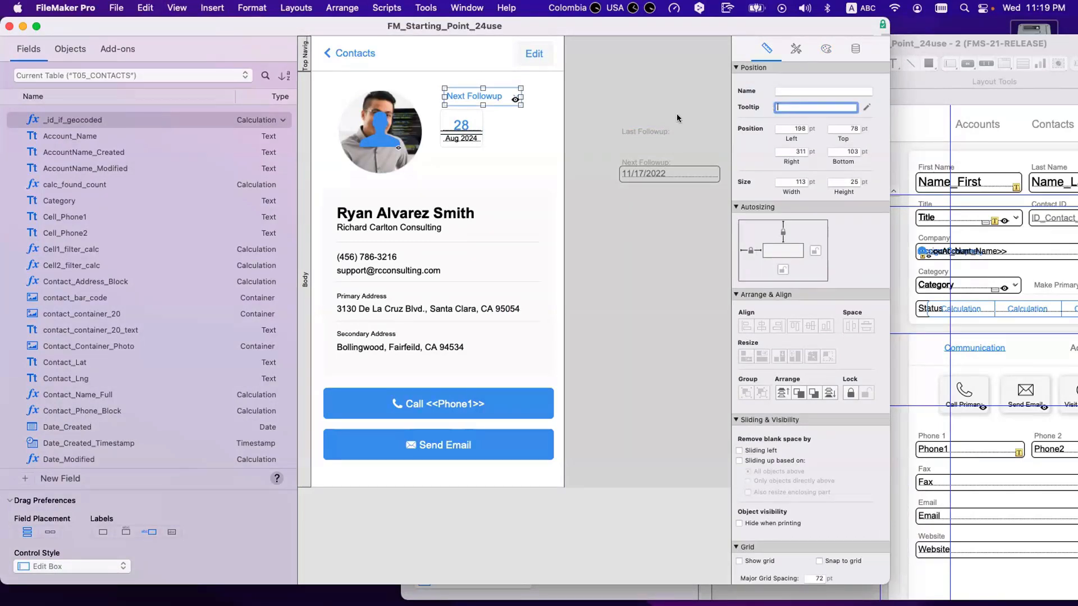
pyautogui.click(504, 99)
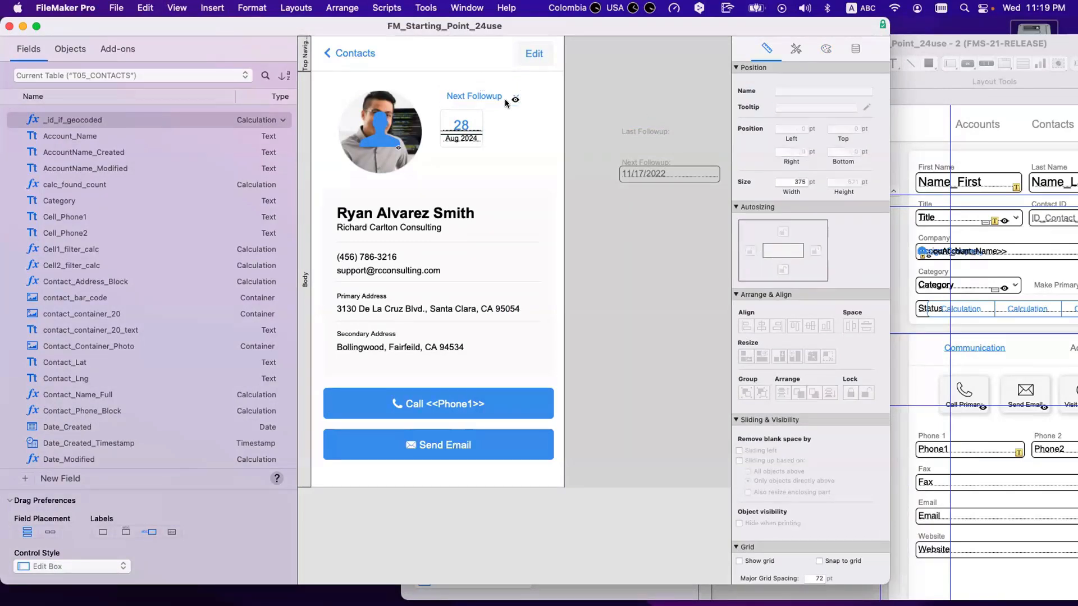
# - Shorten the off-layout Last Followup label's text to "Last"
pyautogui.click(642, 159)
pyautogui.click(651, 128)
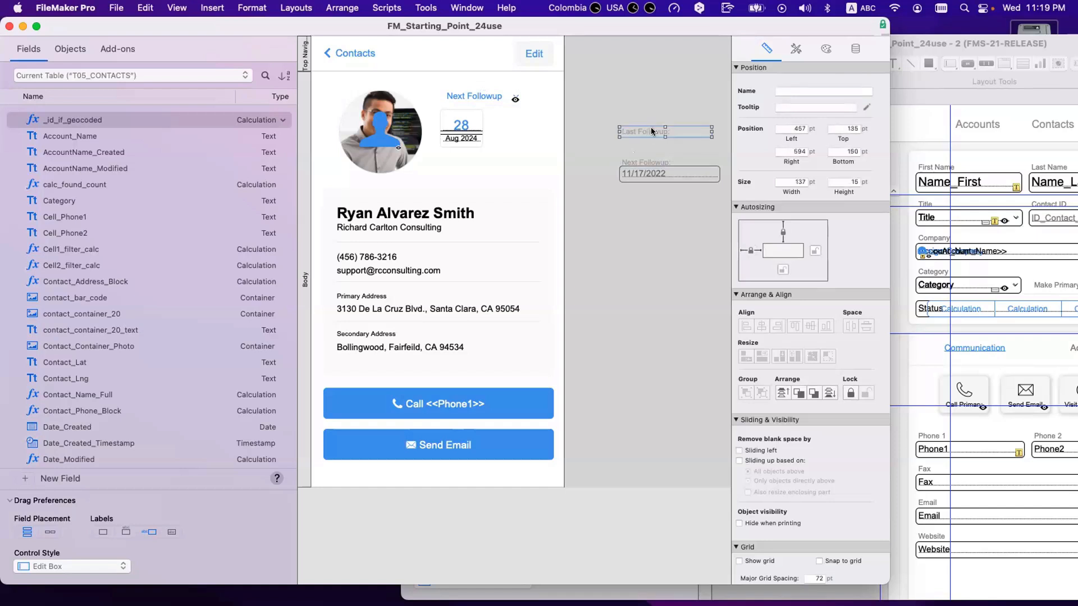
pyautogui.doubleClick(651, 131)
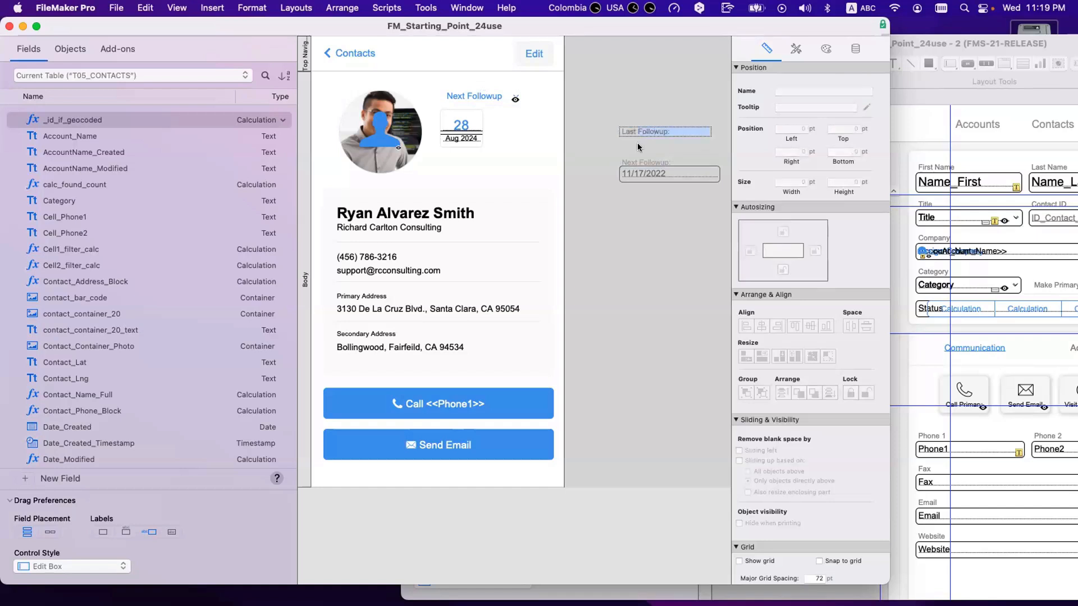
pyautogui.press('BackSpace')
pyautogui.press('Escape')
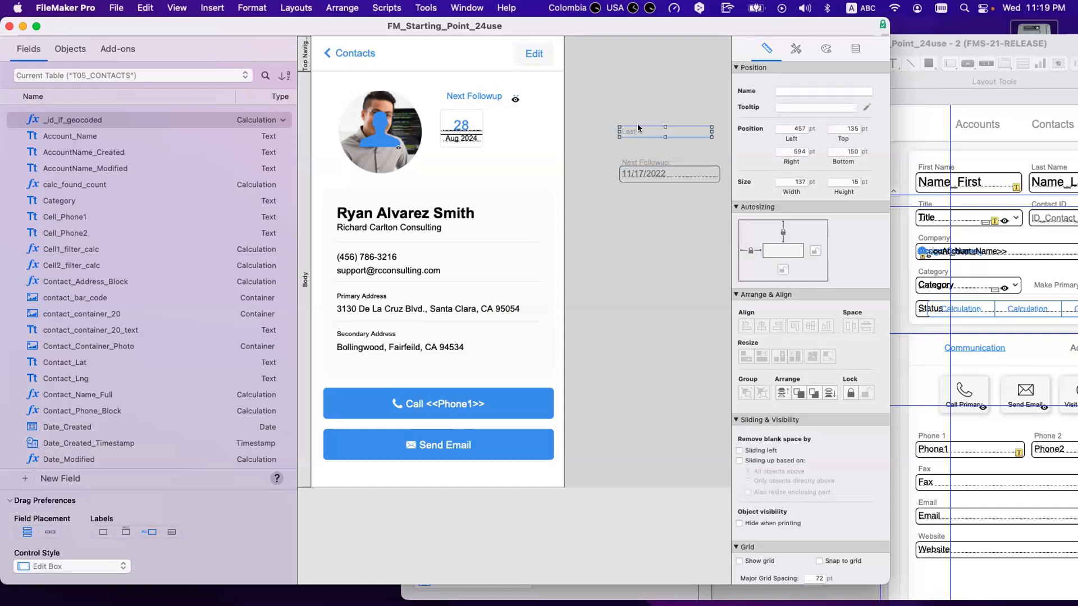
# - Center the Last label's text, color it light gray and set its font size to 10
pyautogui.click(797, 50)
pyautogui.click(825, 49)
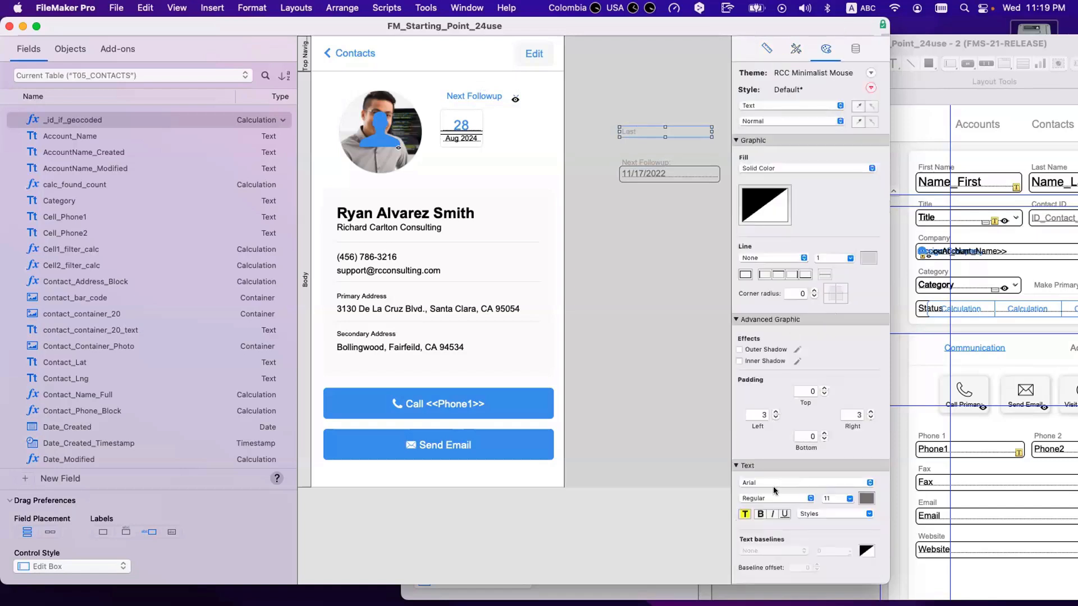
pyautogui.scroll(-3, 775, 493)
pyautogui.click(769, 537)
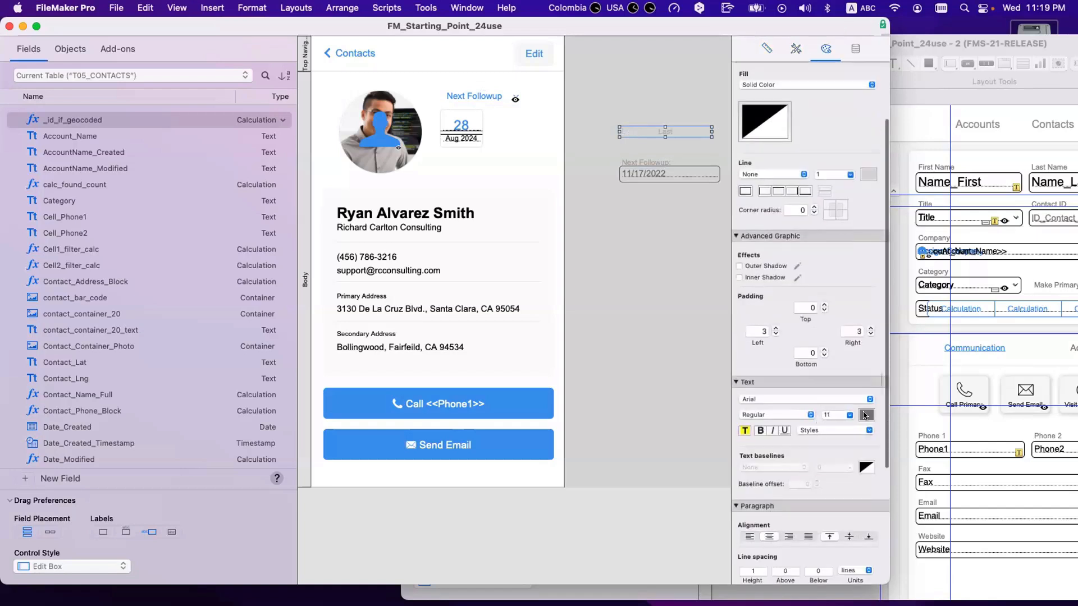
pyautogui.click(864, 416)
pyautogui.doubleClick(829, 414)
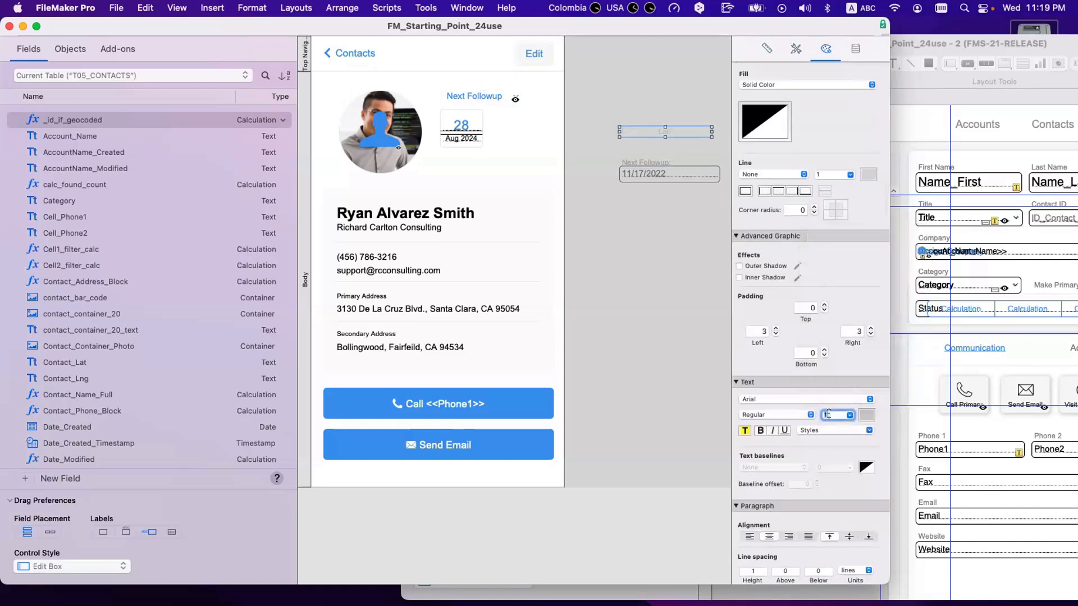
pyautogui.write('10')
# - Narrow the Last label, place it centered above the day number in the date block, and bring it in front of the day field
pyautogui.click(694, 130)
pyautogui.moveTo(710, 130); pyautogui.dragTo(465, 115)
pyautogui.click(558, 135)
pyautogui.moveTo(599, 102); pyautogui.dragTo(444, 125)
pyautogui.press('Right')
pyautogui.press('Right')
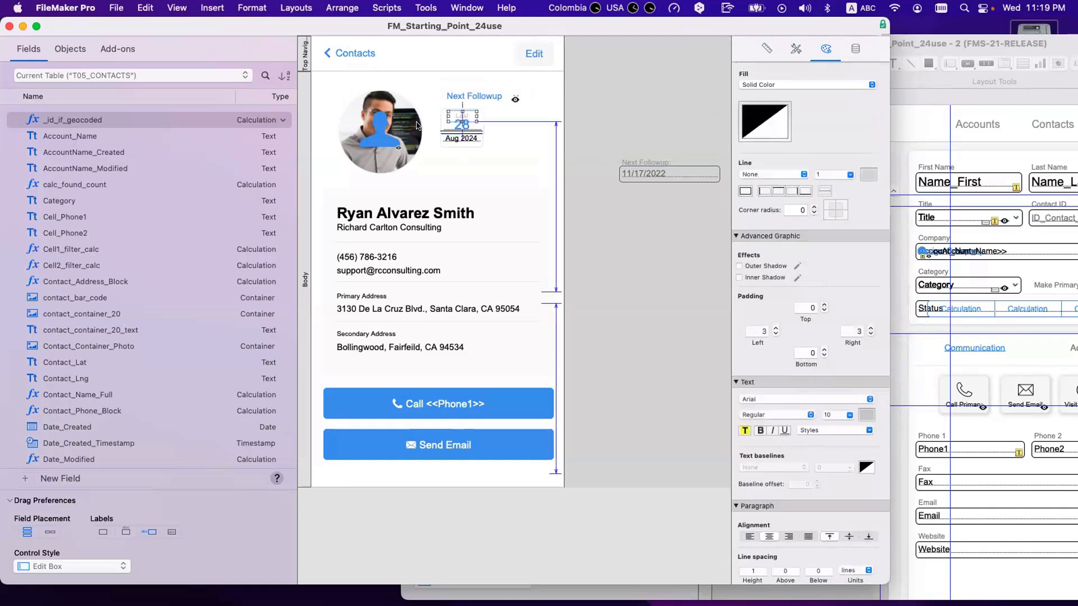
pyautogui.click(296, 8)
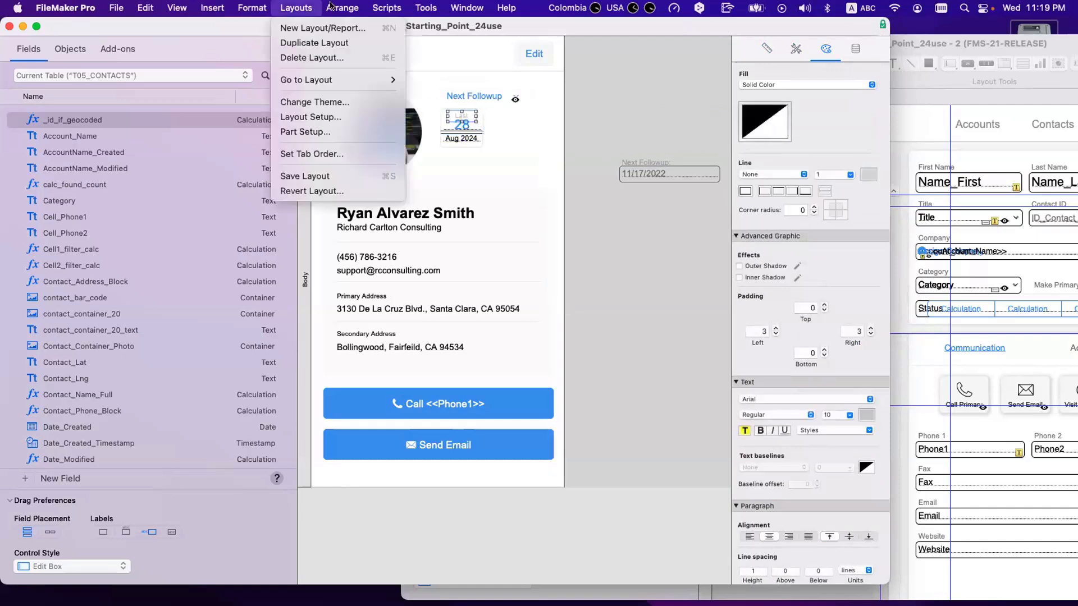
pyautogui.moveTo(342, 7)
pyautogui.click(353, 94)
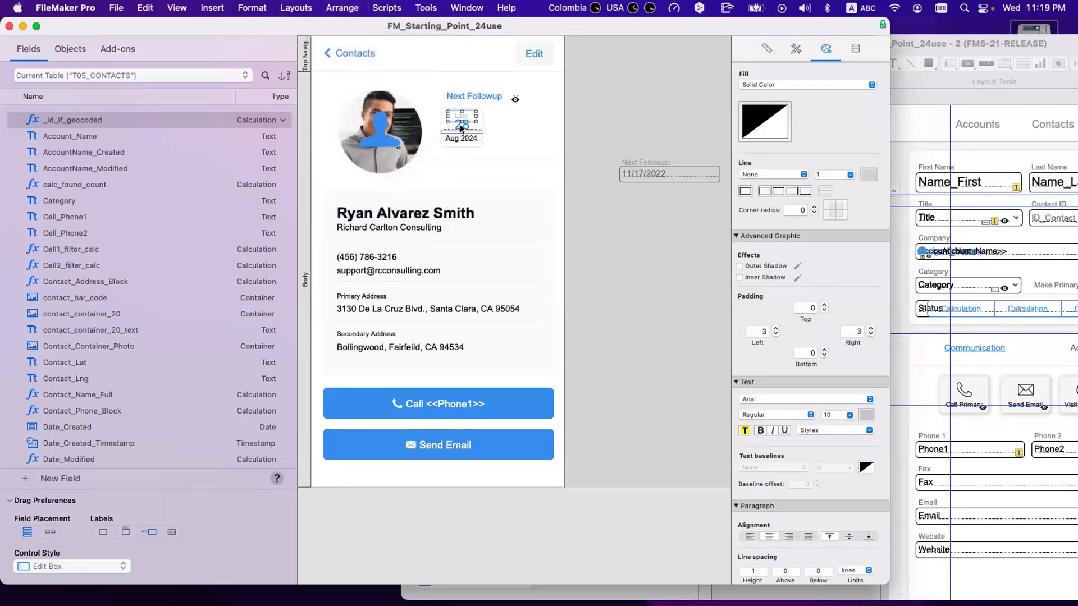
# - Set the day field's top padding to 15 to make room for the Last label
pyautogui.click(462, 128)
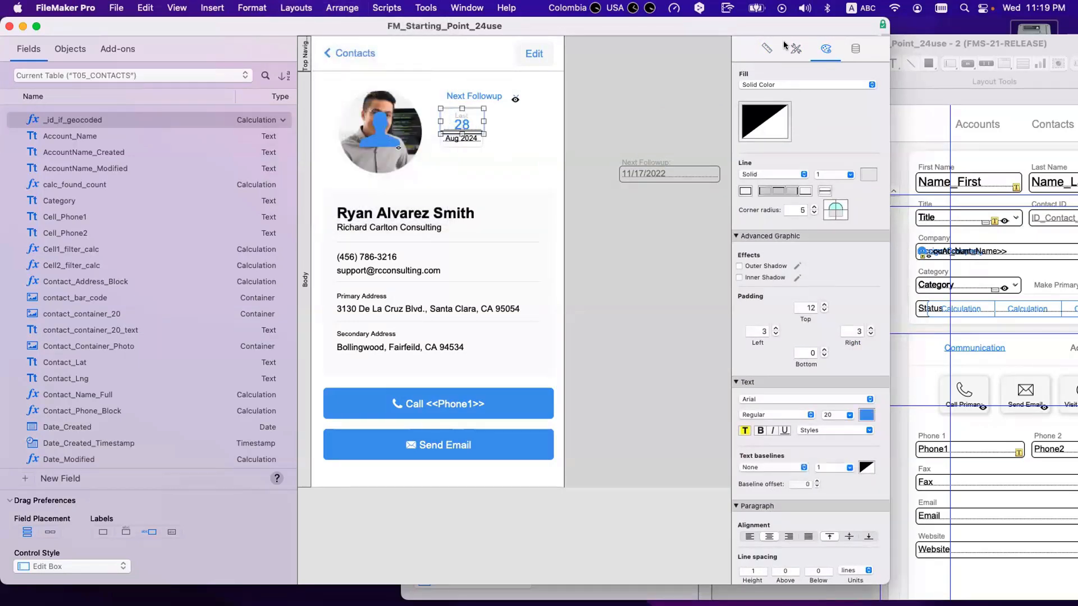
pyautogui.click(824, 305)
pyautogui.click(824, 305)
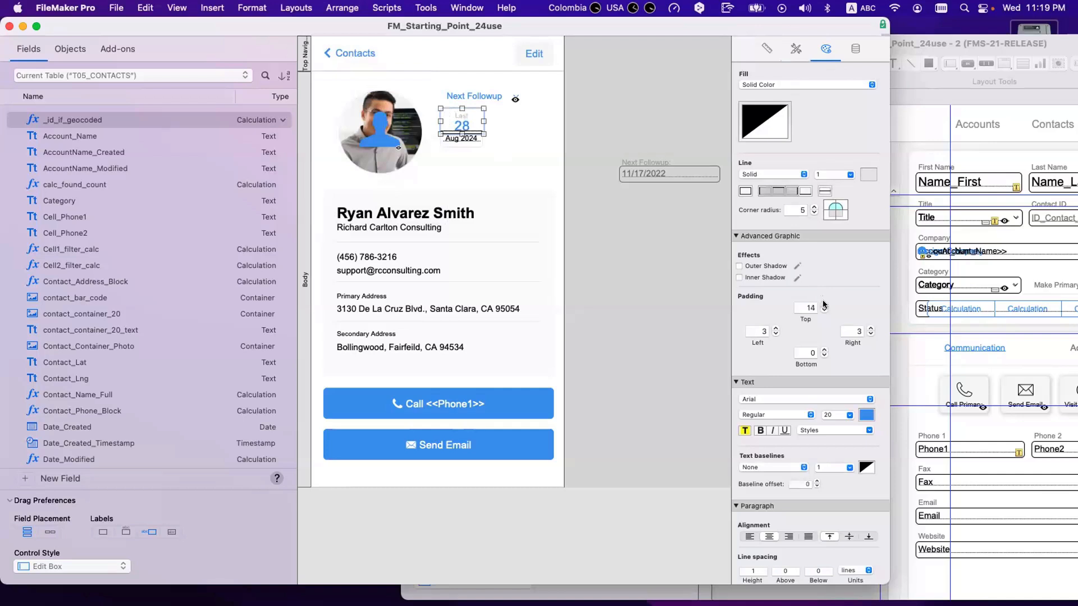
pyautogui.click(460, 138)
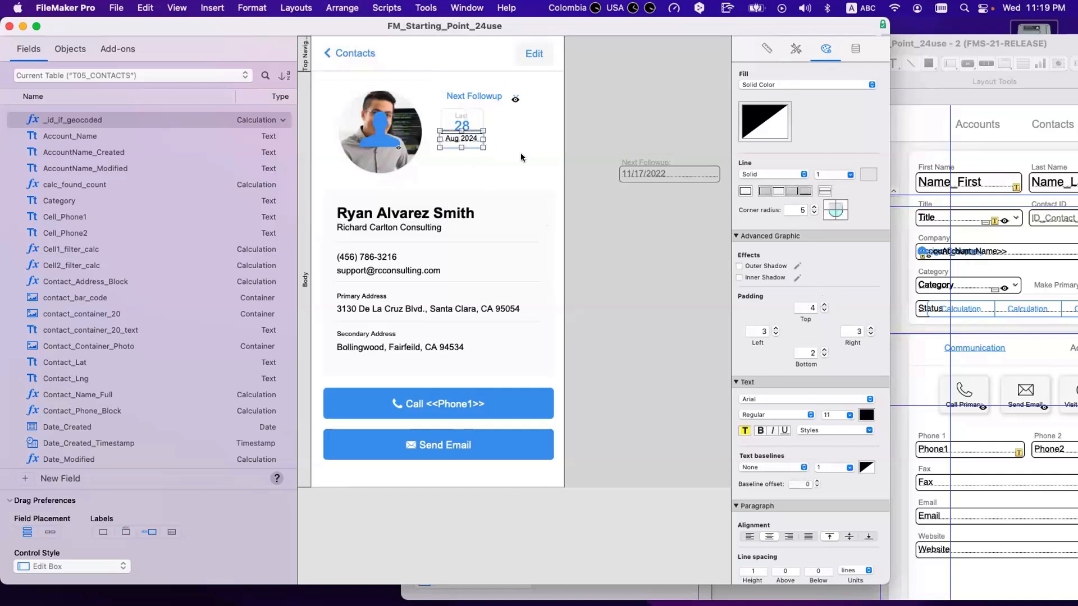
pyautogui.click(487, 123)
pyautogui.click(824, 305)
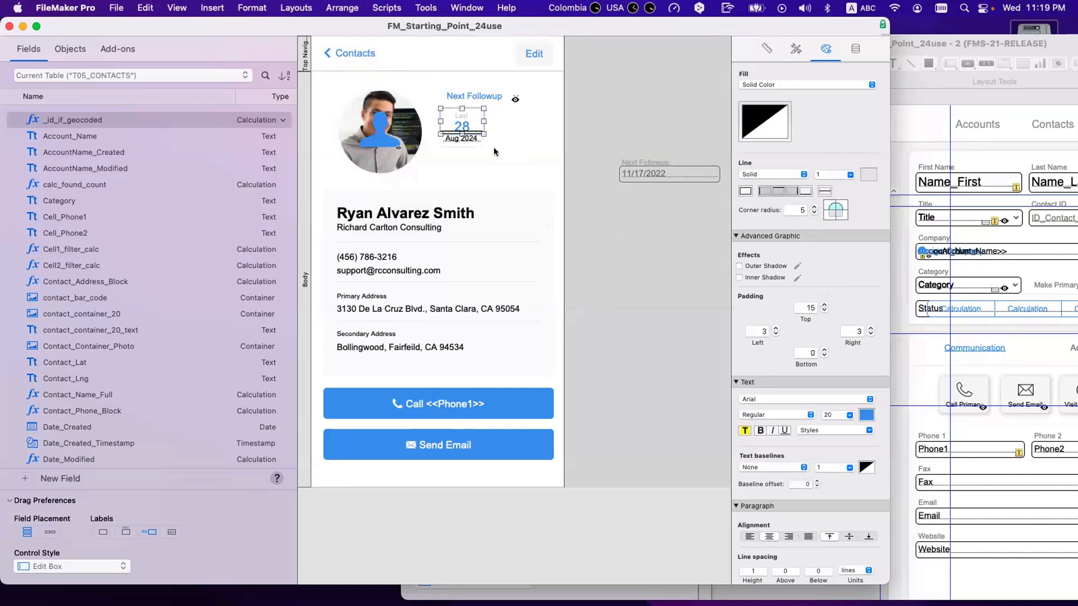
# - Increase the month-year field's top padding slightly, recheck the day field's padding, and preview the date block in Browse mode
pyautogui.click(462, 139)
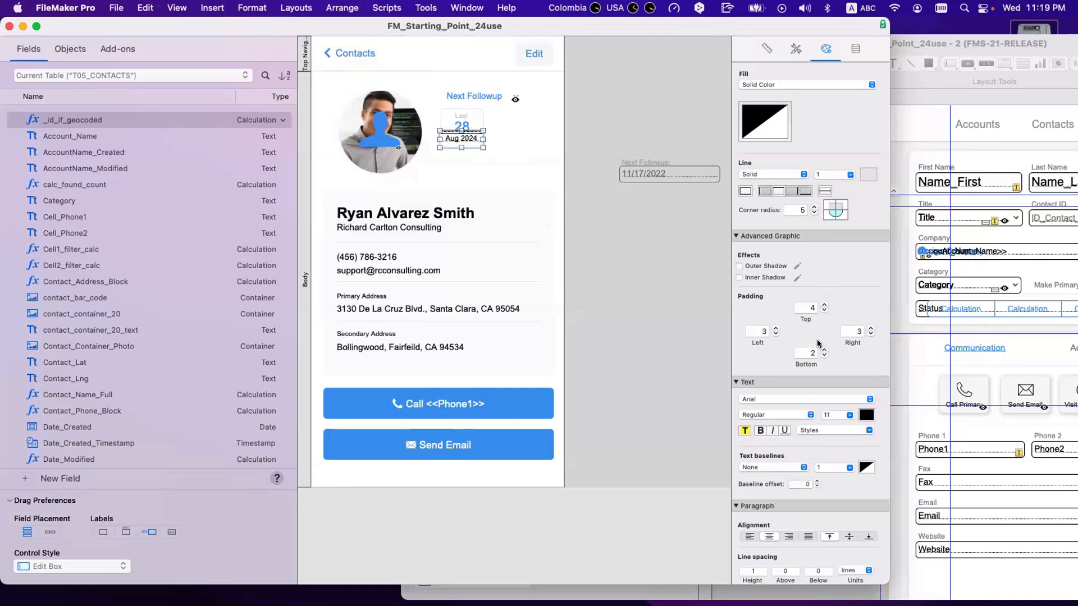
pyautogui.click(823, 305)
pyautogui.click(823, 304)
pyautogui.click(513, 153)
pyautogui.click(476, 129)
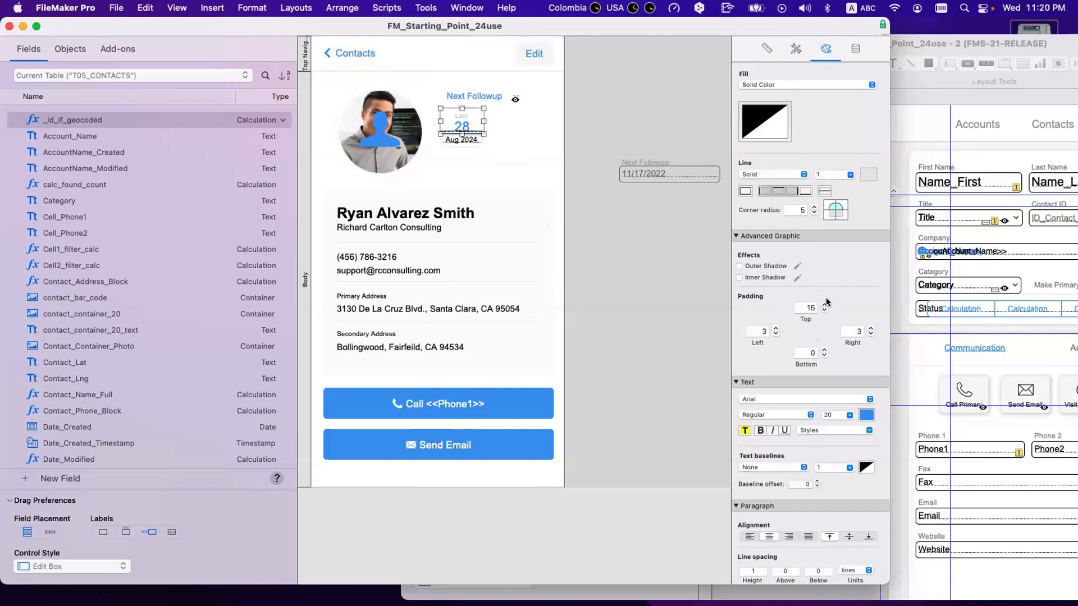
pyautogui.click(639, 224)
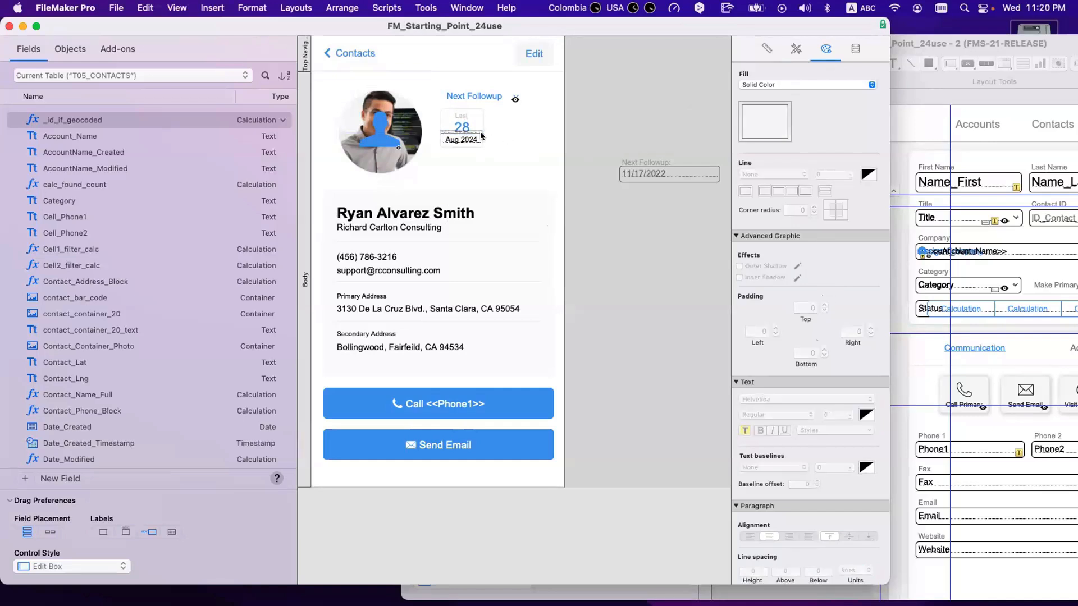
pyautogui.press('super+b')
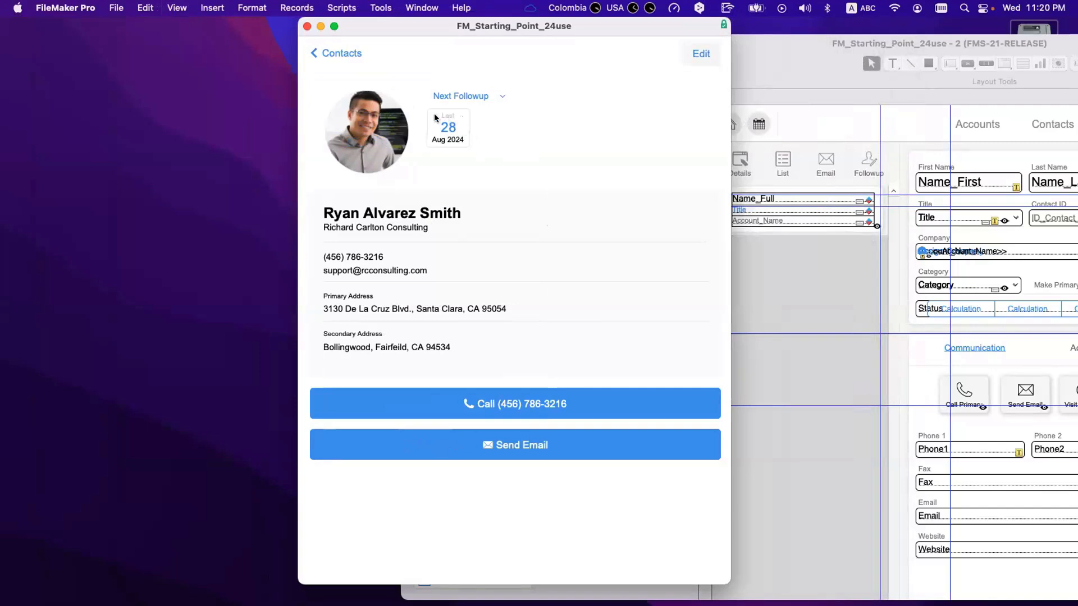
pyautogui.press('super+l')
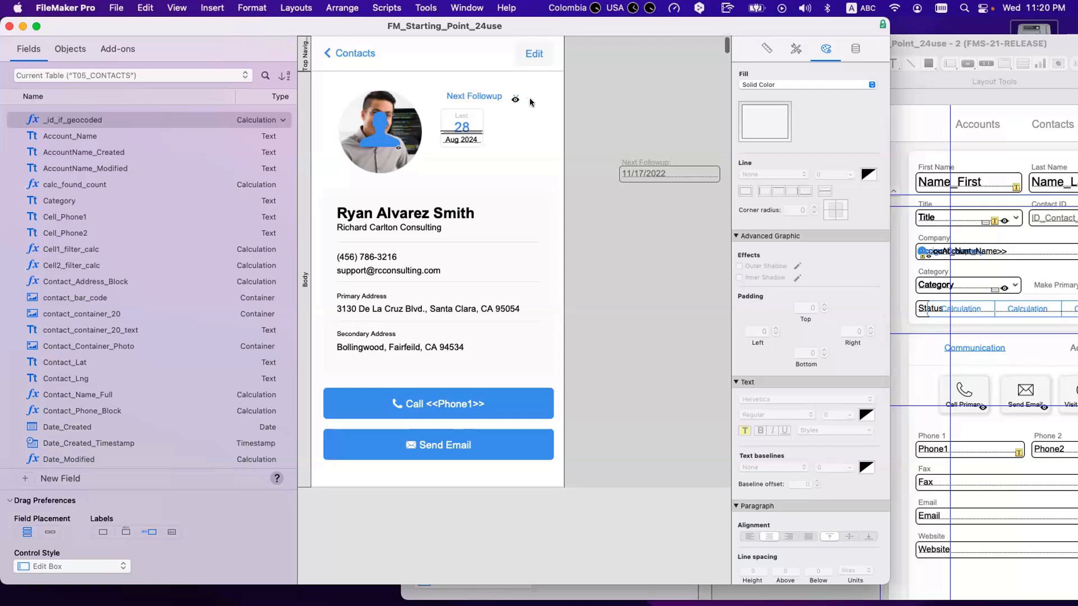
# - Change the Next Followup popover button's label to "Edit Followup"
pyautogui.doubleClick(495, 97)
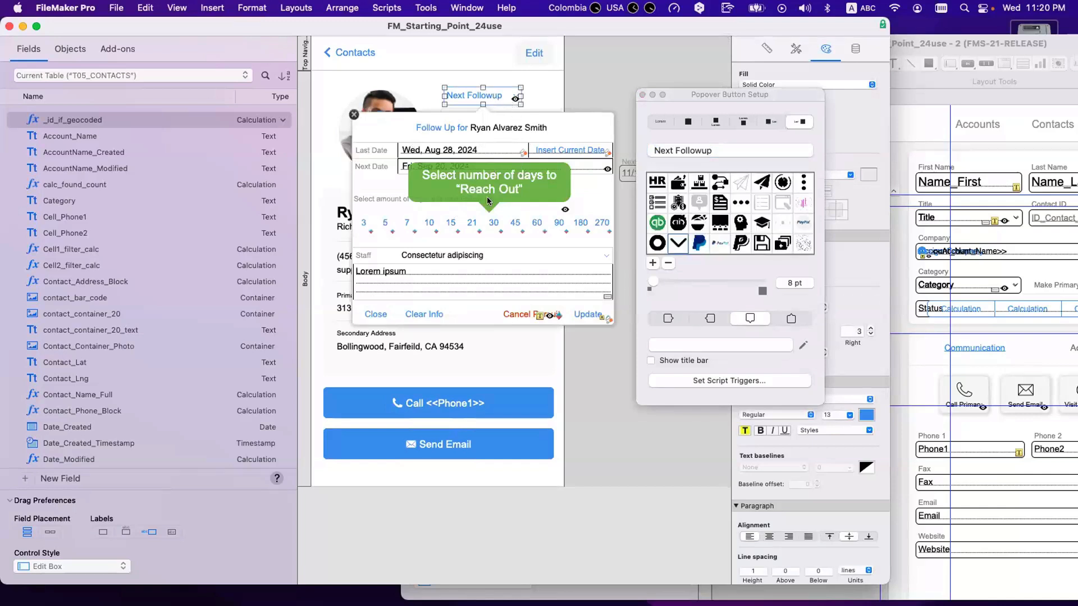
pyautogui.scroll(1, 374, 128)
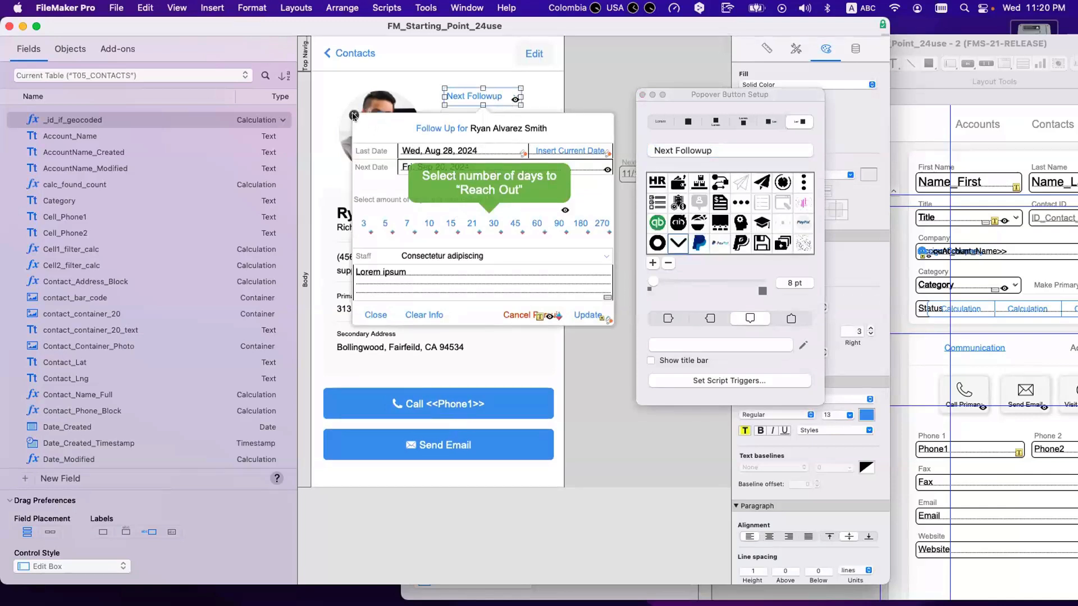
pyautogui.click(354, 115)
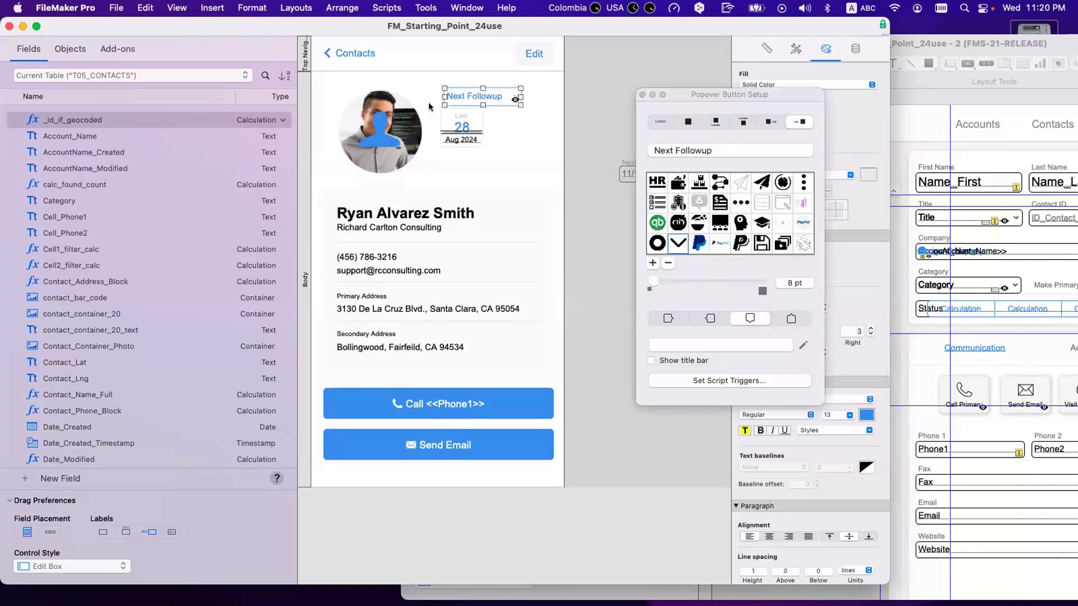
pyautogui.doubleClick(665, 149)
pyautogui.write('Edit')
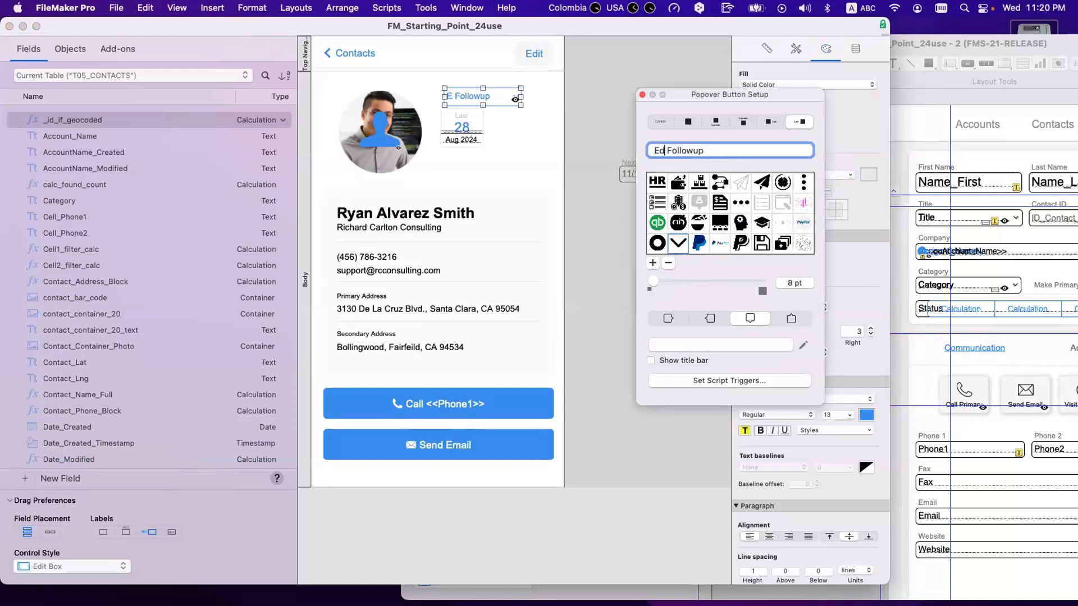
pyautogui.click(642, 95)
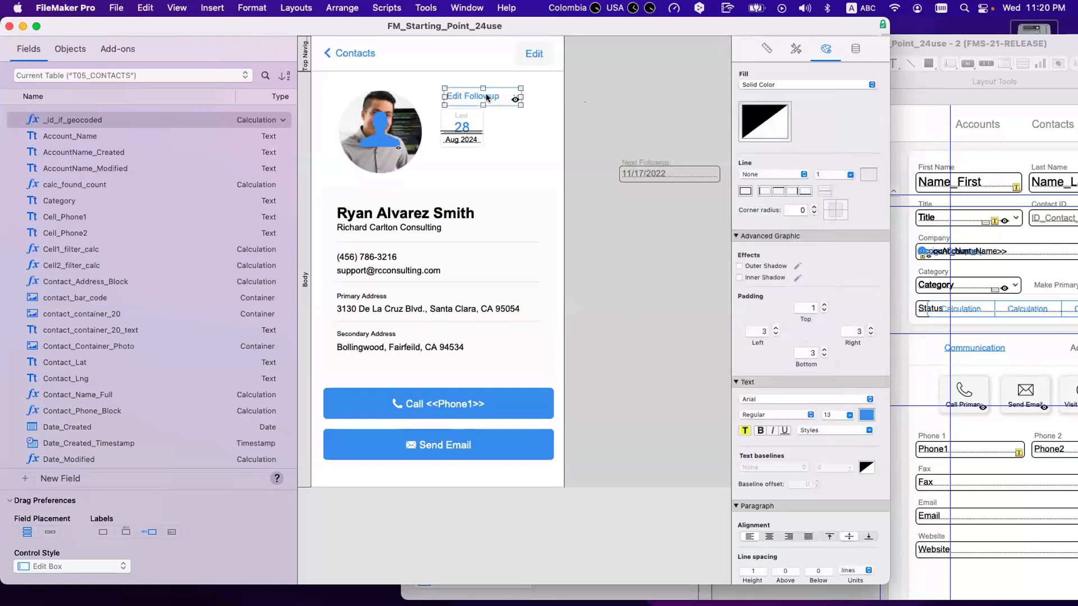
pyautogui.click(591, 137)
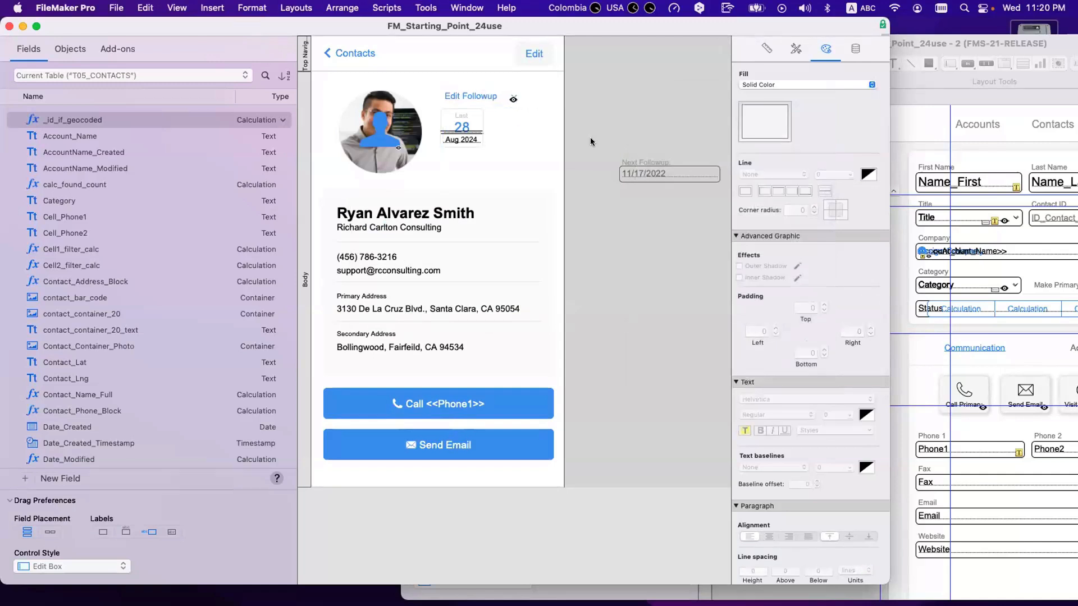
# - Duplicate the whole Last date block, label and both fields, and place the copy just right of the original
pyautogui.click(462, 127)
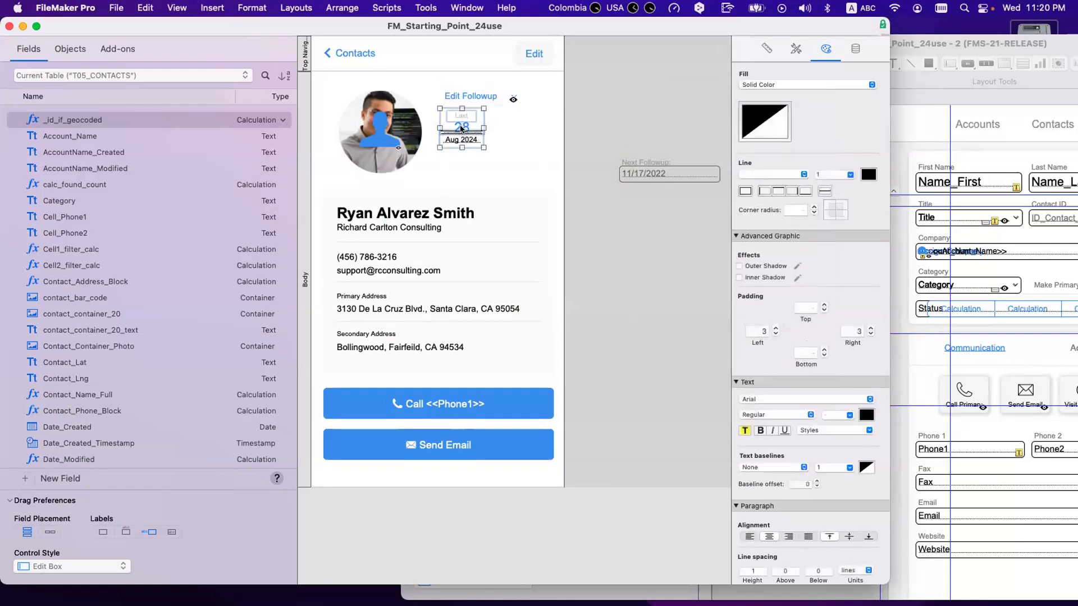
pyautogui.moveTo(462, 128); pyautogui.dragTo(513, 131)
pyautogui.click(578, 135)
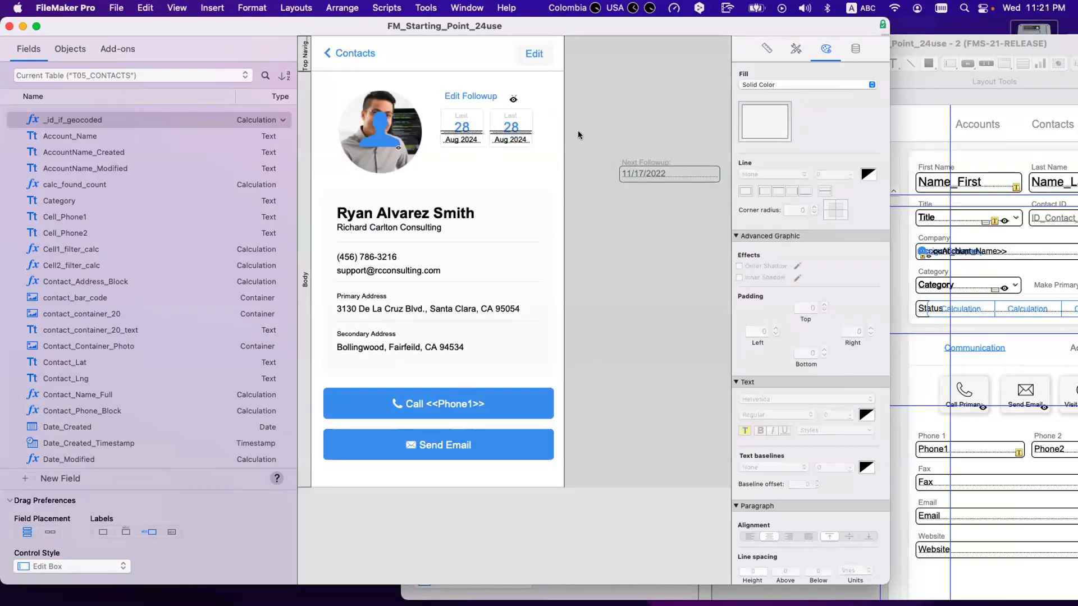
# - Change the copied date block's label to "Next" and color its day number red-orange
pyautogui.click(510, 115)
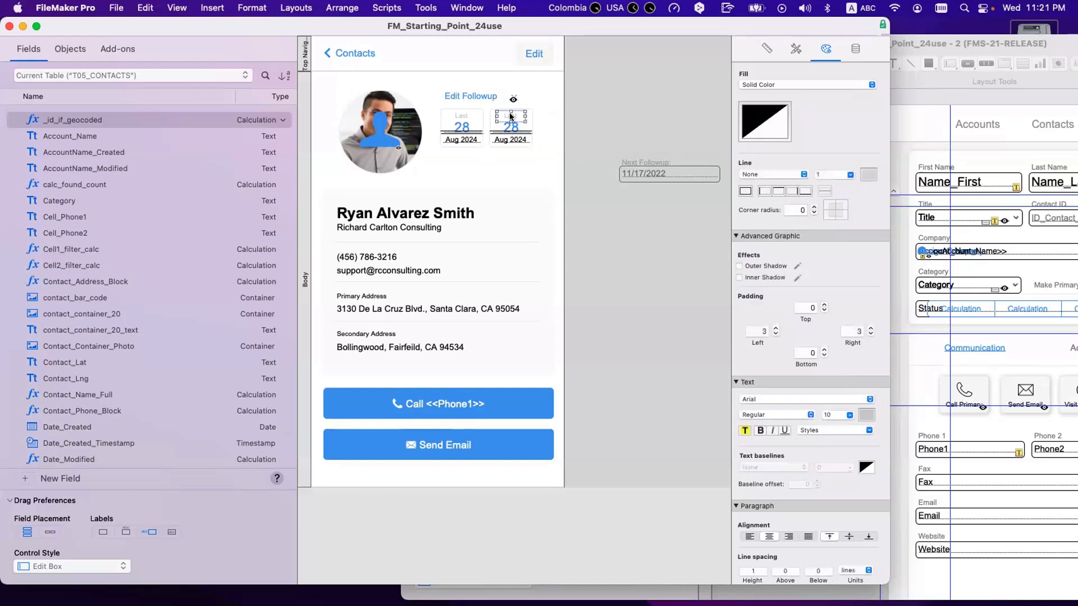
pyautogui.write('Next')
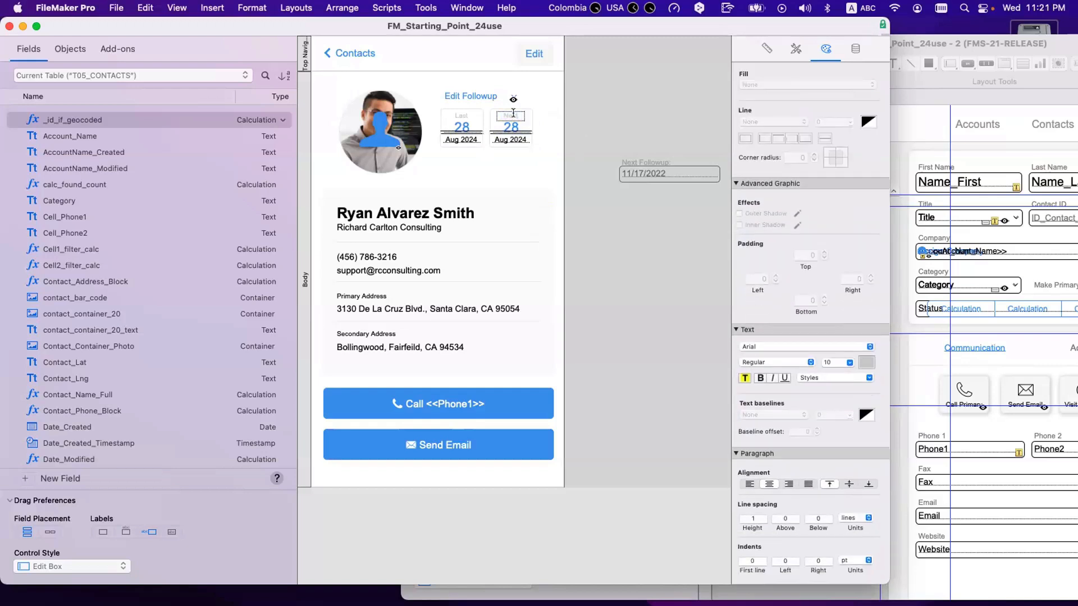
pyautogui.click(516, 126)
pyautogui.scroll(3, 832, 161)
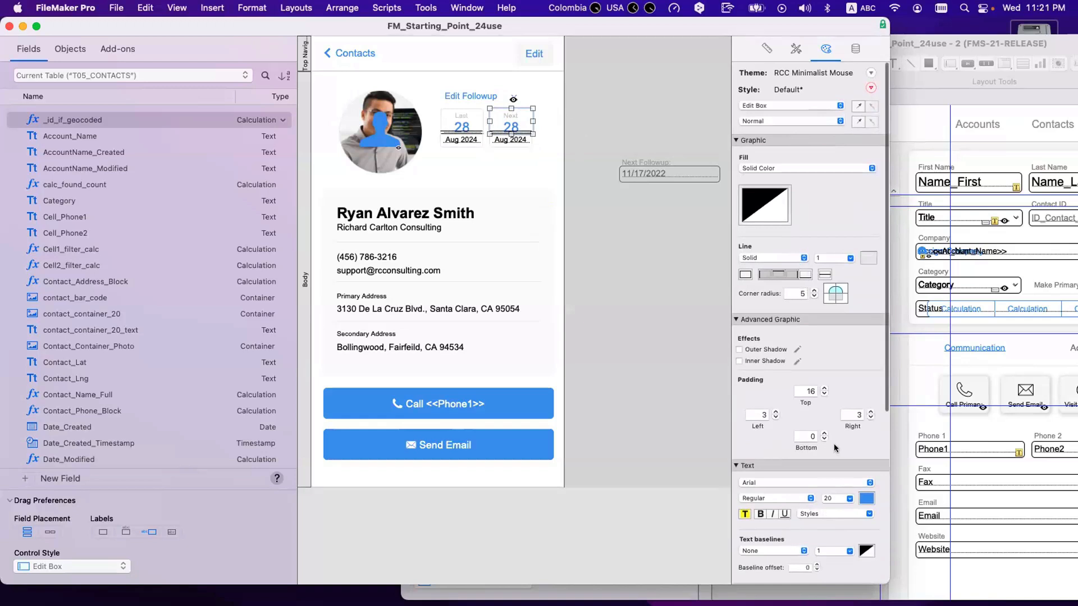
pyautogui.click(868, 497)
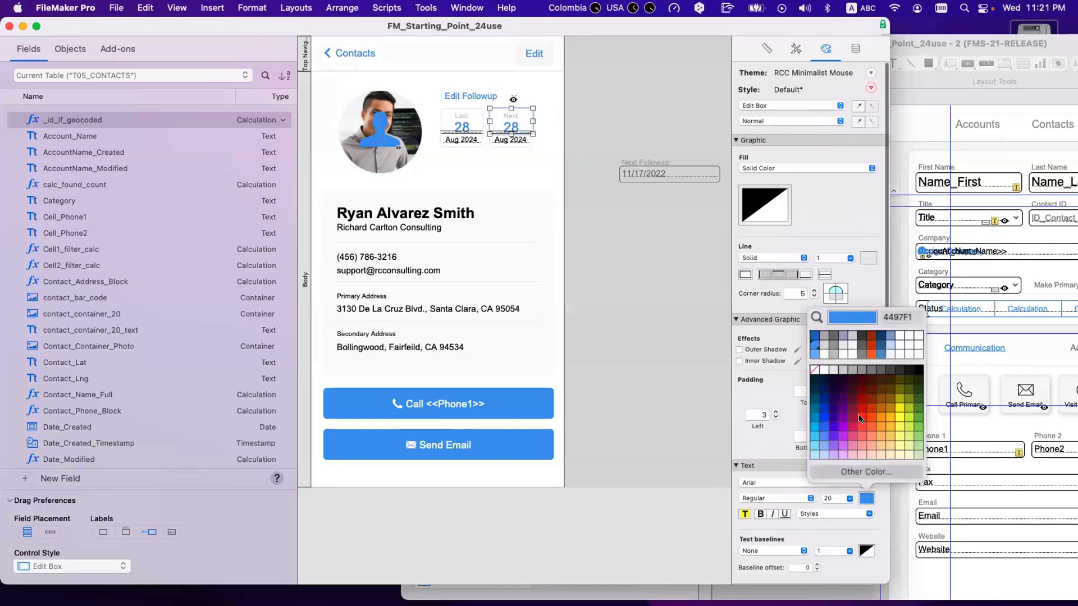
pyautogui.click(871, 350)
pyautogui.click(720, 309)
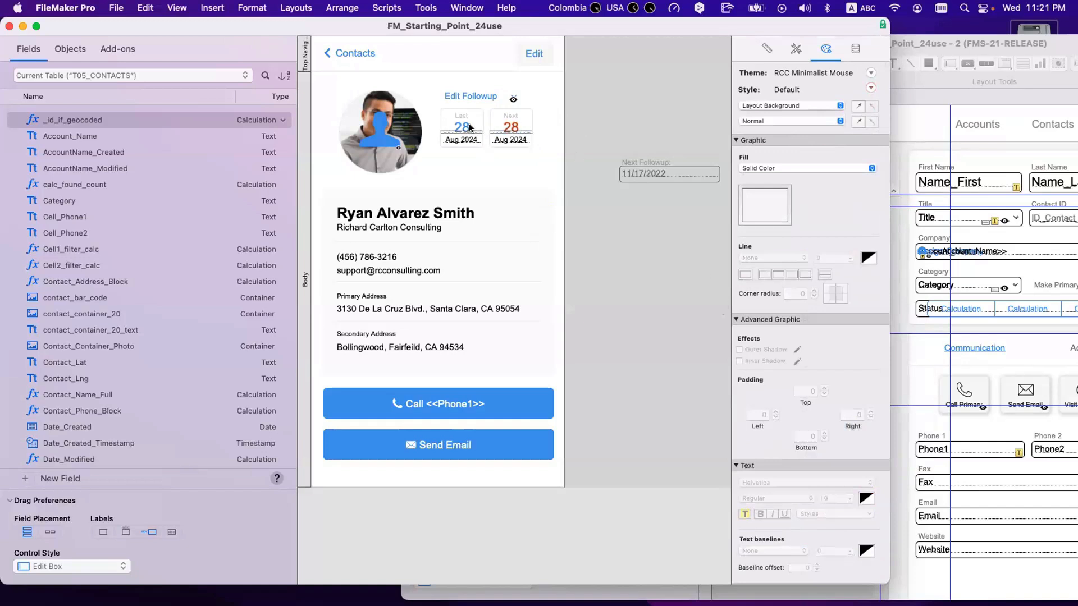
# - Reassign the Next block's day and month-year fields to the followup_next field
pyautogui.doubleClick(509, 131)
pyautogui.scroll(-2, 690, 426)
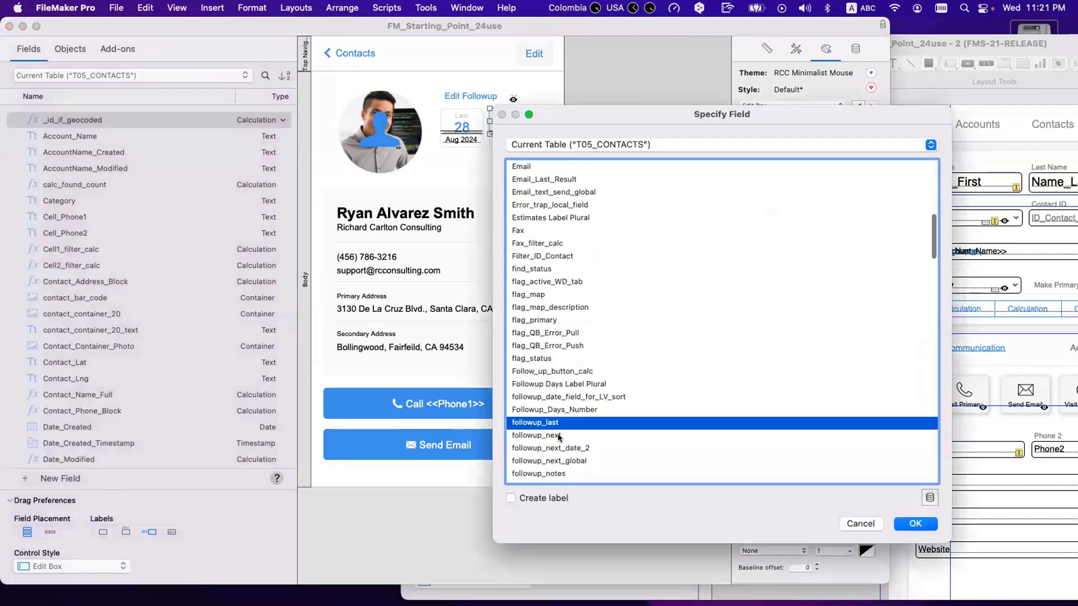
pyautogui.doubleClick(561, 437)
pyautogui.doubleClick(510, 127)
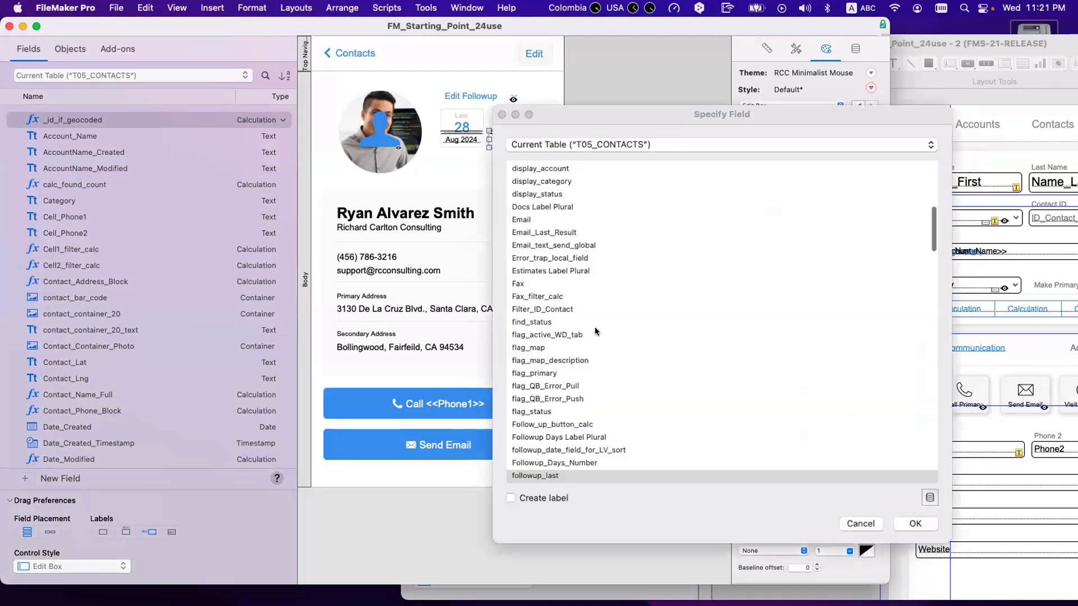
pyautogui.scroll(-3, 619, 402)
pyautogui.doubleClick(559, 343)
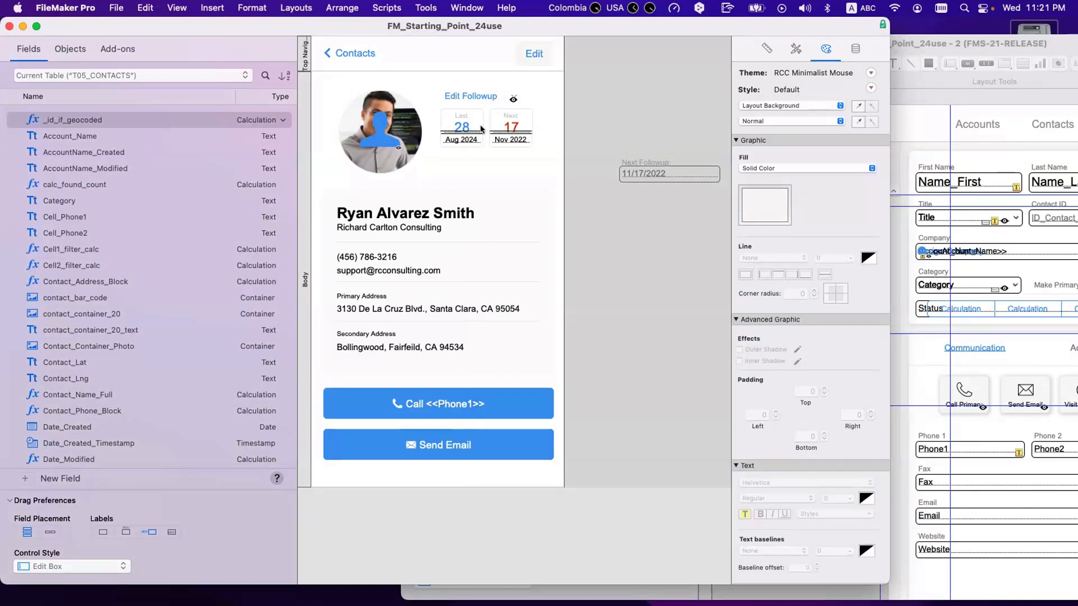
# - Nudge the Edit Followup button slightly left and narrow it to fit its text
pyautogui.click(461, 103)
pyautogui.press('Left')
pyautogui.press('Left')
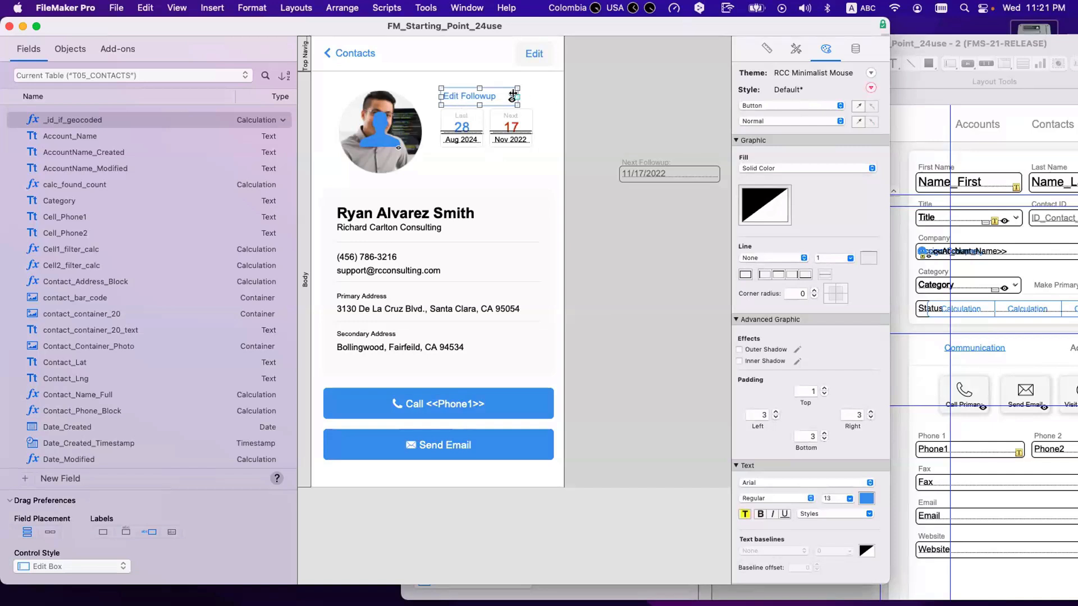
pyautogui.click(494, 107)
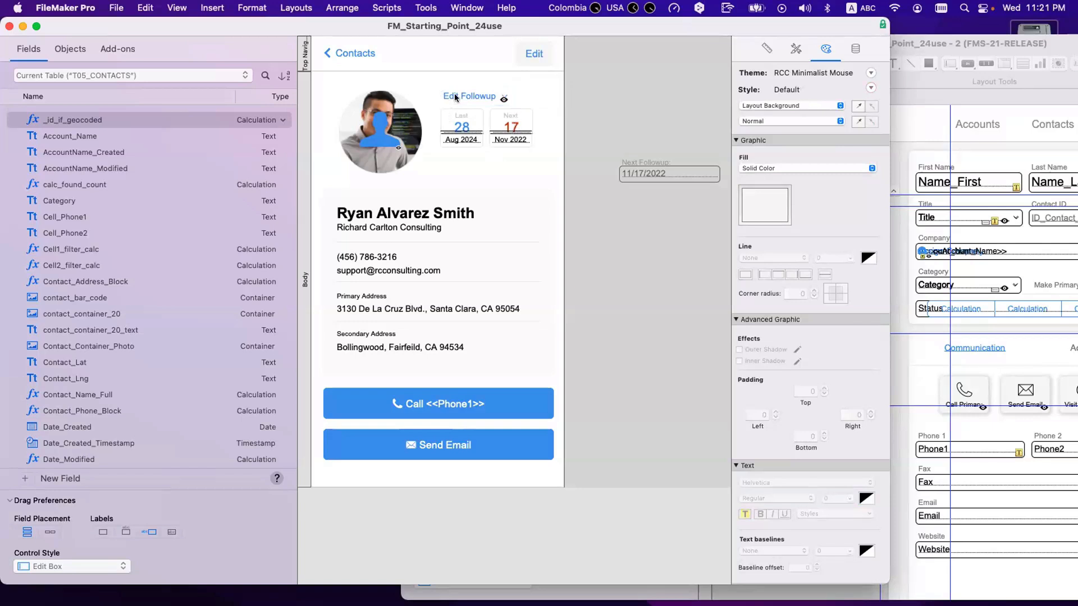
# - Move the Edit Followup button and both date blocks down slightly together
pyautogui.moveTo(572, 164); pyautogui.dragTo(423, 82)
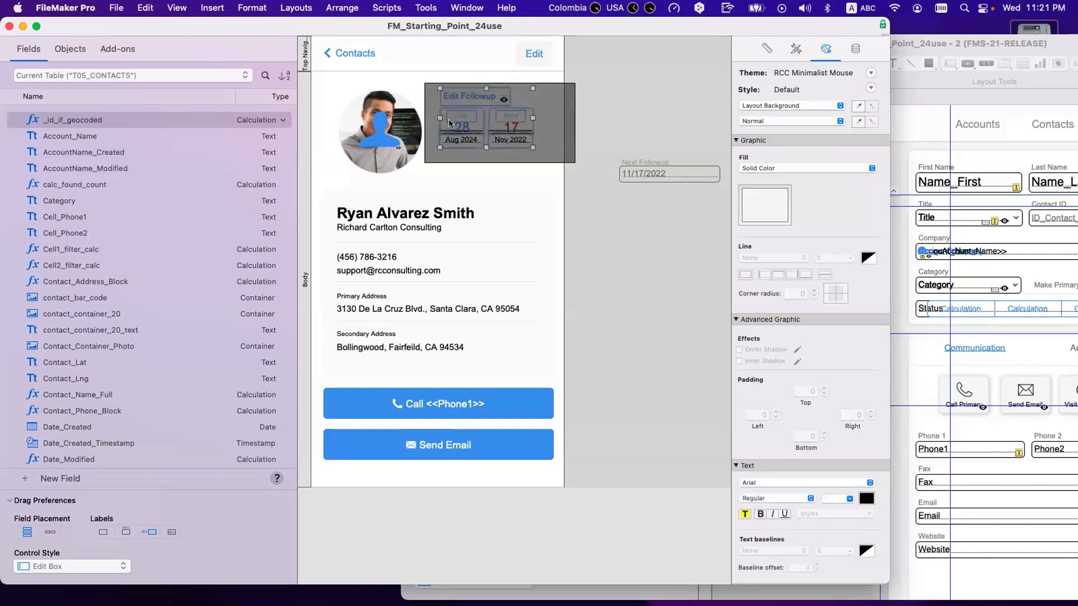
pyautogui.moveTo(449, 126); pyautogui.dragTo(449, 128)
pyautogui.click(628, 130)
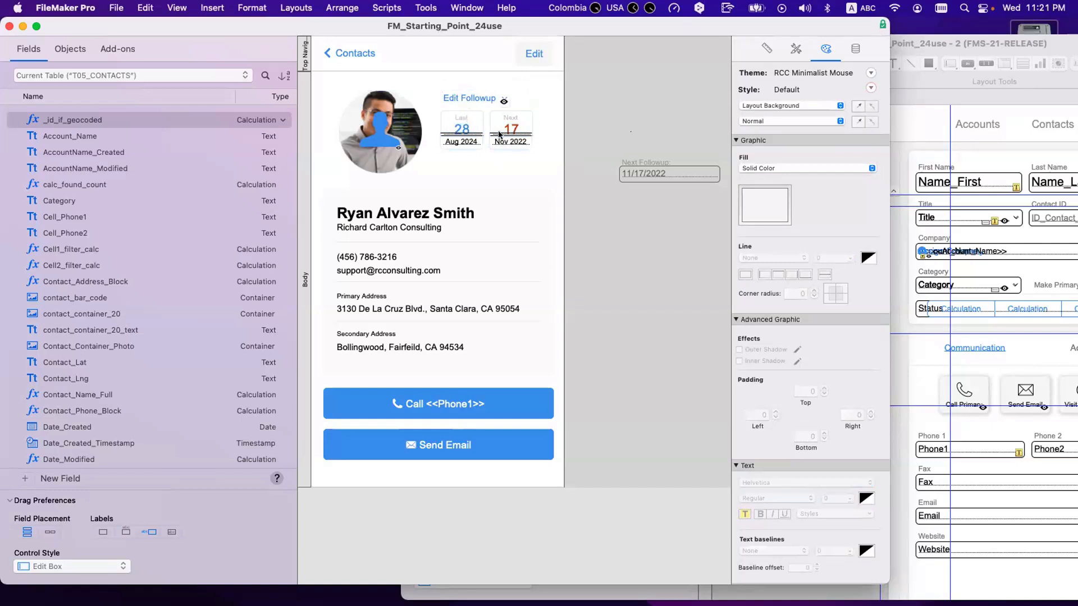
# - Preview the date blocks in Browse mode, return to Layout mode and show the status toolbar
pyautogui.press('super+b')
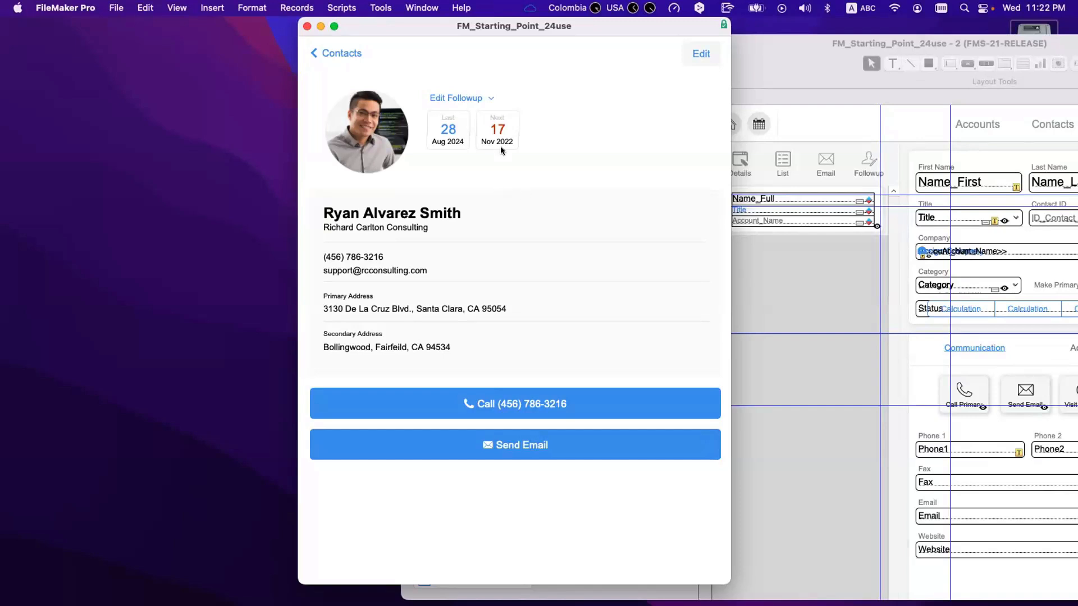
pyautogui.press('super+l')
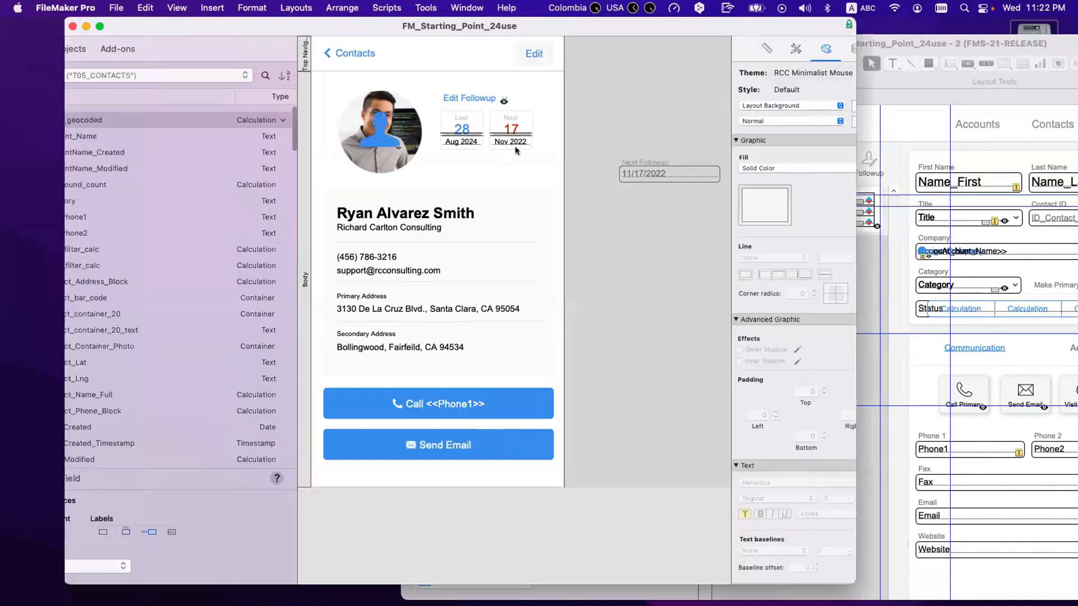
pyautogui.press('alt+super+s')
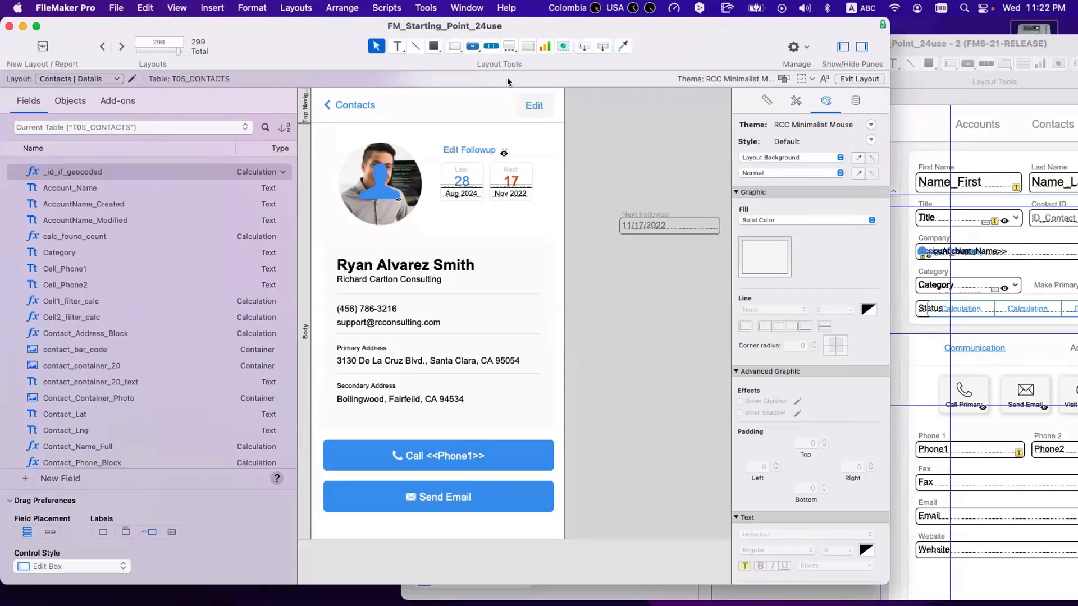
pyautogui.click(509, 46)
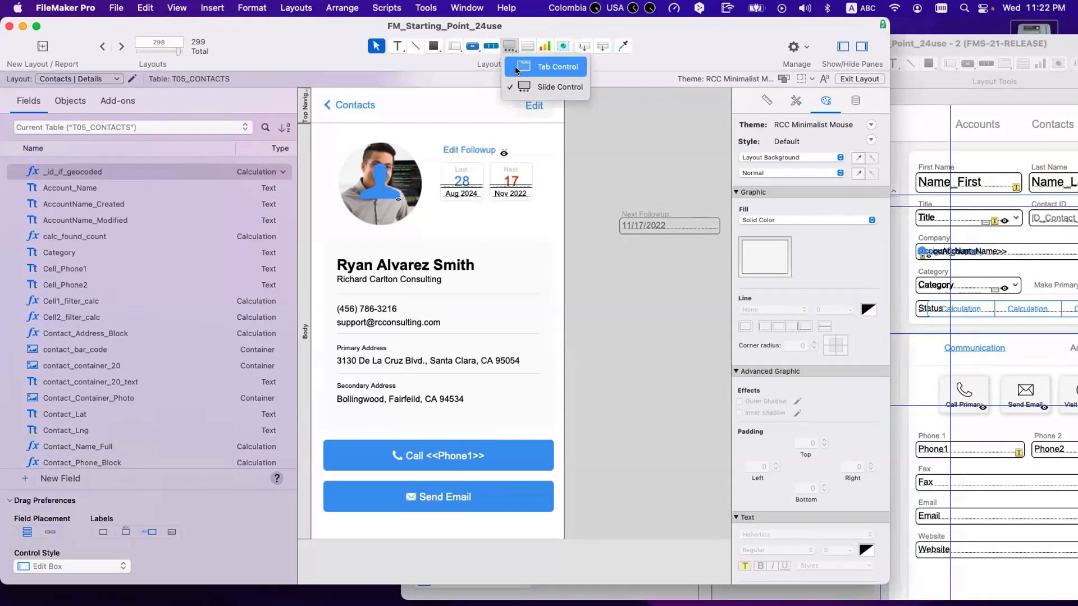
pyautogui.click(517, 68)
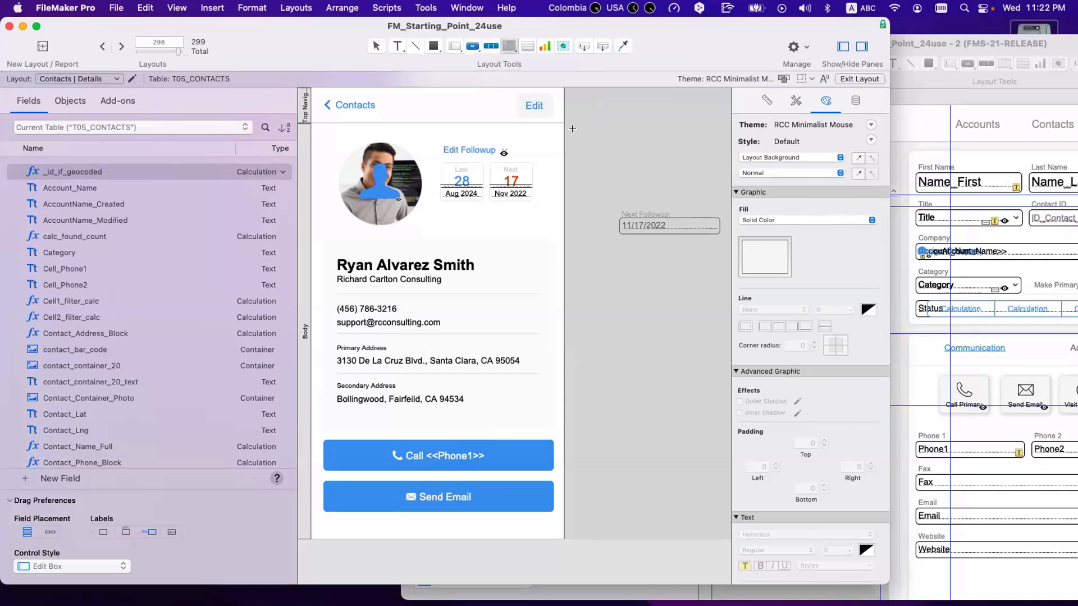
pyautogui.press('Escape')
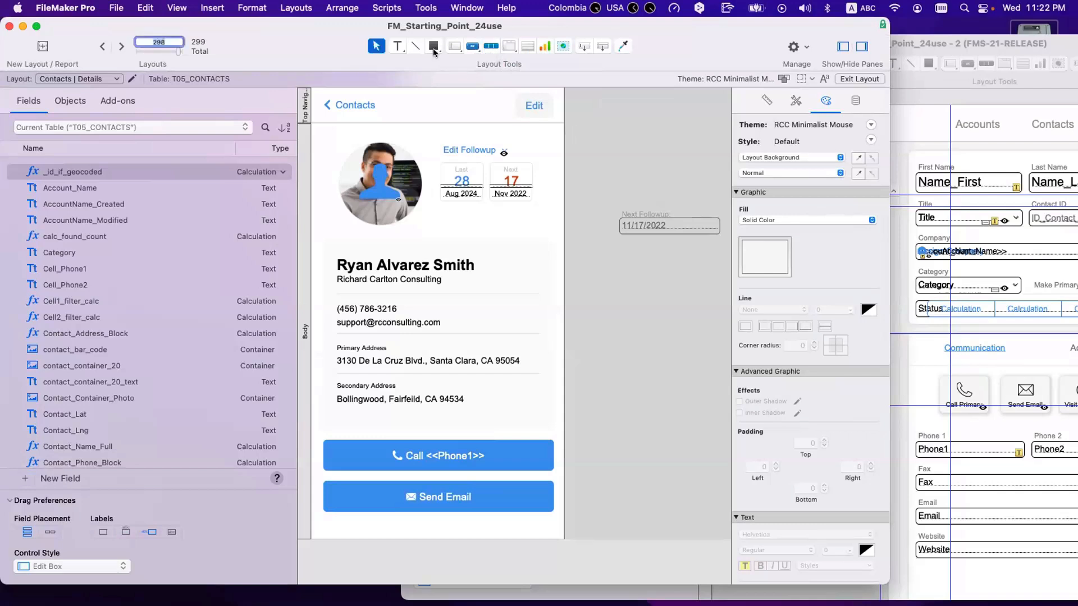
pyautogui.scroll(-1, 609, 193)
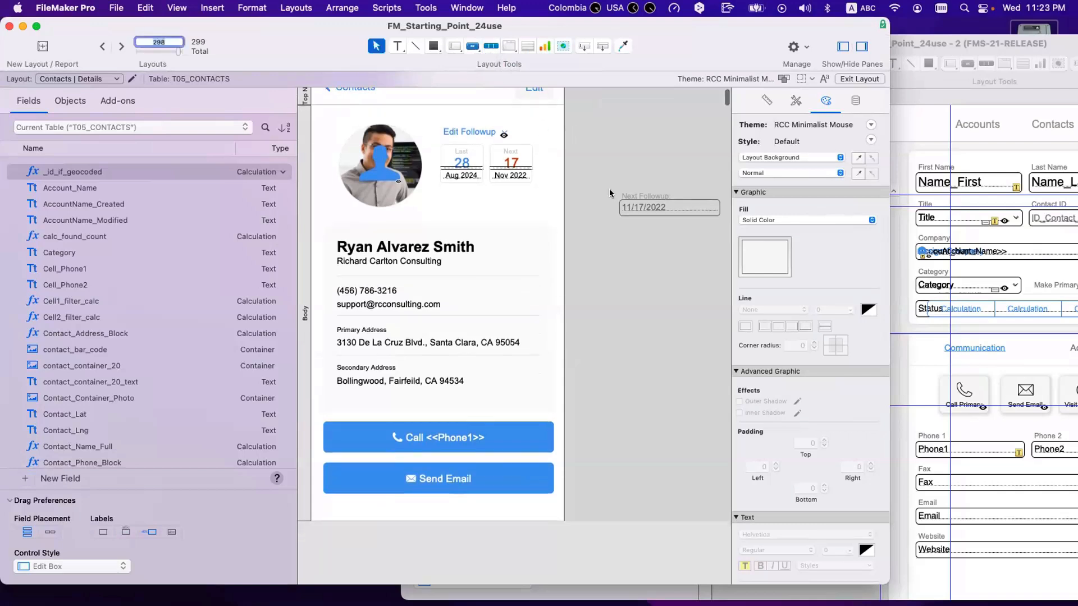
pyautogui.scroll(1, 611, 192)
pyautogui.click(648, 223)
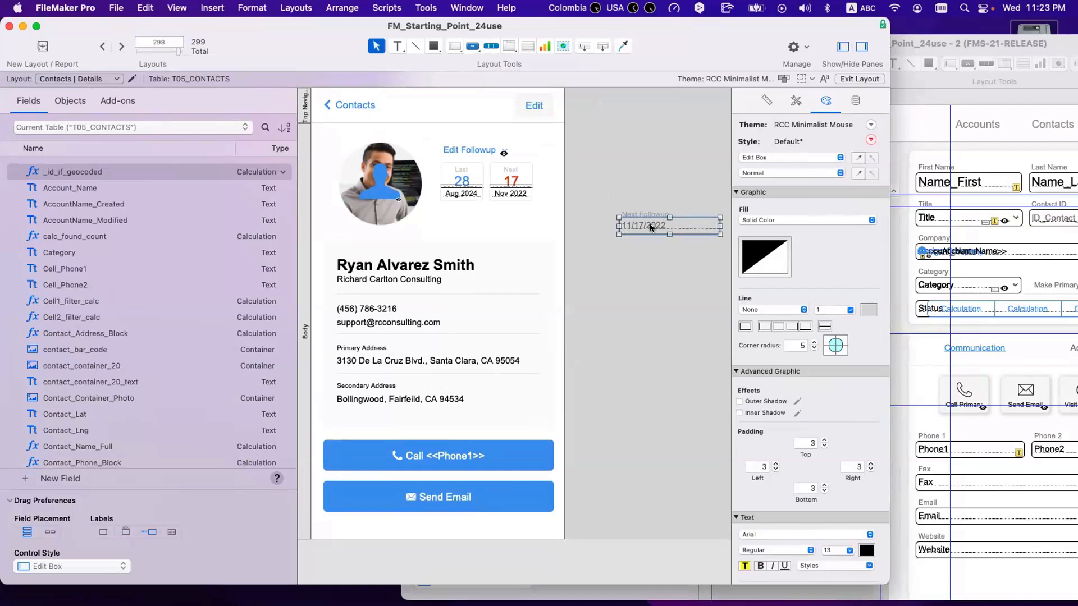
pyautogui.click(459, 181)
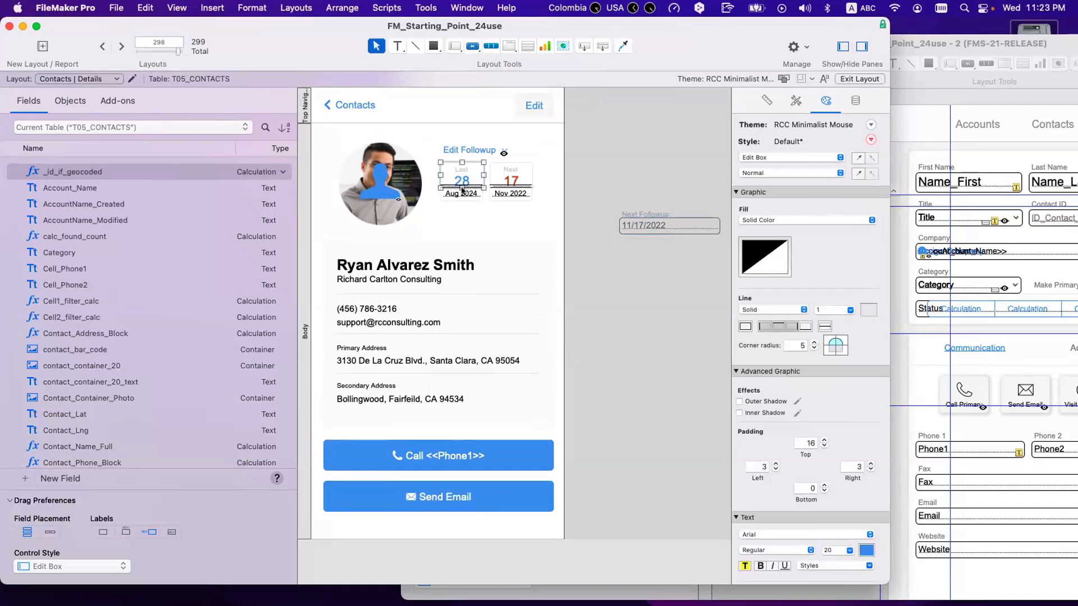
pyautogui.click(462, 192)
pyautogui.click(465, 177)
pyautogui.click(473, 194)
# - Reassign the date field outside the layout to followup_last and place it below the Last block, about 77 by 44 pt
pyautogui.click(660, 223)
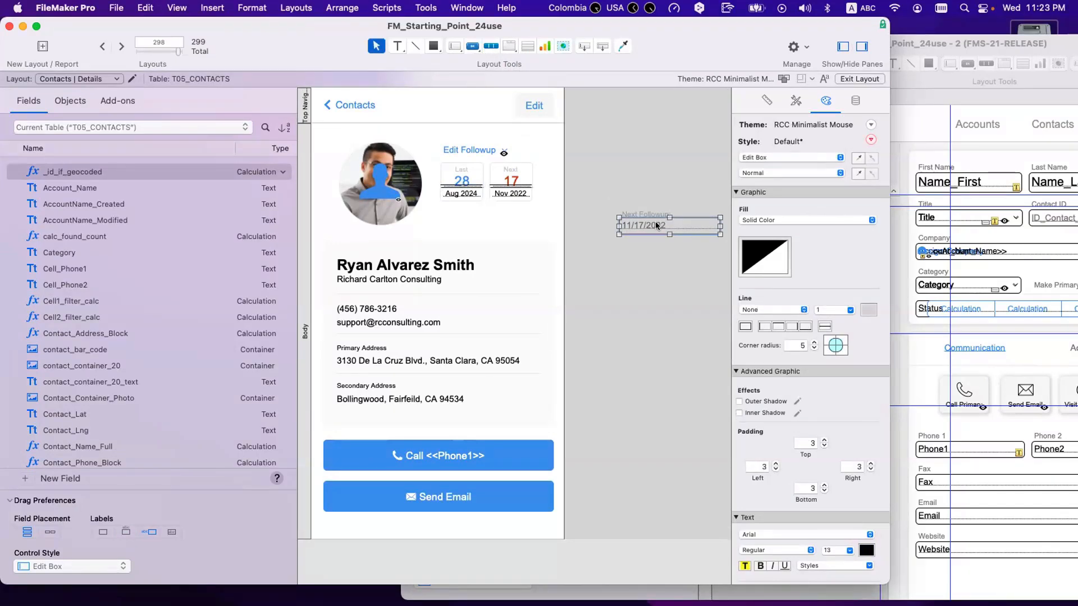
pyautogui.doubleClick(655, 221)
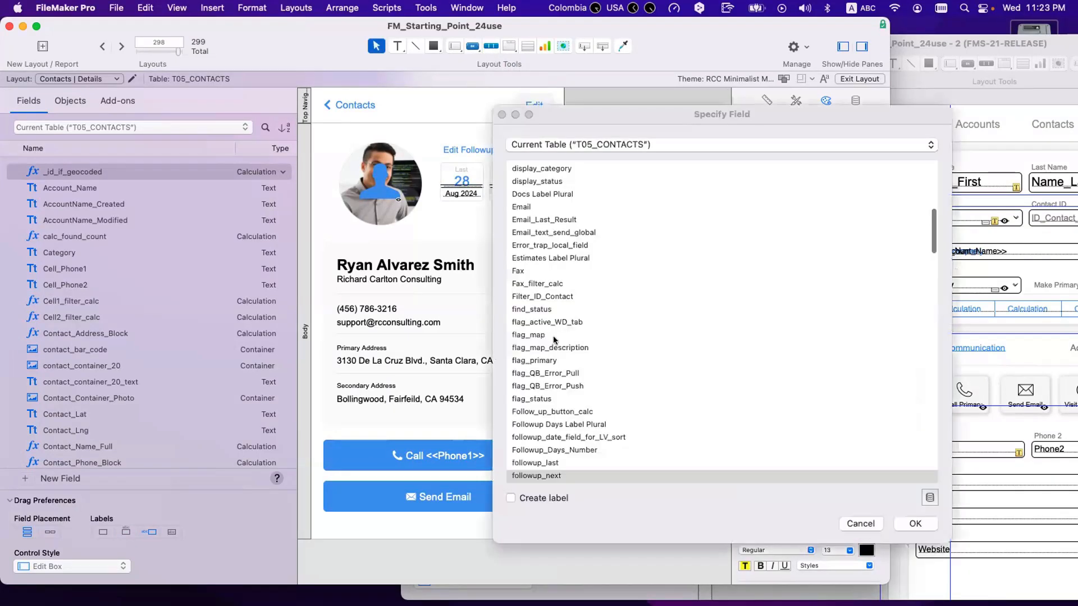
pyautogui.doubleClick(543, 464)
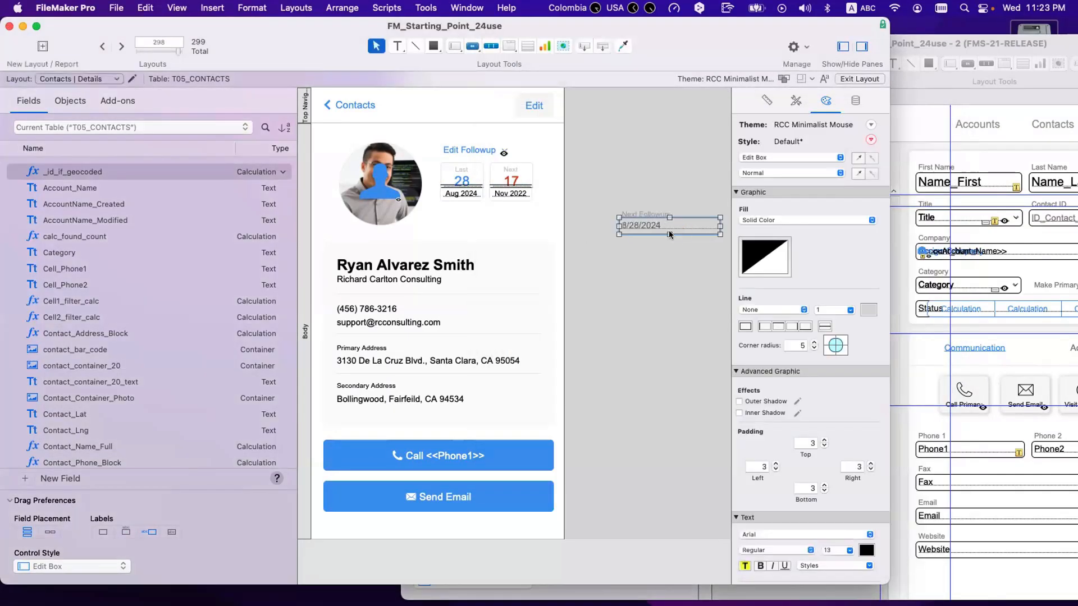
pyautogui.moveTo(668, 231); pyautogui.dragTo(494, 239)
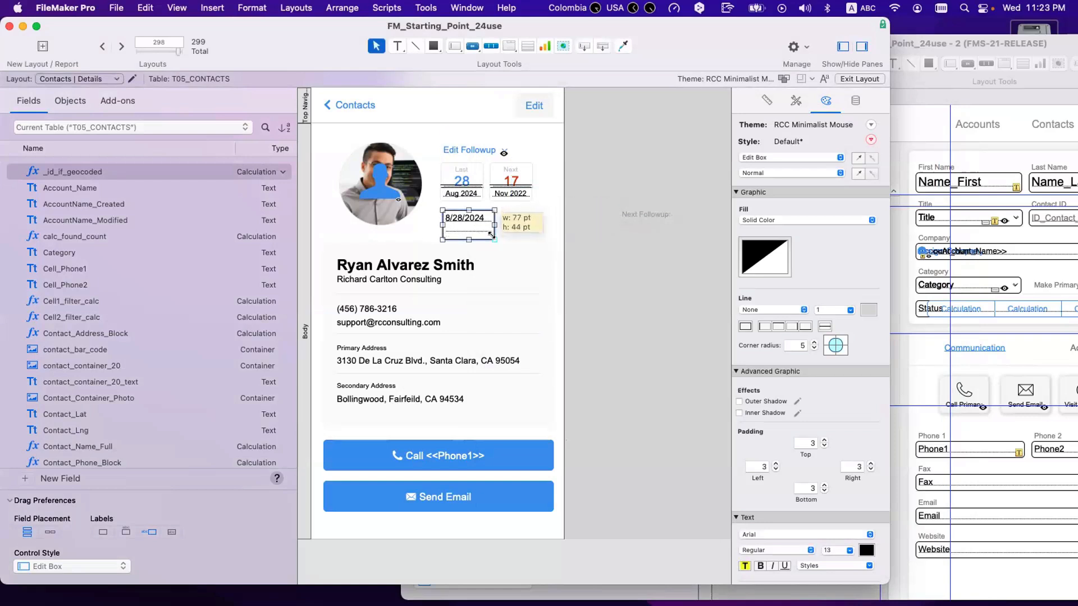
pyautogui.click(579, 272)
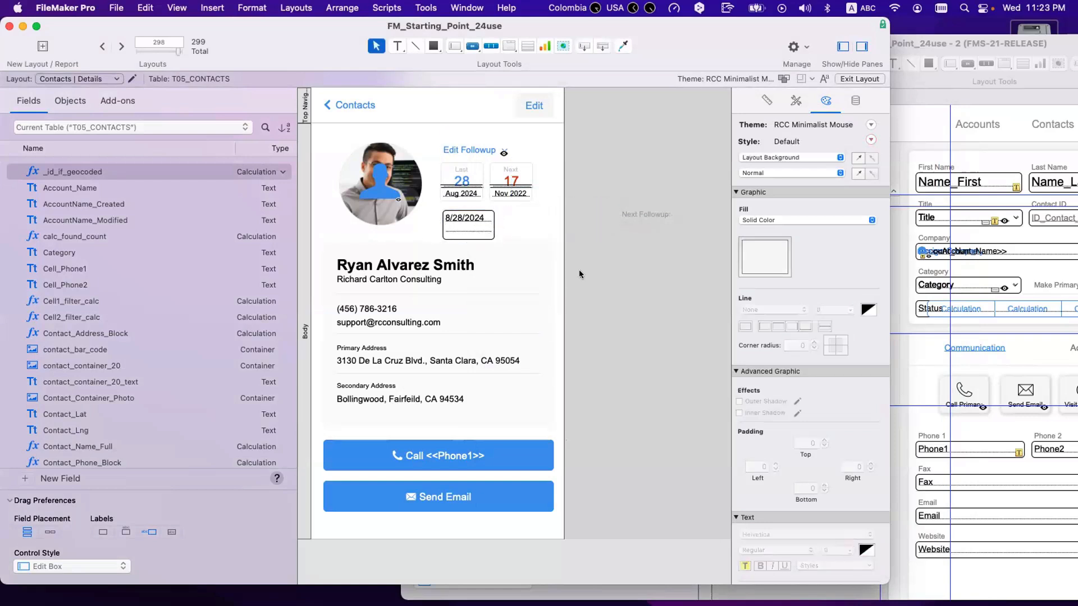
# - Set the font size of the followup_last field below the date blocks to 12
pyautogui.click(468, 225)
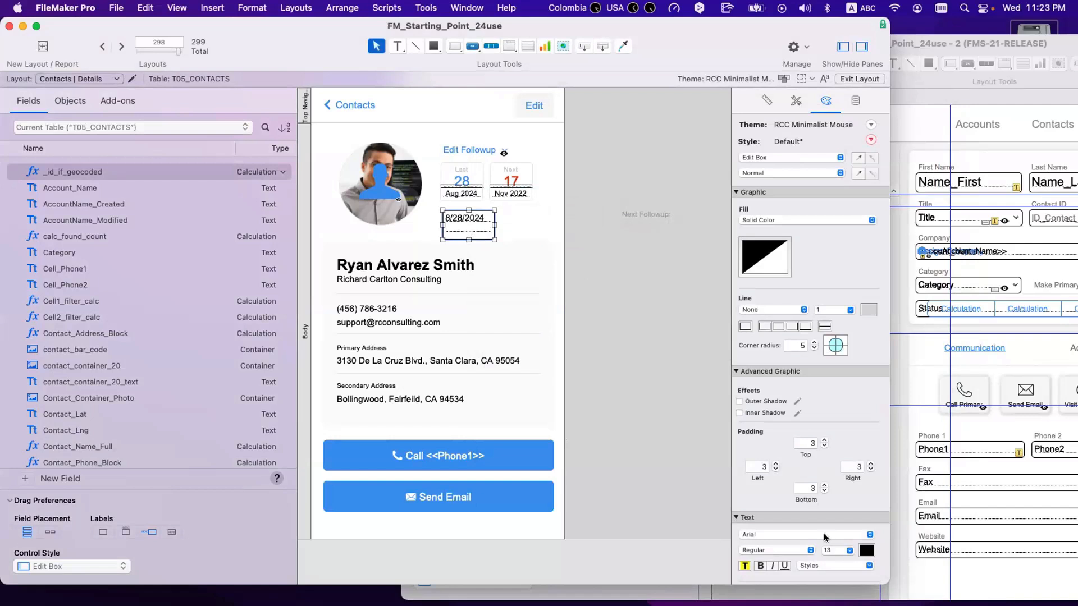
pyautogui.click(833, 548)
pyautogui.press('BackSpace')
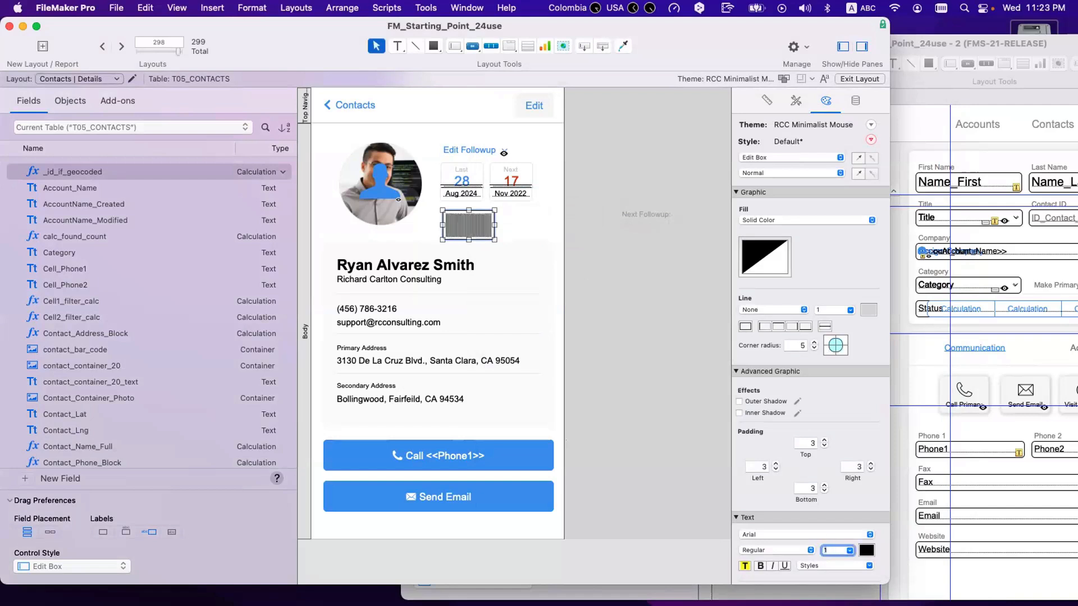
pyautogui.write('2')
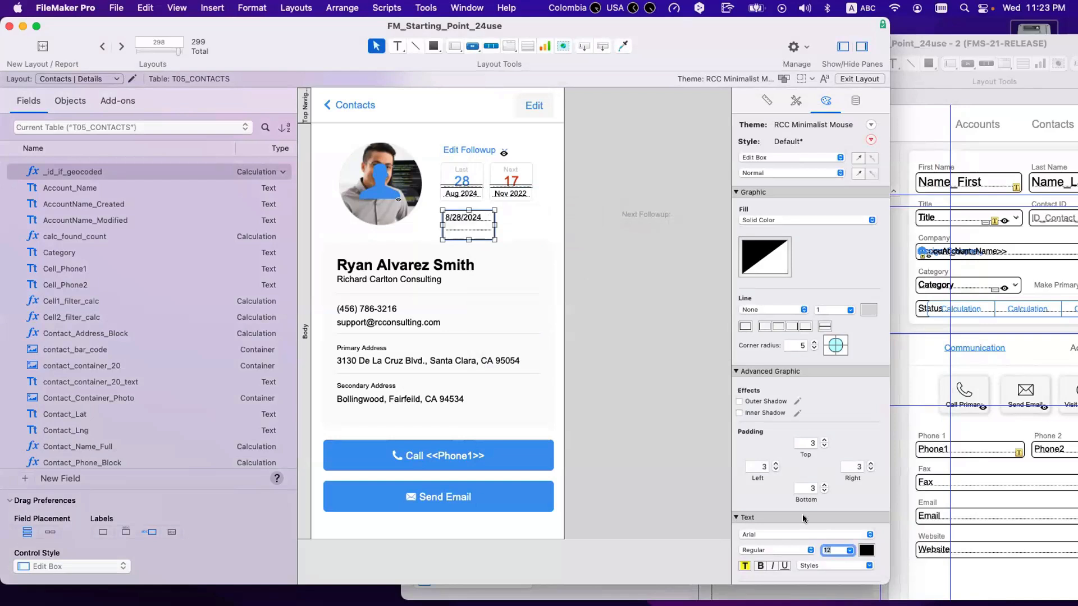
# - Set the followup_last field's left padding to 300 to hide its text, and shrink the field to roughly a date block's size
pyautogui.click(755, 468)
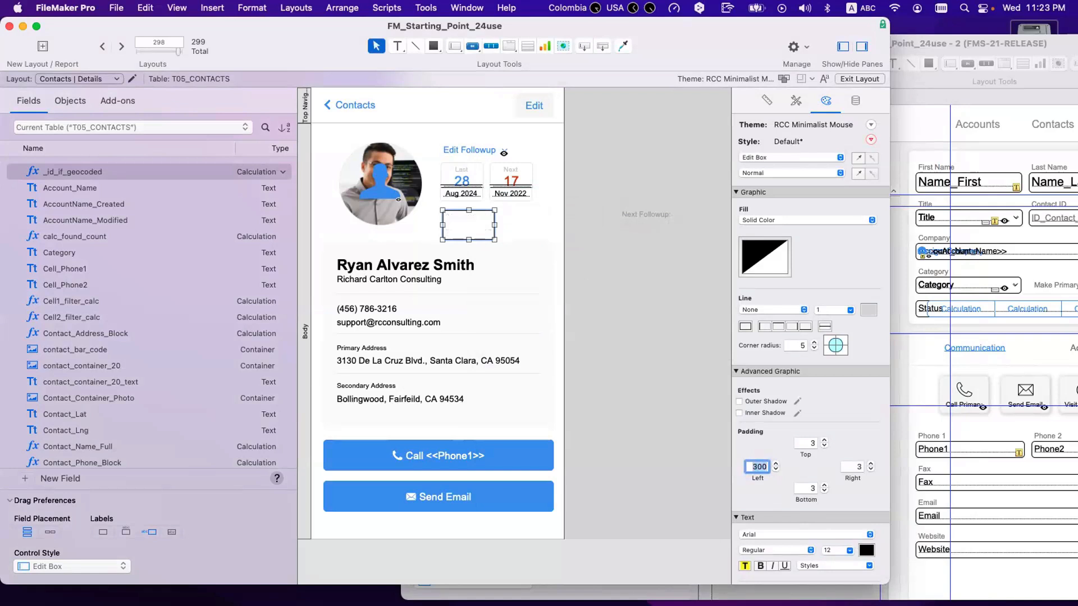
pyautogui.click(591, 281)
pyautogui.click(489, 238)
pyautogui.moveTo(494, 239); pyautogui.dragTo(472, 233)
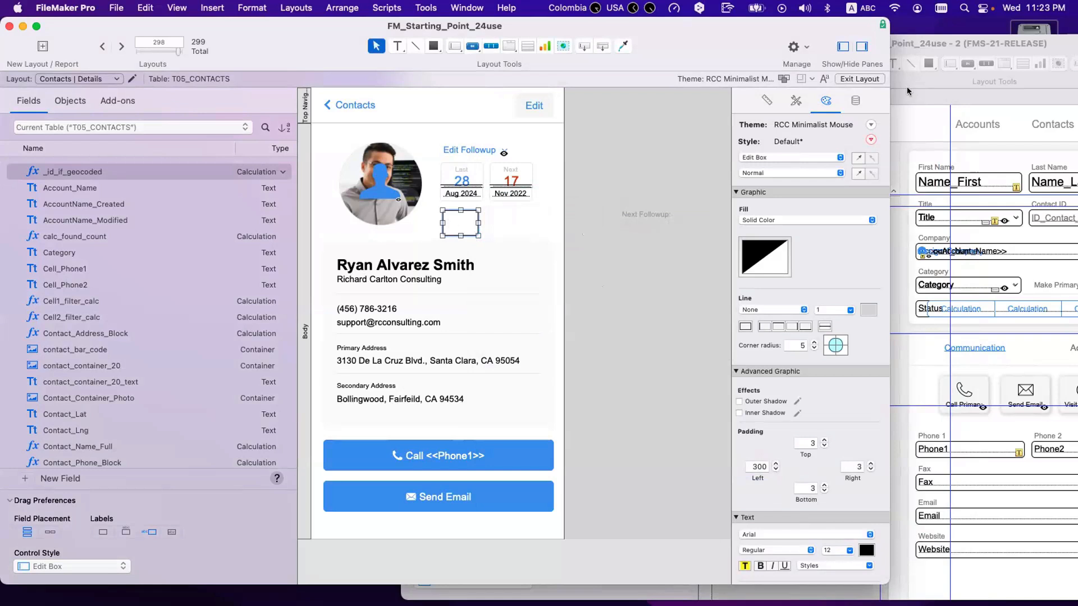
# - Change the followup_last field's control style to Drop-down Calendar
pyautogui.click(855, 101)
pyautogui.click(806, 214)
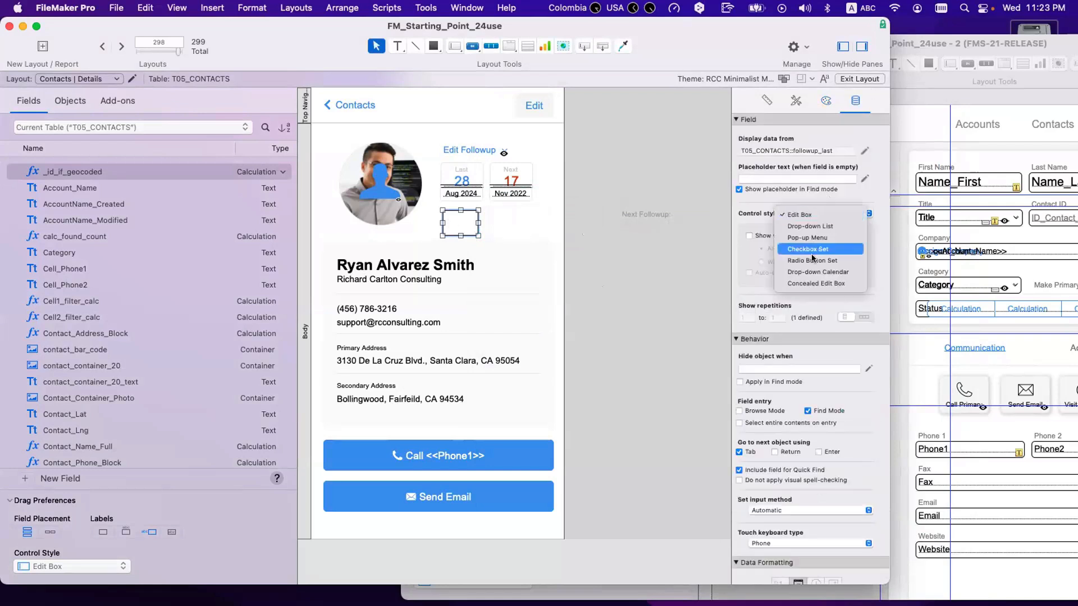
pyautogui.click(812, 272)
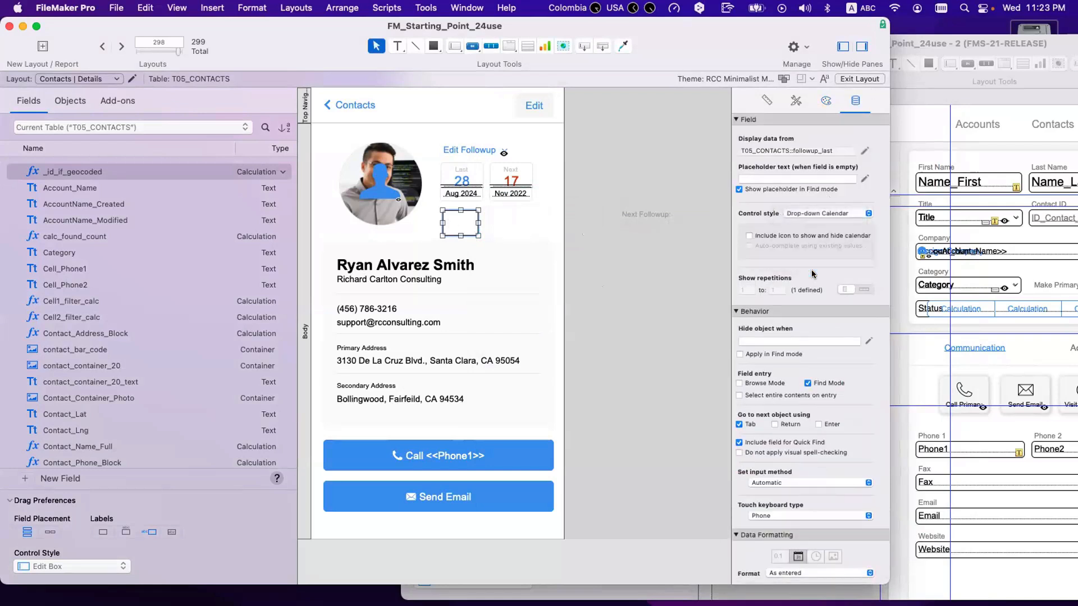
pyautogui.scroll(-1, 813, 274)
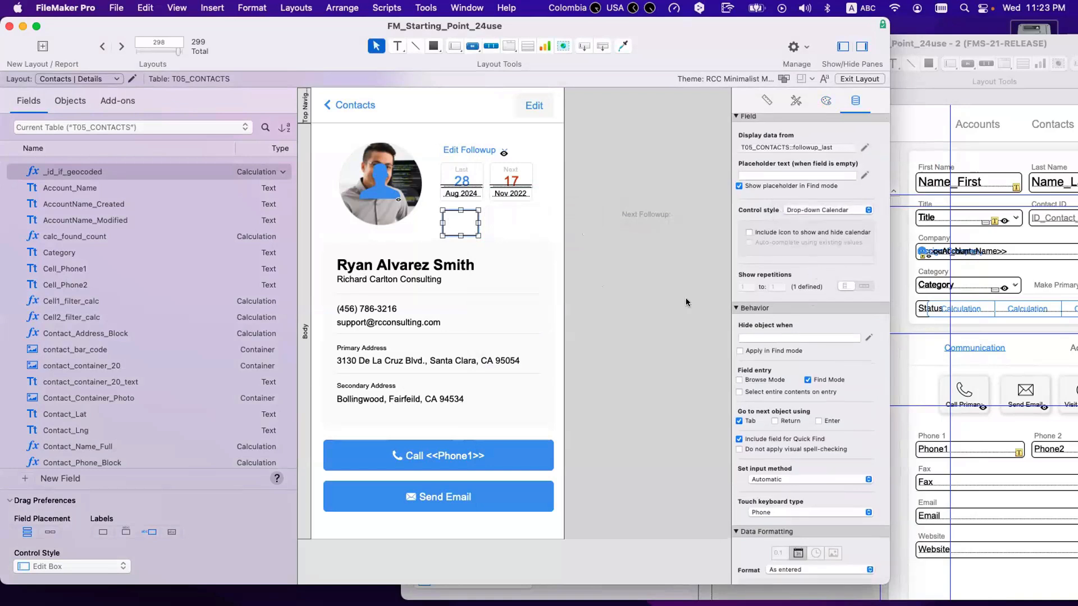
pyautogui.click(537, 267)
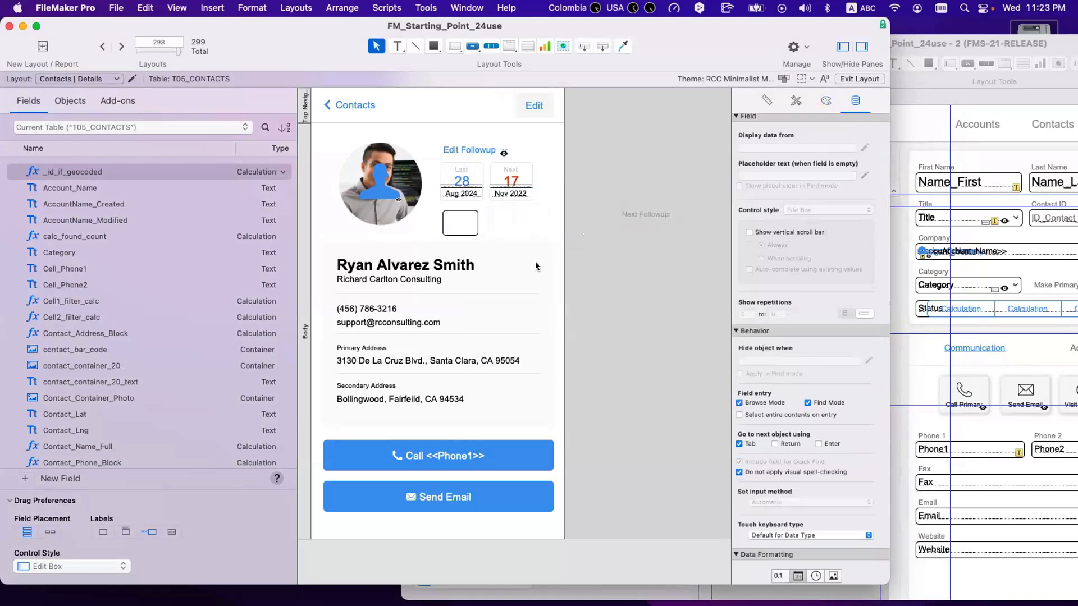
# - Move the followup_last calendar field over the Last date block and nudge it into alignment with the block's upper edge
pyautogui.click(459, 222)
pyautogui.moveTo(459, 222); pyautogui.dragTo(457, 179)
pyautogui.press('Up')
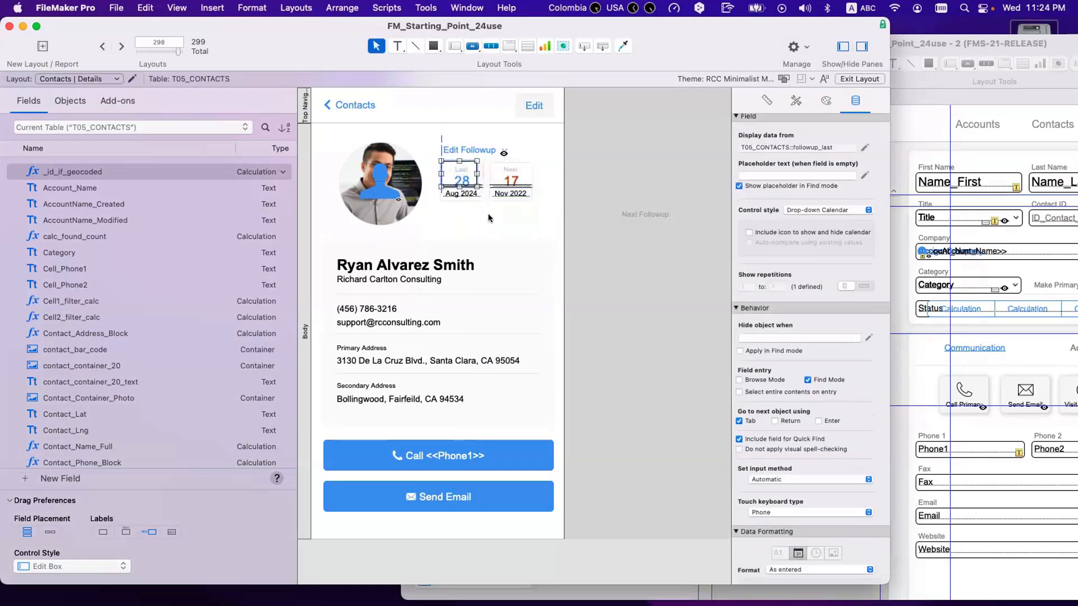
pyautogui.press('Down')
pyautogui.press('Down')
pyautogui.press('Up')
pyautogui.press('Up')
pyautogui.press('Up')
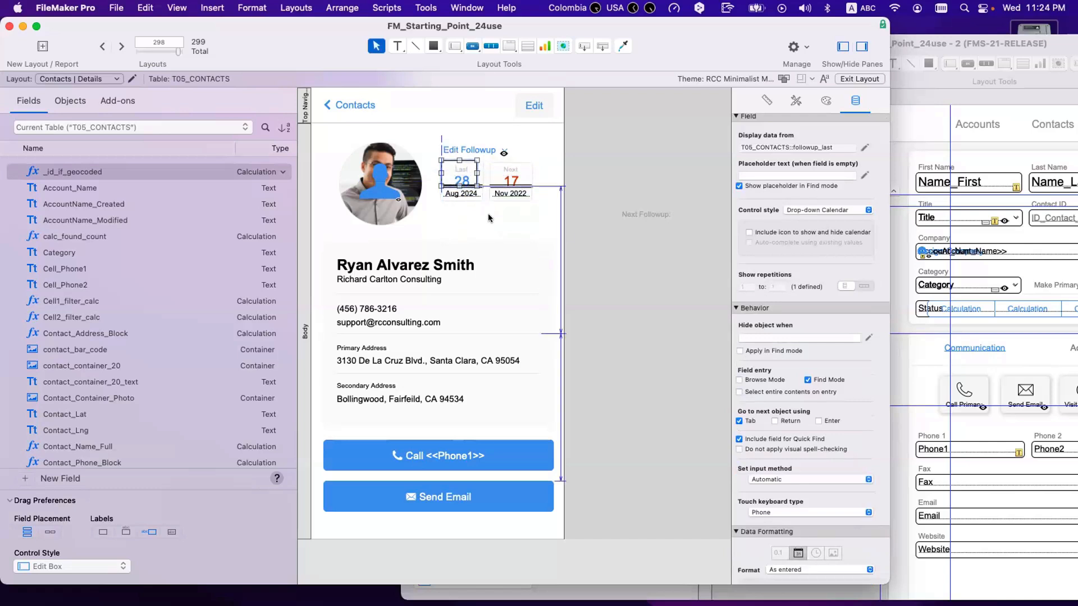
pyautogui.press('Down')
pyautogui.press('Down')
pyautogui.press('Down')
pyautogui.press('Up')
pyautogui.click(539, 214)
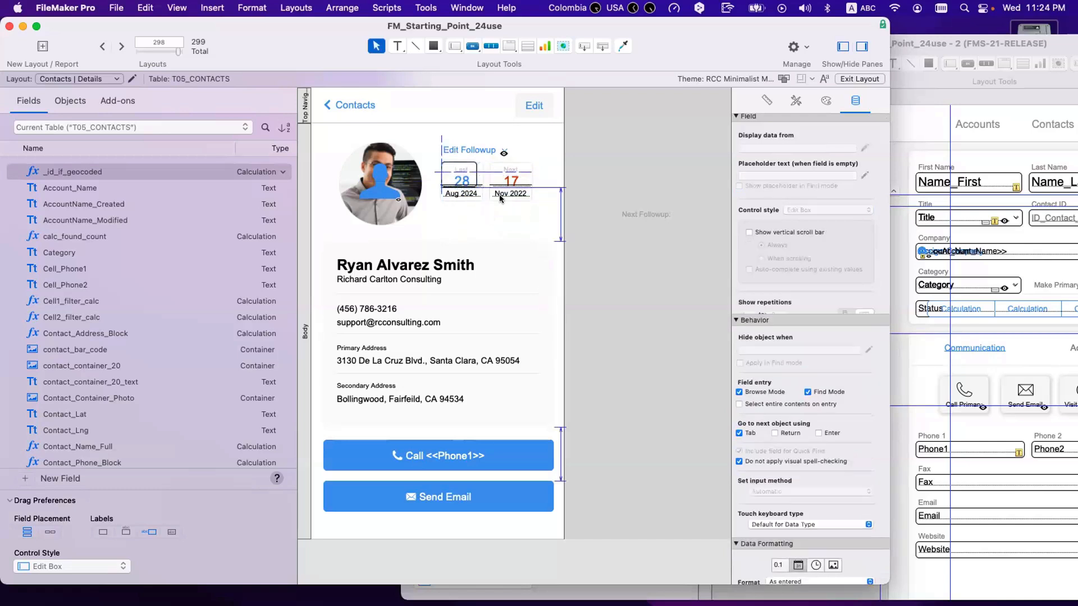
# - Resize the followup_last field so it covers the whole Last block, including the month and year line
pyautogui.click(480, 172)
pyautogui.click(470, 174)
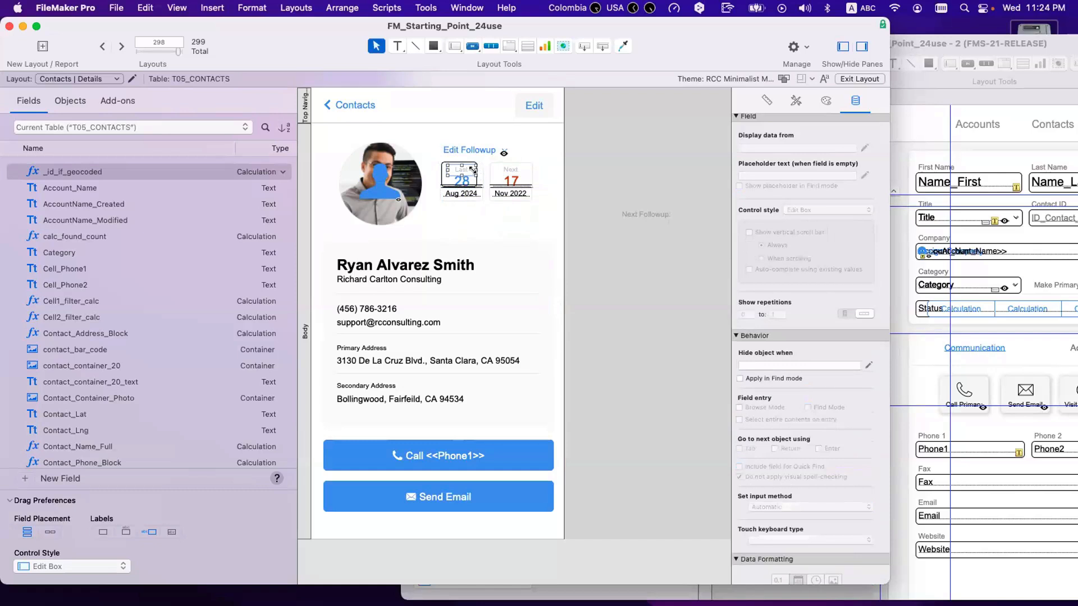
pyautogui.moveTo(483, 175); pyautogui.dragTo(459, 197)
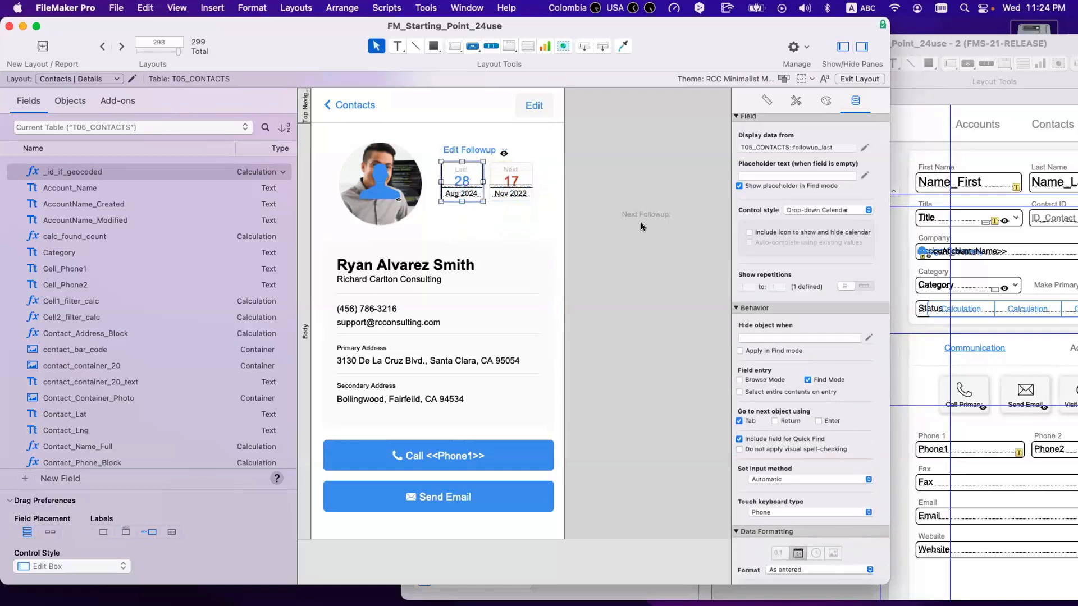
# - Bring the followup_last field to the front and fine-tune it over the Last block at about 65 by 59 pt
pyautogui.click(641, 222)
pyautogui.click(456, 190)
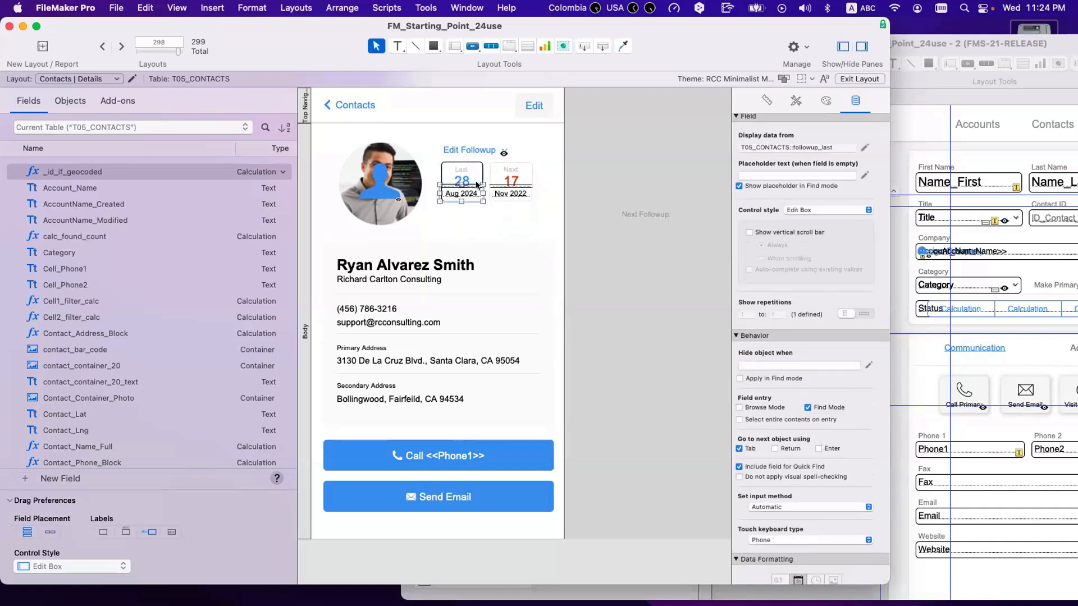
pyautogui.click(342, 8)
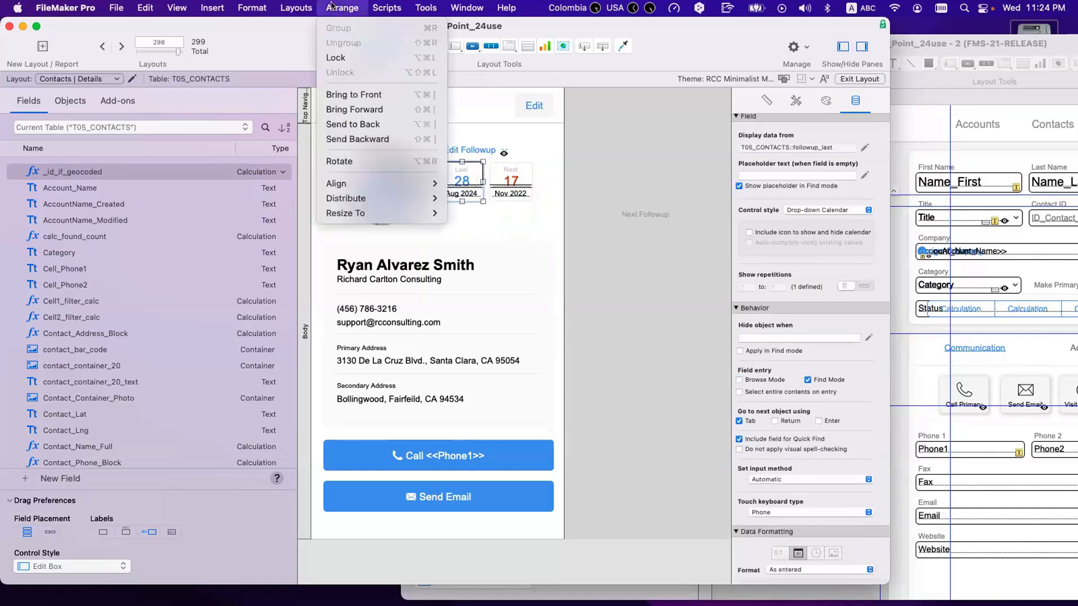
pyautogui.click(339, 89)
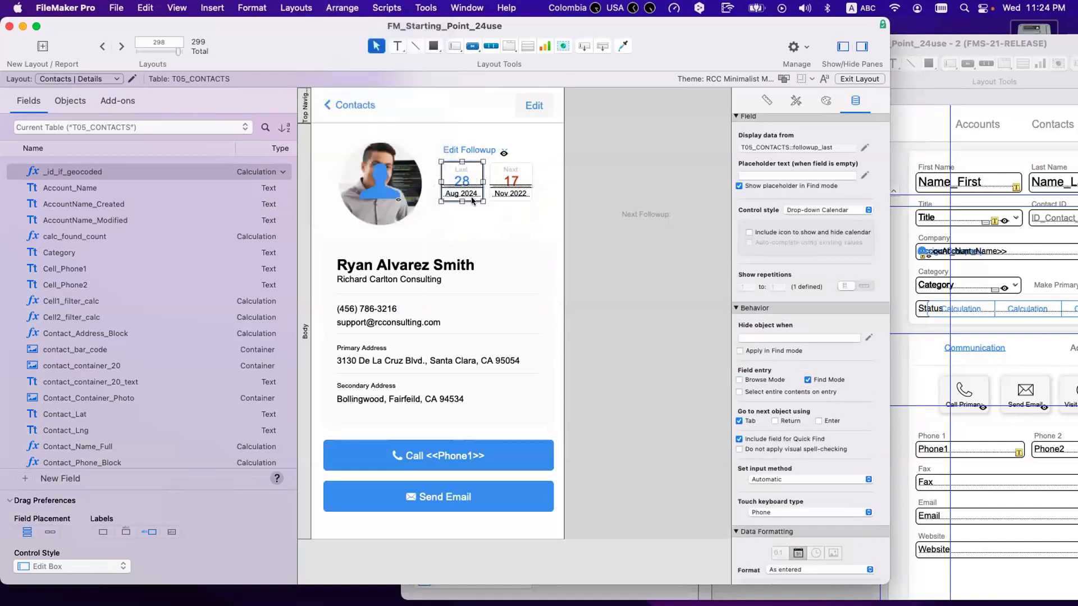
pyautogui.press('Left')
pyautogui.click(608, 234)
pyautogui.click(468, 191)
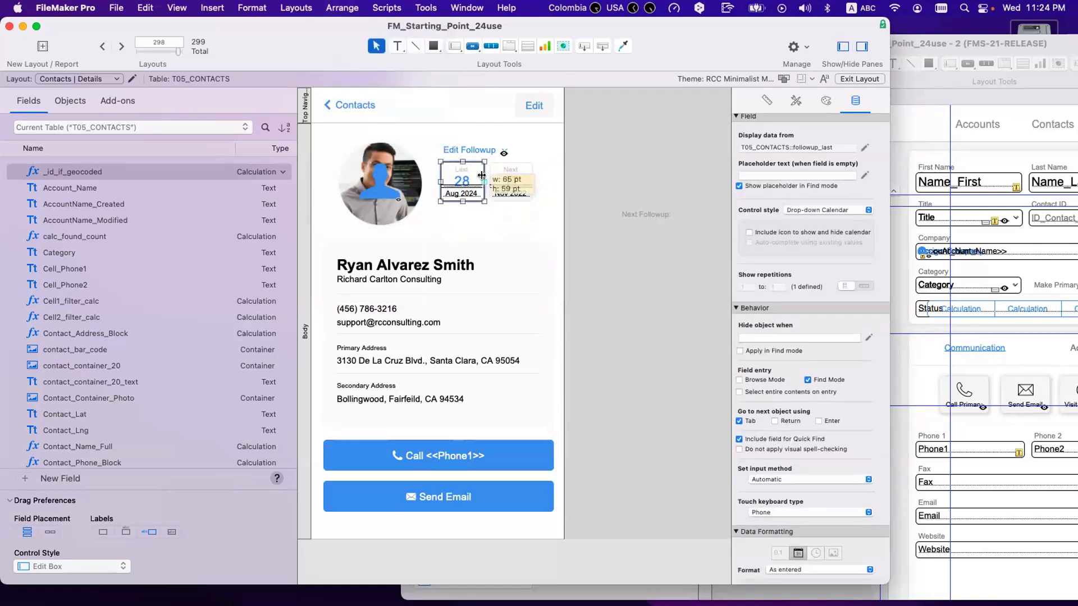
pyautogui.click(604, 233)
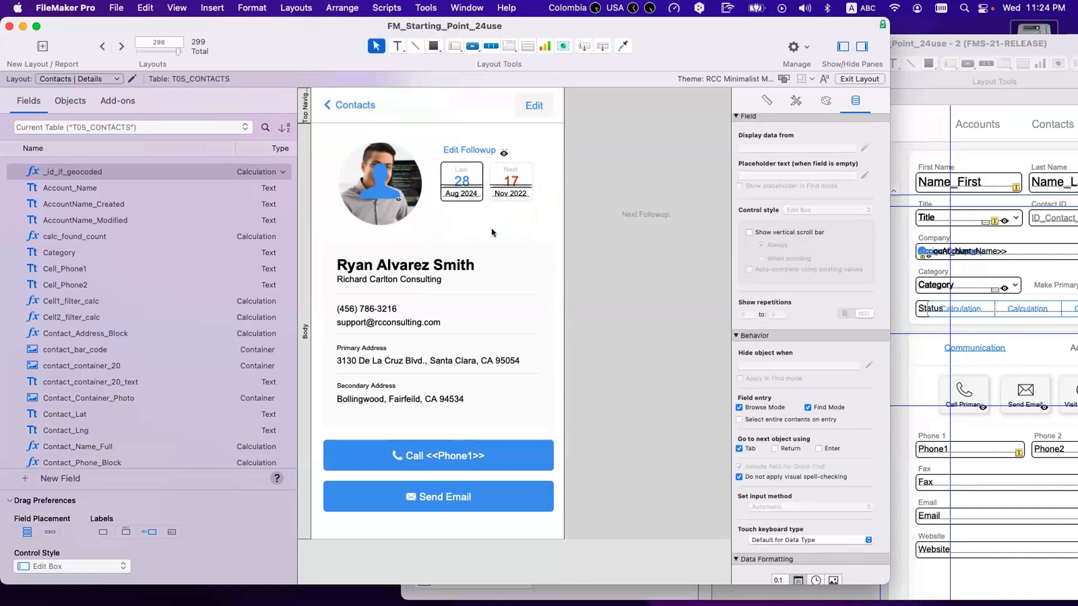
# - Allow field entry in Browse Mode for the followup_last field and test the Last block in Browse mode
pyautogui.click(464, 183)
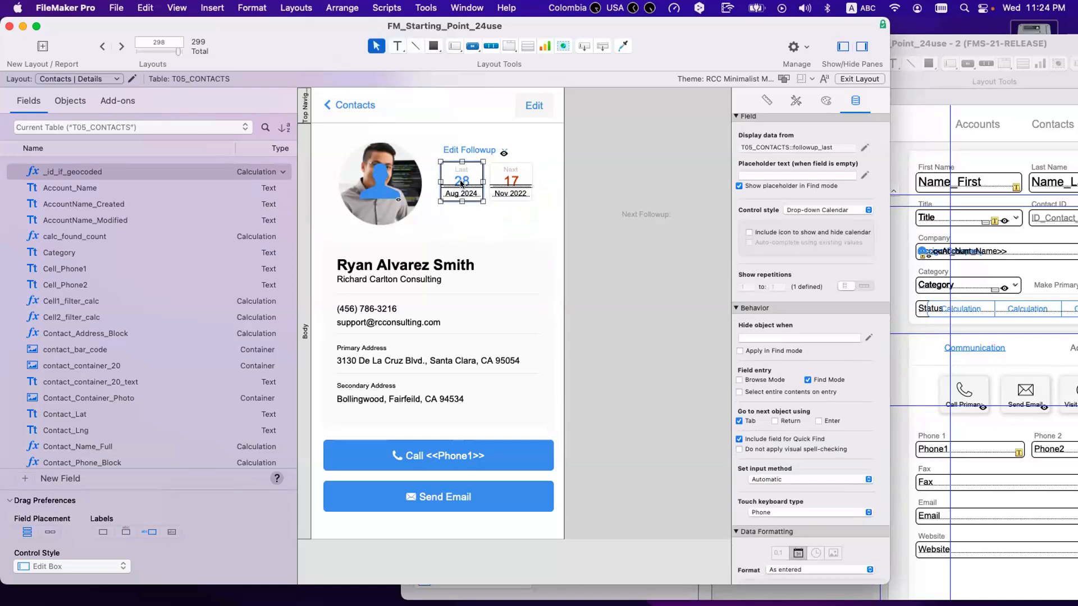
pyautogui.press('super+b')
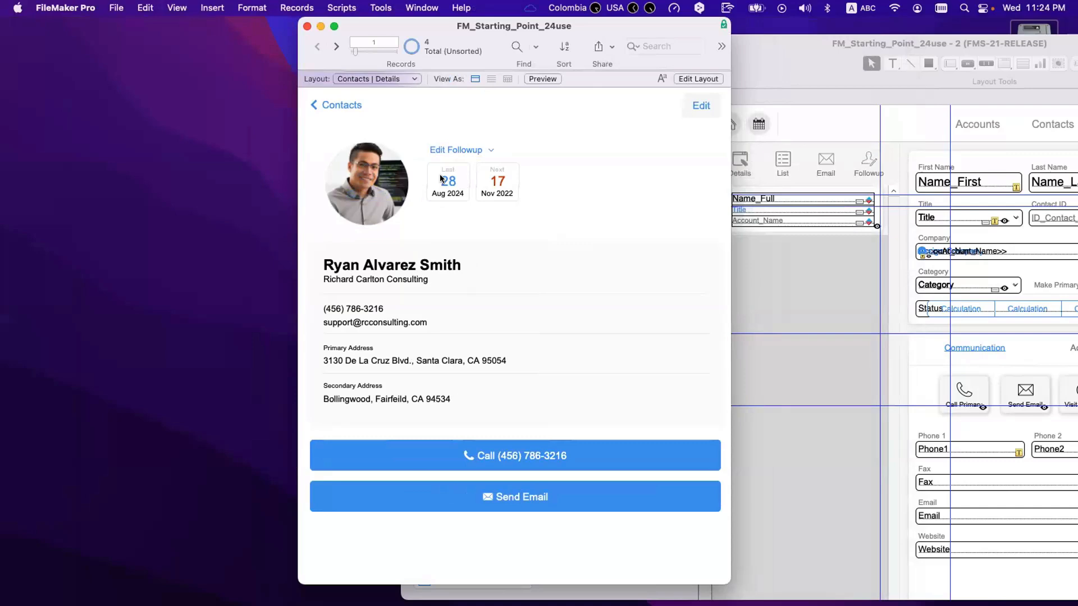
pyautogui.press('super+l')
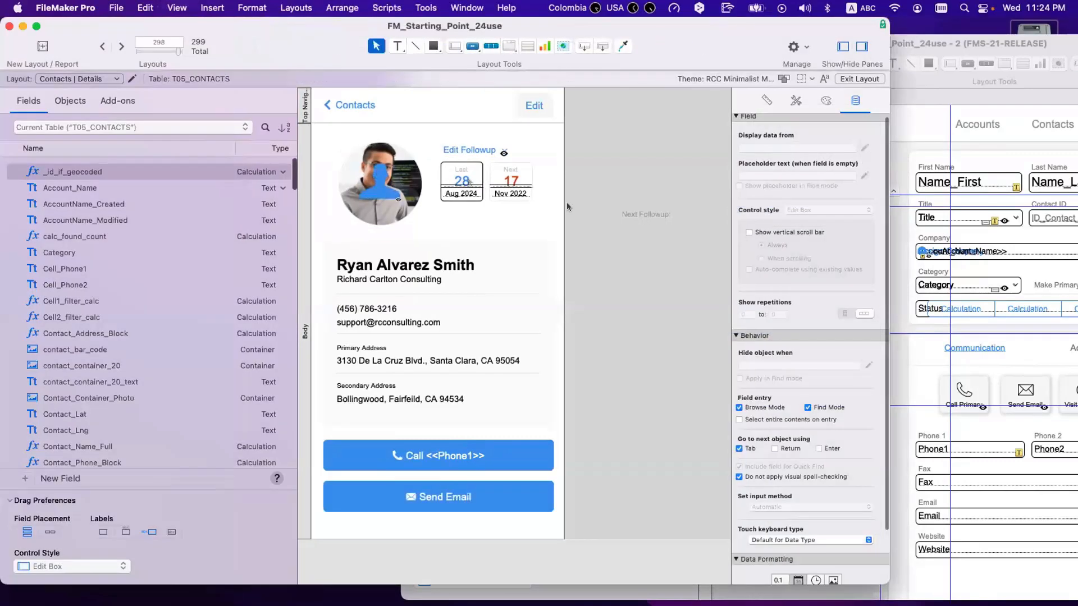
pyautogui.click(462, 181)
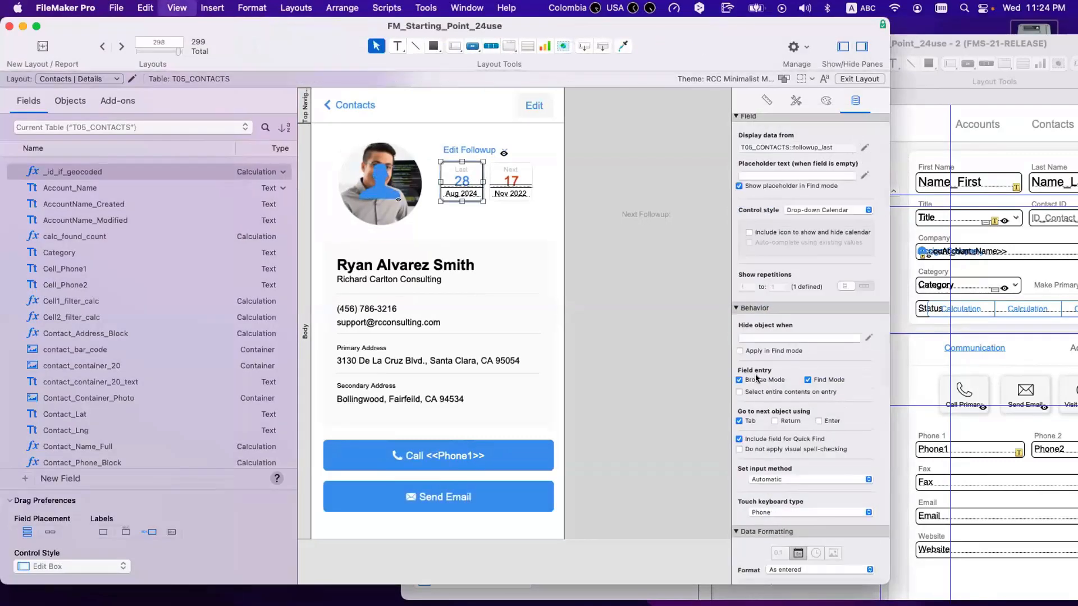
pyautogui.press('super+b')
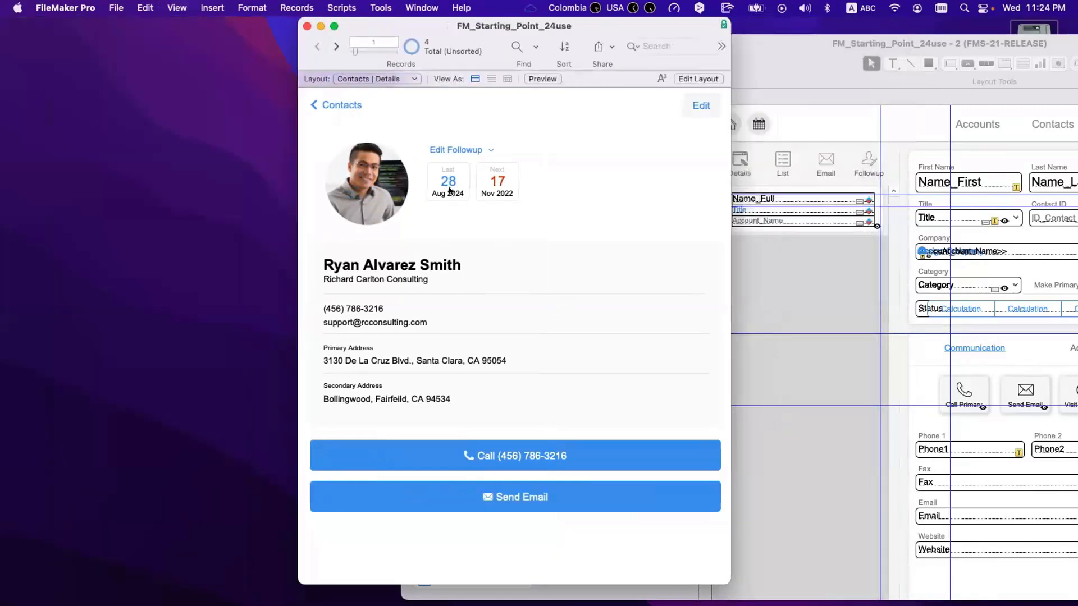
pyautogui.click(450, 191)
pyautogui.press('super+l')
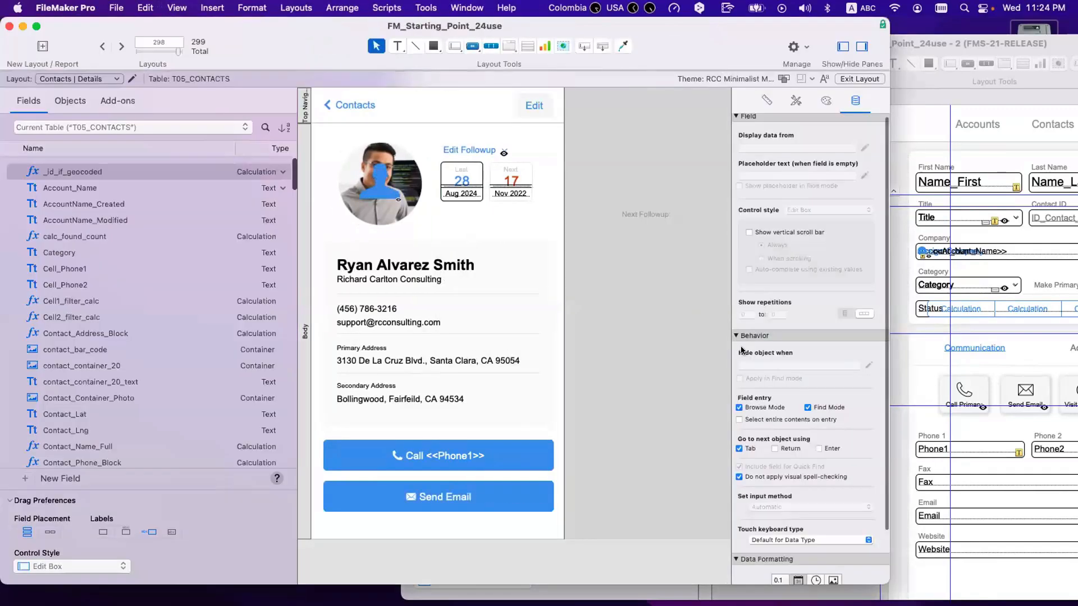
# - Try hiding the followup_last text with left padding 0 and top padding 300, and test it in Browse mode
pyautogui.click(826, 100)
pyautogui.click(748, 462)
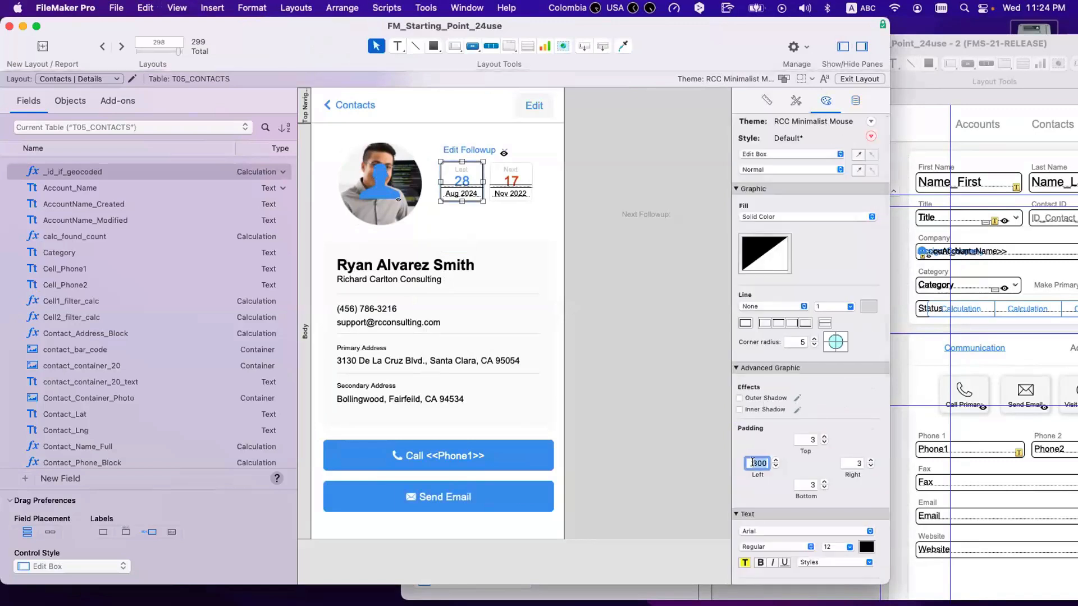
pyautogui.click(595, 373)
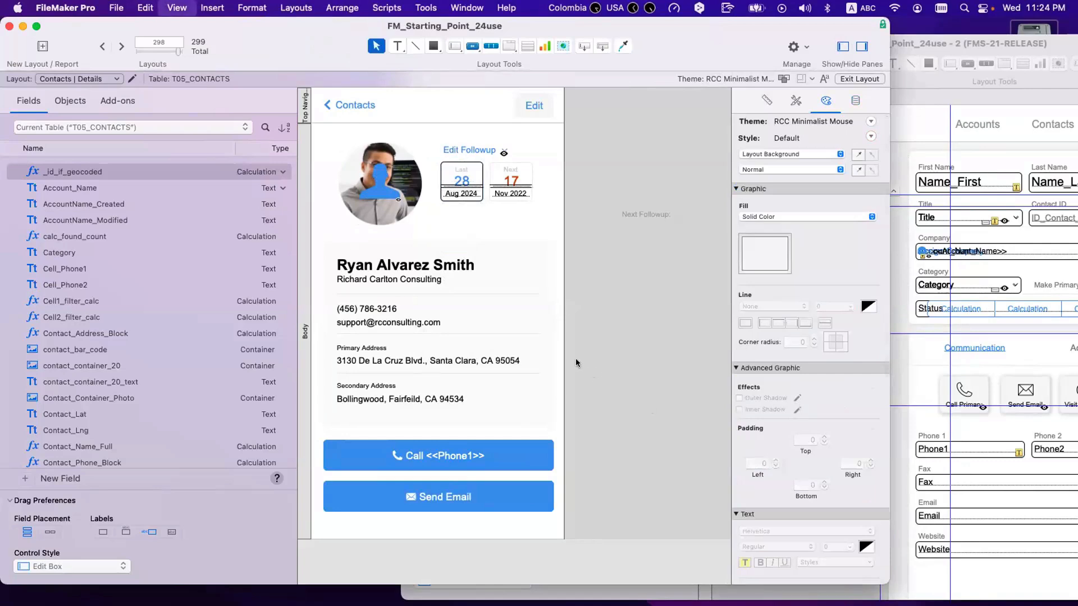
pyautogui.press('super+b')
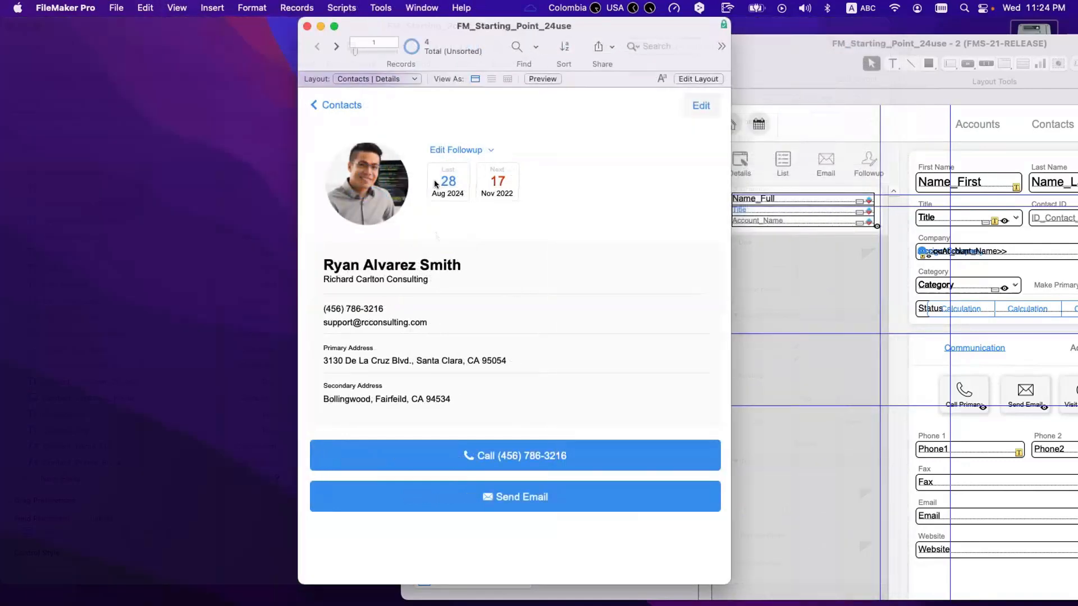
pyautogui.click(435, 184)
pyautogui.press('super+l')
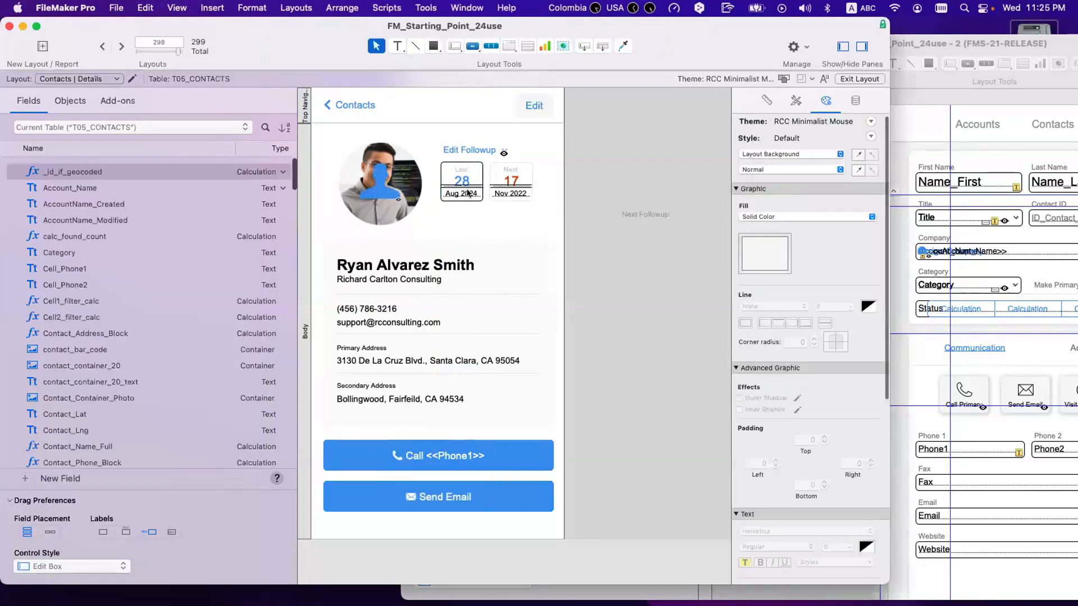
# - Set the followup_last field's top padding to 0 and left padding to 100, and test its calendar in Browse mode
pyautogui.click(468, 193)
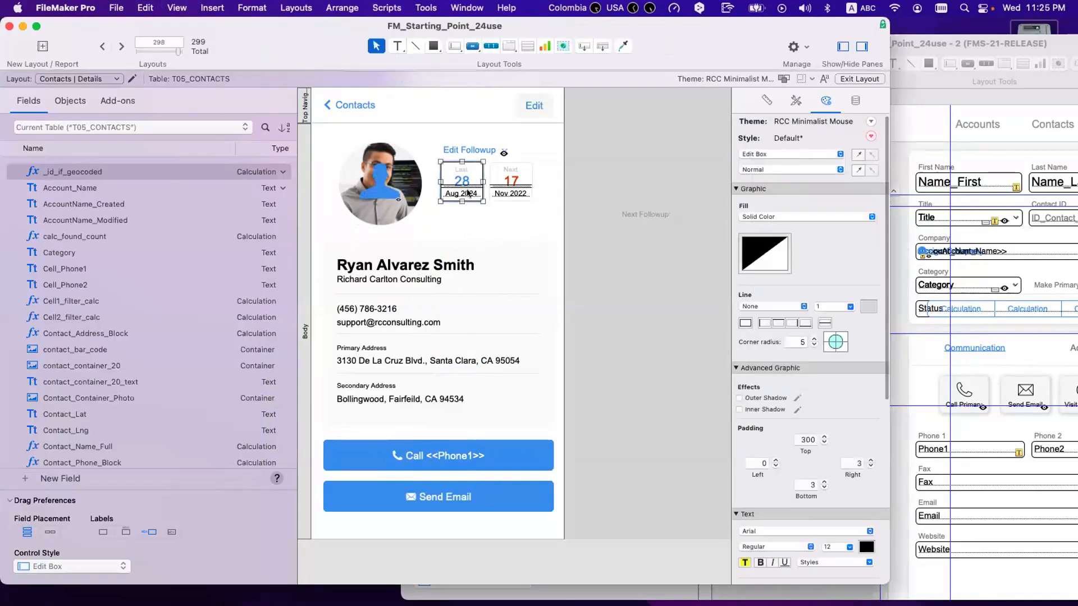
pyautogui.click(806, 439)
pyautogui.write('0')
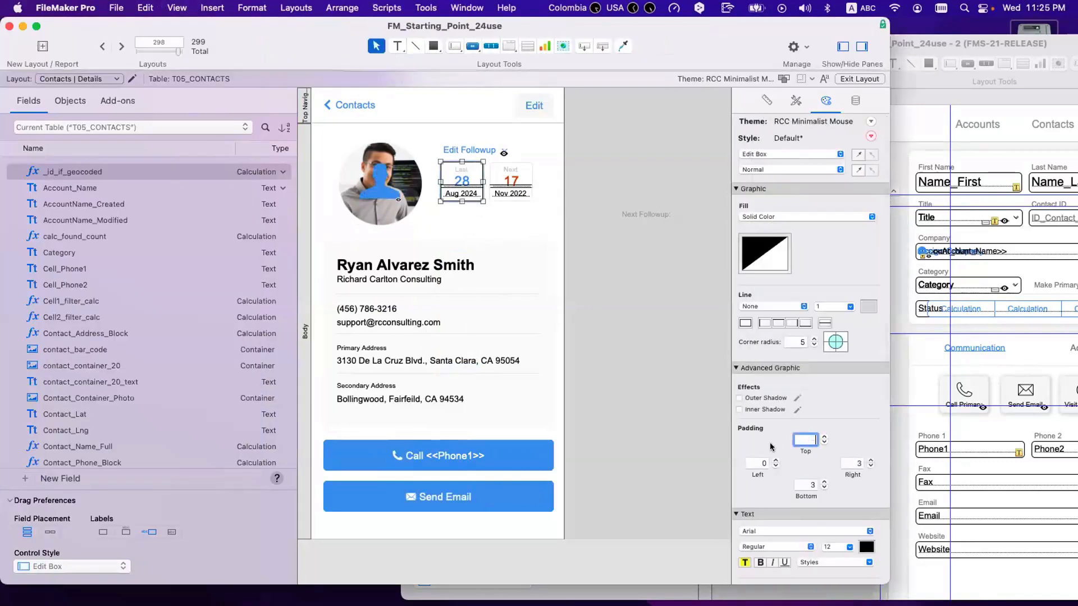
pyautogui.click(759, 462)
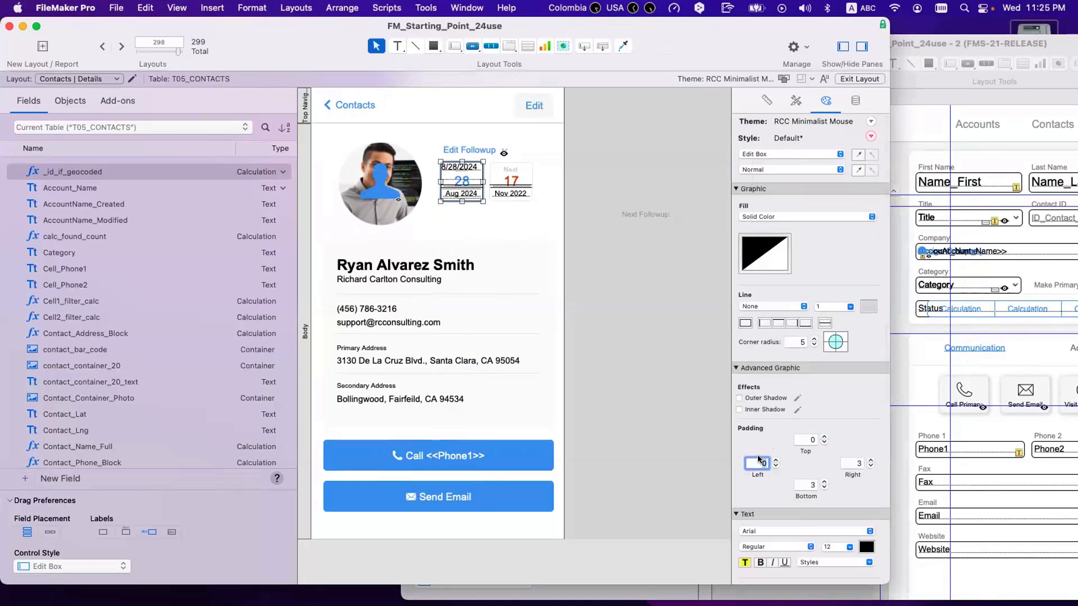
pyautogui.write('10')
pyautogui.press('Return')
pyautogui.click(572, 384)
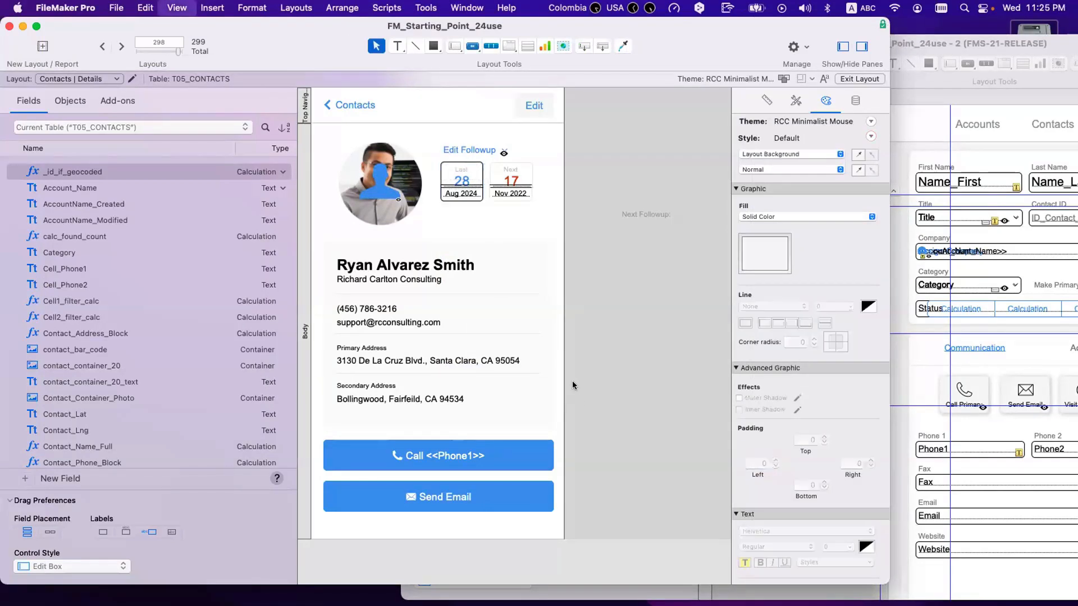
pyautogui.press('super+b')
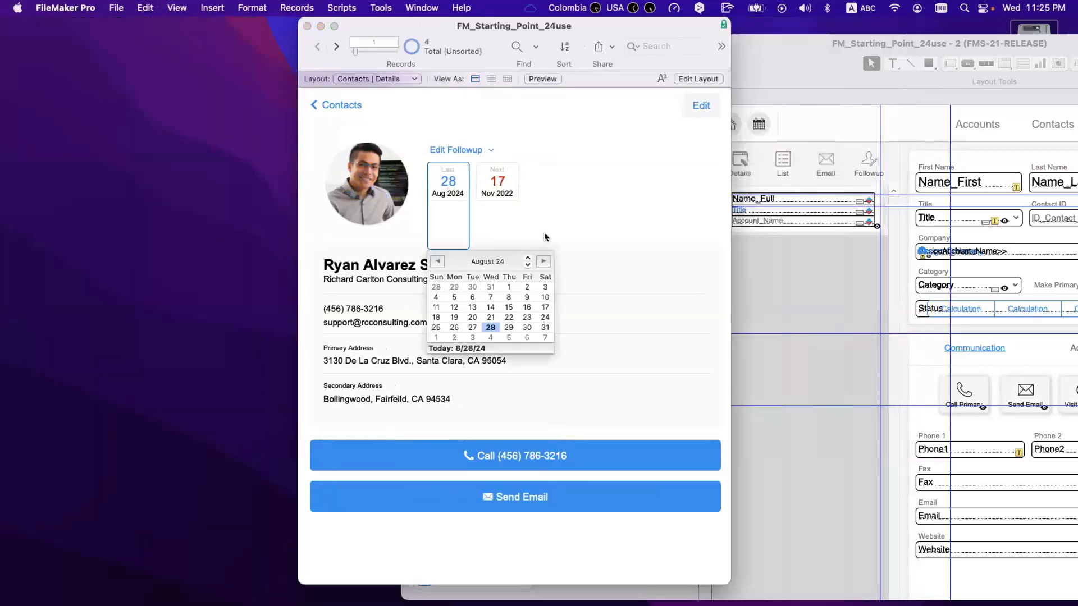
pyautogui.press('super+l')
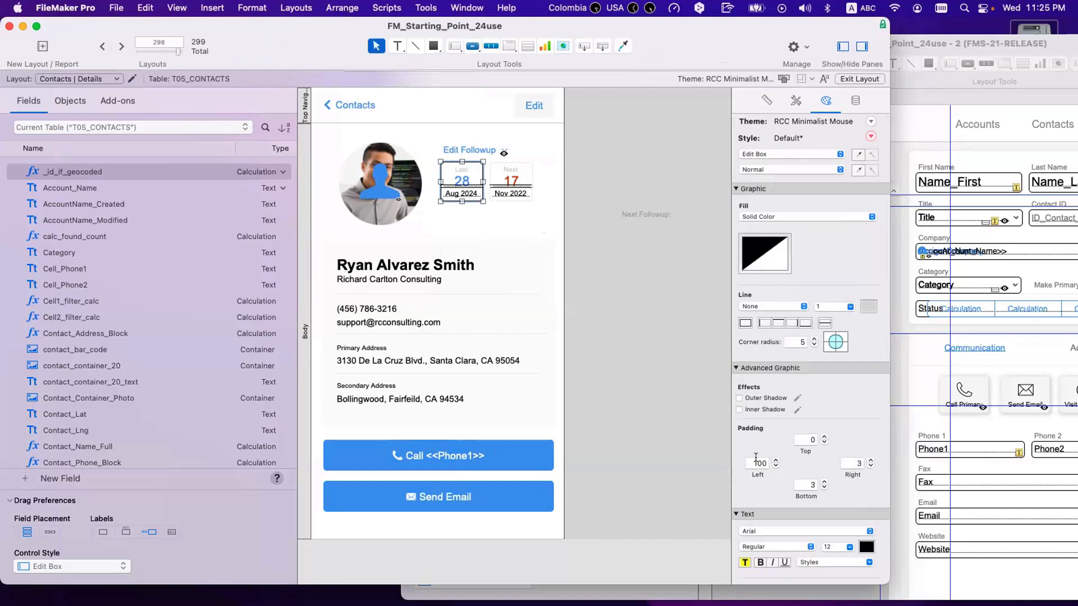
# - Try a left padding of 50 on the followup_last field and test its drop-down calendar in Browse mode
pyautogui.click(758, 464)
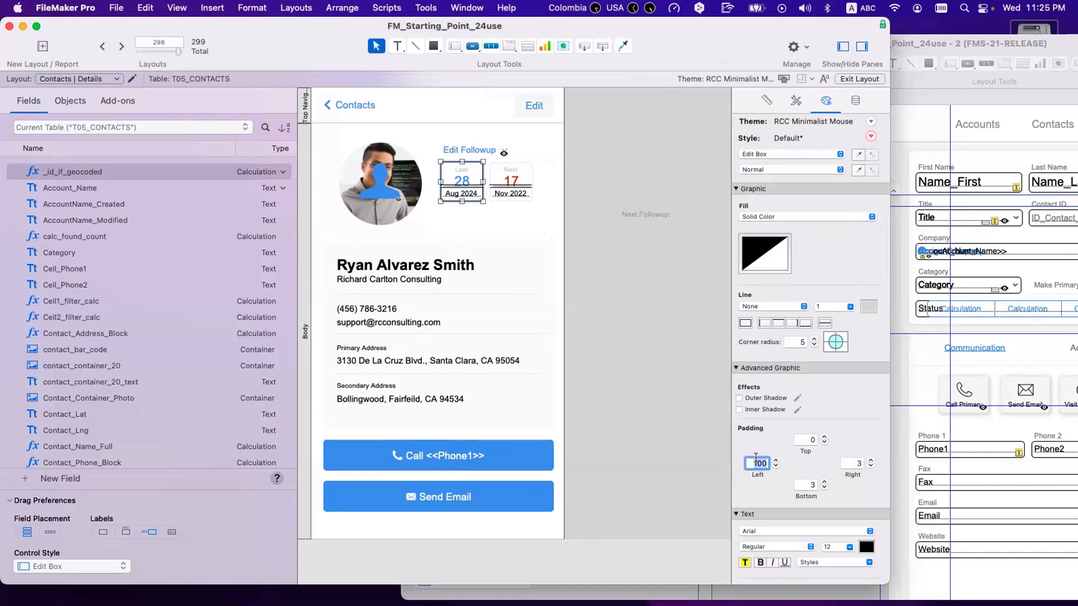
pyautogui.press('BackSpace')
pyautogui.write('50')
pyautogui.press('Return')
pyautogui.click(639, 329)
pyautogui.press('super+b')
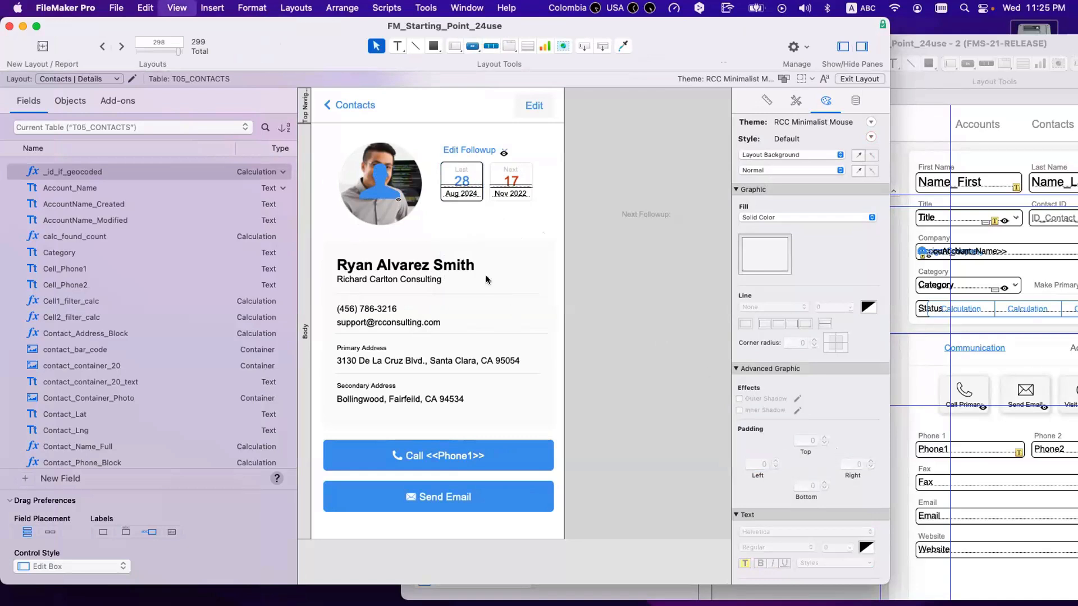
pyautogui.click(456, 192)
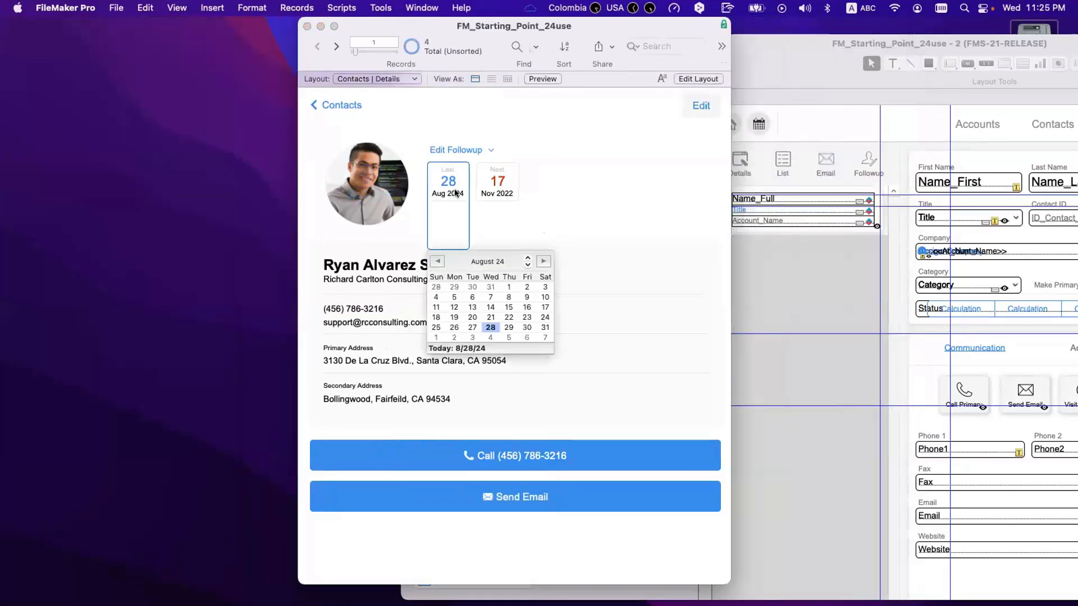
pyautogui.press('Escape')
pyautogui.press('super+l')
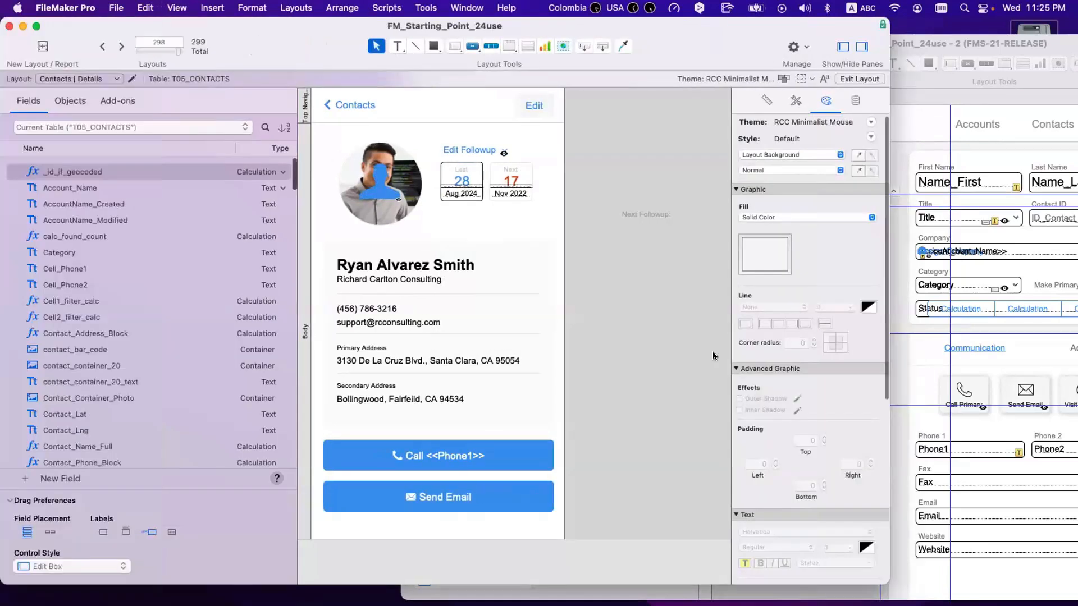
# - Set the followup_last field's left padding to 0, hide its text with right padding instead, and test the calendar in Browse mode
pyautogui.doubleClick(749, 461)
pyautogui.press('BackSpace')
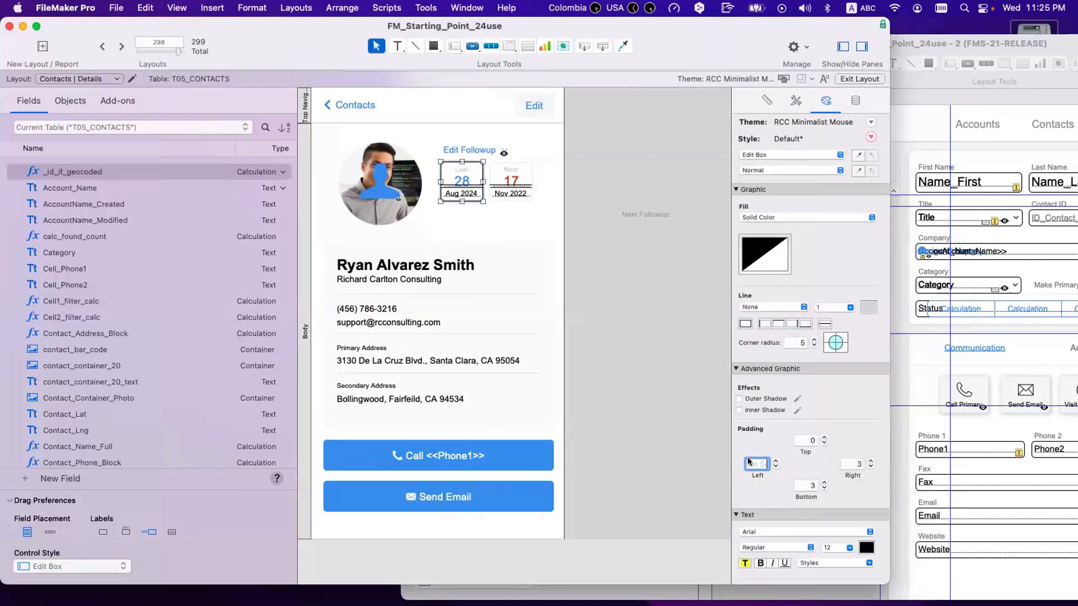
pyautogui.doubleClick(844, 460)
pyautogui.write('2')
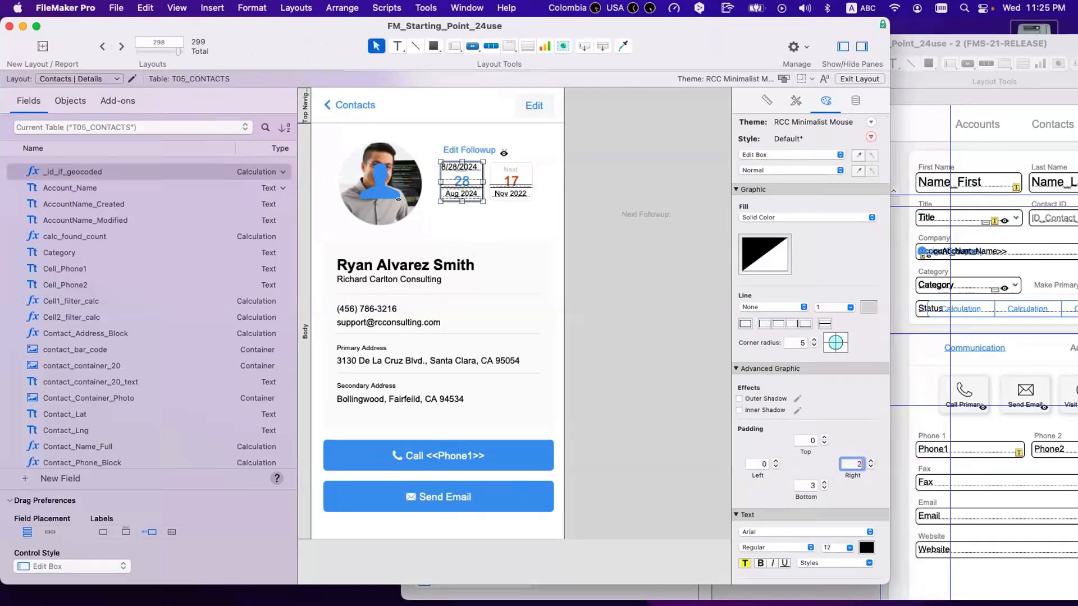
pyautogui.press('Return')
pyautogui.click(664, 358)
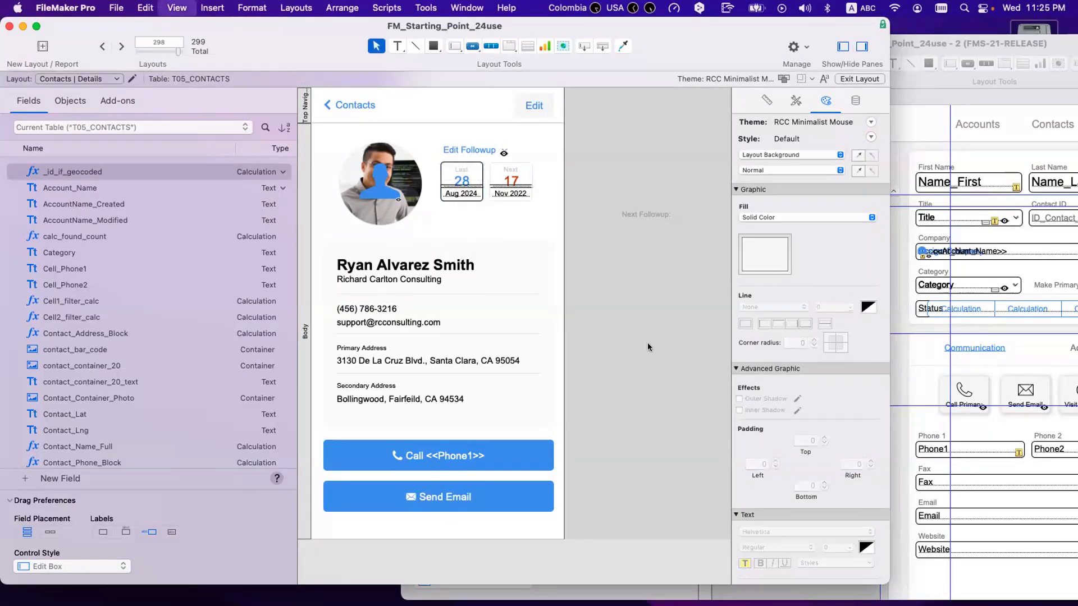
pyautogui.press('super+b')
pyautogui.click(443, 178)
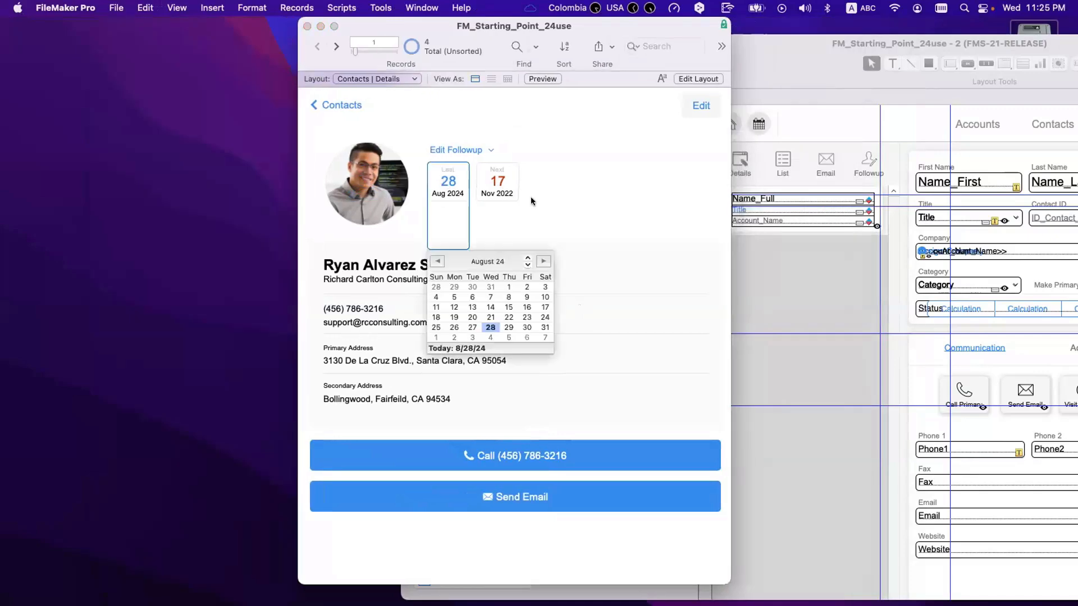
pyautogui.press('Escape')
pyautogui.press('super+l')
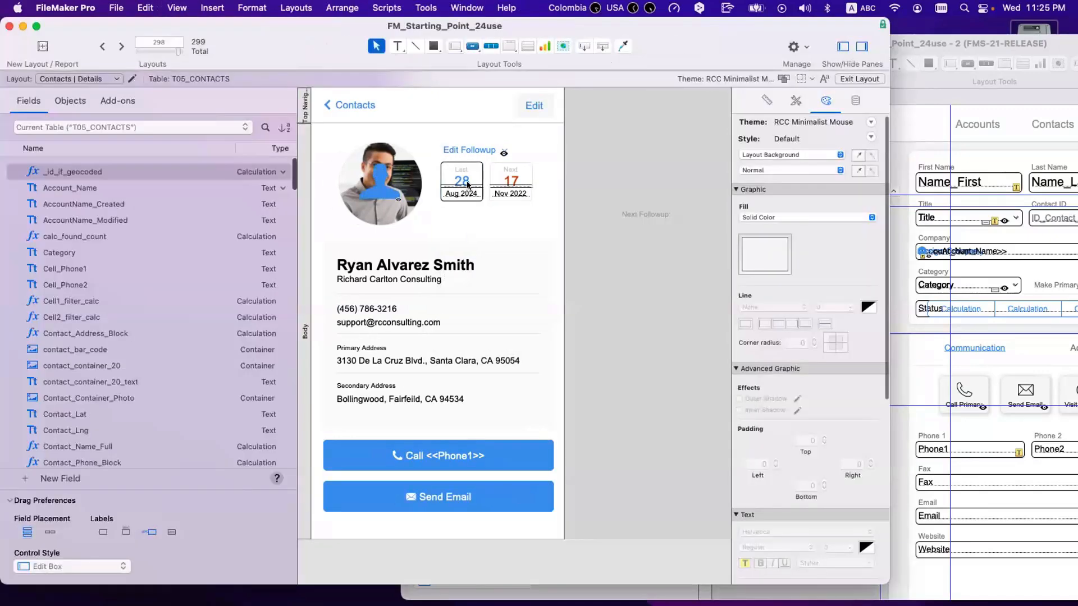
# - Set the followup_last calendar field's left padding to 200 and its right padding to 0
pyautogui.click(467, 185)
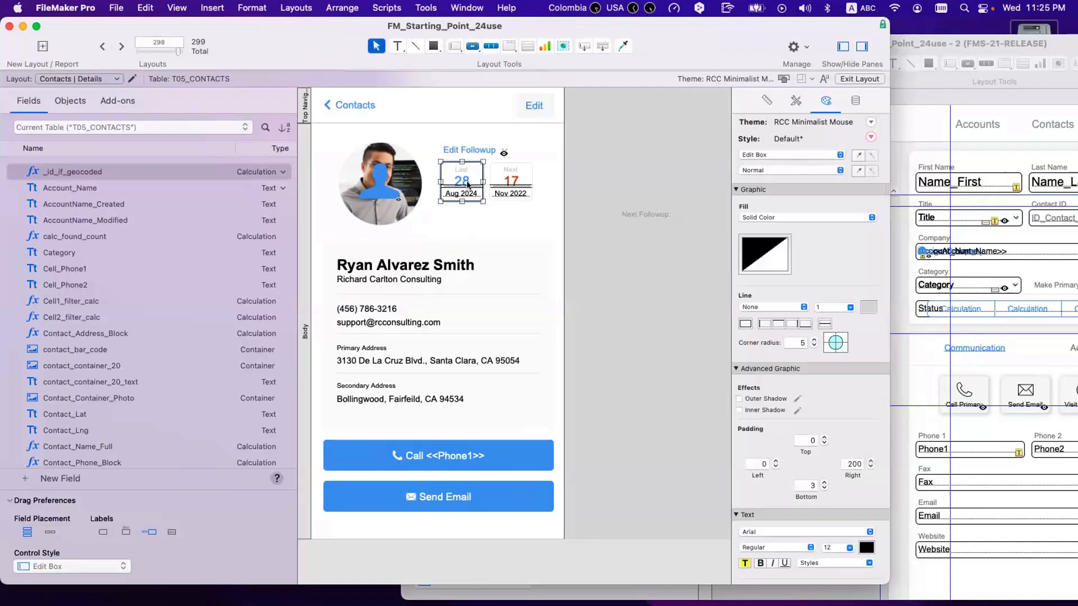
pyautogui.click(747, 463)
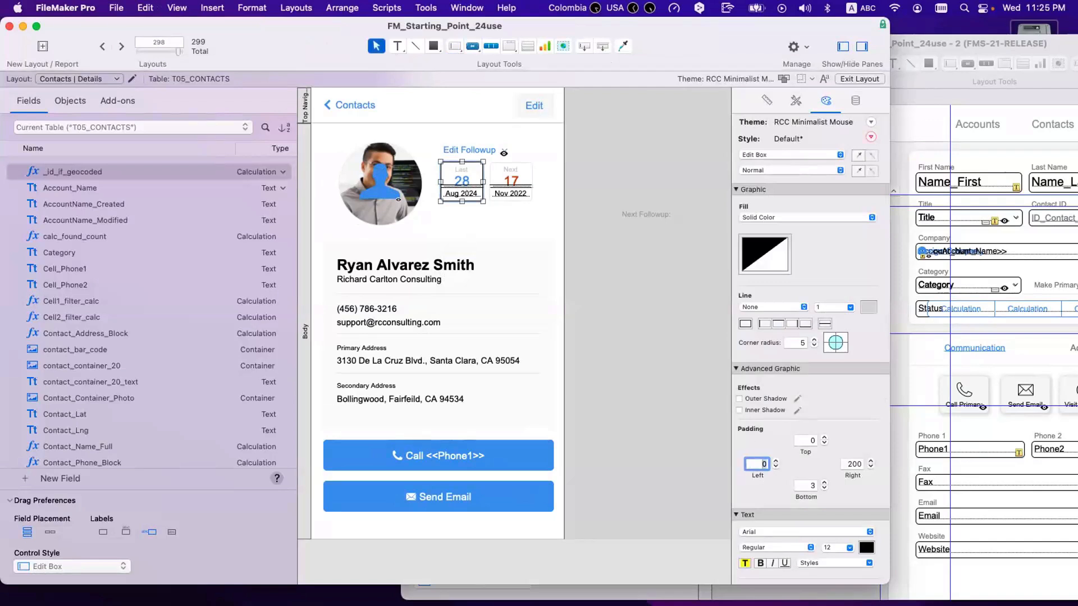
pyautogui.write('2000')
pyautogui.press('Return')
pyautogui.click(856, 464)
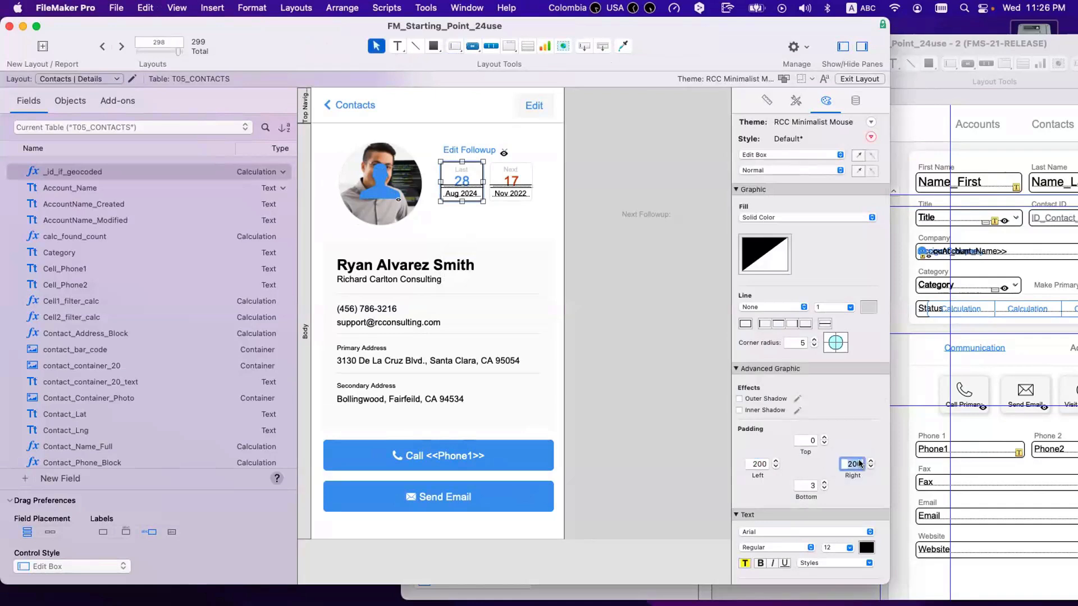
pyautogui.press('BackSpace')
# - Reduce the followup_last calendar field's font size to 1 and make its text white
pyautogui.scroll(-2, 831, 505)
pyautogui.click(834, 495)
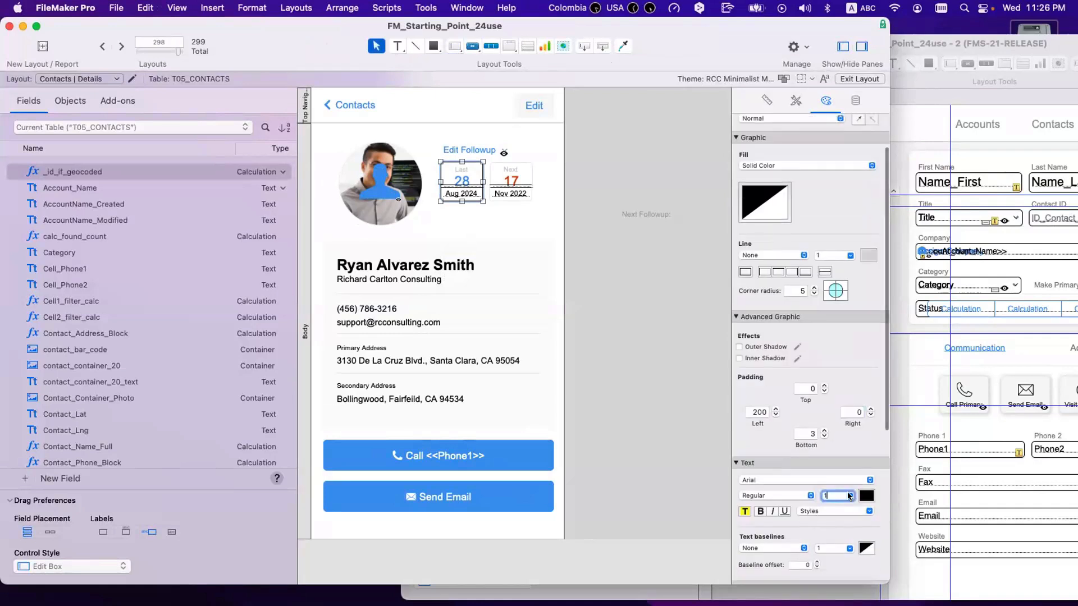
pyautogui.press('BackSpace')
pyautogui.click(866, 496)
pyautogui.click(825, 366)
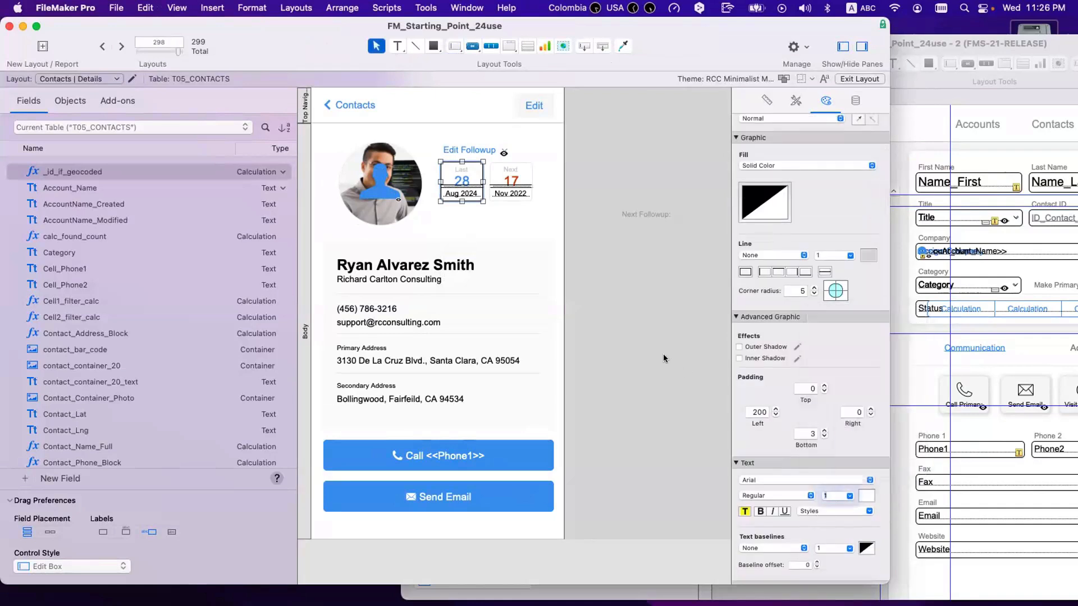
pyautogui.click(663, 354)
# - Test the Last block's drop-down calendar in Browse mode, and return to Layout mode
pyautogui.click(458, 172)
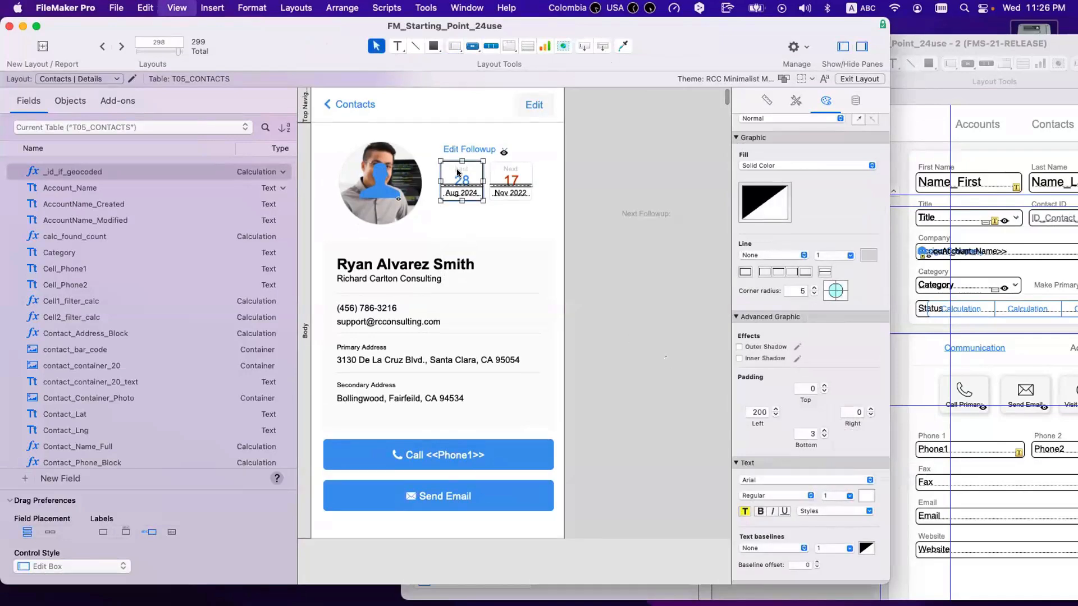
pyautogui.press('super+b')
pyautogui.click(452, 181)
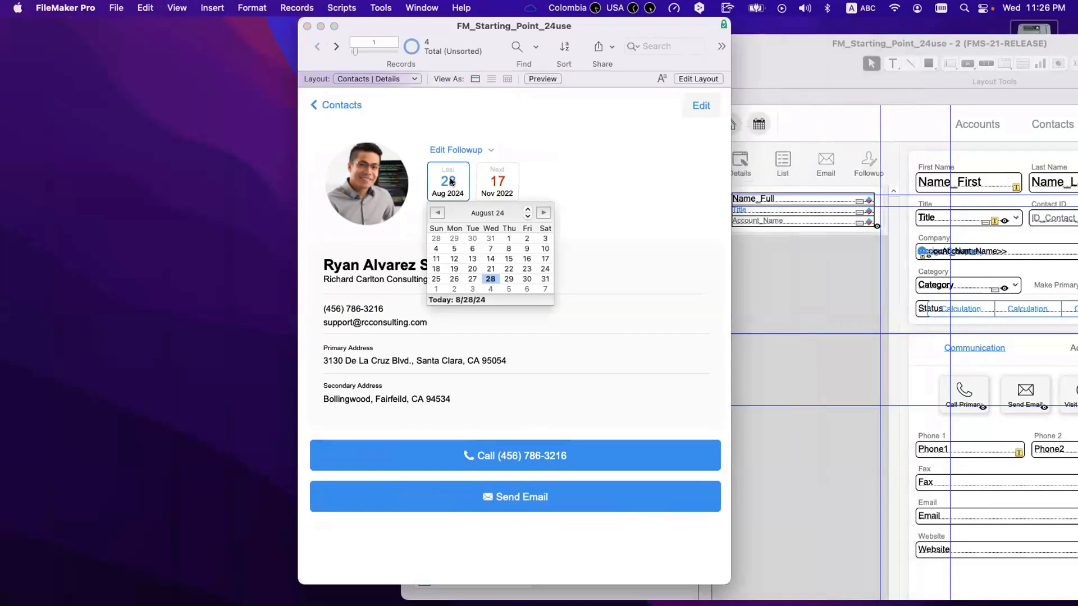
pyautogui.press('super+l')
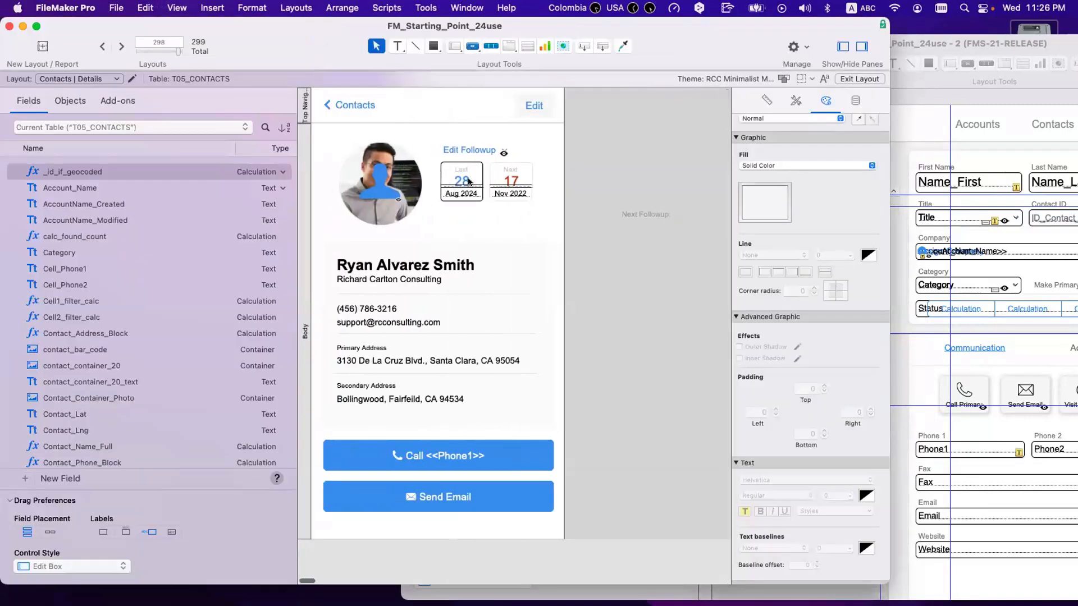
# - Recheck the calendar field's left padding and font size of 1, and test entering and leaving the Last block in Browse mode
pyautogui.click(469, 182)
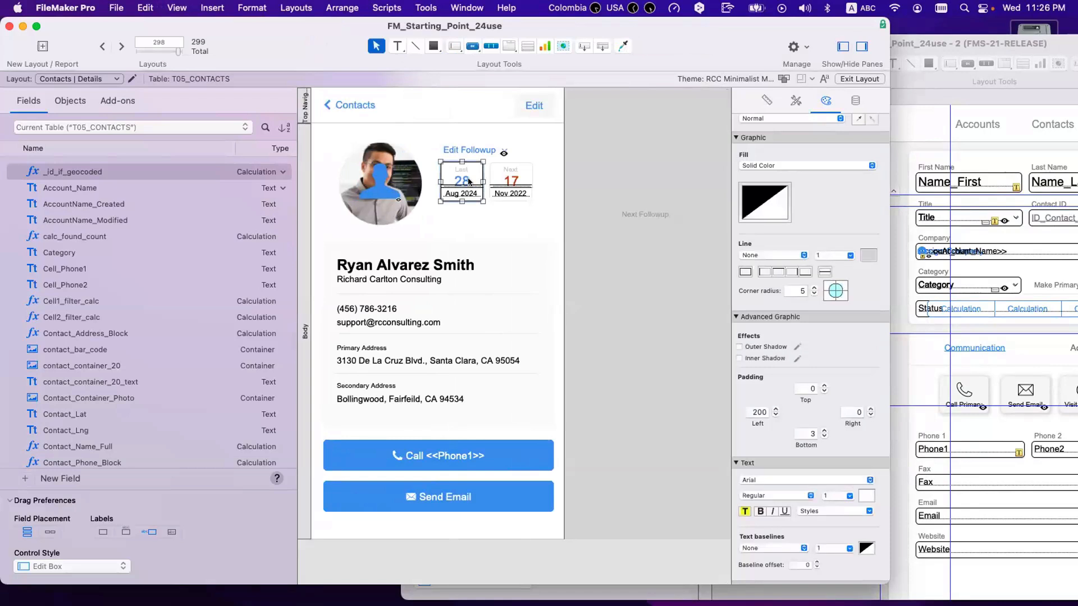
pyautogui.doubleClick(748, 412)
pyautogui.click(828, 496)
pyautogui.write('1')
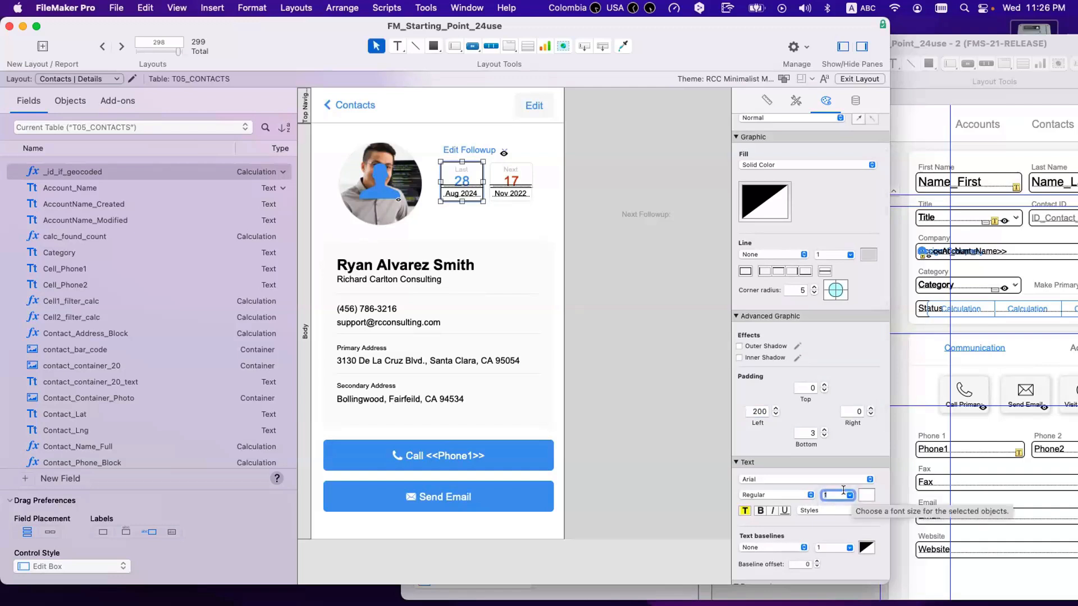
pyautogui.press('super+b')
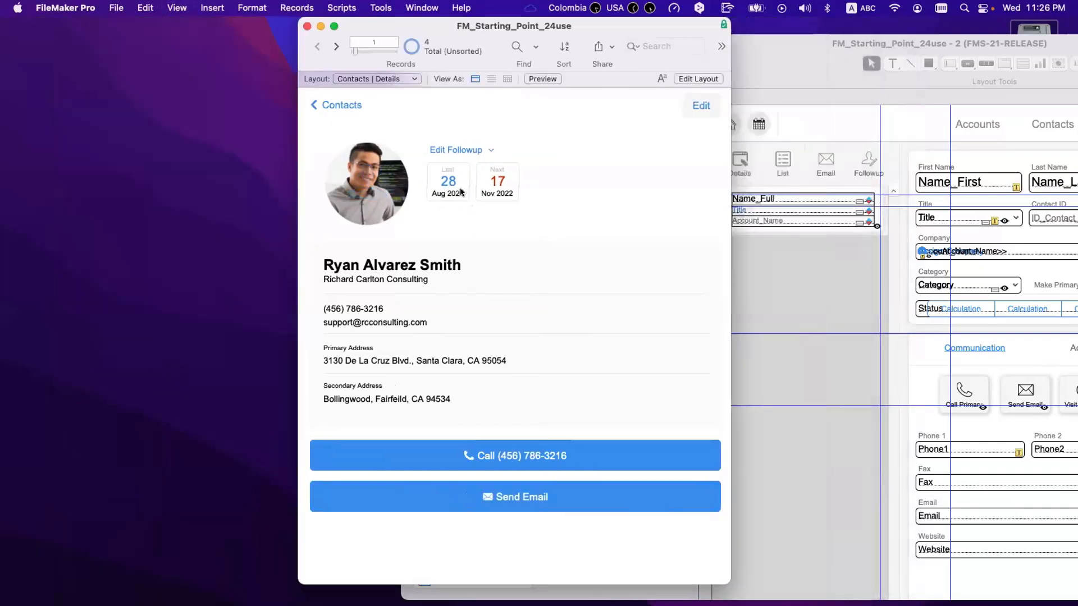
pyautogui.click(459, 185)
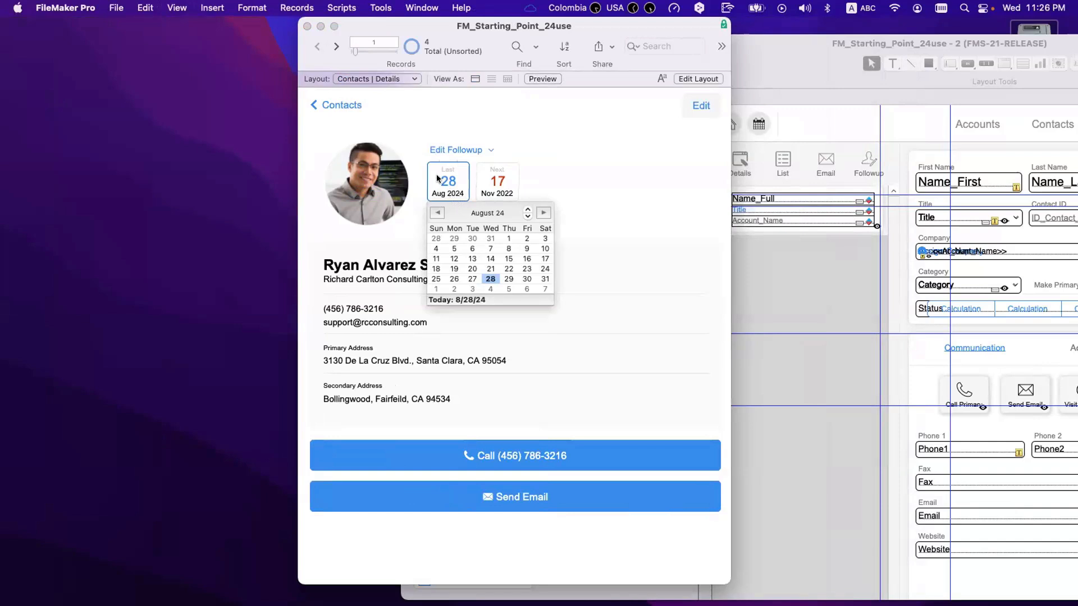
pyautogui.click(436, 173)
pyautogui.click(554, 165)
pyautogui.click(459, 185)
pyautogui.press('super+l')
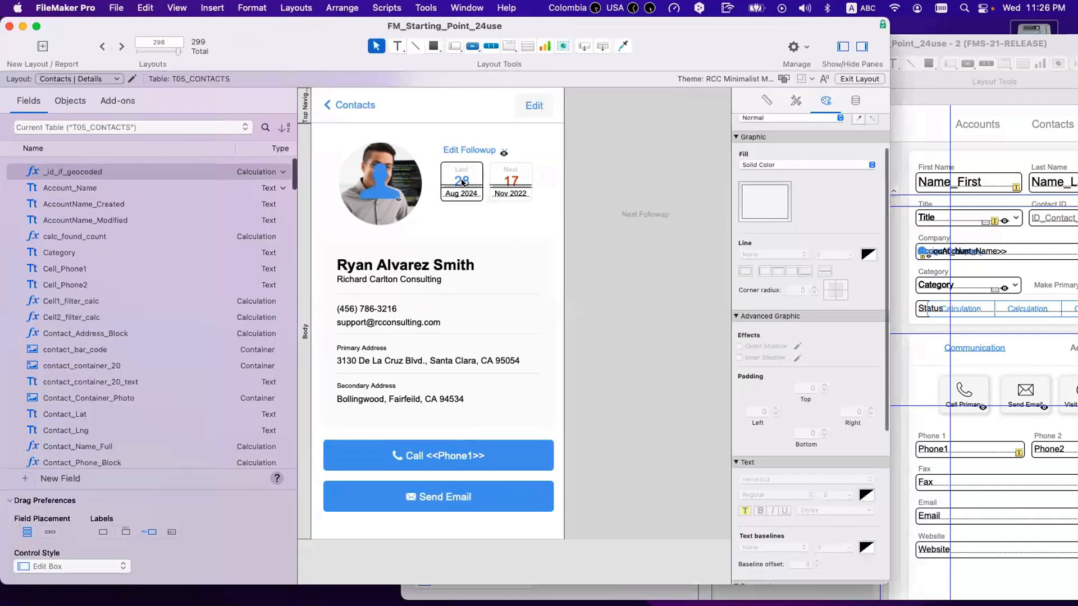
# - Duplicate the hidden calendar field, assign the copy to followup_next, and place it over the Next date block
pyautogui.doubleClick(469, 183)
pyautogui.scroll(-2, 547, 447)
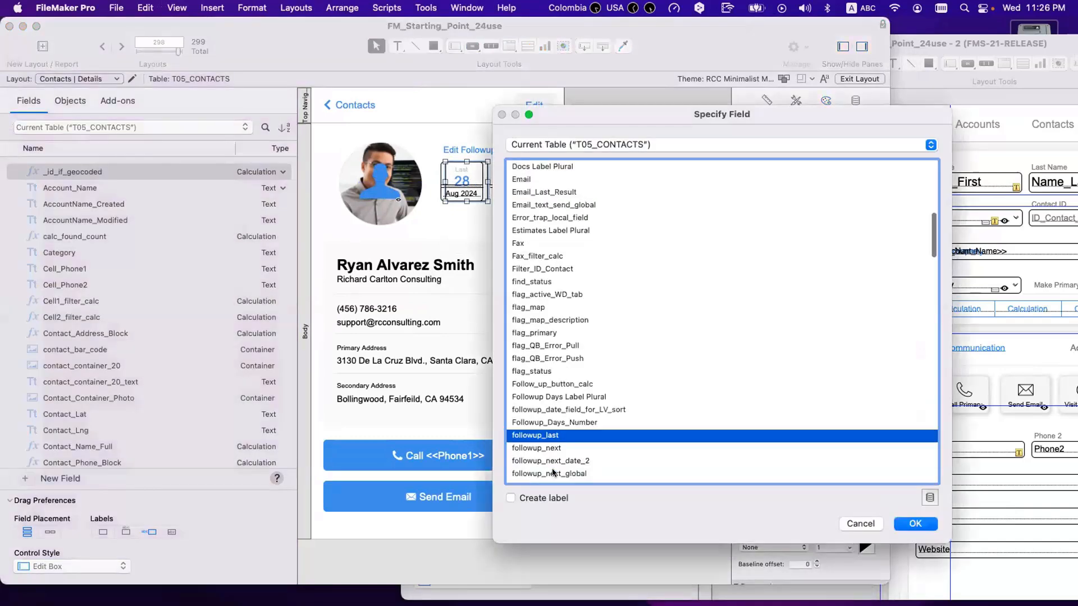
pyautogui.click(548, 443)
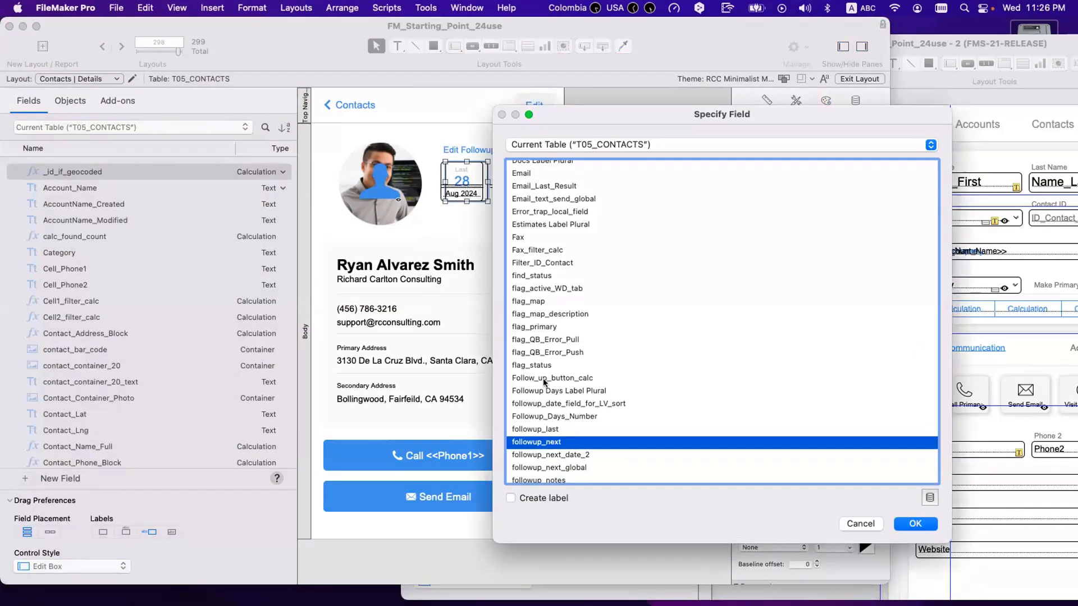
pyautogui.doubleClick(549, 442)
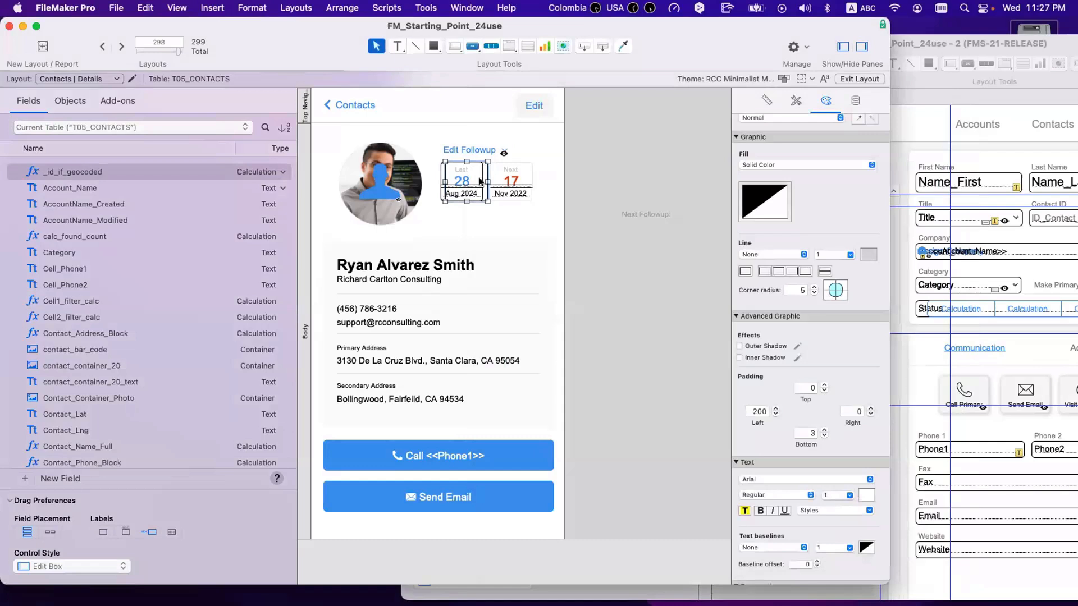
pyautogui.moveTo(467, 179); pyautogui.dragTo(513, 180)
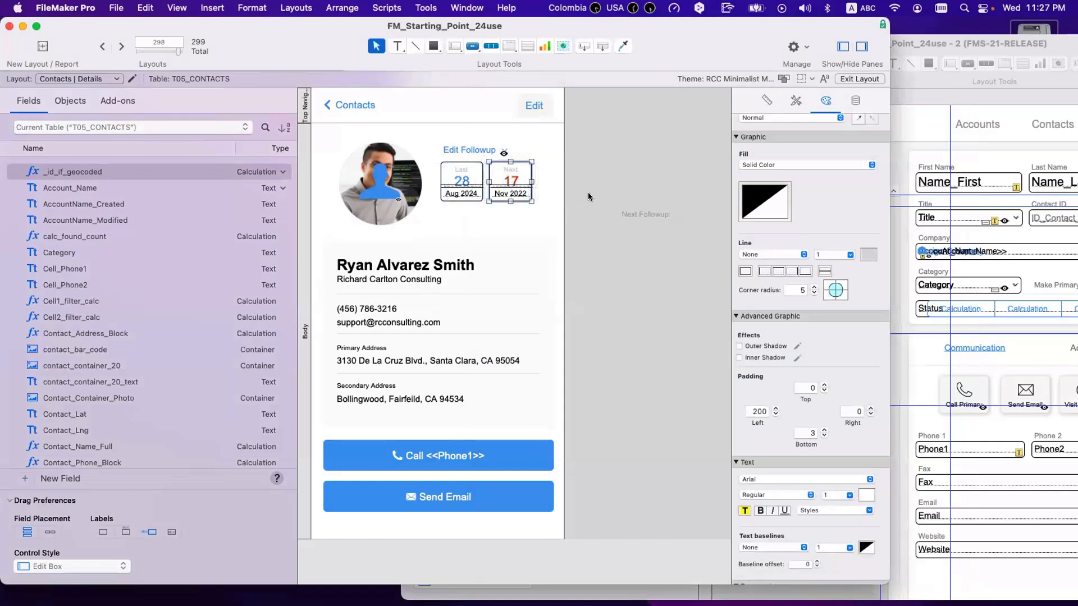
# - Select the overlay field and label on the Next block, and preview both date blocks in Browse mode
pyautogui.click(568, 203)
pyautogui.moveTo(584, 211); pyautogui.dragTo(480, 159)
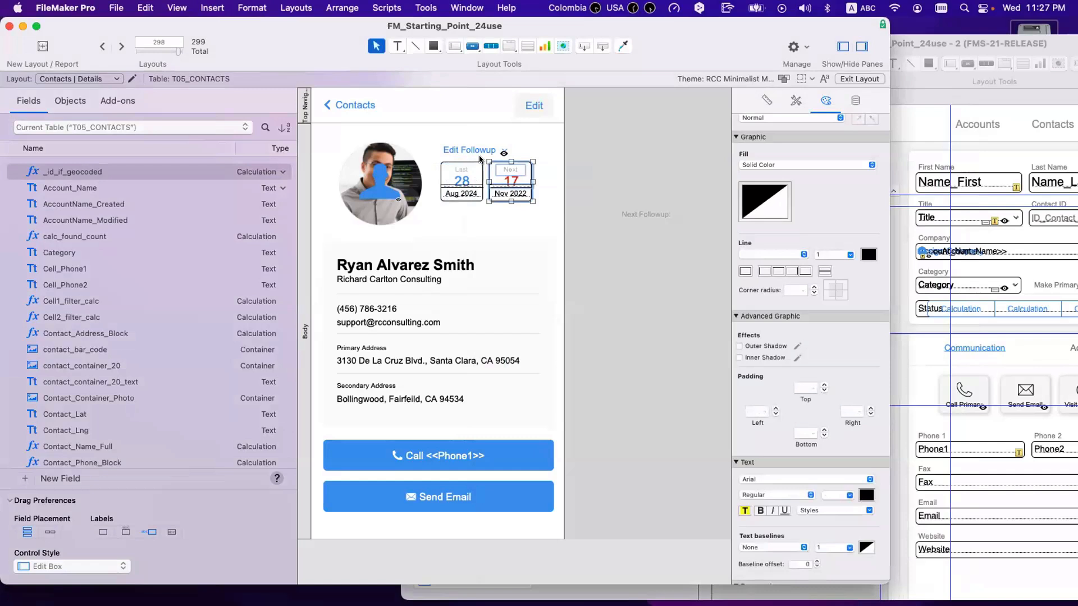
pyautogui.press('super+b')
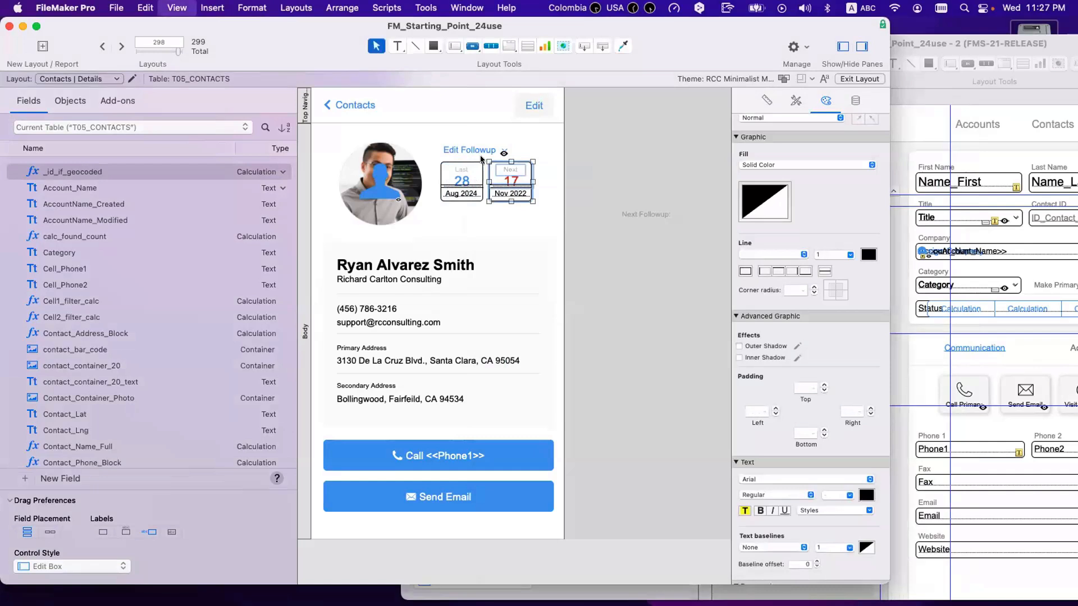
pyautogui.press('super+b')
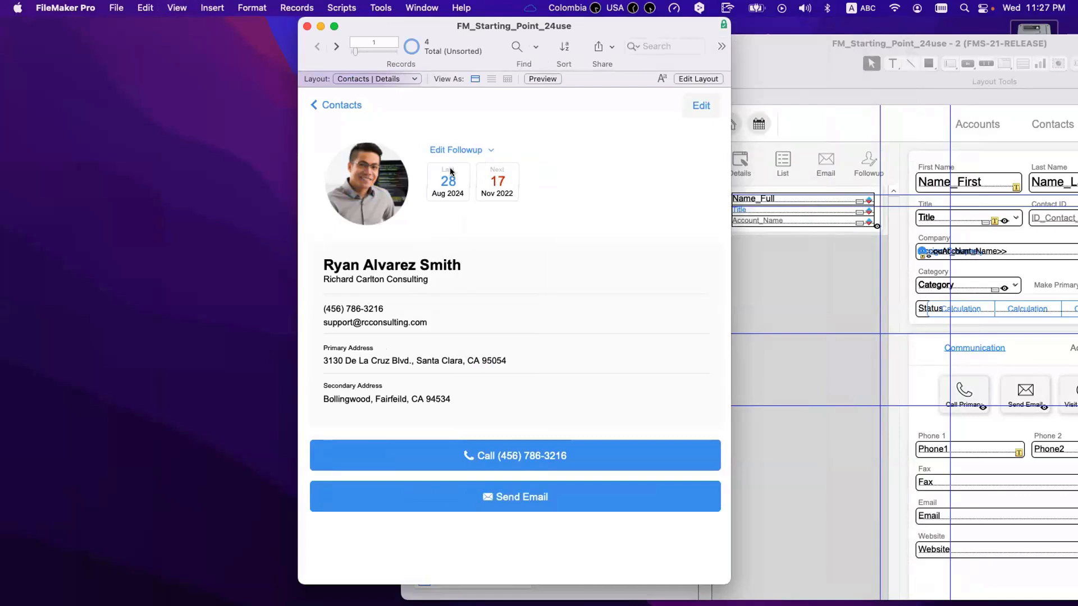
pyautogui.press('super+l')
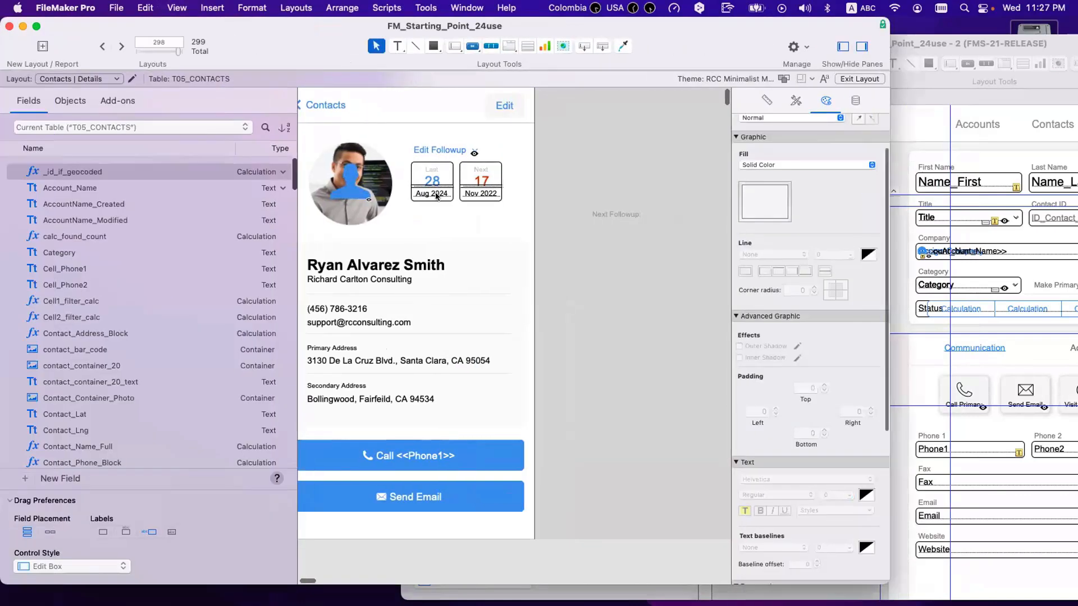
# - Hide the followup_last drop-down calendar object in the layout editor and move the "Last" label outside the layout's edge
pyautogui.click(436, 196)
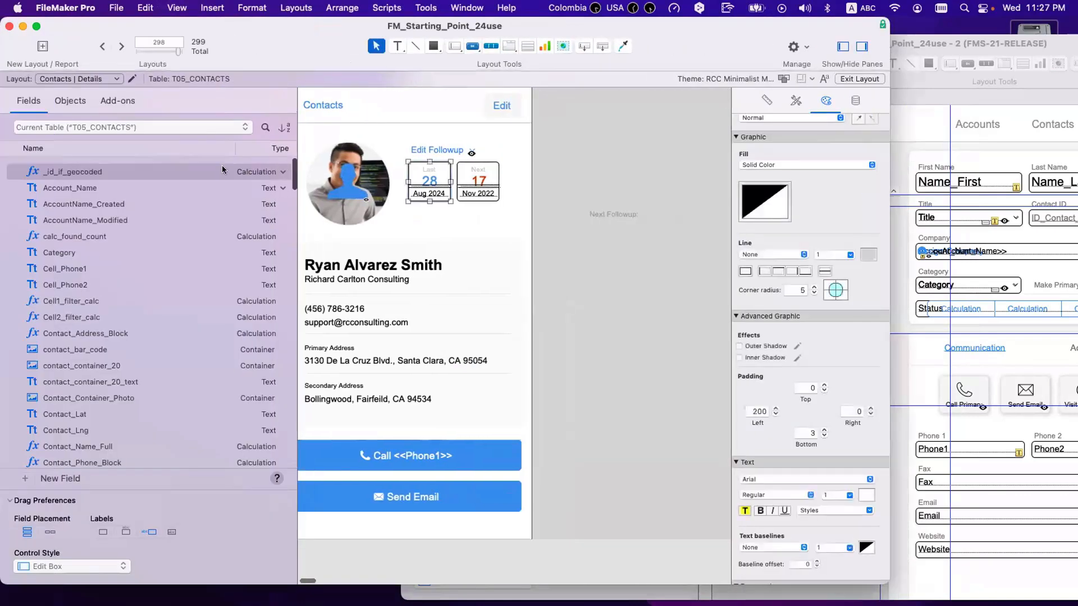
pyautogui.click(69, 100)
pyautogui.click(285, 172)
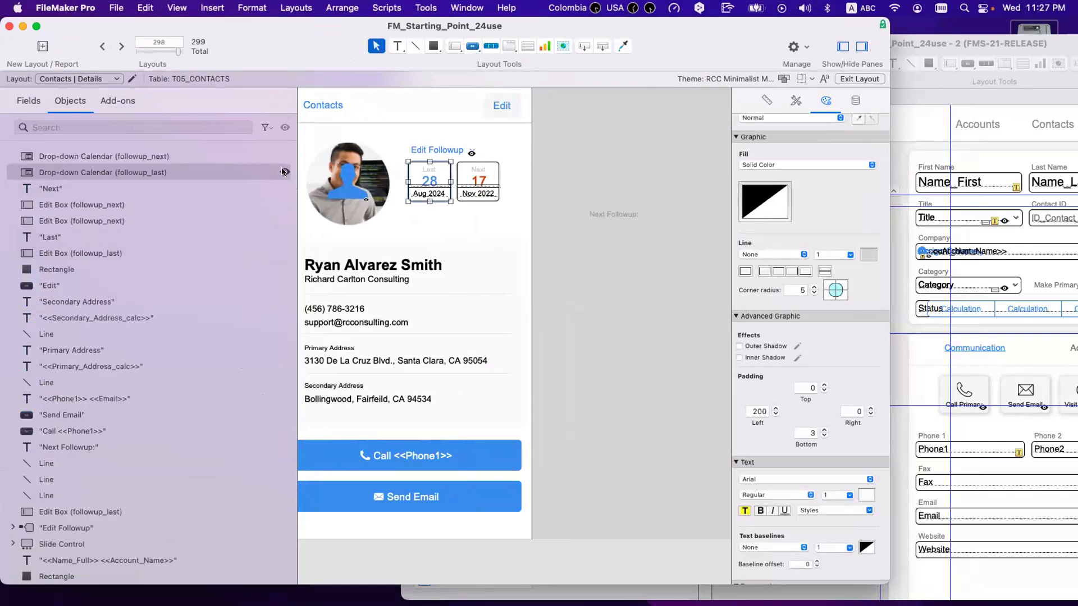
pyautogui.click(424, 184)
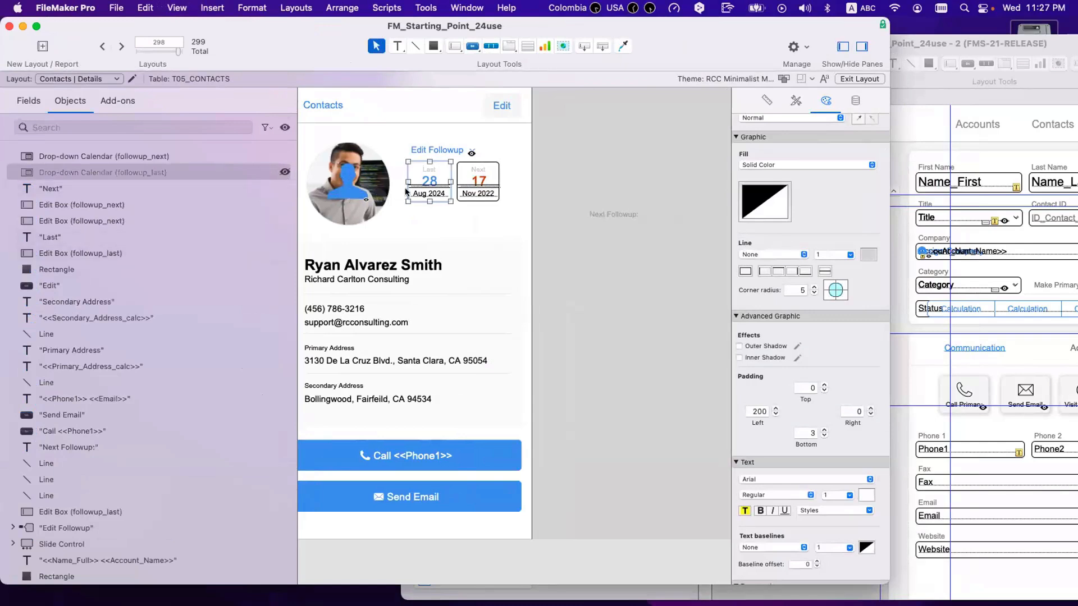
pyautogui.click(431, 170)
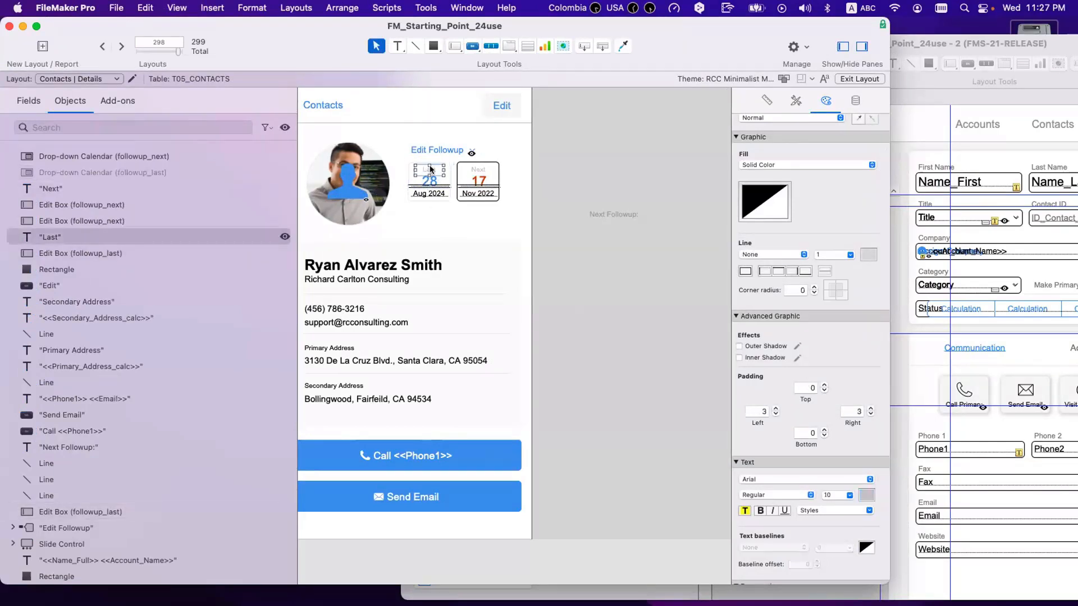
pyautogui.moveTo(428, 168); pyautogui.dragTo(558, 168)
# - Duplicate the Last block's day field just below the date blocks, keeping followup_last as its data source
pyautogui.click(422, 176)
pyautogui.moveTo(422, 178); pyautogui.dragTo(456, 216)
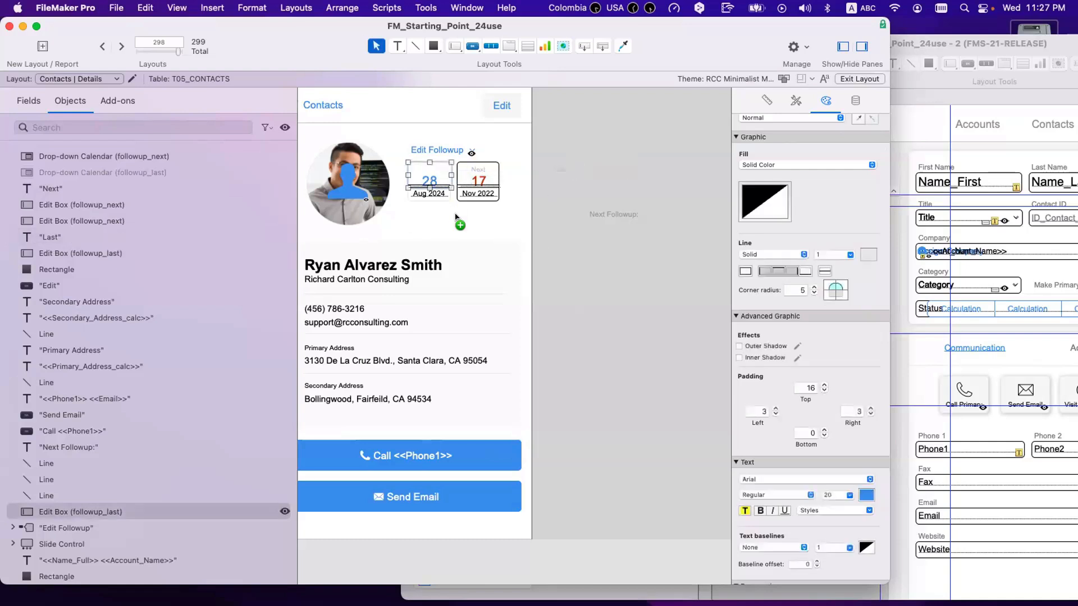
pyautogui.doubleClick(456, 216)
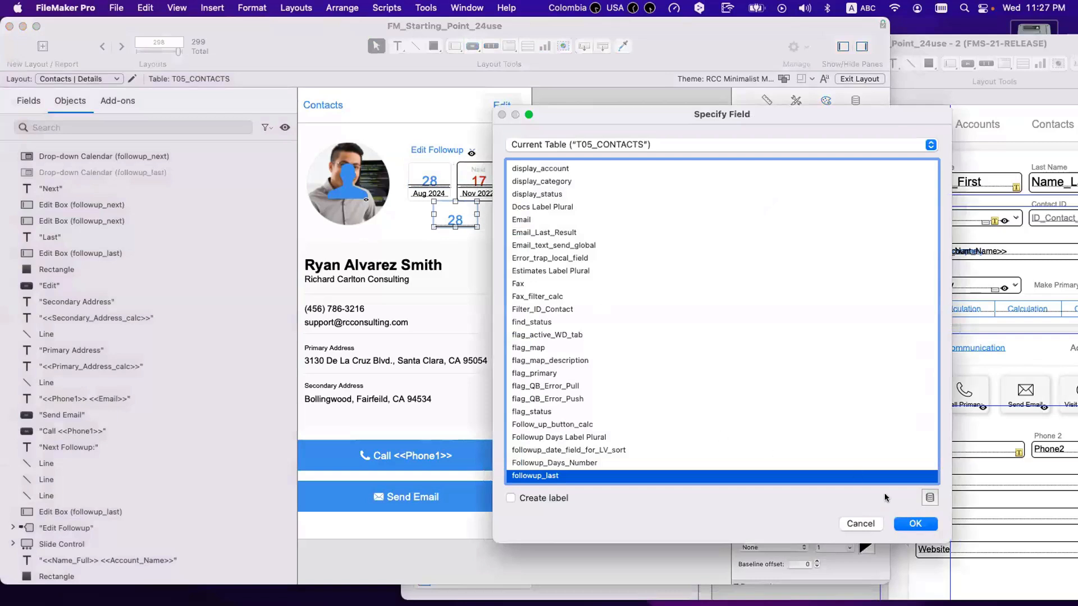
pyautogui.click(915, 524)
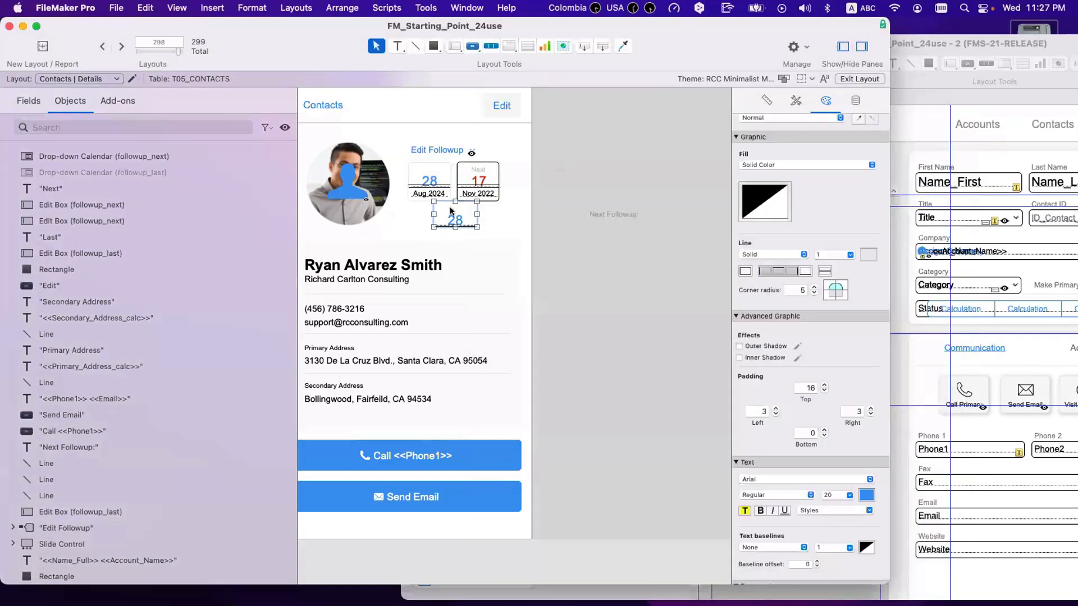
# - Copy the "Last" label's style and paste it onto the duplicated followup_last field
pyautogui.click(557, 167)
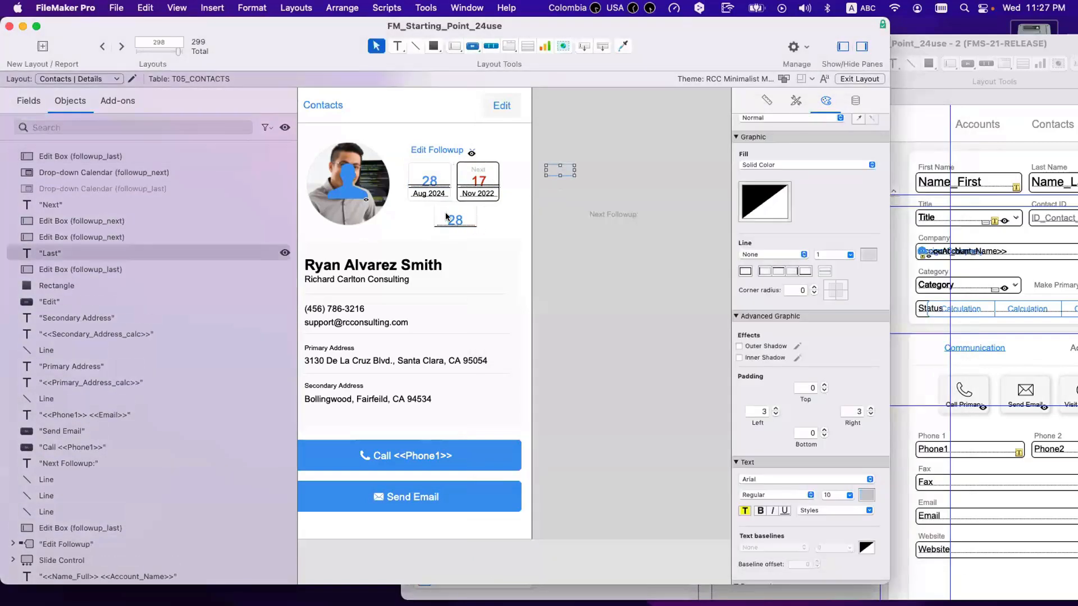
pyautogui.scroll(5, 848, 137)
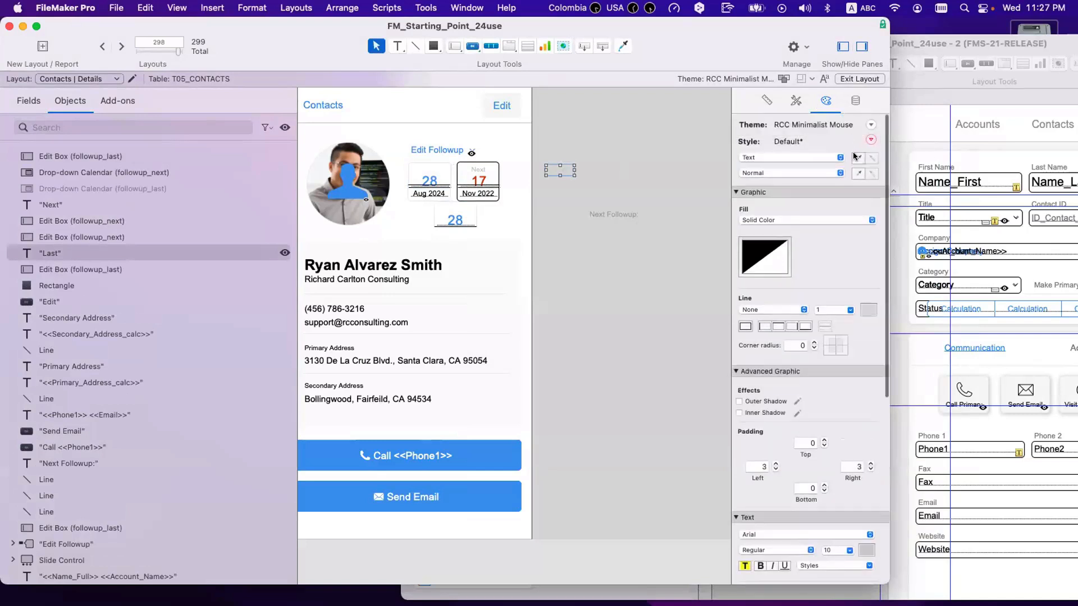
pyautogui.click(856, 156)
pyautogui.click(446, 214)
pyautogui.click(872, 157)
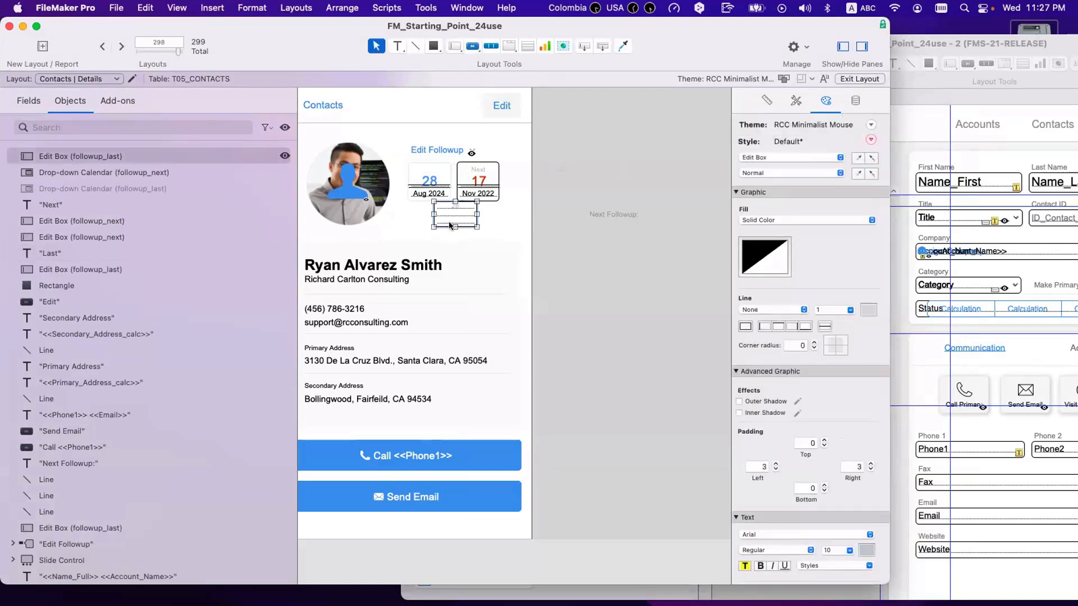
# - Shrink the duplicated followup_last field's height and set its custom date format to the abbreviated weekday (Wed)
pyautogui.moveTo(455, 227); pyautogui.dragTo(451, 206)
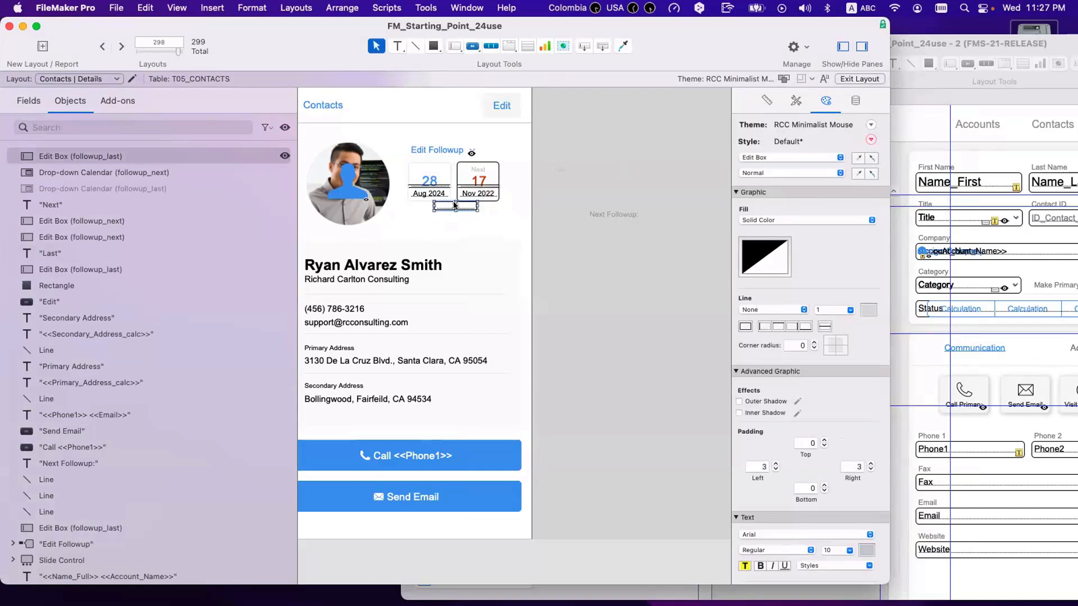
pyautogui.click(855, 101)
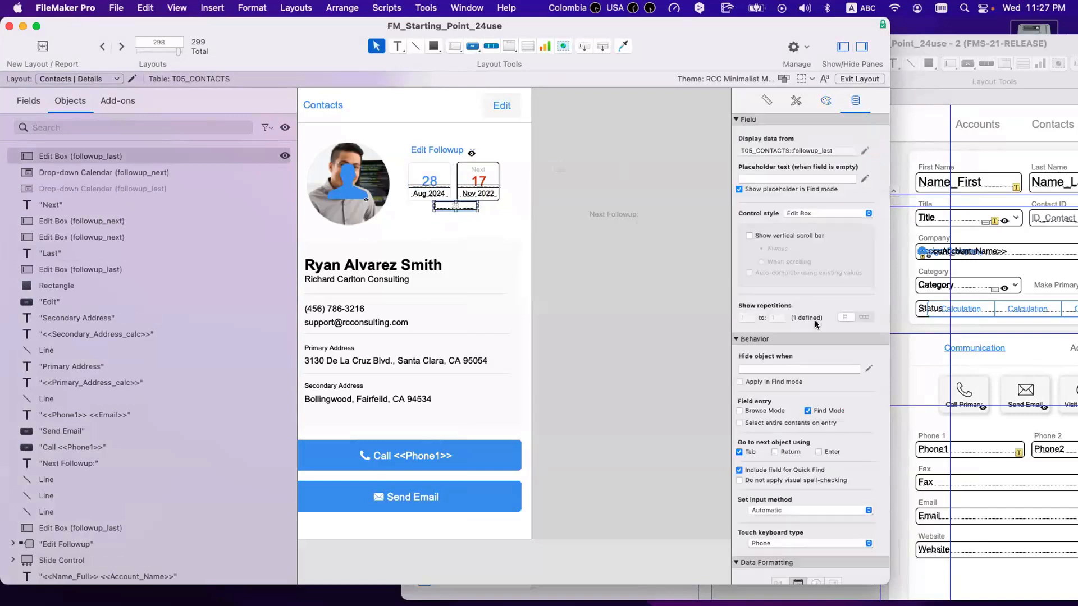
pyautogui.scroll(-10, 818, 328)
pyautogui.click(799, 435)
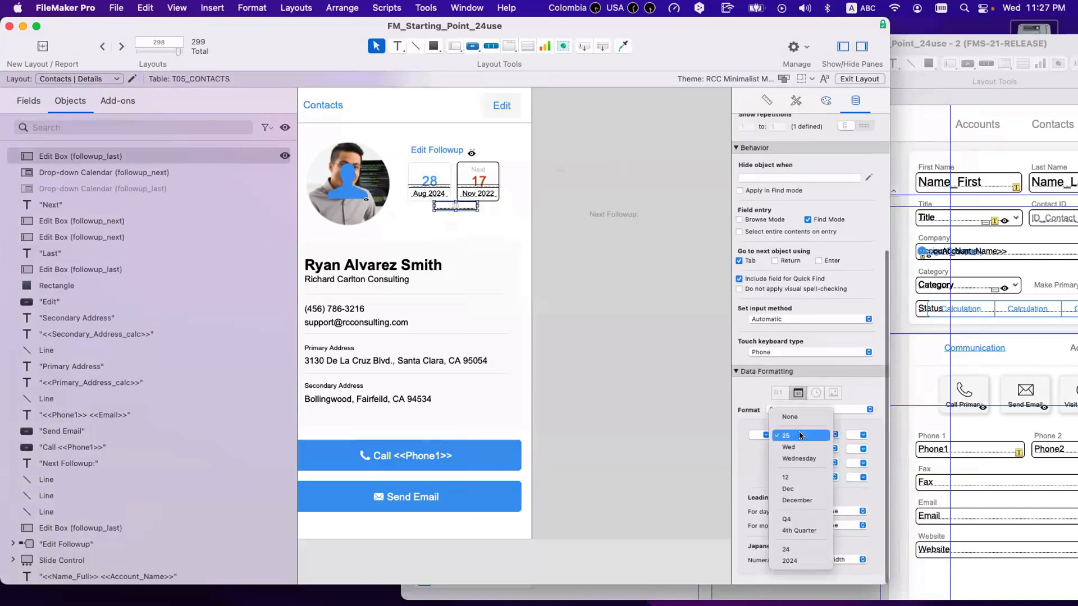
pyautogui.click(799, 446)
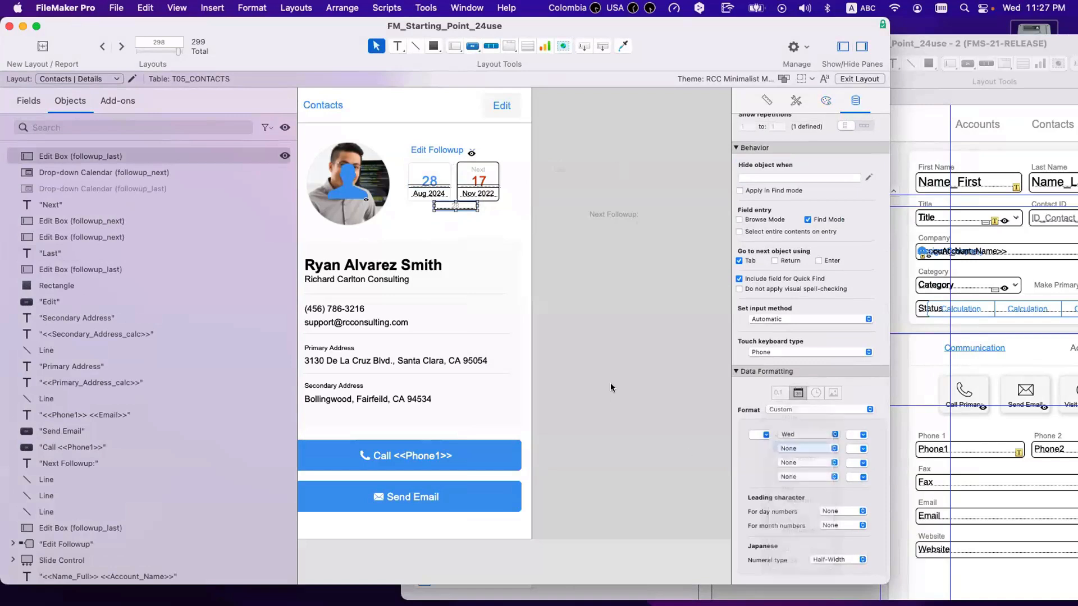
# - Move the duplicated weekday field to the top of the Last date block and preview it in Browse mode
pyautogui.click(597, 339)
pyautogui.moveTo(455, 206); pyautogui.dragTo(429, 170)
pyautogui.press('super+b')
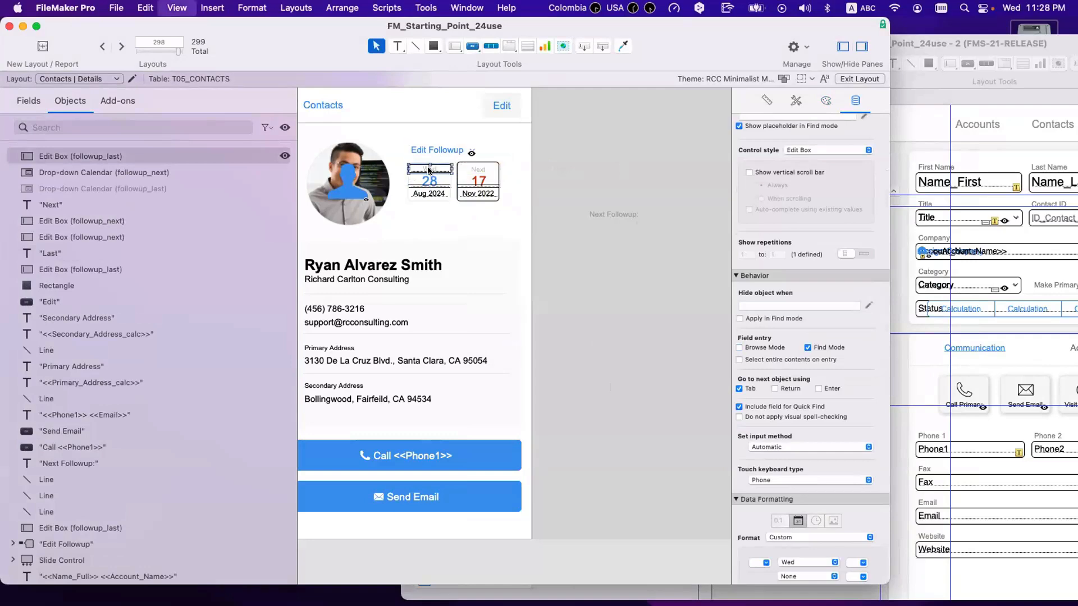
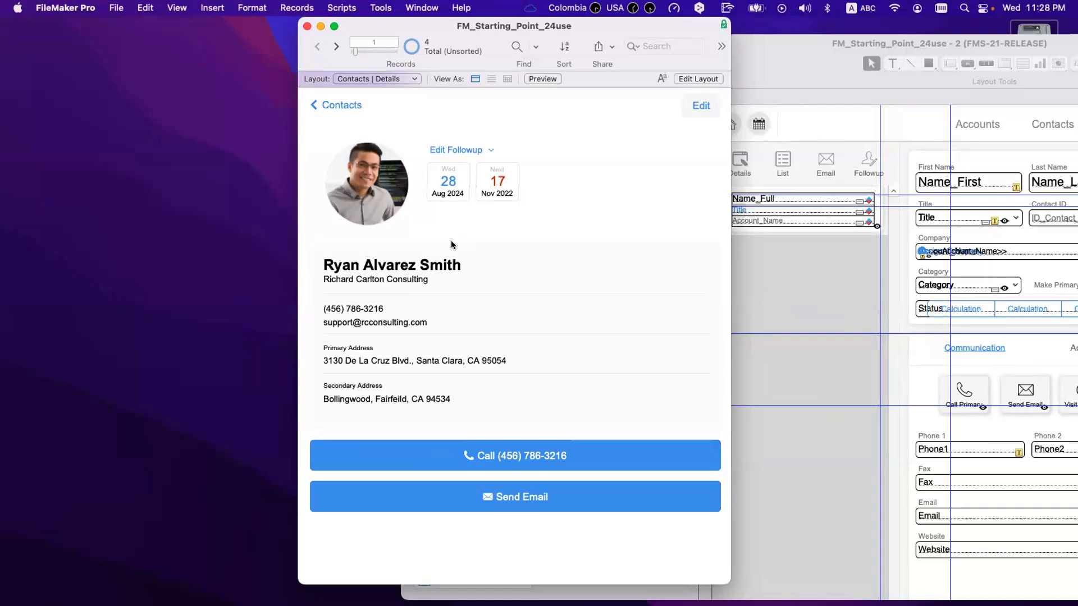
# - Back in the layout editor, move the weekday field outside the layout's edge and put the "Last" label back atop the Last block
pyautogui.press('super+l')
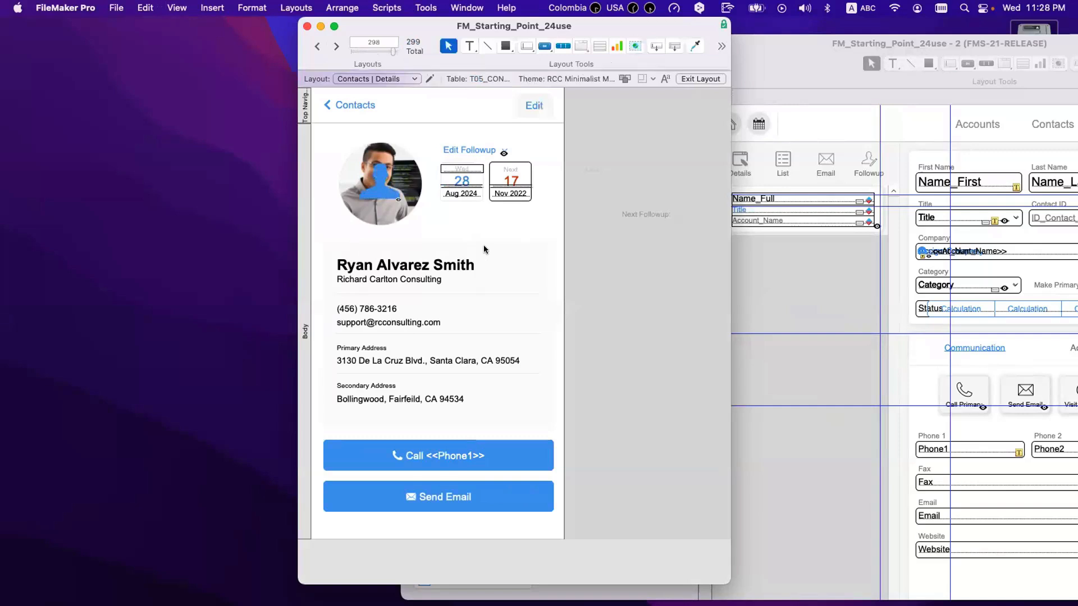
pyautogui.click(473, 173)
pyautogui.click(472, 171)
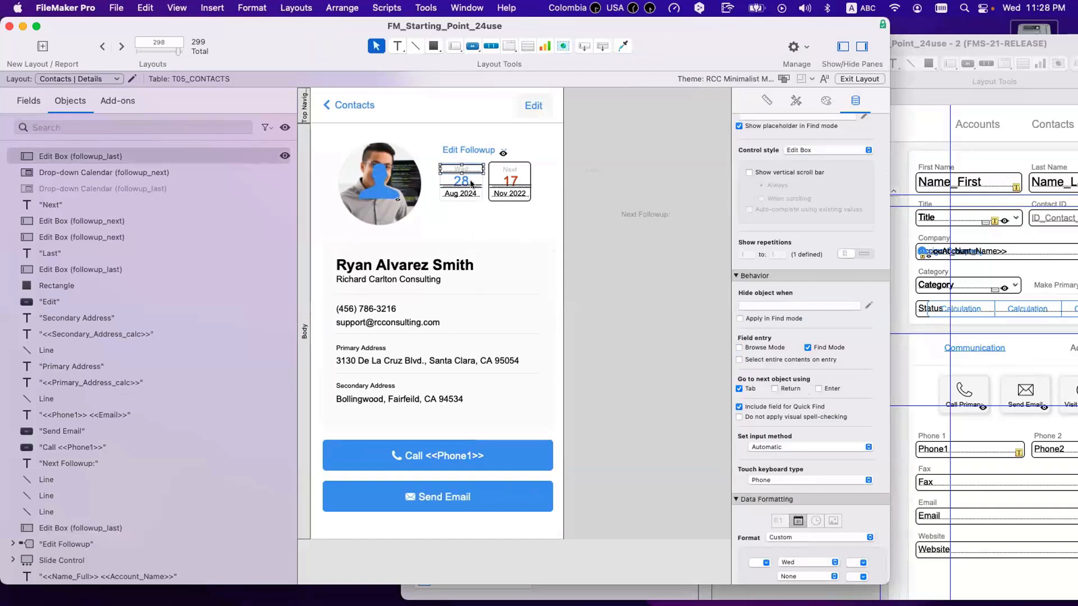
pyautogui.scroll(-3, 802, 537)
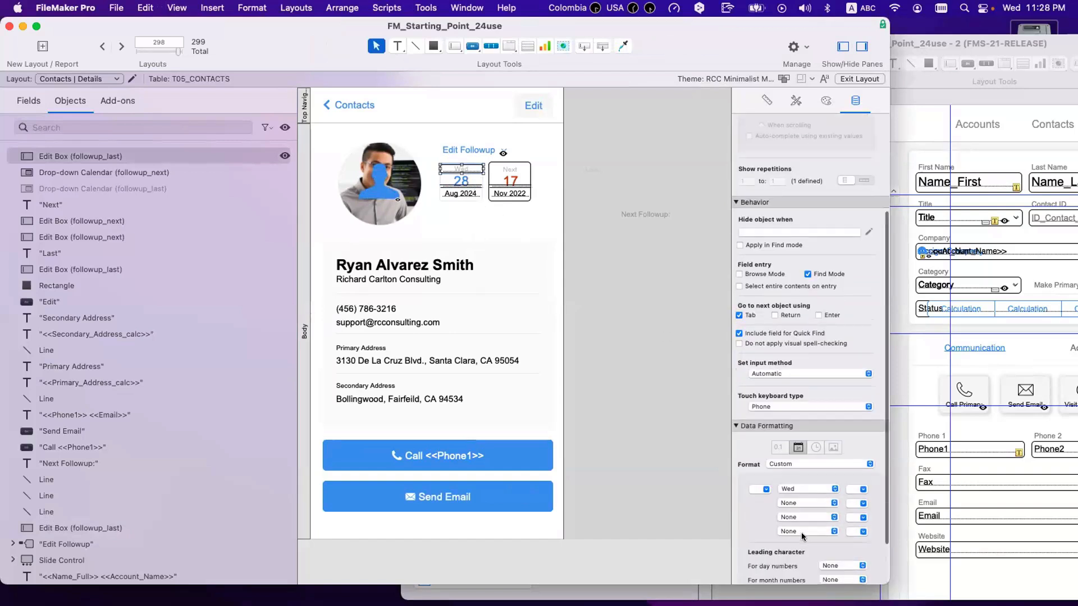
pyautogui.scroll(-1, 802, 537)
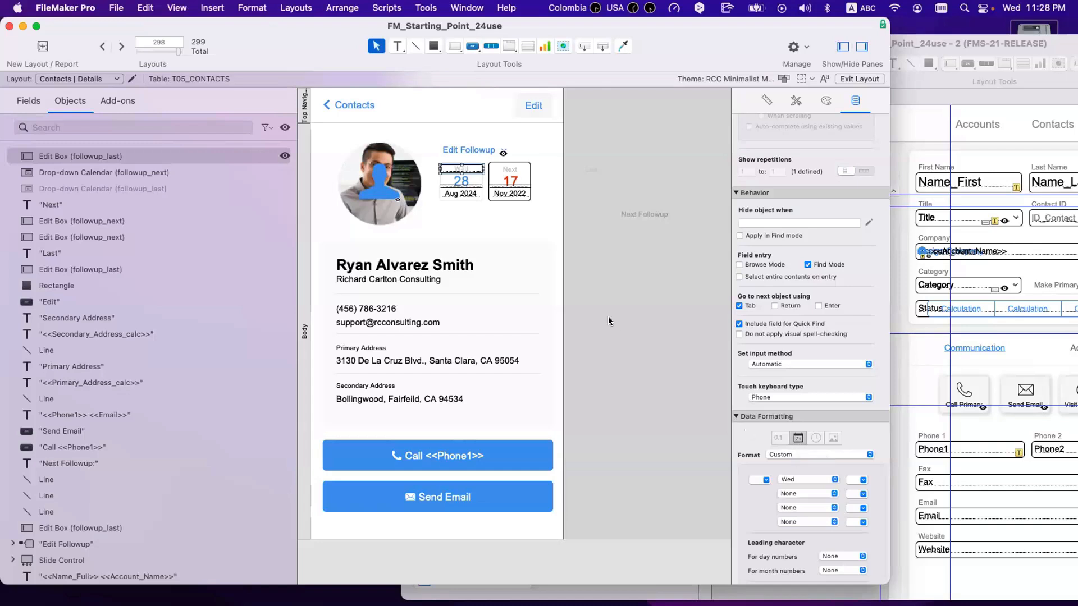
pyautogui.moveTo(458, 171); pyautogui.dragTo(620, 247)
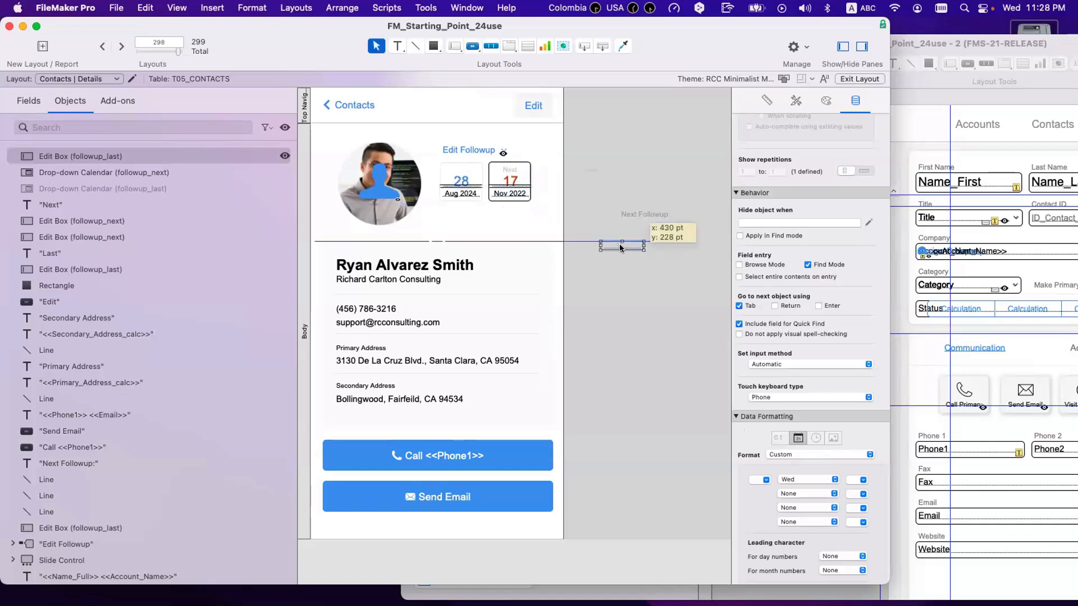
pyautogui.moveTo(592, 167); pyautogui.dragTo(456, 168)
pyautogui.click(608, 178)
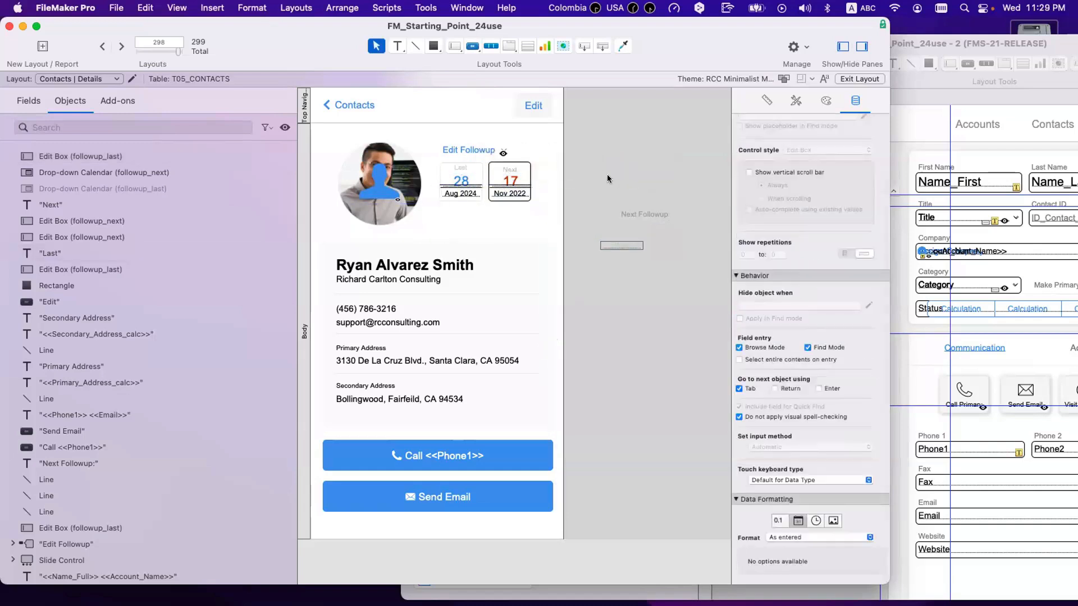
pyautogui.click(466, 170)
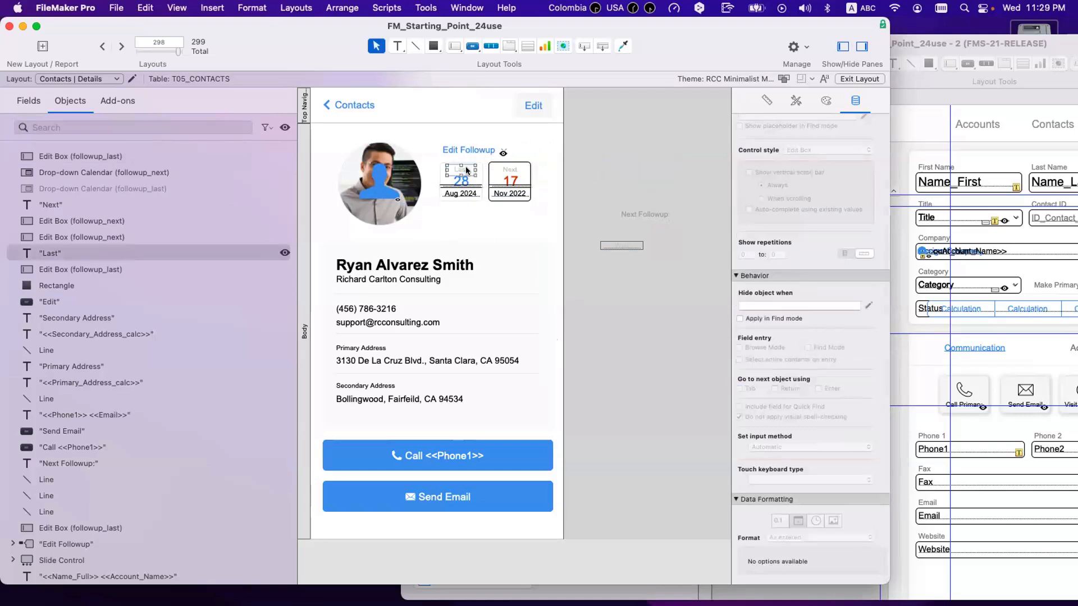
pyautogui.click(609, 245)
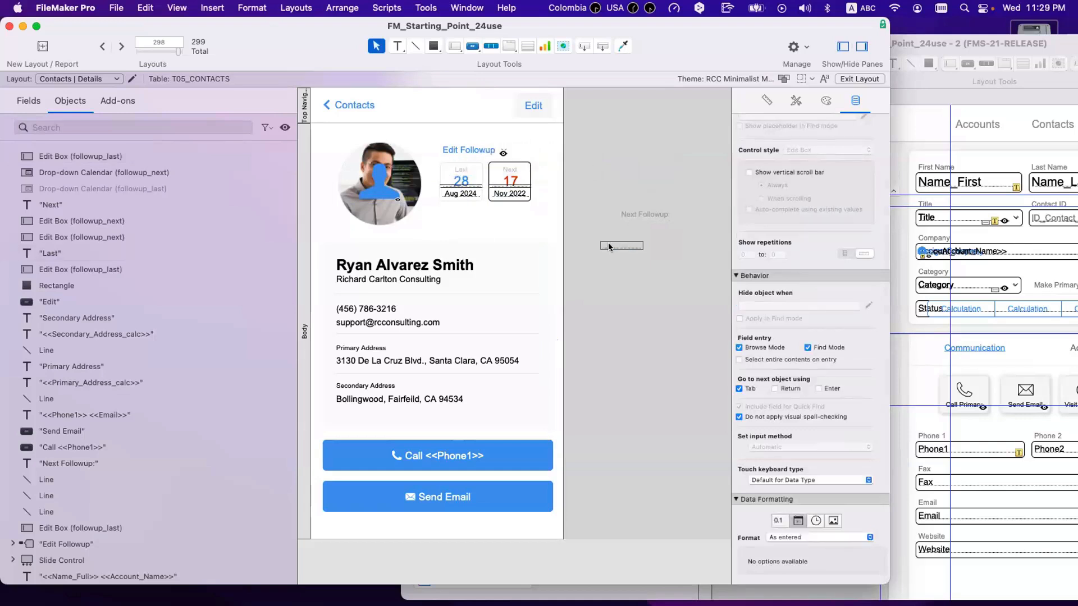
# - Show the hidden followup_last calendar object again and delete the "Next Followup" text outside the layout's edge
pyautogui.click(285, 127)
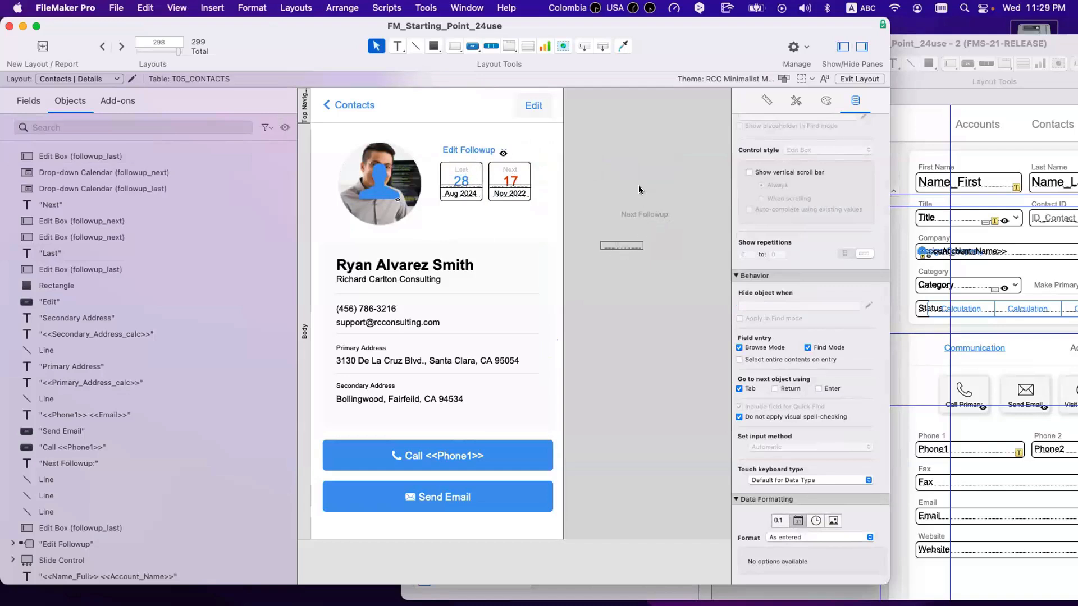
pyautogui.click(652, 216)
pyautogui.press('BackSpace')
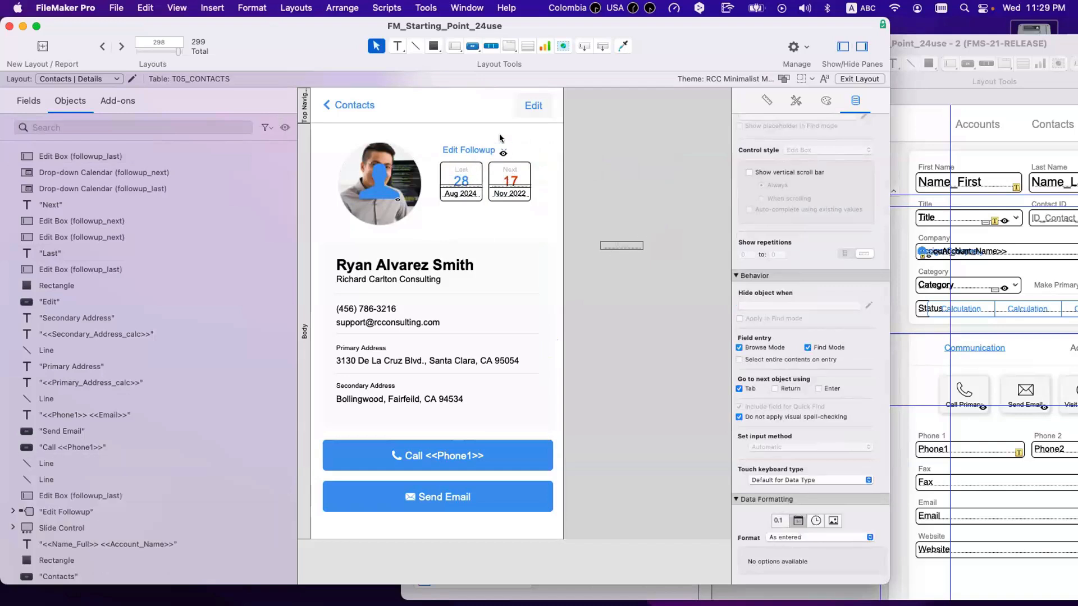
# - Preview the layout in Browse mode with the status toolbar hidden, fitting the window to the layout and making it slightly taller
pyautogui.press('super+b')
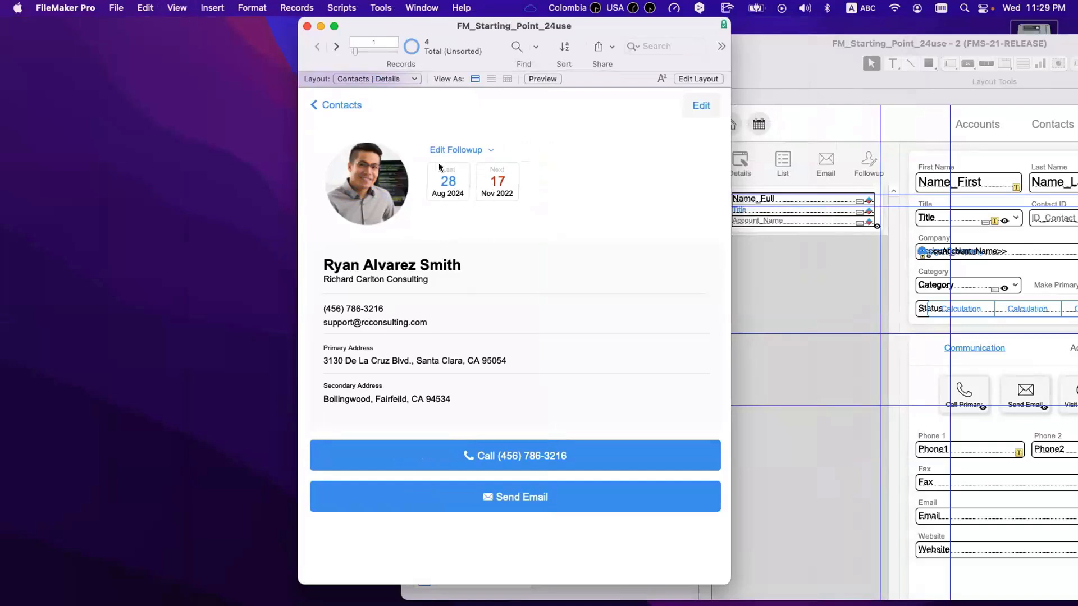
pyautogui.press('alt+super+s')
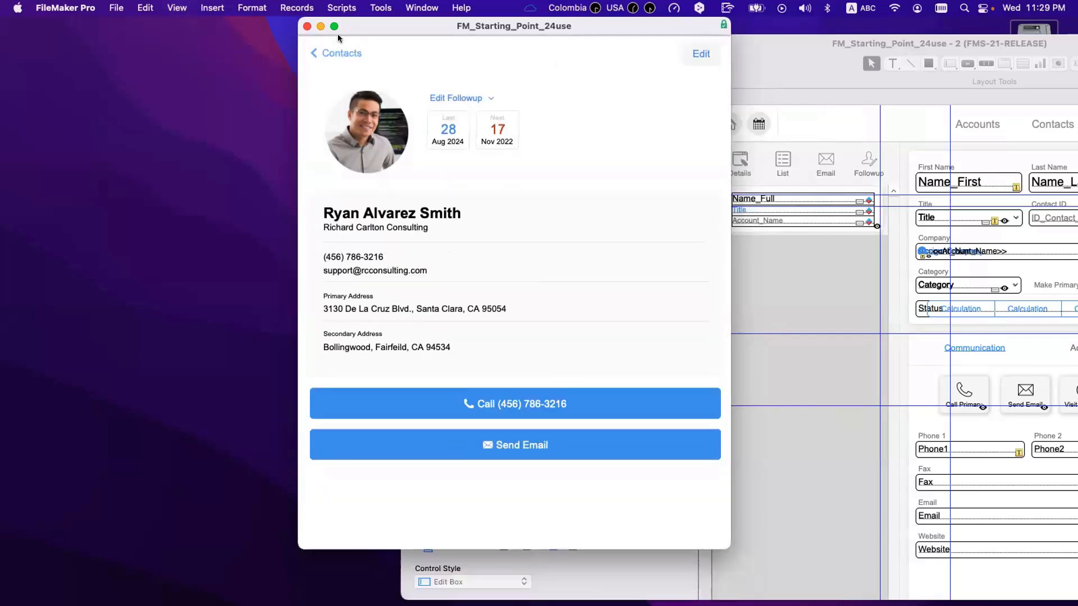
pyautogui.click(333, 27)
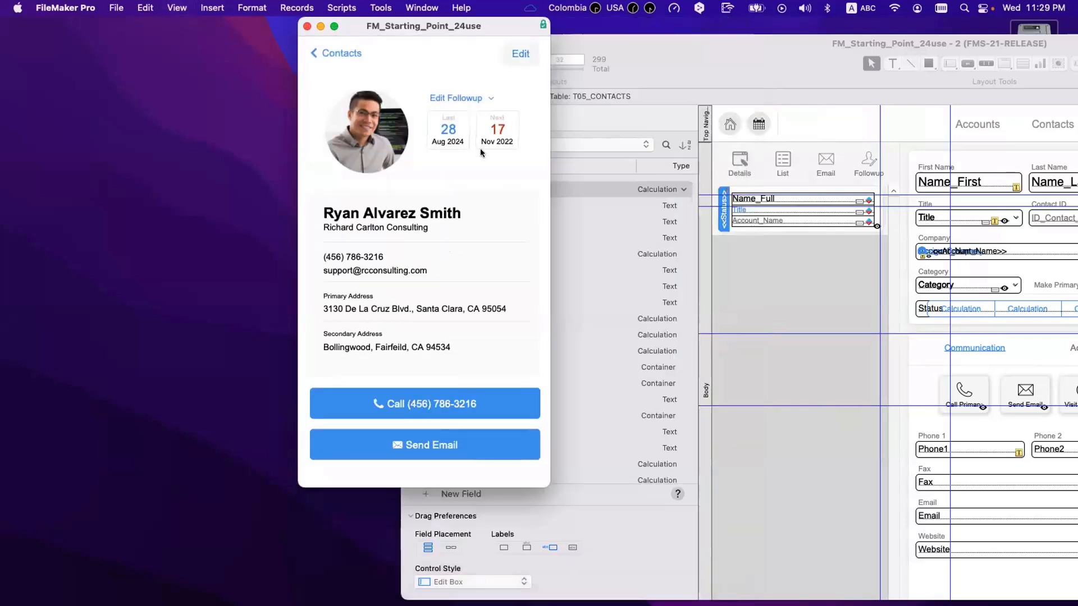
pyautogui.moveTo(468, 487)
pyautogui.mouseDown()
pyautogui.moveTo(472, 560)
pyautogui.moveTo(471, 494)
pyautogui.moveTo(475, 504)
pyautogui.mouseUp()
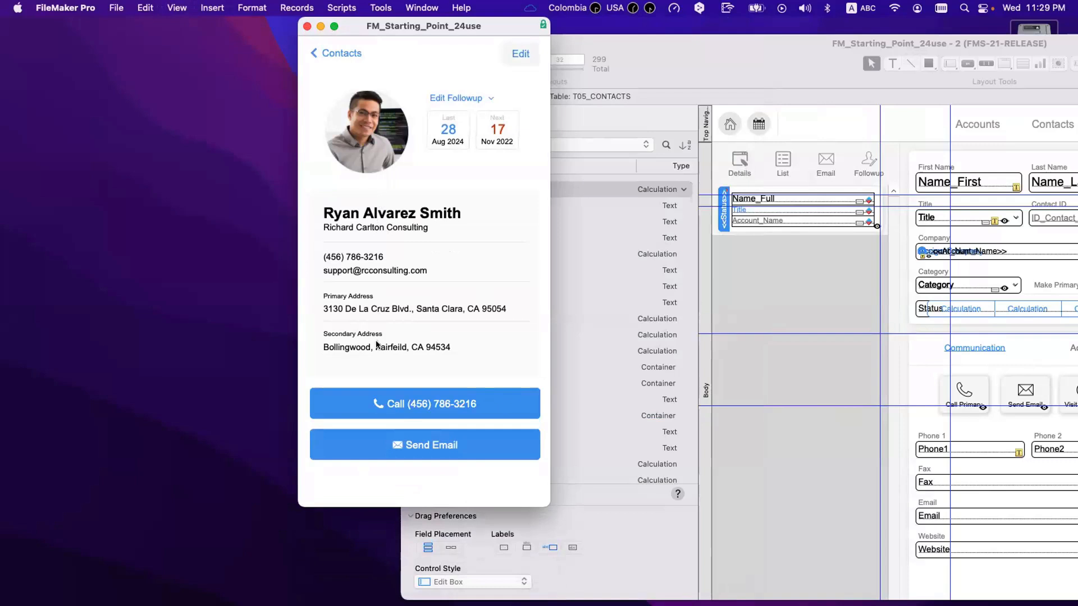
# - Return to the layout editor and duplicate the "Call <<Phone1>>" button directly above the original
pyautogui.press('super+l')
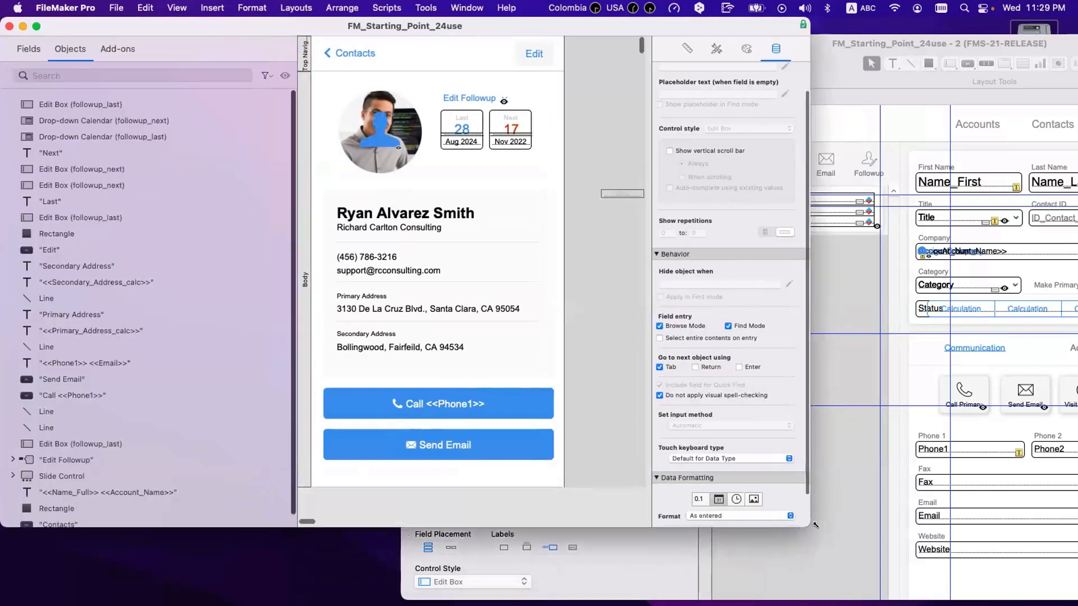
pyautogui.click(433, 398)
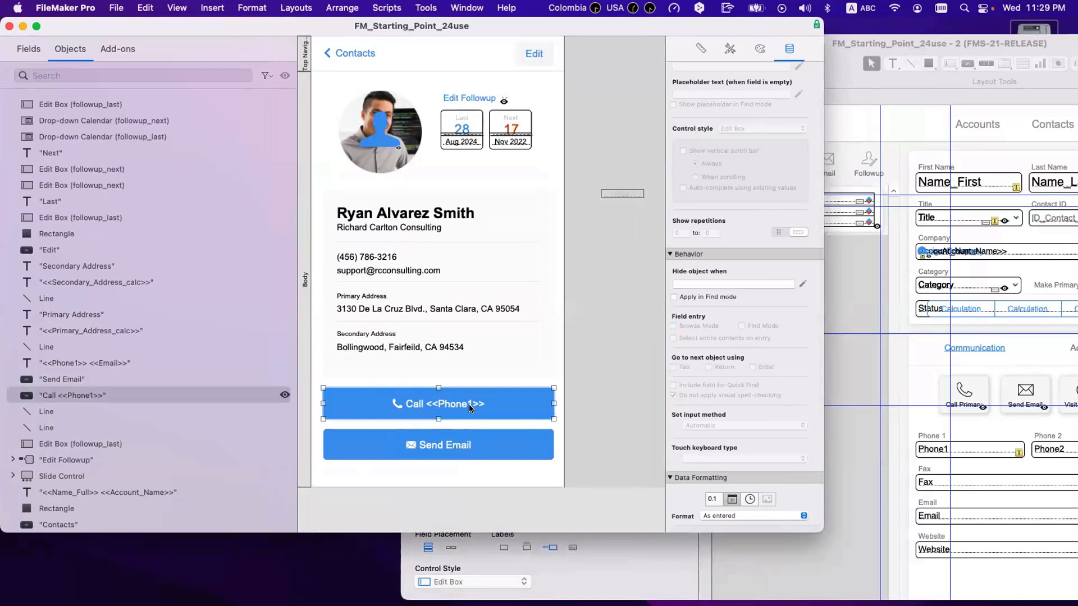
pyautogui.moveTo(453, 406); pyautogui.dragTo(456, 368)
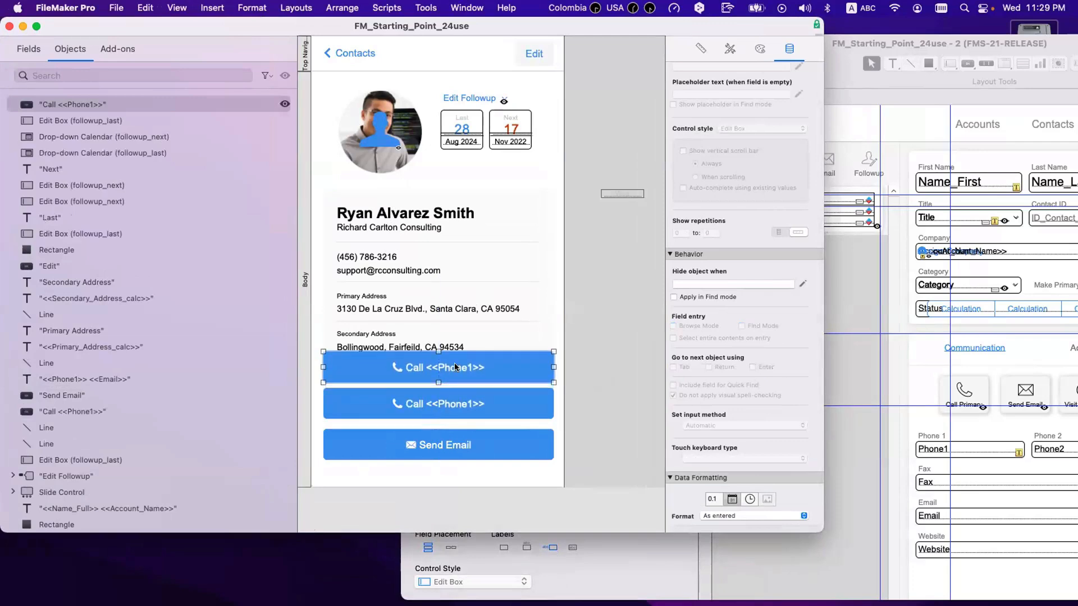
# - Change the duplicated Call button's label to "No Phone" and set it to show only the label, without an icon
pyautogui.doubleClick(455, 367)
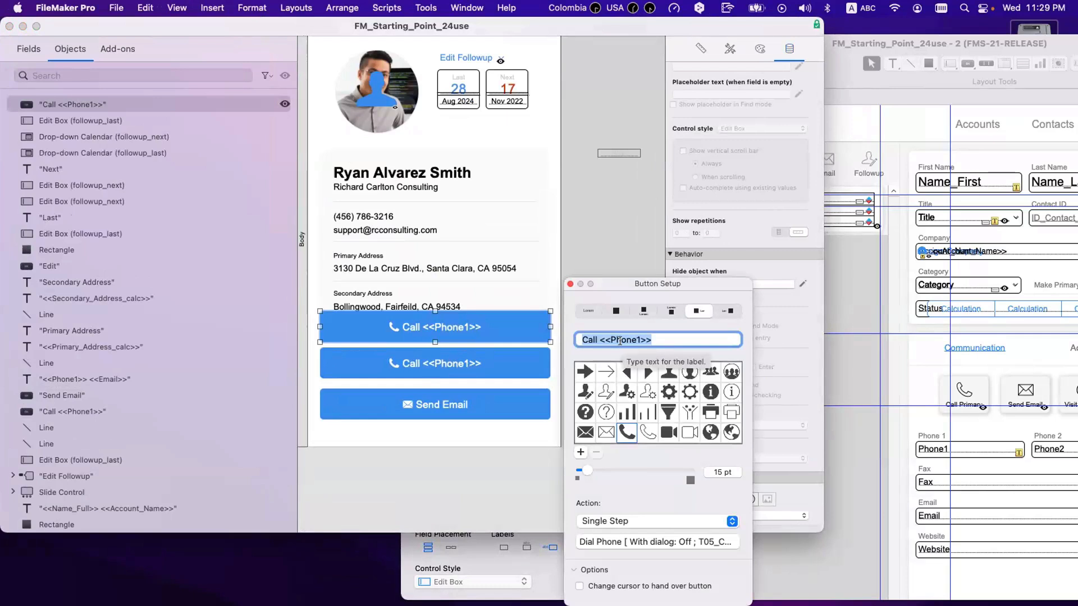
pyautogui.write('No Phone')
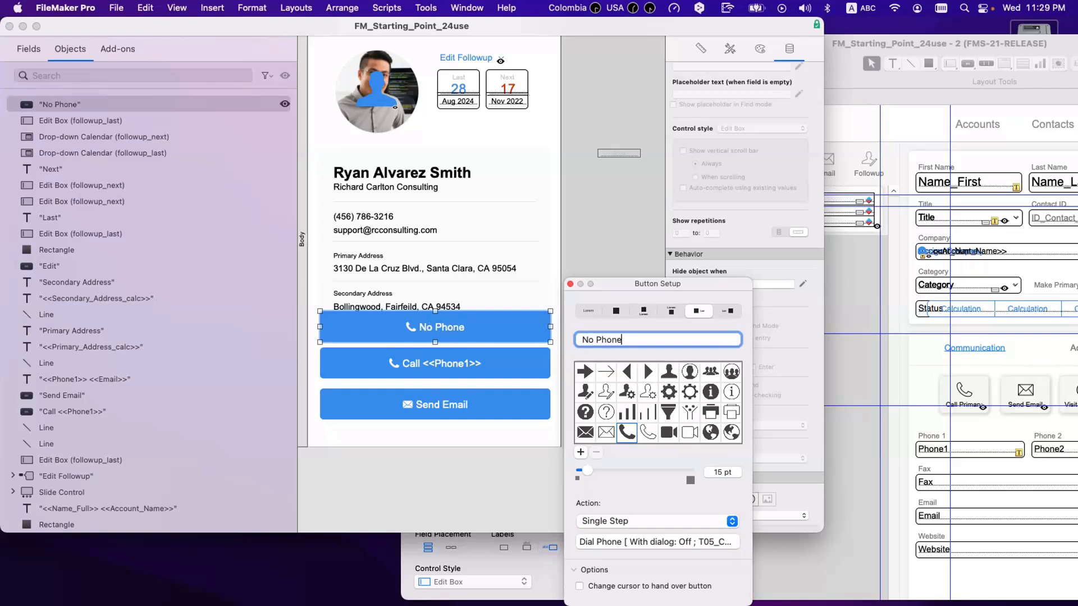
pyautogui.click(582, 312)
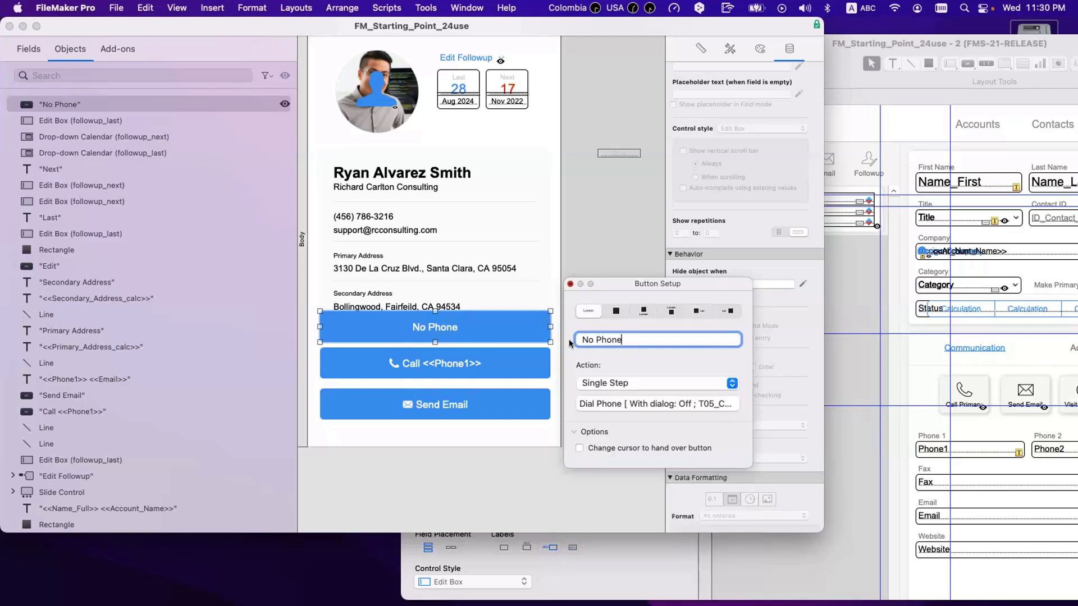
pyautogui.click(508, 344)
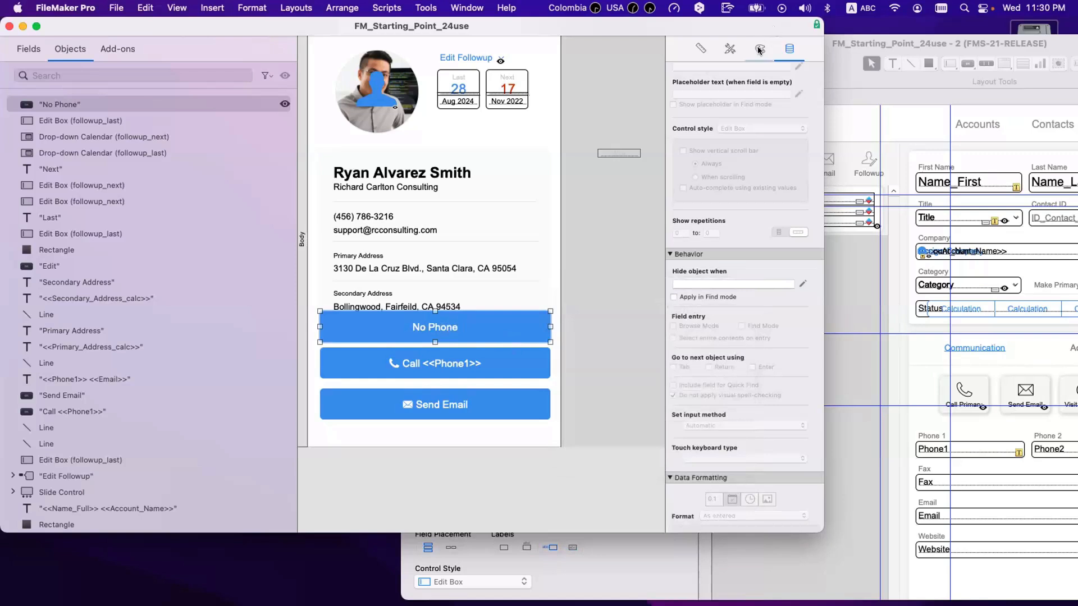
# - Make the "No Phone" button's fill transparent
pyautogui.click(760, 49)
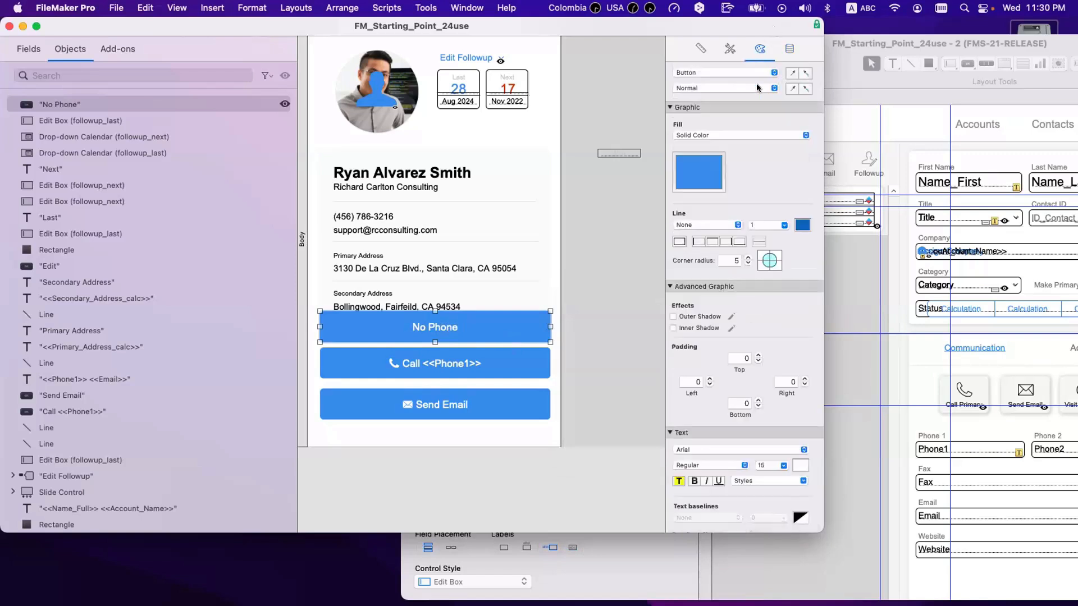
pyautogui.click(699, 167)
pyautogui.click(646, 258)
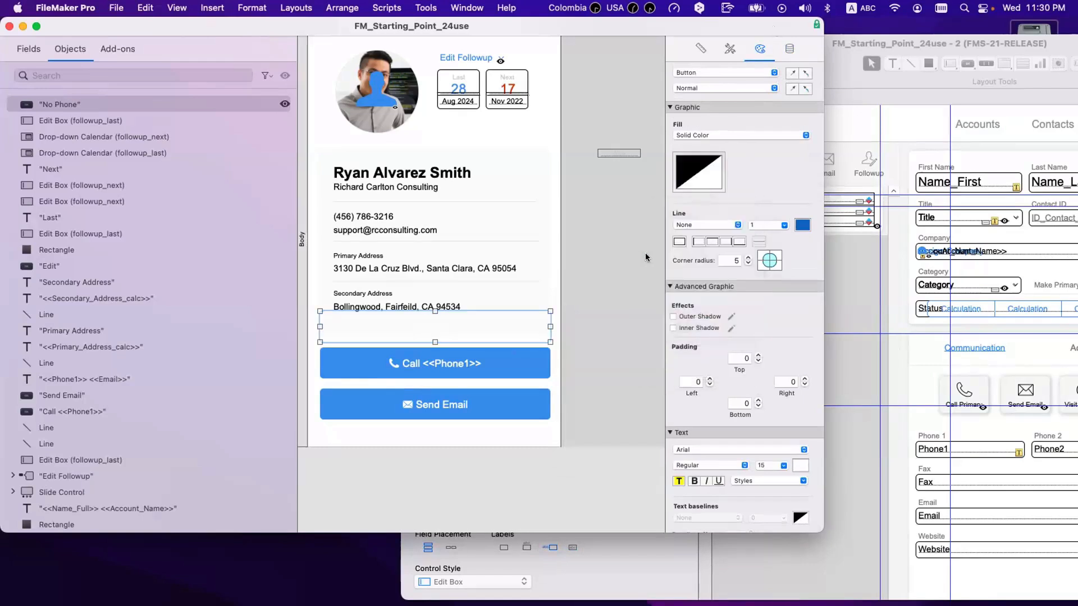
# - Give the "No Phone" button a solid border on all sides in the light grey E8E8E8
pyautogui.click(679, 241)
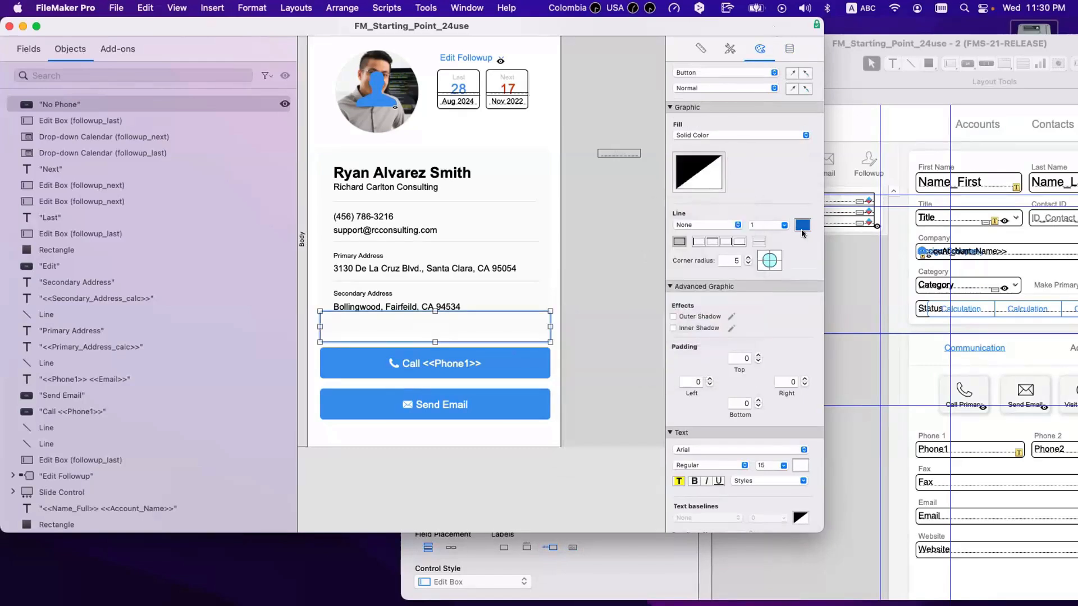
pyautogui.click(803, 225)
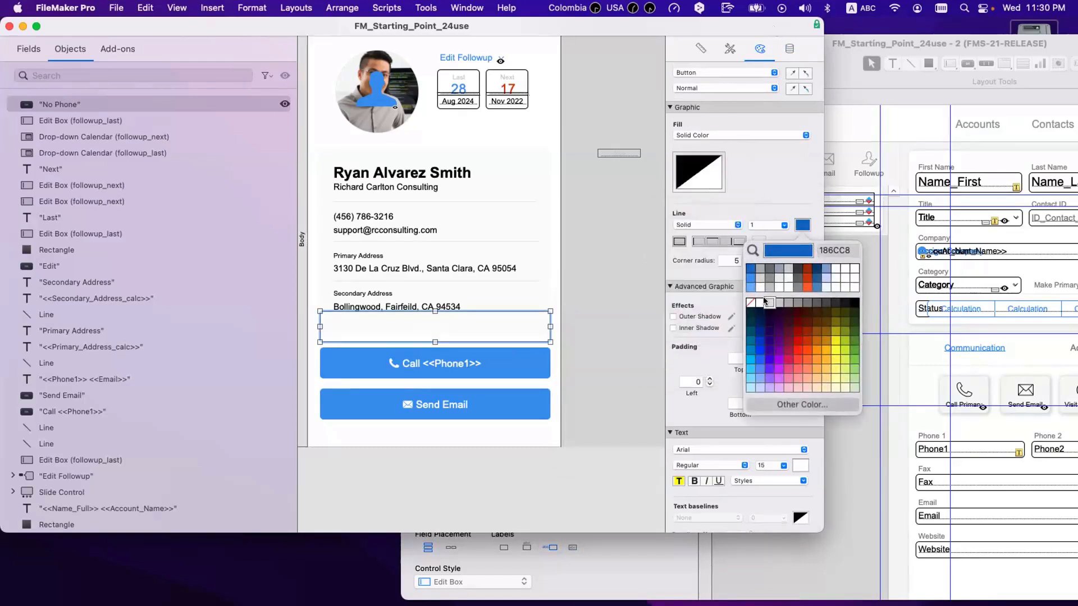
pyautogui.click(766, 302)
pyautogui.click(802, 225)
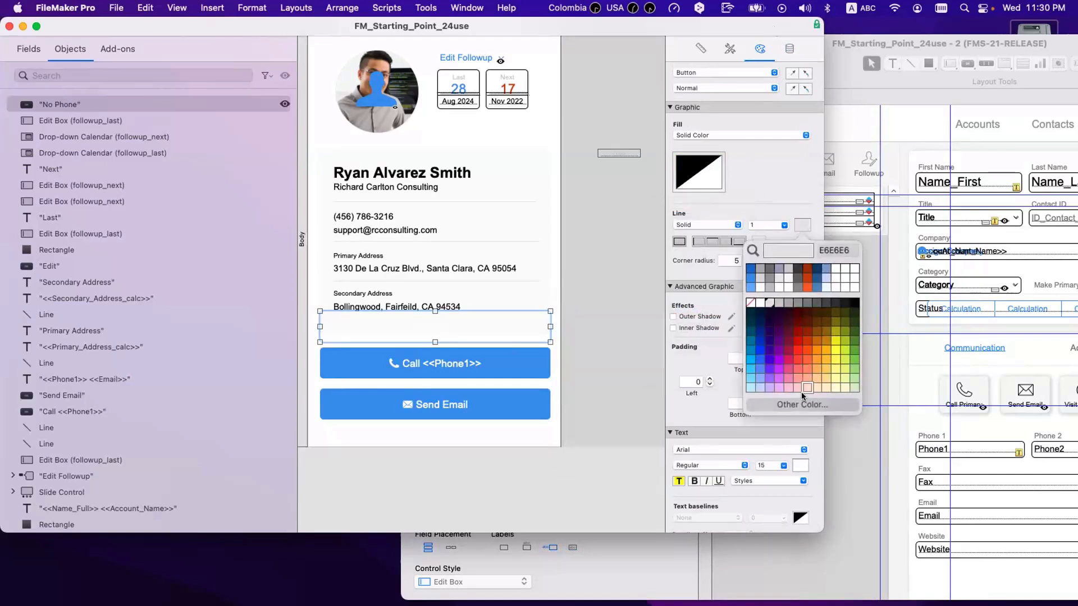
pyautogui.click(831, 251)
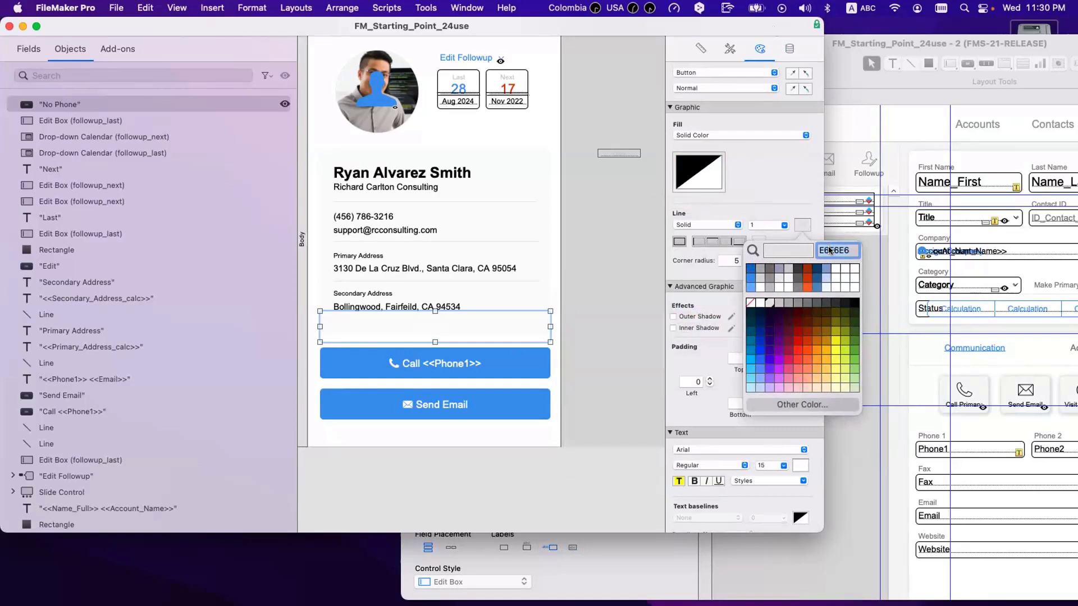
pyautogui.write('E8E8E8')
pyautogui.press('Return')
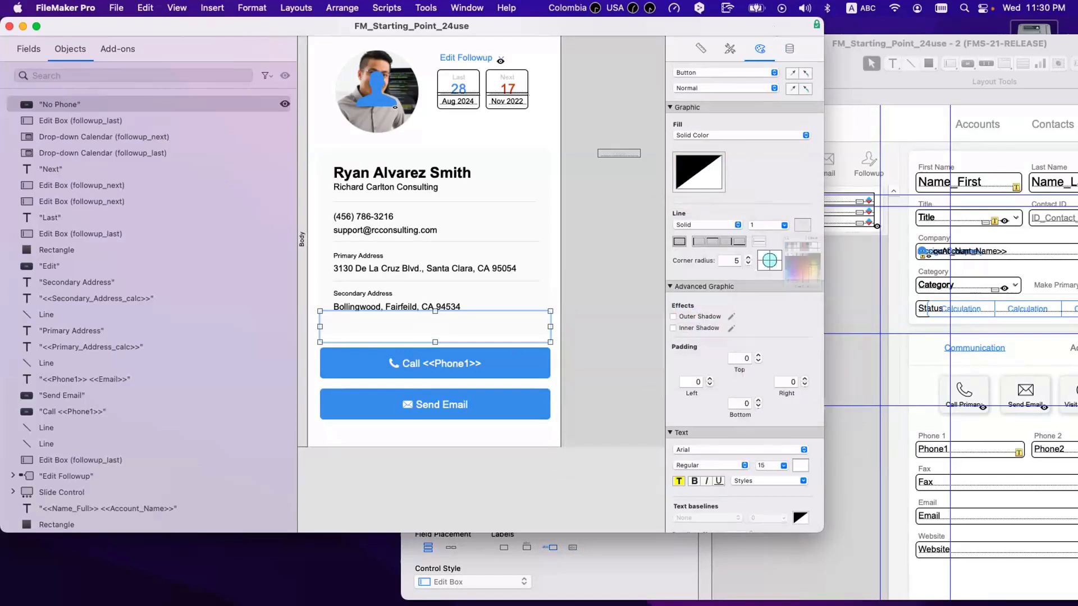
# - Set the "No Phone" button's text colour to E8E8E8
pyautogui.click(477, 289)
pyautogui.click(460, 319)
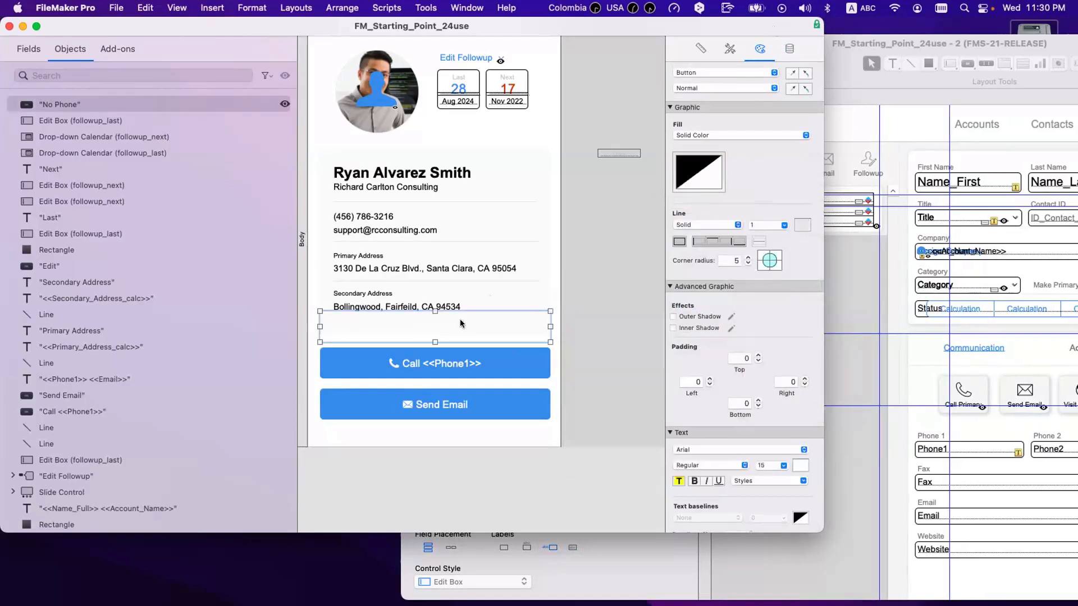
pyautogui.click(799, 465)
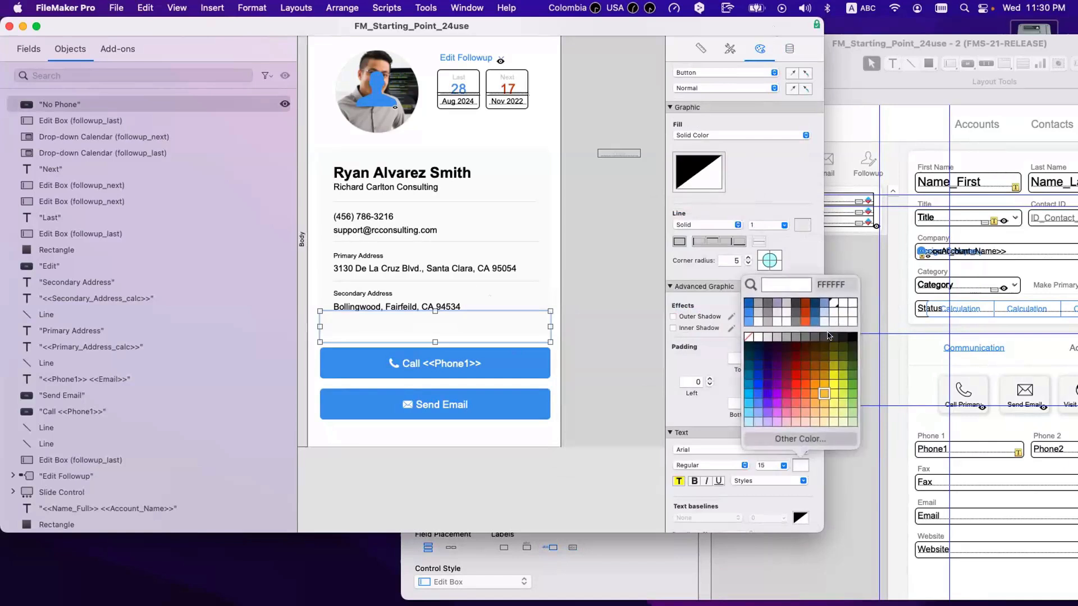
pyautogui.doubleClick(829, 286)
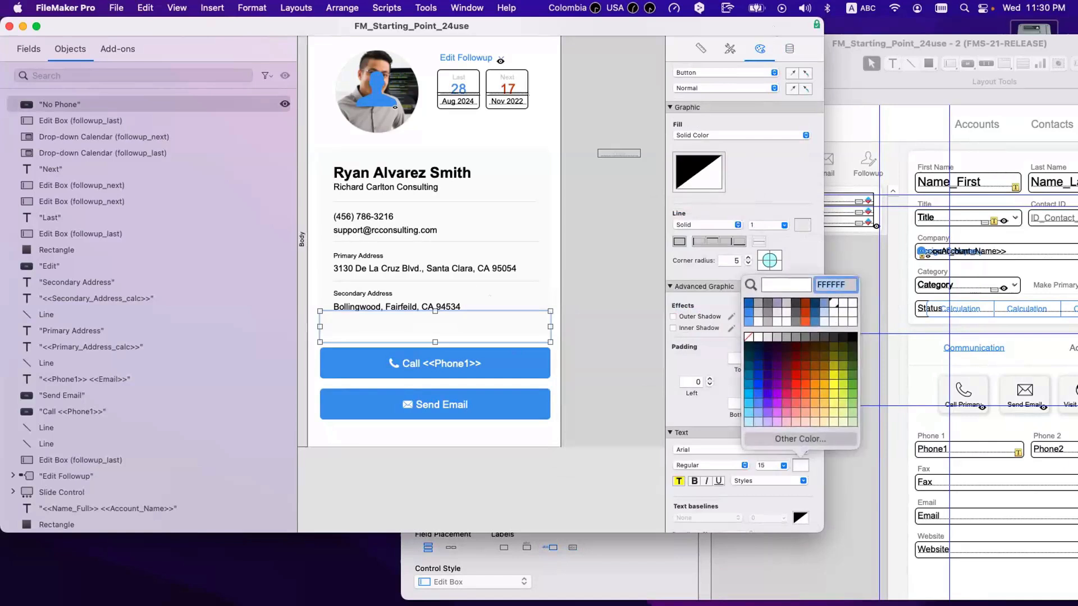
pyautogui.write('E8E8E8')
pyautogui.press('Return')
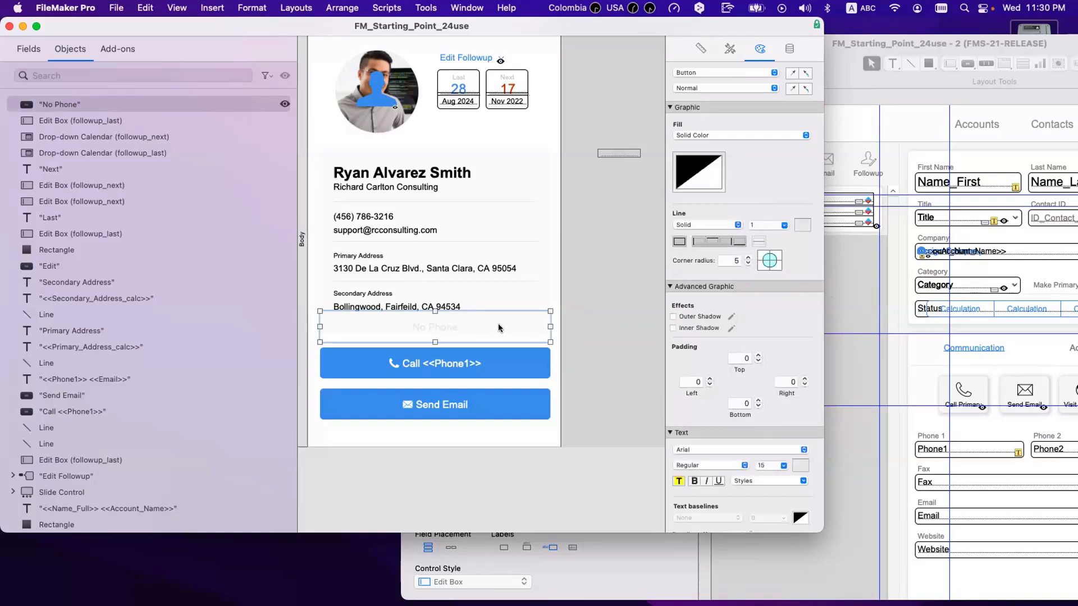
pyautogui.scroll(-1, 492, 324)
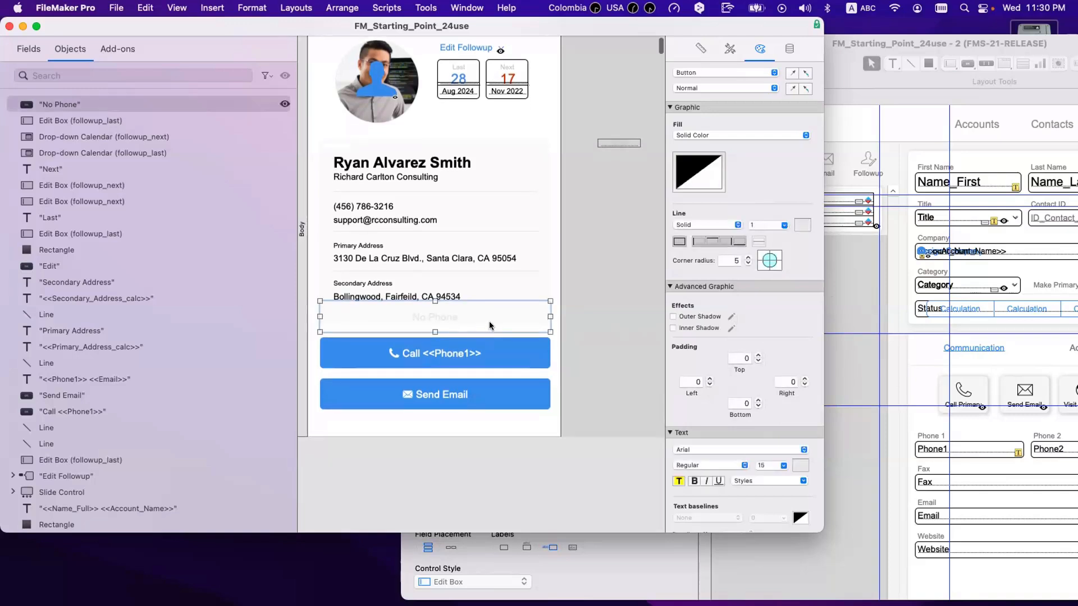
# - Hide the Call button when IsEmpty ( T05_CONTACTS::Phone1 )
pyautogui.click(514, 354)
pyautogui.click(701, 49)
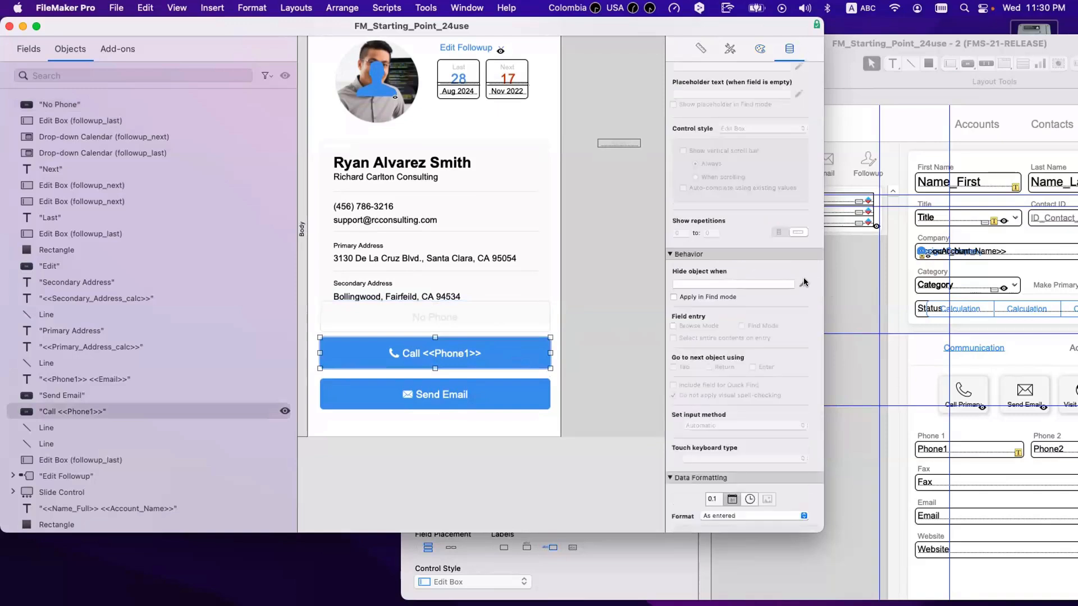
pyautogui.click(802, 282)
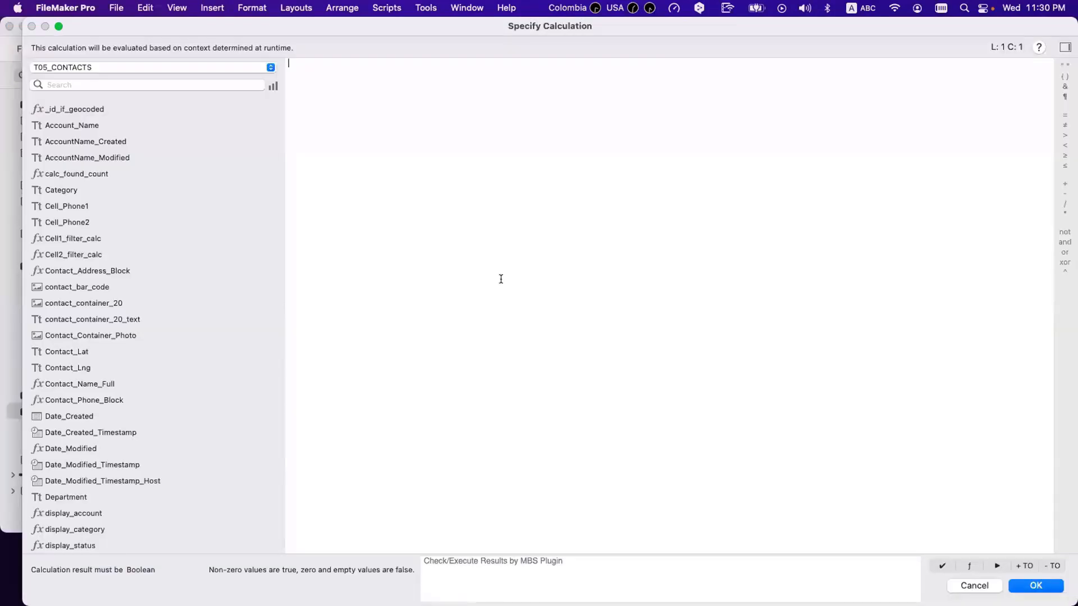
pyautogui.write('IsEmpty ( field )')
pyautogui.press('Return')
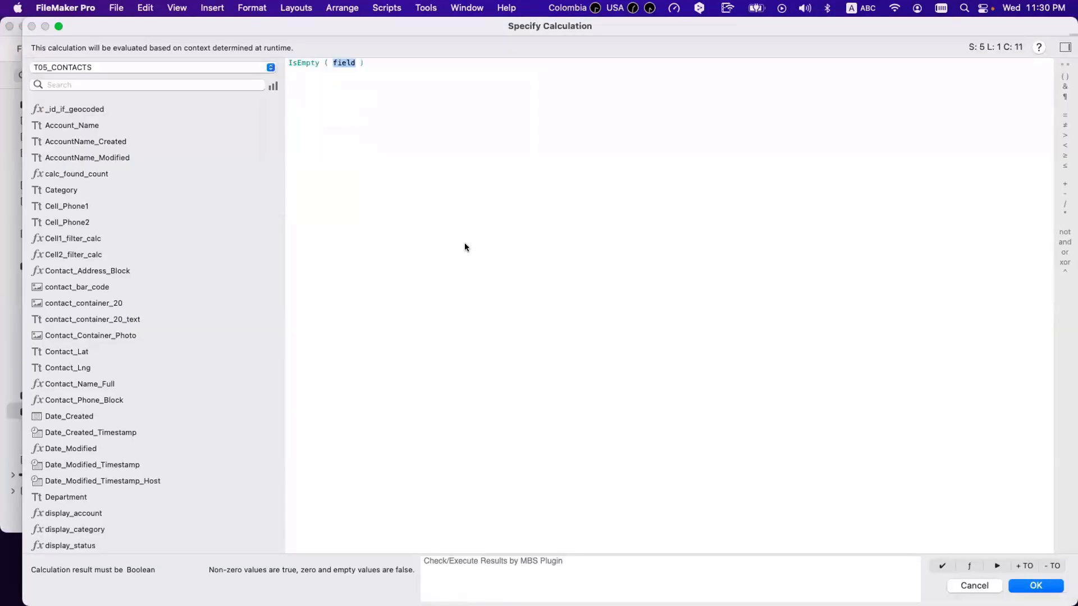
pyautogui.write('phon')
pyautogui.press('Up')
pyautogui.press('Up')
pyautogui.press('Up')
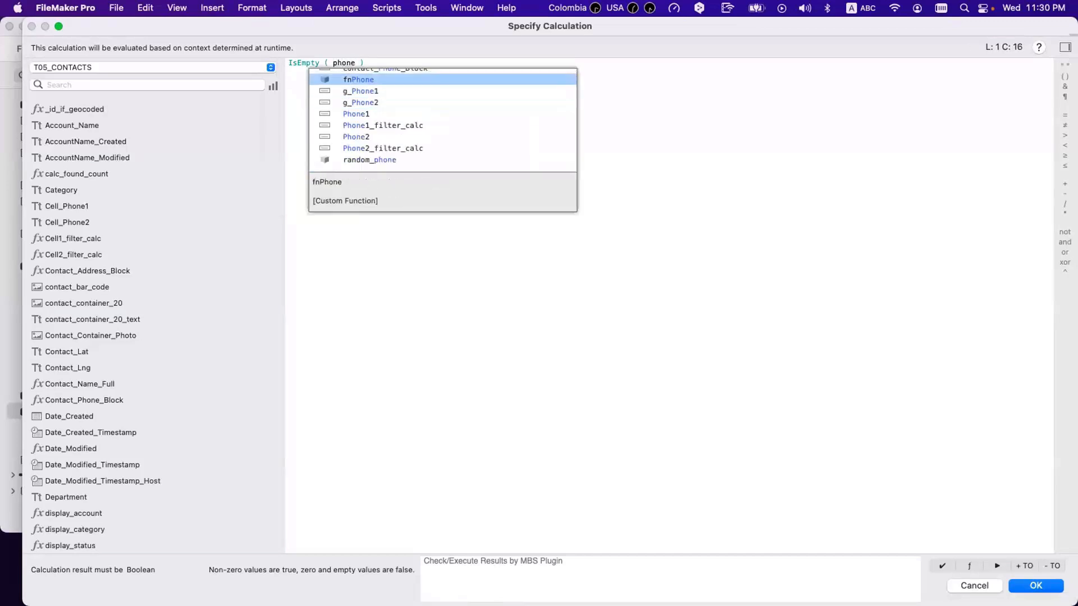
pyautogui.press('Down')
pyautogui.press('Down')
pyautogui.press('Down')
pyautogui.press('Return')
pyautogui.press('Return')
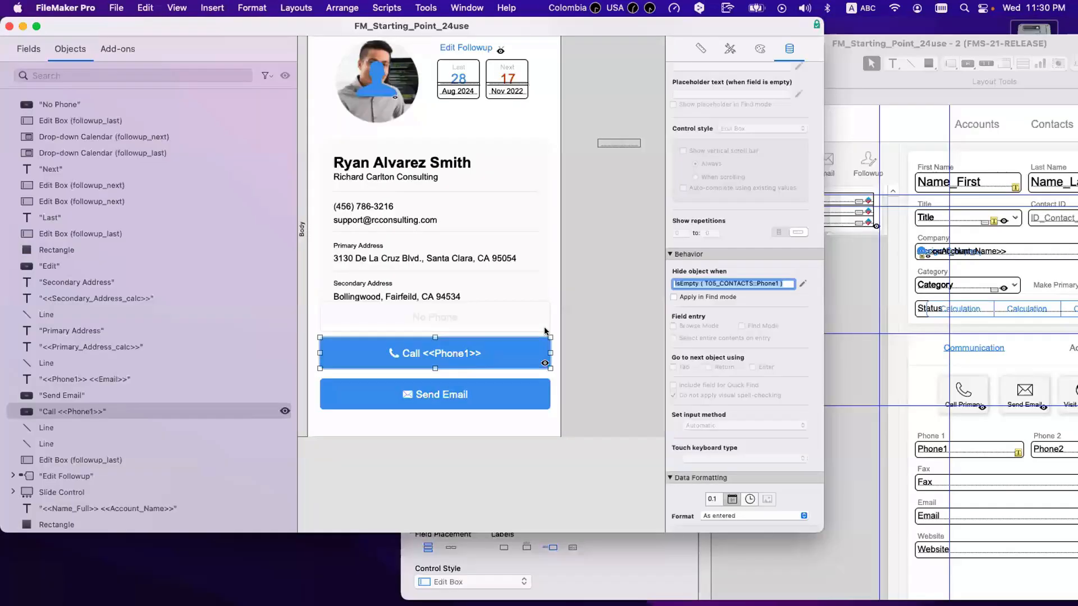
# - Hide the "No Phone" button when not IsEmpty ( T05_CONTACTS::Phone1 )
pyautogui.click(512, 323)
pyautogui.click(694, 285)
pyautogui.write('not')
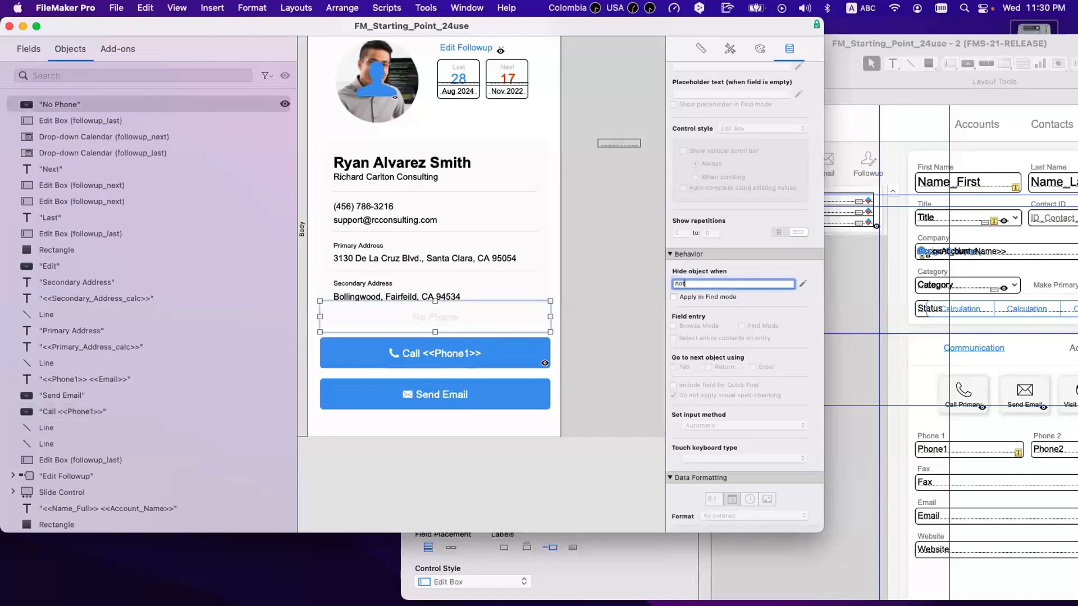
pyautogui.write('IsEmpty ( T05_CONTACTS::Phone1 )')
pyautogui.press('Return')
pyautogui.click(592, 294)
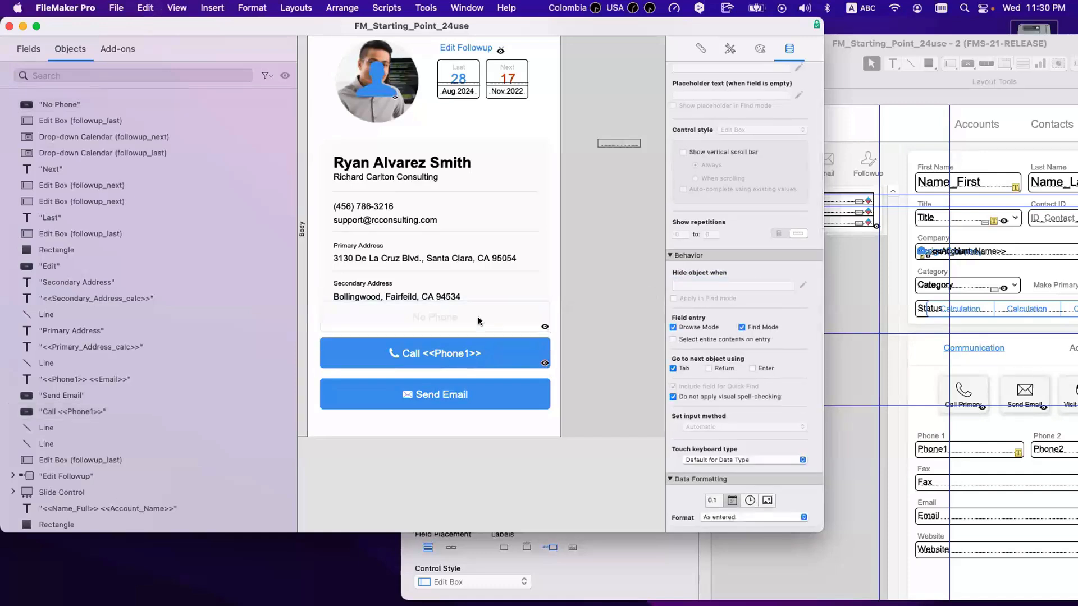
# - Shift the "No Phone" button down slightly and set its action to Do Nothing
pyautogui.moveTo(477, 317)
pyautogui.mouseDown()
pyautogui.moveTo(479, 351)
pyautogui.moveTo(479, 333)
pyautogui.mouseUp()
pyautogui.doubleClick(479, 332)
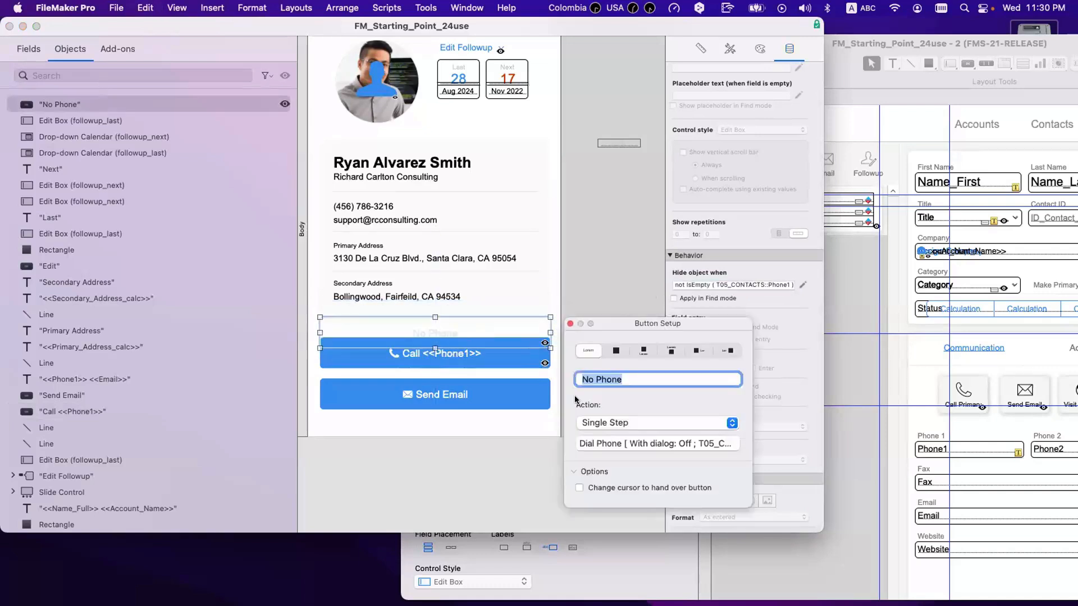
pyautogui.click(610, 423)
pyautogui.click(607, 399)
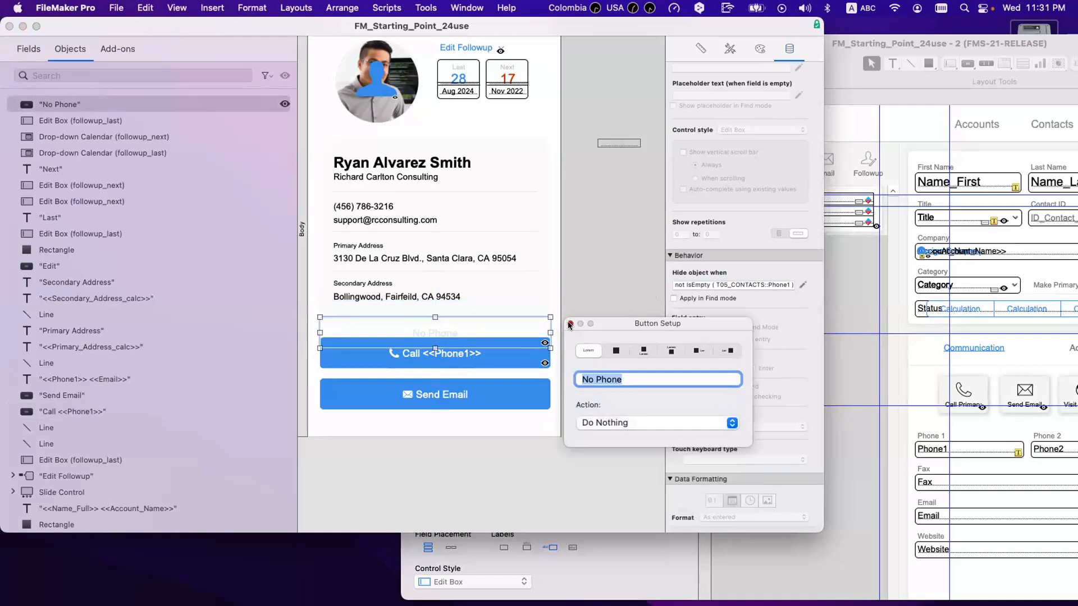
pyautogui.click(571, 323)
# - Align the "No Phone" button exactly over the Call button and send it to the back
pyautogui.moveTo(480, 333); pyautogui.dragTo(481, 356)
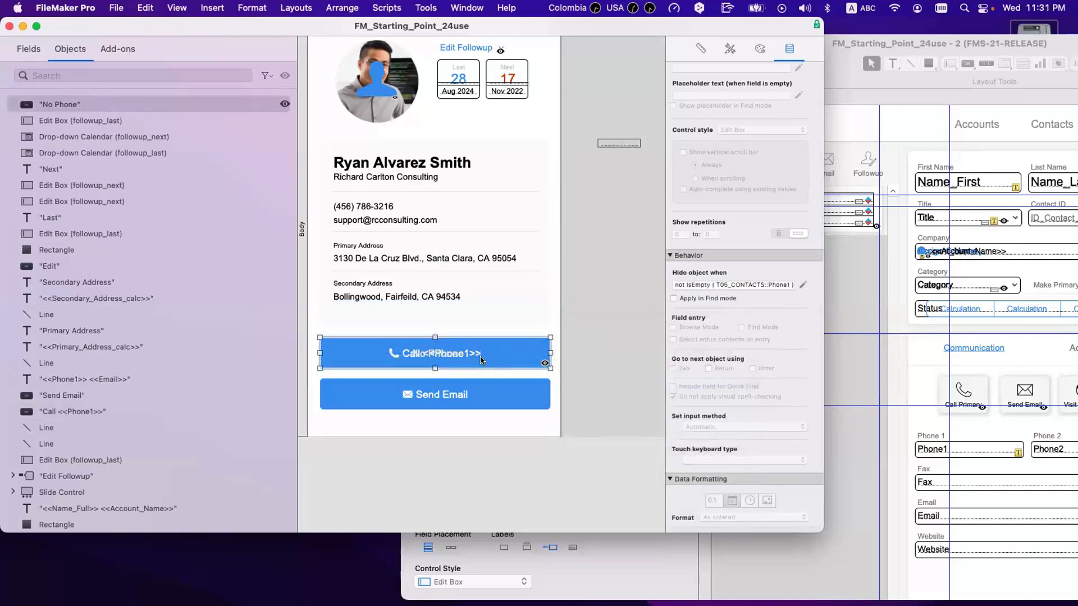
pyautogui.click(304, 6)
pyautogui.click(348, 123)
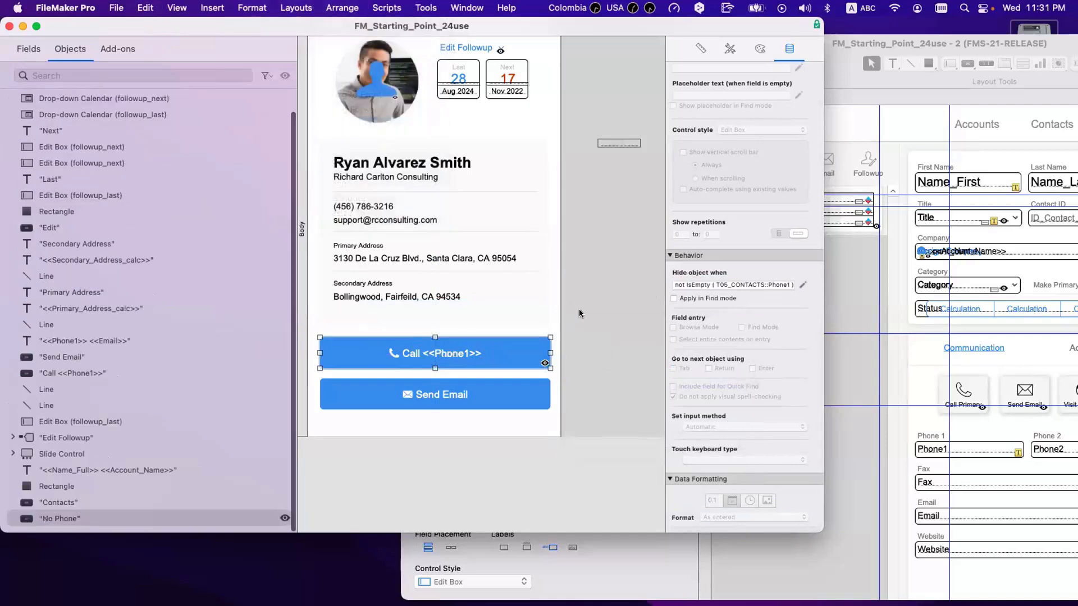
# - Switch to Browse mode and open the first blank contact from the contact list to check the phone button
pyautogui.press('super+b')
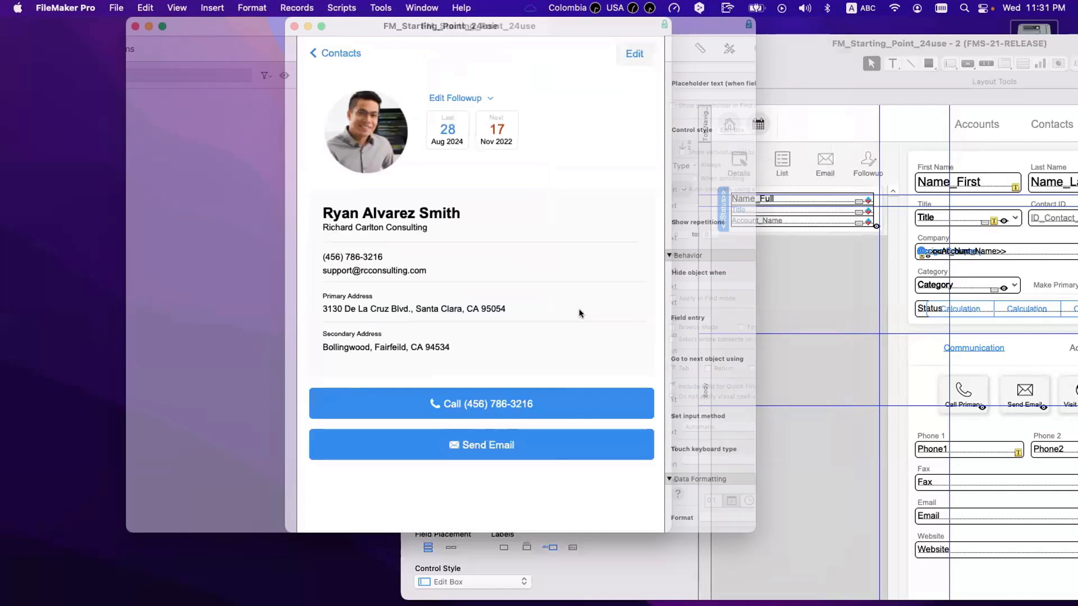
pyautogui.click(349, 55)
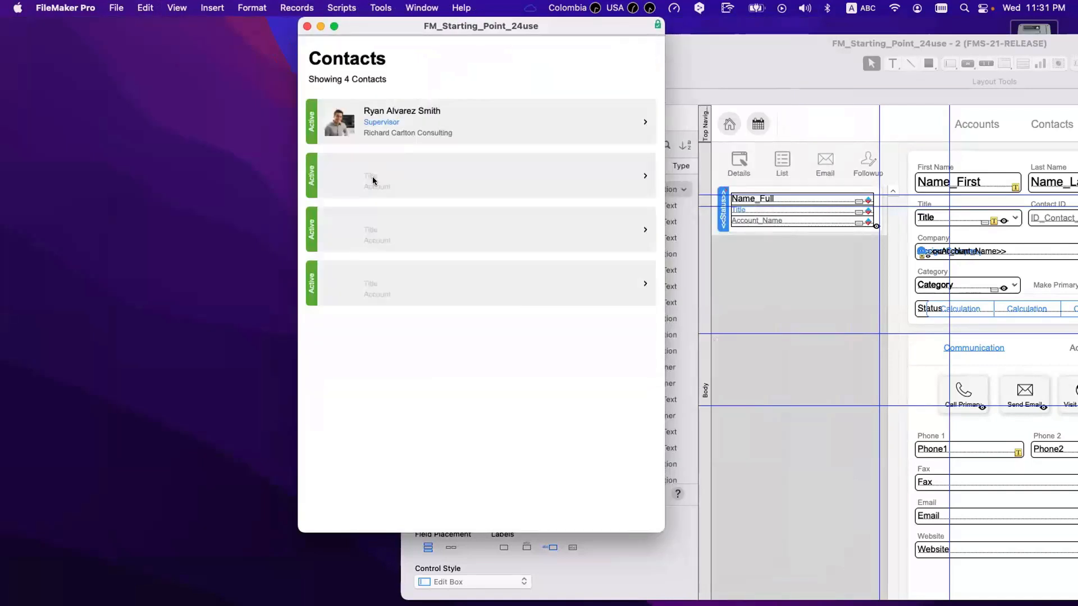
pyautogui.click(373, 178)
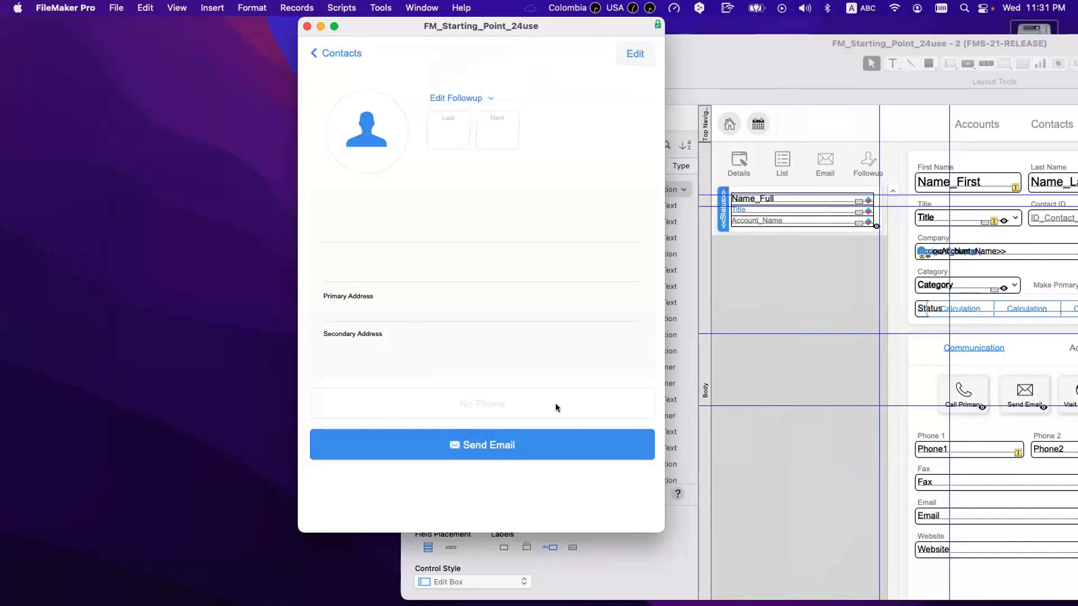
# - Return to Layout mode and temporarily hide the Call button from the layout canvas
pyautogui.press('super+l')
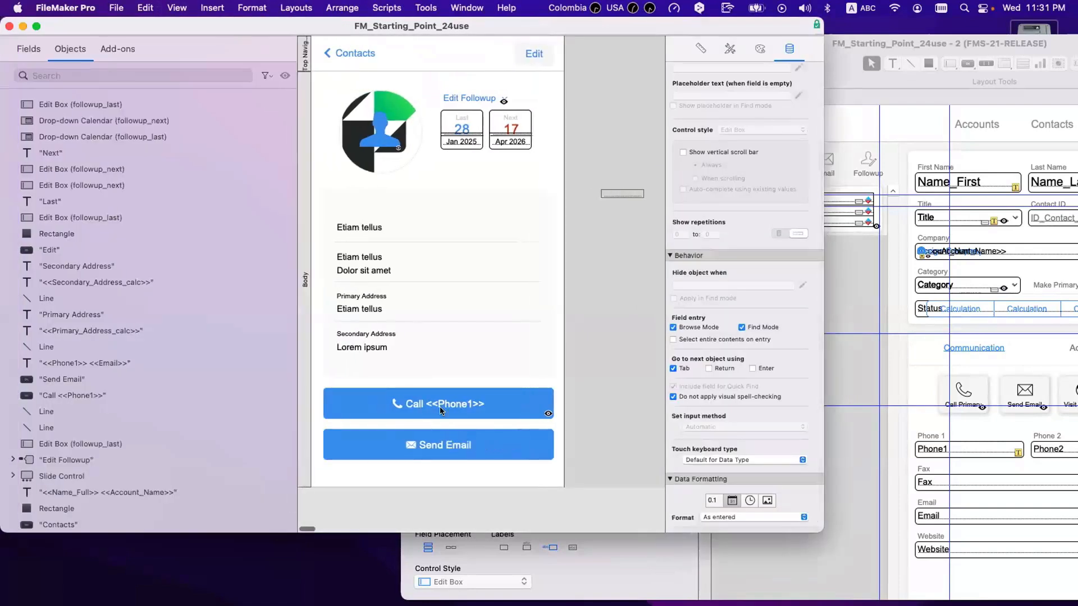
pyautogui.click(442, 410)
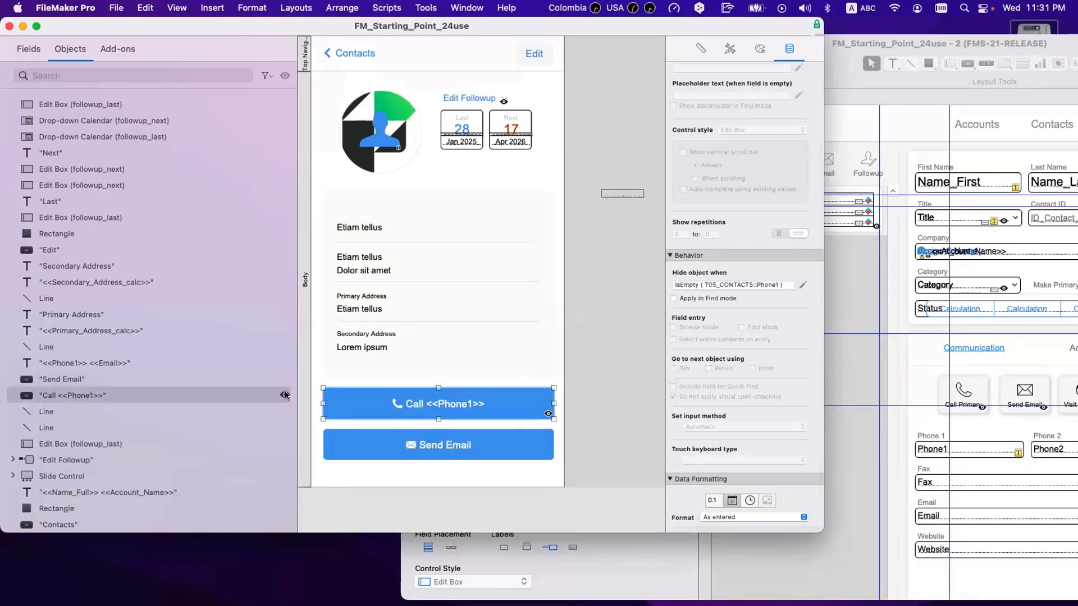
pyautogui.click(285, 395)
# - Duplicate the "No Phone" button just above Send Email and label the copy "No Email"
pyautogui.click(439, 399)
pyautogui.moveTo(440, 398); pyautogui.dragTo(440, 411)
pyautogui.doubleClick(440, 411)
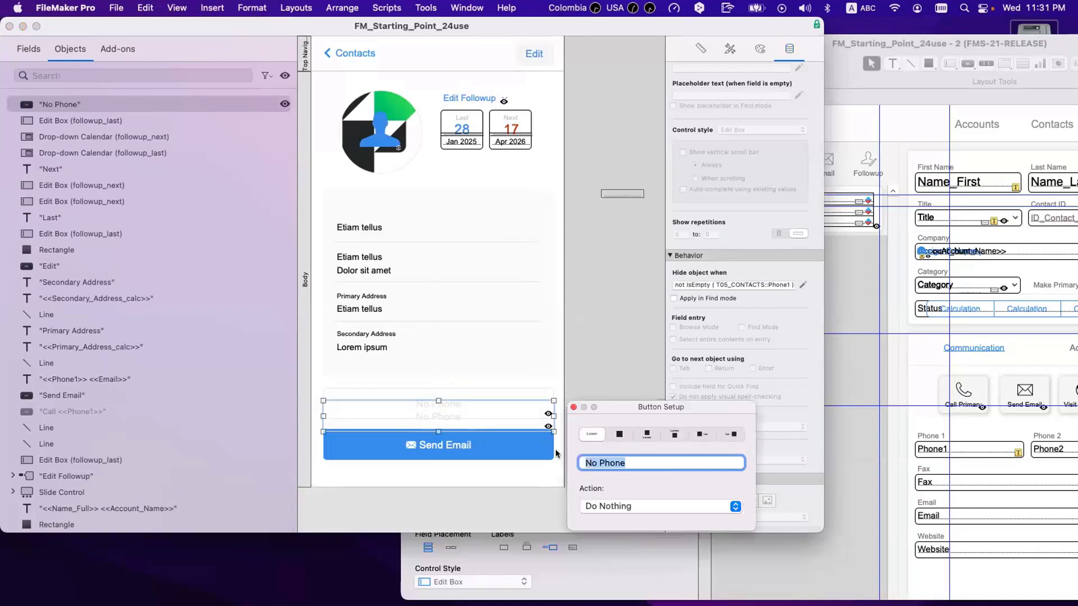
pyautogui.doubleClick(633, 465)
pyautogui.write('Email')
pyautogui.press('super+a')
pyautogui.click(574, 408)
# - Hide the Send Email button when IsEmpty ( T05_CONTACTS::Email )
pyautogui.click(521, 444)
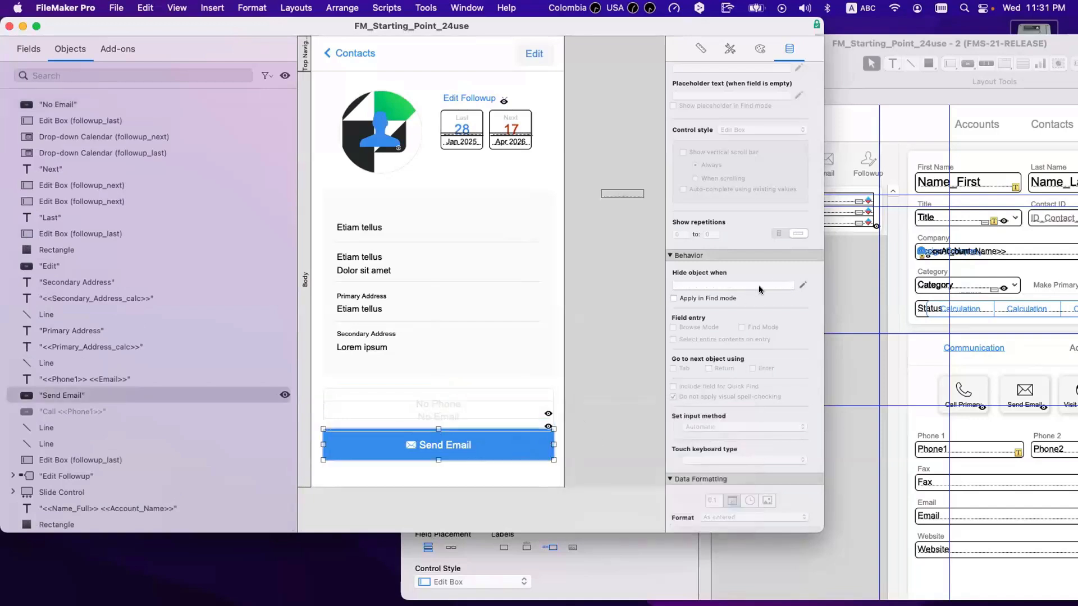
pyautogui.click(801, 284)
pyautogui.write('IsEmpty ( field )')
pyautogui.press('Return')
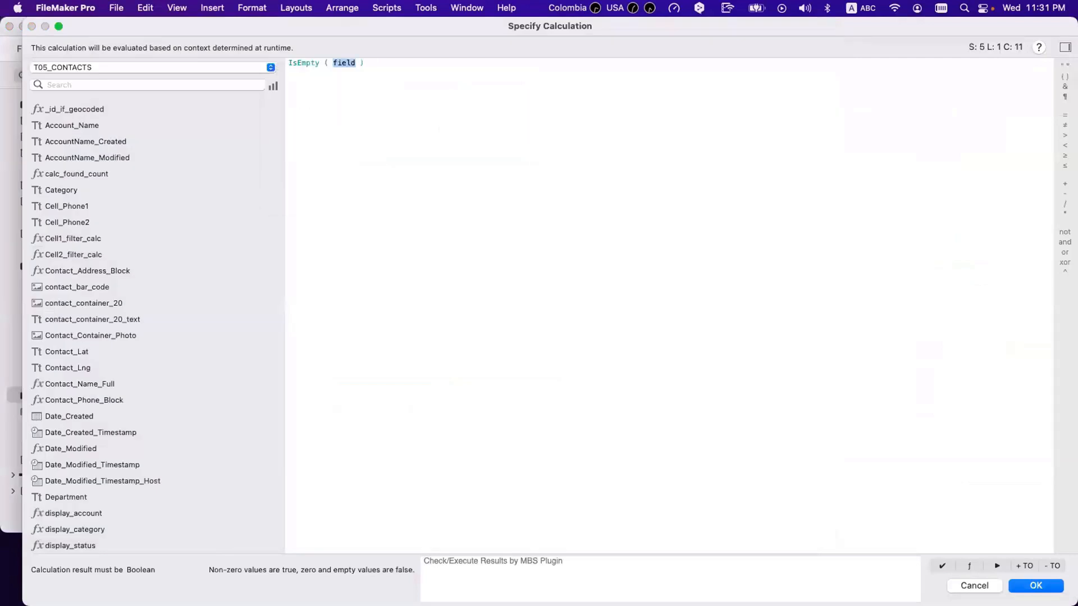
pyautogui.write('email')
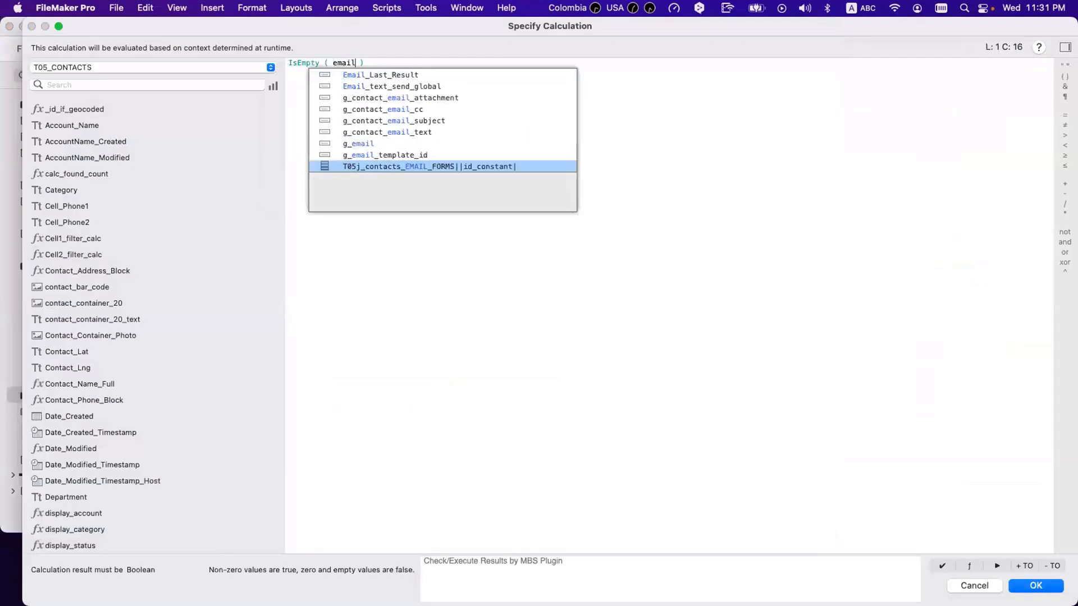
pyautogui.scroll(1, 483, 146)
pyautogui.click(404, 73)
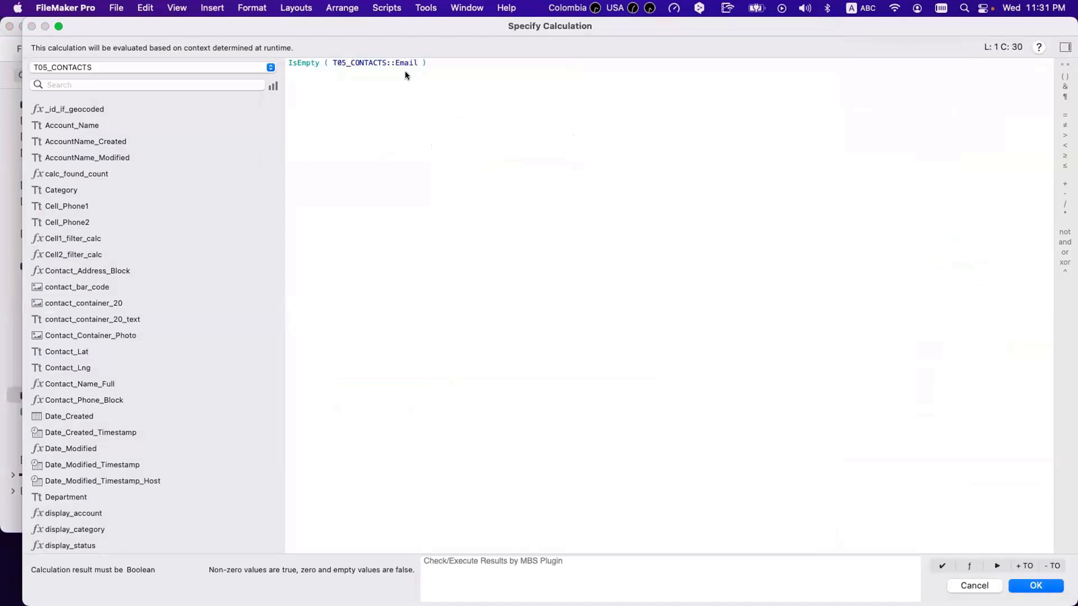
pyautogui.press('Return')
# - Hide the "No Email" button when not IsEmpty ( T05_CONTACTS::Email )
pyautogui.scroll(-1, 470, 404)
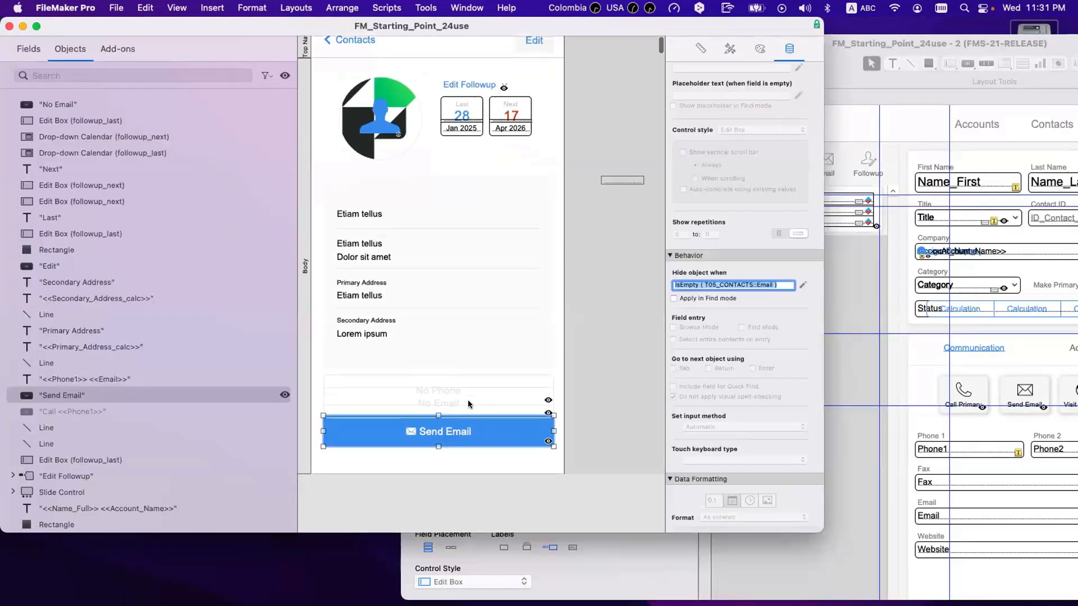
pyautogui.click(469, 403)
pyautogui.moveTo(686, 285); pyautogui.dragTo(686, 305)
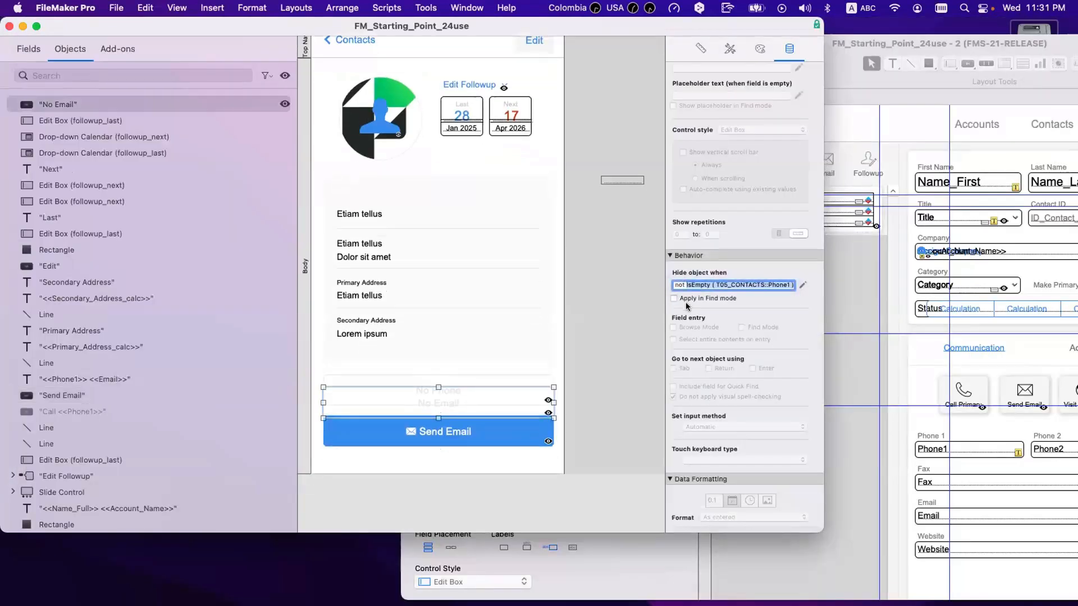
pyautogui.write('IsEmpty ( T05_CONTACTS::Email )')
pyautogui.press('Return')
# - Align the "No Email" button over the Send Email button and send it to the back
pyautogui.moveTo(464, 403); pyautogui.dragTo(466, 431)
pyautogui.click(341, 8)
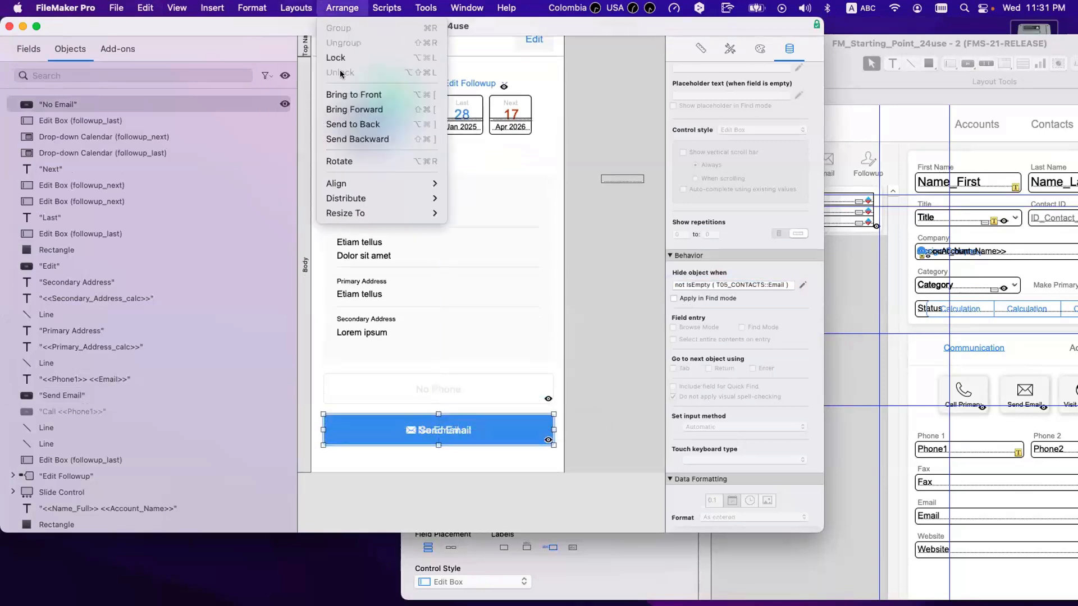
pyautogui.click(347, 127)
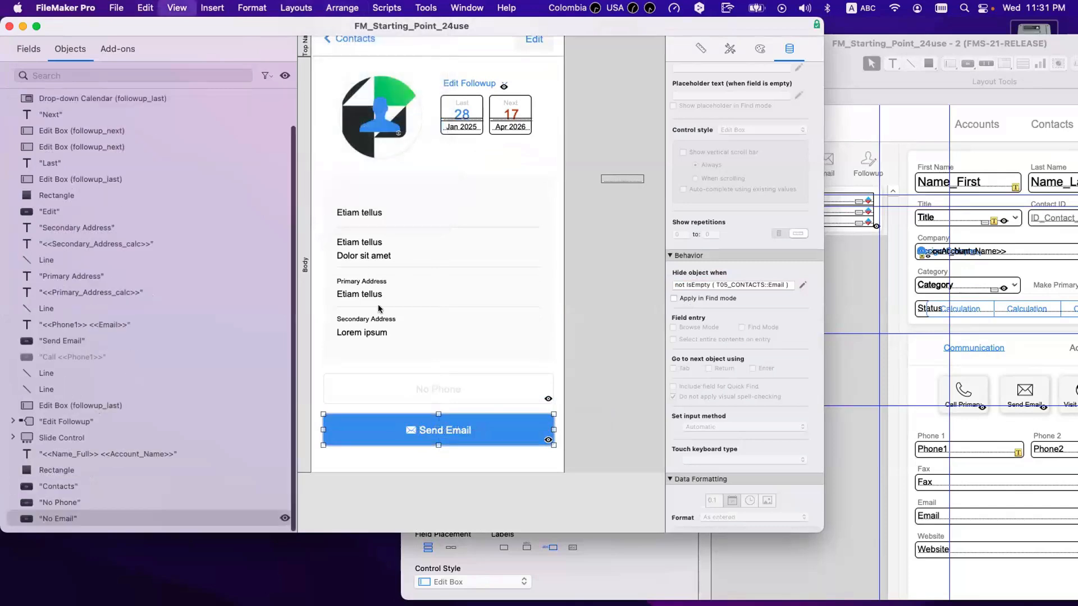
# - Check the phone and email buttons in Browse mode on both the filled-in contact and a blank contact
pyautogui.press('super+b')
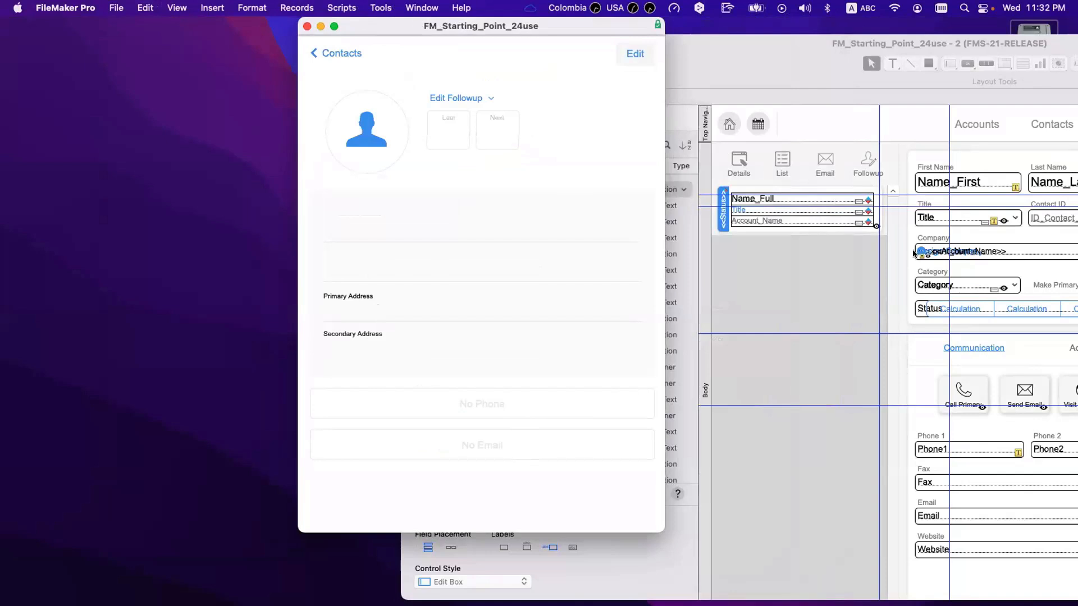
pyautogui.click(338, 54)
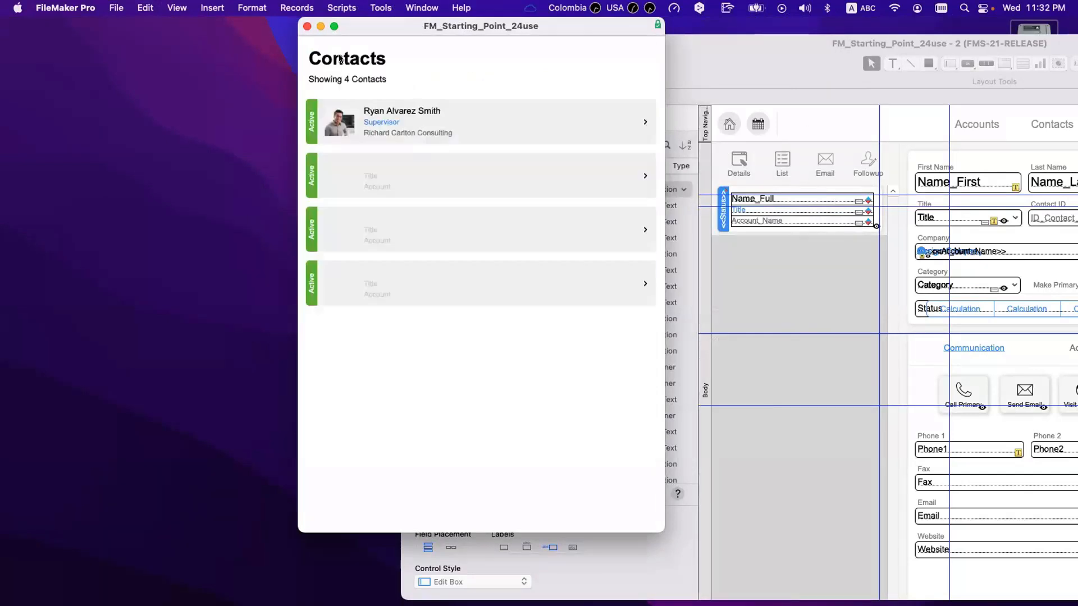
pyautogui.click(416, 130)
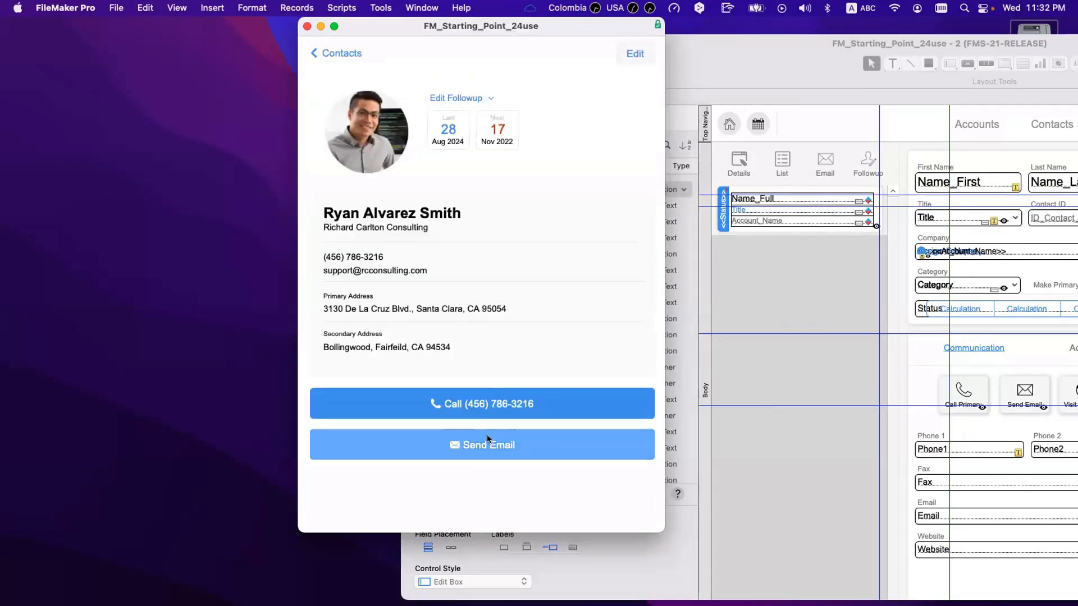
pyautogui.click(356, 59)
pyautogui.click(417, 186)
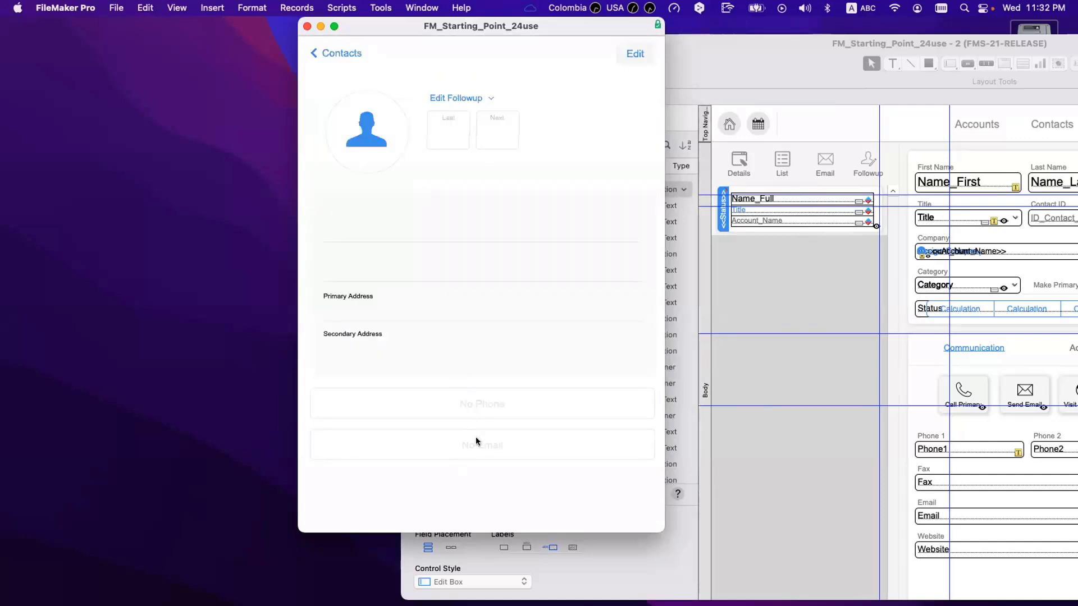
pyautogui.click(353, 53)
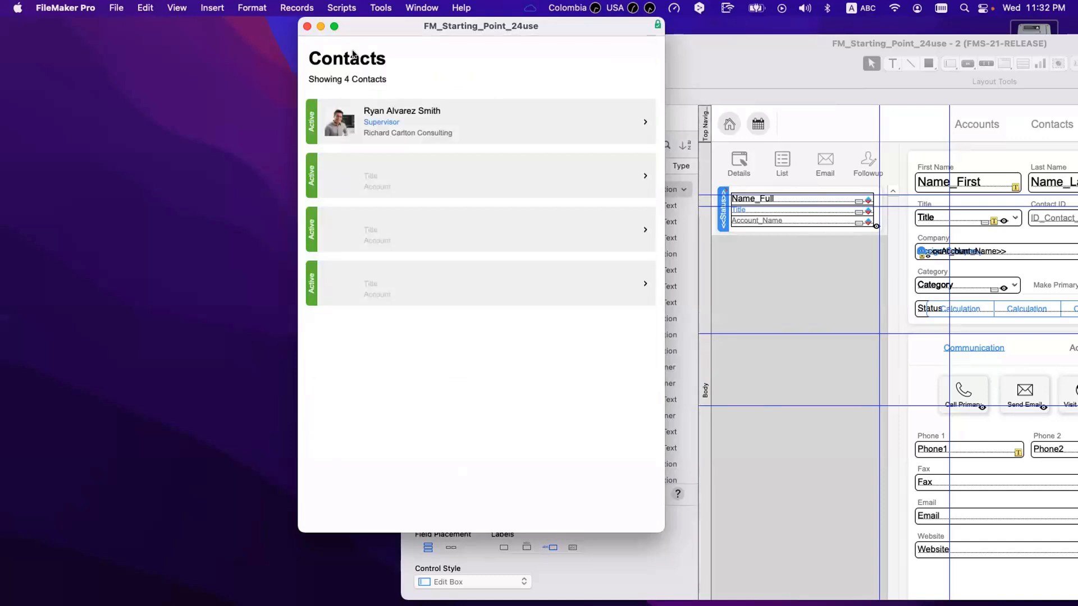
pyautogui.click(397, 126)
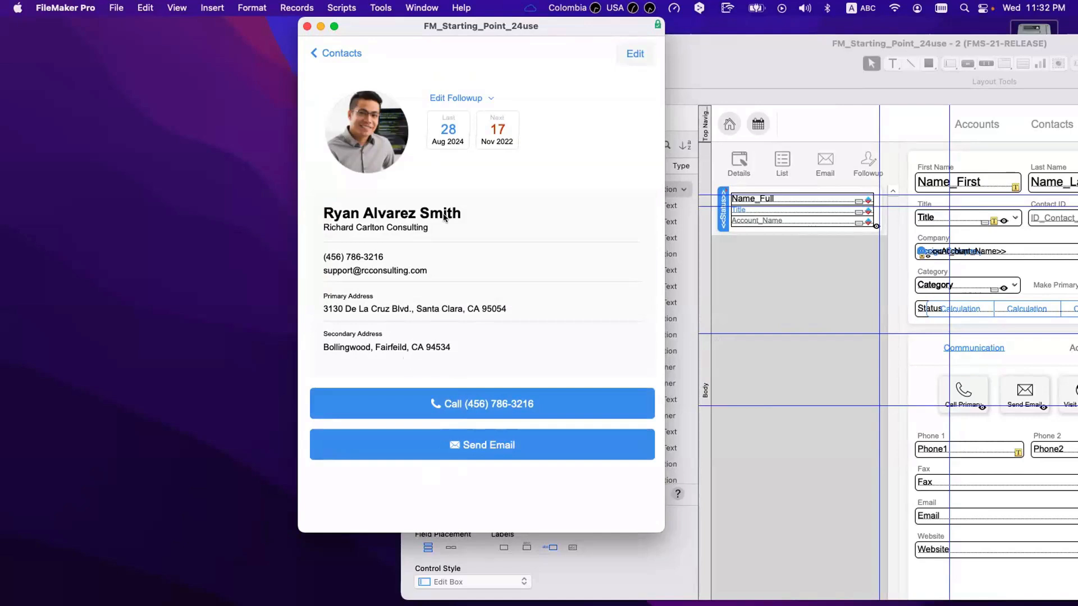
# - Open the filled-in contact's edit screen in Layout mode and enlarge the window
pyautogui.click(635, 54)
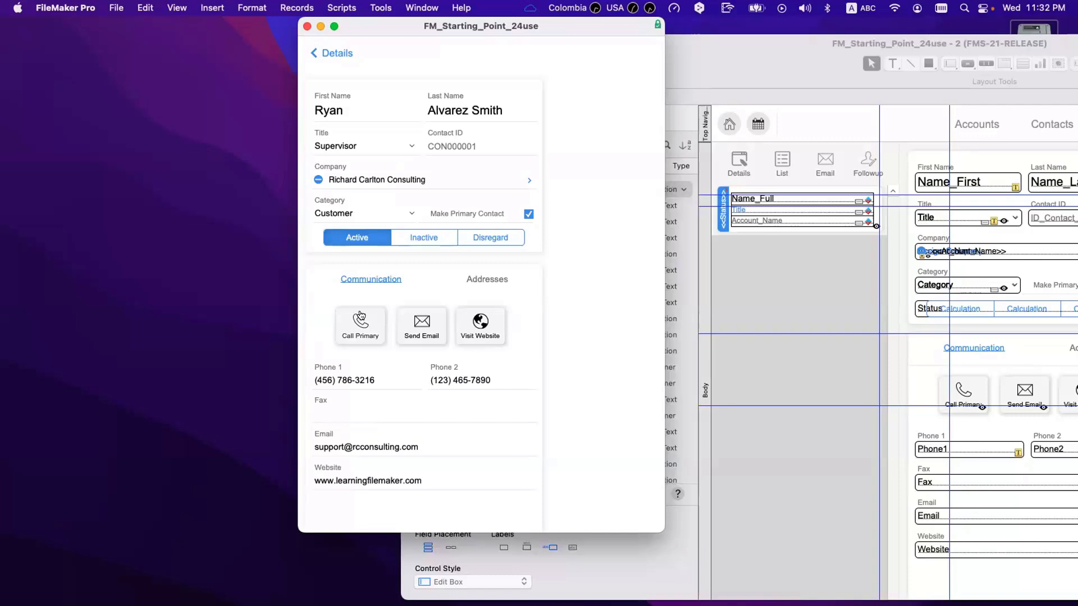
pyautogui.press('super+l')
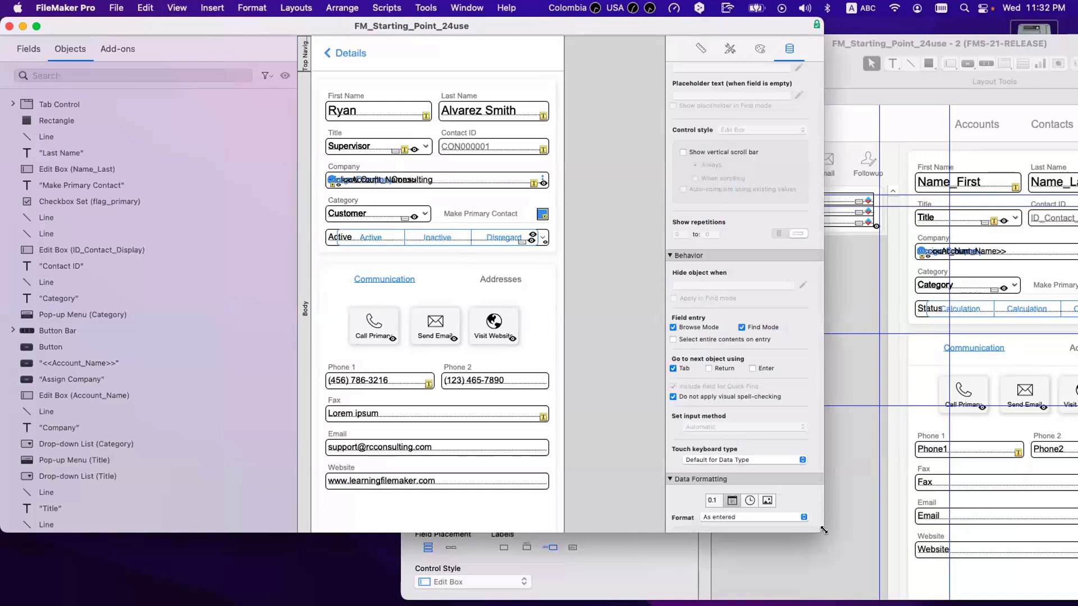
pyautogui.moveTo(825, 528); pyautogui.dragTo(903, 600)
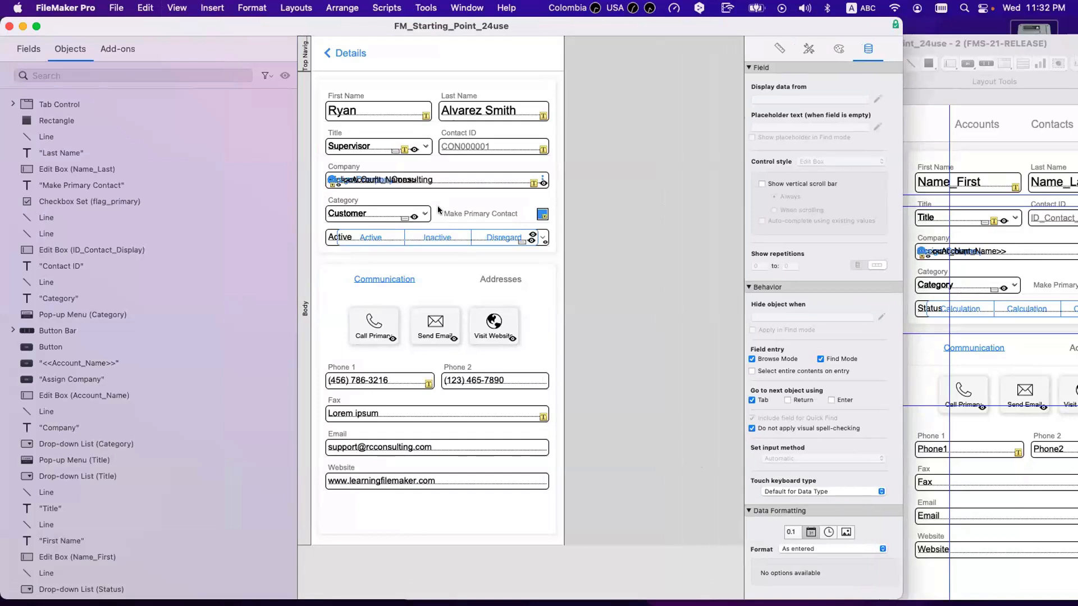
# - Move the status button bar and the whole contact information section off the layout into the grey area beside it
pyautogui.click(437, 237)
pyautogui.moveTo(431, 245); pyautogui.dragTo(679, 122)
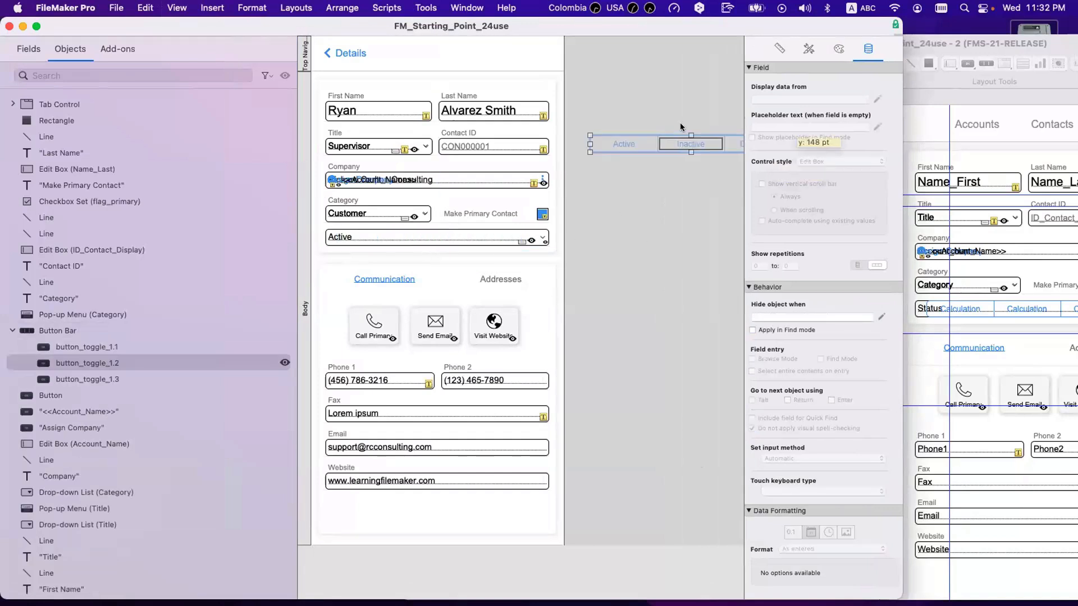
pyautogui.click(648, 223)
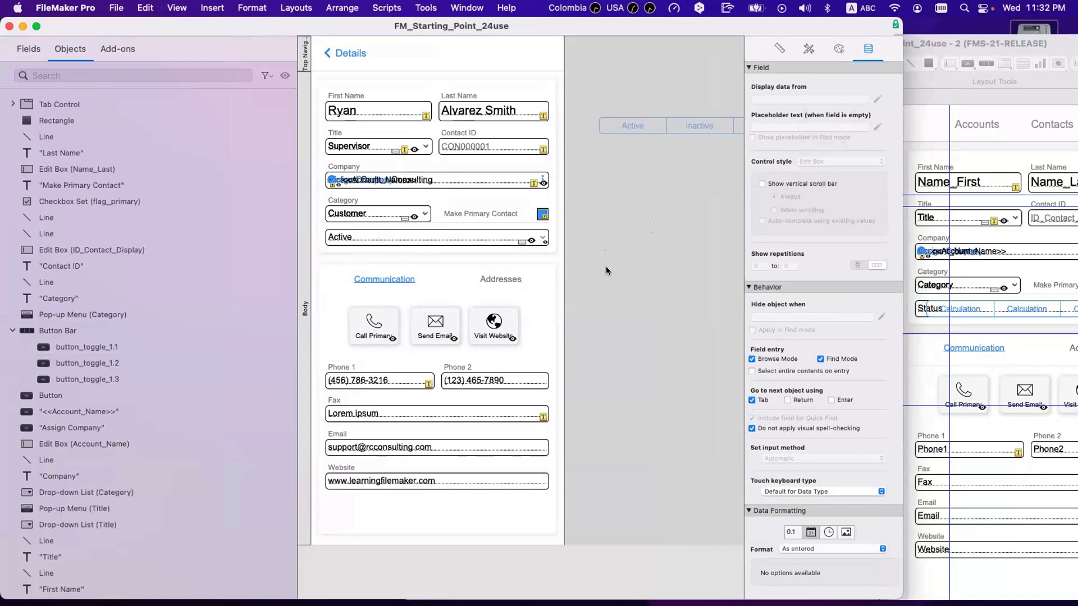
pyautogui.moveTo(608, 271); pyautogui.dragTo(298, 71)
pyautogui.moveTo(342, 114); pyautogui.dragTo(635, 192)
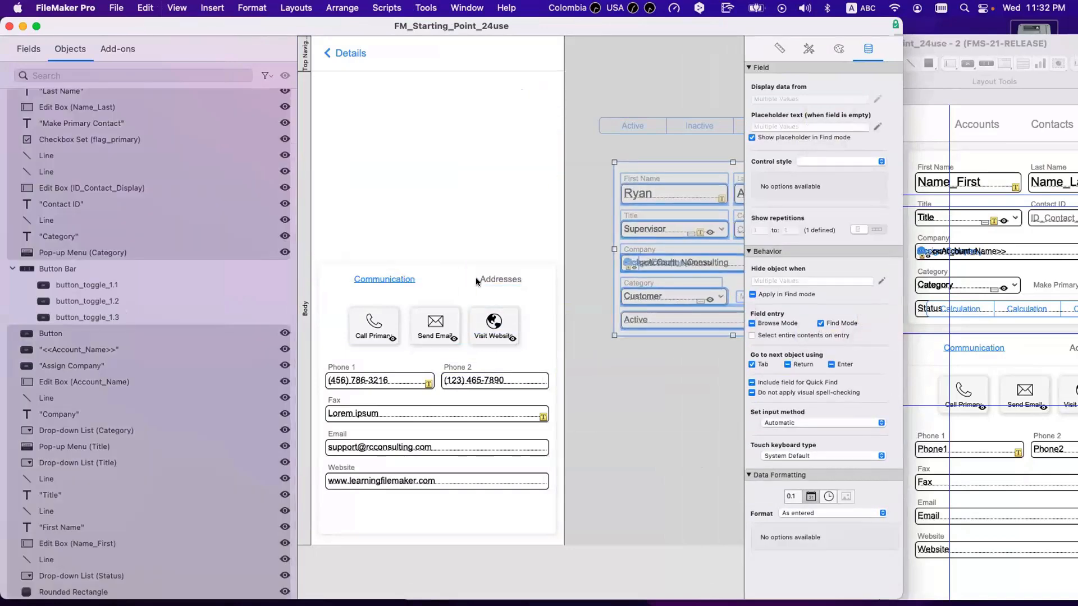
# - Move the Communication and Addresses tab control off the layout, beside the contact information section
pyautogui.click(366, 280)
pyautogui.moveTo(366, 280); pyautogui.dragTo(753, 279)
pyautogui.moveTo(568, 243); pyautogui.dragTo(705, 379)
pyautogui.hscroll(8, 706, 379)
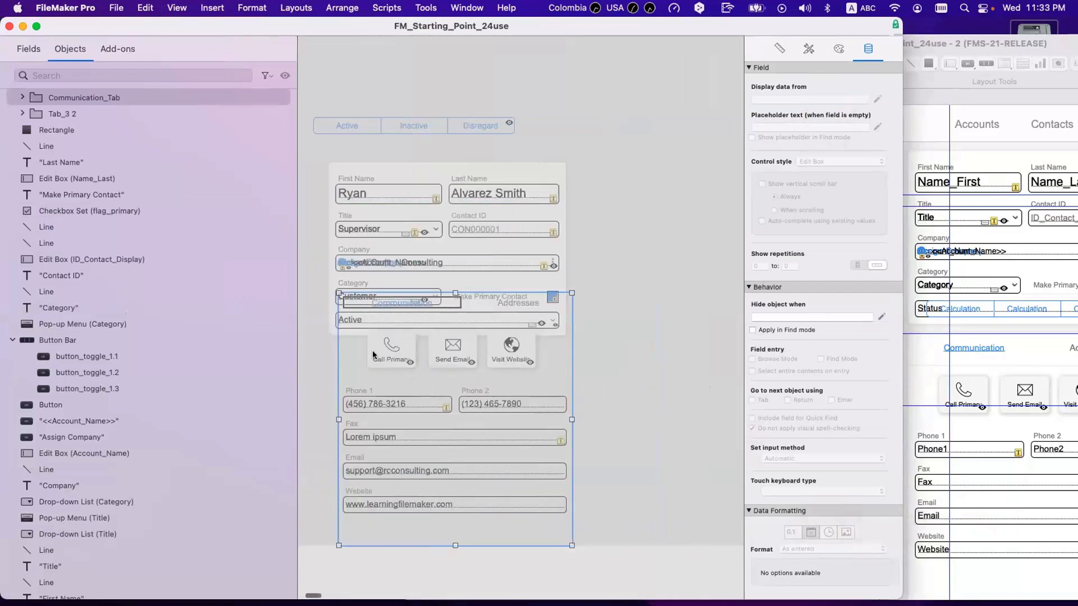
pyautogui.hscroll(-8, 359, 275)
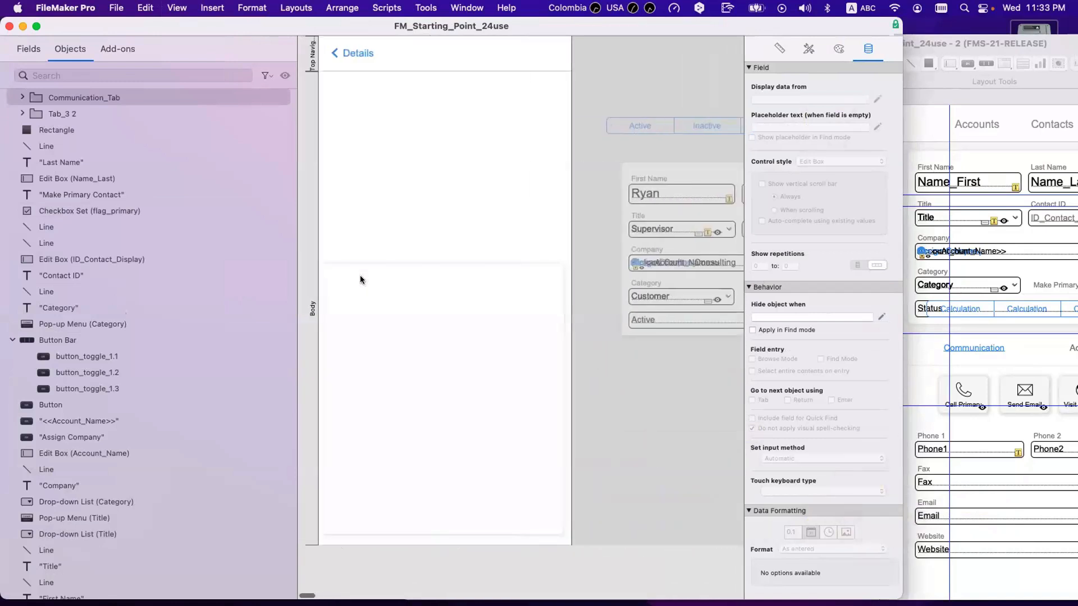
# - Delete the blank body rectangle and move the First Name and Last Name fields with their labels into the layout at x 16 pt, y 72 pt
pyautogui.click(415, 331)
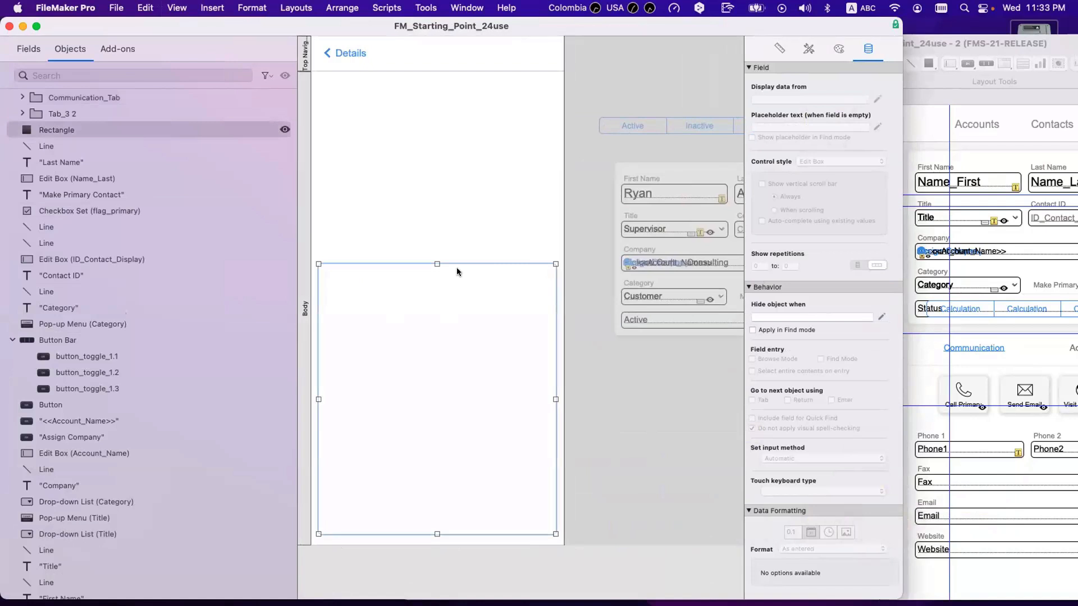
pyautogui.press('Delete')
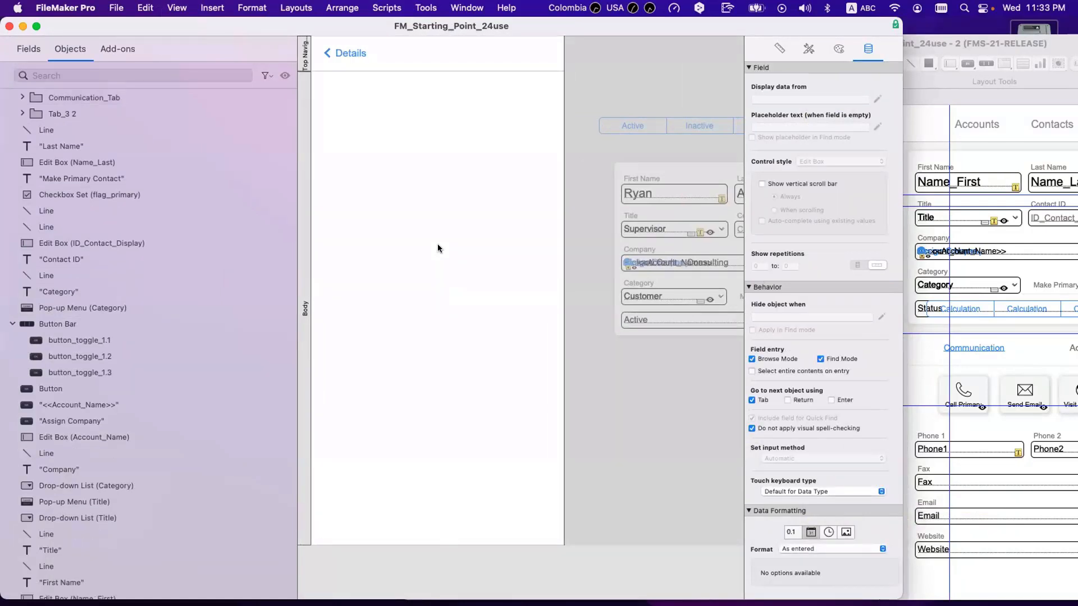
pyautogui.hscroll(3, 437, 244)
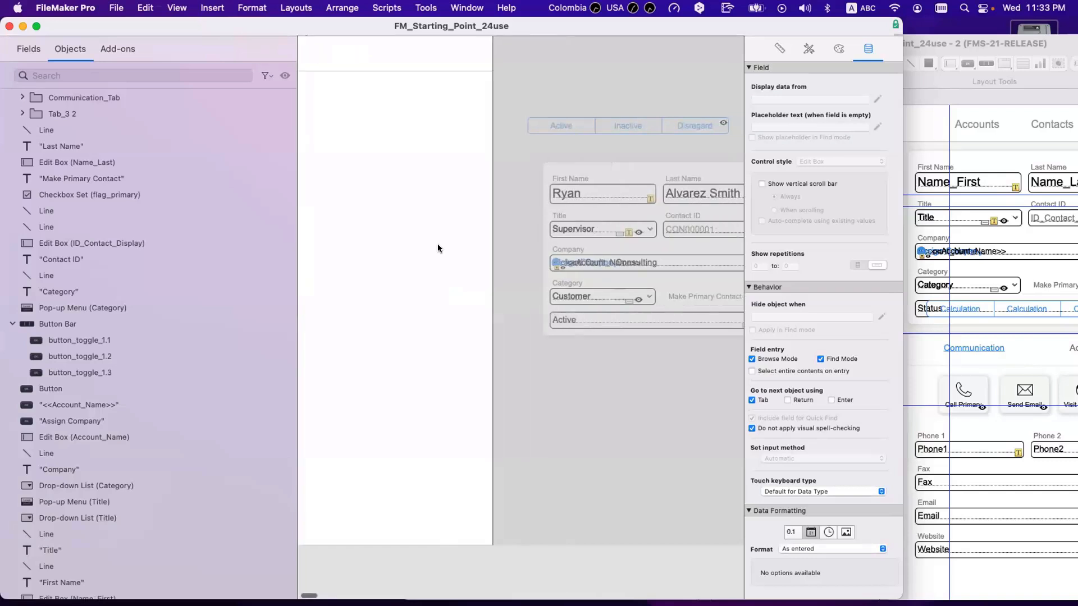
pyautogui.click(576, 179)
pyautogui.keyDown('shift'); pyautogui.click(577, 193); pyautogui.keyUp('shift')
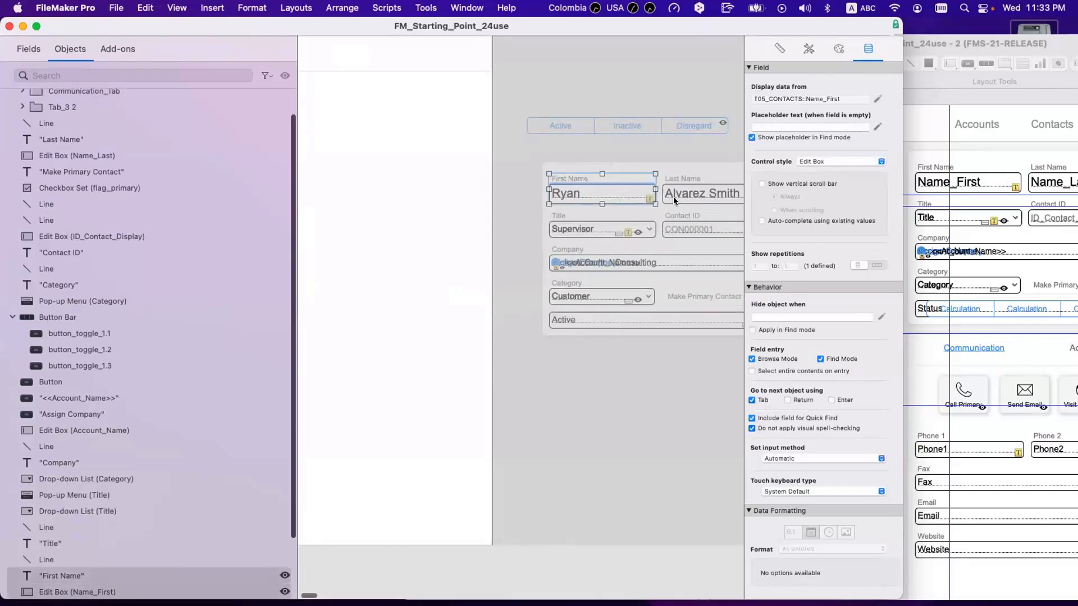
pyautogui.keyDown('shift'); pyautogui.click(674, 196); pyautogui.keyUp('shift')
pyautogui.keyDown('shift'); pyautogui.click(677, 179); pyautogui.keyUp('shift')
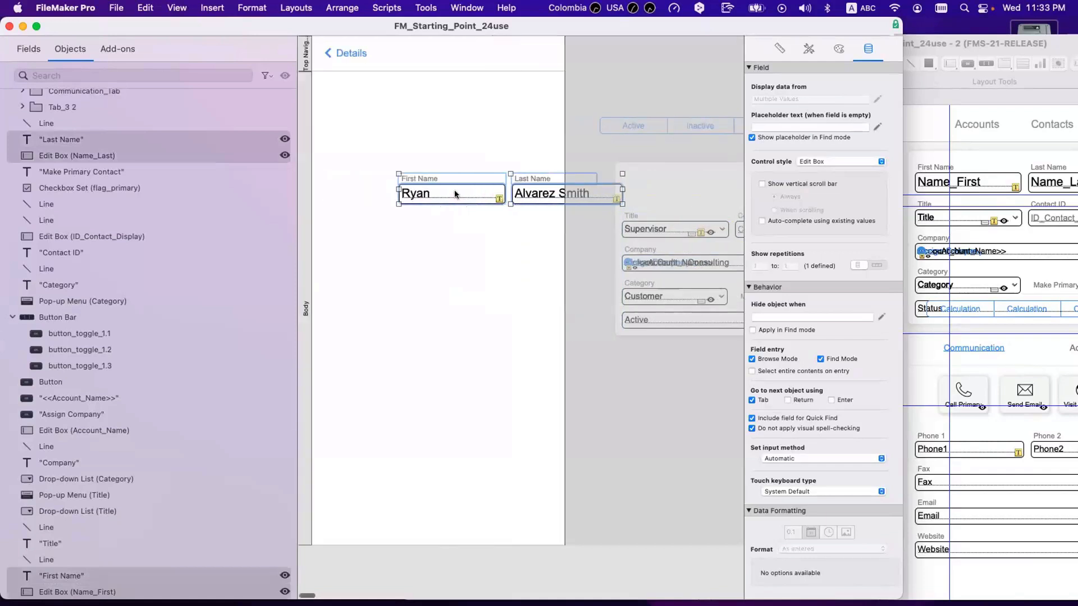
pyautogui.moveTo(436, 181); pyautogui.dragTo(379, 106)
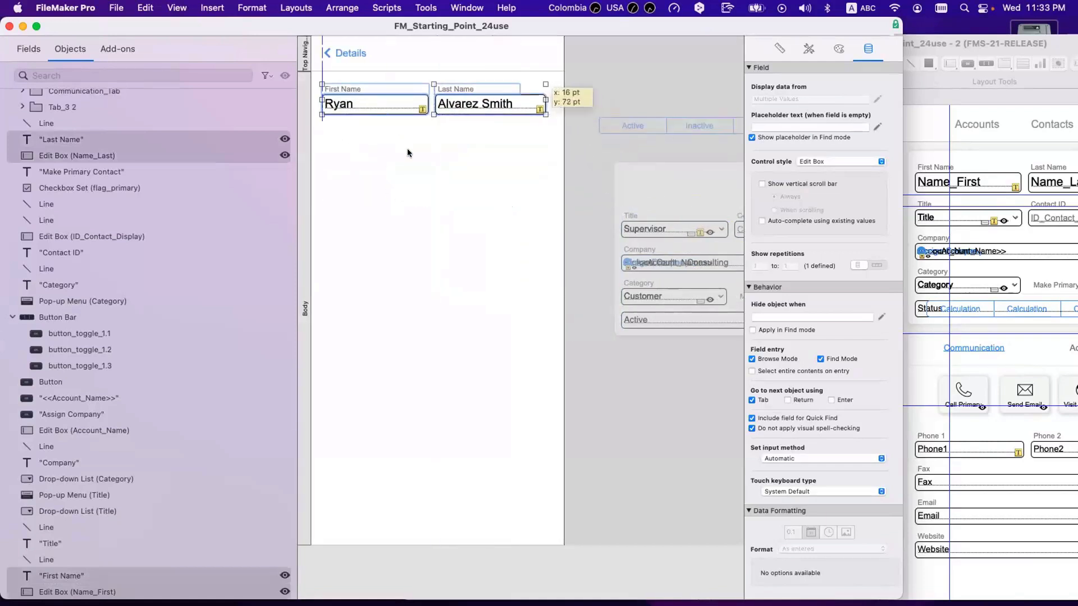
pyautogui.click(436, 142)
# - Stack the Last Name field and its label directly below the First Name field, aligned along the same starting edge
pyautogui.click(458, 106)
pyautogui.keyDown('shift'); pyautogui.click(460, 90); pyautogui.keyUp('shift')
pyautogui.moveTo(467, 109); pyautogui.dragTo(355, 142)
pyautogui.click(371, 192)
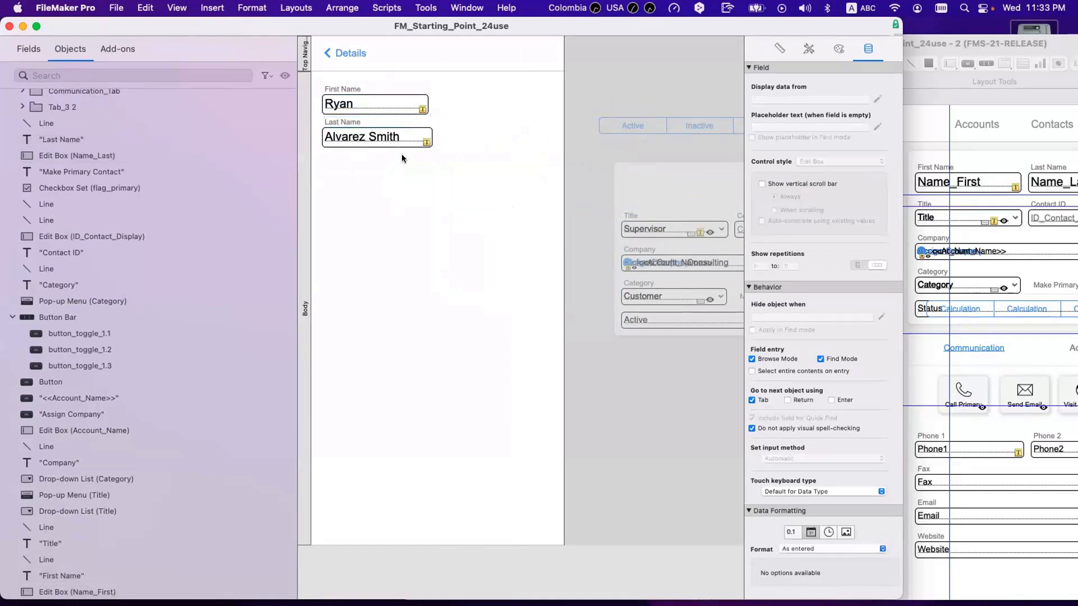
# - Resize the First Name and Last Name edit boxes to match the wider one's width of 164 pt
pyautogui.click(418, 134)
pyautogui.keyDown('shift'); pyautogui.click(426, 113); pyautogui.keyUp('shift')
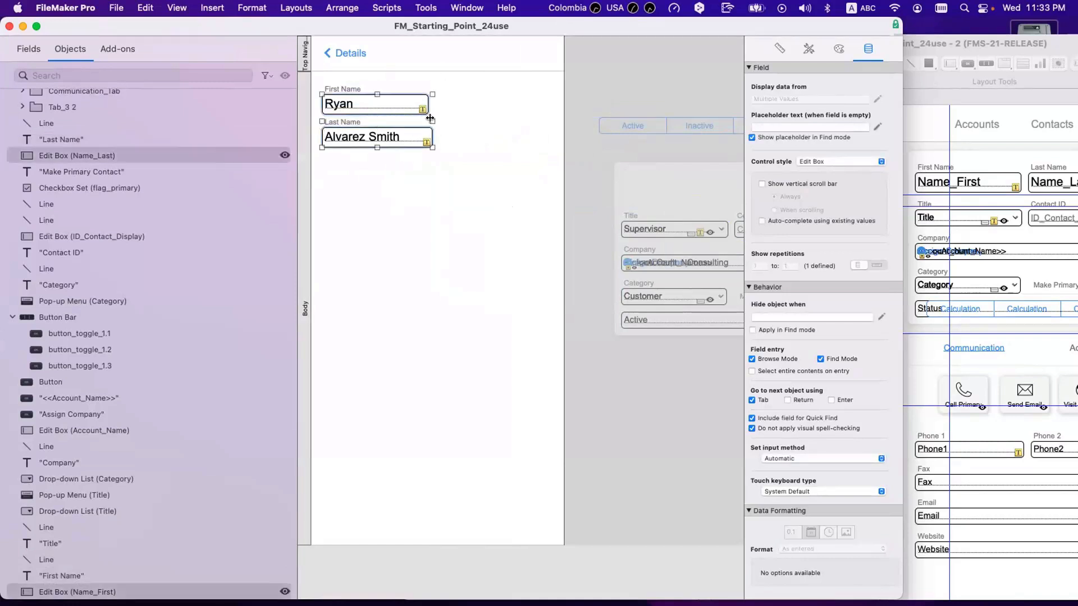
pyautogui.click(779, 49)
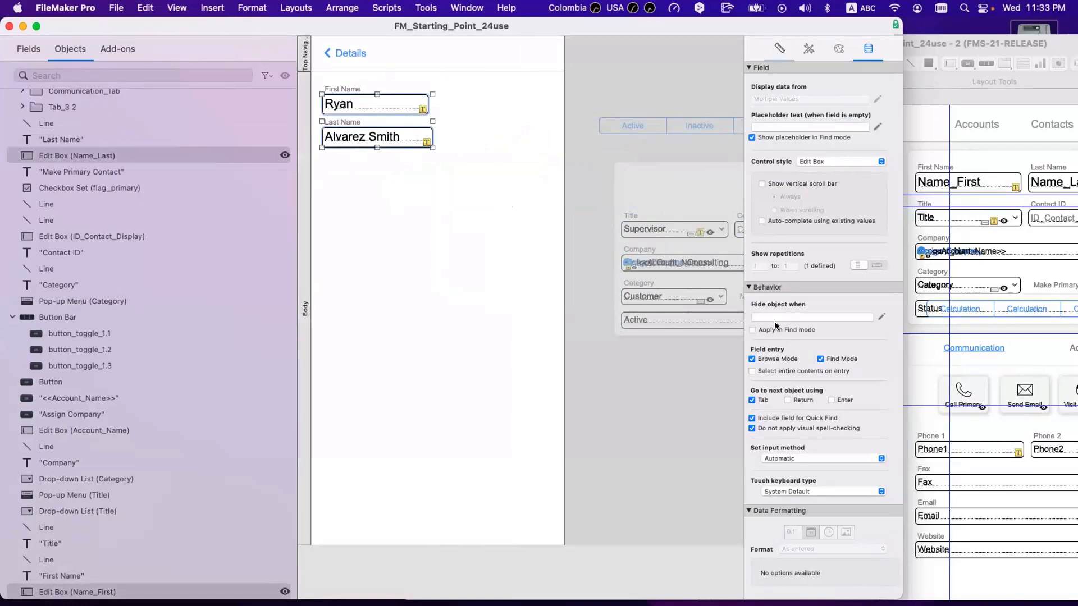
pyautogui.click(770, 354)
# - Widen both name edit boxes to 346 pt and shift the Last Name field with its label slightly down
pyautogui.click(454, 161)
pyautogui.click(406, 141)
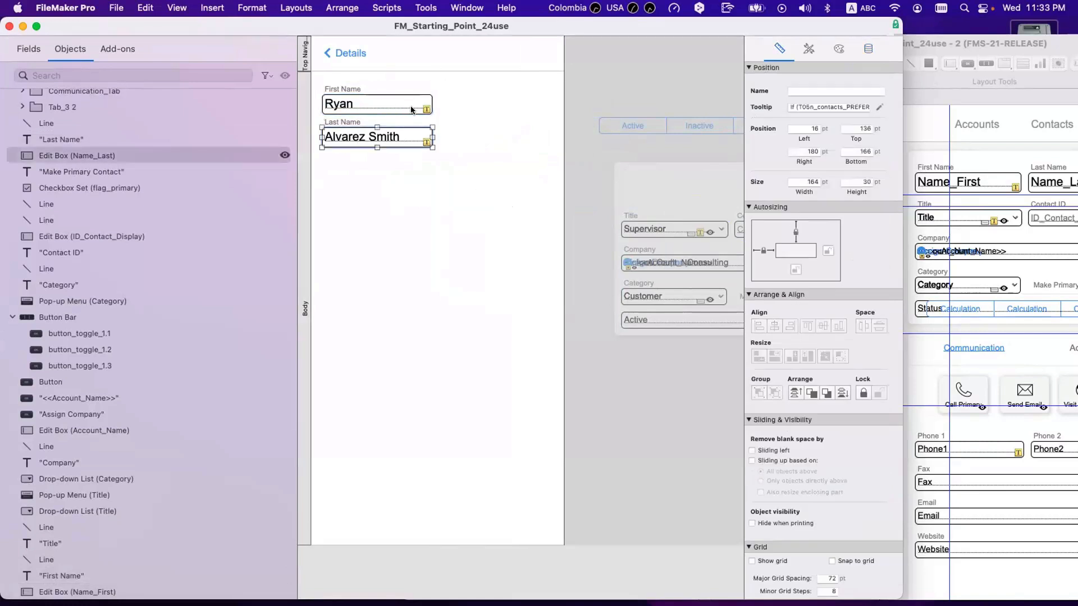
pyautogui.keyDown('shift'); pyautogui.click(428, 112); pyautogui.keyUp('shift')
pyautogui.moveTo(433, 122); pyautogui.dragTo(554, 123)
pyautogui.click(540, 155)
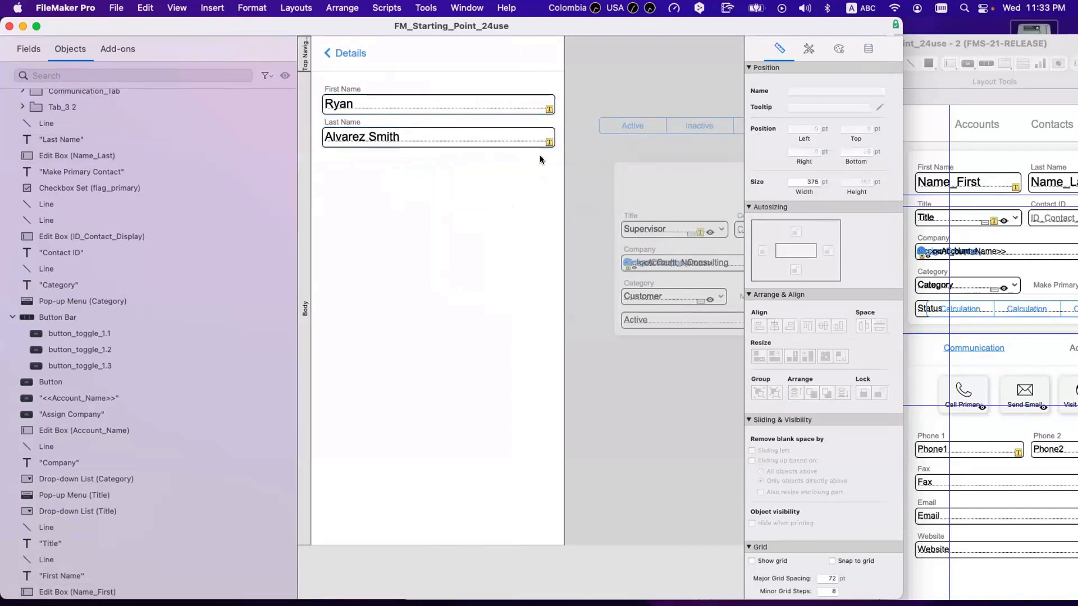
pyautogui.click(402, 139)
pyautogui.keyDown('shift'); pyautogui.click(340, 125); pyautogui.keyUp('shift')
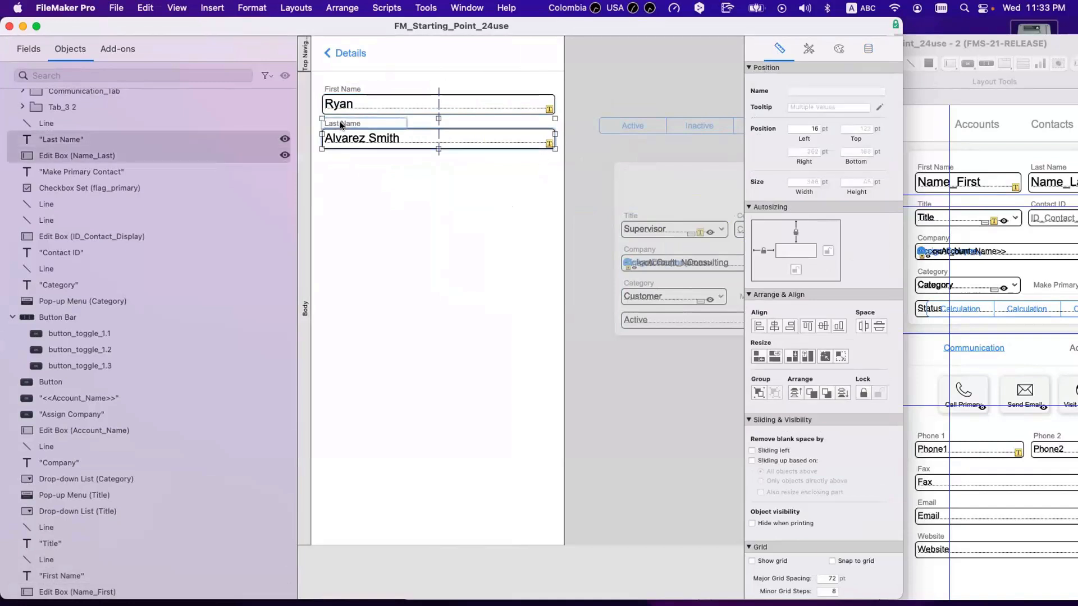
# - Revert the First Name and Last Name edit boxes to the theme's Default style
pyautogui.click(349, 107)
pyautogui.keyDown('shift'); pyautogui.click(358, 145); pyautogui.keyUp('shift')
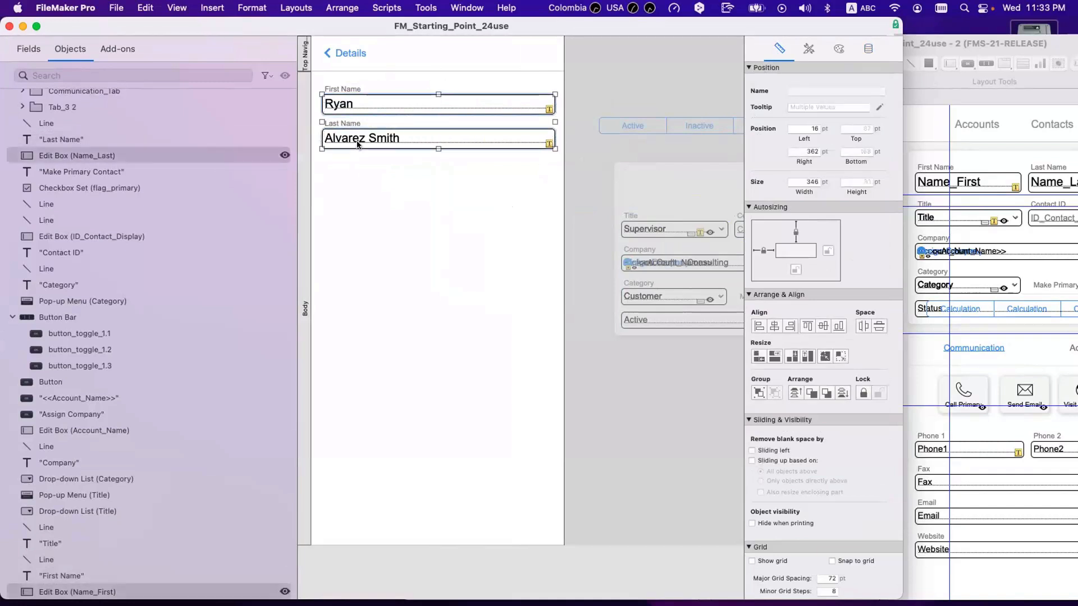
pyautogui.click(838, 49)
pyautogui.click(883, 89)
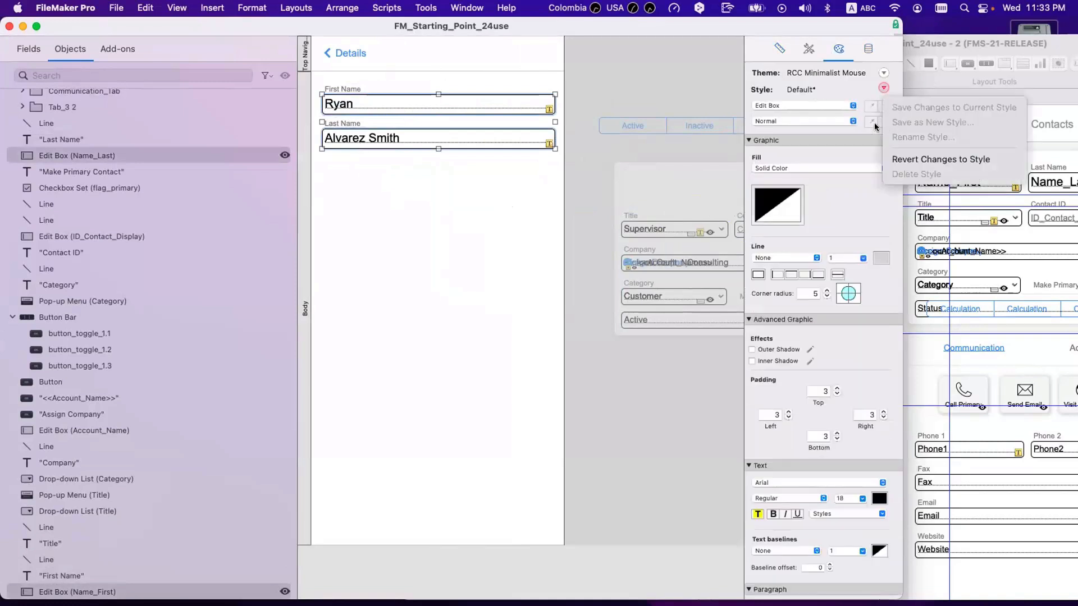
pyautogui.click(825, 119)
pyautogui.click(884, 88)
pyautogui.click(512, 227)
pyautogui.click(416, 144)
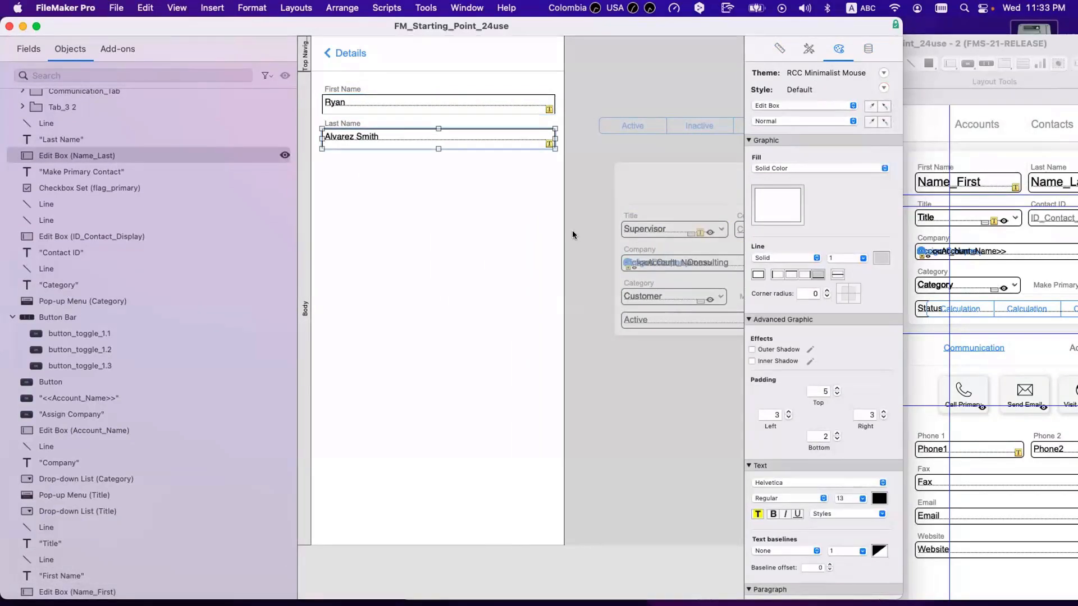
# - Copy the Status drop-down list's formatting and apply it to the First Name and Last Name edit boxes
pyautogui.click(659, 293)
pyautogui.click(659, 315)
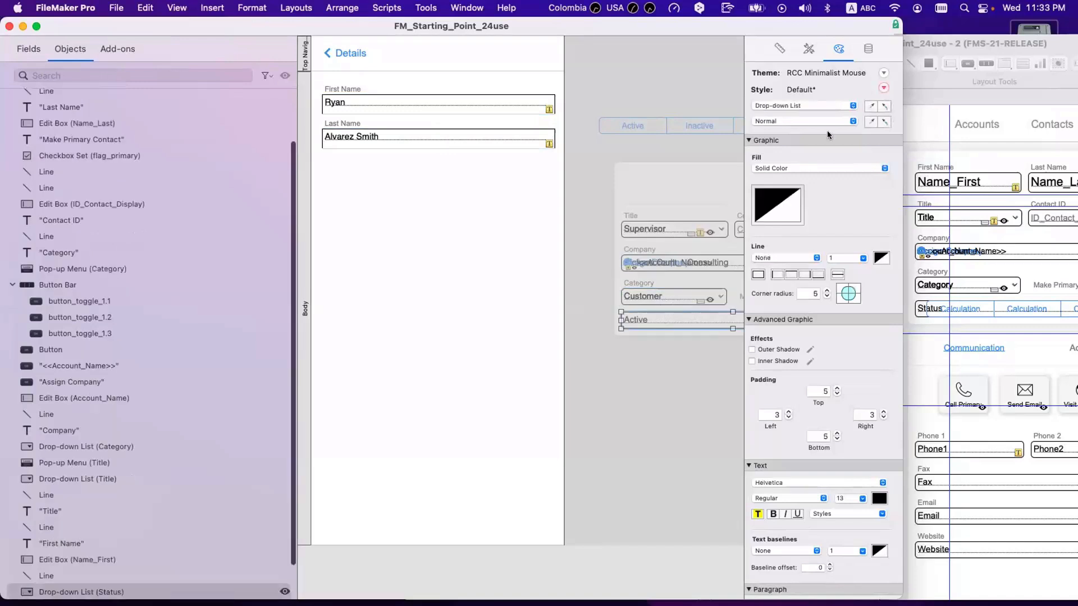
pyautogui.click(405, 112)
pyautogui.keyDown('shift'); pyautogui.click(403, 132); pyautogui.keyUp('shift')
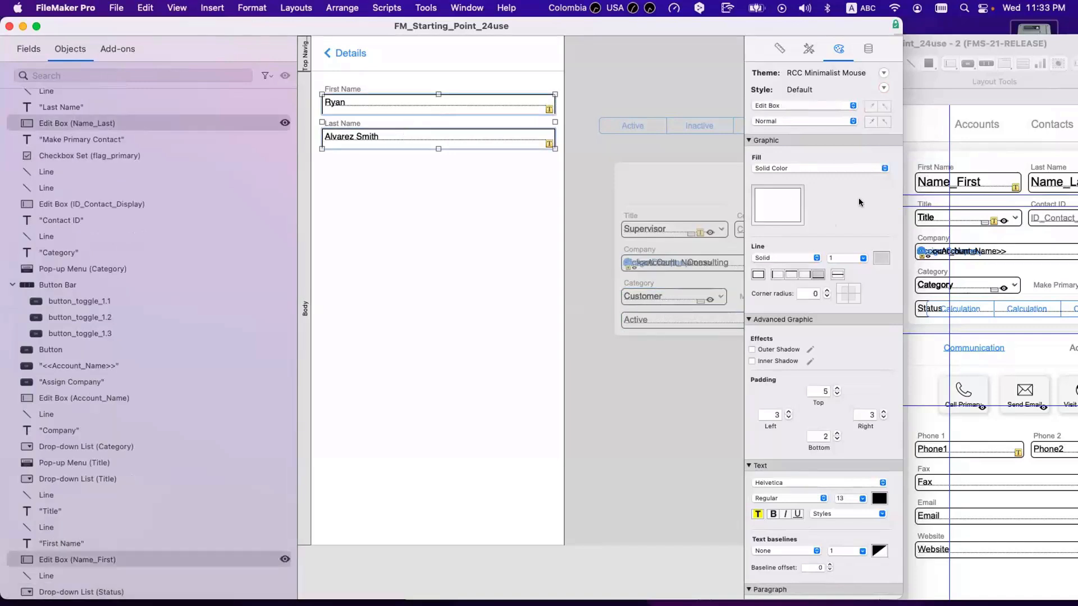
pyautogui.click(515, 206)
pyautogui.click(486, 111)
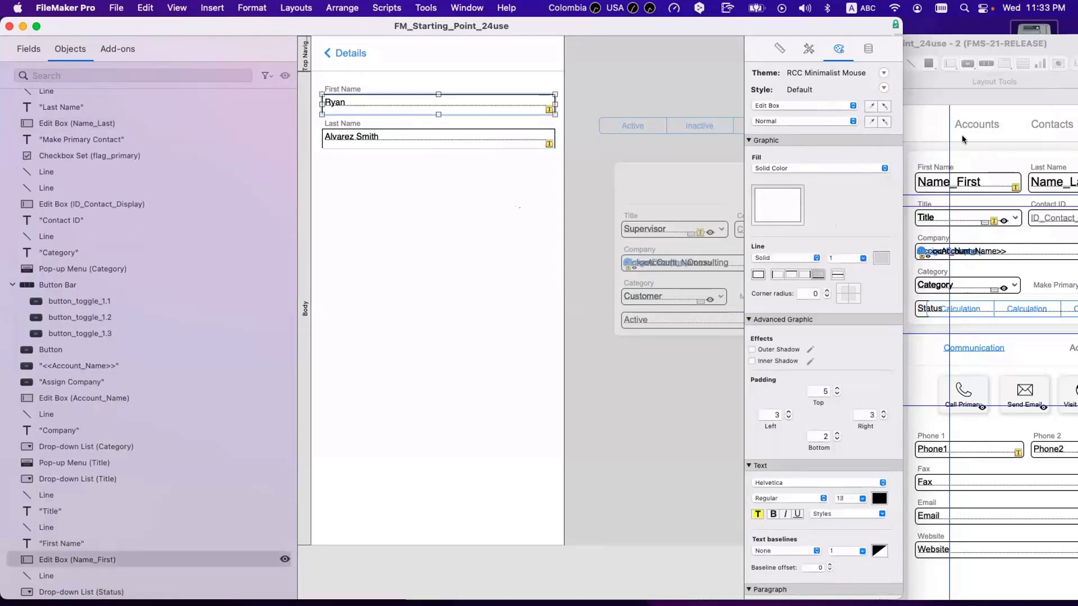
pyautogui.click(883, 106)
pyautogui.click(502, 133)
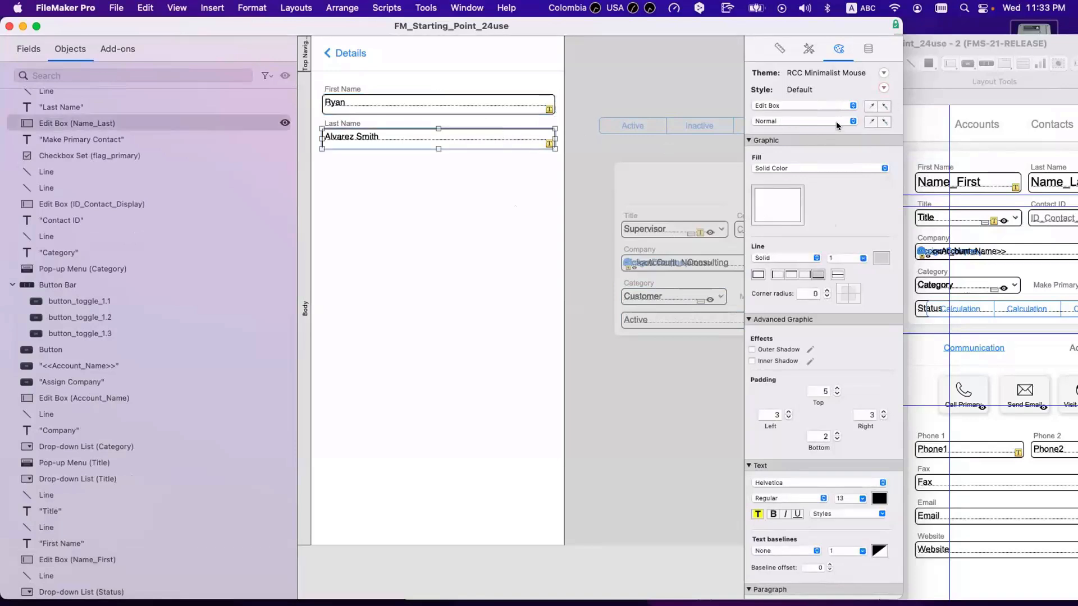
pyautogui.click(883, 107)
# - Slightly reduce the height of the First Name and Last Name edit boxes
pyautogui.moveTo(437, 147); pyautogui.dragTo(439, 105)
pyautogui.click(433, 117)
pyautogui.click(437, 110)
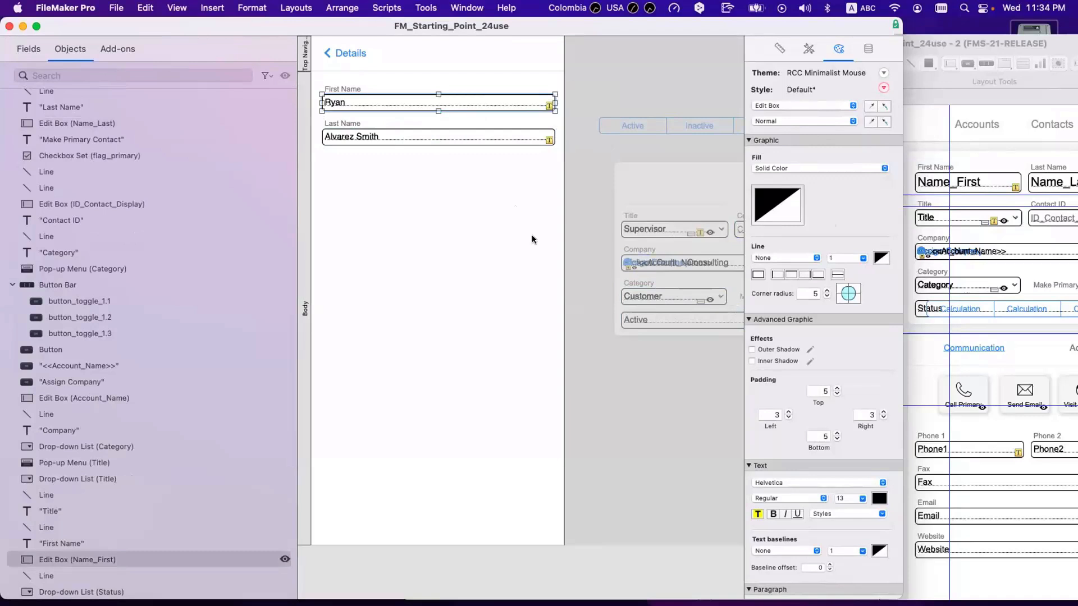
pyautogui.click(416, 216)
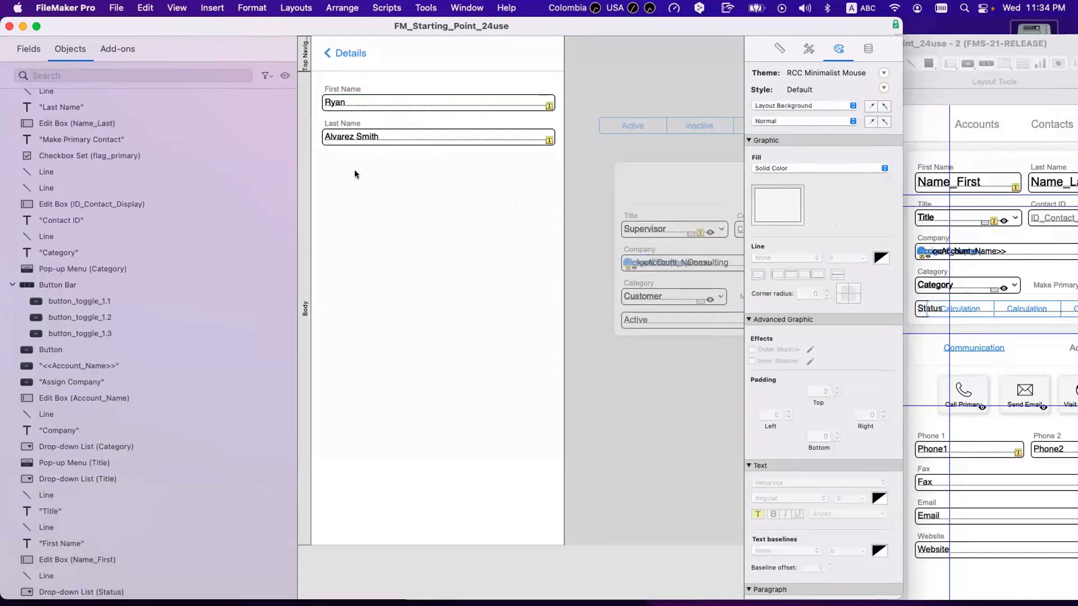
# - Draw a horizontal separator line about 346 pt wide between the First Name box and the Last Name label, spanning the boxes' full width
pyautogui.scroll(-1, 362, 154)
pyautogui.scroll(1, 369, 135)
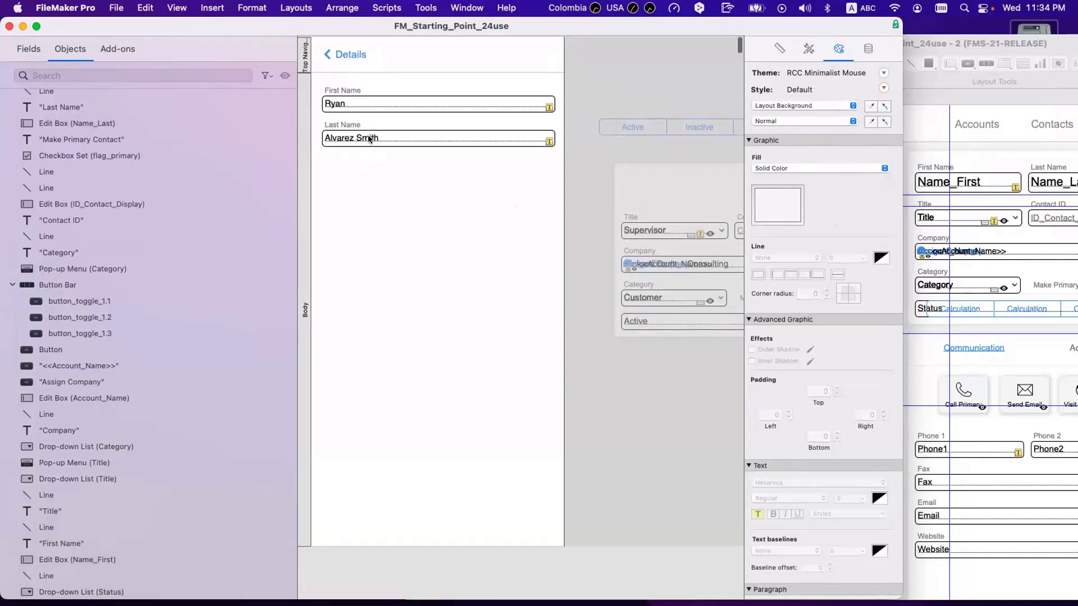
pyautogui.press('super+alt+s')
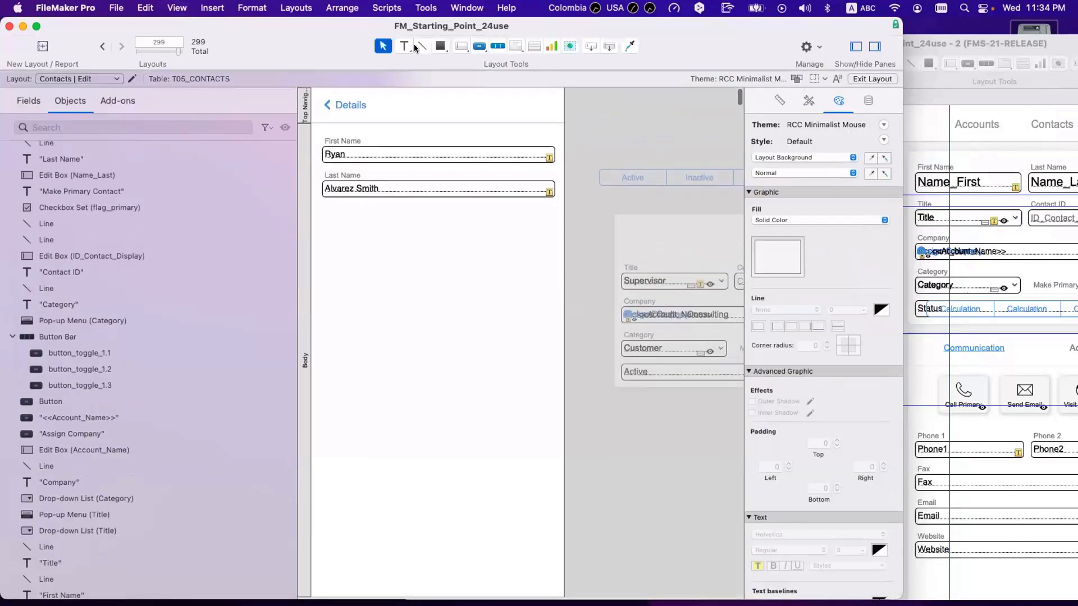
pyautogui.moveTo(326, 169); pyautogui.dragTo(554, 171)
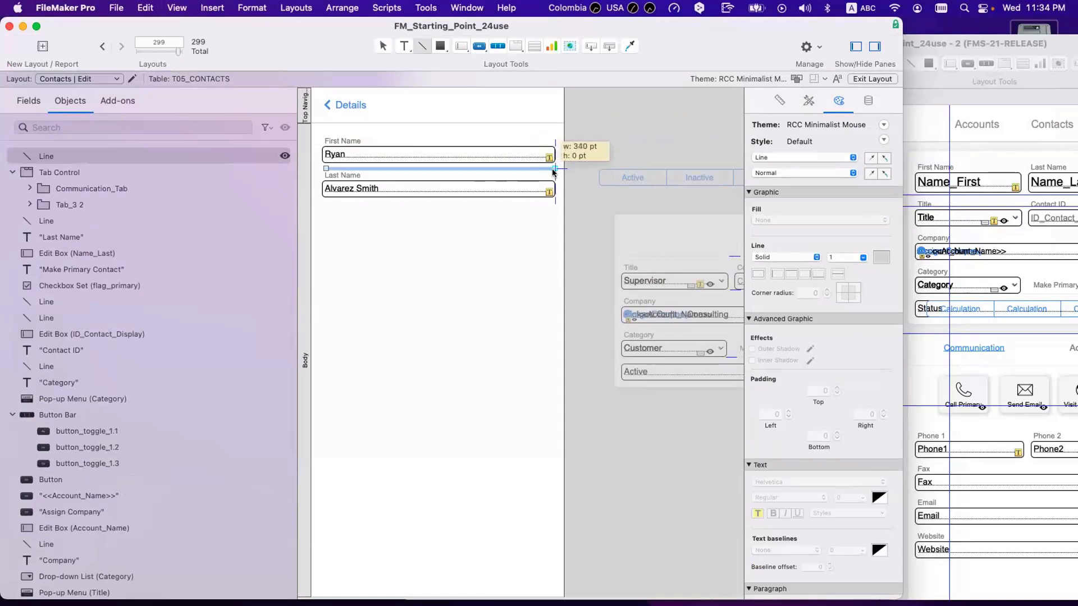
pyautogui.moveTo(323, 168); pyautogui.dragTo(317, 164)
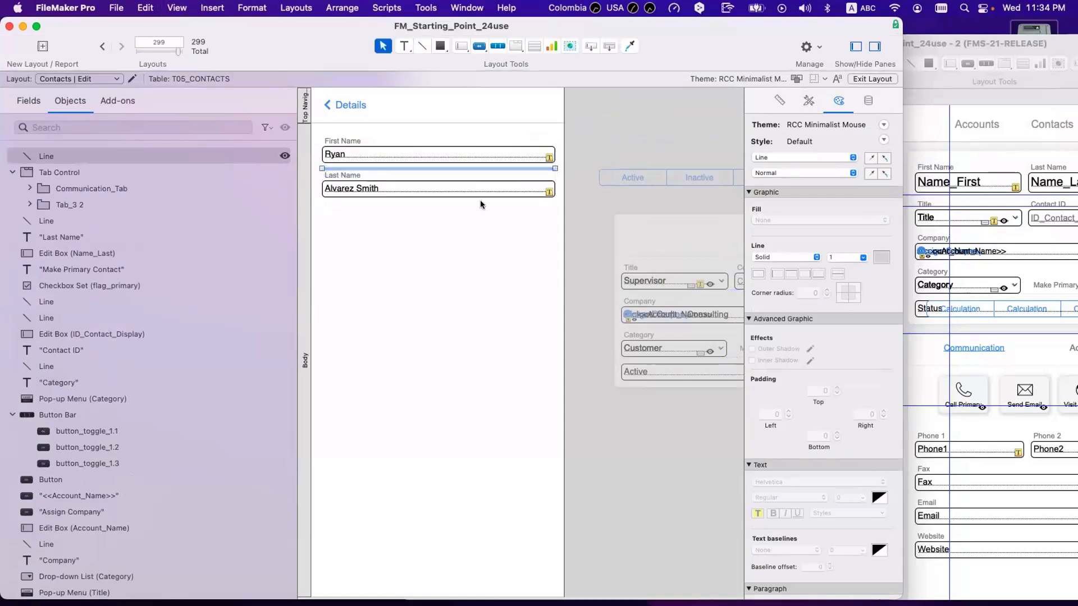
# - Remove the tooltips from both the First Name and Last Name edit boxes
pyautogui.click(482, 191)
pyautogui.keyDown('shift'); pyautogui.click(501, 148); pyautogui.keyUp('shift')
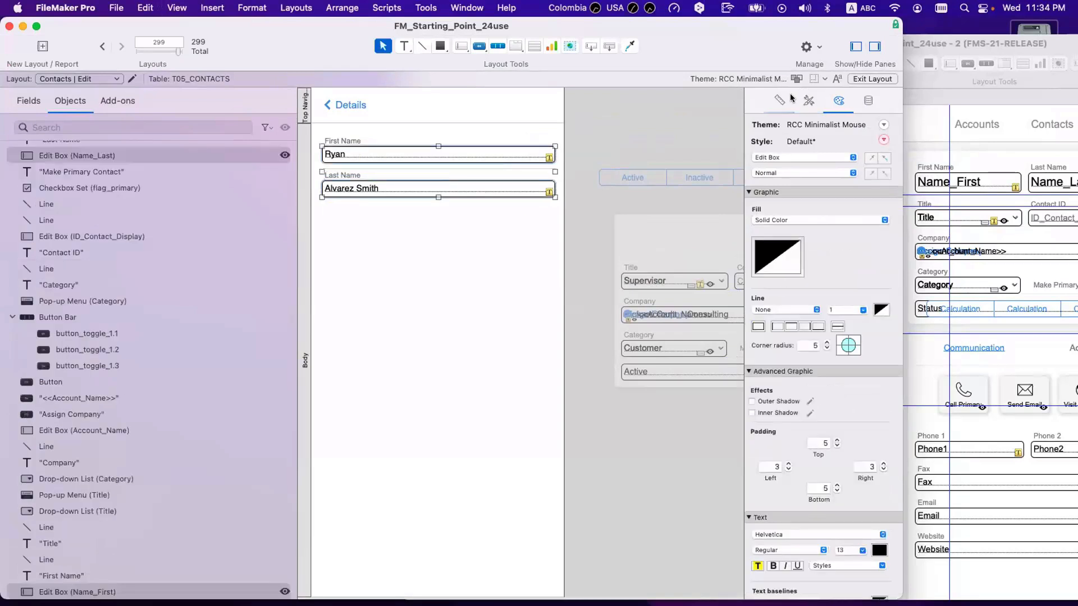
pyautogui.click(780, 100)
pyautogui.click(810, 160)
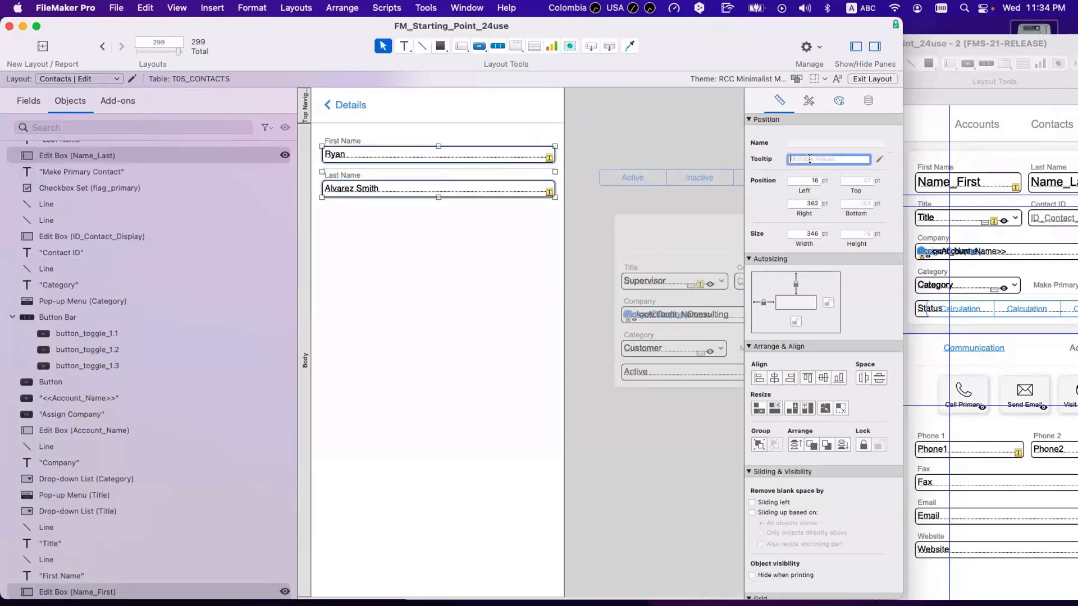
pyautogui.press('BackSpace')
pyautogui.press('Return')
pyautogui.click(645, 138)
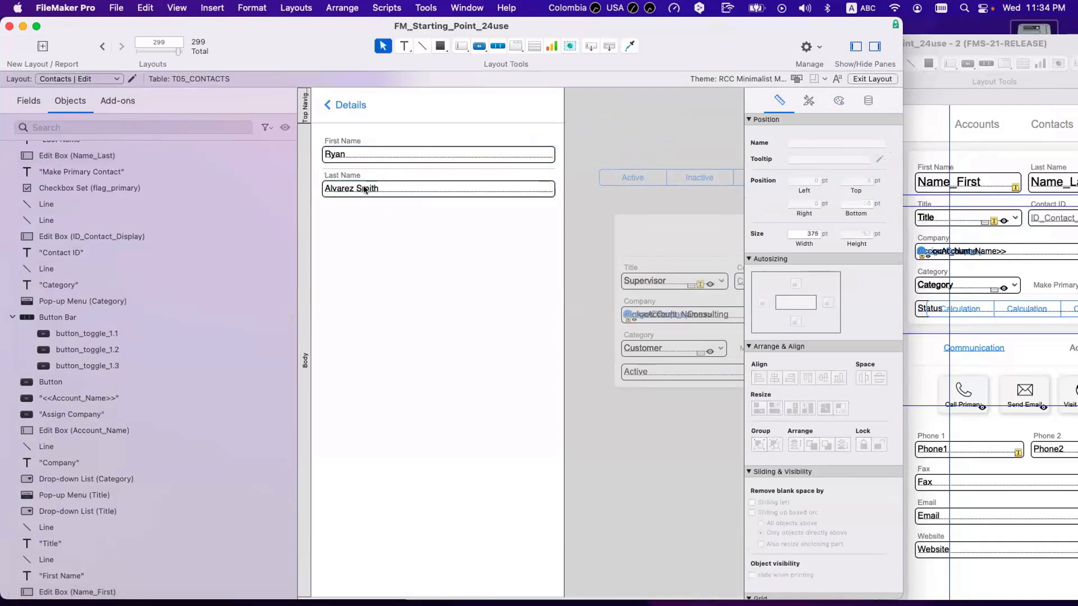
# - Move the separator line to y 112 pt just beneath the First Name box, and bring the Last Name field and label up closer to it
pyautogui.click(361, 190)
pyautogui.click(354, 174)
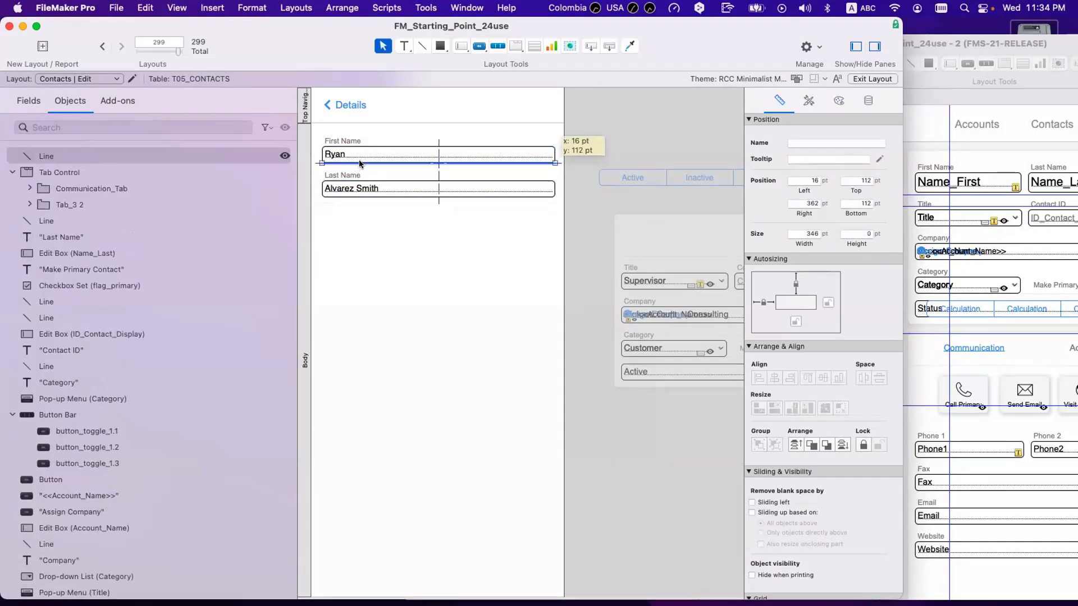
pyautogui.keyDown('shift'); pyautogui.click(354, 189); pyautogui.keyUp('shift')
pyautogui.moveTo(354, 189); pyautogui.dragTo(354, 183)
pyautogui.press('Down')
pyautogui.press('Down')
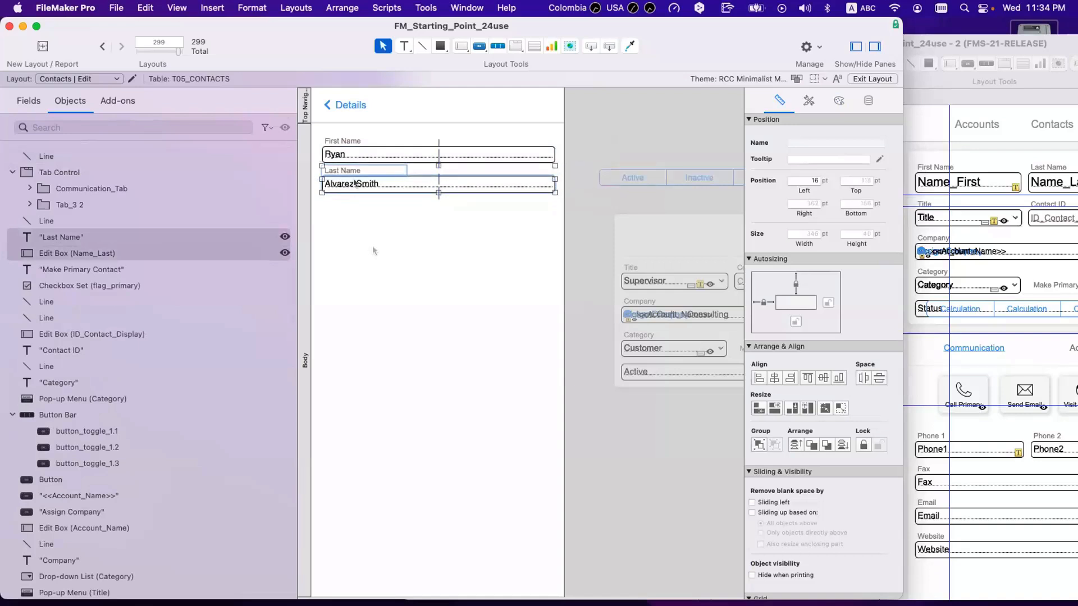
pyautogui.click(430, 214)
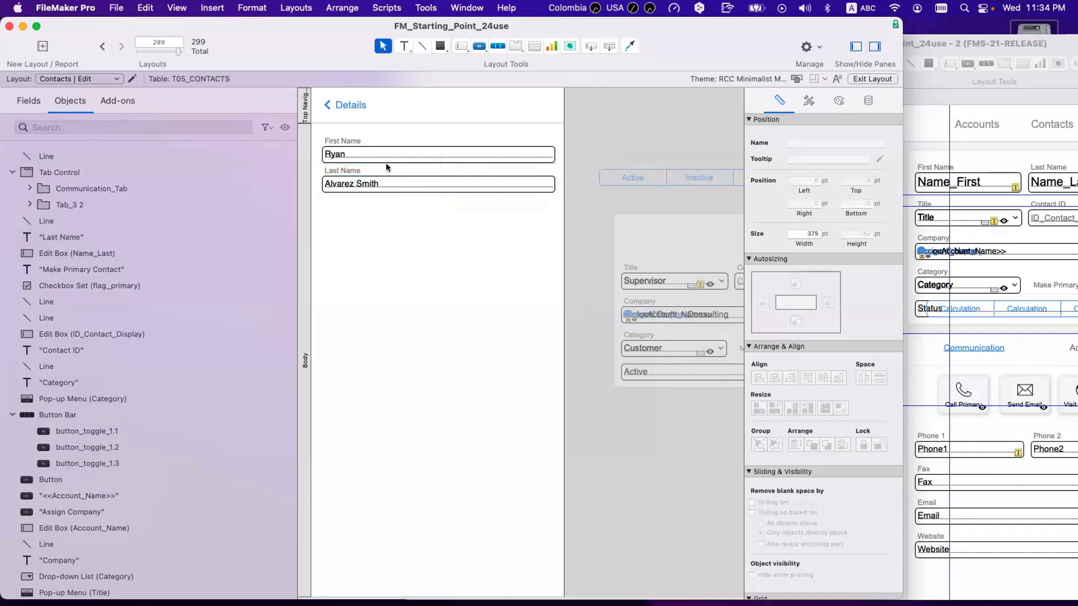
# - Anchor the separator line and both name edit boxes to the right edge as well, and check the layout in Browse mode
pyautogui.moveTo(425, 220); pyautogui.dragTo(425, 139)
pyautogui.moveTo(467, 230); pyautogui.dragTo(493, 133)
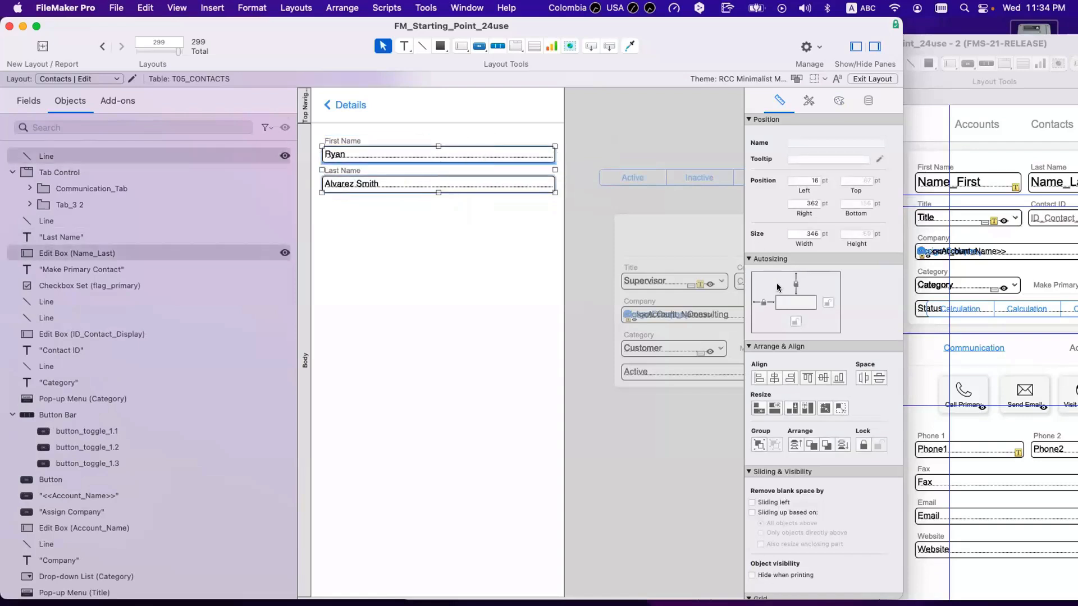
pyautogui.click(585, 246)
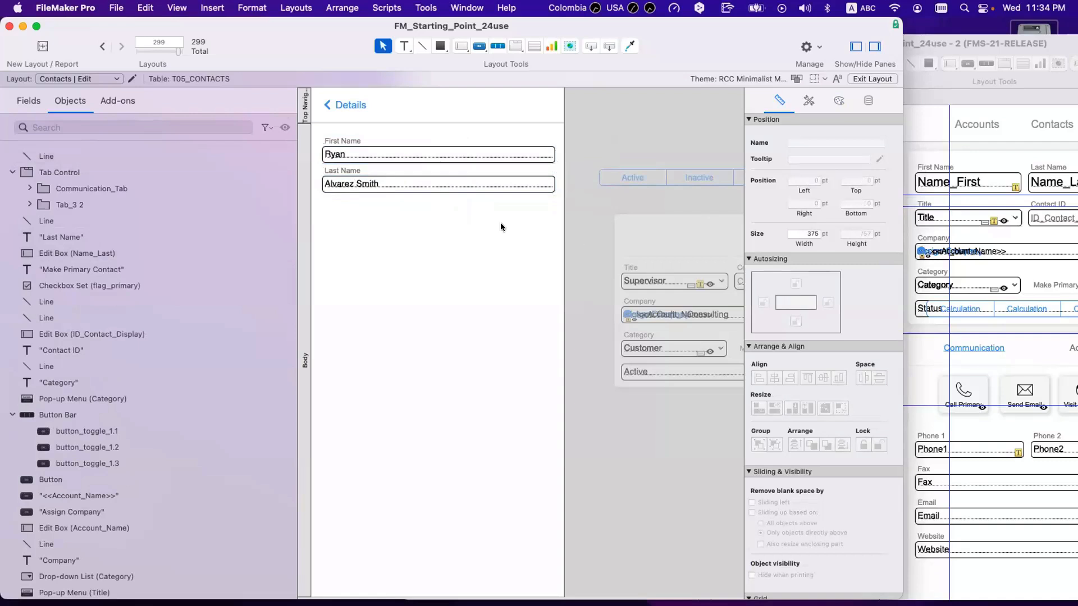
pyautogui.press('super+b')
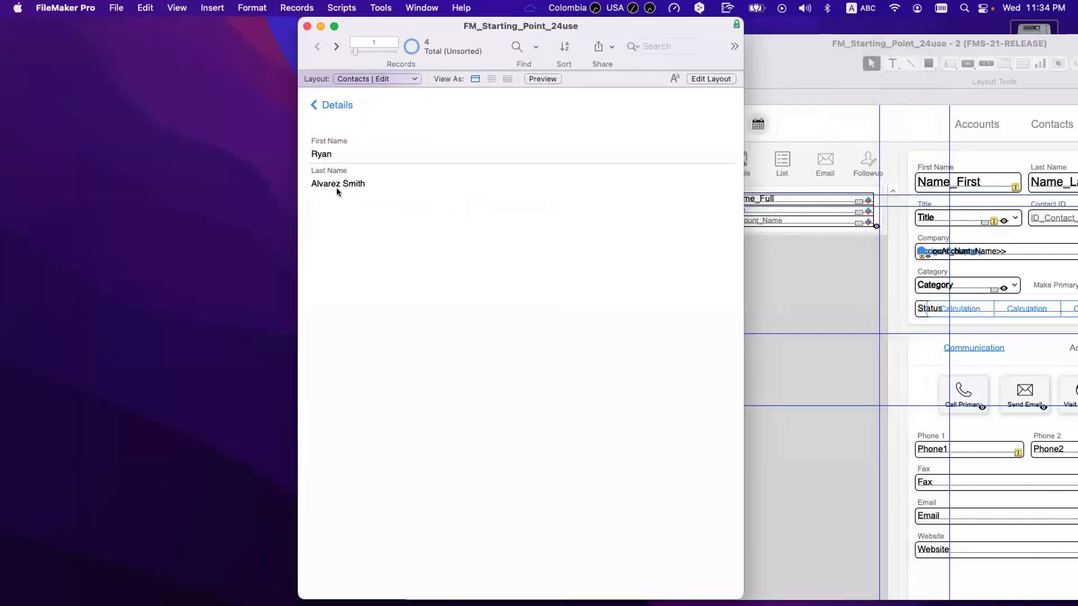
pyautogui.press('super+l')
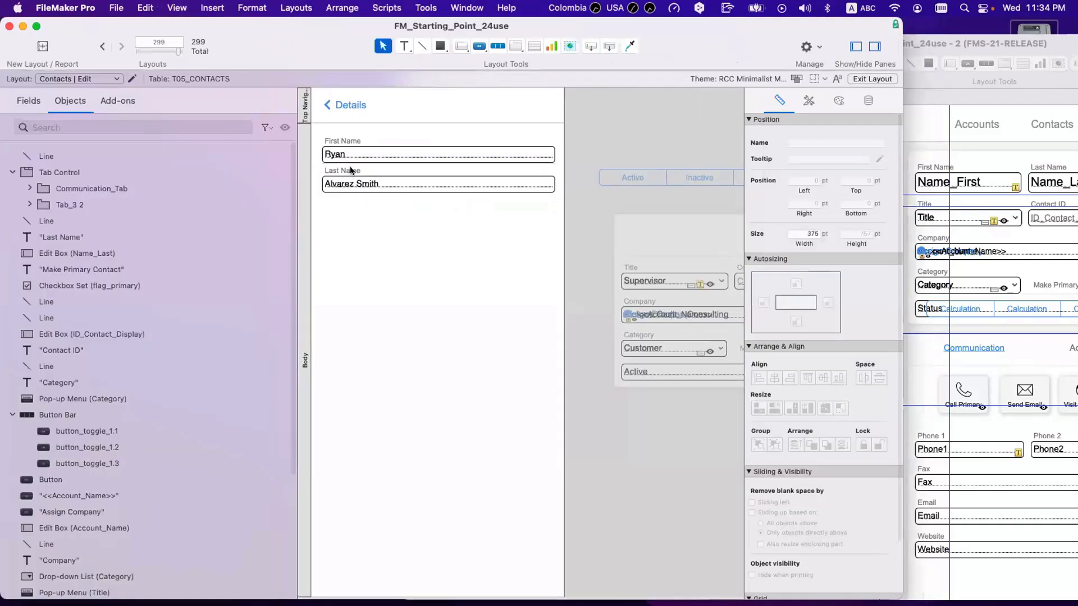
# - Lower the Last Name label and edit box slightly, and move the separator line down to y 116 pt
pyautogui.moveTo(346, 164); pyautogui.dragTo(421, 210)
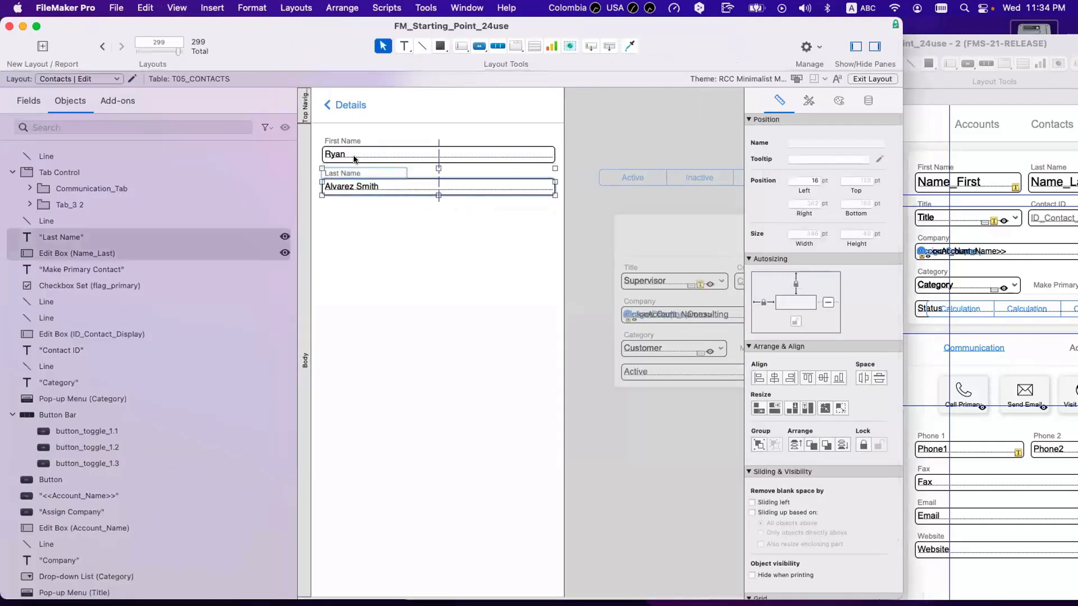
pyautogui.click(361, 162)
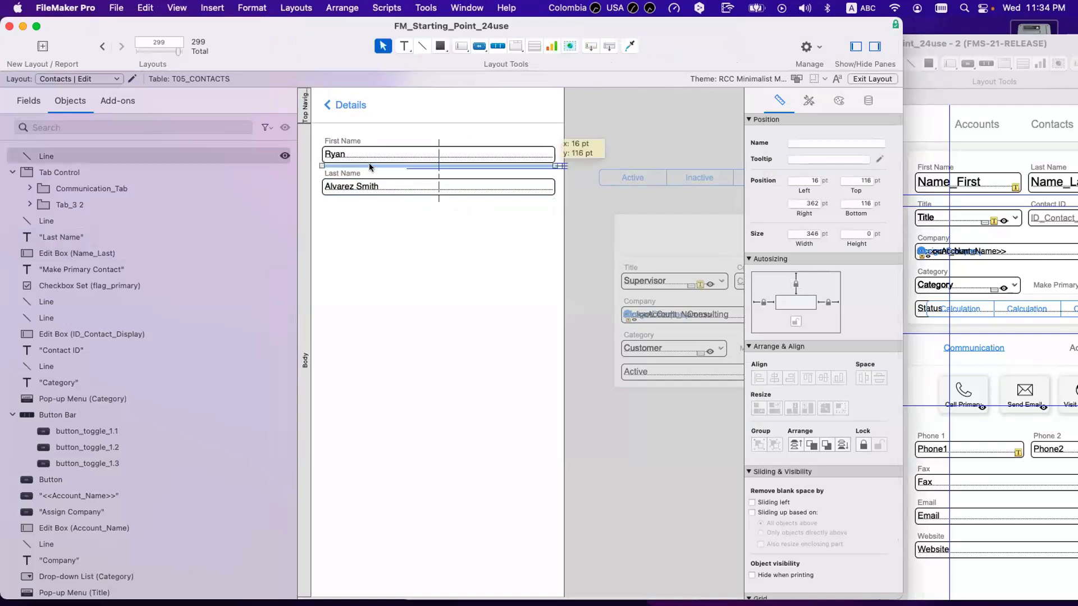
pyautogui.click(386, 219)
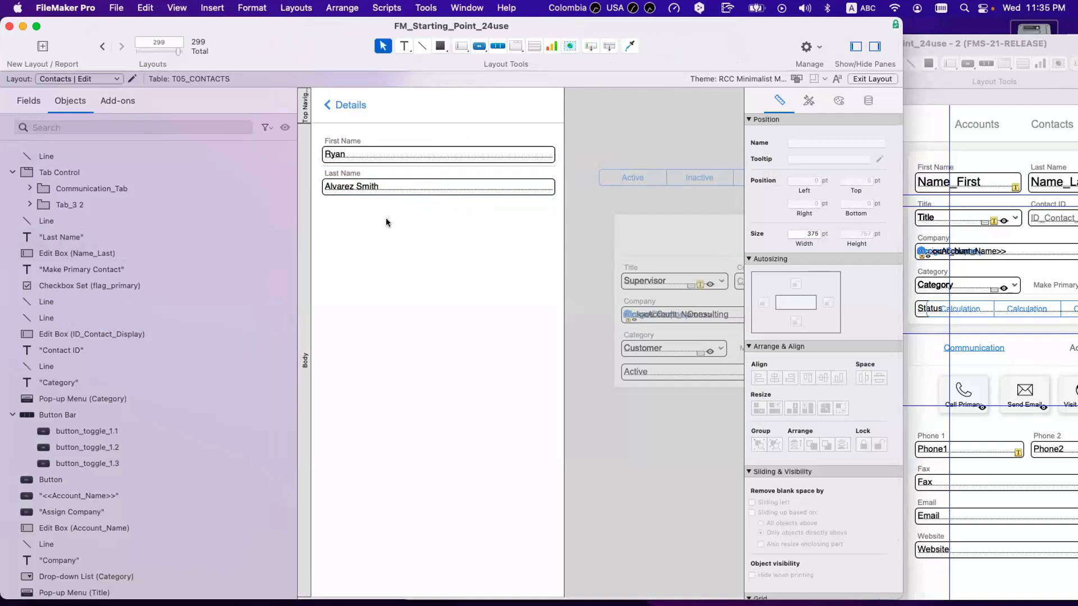
# - Set the top and bottom padding of both name edit boxes to 7 and increase their heights
pyautogui.click(382, 159)
pyautogui.keyDown('shift'); pyautogui.click(391, 185); pyautogui.keyUp('shift')
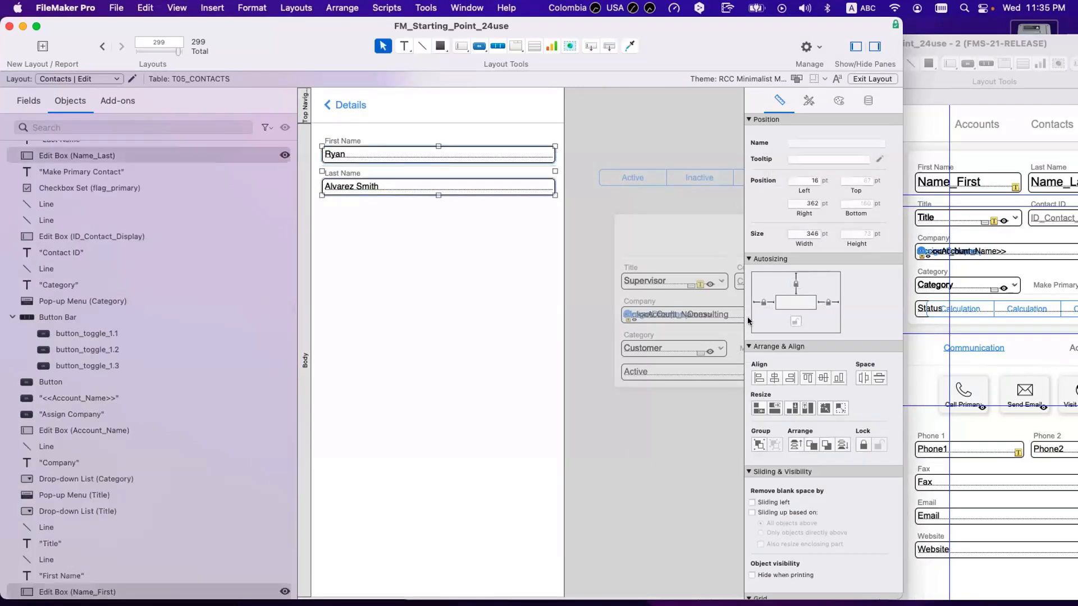
pyautogui.click(839, 101)
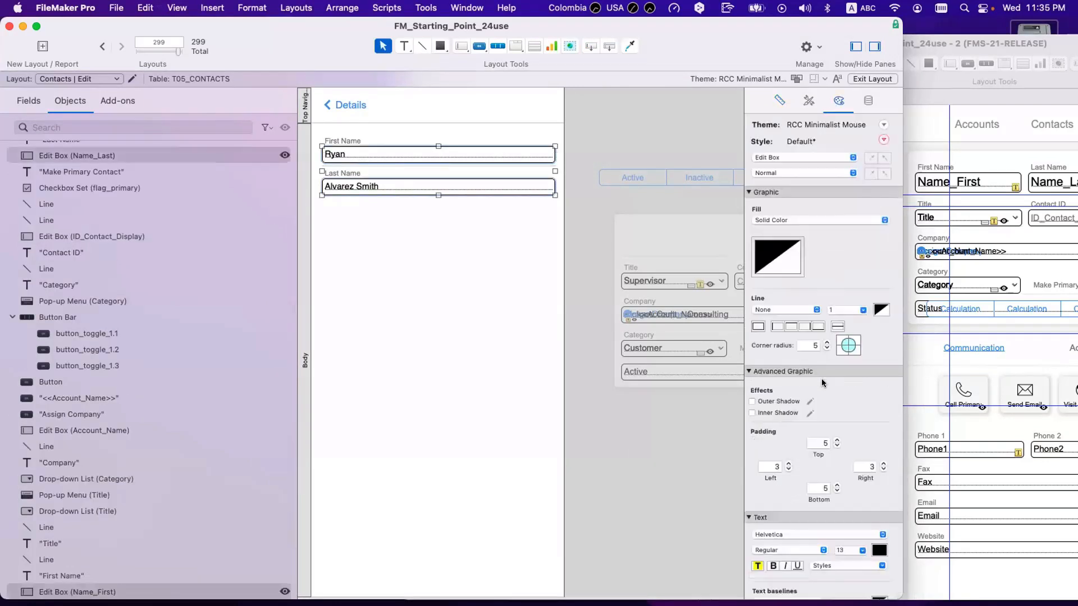
pyautogui.click(837, 441)
pyautogui.click(837, 441)
pyautogui.click(838, 486)
pyautogui.click(837, 486)
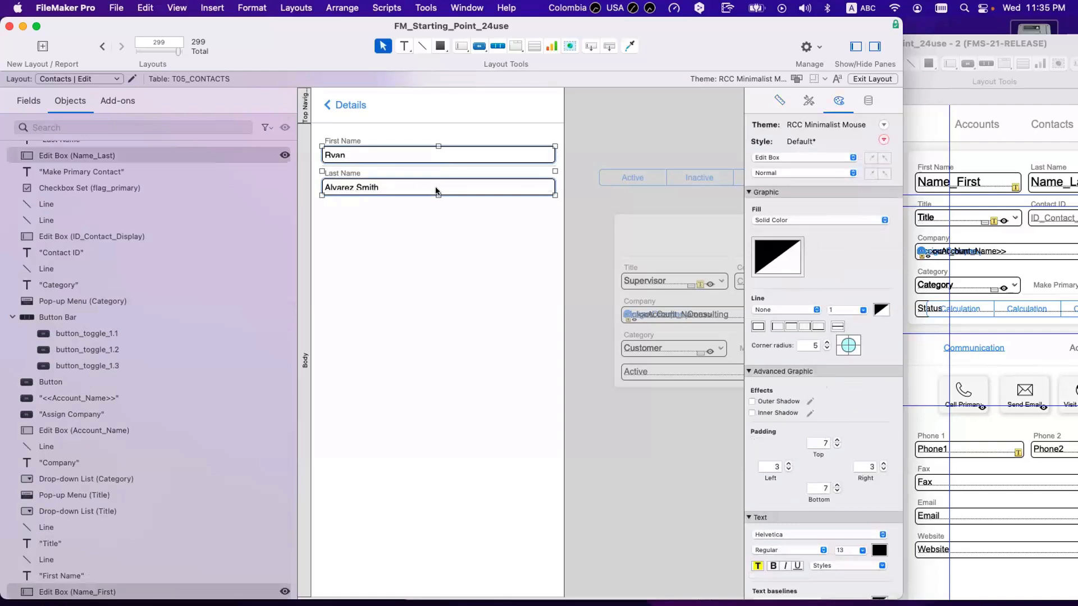
pyautogui.click(444, 223)
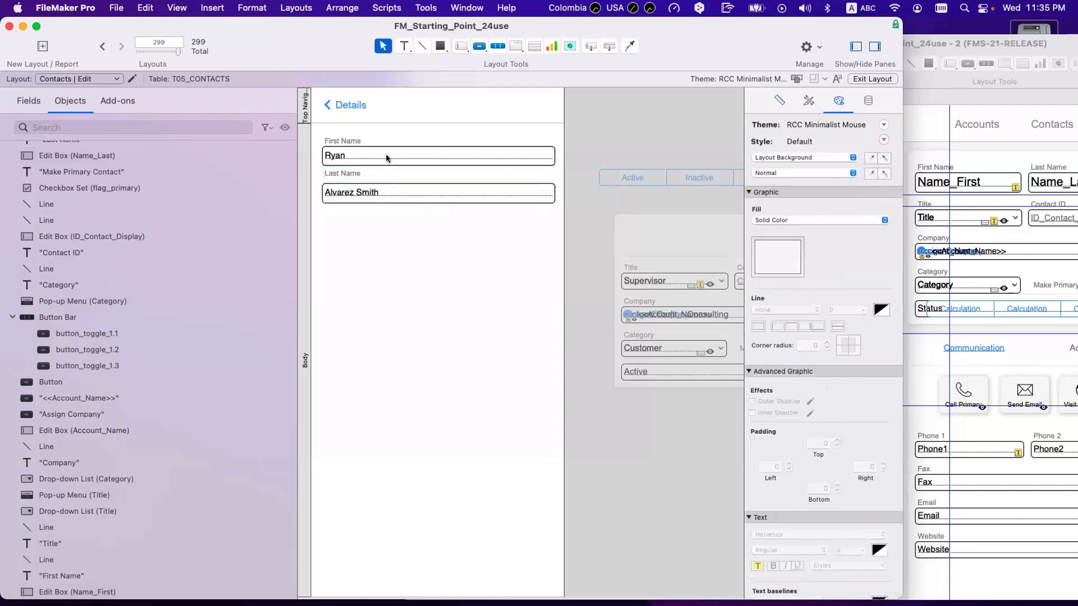
# - Fine-tune the vertical positions of the separator line, Last Name label and Last Name edit box for even spacing
pyautogui.click(393, 167)
pyautogui.click(402, 166)
pyautogui.click(402, 165)
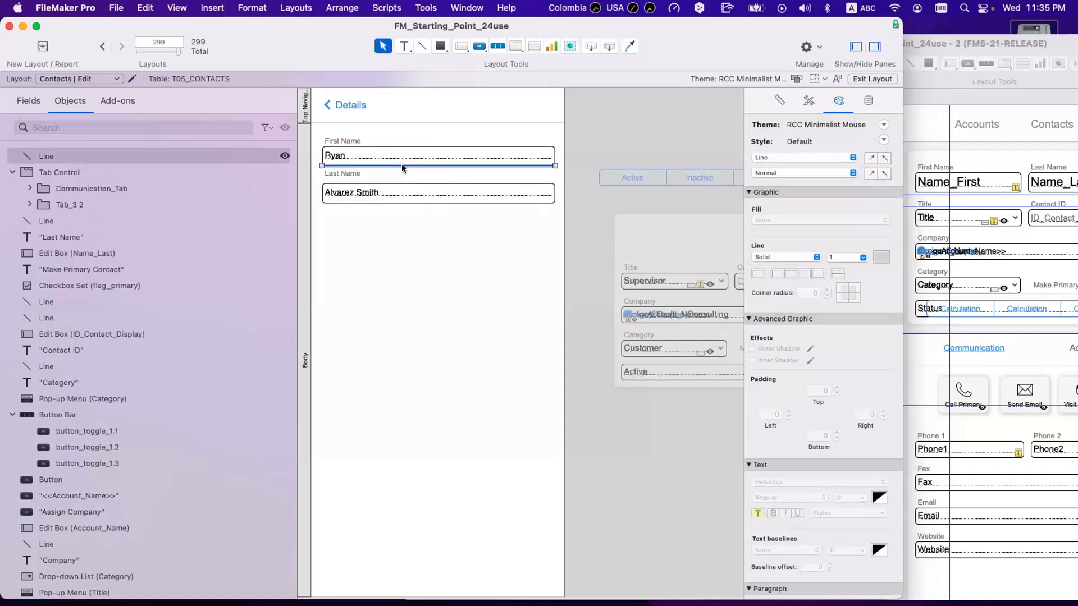
pyautogui.click(416, 229)
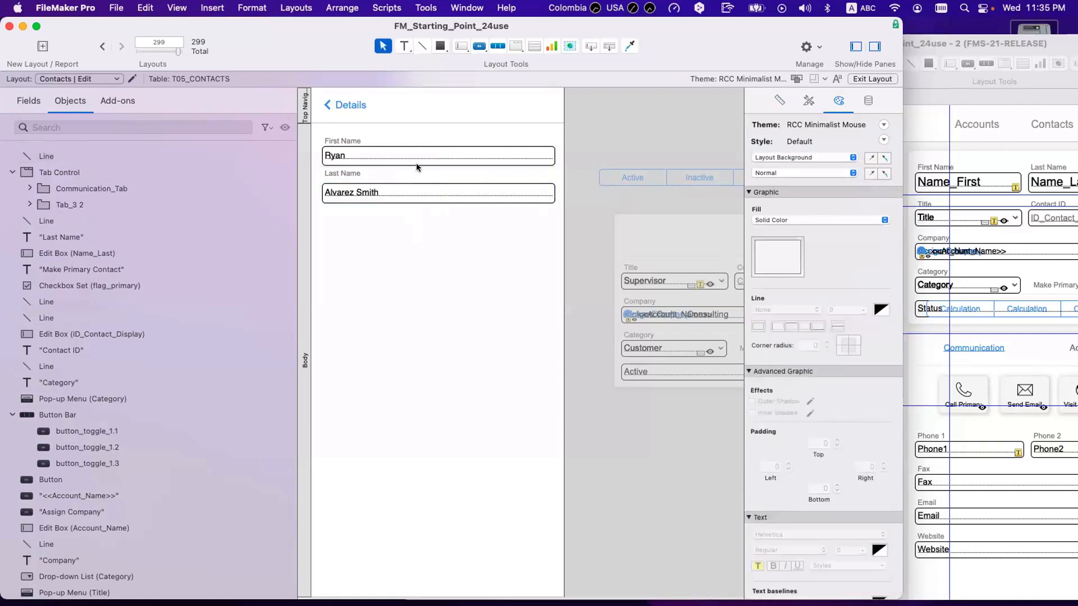
pyautogui.click(416, 166)
pyautogui.click(349, 174)
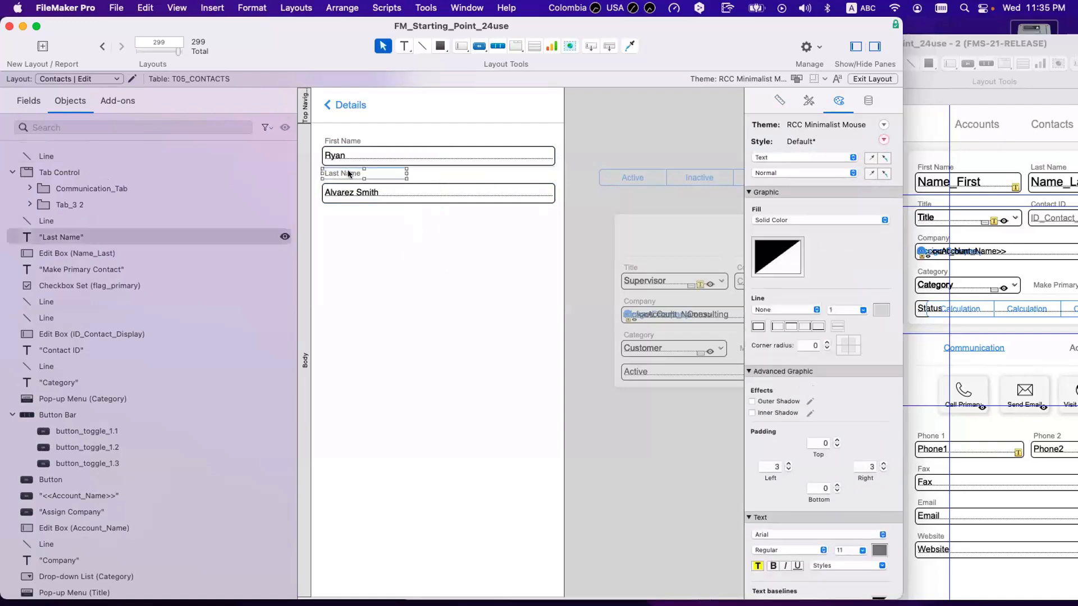
pyautogui.click(362, 197)
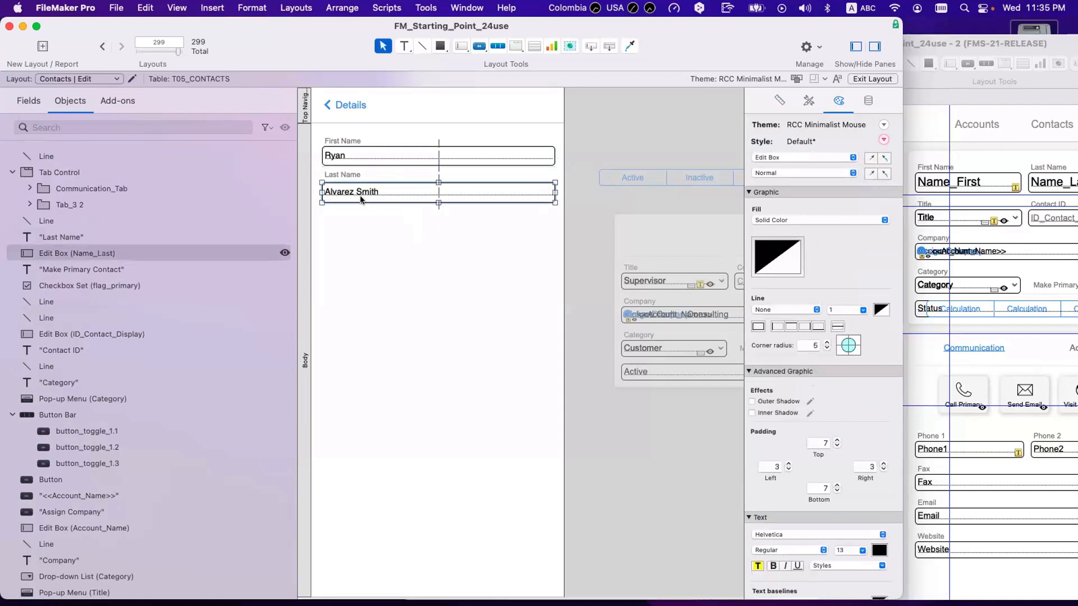
pyautogui.click(365, 214)
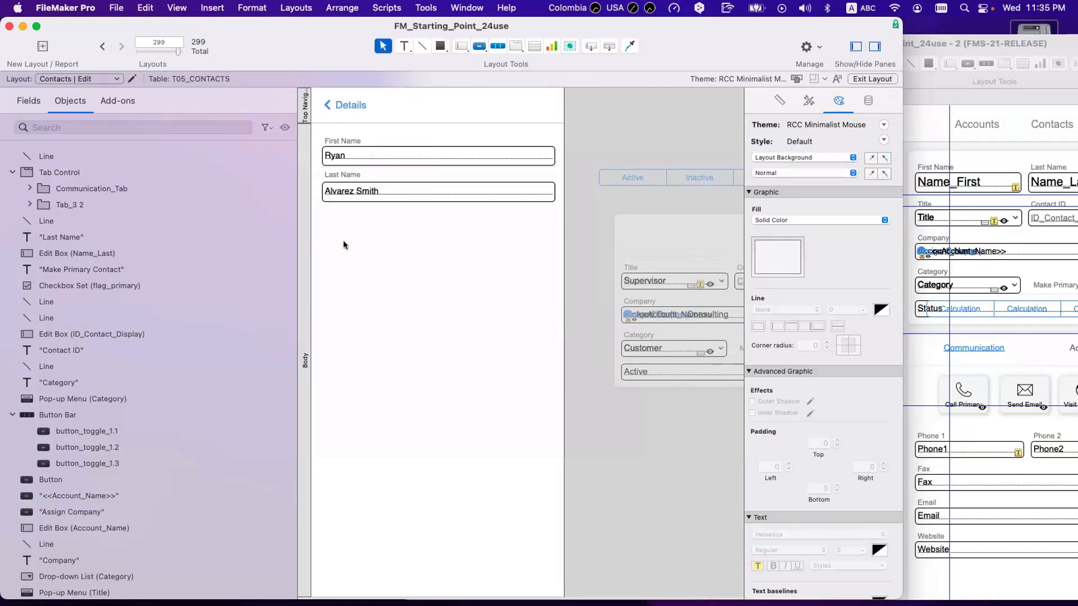
pyautogui.click(423, 165)
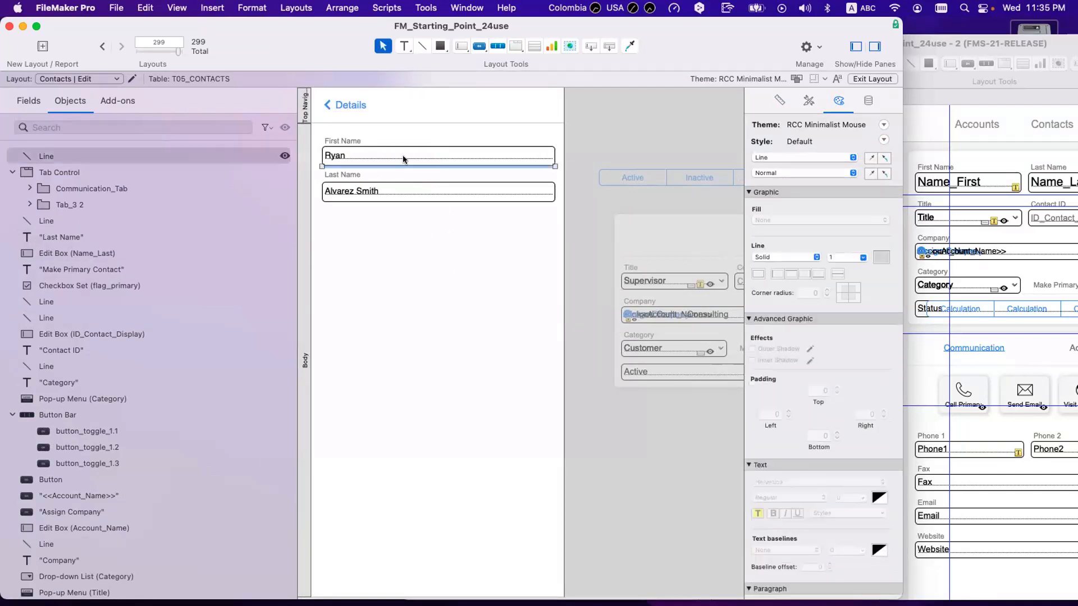
pyautogui.click(352, 176)
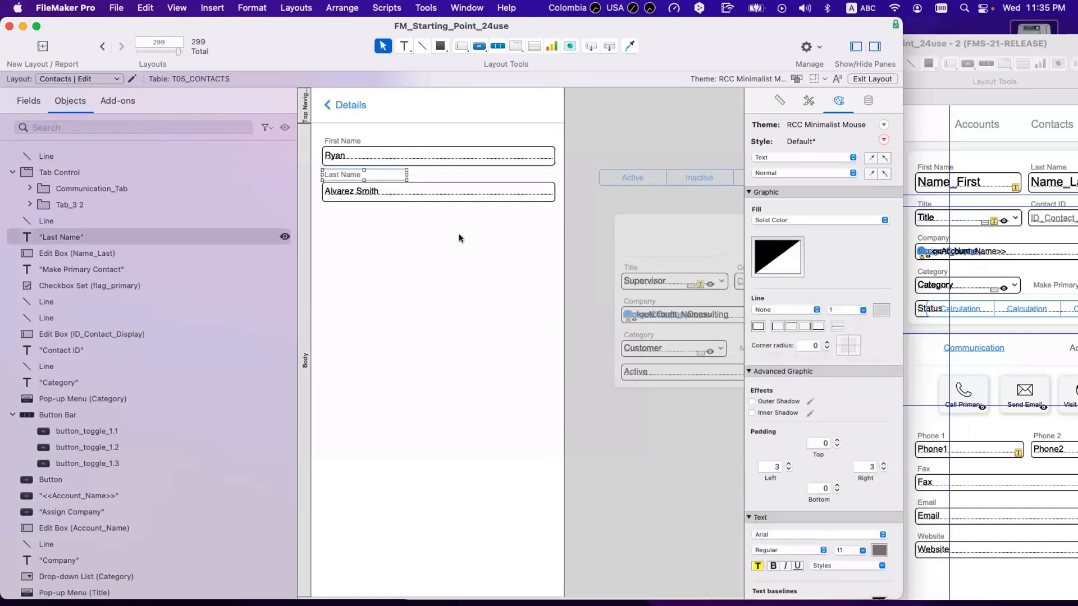
# - Copy the Contact ID label and field to the Contacts | Details layout, placing them beneath the Last and Next follow-up dates
pyautogui.hscroll(5, 584, 284)
pyautogui.hscroll(-5, 635, 284)
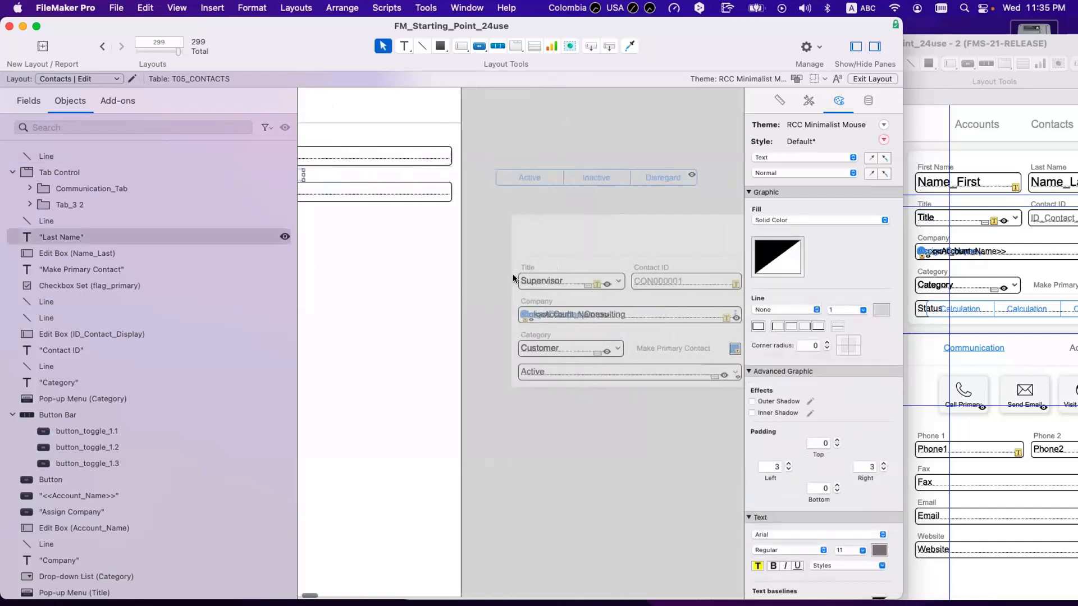
pyautogui.hscroll(4, 691, 280)
pyautogui.click(672, 284)
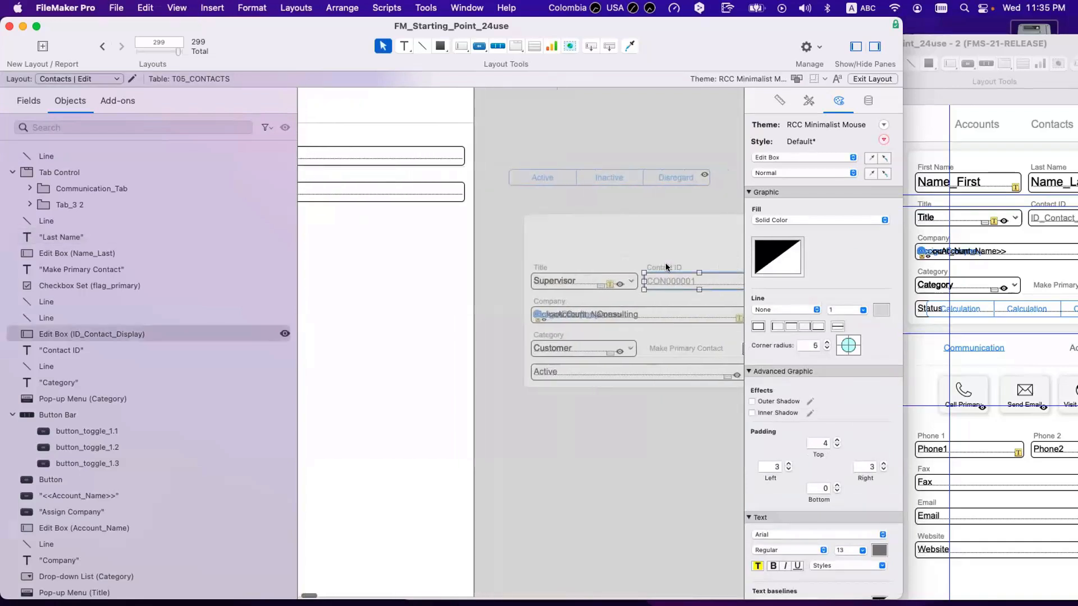
pyautogui.keyDown('shift'); pyautogui.click(665, 263); pyautogui.keyUp('shift')
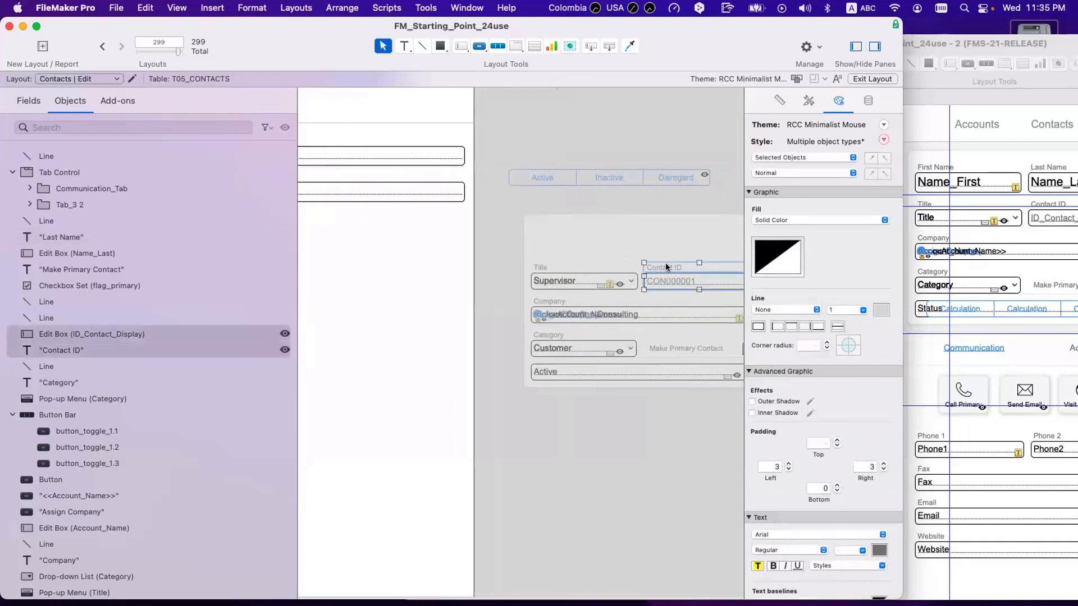
pyautogui.hscroll(-4, 501, 195)
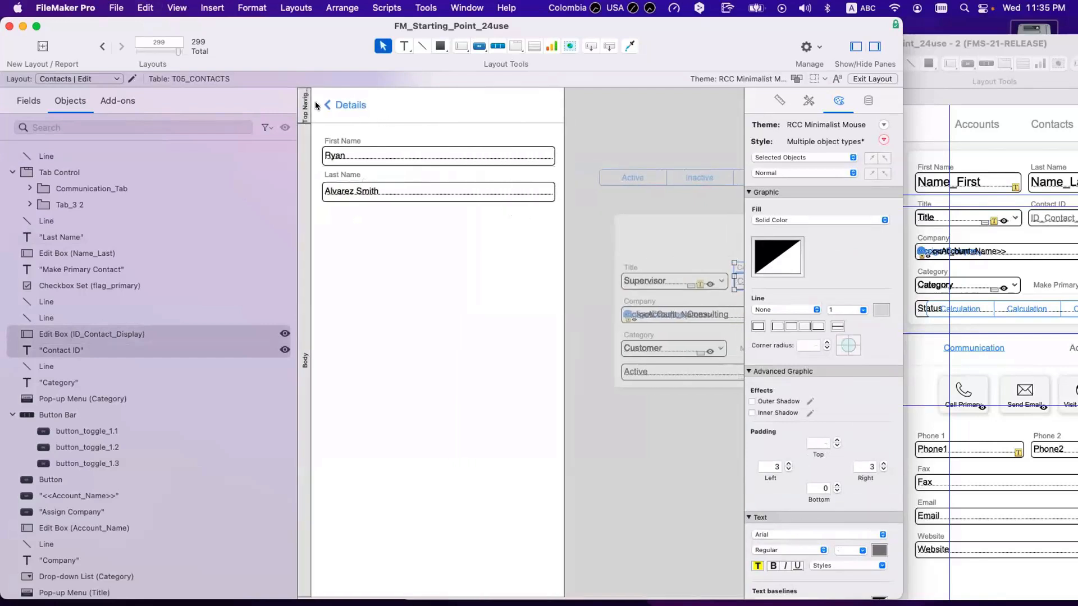
pyautogui.click(100, 48)
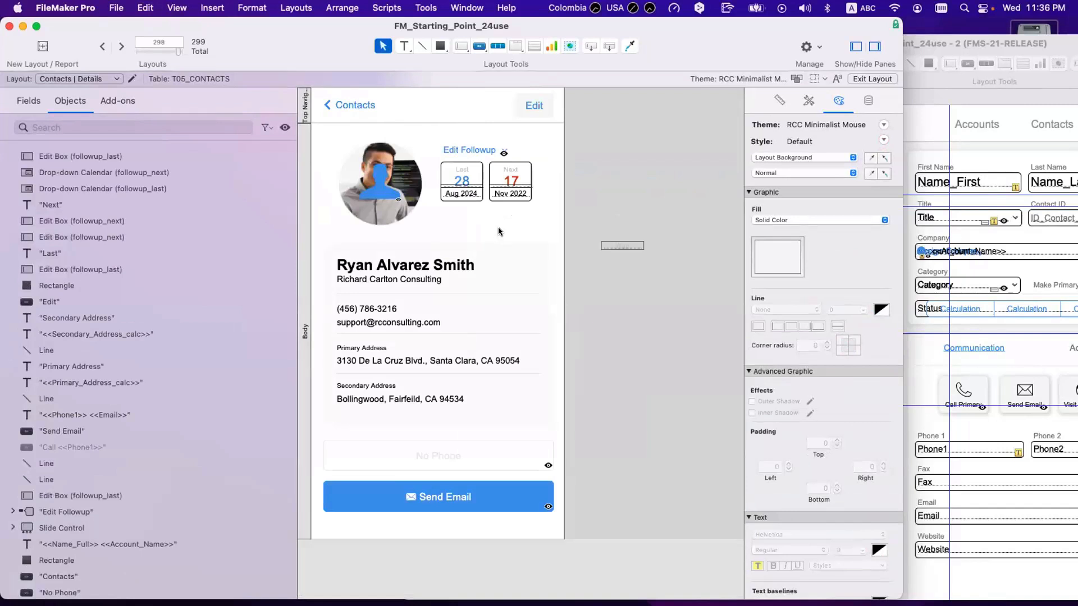
pyautogui.press('super+v')
pyautogui.moveTo(497, 229); pyautogui.dragTo(490, 218)
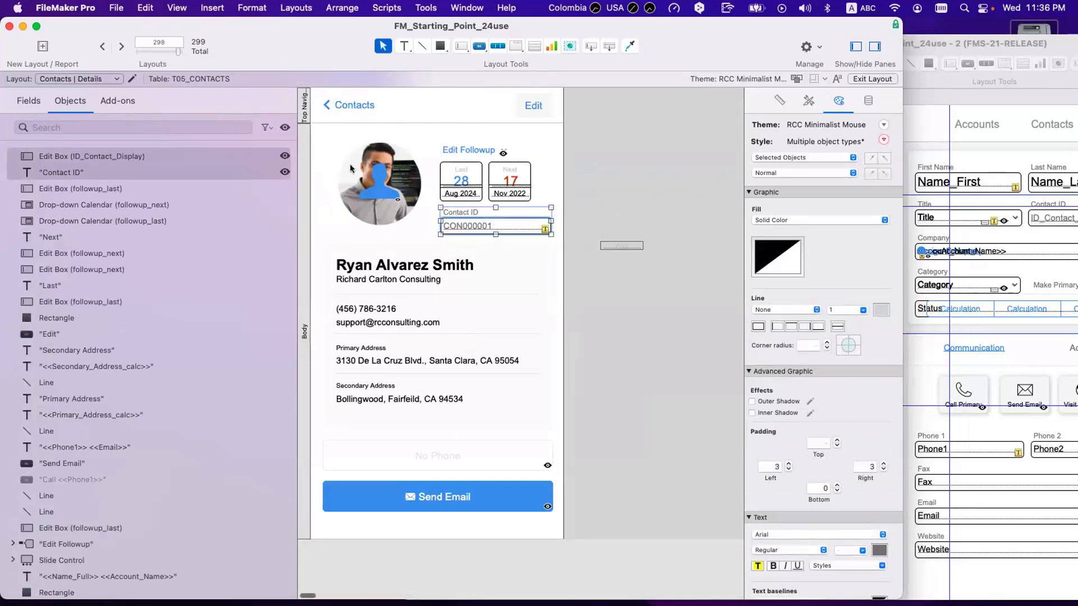
pyautogui.click(322, 183)
# - Return to the Contacts | Edit layout and delete its Contact ID label and field
pyautogui.hotkey('ctrl', 'Down')
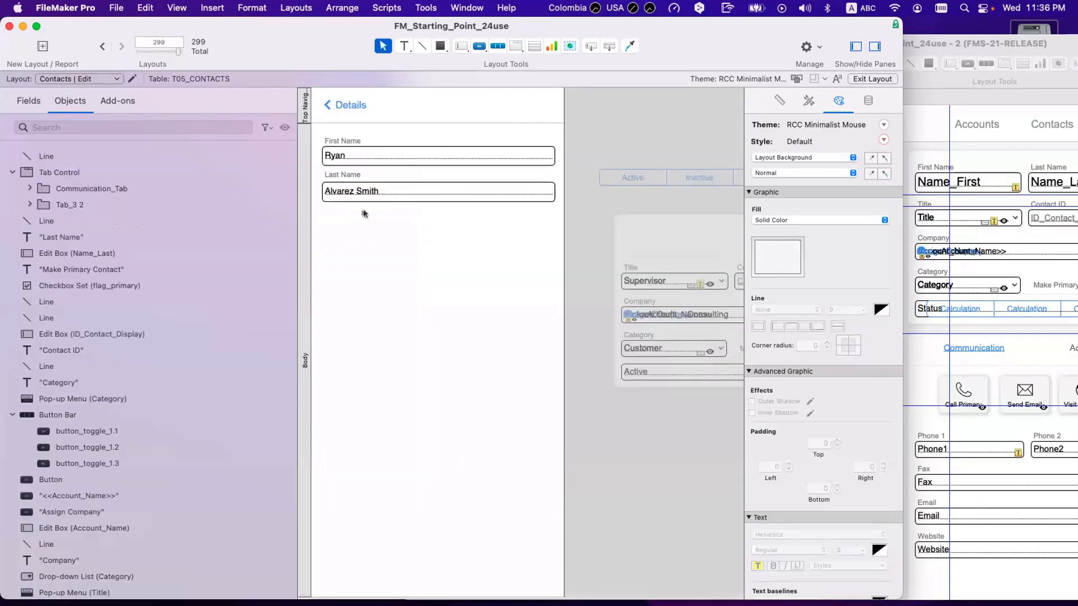
pyautogui.hscroll(4, 707, 221)
pyautogui.hscroll(1, 662, 242)
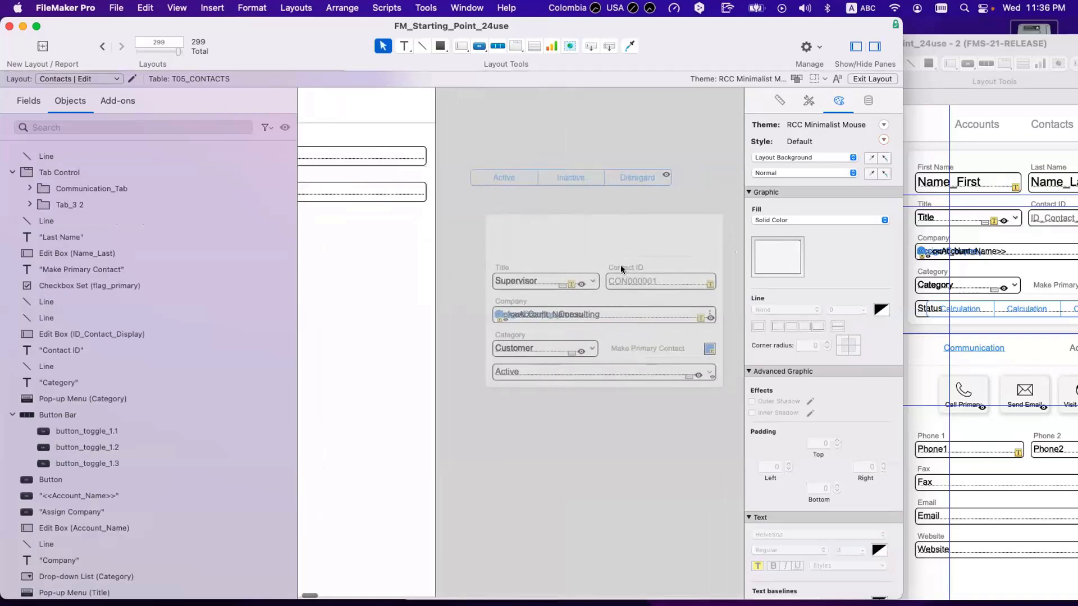
pyautogui.click(621, 265)
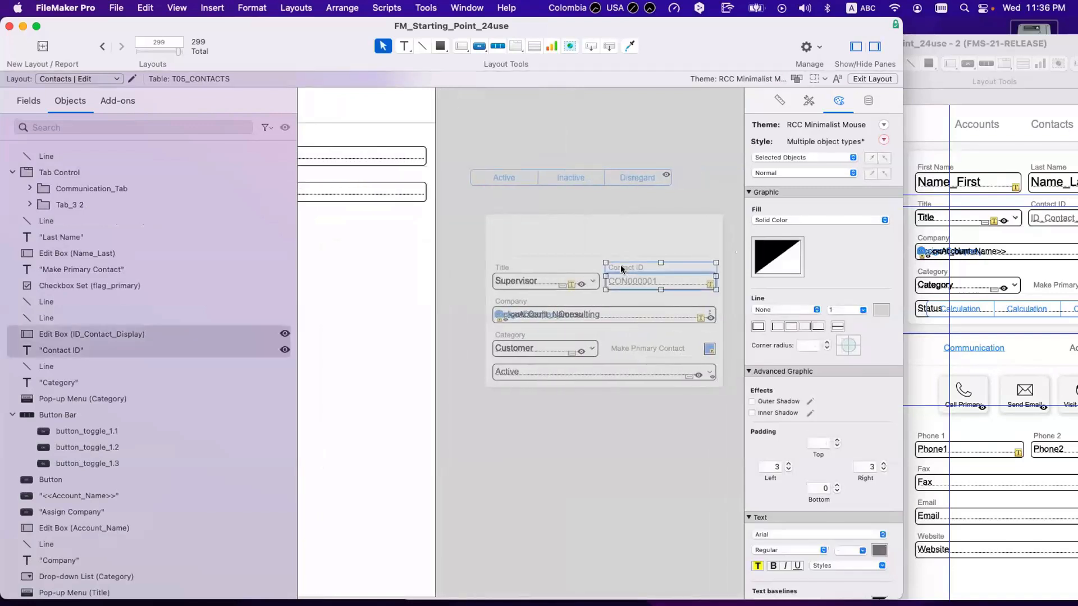
pyautogui.press('Delete')
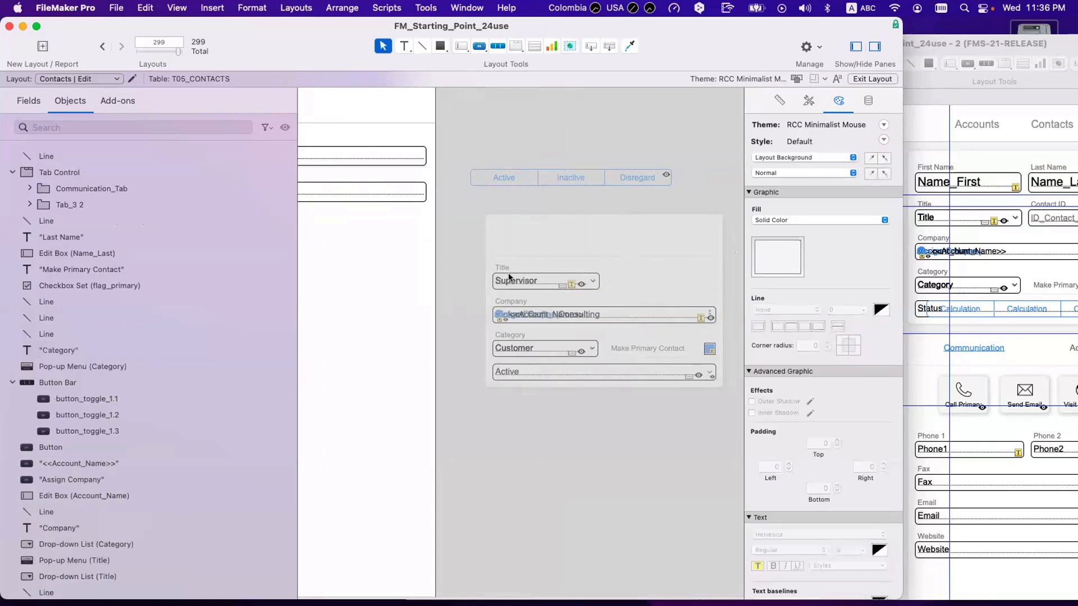
# - Move the Title label and its pop-up menu into the white layout area and show the pop-up menu's data settings
pyautogui.click(501, 269)
pyautogui.keyDown('shift'); pyautogui.click(501, 268); pyautogui.keyUp('shift')
pyautogui.moveTo(502, 269); pyautogui.dragTo(348, 271)
pyautogui.click(371, 300)
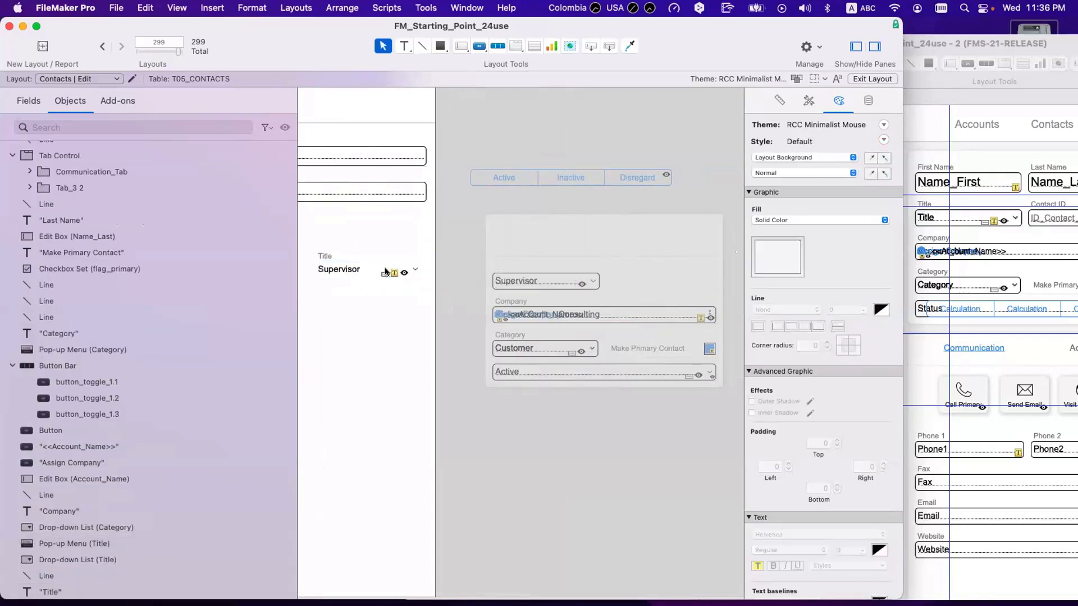
pyautogui.click(385, 272)
pyautogui.click(868, 100)
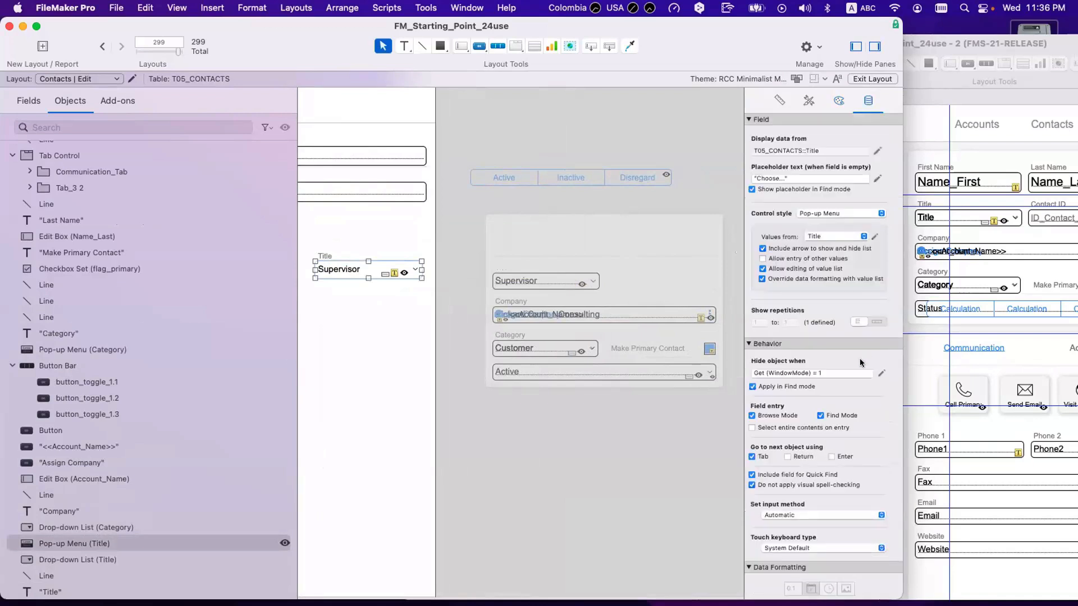
pyautogui.moveTo(351, 288); pyautogui.dragTo(328, 254)
pyautogui.press('Delete')
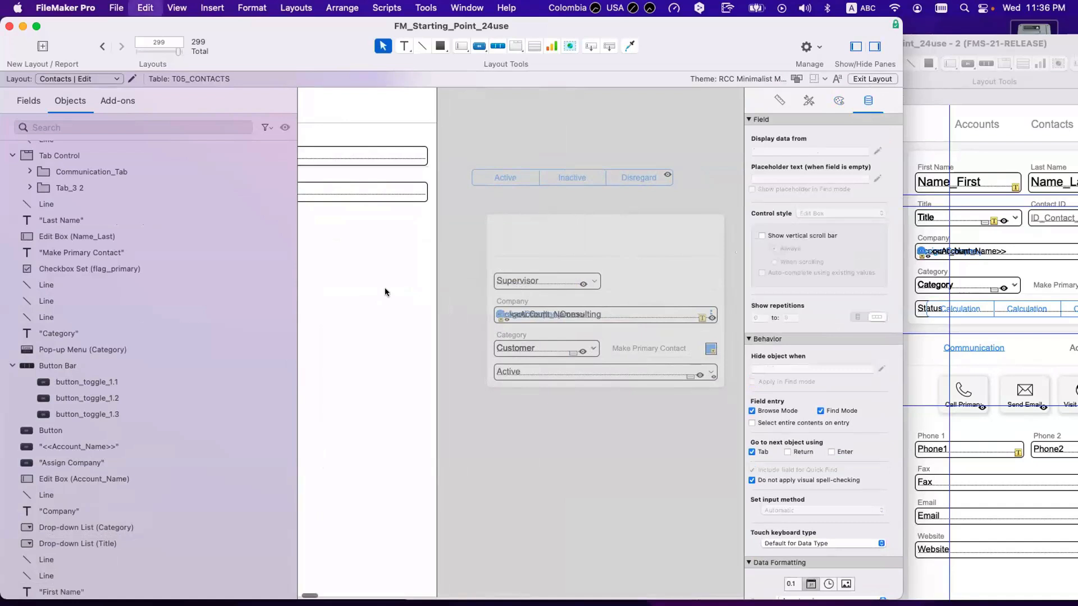
pyautogui.press('super+z')
# - Delete only the Title pop-up menu, keeping its label
pyautogui.click(362, 296)
pyautogui.click(380, 269)
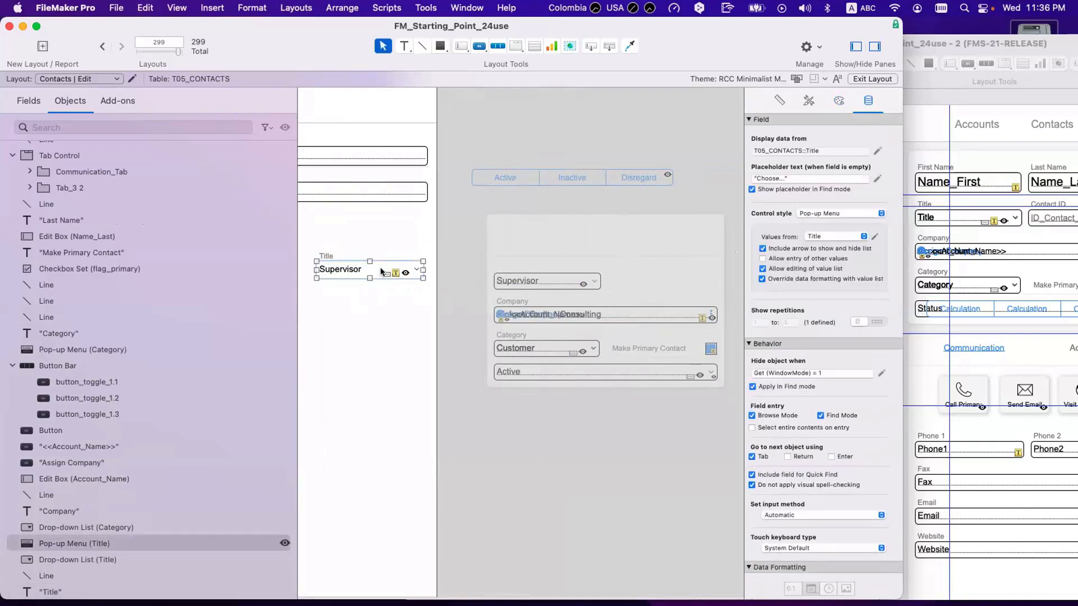
pyautogui.press('Delete')
# - Clear the Hide object when condition from the Title drop-down list
pyautogui.click(519, 281)
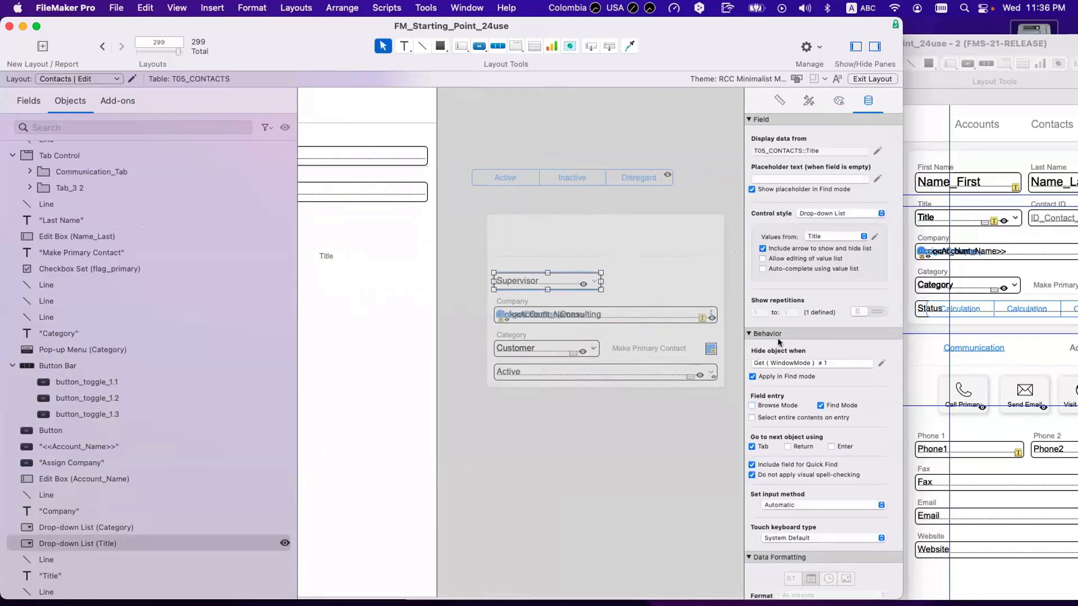
pyautogui.tripleClick(798, 362)
pyautogui.press('BackSpace')
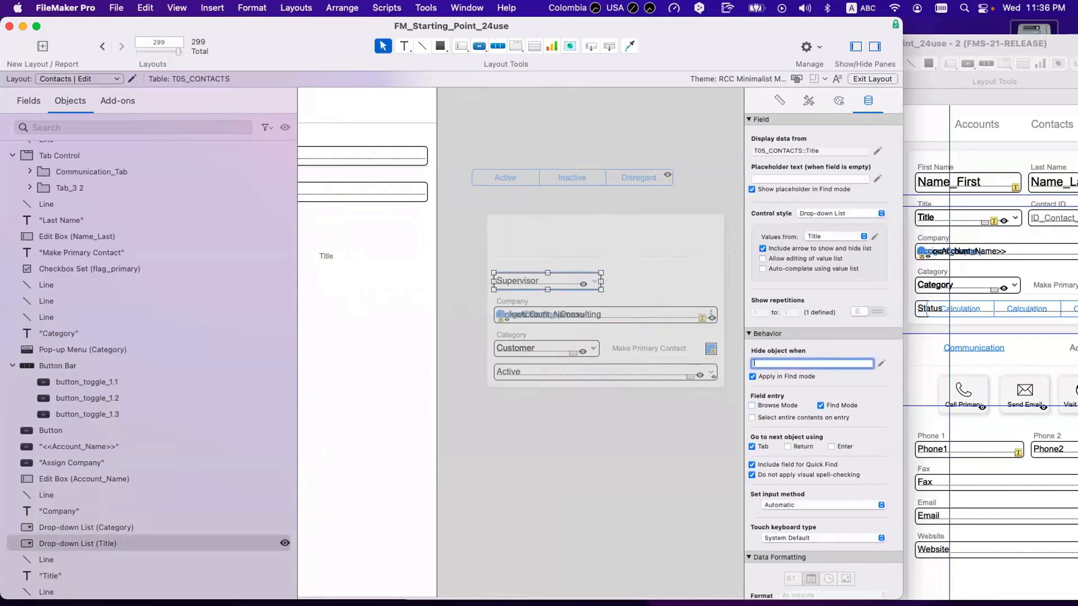
pyautogui.click(618, 426)
# - Place the Title drop-down list under its label and move both beneath the Last Name box, aligned with its left edge
pyautogui.moveTo(561, 283); pyautogui.dragTo(386, 272)
pyautogui.hscroll(-5, 385, 272)
pyautogui.keyDown('shift'); pyautogui.click(454, 257); pyautogui.keyUp('shift')
pyautogui.moveTo(462, 275); pyautogui.dragTo(340, 235)
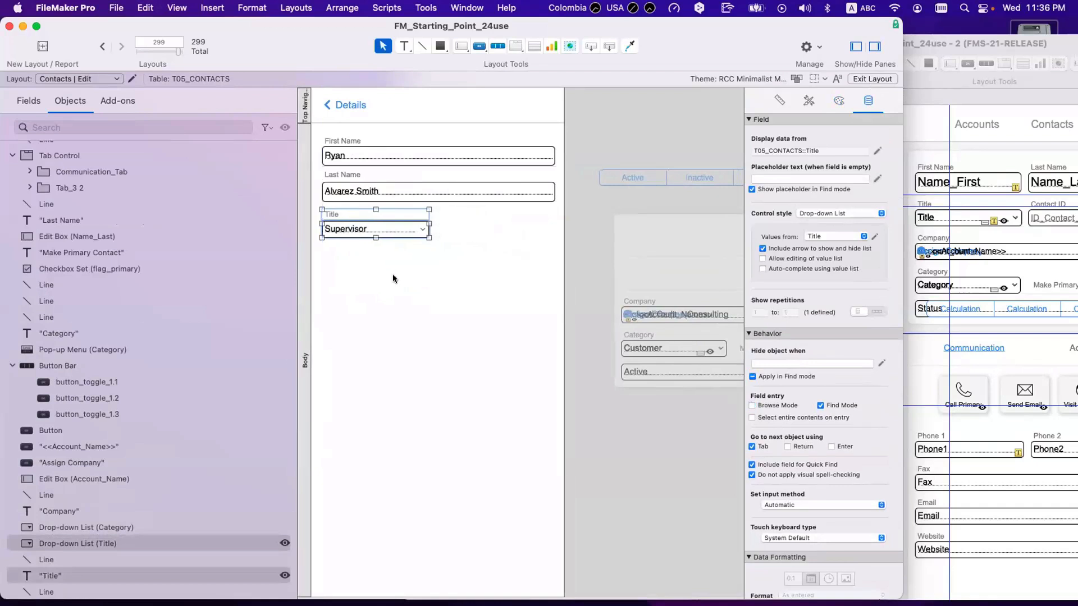
# - Widen the Title drop-down list to match the width of the name edit boxes
pyautogui.click(406, 236)
pyautogui.moveTo(430, 229); pyautogui.dragTo(552, 226)
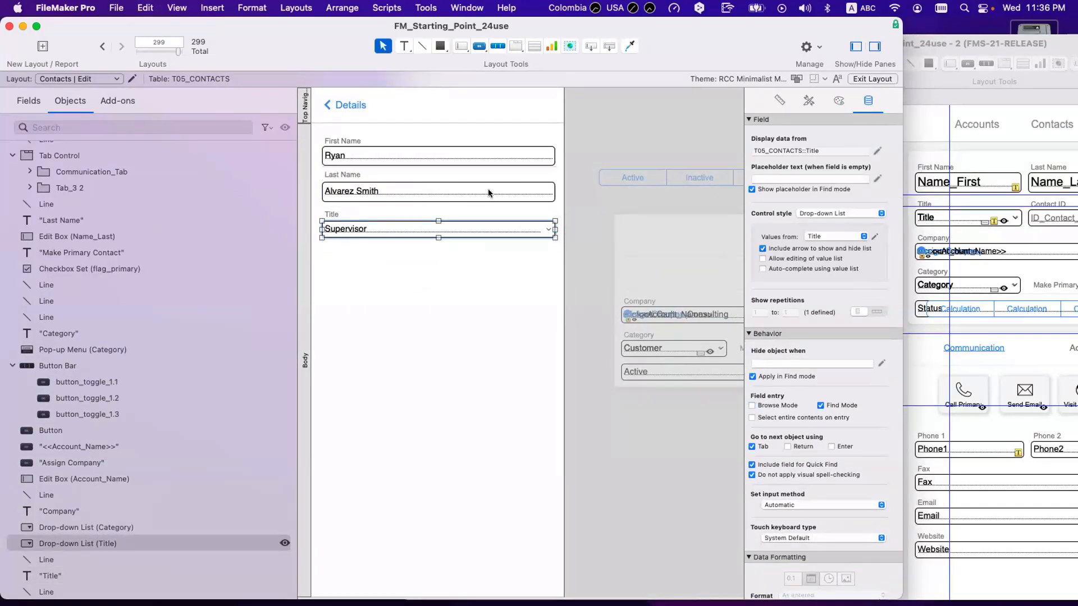
pyautogui.click(471, 176)
pyautogui.click(473, 190)
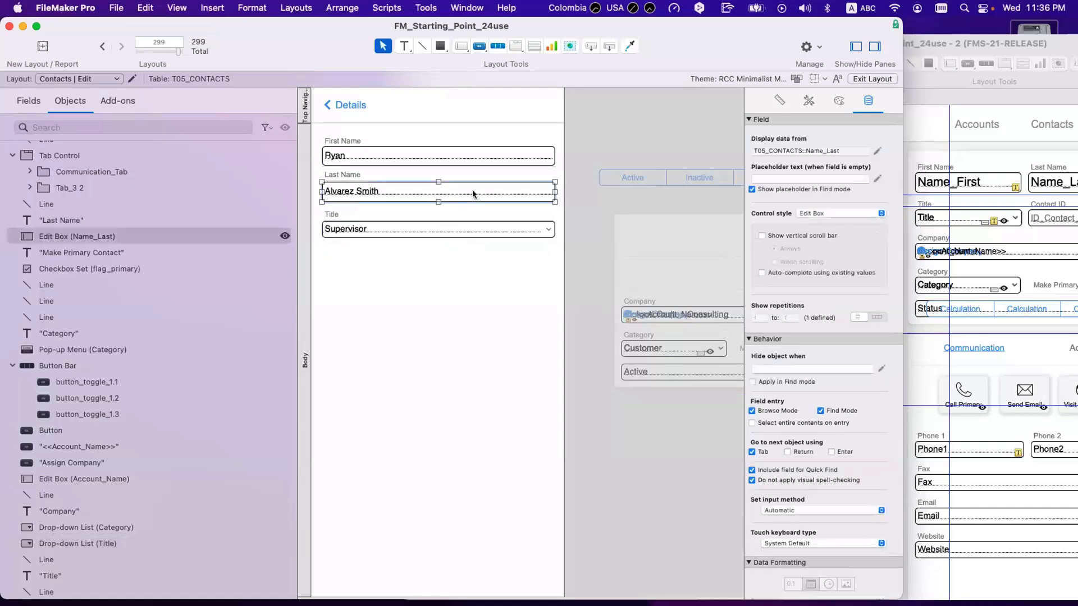
# - Separate the overlapping Company objects by moving the <<Account_Name>> button above the field and the Assign Company and small round buttons below the card
pyautogui.click(651, 315)
pyautogui.moveTo(662, 313); pyautogui.dragTo(663, 266)
pyautogui.click(665, 314)
pyautogui.moveTo(664, 314); pyautogui.dragTo(649, 415)
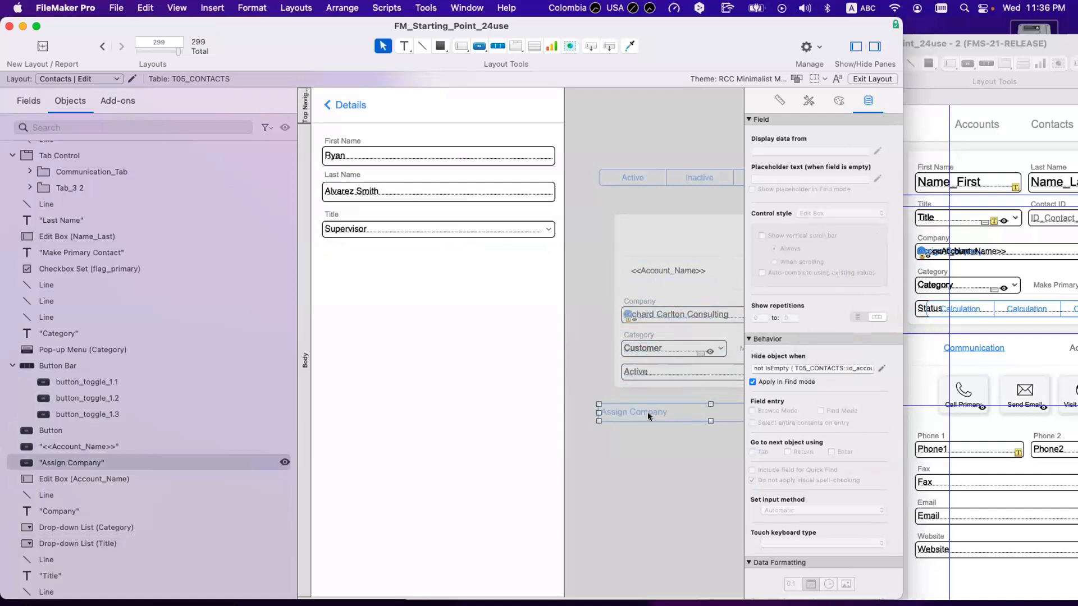
pyautogui.hscroll(3, 642, 409)
pyautogui.click(548, 316)
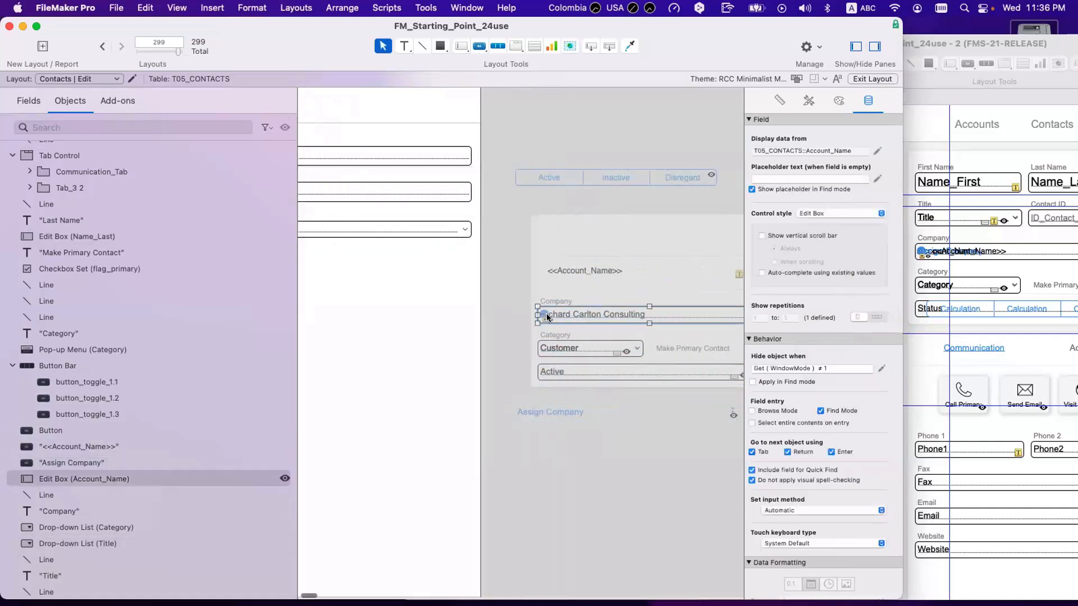
pyautogui.moveTo(543, 319); pyautogui.dragTo(557, 427)
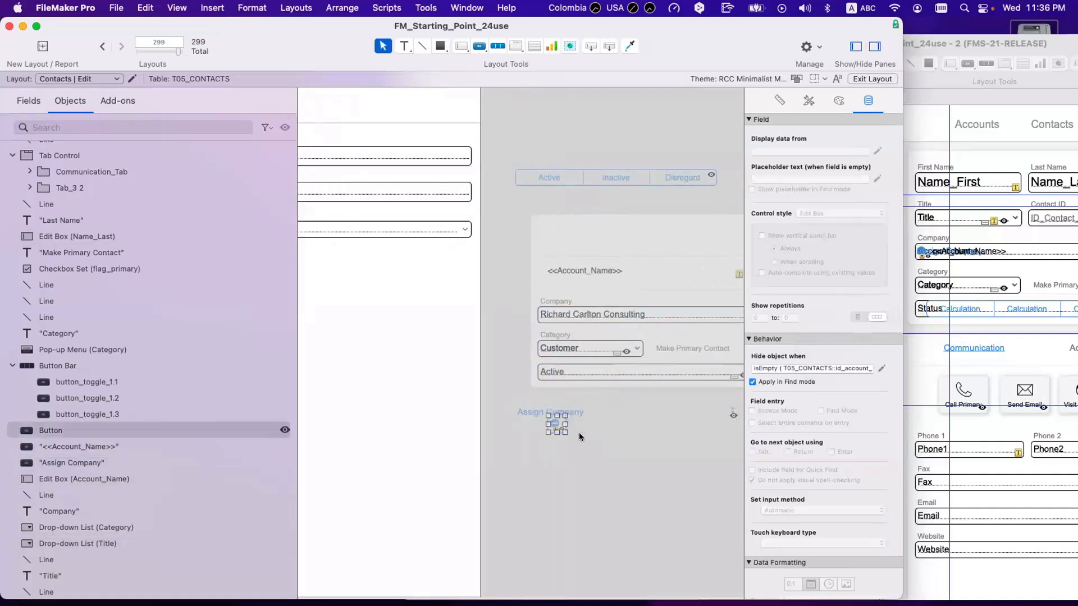
# - Move the Company label and Account_Name edit box beneath the Title drop-down list, aligned with its left edge
pyautogui.click(568, 307)
pyautogui.keyDown('shift'); pyautogui.click(563, 304); pyautogui.keyUp('shift')
pyautogui.moveTo(589, 316); pyautogui.dragTo(374, 265)
# - Clear the Hide object when condition from the Company edit box
pyautogui.click(535, 270)
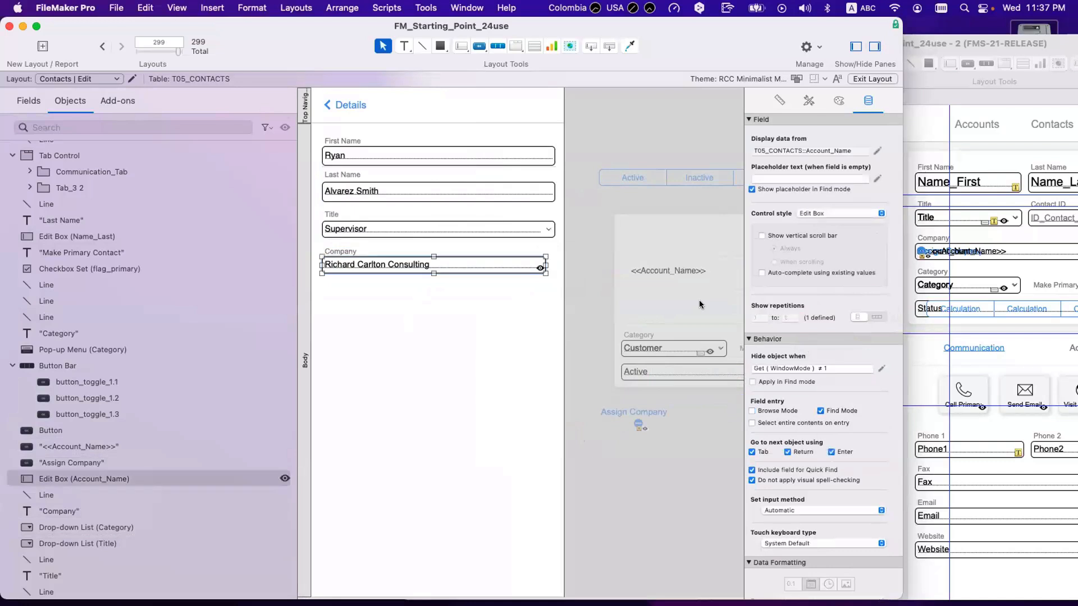
pyautogui.tripleClick(826, 368)
pyautogui.press('BackSpace')
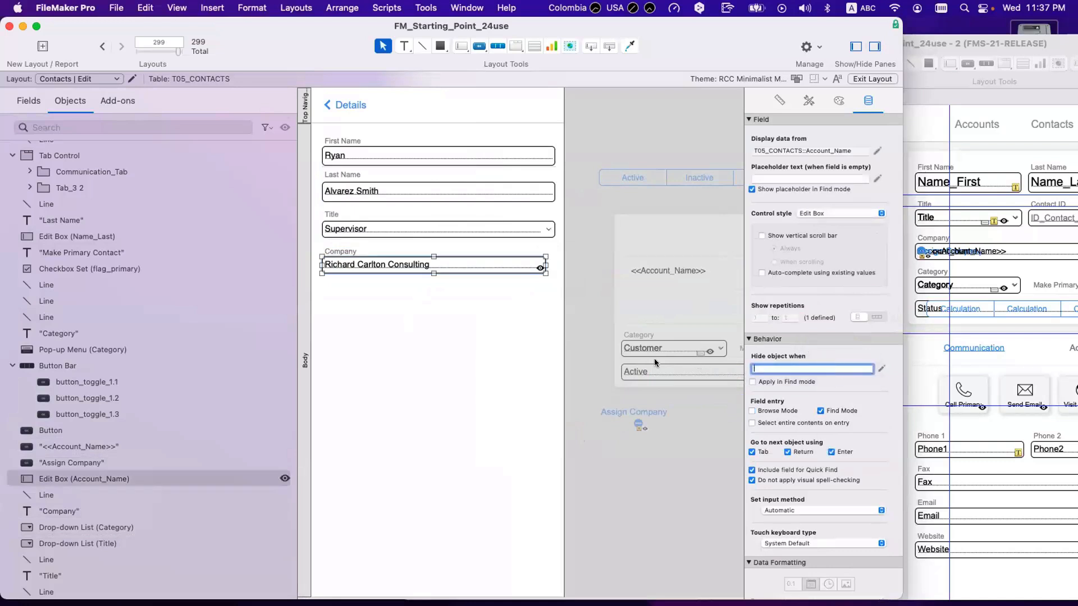
pyautogui.click(526, 277)
pyautogui.click(535, 270)
# - Move the Category label and its pop-up menu into the white phone area below the Company box
pyautogui.hscroll(5, 582, 323)
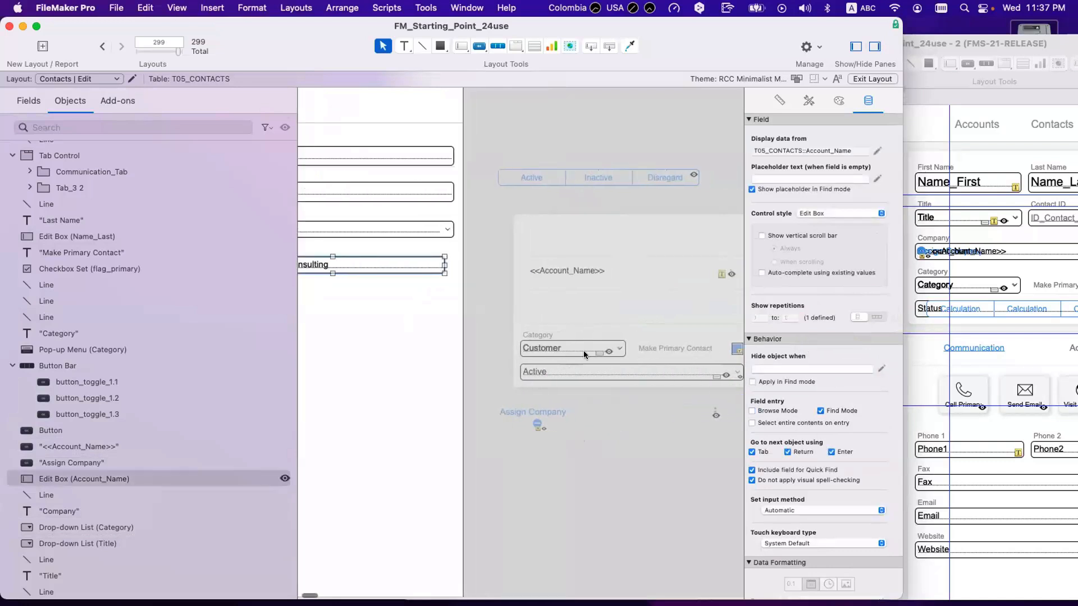
pyautogui.click(584, 350)
pyautogui.keyDown('shift'); pyautogui.click(528, 335); pyautogui.keyUp('shift')
pyautogui.moveTo(547, 341); pyautogui.dragTo(376, 352)
pyautogui.press('BackSpace')
pyautogui.click(650, 353)
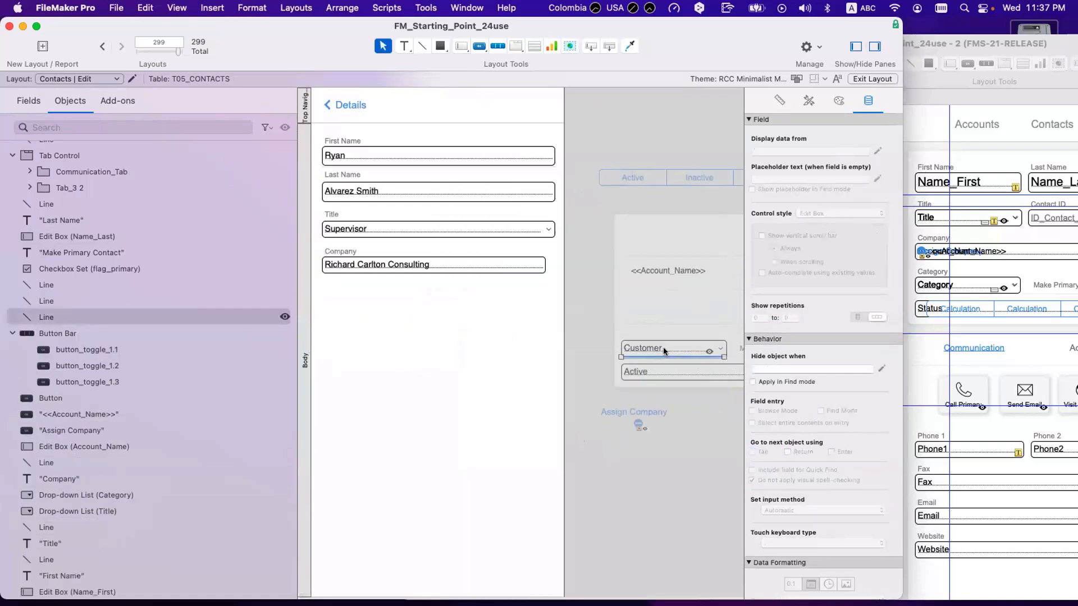
pyautogui.press('super+z')
# - Delete only the Category pop-up menu, keeping its label
pyautogui.click(491, 343)
pyautogui.click(438, 354)
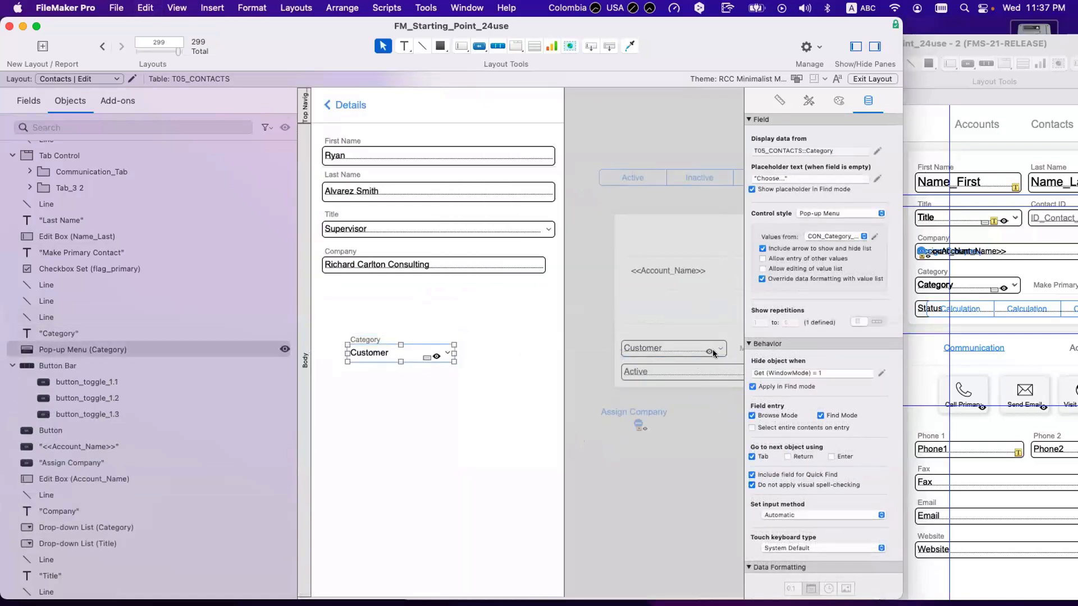
pyautogui.press('BackSpace')
# - Place the Category drop-down list and its label beneath the Company box, aligned with its left edge
pyautogui.moveTo(668, 347); pyautogui.dragTo(354, 302)
pyautogui.keyDown('shift'); pyautogui.click(365, 340); pyautogui.keyUp('shift')
pyautogui.click(513, 330)
# - Make the Active/Inactive/Disregard button bar taller and park it in the grey area beside the top of the phone layout
pyautogui.hscroll(3, 591, 338)
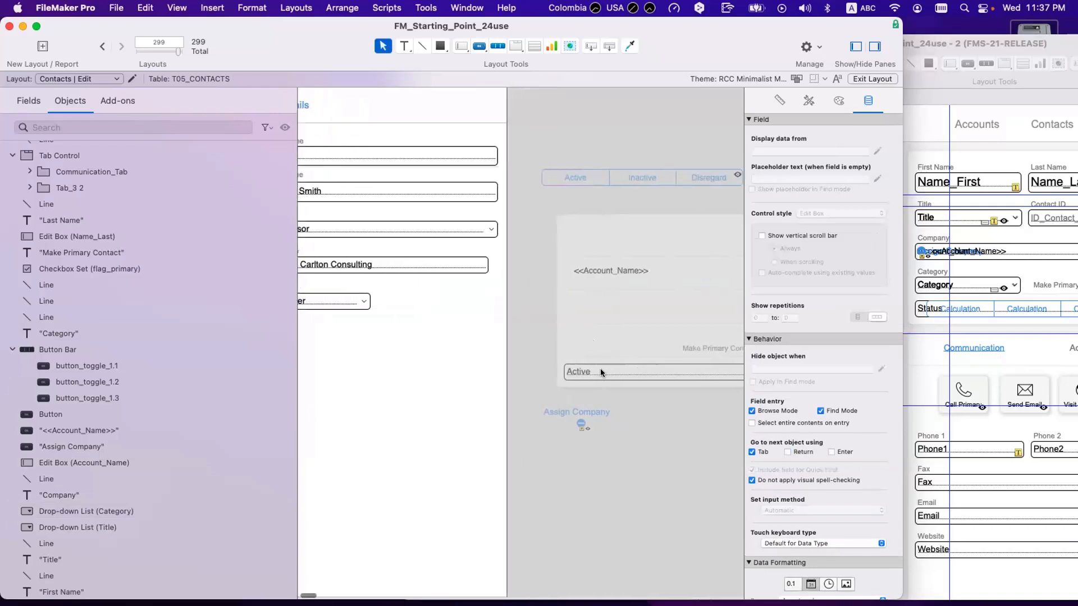
pyautogui.click(601, 369)
pyautogui.hscroll(3, 601, 370)
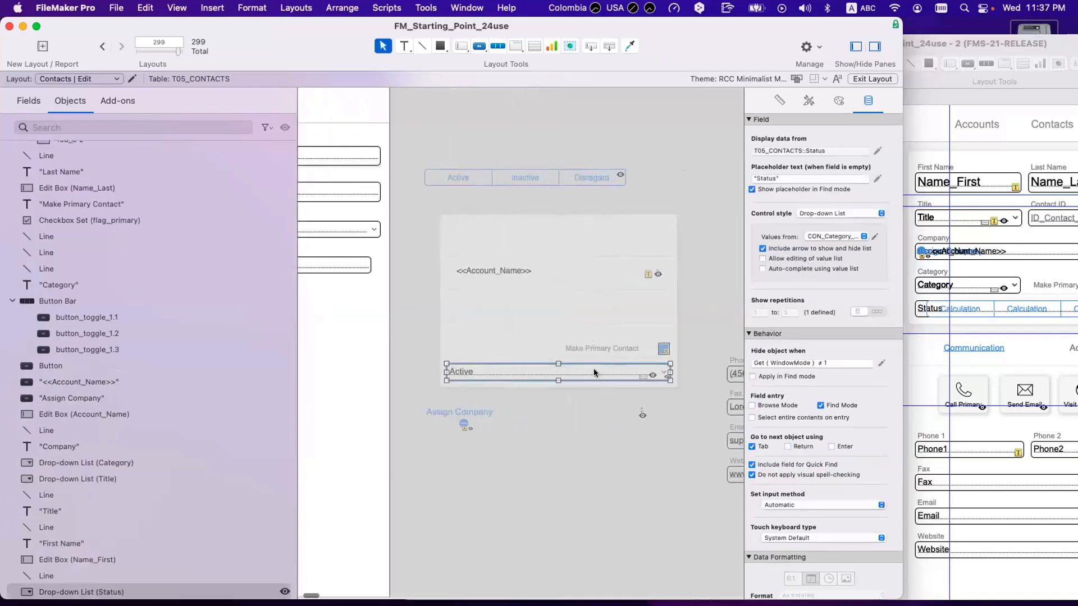
pyautogui.hscroll(3, 594, 371)
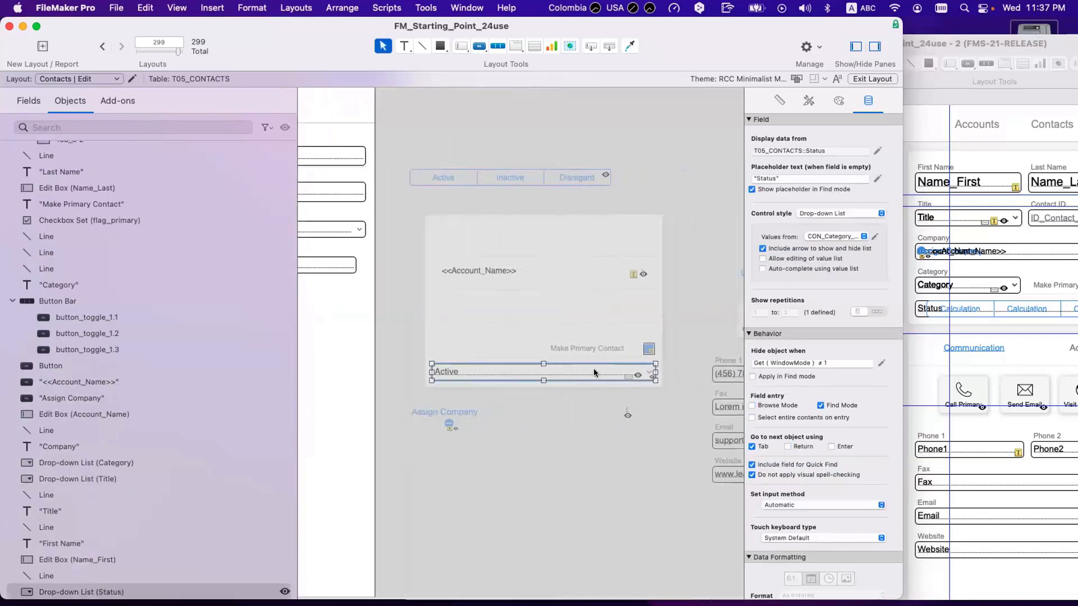
pyautogui.hscroll(-6, 594, 369)
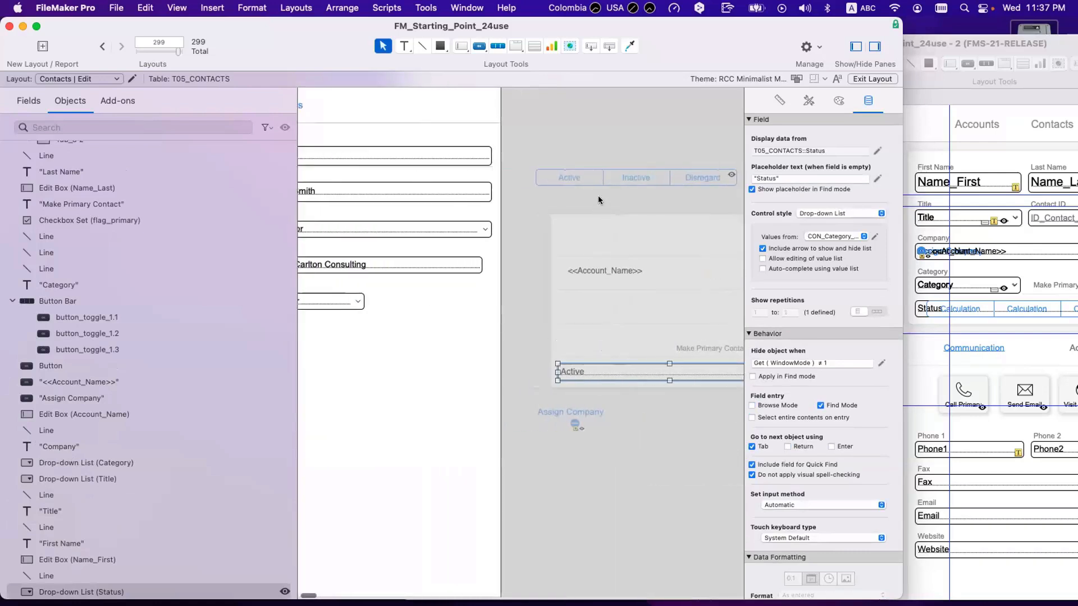
pyautogui.click(585, 175)
pyautogui.moveTo(585, 175); pyautogui.dragTo(373, 343)
pyautogui.hscroll(-1, 373, 344)
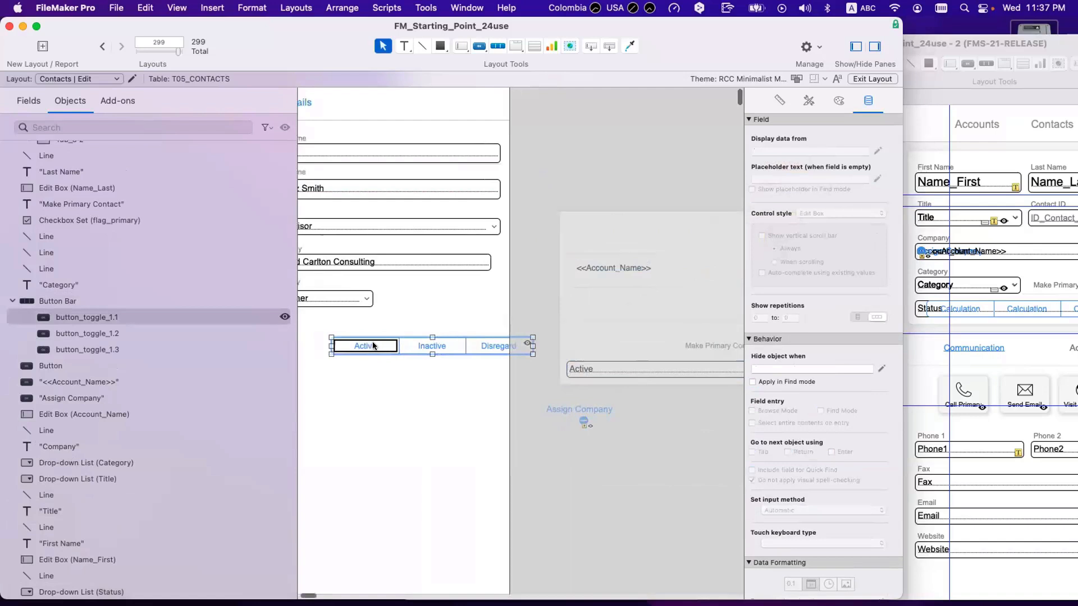
pyautogui.hscroll(-2, 373, 346)
pyautogui.moveTo(487, 354); pyautogui.dragTo(713, 125)
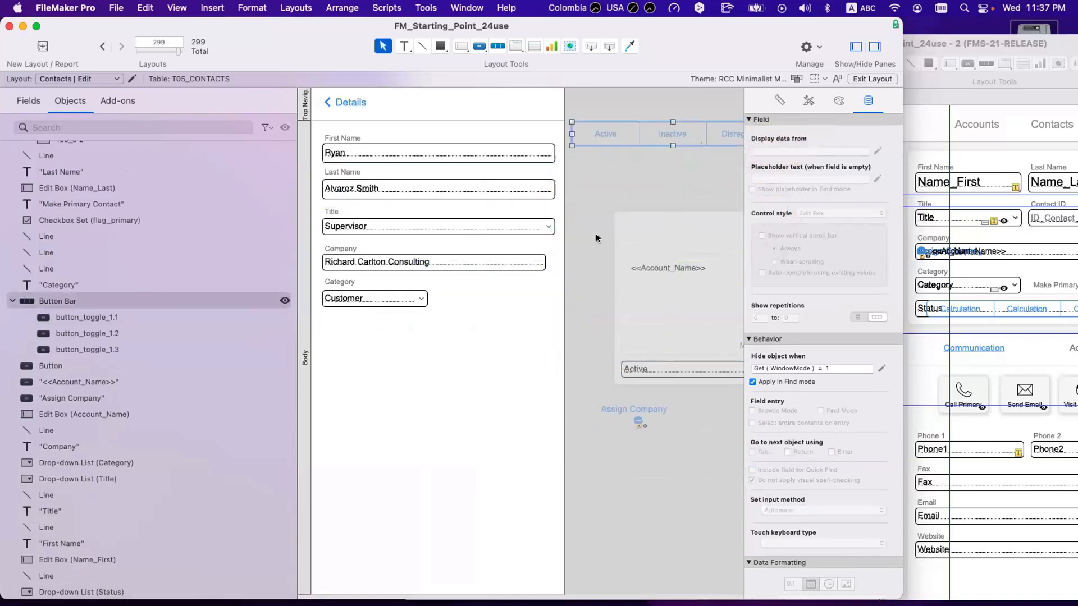
# - Shift all contact fields down and fit the Active/Inactive/Disregard button bar above First Name, as wide as the name boxes
pyautogui.click(544, 284)
pyautogui.moveTo(510, 318); pyautogui.dragTo(352, 232)
pyautogui.moveTo(591, 132); pyautogui.dragTo(341, 138)
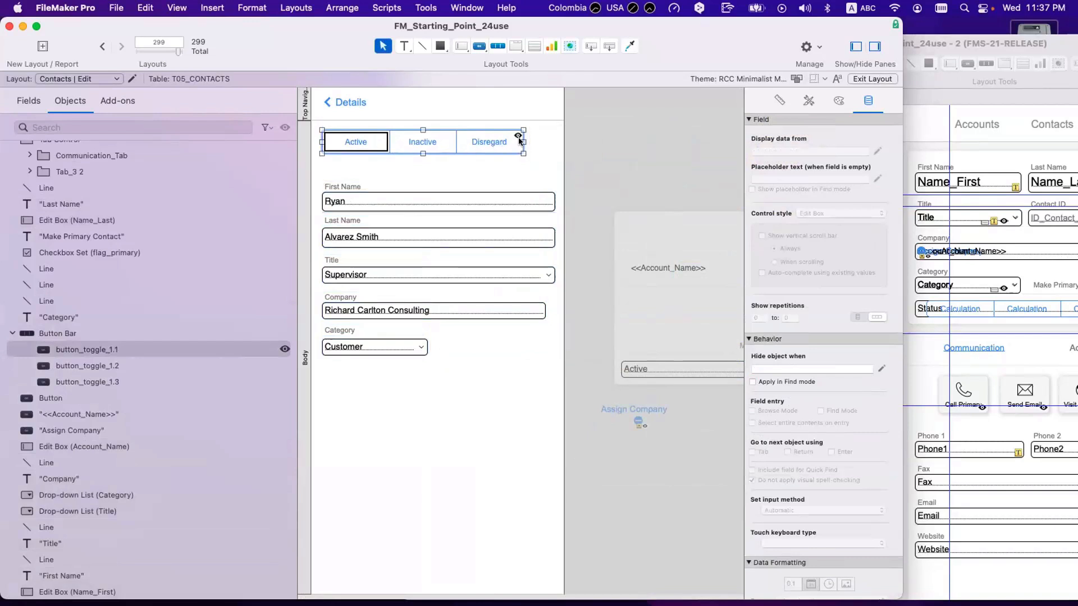
pyautogui.moveTo(520, 140); pyautogui.dragTo(555, 141)
pyautogui.click(598, 160)
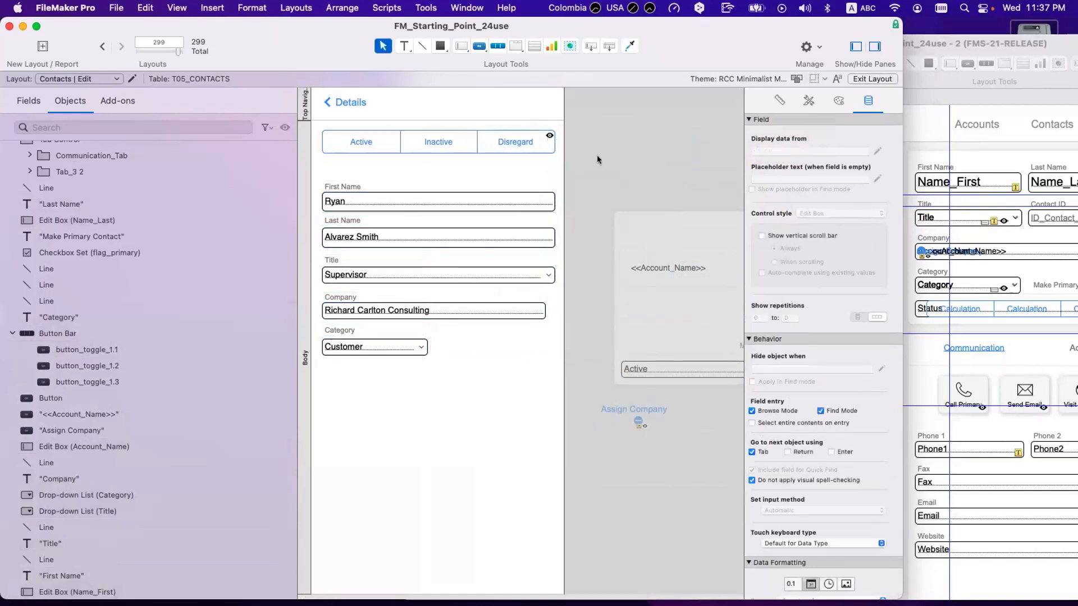
# - Set the text size of the Active/Inactive/Disregard button bar segments to 13 pt
pyautogui.click(382, 145)
pyautogui.doubleClick(382, 145)
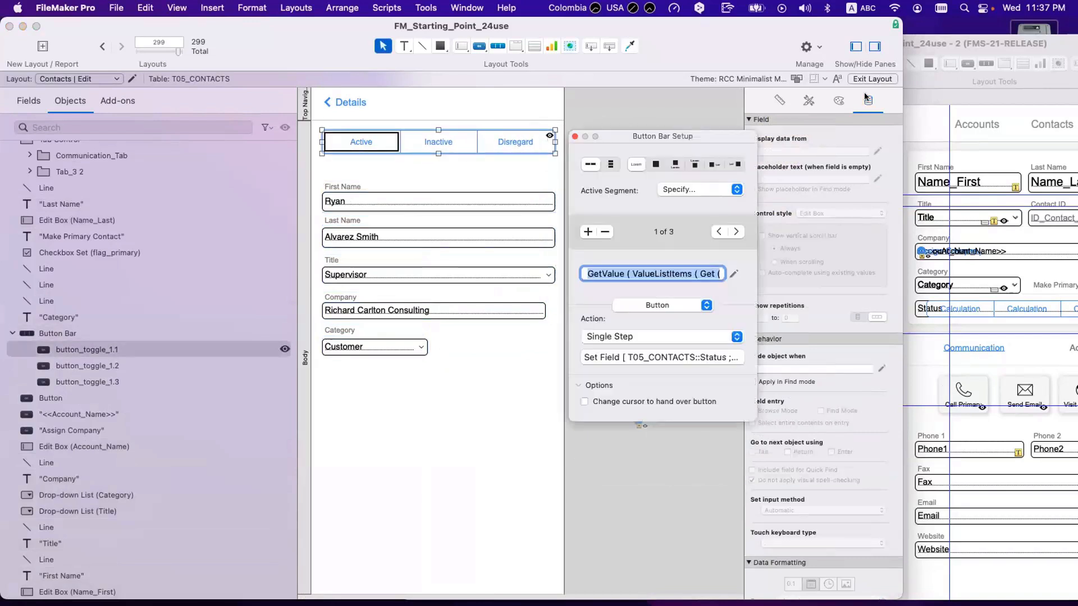
pyautogui.click(839, 101)
pyautogui.doubleClick(845, 497)
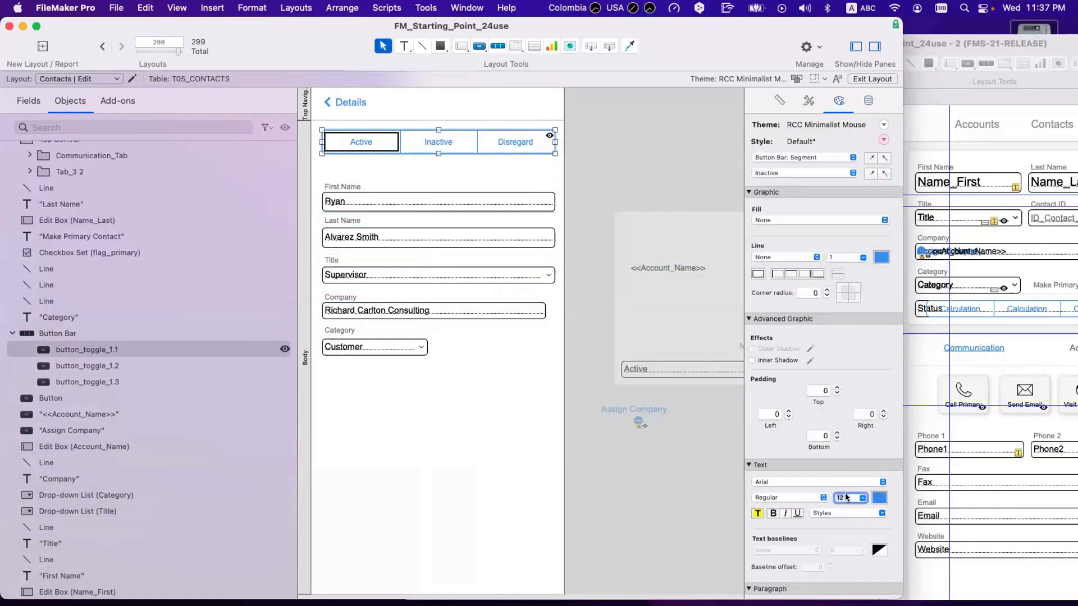
pyautogui.write('13')
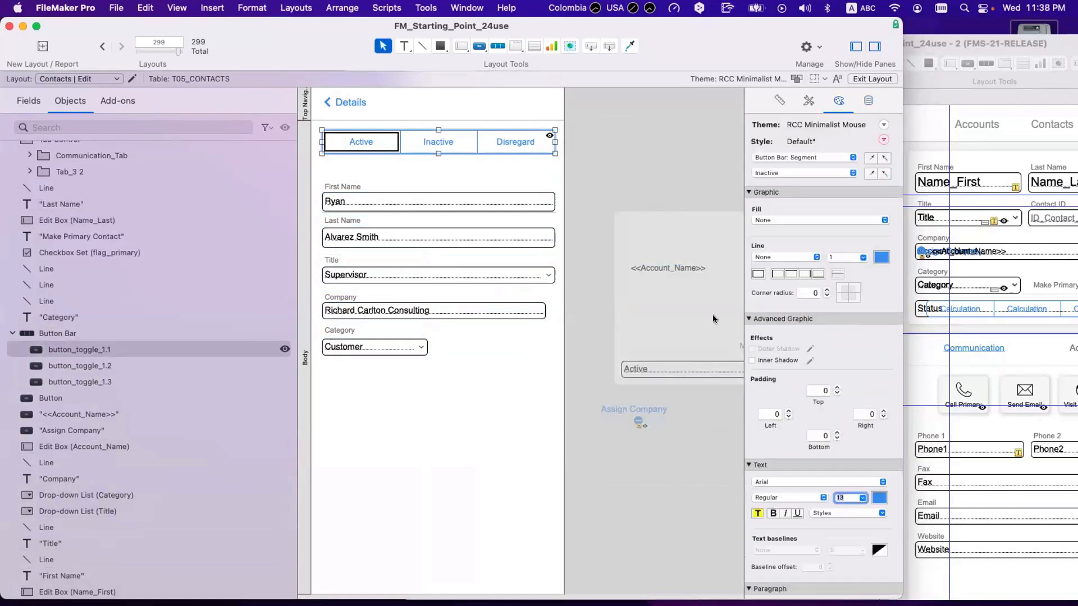
pyautogui.click(648, 163)
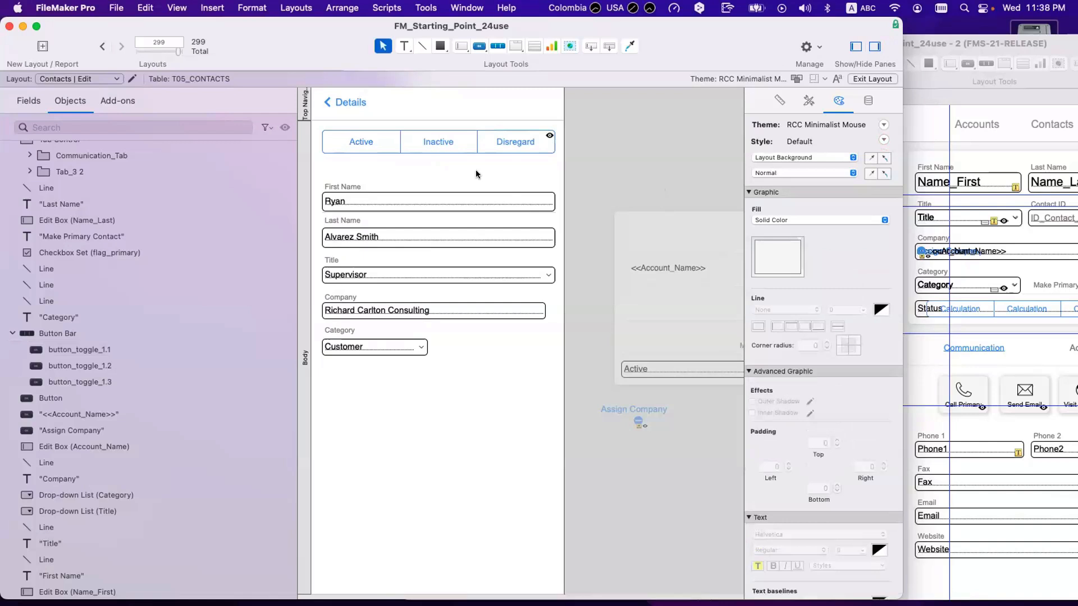
# - Clear the Hide object when condition from the Active/Inactive/Disregard button bar
pyautogui.click(443, 146)
pyautogui.click(868, 101)
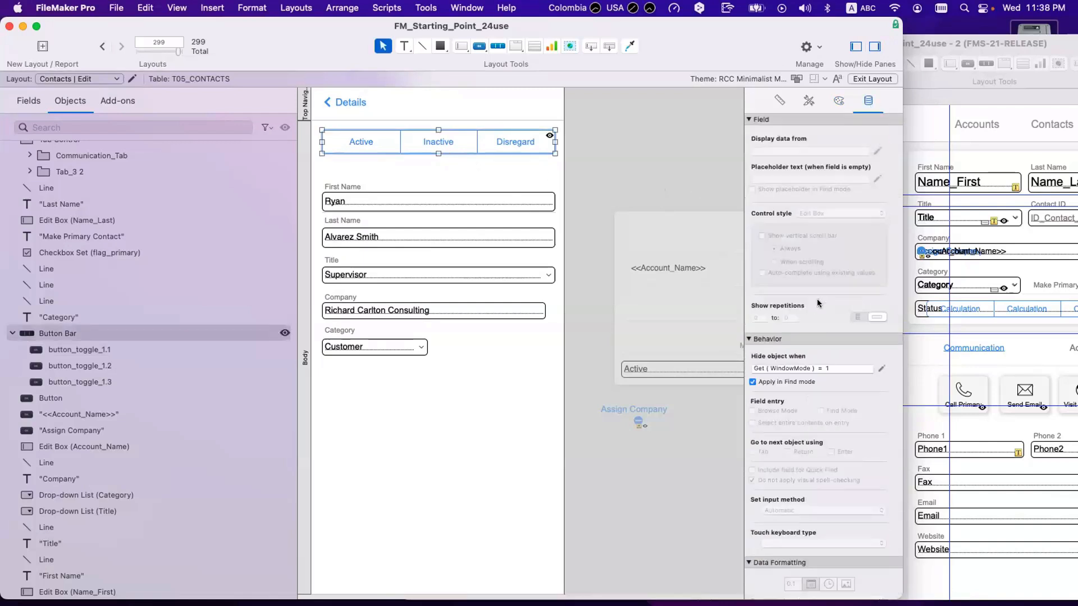
pyautogui.click(814, 368)
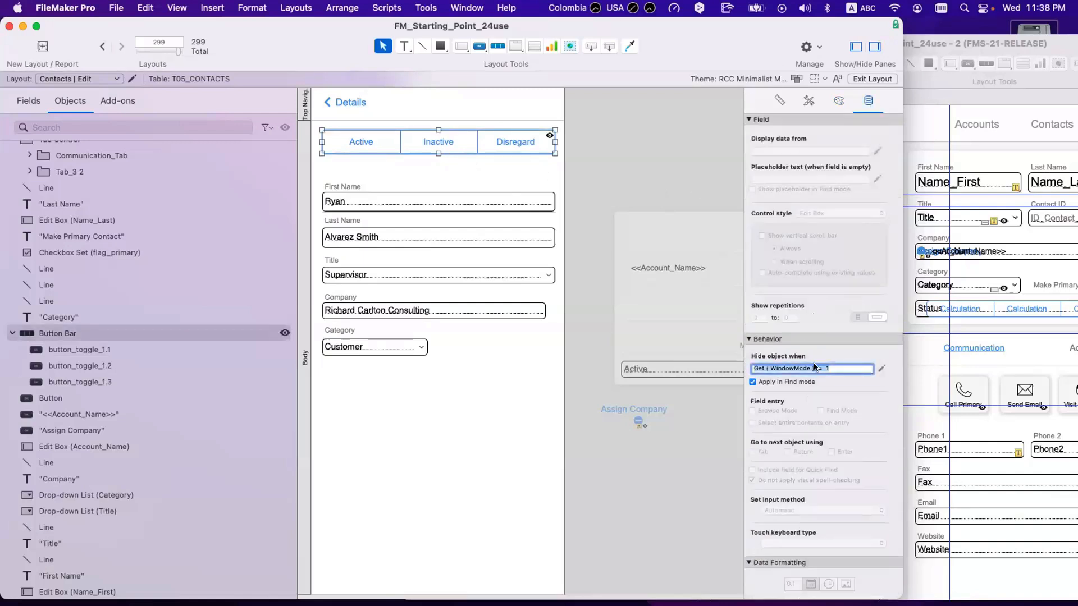
pyautogui.click(645, 174)
# - Lower the button bar to y 76 pt and move the whole stack of contact fields up to y 130 pt
pyautogui.moveTo(453, 139); pyautogui.dragTo(453, 143)
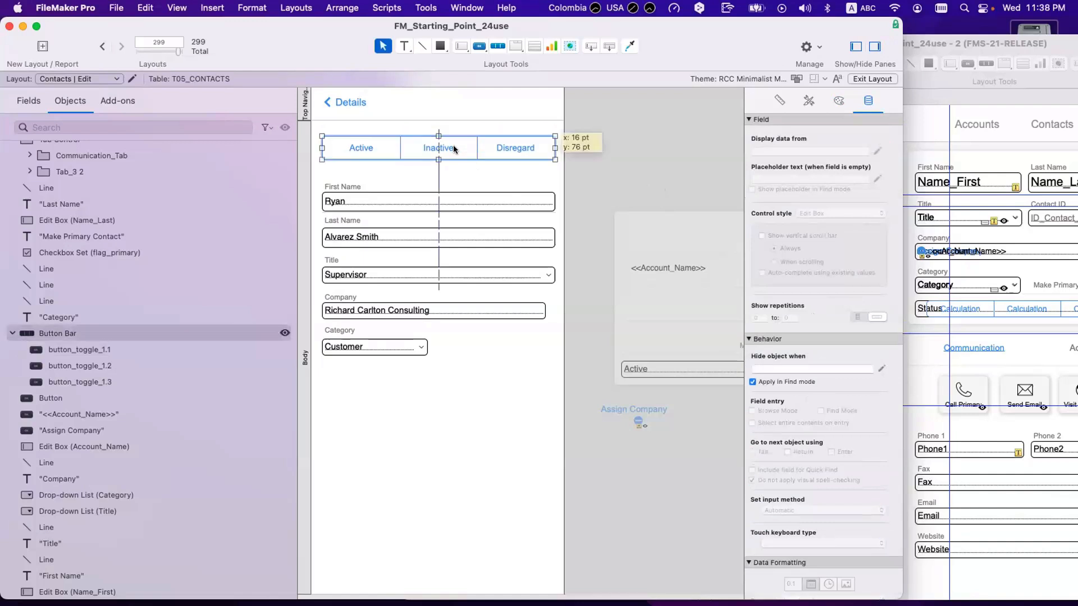
pyautogui.click(608, 164)
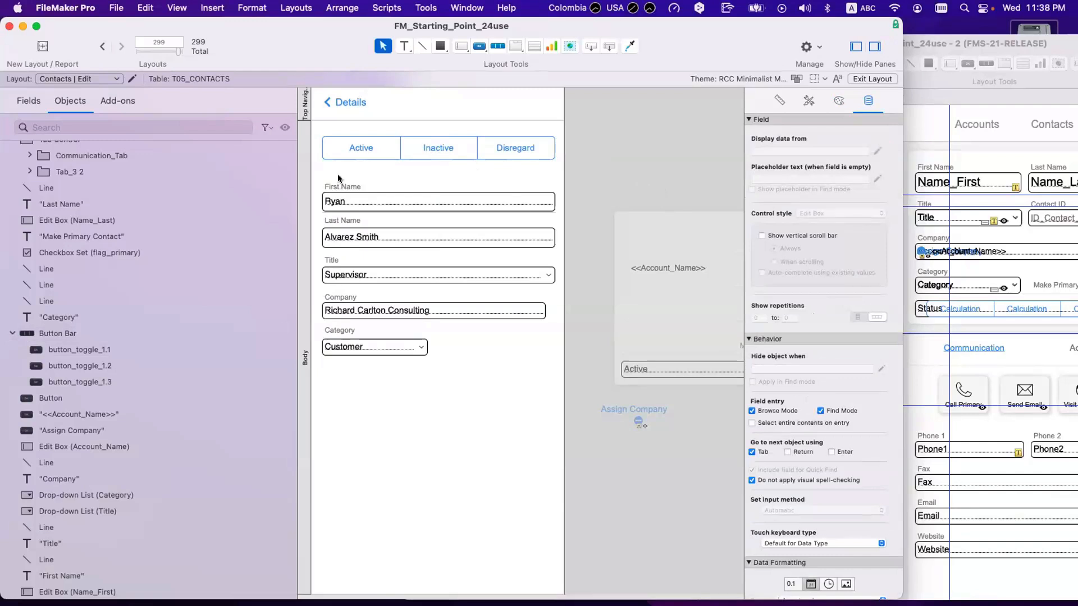
pyautogui.moveTo(340, 177); pyautogui.dragTo(370, 334)
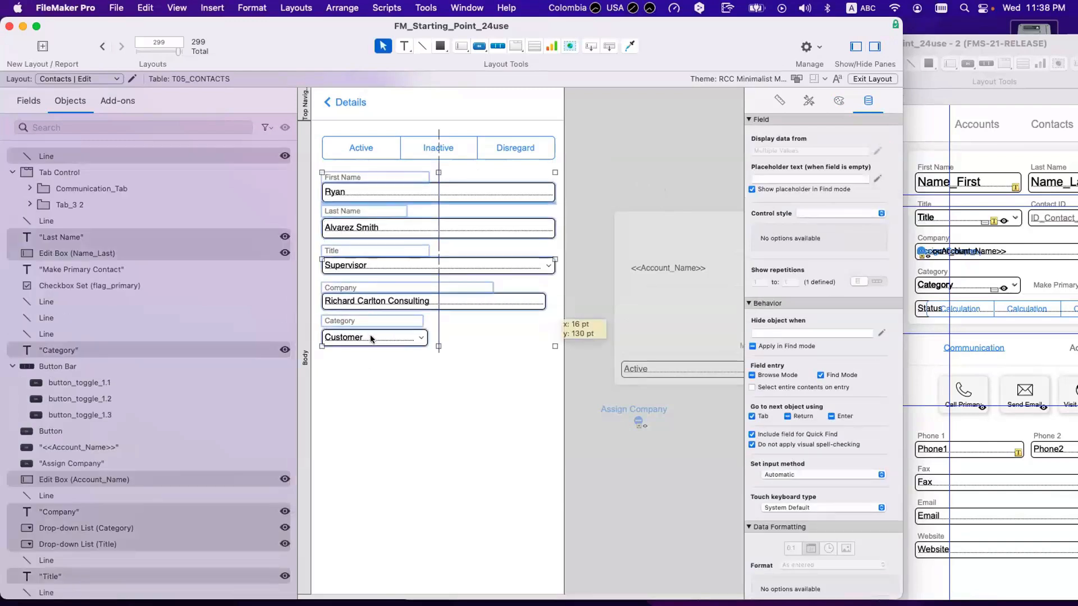
pyautogui.click(645, 364)
# - Move the Make Primary Contact label and its checkbox together into the phone area, below the Category drop-down list
pyautogui.hscroll(10, 645, 364)
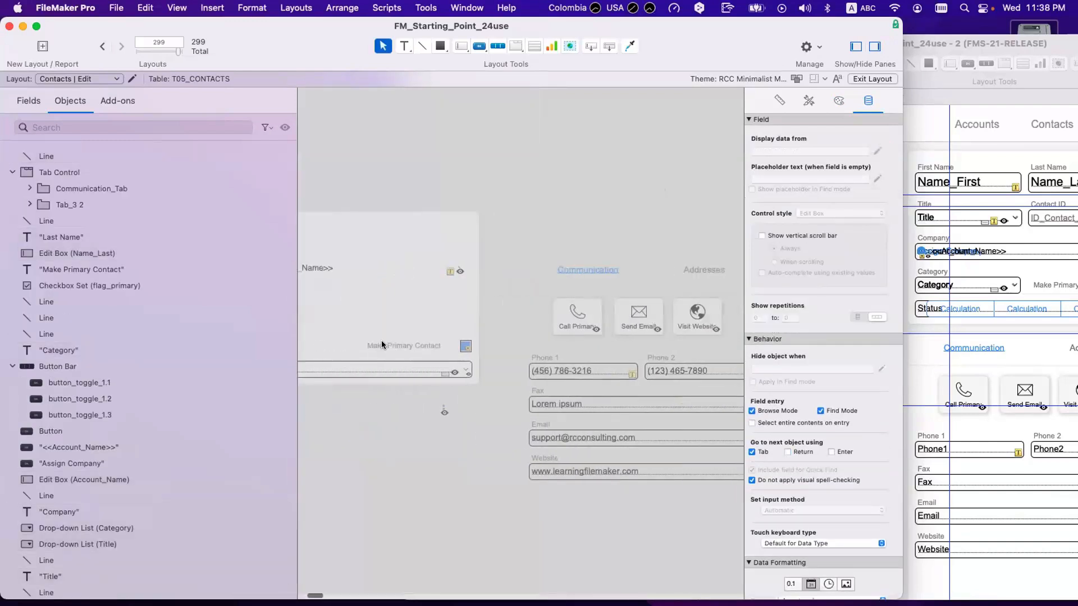
pyautogui.click(466, 346)
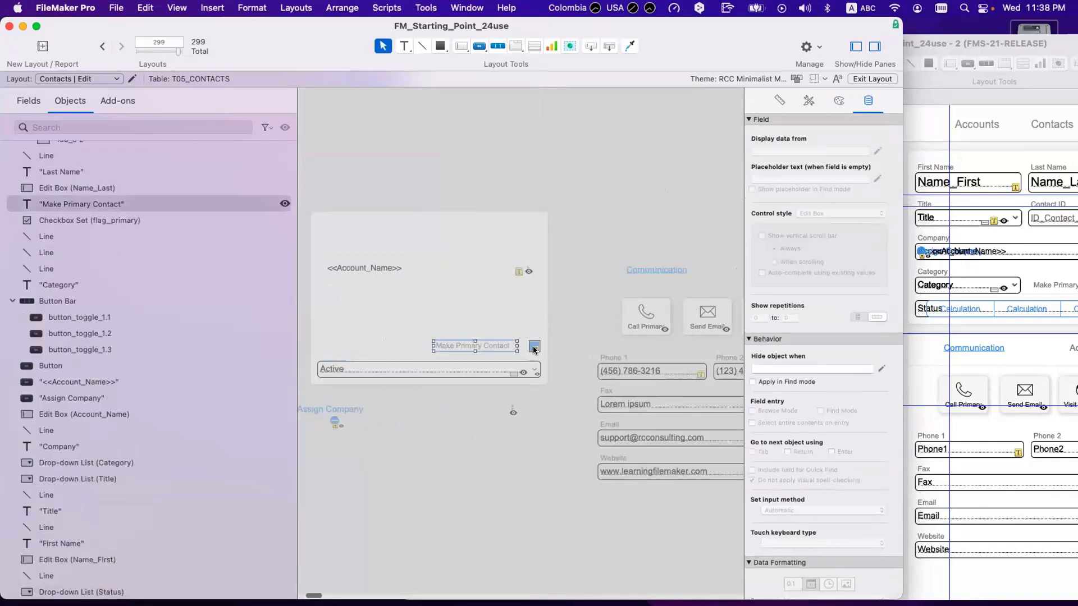
pyautogui.keyDown('shift'); pyautogui.click(534, 346); pyautogui.keyUp('shift')
pyautogui.moveTo(534, 348); pyautogui.dragTo(482, 411)
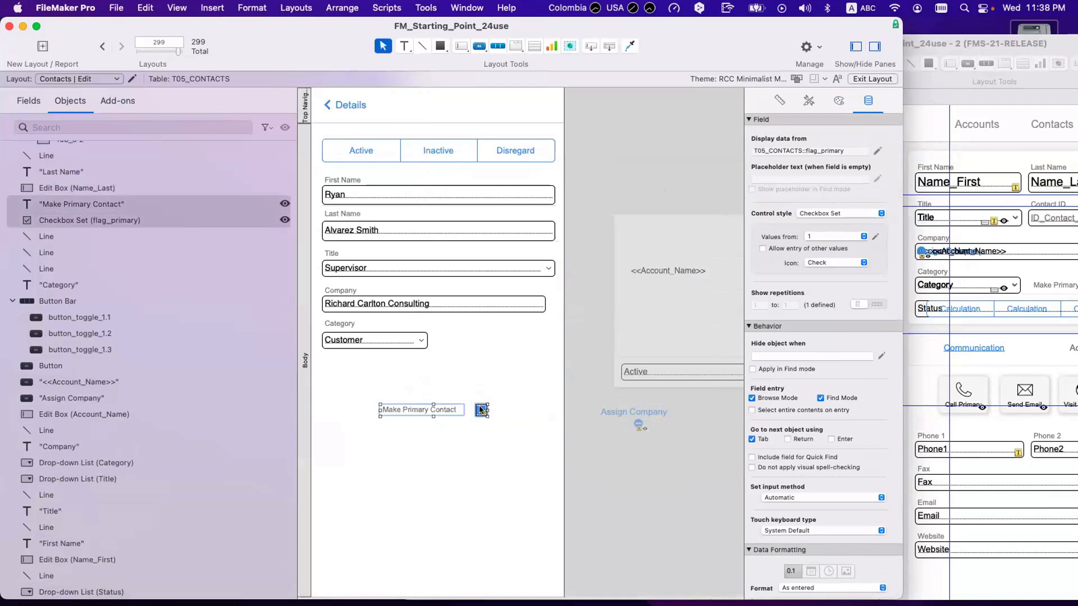
pyautogui.scroll(-1, 449, 314)
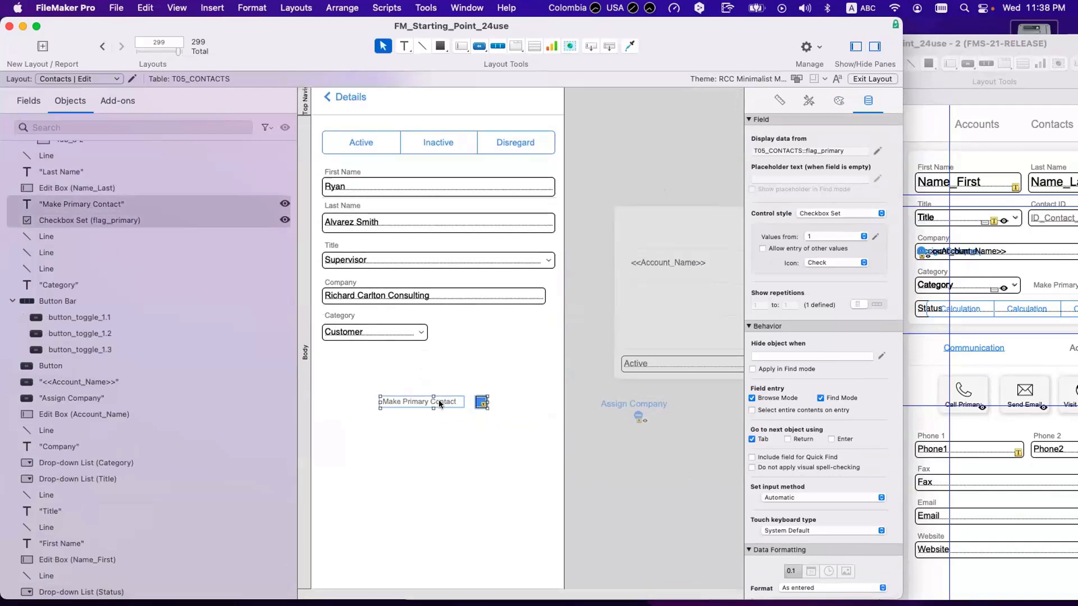
pyautogui.click(493, 420)
pyautogui.click(481, 402)
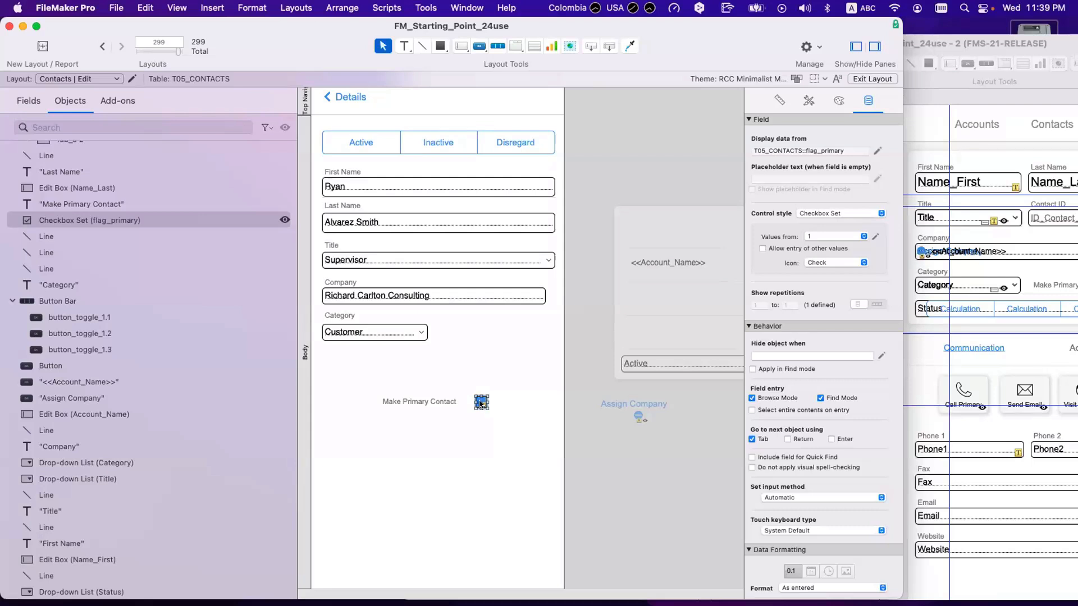
pyautogui.click(431, 403)
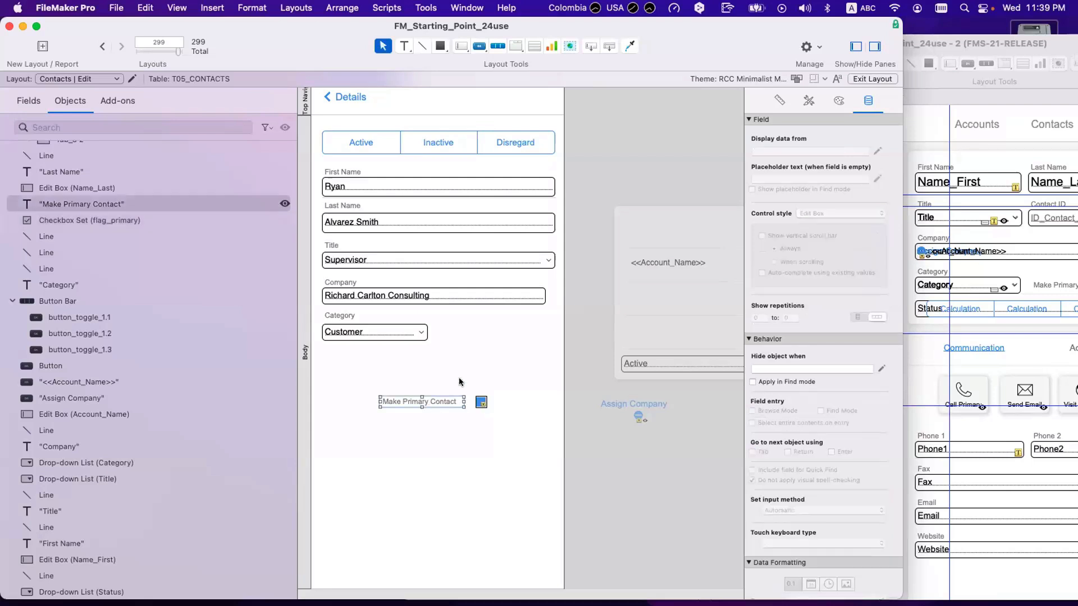
# - Draw a button about 150 by 41 pt between the Category list and the Make Primary Contact label, and apply the Action Button style
pyautogui.click(479, 46)
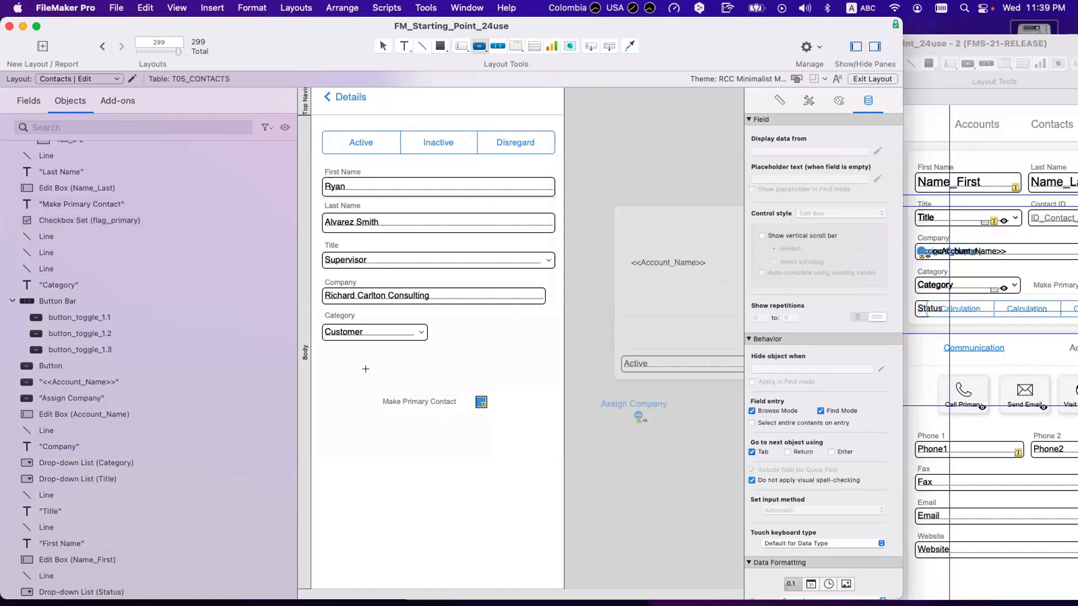
pyautogui.moveTo(383, 348); pyautogui.dragTo(479, 380)
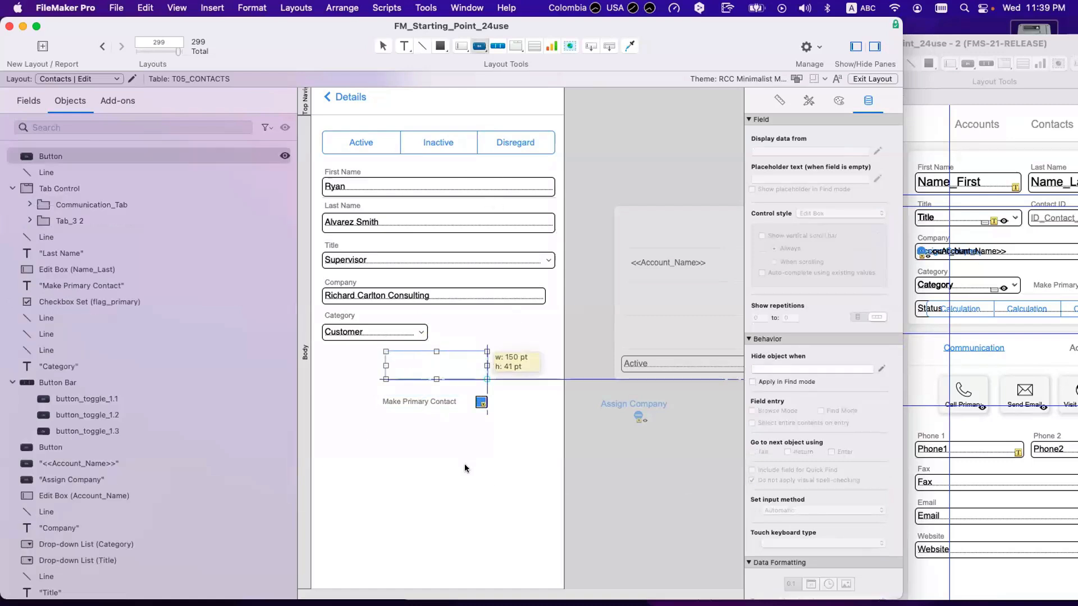
pyautogui.click(448, 369)
pyautogui.click(447, 369)
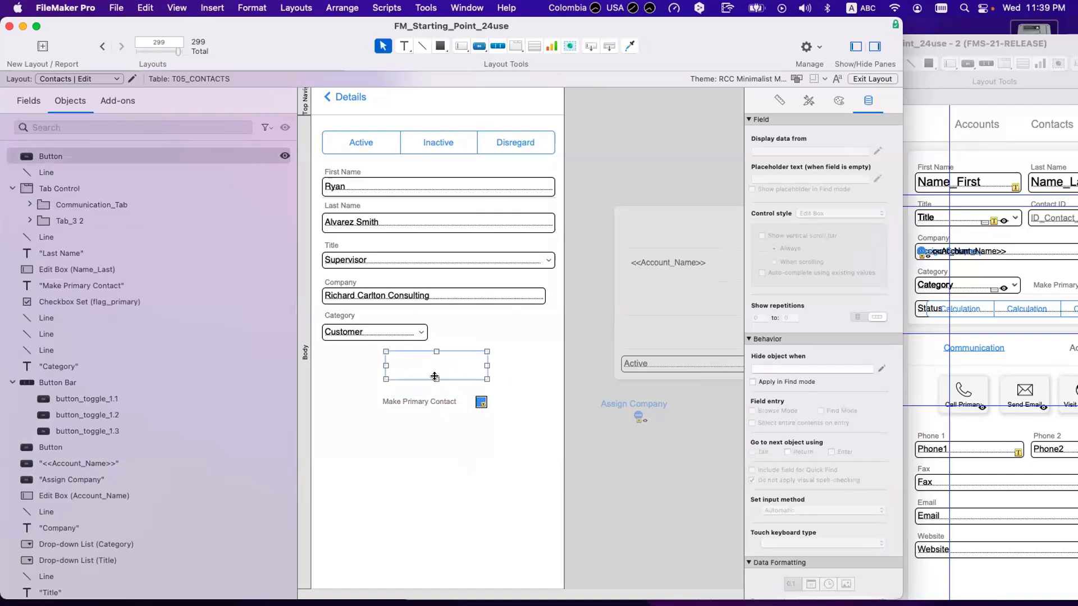
pyautogui.click(809, 100)
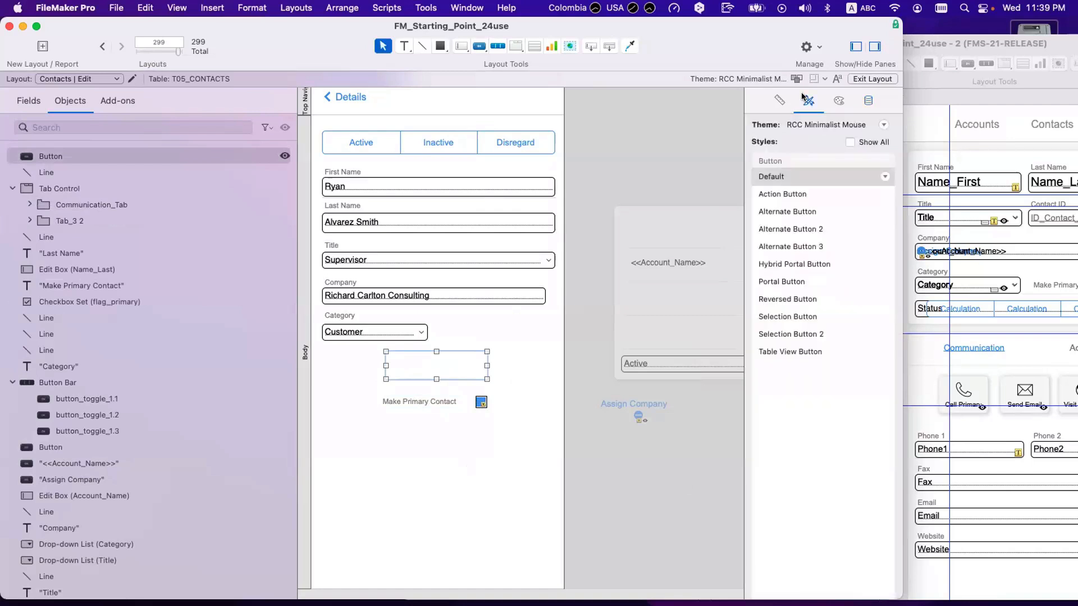
pyautogui.click(790, 196)
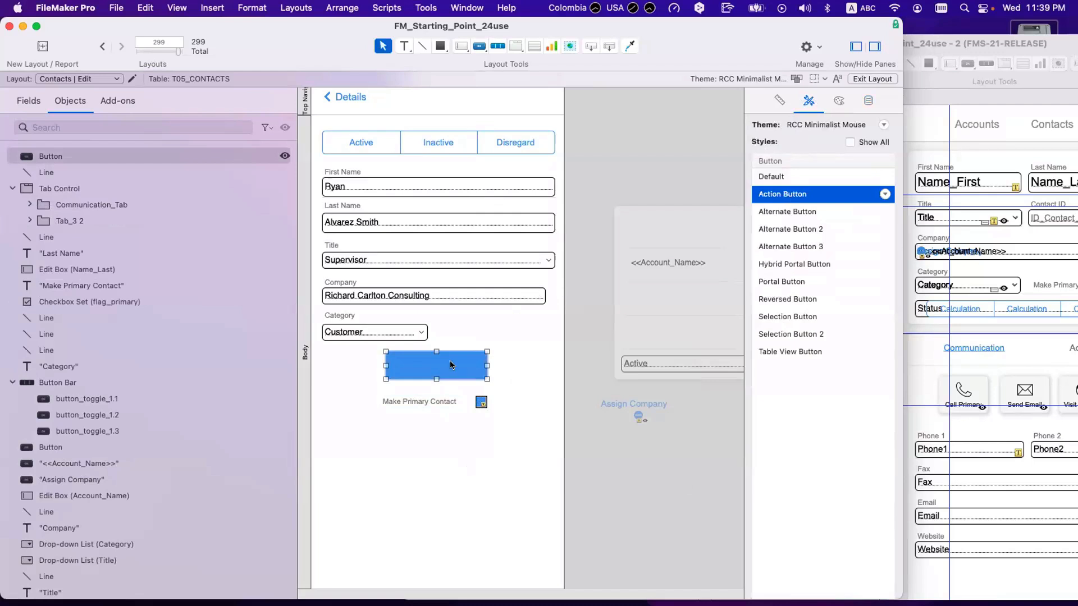
# - Move the new blue button so it sits just above the Make Primary Contact label
pyautogui.scroll(-1, 451, 365)
pyautogui.hscroll(1, 452, 366)
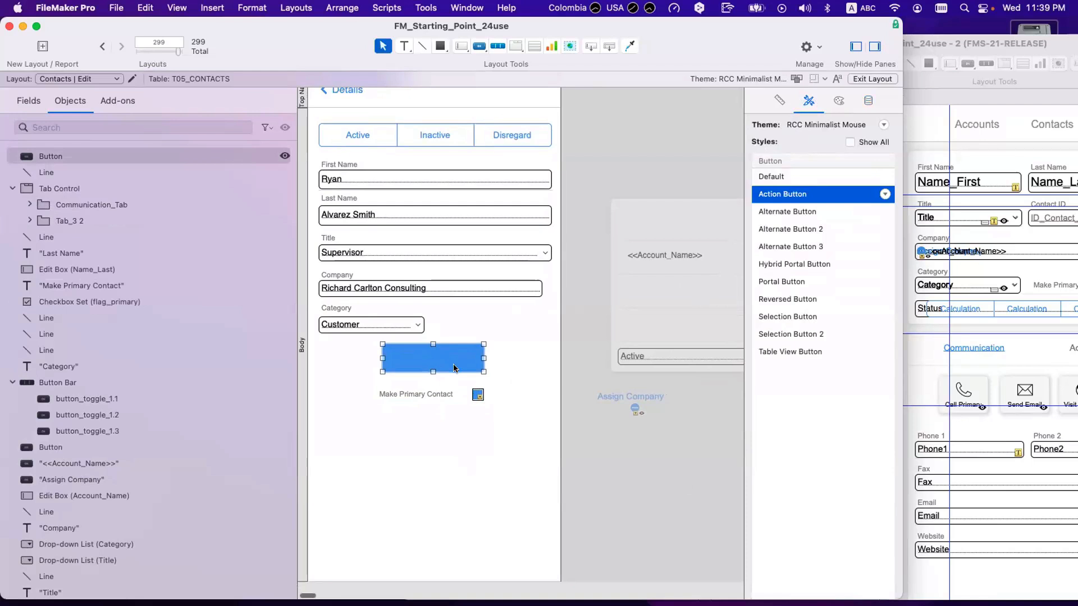
pyautogui.moveTo(446, 360); pyautogui.dragTo(454, 363)
pyautogui.scroll(2, 453, 362)
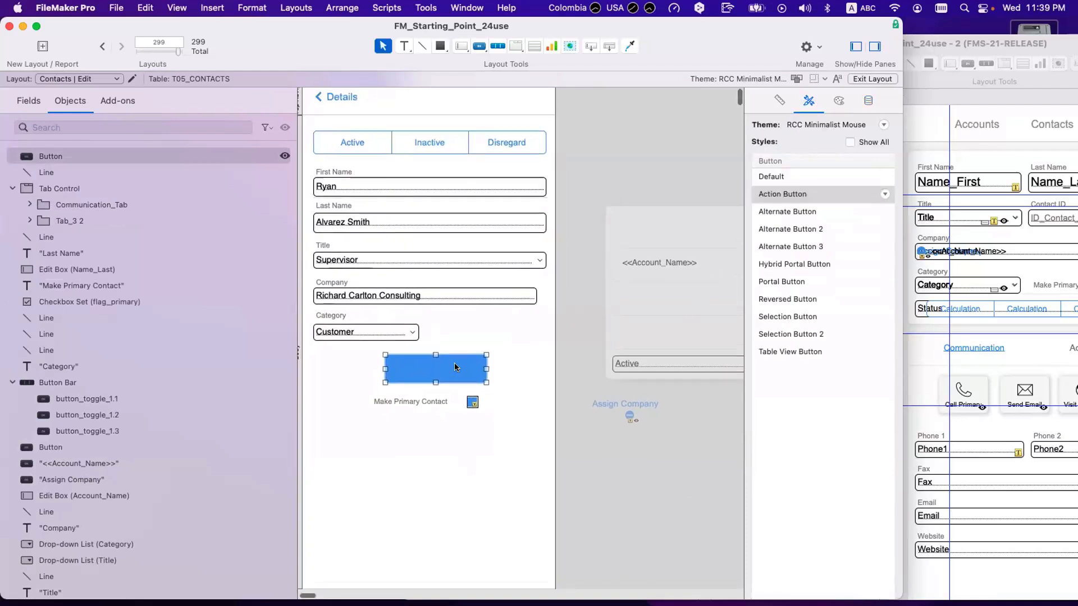
pyautogui.hscroll(2, 446, 372)
pyautogui.hscroll(-2, 427, 372)
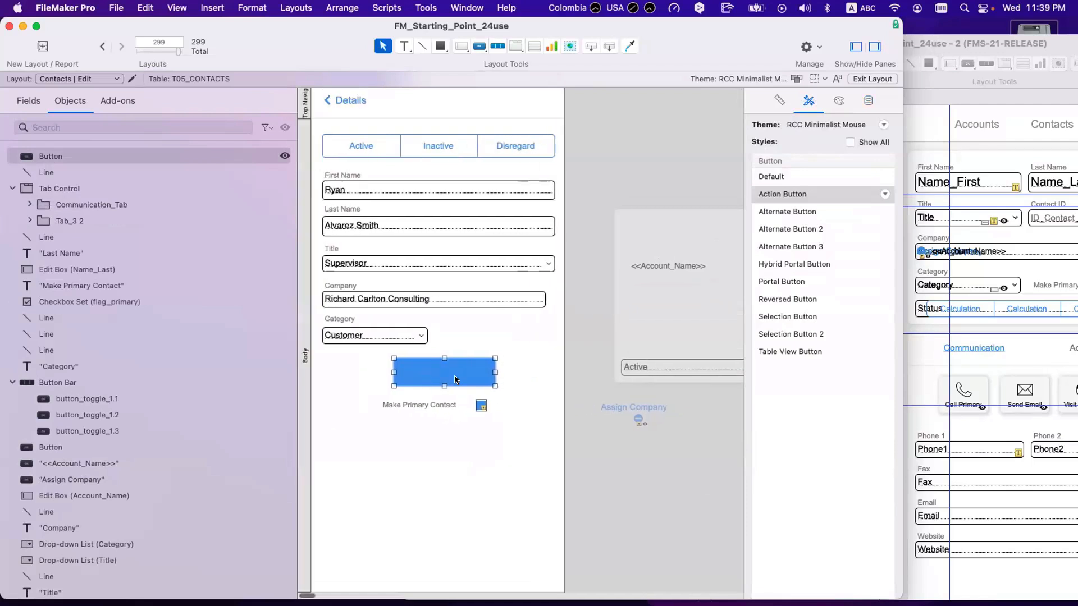
pyautogui.moveTo(454, 375); pyautogui.dragTo(451, 372)
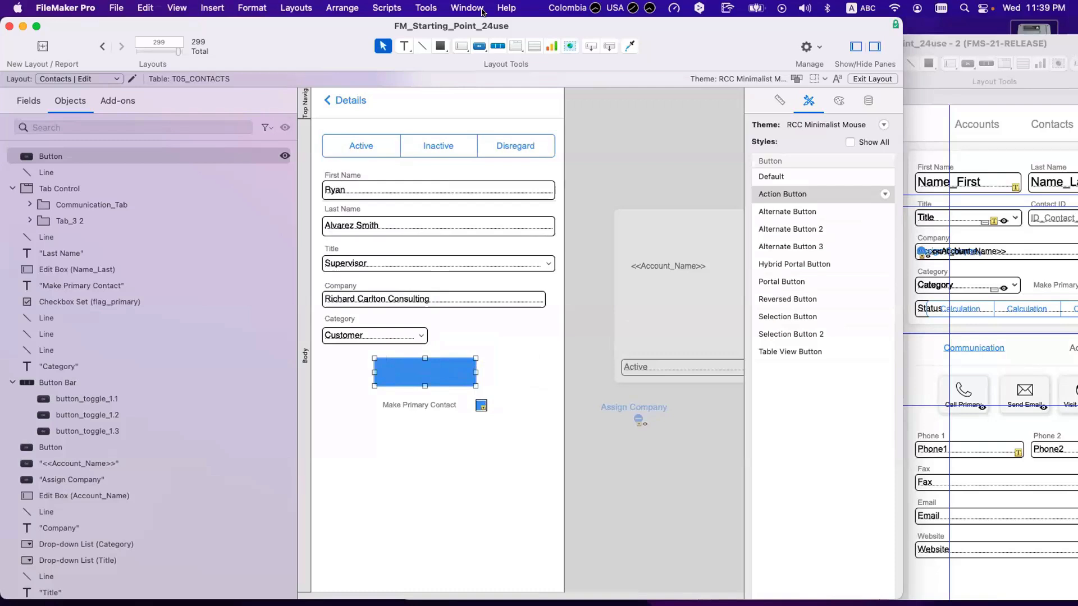
pyautogui.click(404, 46)
pyautogui.click(416, 105)
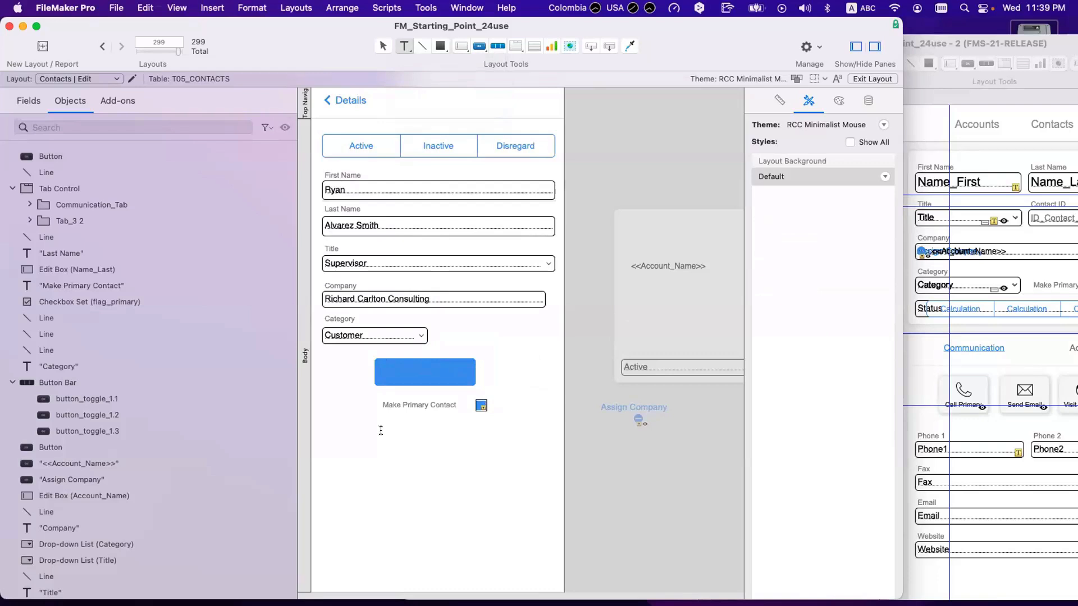
pyautogui.moveTo(388, 428); pyautogui.dragTo(479, 470)
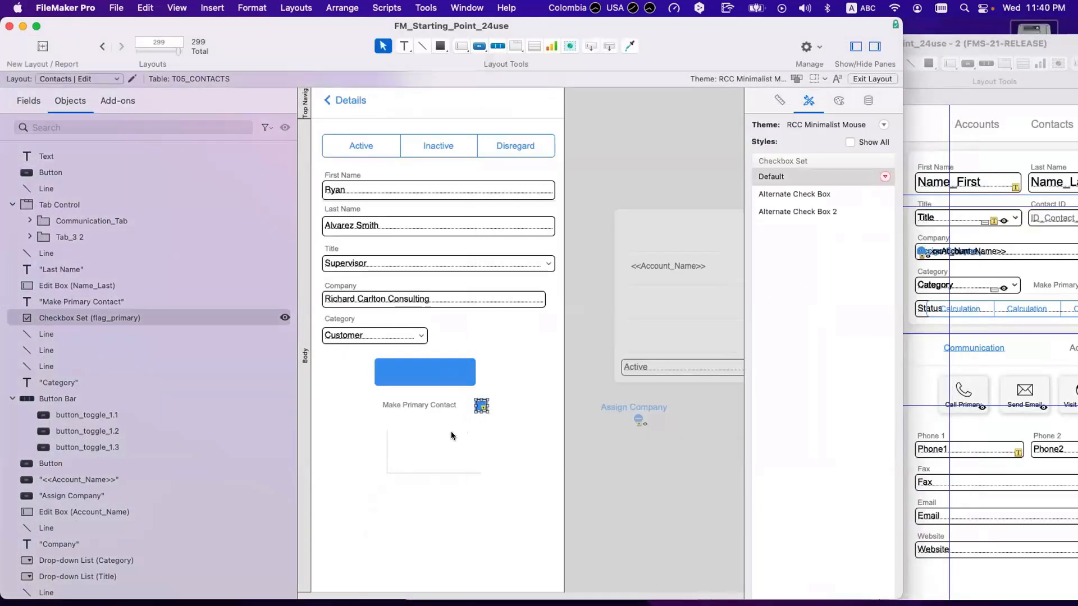
pyautogui.click(448, 436)
pyautogui.doubleClick(447, 437)
pyautogui.press('Escape')
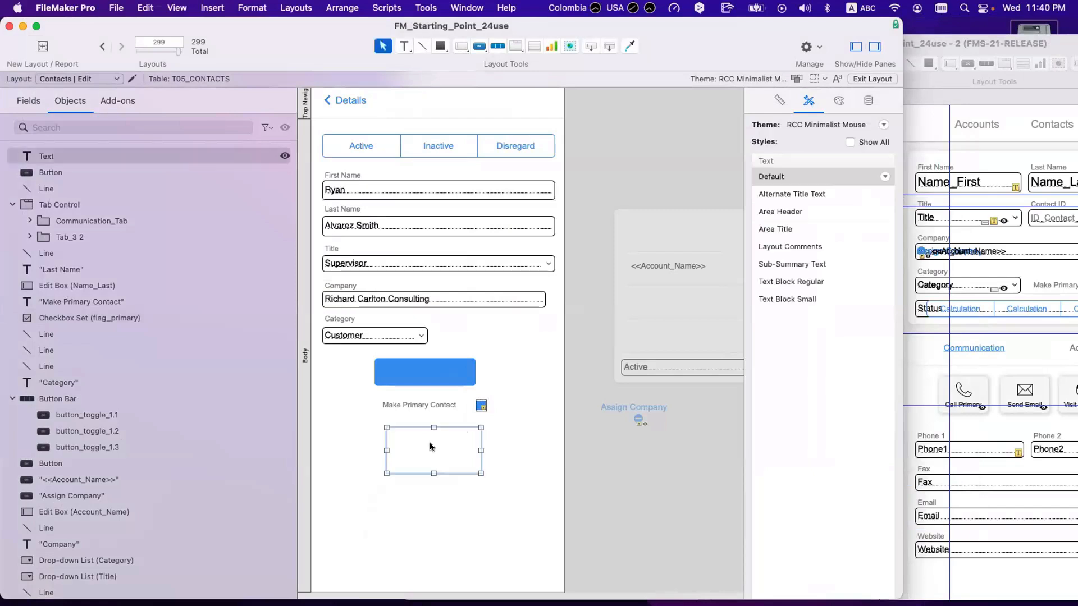
pyautogui.press('BackSpace')
# - Draw a layout calculation below the Make Primary Contact label and insert an If function in it
pyautogui.click(405, 46)
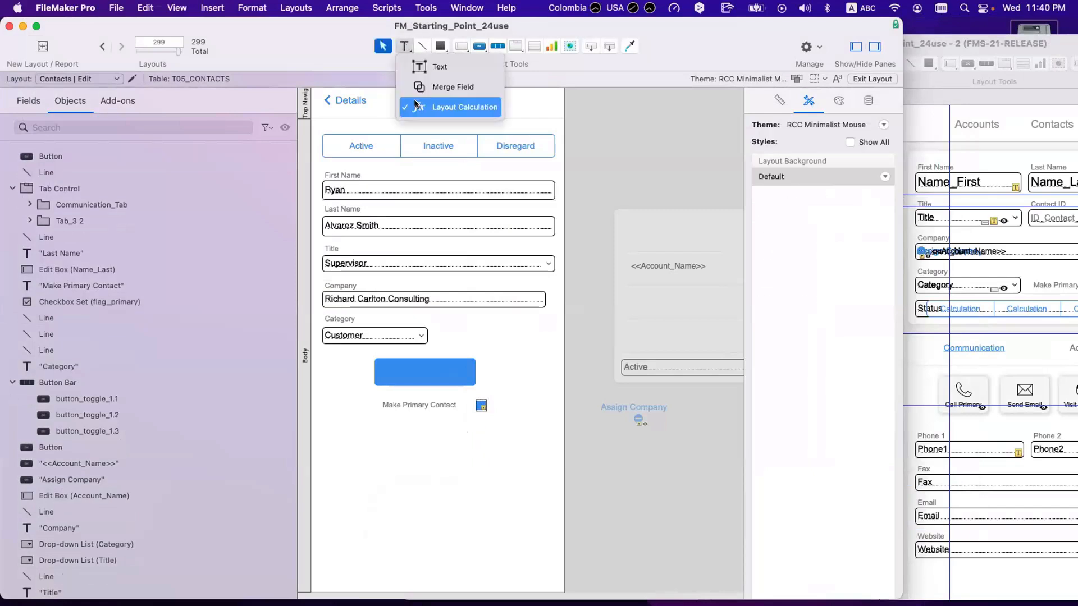
pyautogui.click(415, 106)
pyautogui.moveTo(357, 425); pyautogui.dragTo(453, 483)
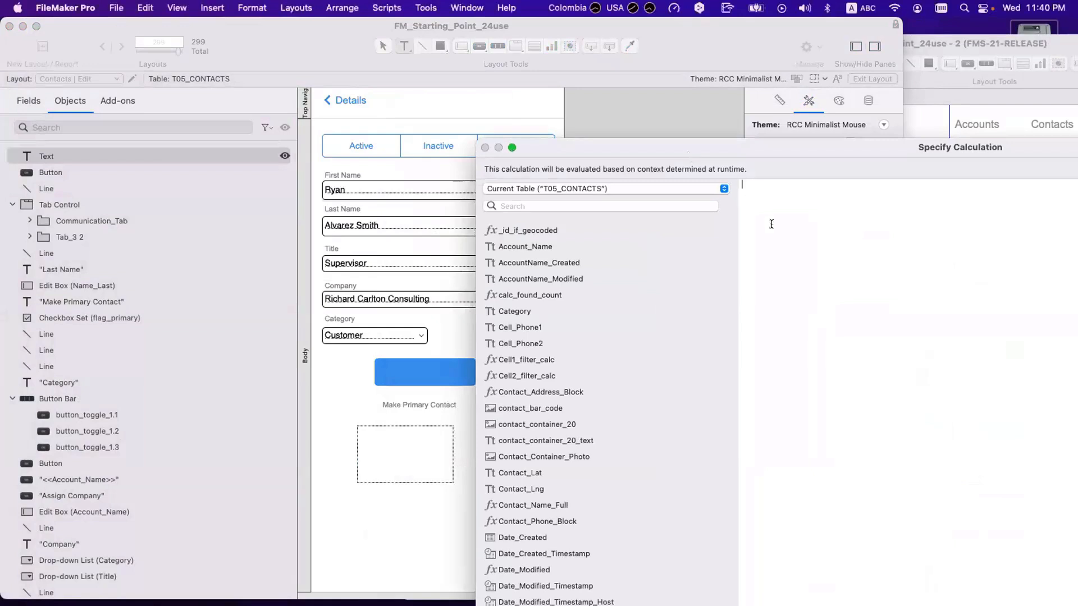
pyautogui.write('is')
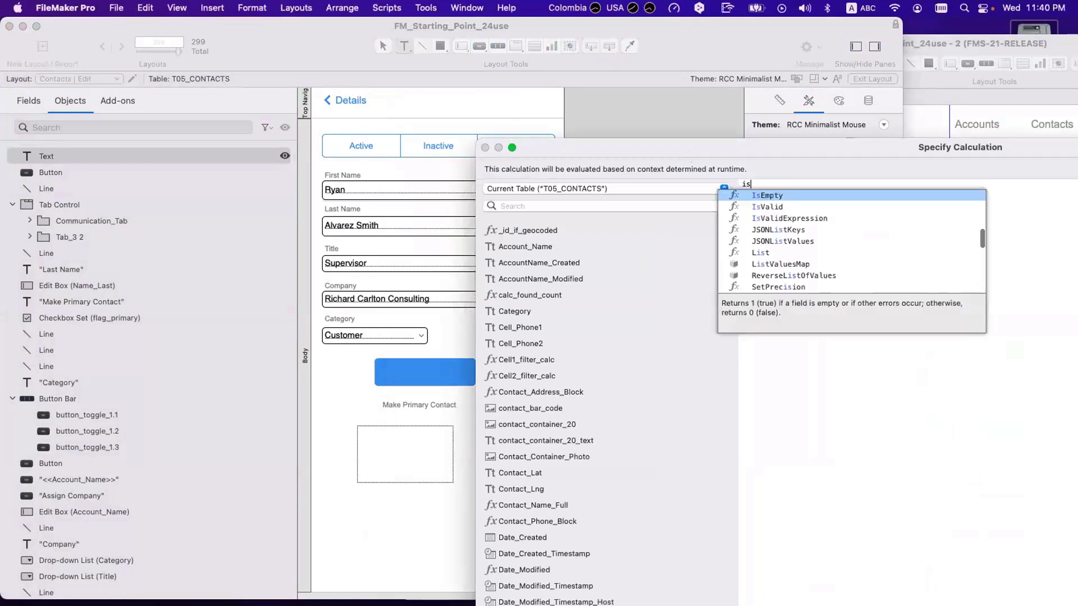
pyautogui.press('Return')
pyautogui.press('super+a')
pyautogui.write('if')
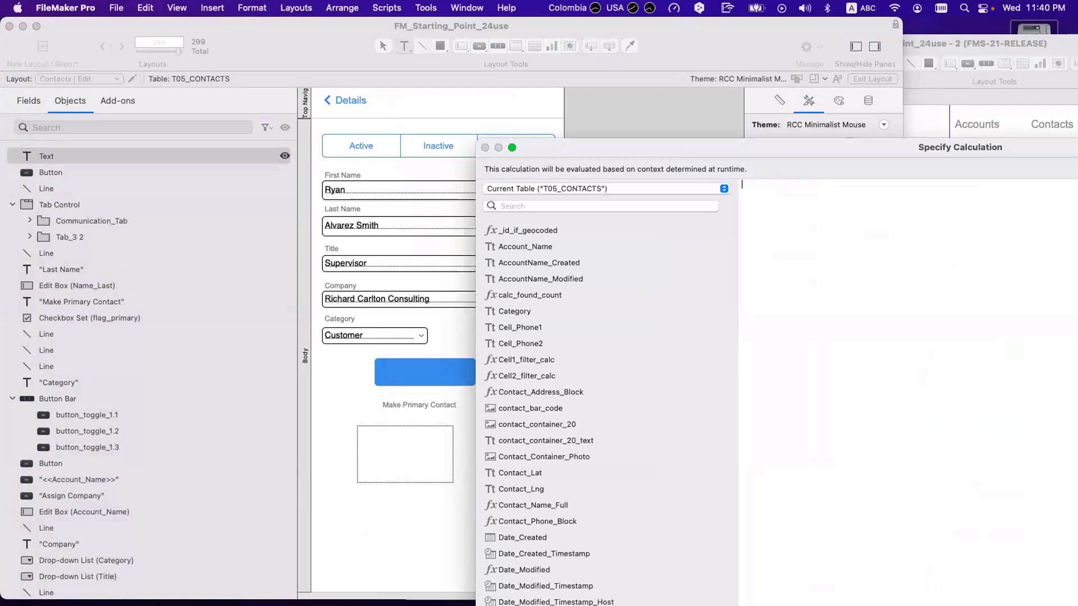
pyautogui.press('Return')
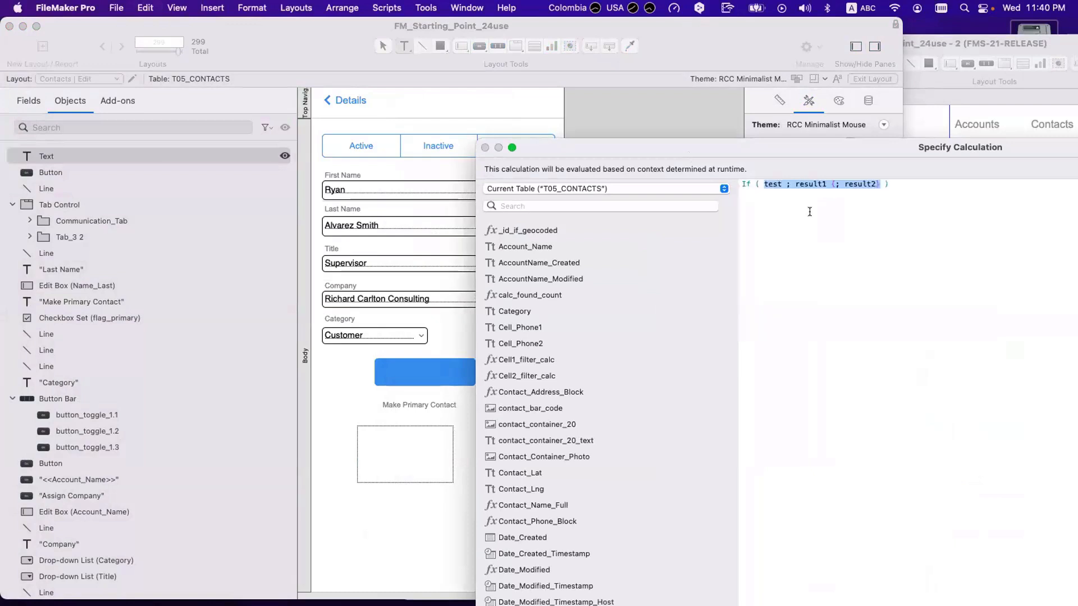
# - Try T05_CONTACTS::flag_primary as the test of the If function and discard the calculation
pyautogui.doubleClick(773, 183)
pyautogui.write('flag')
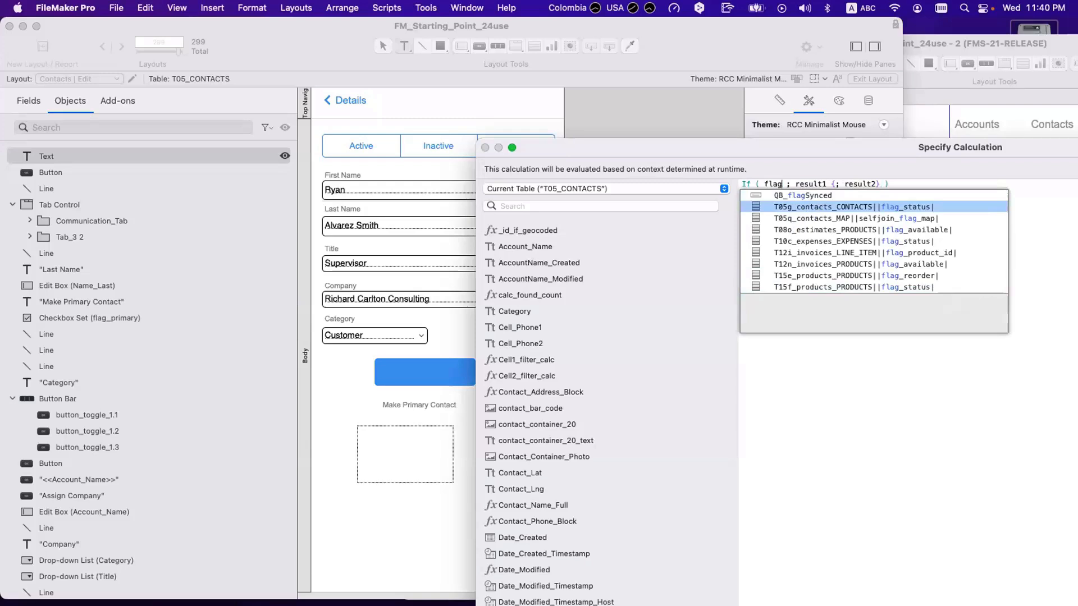
pyautogui.write('_p')
pyautogui.press('Up')
pyautogui.press('Return')
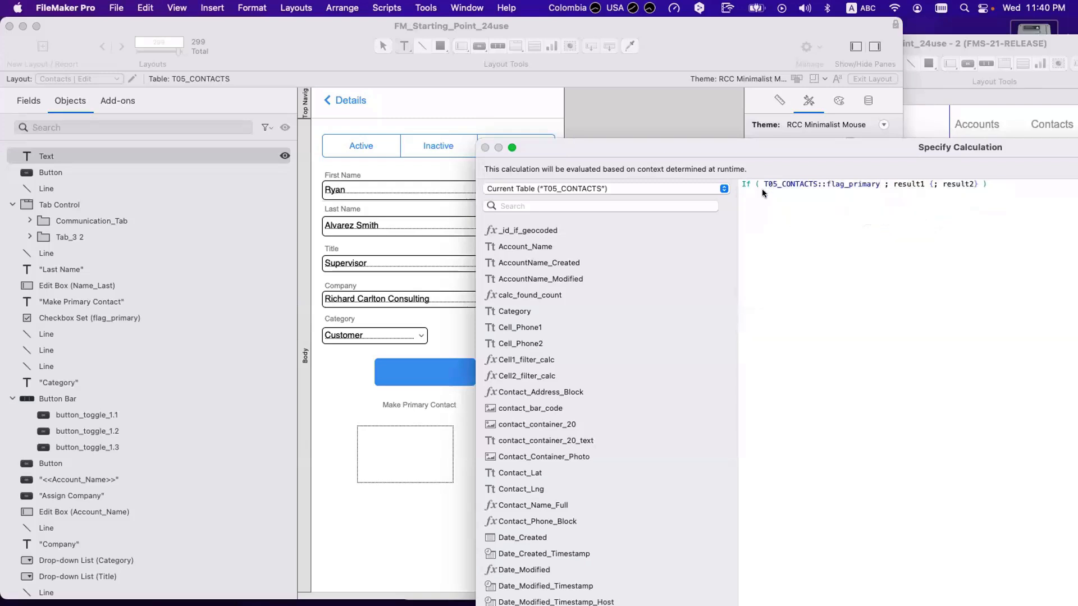
pyautogui.moveTo(719, 144); pyautogui.dragTo(754, 329)
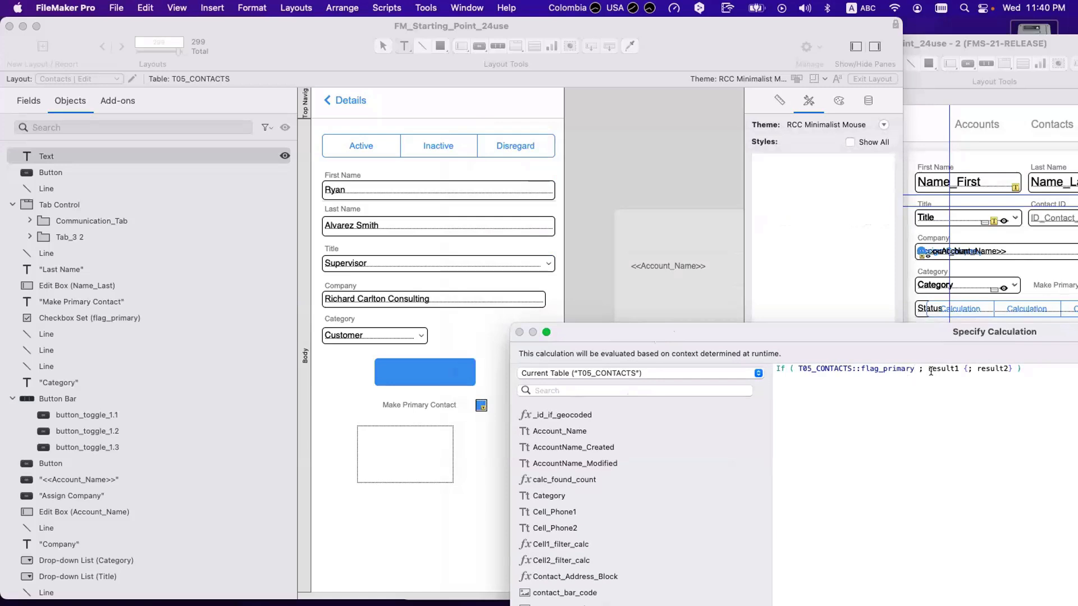
pyautogui.moveTo(928, 368); pyautogui.dragTo(1012, 368)
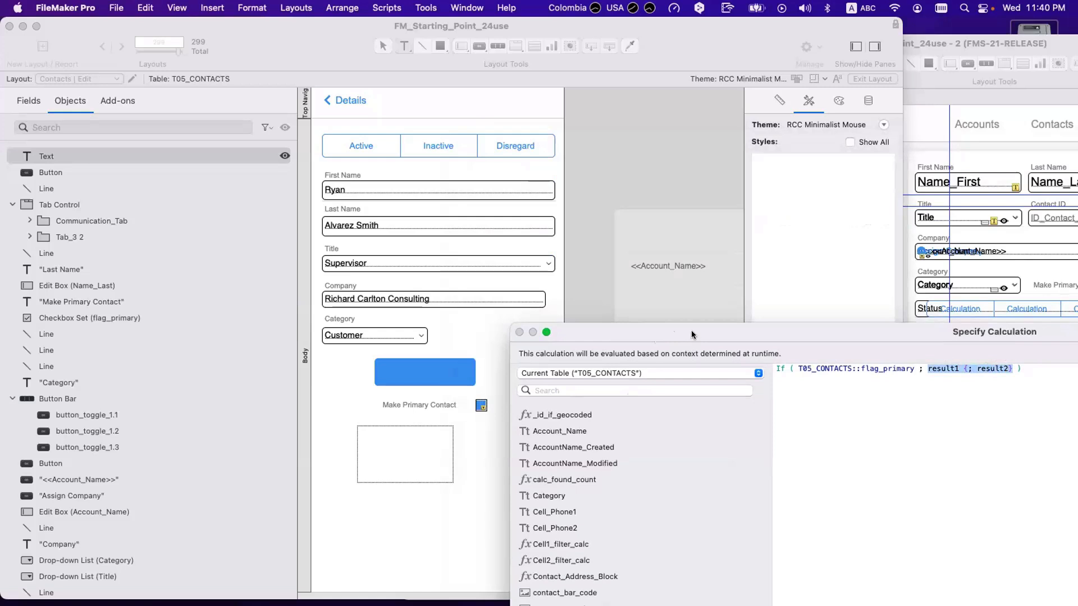
pyautogui.press('Escape')
# - Check which value list the flag_primary checkbox set uses
pyautogui.click(482, 407)
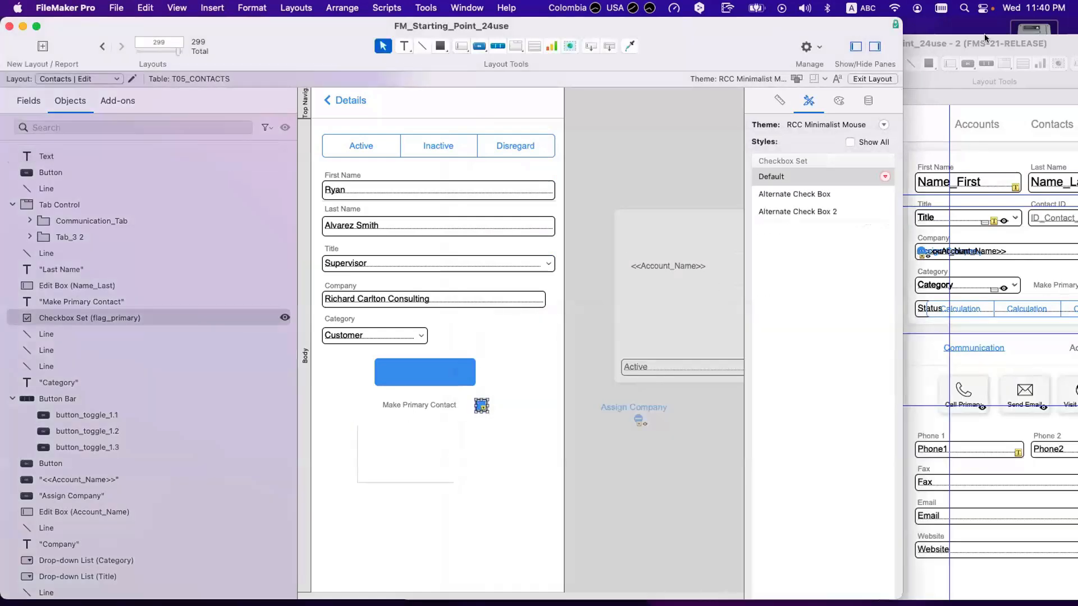
pyautogui.click(868, 99)
pyautogui.click(828, 236)
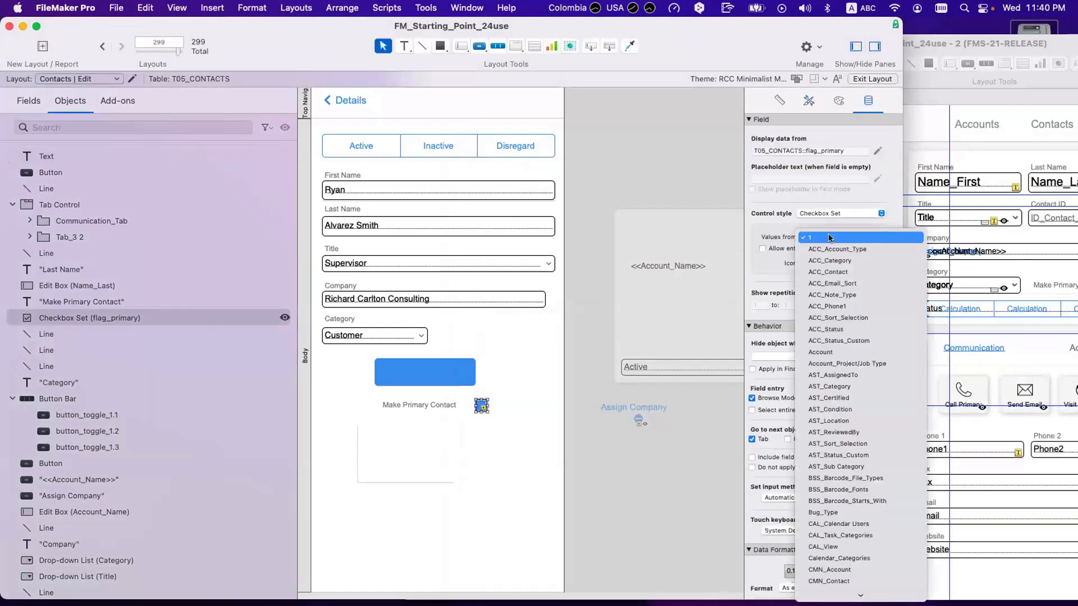
pyautogui.click(830, 238)
pyautogui.click(490, 429)
pyautogui.click(482, 403)
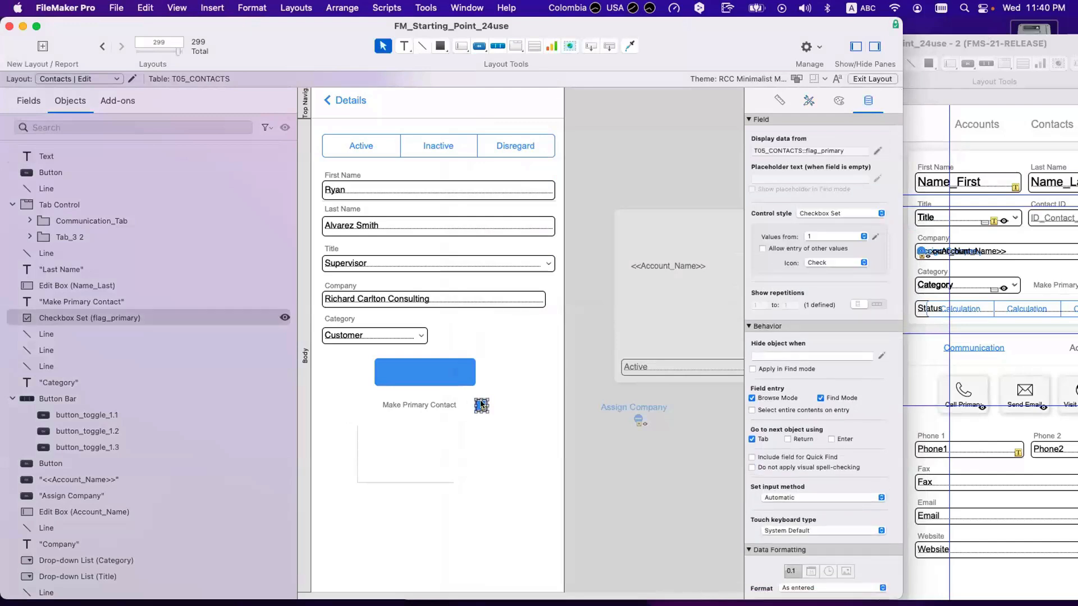
# - Delete the empty text object below the Make Primary Contact label
pyautogui.rightClick(433, 436)
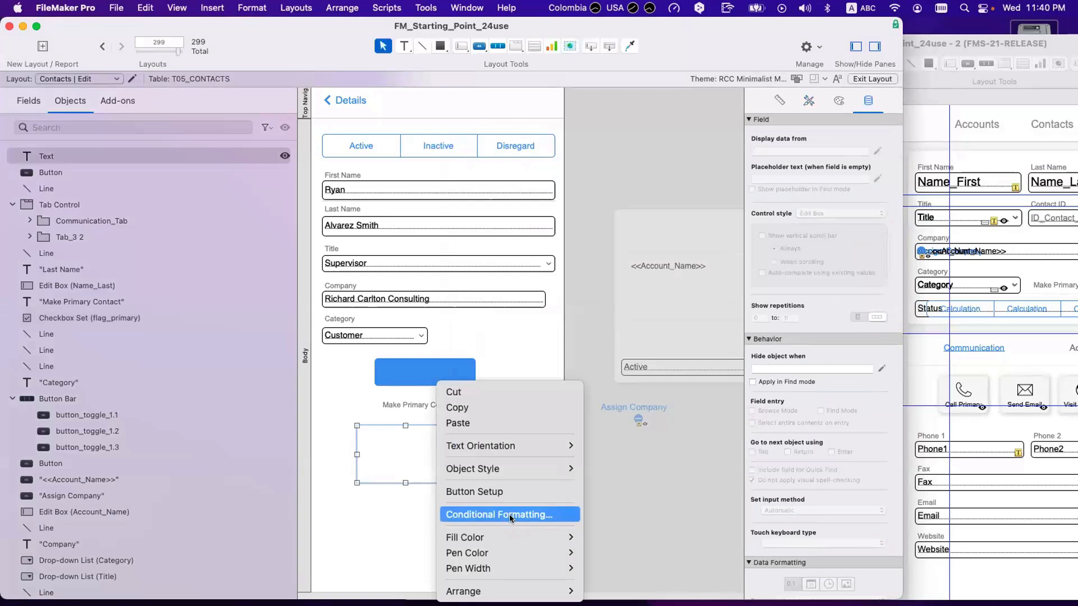
pyautogui.click(510, 514)
pyautogui.click(892, 589)
pyautogui.rightClick(401, 450)
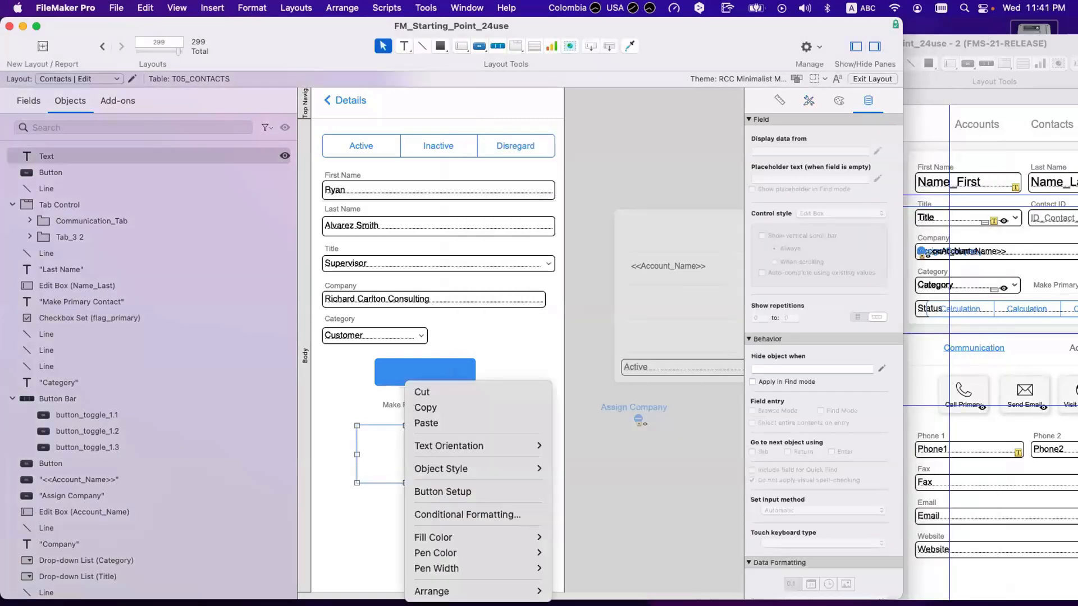
pyautogui.click(382, 455)
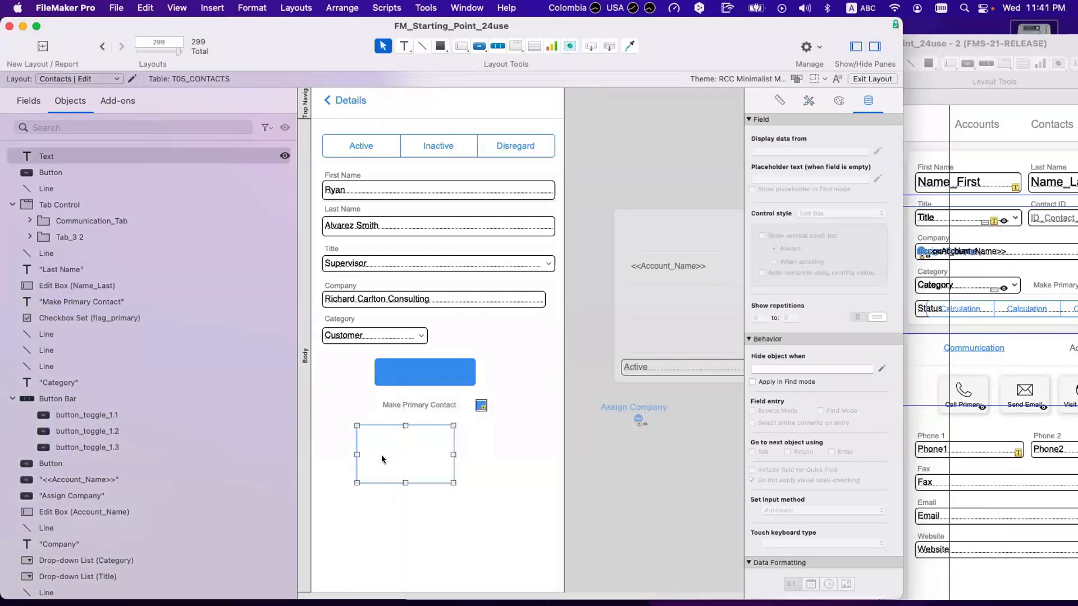
pyautogui.press('BackSpace')
# - Draw a layout calculation box below the Make Primary Contact label, try a Choose function in it, and cancel the calculation
pyautogui.click(404, 46)
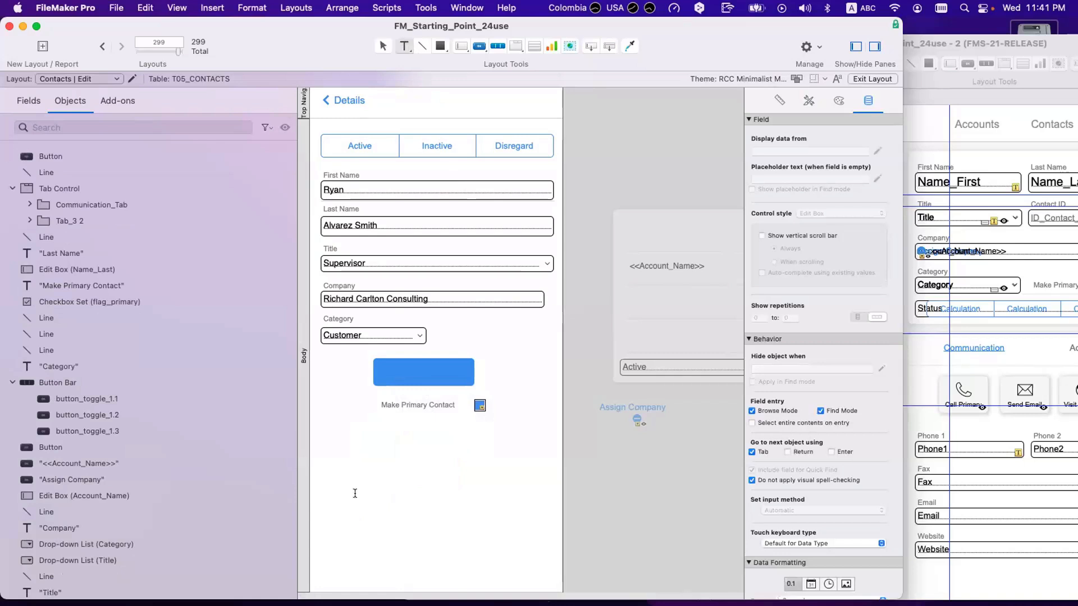
pyautogui.moveTo(354, 453); pyautogui.dragTo(479, 524)
pyautogui.write('choo')
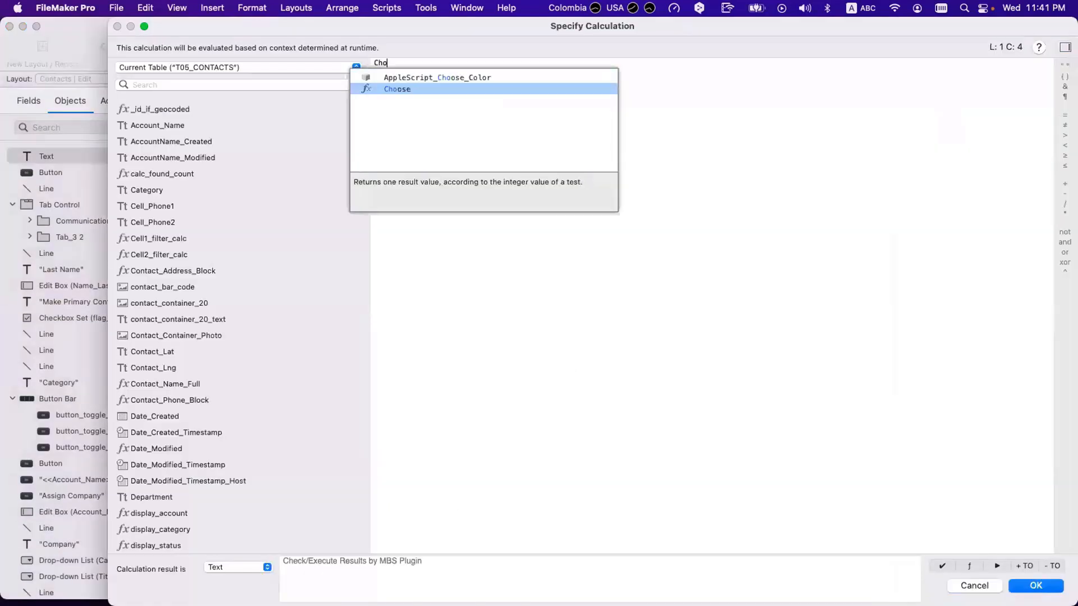
pyautogui.press('Return')
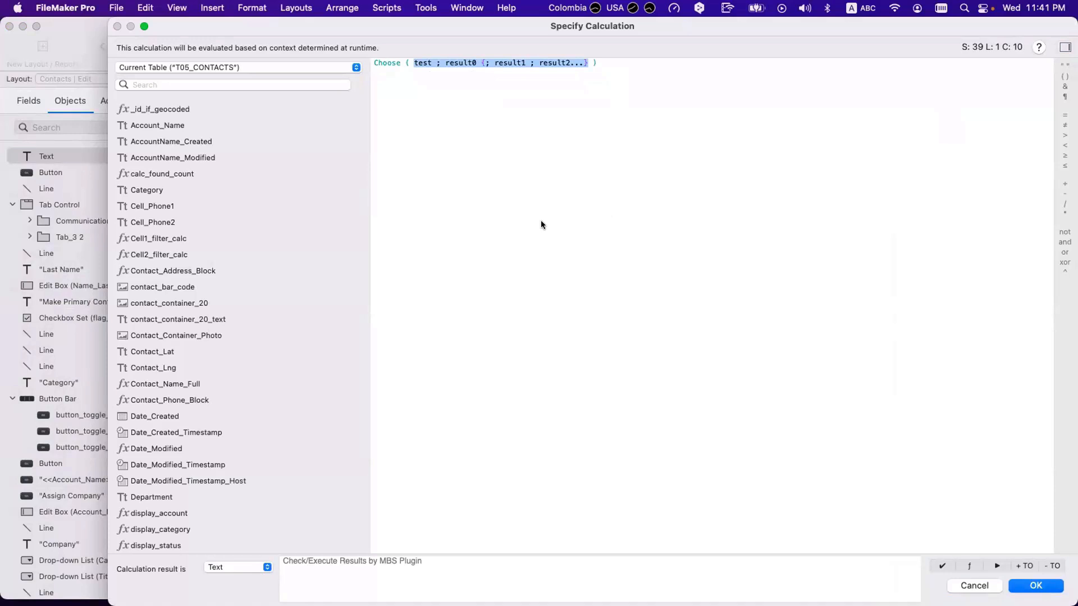
pyautogui.doubleClick(395, 63)
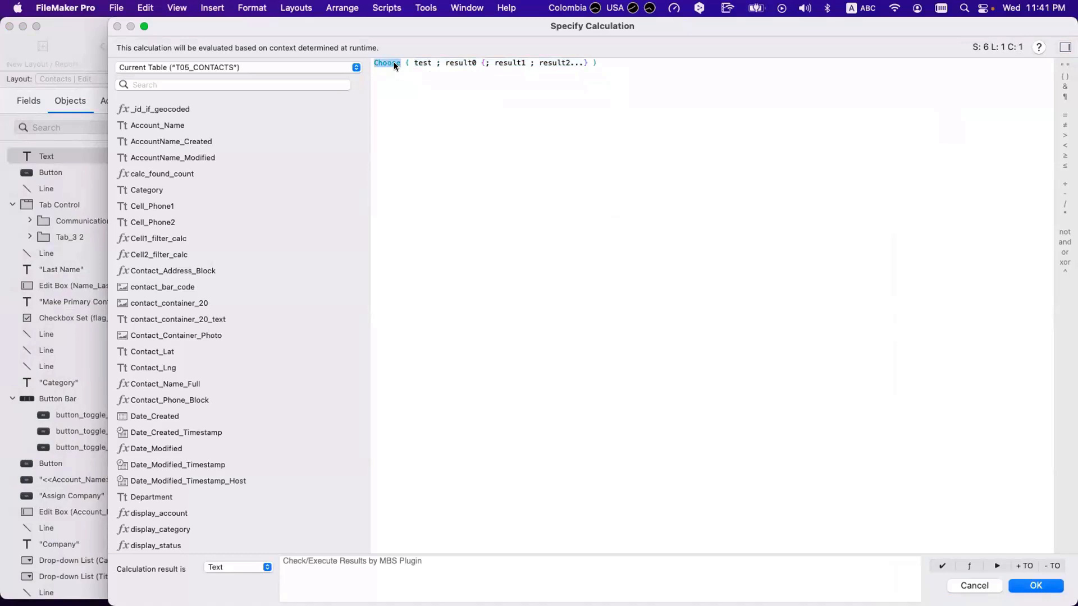
pyautogui.click(419, 73)
pyautogui.doubleClick(415, 63)
pyautogui.press('super+Right')
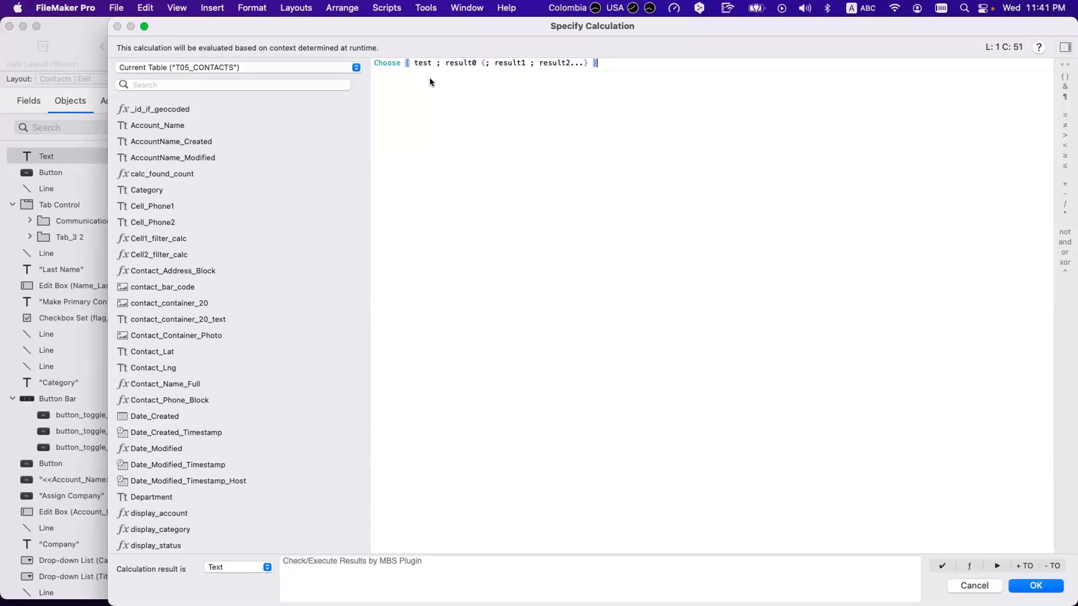
pyautogui.press('Escape')
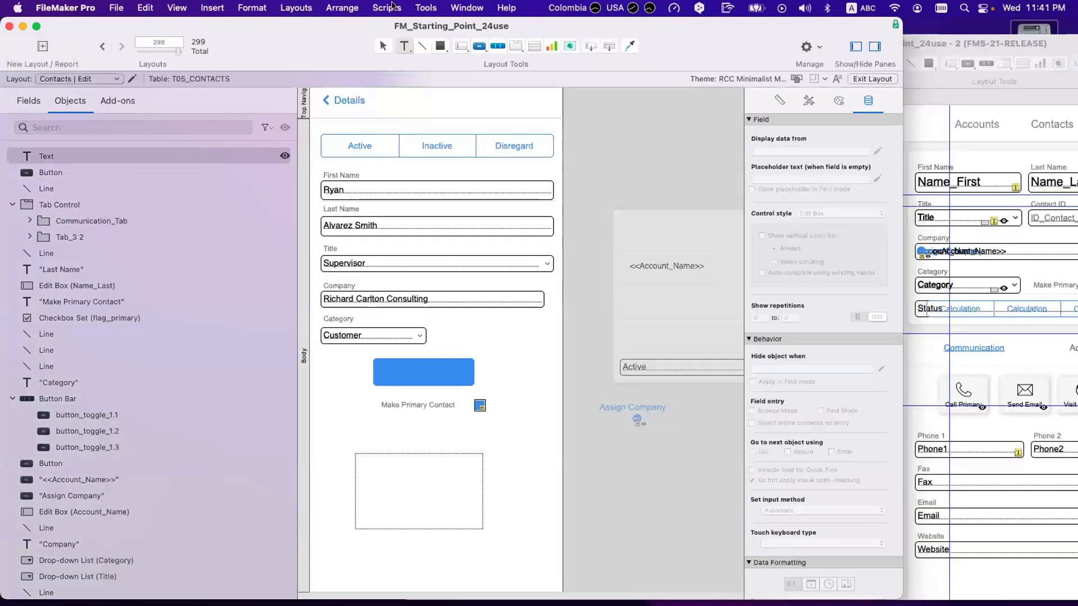
# - Start a new watch expression in the Data Viewer with the Choose function
pyautogui.click(426, 8)
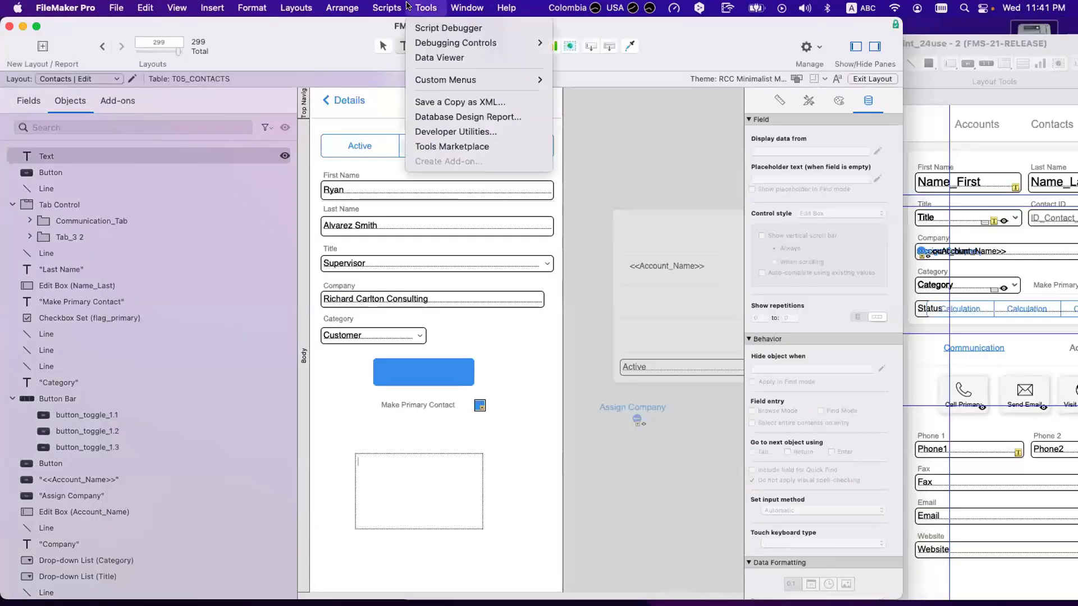
pyautogui.click(439, 56)
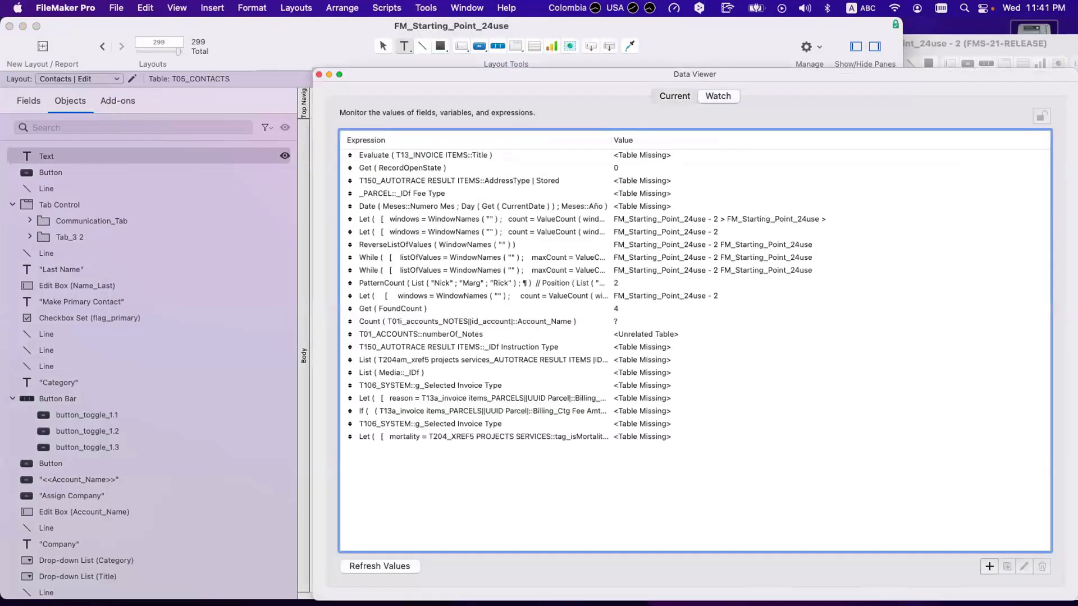
pyautogui.click(990, 566)
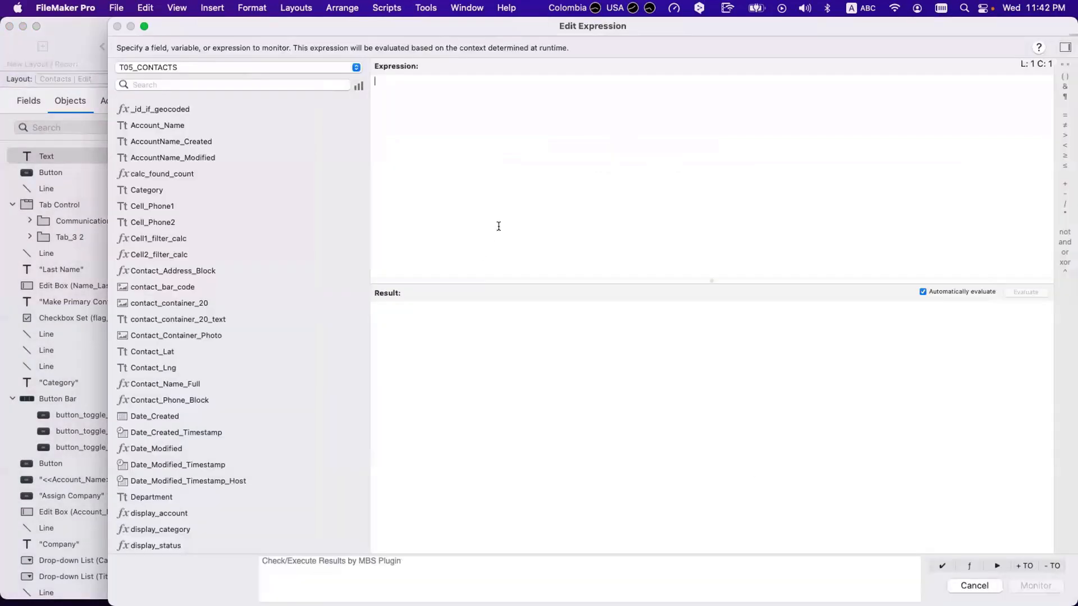
pyautogui.write('cho')
pyautogui.press('Return')
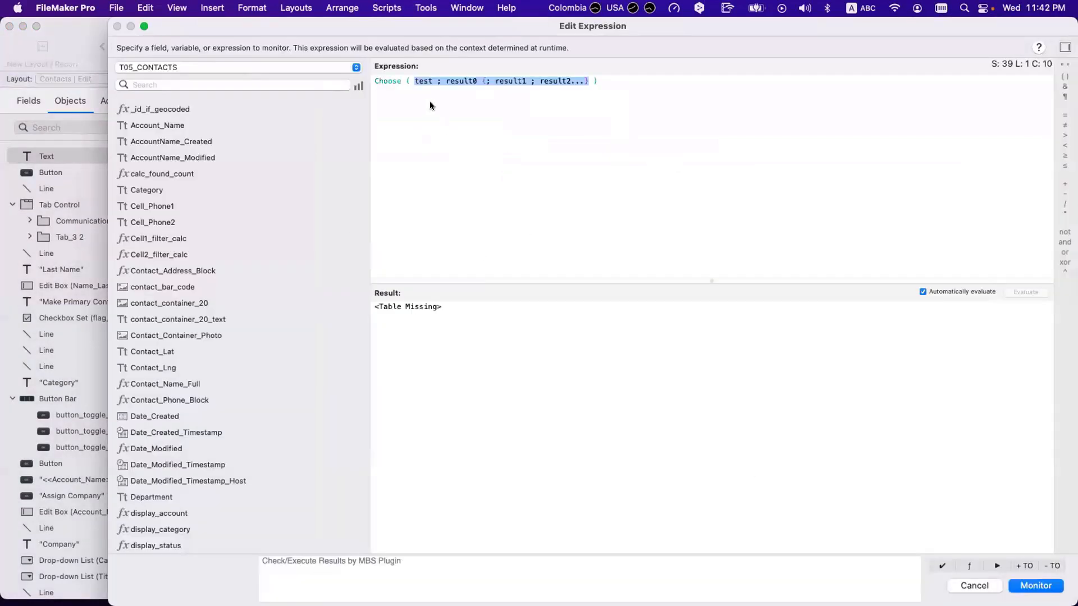
# - Clear the Choose test and replace the result placeholders with "Zero", "One", "Two" and "Three"
pyautogui.doubleClick(425, 81)
pyautogui.write('1')
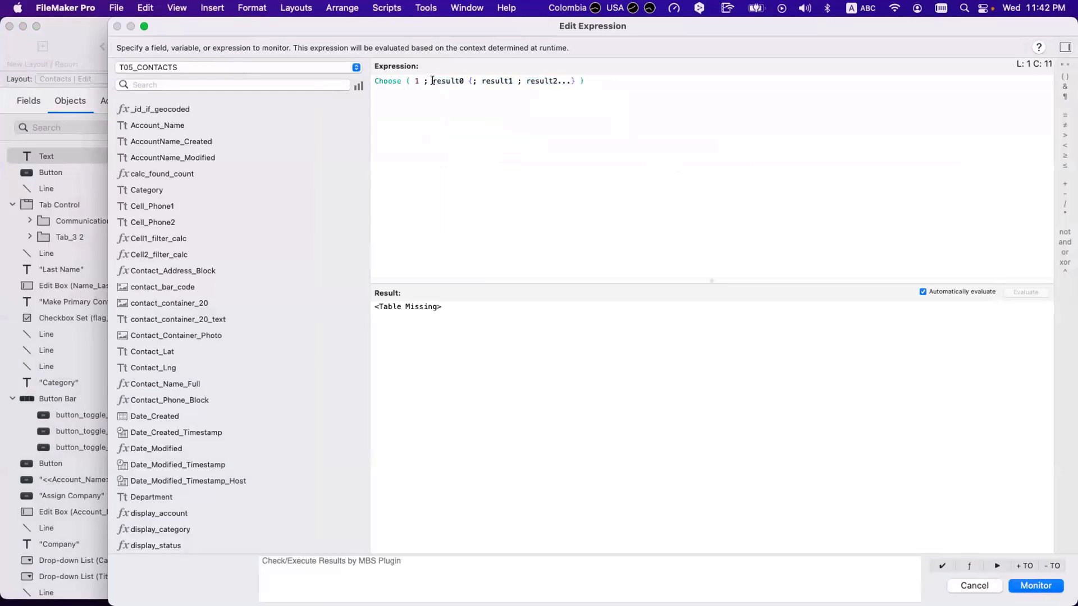
pyautogui.moveTo(432, 81); pyautogui.dragTo(527, 81)
pyautogui.click(419, 80)
pyautogui.press('BackSpace')
pyautogui.moveTo(428, 81); pyautogui.dragTo(565, 118)
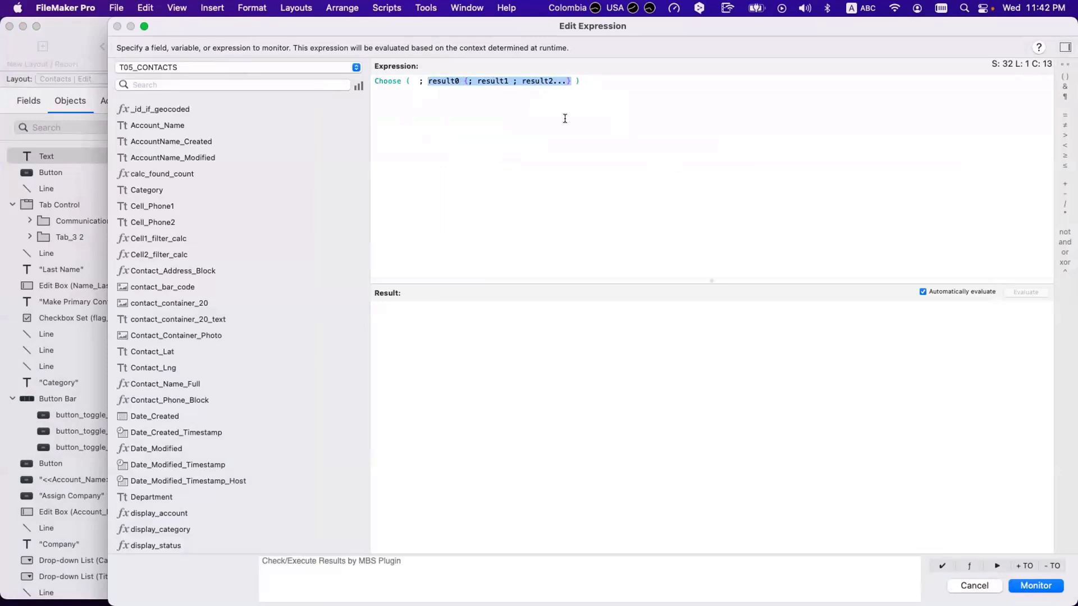
pyautogui.write('"')
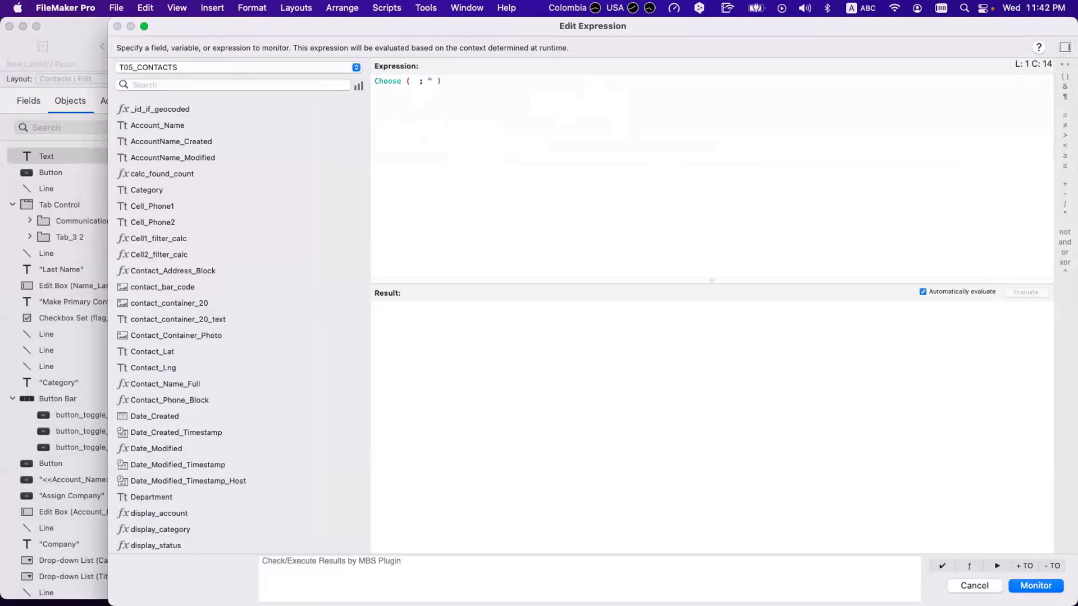
pyautogui.write('Zero" ; "One" ; "Two" ; "Three"')
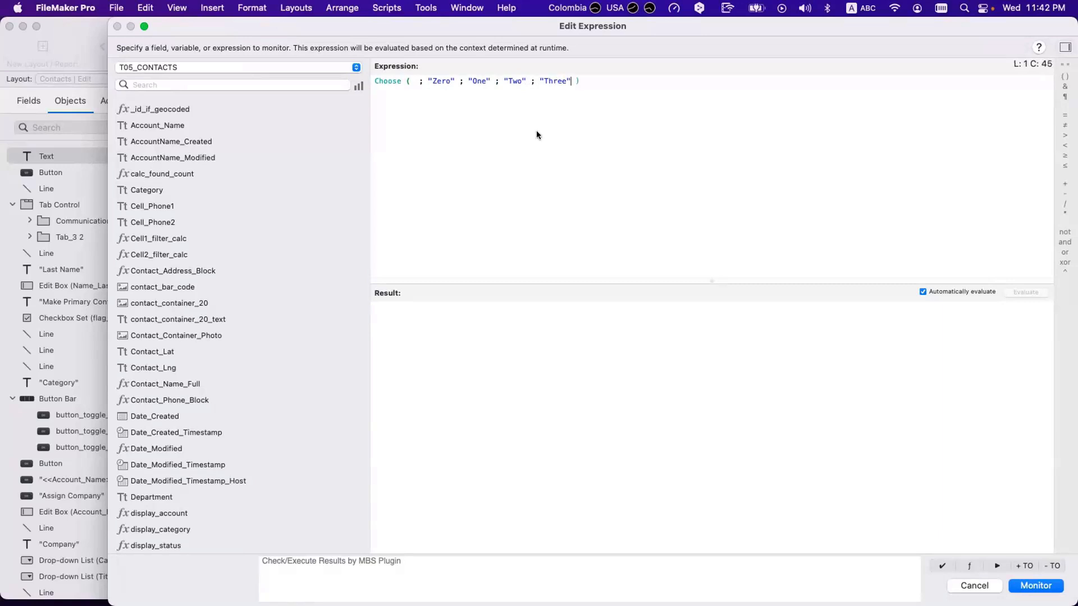
# - Evaluate the Choose expression with test values 0, 2 and 3
pyautogui.click(412, 82)
pyautogui.write('0')
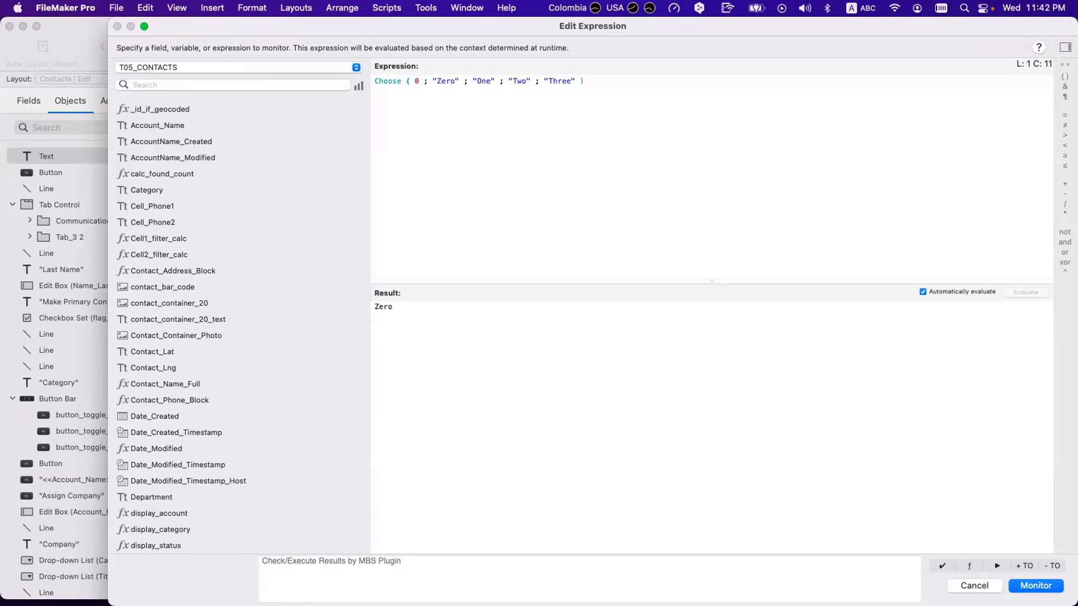
pyautogui.press('BackSpace')
pyautogui.write('2')
pyautogui.press('BackSpace')
pyautogui.write('3')
pyautogui.doubleClick(417, 81)
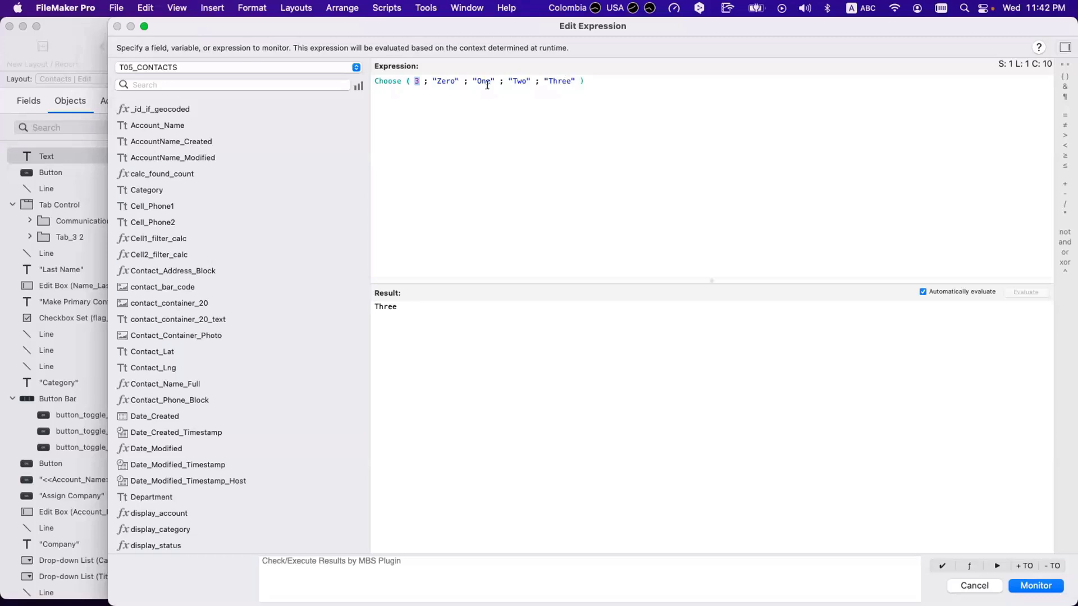
# - Compare how the Choose expression evaluates with an empty string and with 1 as the test
pyautogui.click(418, 82)
pyautogui.press('BackSpace')
pyautogui.write('""')
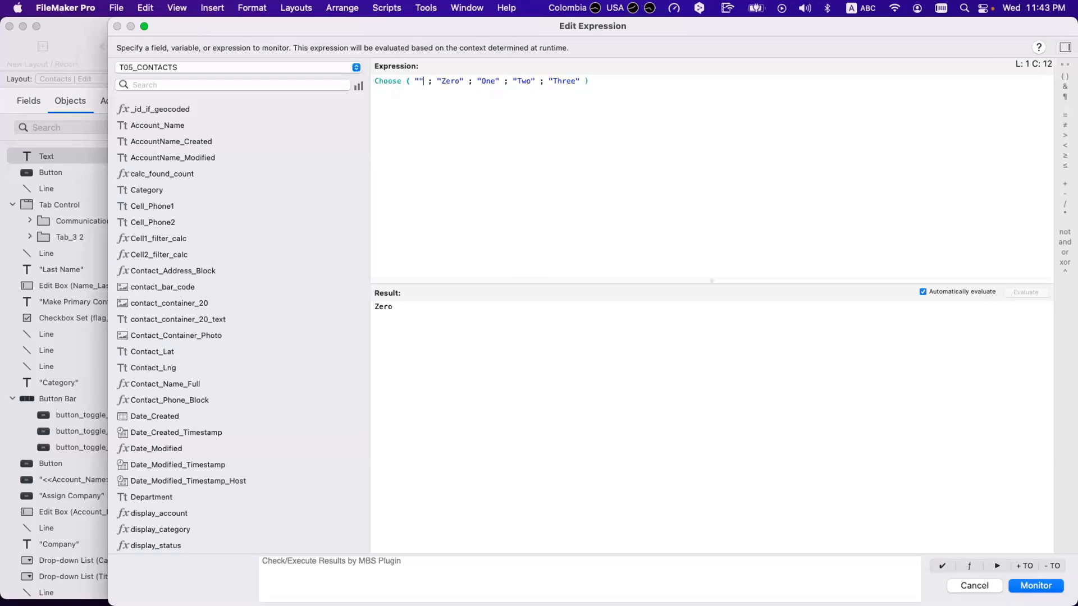
pyautogui.press('BackSpace')
pyautogui.press('BackSpace')
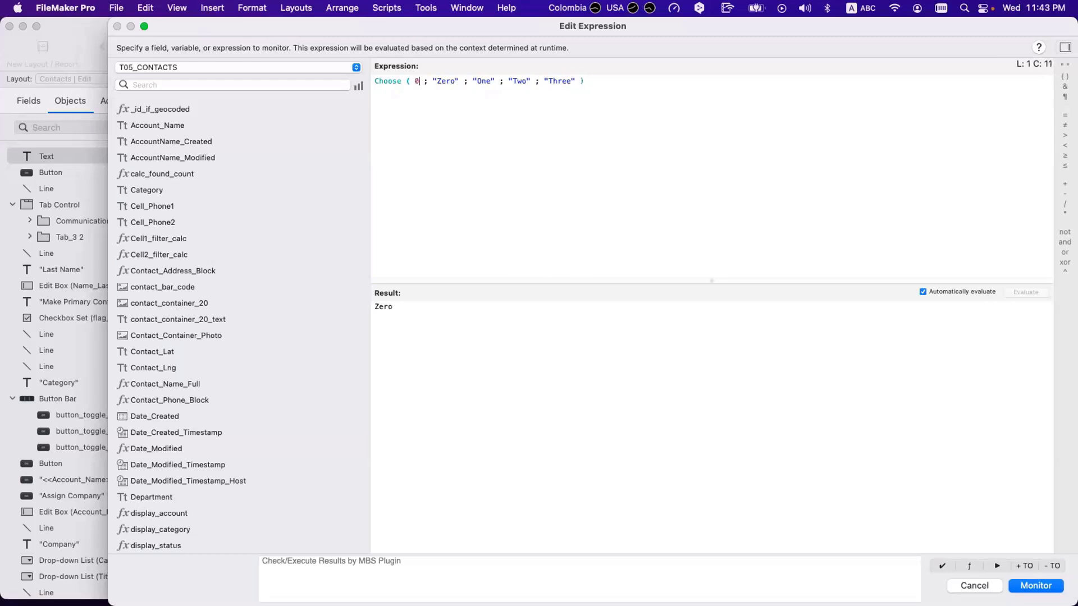
pyautogui.write('""')
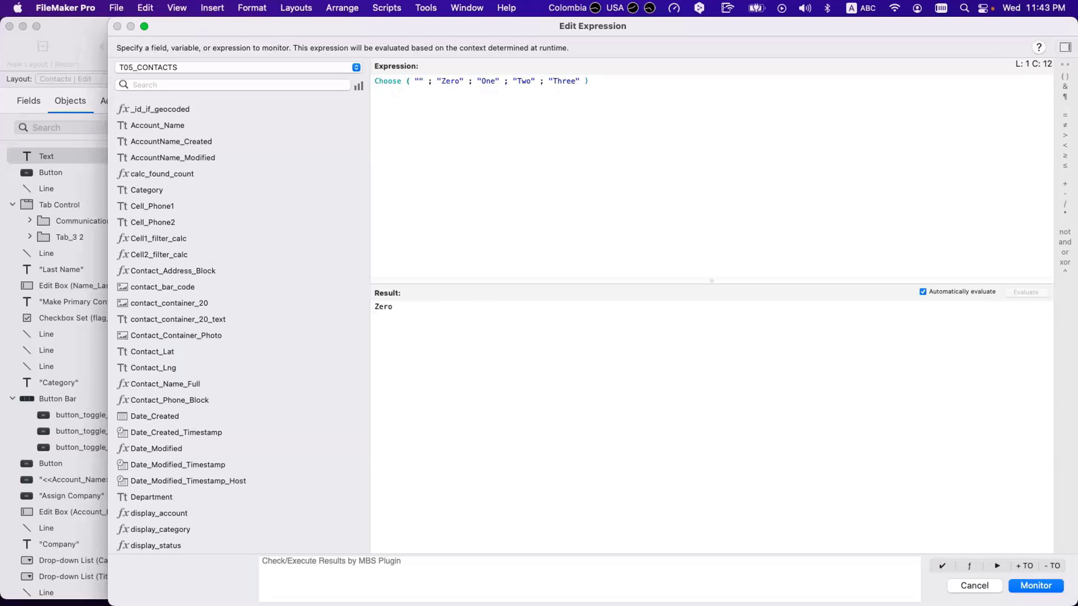
pyautogui.doubleClick(418, 82)
pyautogui.write('1')
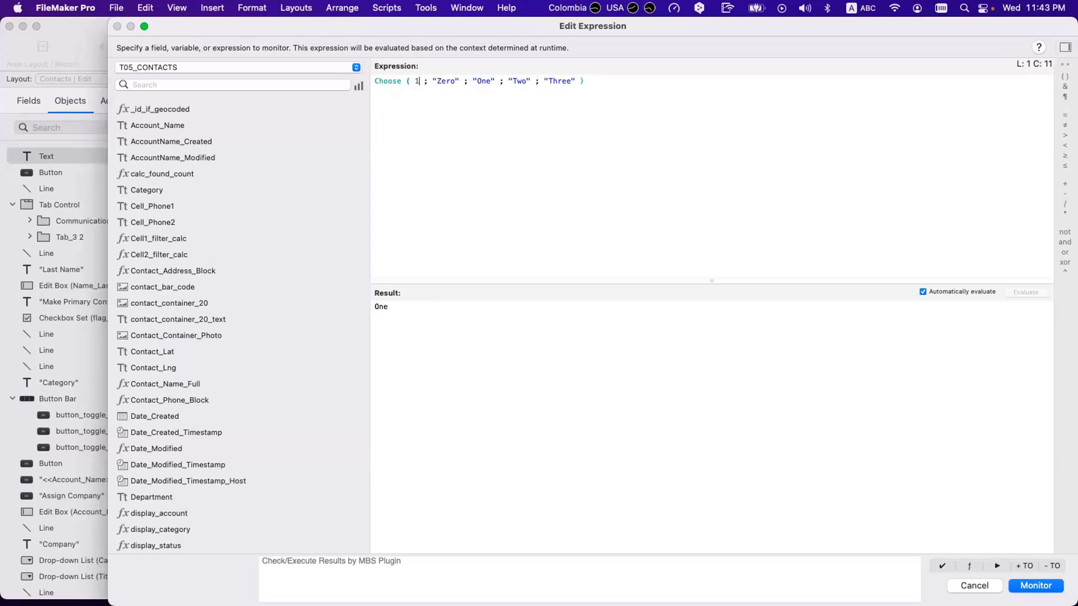
pyautogui.press('BackSpace')
pyautogui.write('""')
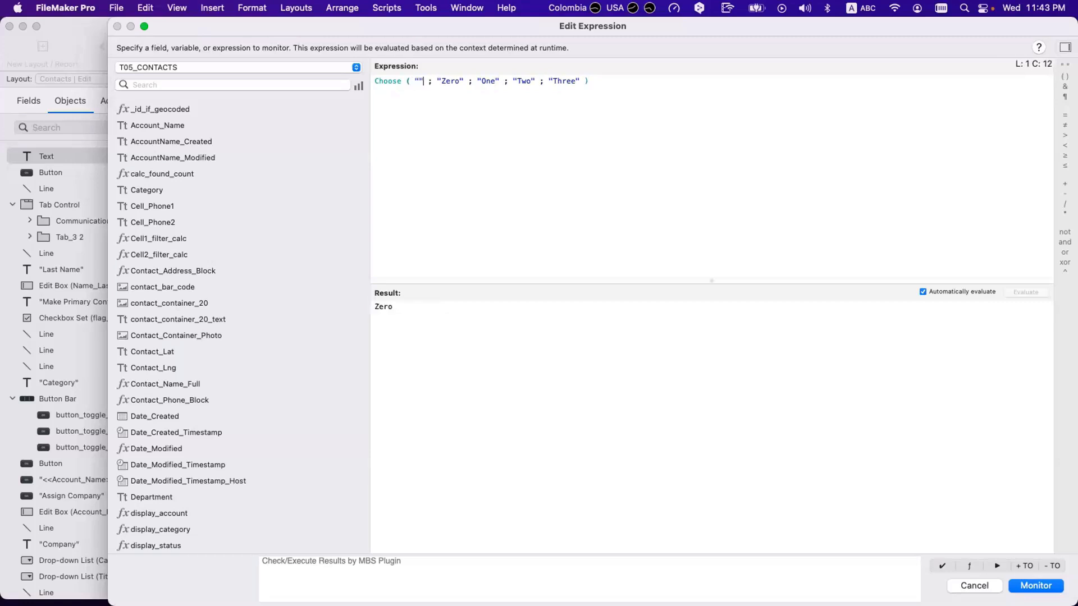
# - Change the first Choose result to "Set as Primary"
pyautogui.doubleClick(447, 81)
pyautogui.write('Make ')
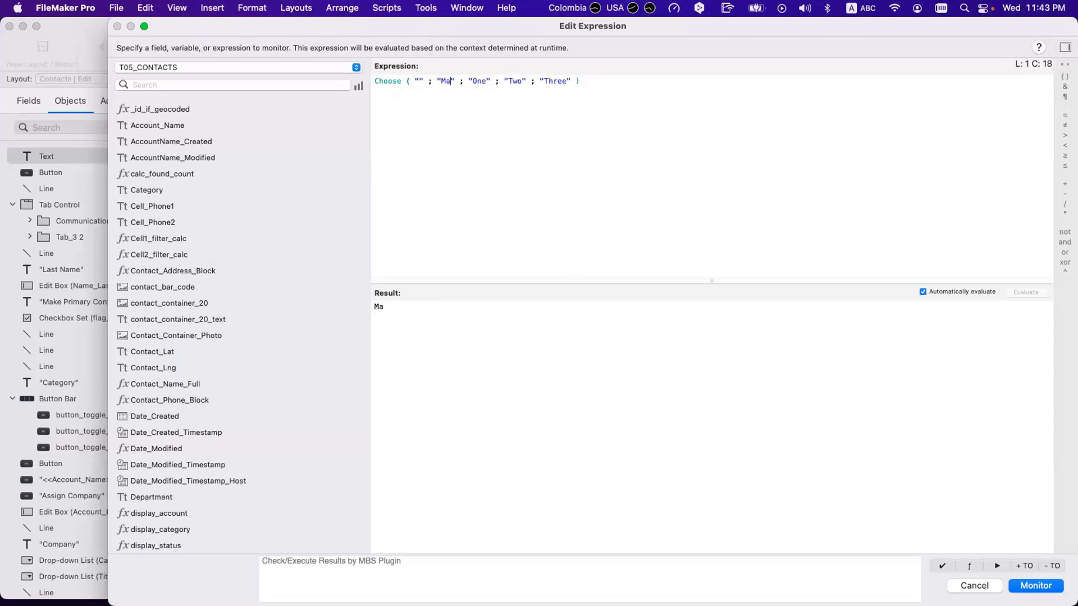
pyautogui.write('Primary')
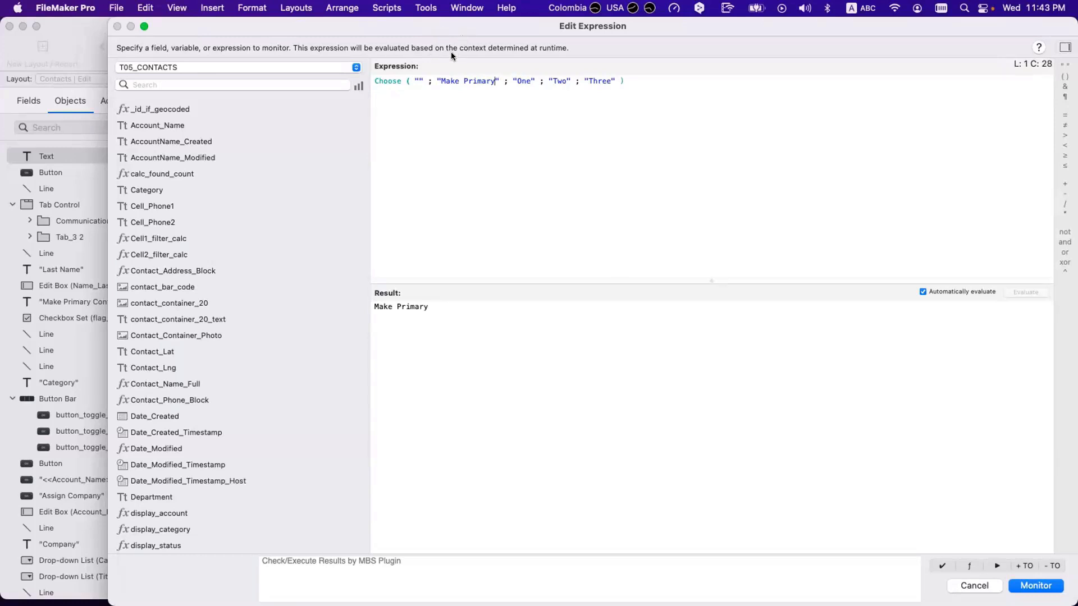
pyautogui.doubleClick(448, 81)
pyautogui.write('Set ')
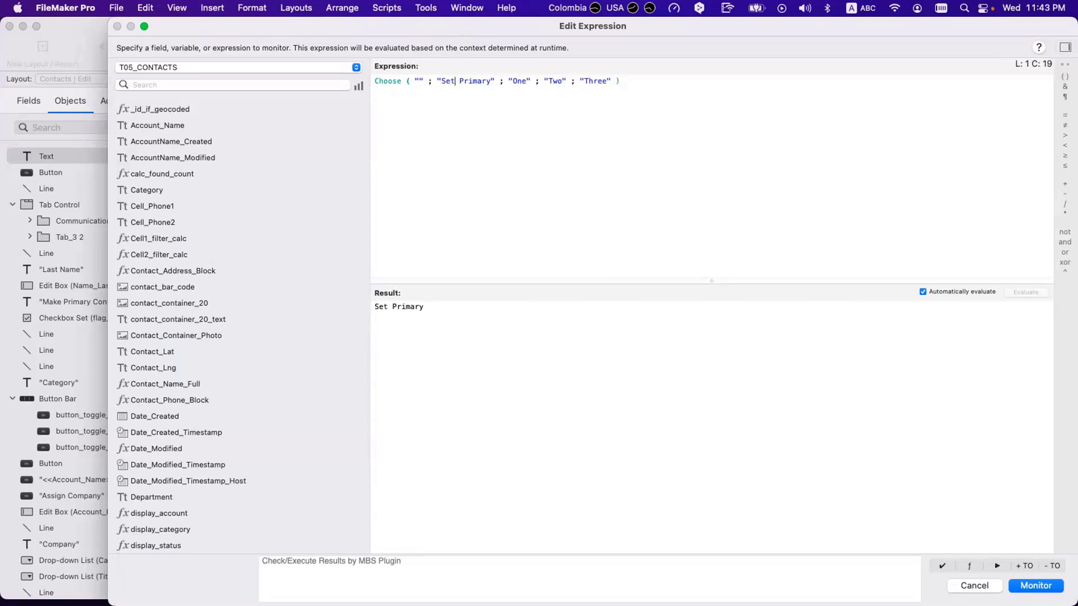
pyautogui.write('ad')
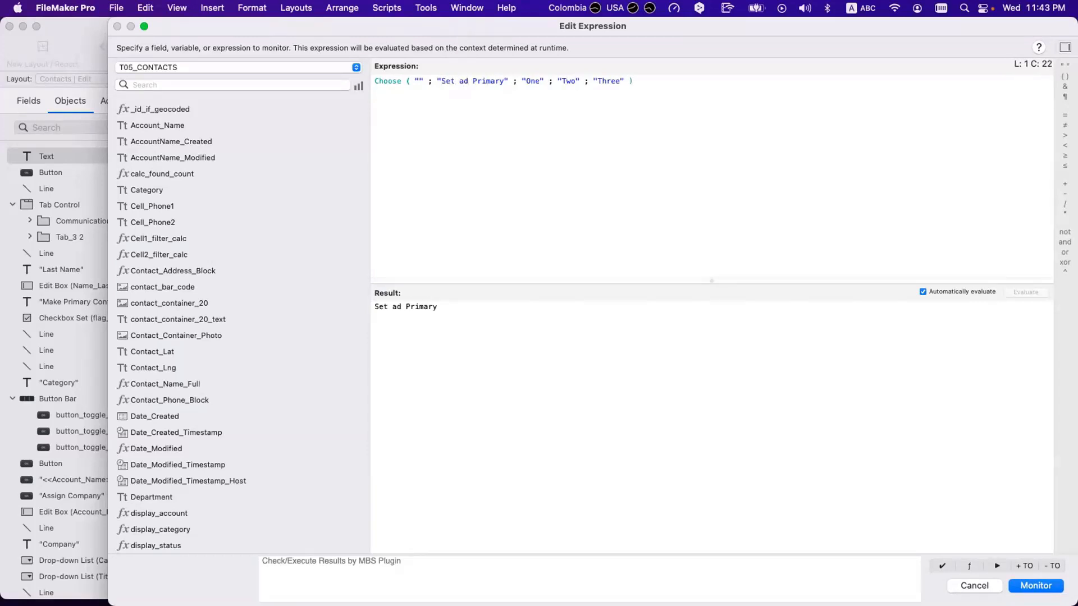
pyautogui.press('BackSpace')
pyautogui.write('s')
# - Change the second Choose result to the quoted text "Primary"
pyautogui.moveTo(521, 80); pyautogui.dragTo(544, 81)
pyautogui.write('Primary')
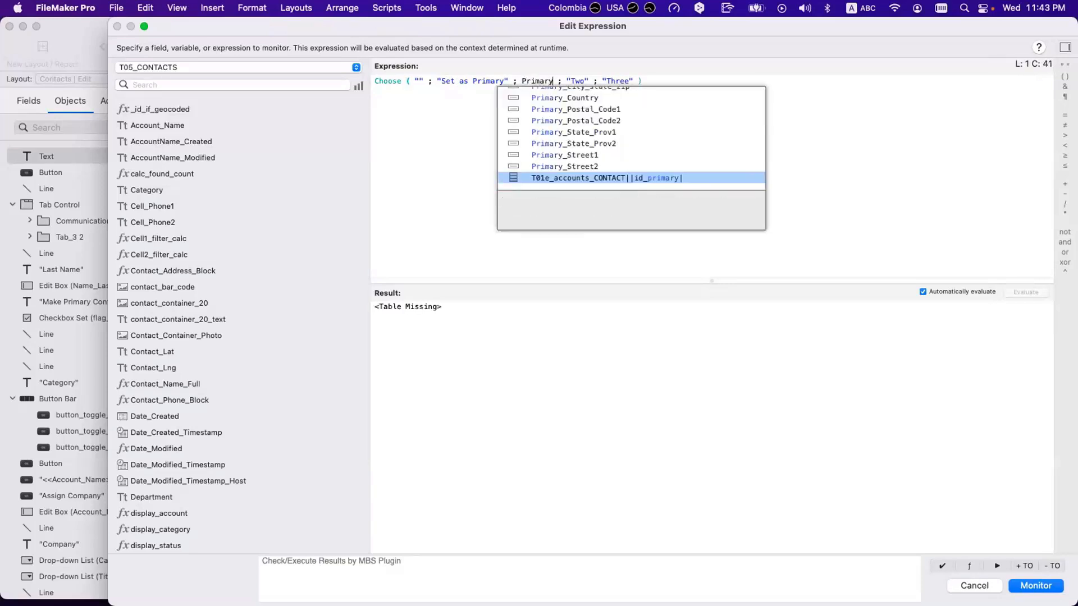
pyautogui.write('"')
pyautogui.press('Left')
pyautogui.press('Left')
pyautogui.press('Left')
pyautogui.press('Left')
pyautogui.press('Left')
pyautogui.press('Left')
pyautogui.press('Left')
pyautogui.press('Left')
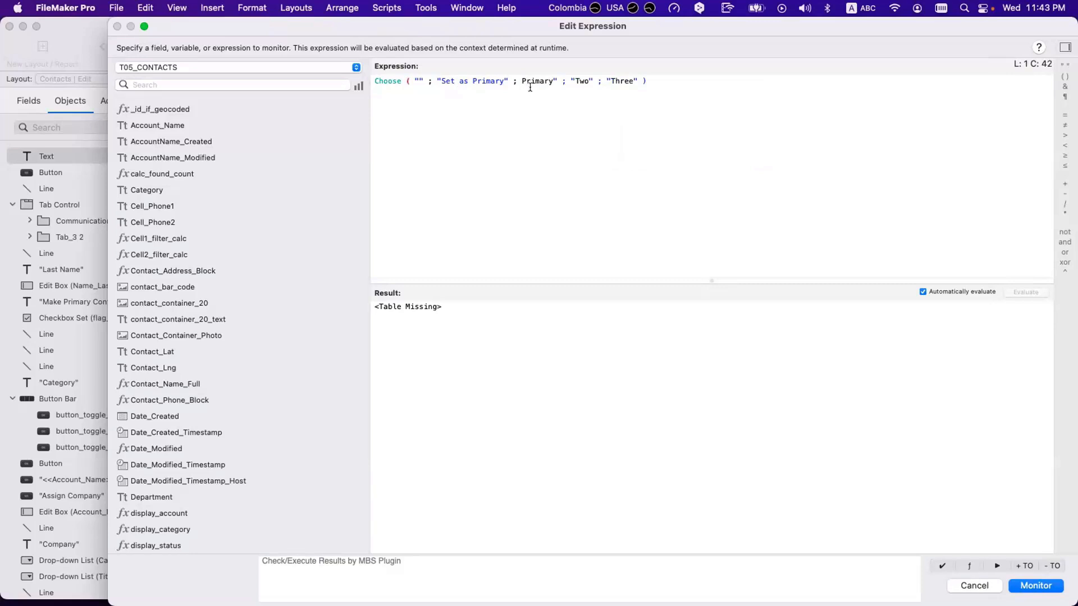
pyautogui.write('"')
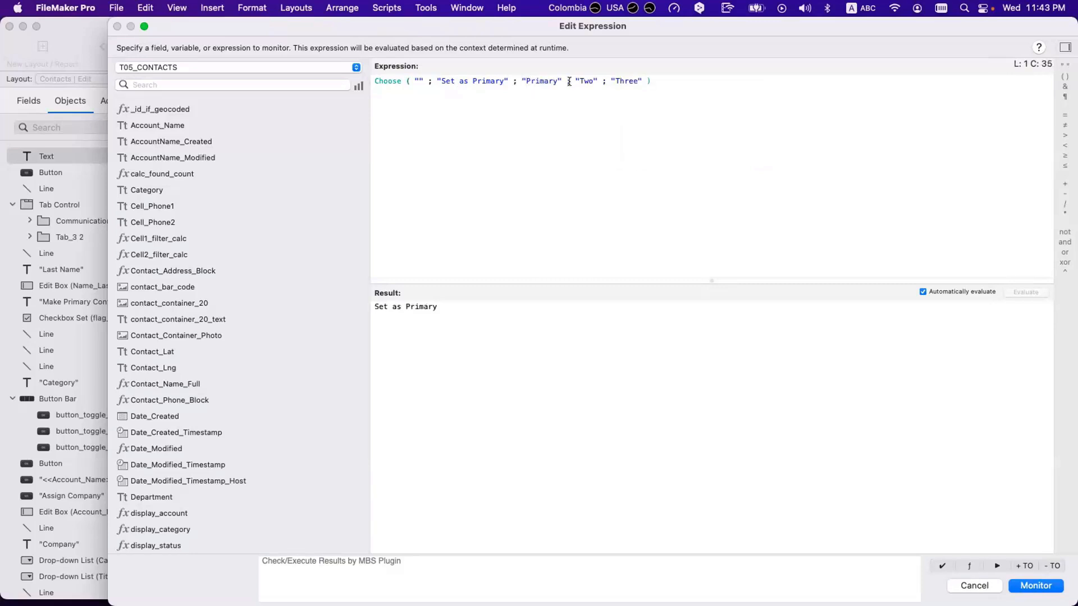
# - Remove the "Two" and "Three" results from the Choose expression
pyautogui.moveTo(575, 75); pyautogui.dragTo(639, 75)
pyautogui.press('BackSpace')
pyautogui.press('BackSpace')
pyautogui.press('BackSpace')
pyautogui.press('BackSpace')
# - Evaluate the Choose expression with 1 and with an empty string as the test, and copy the whole expression out of the Data Viewer
pyautogui.moveTo(414, 80); pyautogui.dragTo(412, 77)
pyautogui.write('1')
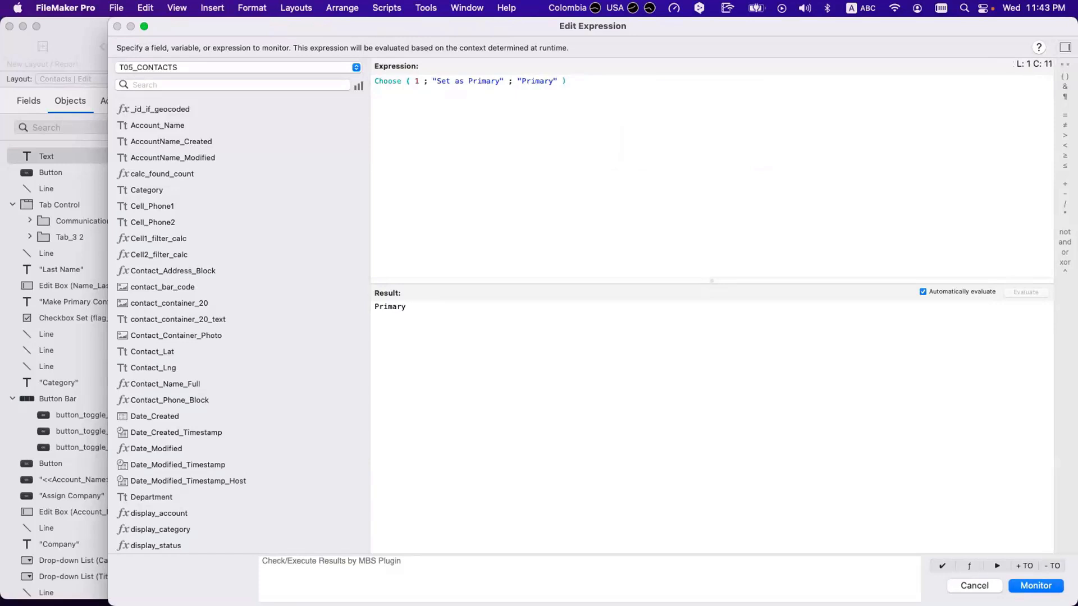
pyautogui.press('BackSpace')
pyautogui.write('""')
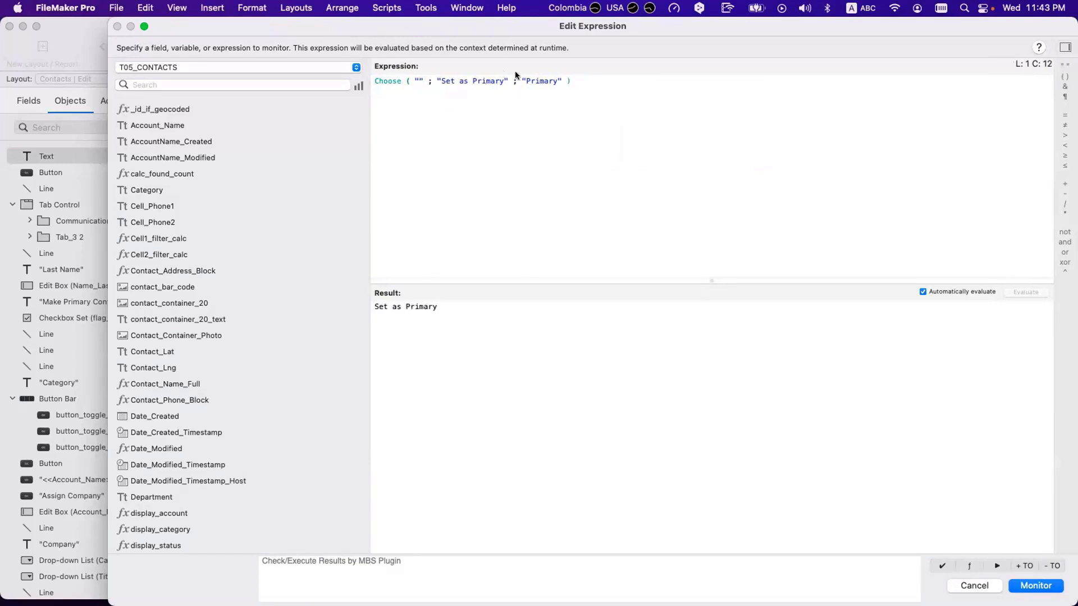
pyautogui.moveTo(641, 88); pyautogui.dragTo(348, 71)
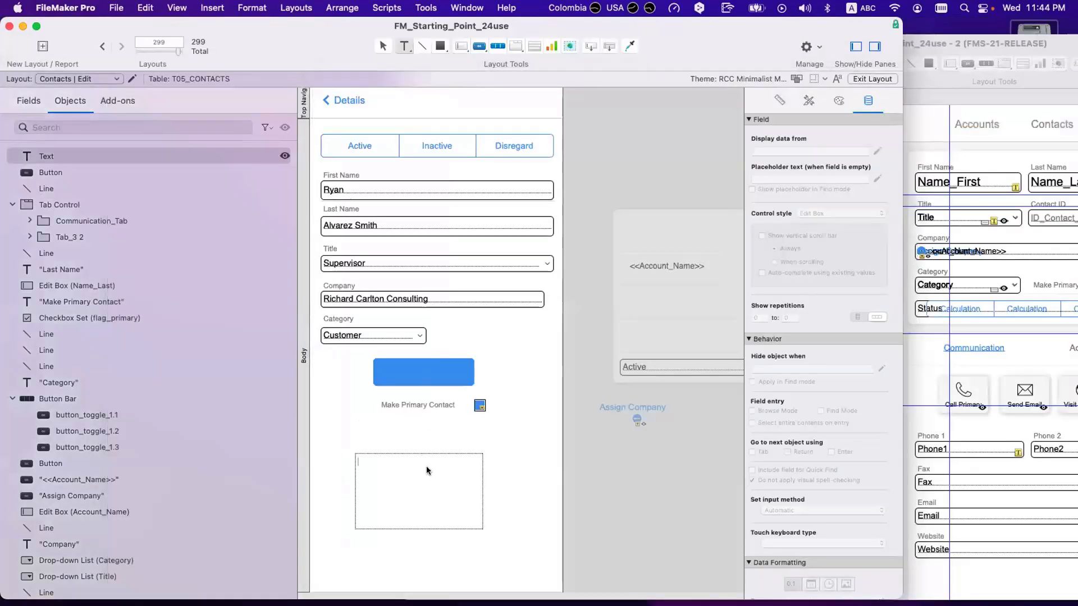
# - Select the empty text box below the Make Primary Contact label and delete it
pyautogui.rightClick(426, 467)
pyautogui.click(598, 444)
pyautogui.click(405, 483)
pyautogui.rightClick(406, 484)
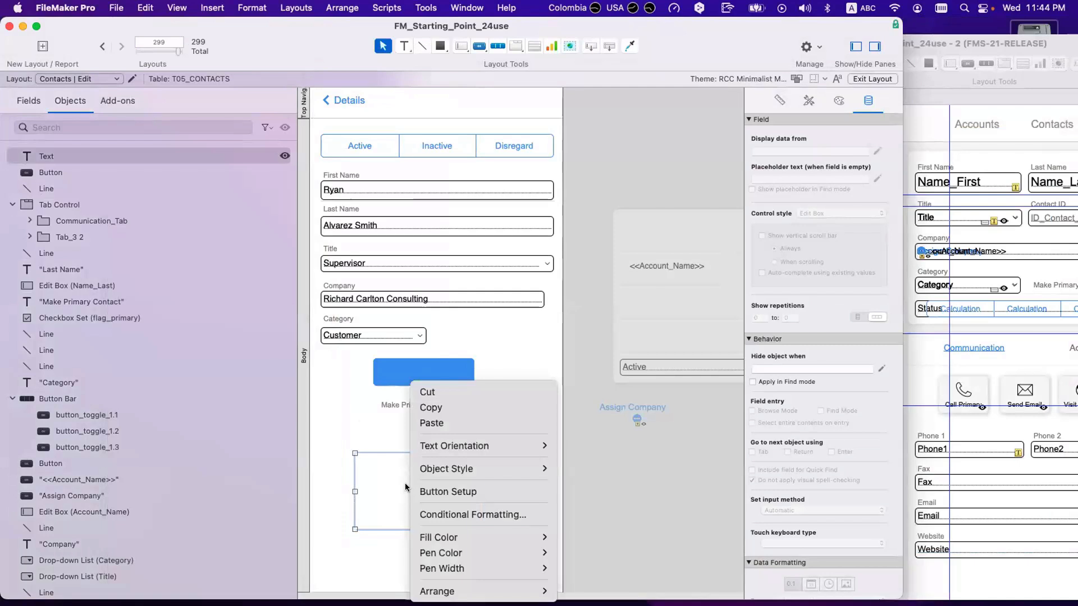
pyautogui.click(406, 483)
pyautogui.doubleClick(405, 483)
pyautogui.rightClick(406, 483)
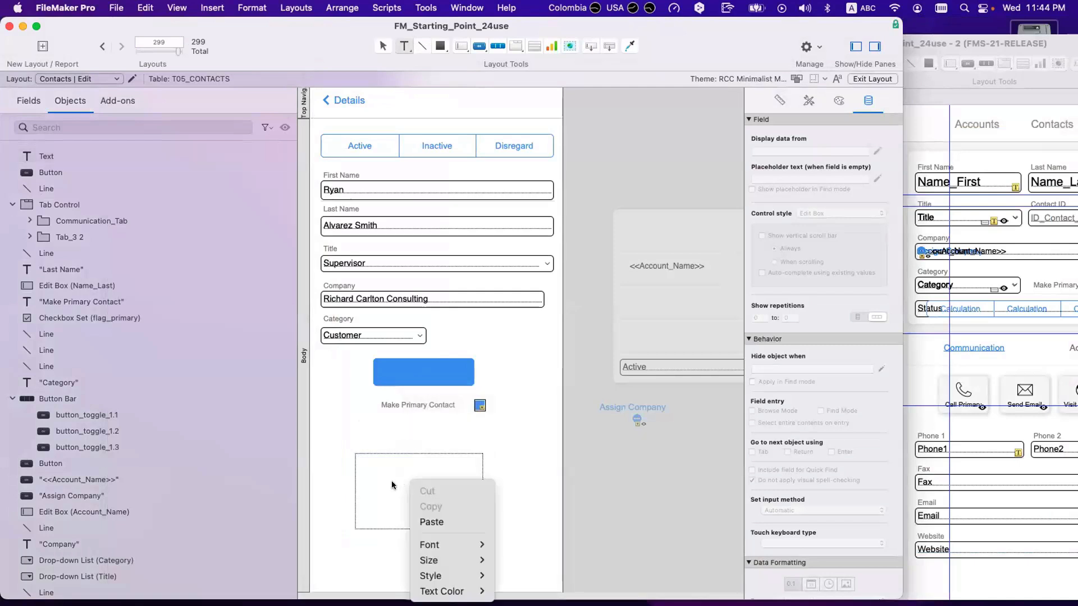
pyautogui.click(392, 485)
pyautogui.click(545, 501)
pyautogui.press('Delete')
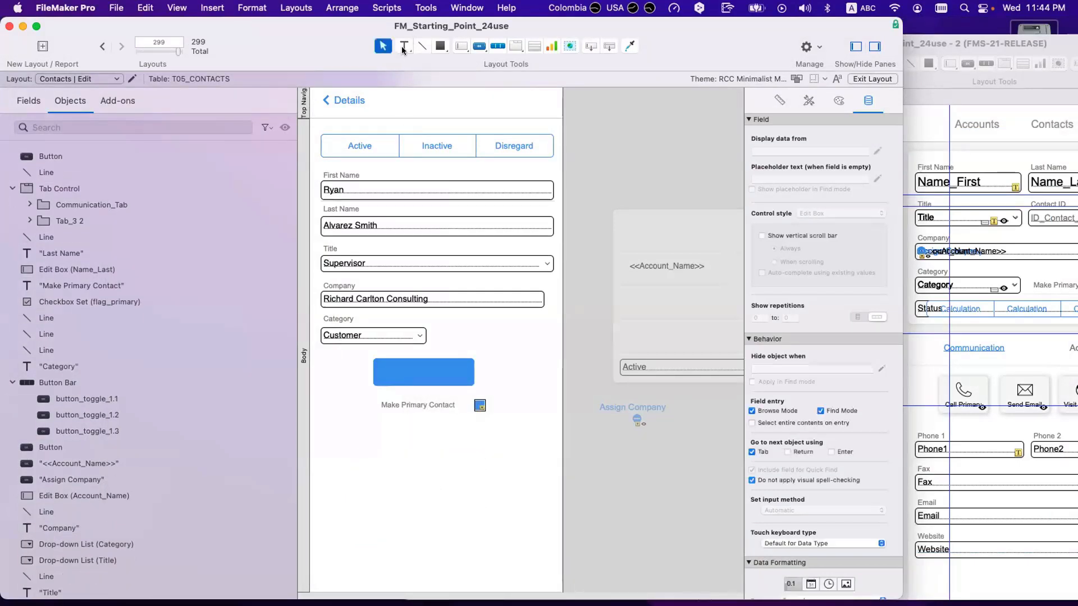
# - Draw a layout calculation box below the Make Primary Contact label and enter Choose ( "" ; "Set as Primary" ; "Primary" ) in it
pyautogui.click(404, 46)
pyautogui.click(427, 67)
pyautogui.moveTo(350, 441); pyautogui.dragTo(506, 510)
pyautogui.write('Choose ( "" ; "Set as Primary" ; "Primary" )')
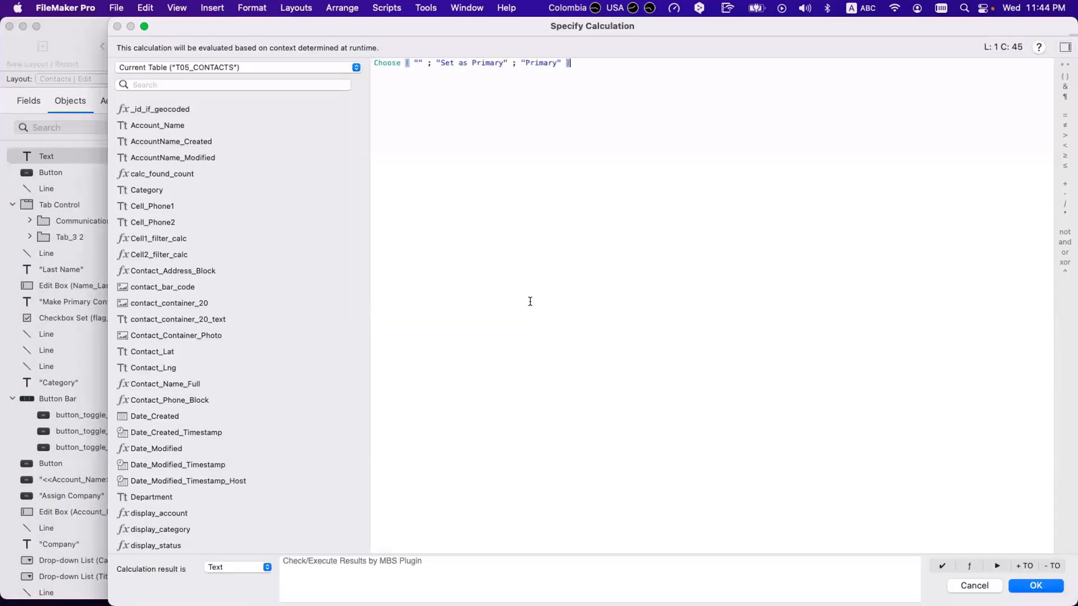
# - Replace the empty Choose test with the flag_primary field and accept the layout calculation
pyautogui.doubleClick(418, 61)
pyautogui.write('flag')
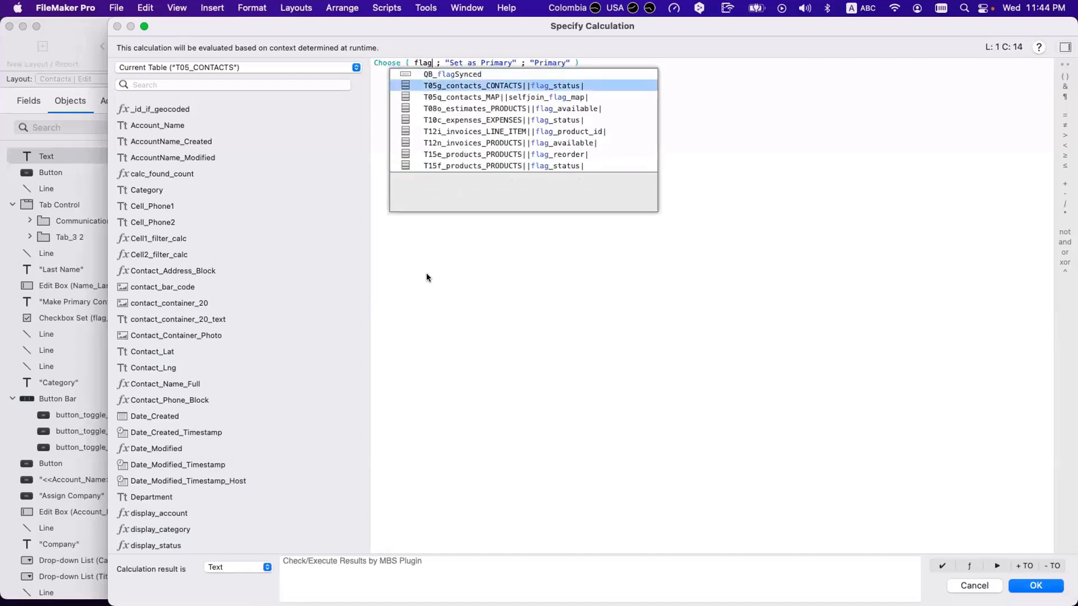
pyautogui.press('Up')
pyautogui.press('Up')
pyautogui.press('Up')
pyautogui.press('Up')
pyautogui.press('Up')
pyautogui.press('Up')
pyautogui.press('Up')
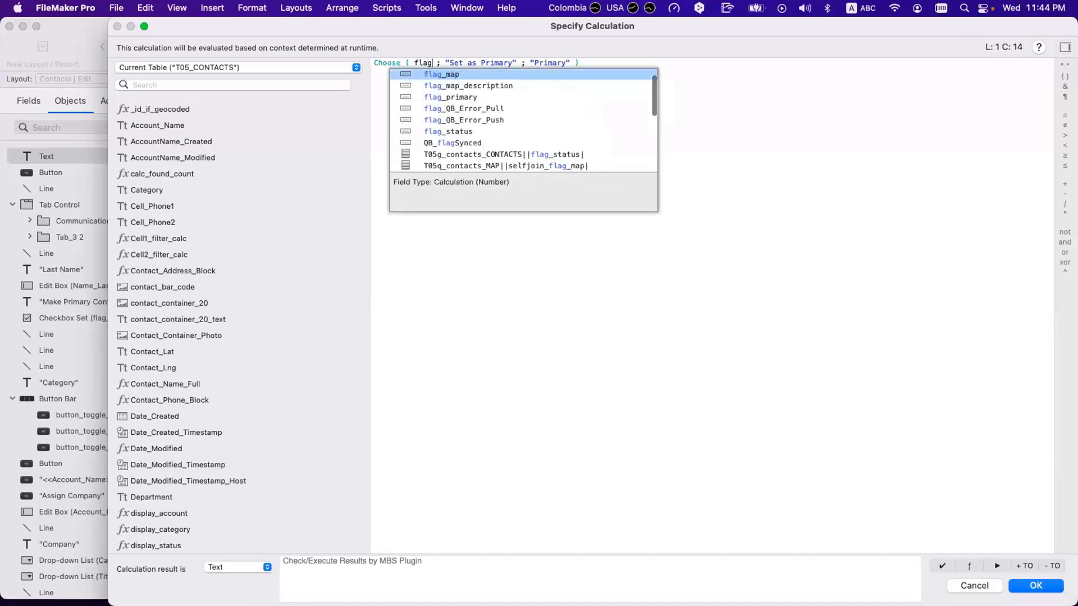
pyautogui.press('Down')
pyautogui.press('Down')
pyautogui.press('Return')
pyautogui.press('Return')
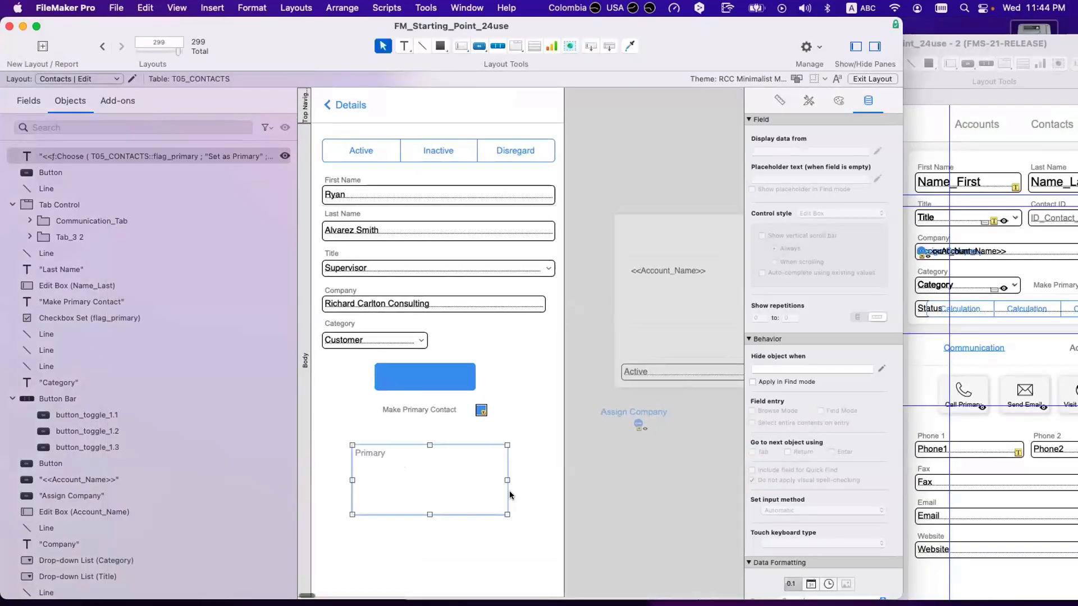
# - Try the Make Primary Contact checkbox in Browse mode to check the calculated label, and return to Layout mode
pyautogui.press('super+b')
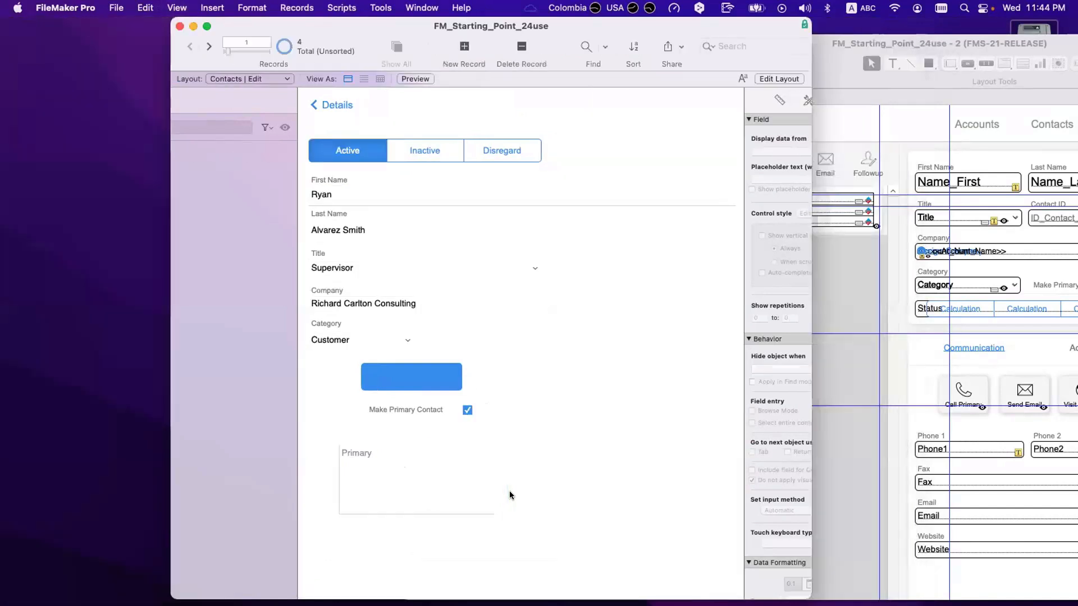
pyautogui.click(465, 410)
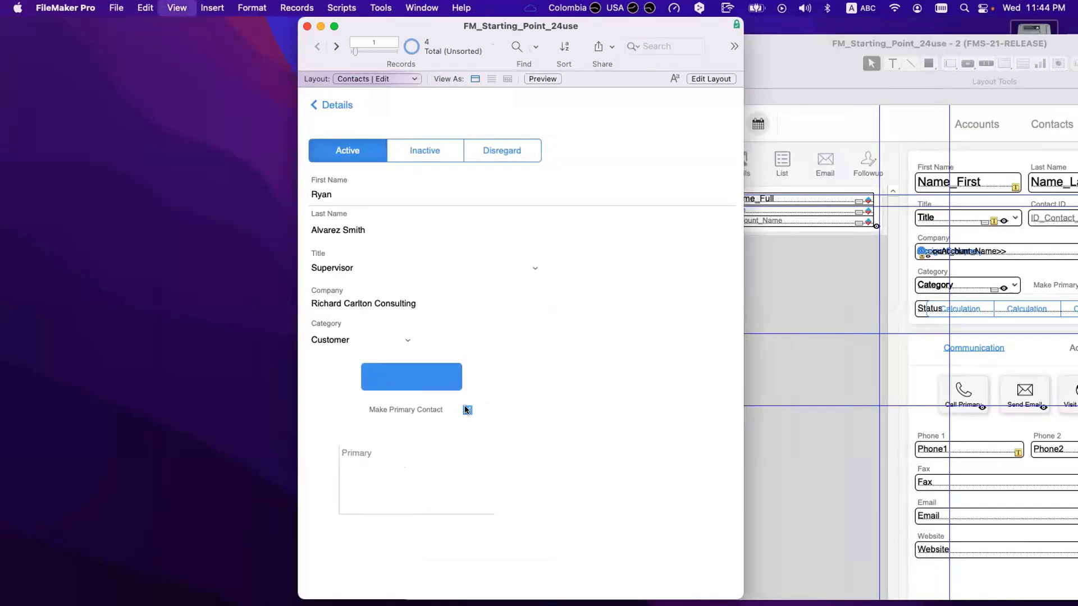
pyautogui.press('super+l')
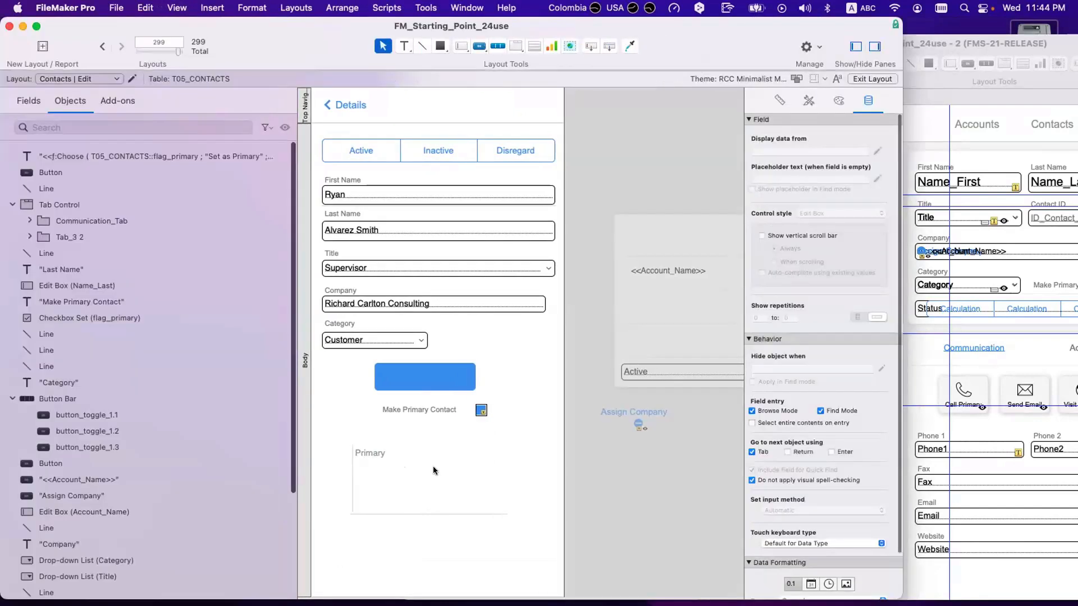
# - Try to label the blue button with the Choose formula copied from the calculation box below, deleting that box
pyautogui.rightClick(433, 466)
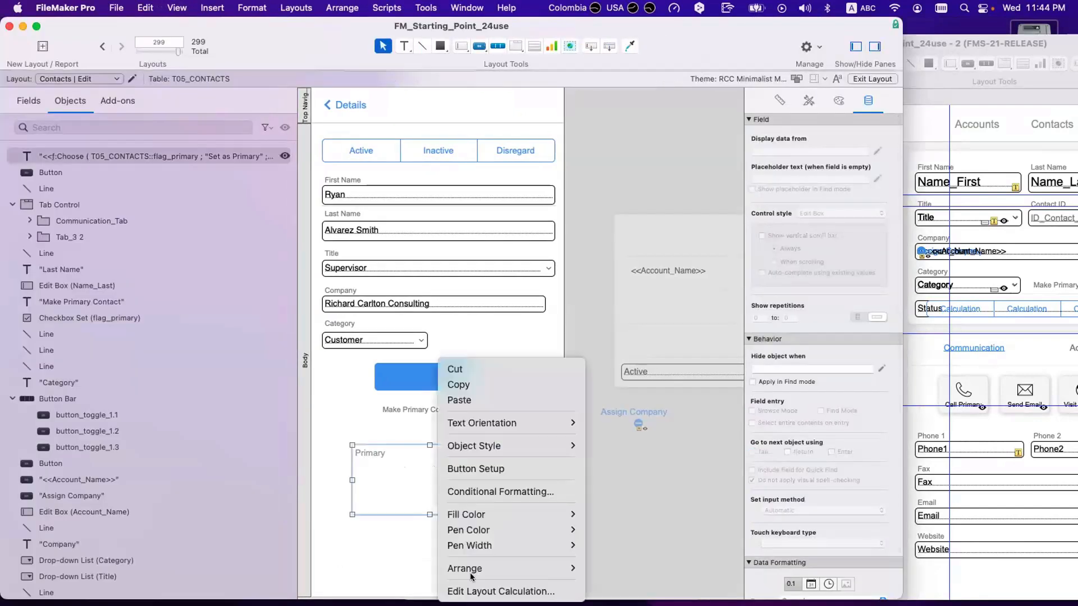
pyautogui.click(499, 592)
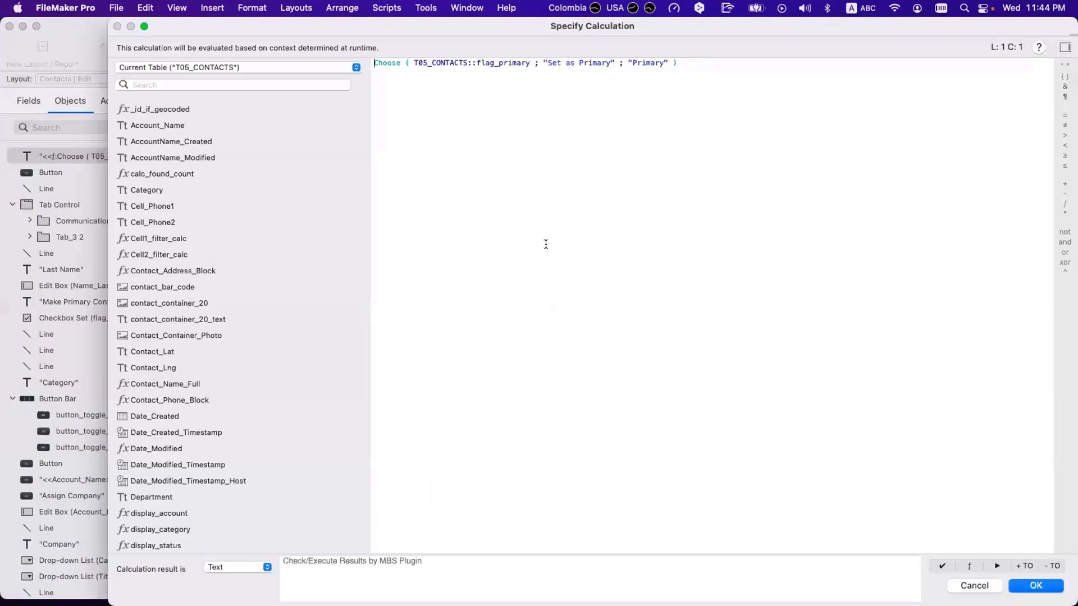
pyautogui.moveTo(545, 244); pyautogui.dragTo(323, 8)
pyautogui.press('super+c')
pyautogui.press('Escape')
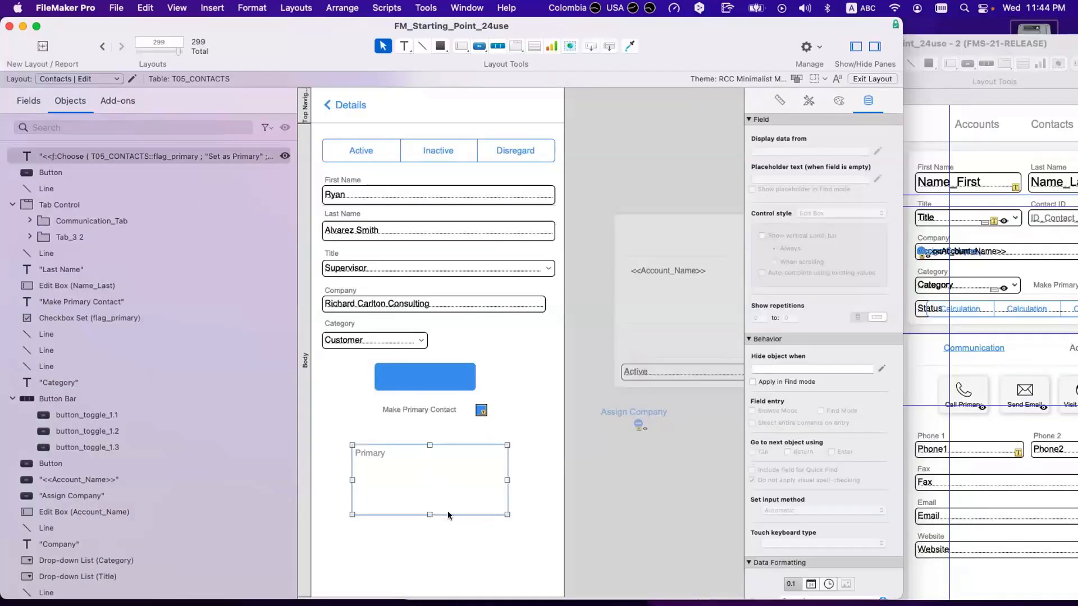
pyautogui.press('BackSpace')
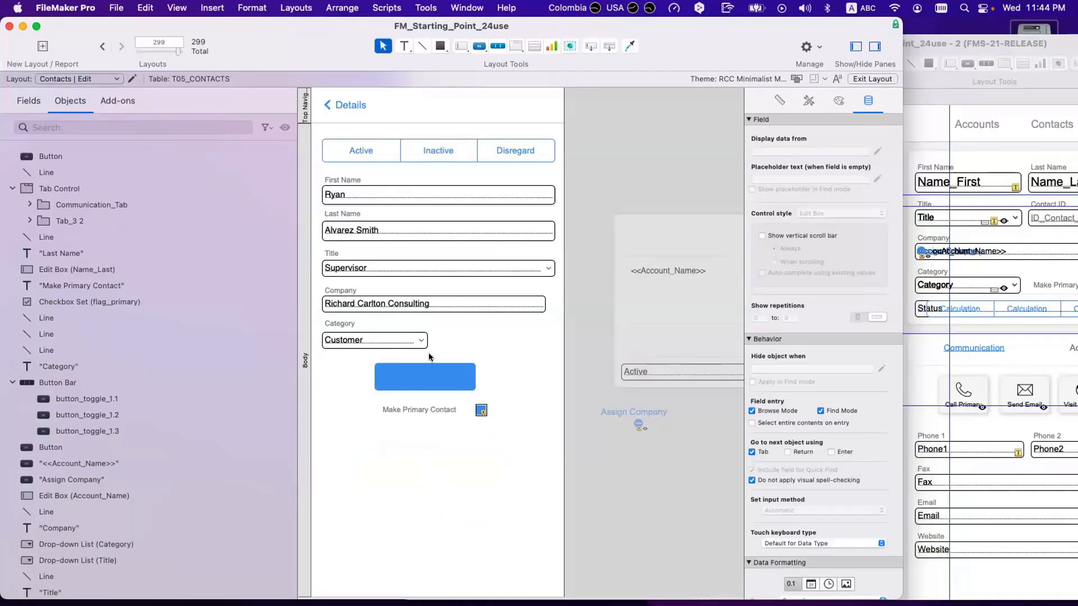
pyautogui.doubleClick(434, 370)
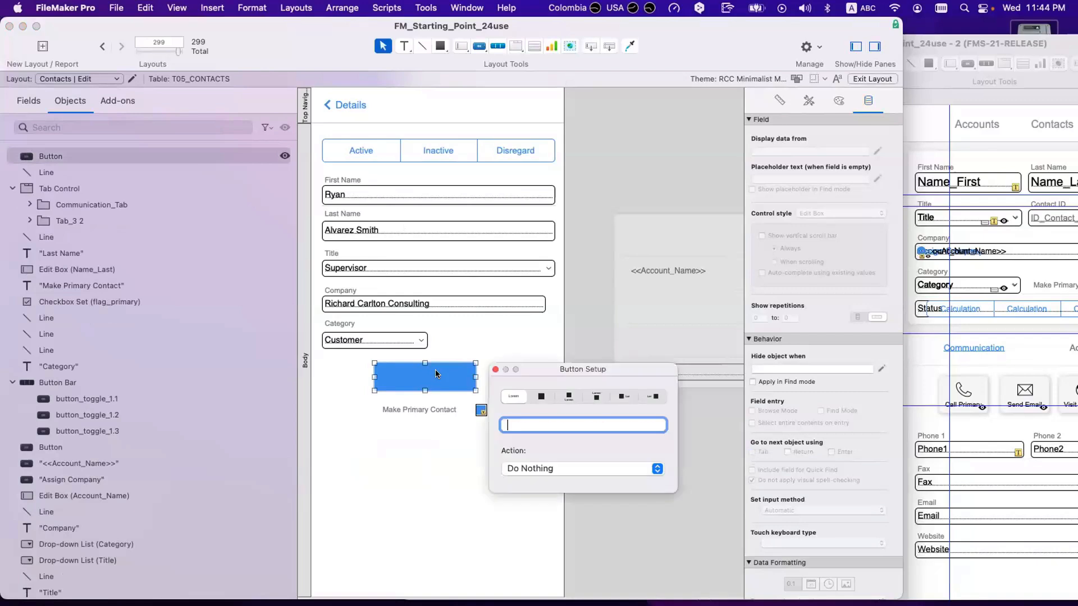
pyautogui.press('super+v')
# - Undo the pasted button label and the deletion of the calculation box
pyautogui.press('super+z')
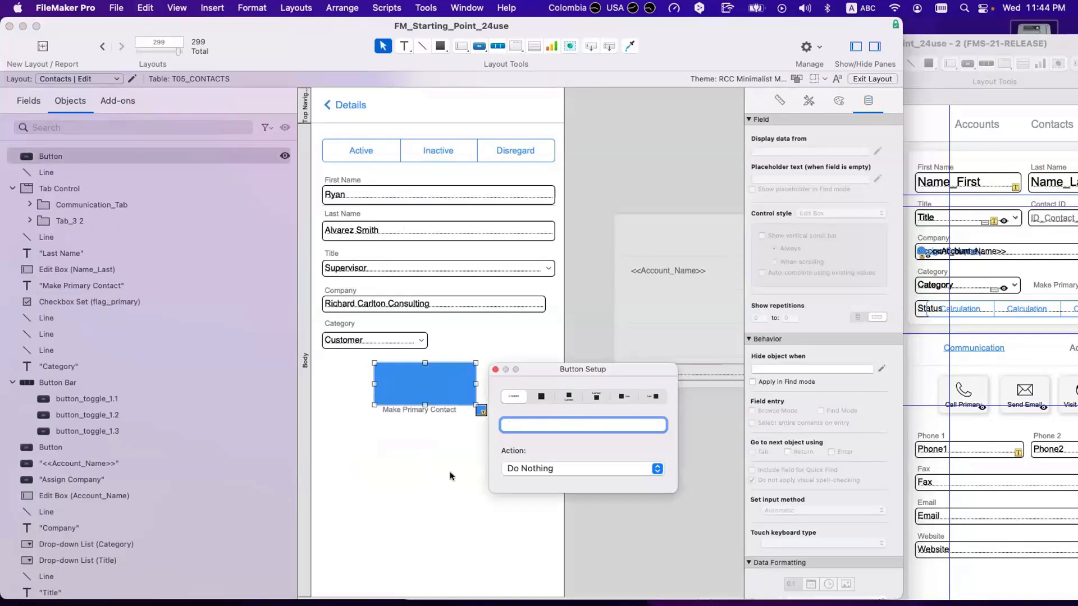
pyautogui.click(449, 472)
pyautogui.press('super+z')
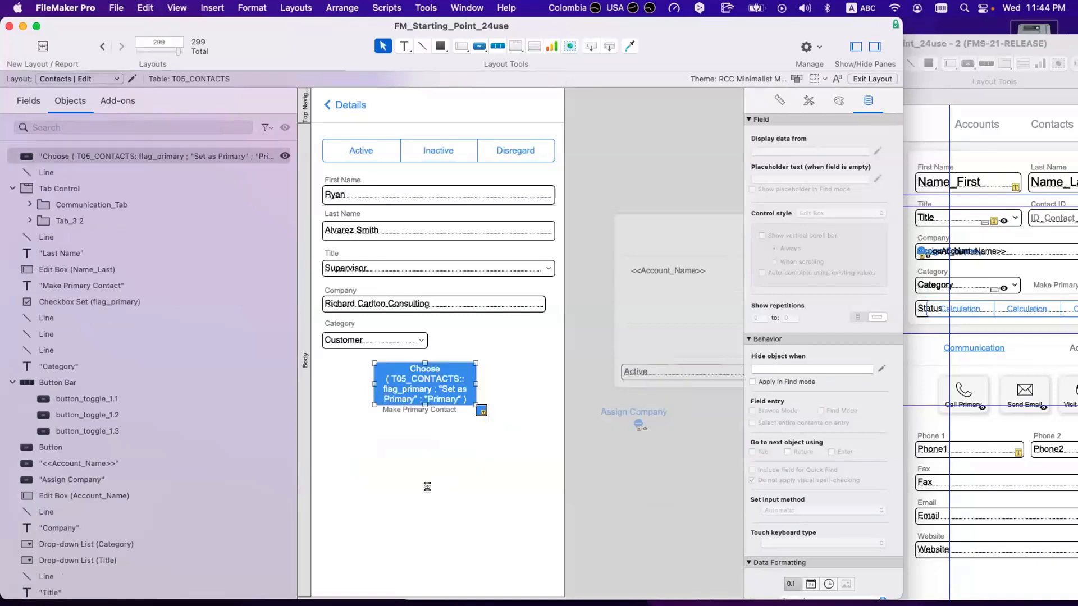
pyautogui.press('super+z')
pyautogui.press('super+v')
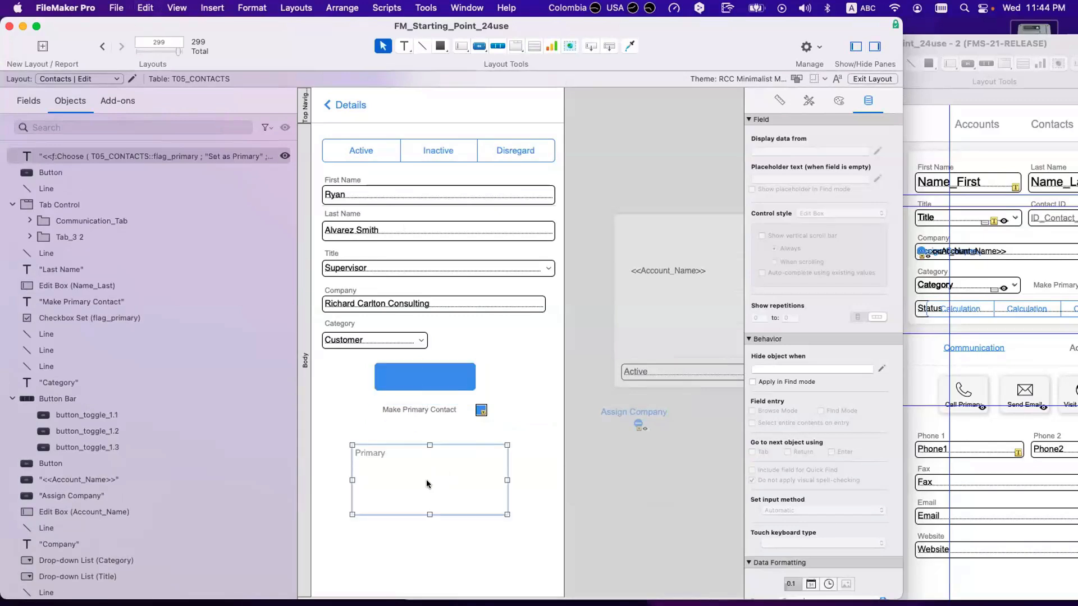
pyautogui.doubleClick(426, 484)
pyautogui.moveTo(427, 480); pyautogui.dragTo(346, 448)
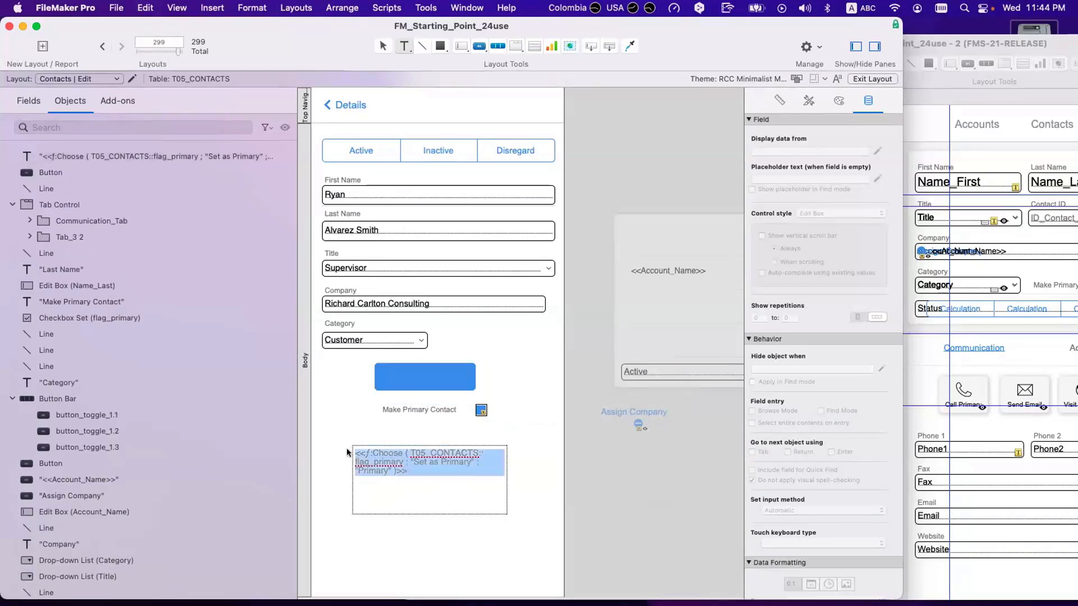
pyautogui.press('Escape')
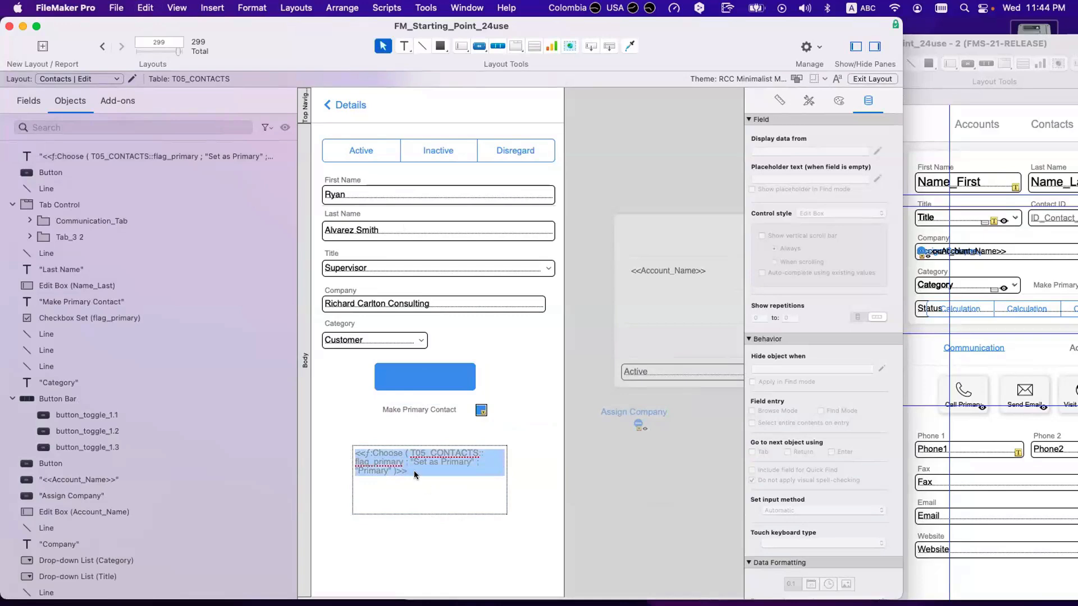
pyautogui.rightClick(414, 473)
pyautogui.click(490, 591)
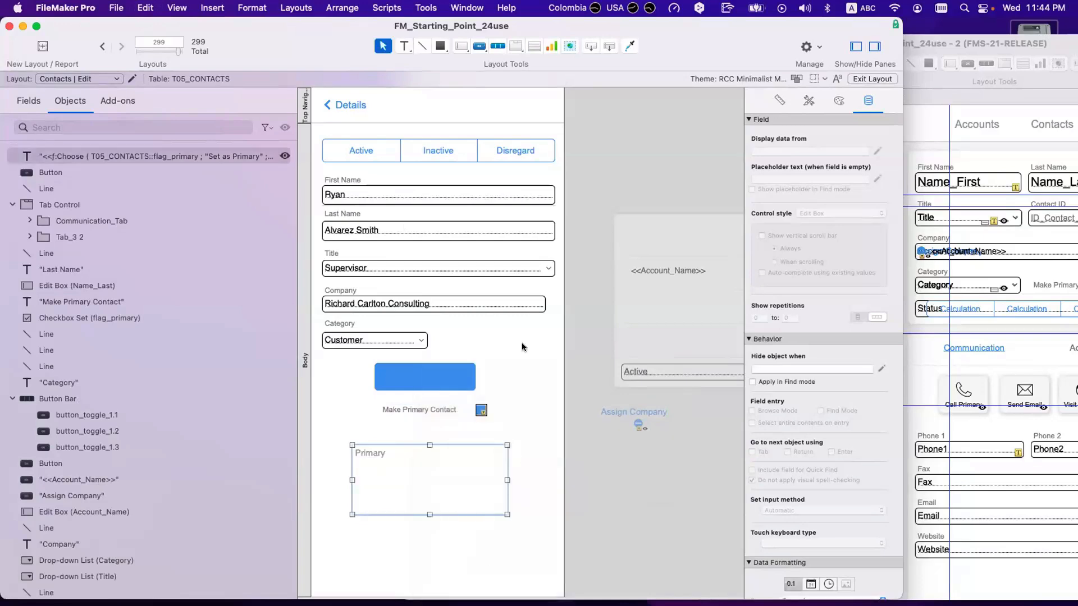
pyautogui.press('Escape')
# - Copy the full layout calculation text, including its << >> delimiters, from the box below the Make Primary Contact label
pyautogui.doubleClick(410, 490)
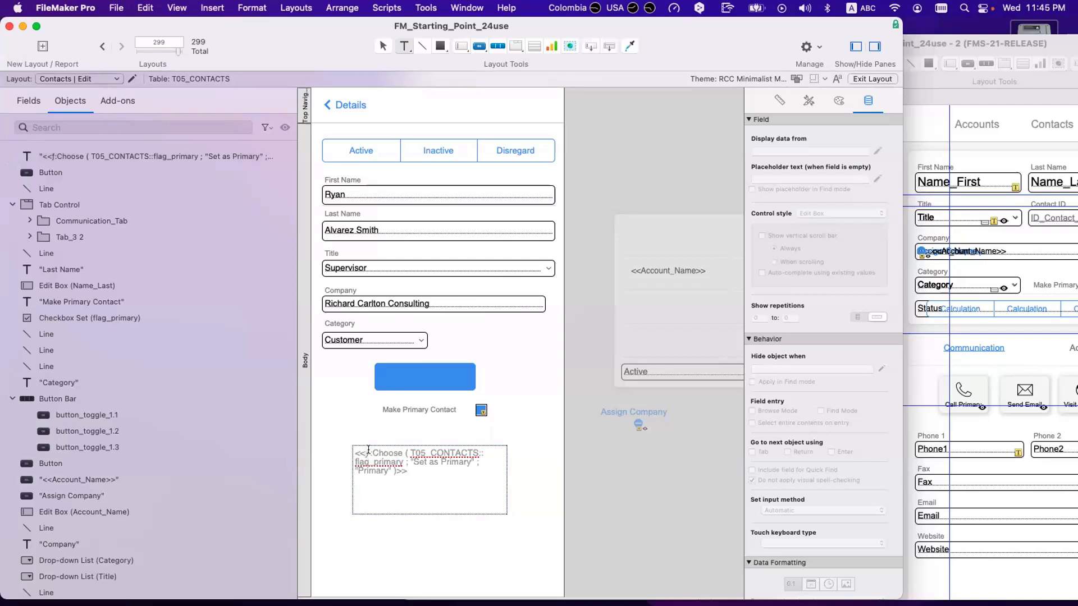
pyautogui.moveTo(370, 453); pyautogui.dragTo(355, 452)
pyautogui.click(418, 471)
pyautogui.moveTo(418, 472); pyautogui.dragTo(330, 442)
pyautogui.press('super+c')
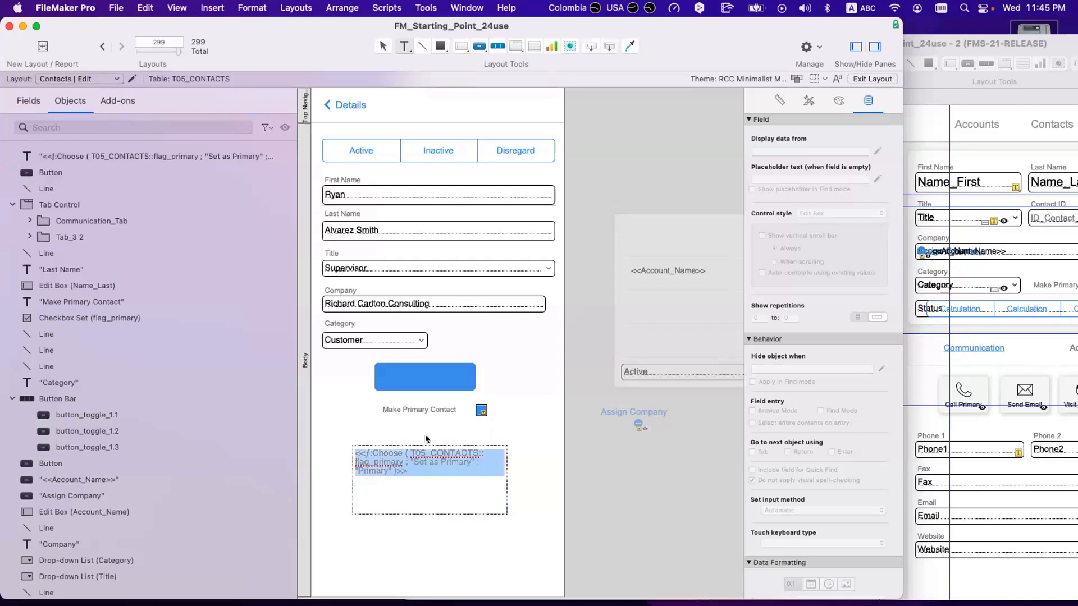
# - Paste the layout calculation as the blue button's label, keeping the button's original height, and delete the calculation box below
pyautogui.click(429, 379)
pyautogui.doubleClick(429, 378)
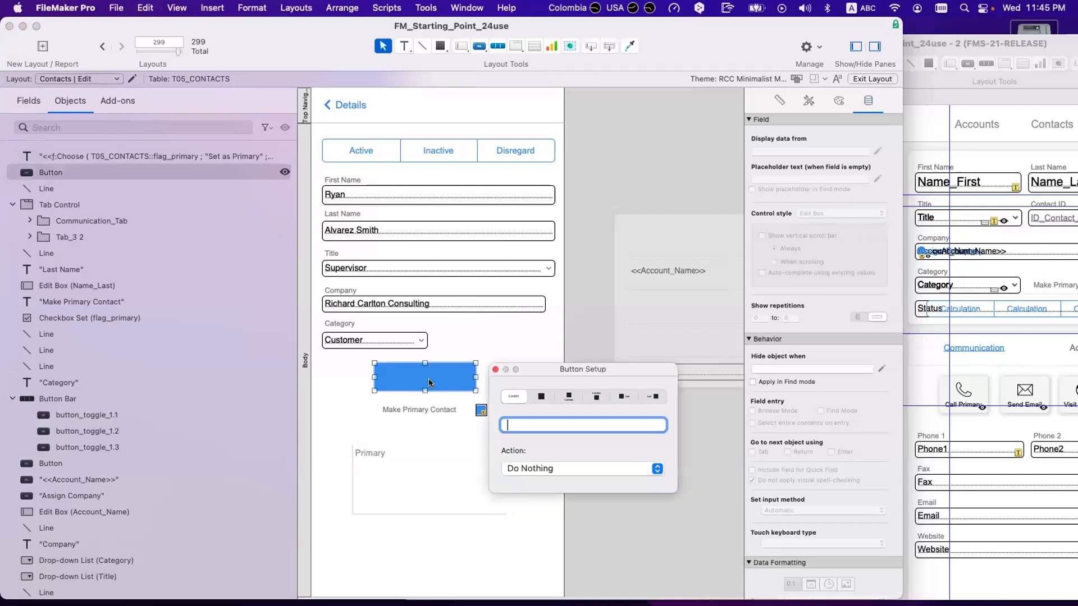
pyautogui.press('super+v')
pyautogui.moveTo(423, 402); pyautogui.dragTo(423, 386)
pyautogui.click(419, 496)
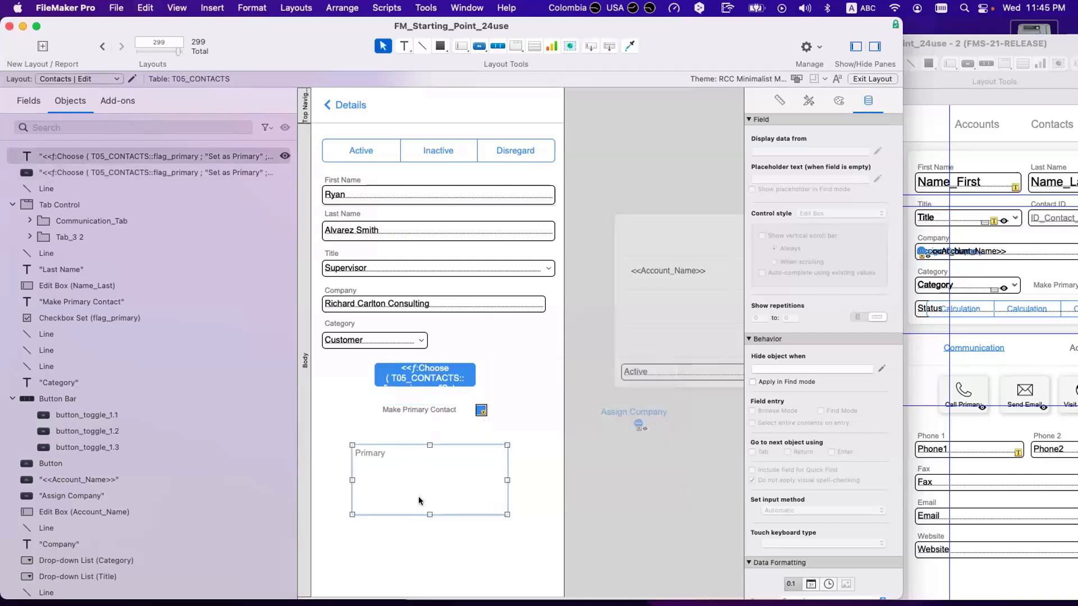
pyautogui.press('BackSpace')
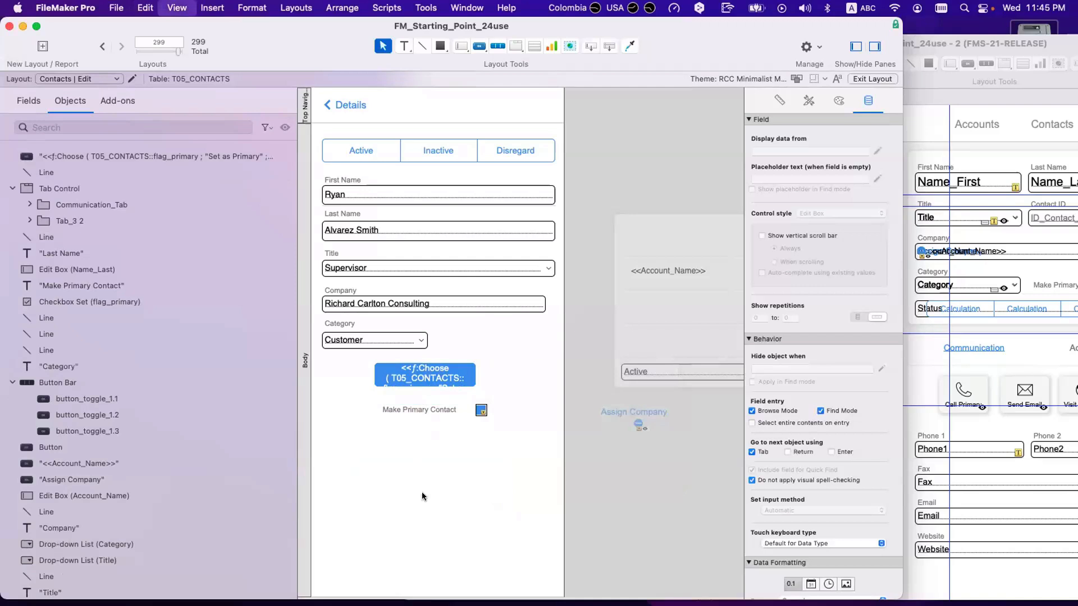
# - Toggle the Make Primary Contact checkbox in Browse mode to check the blue button's label, and return to Layout mode
pyautogui.press('super+b')
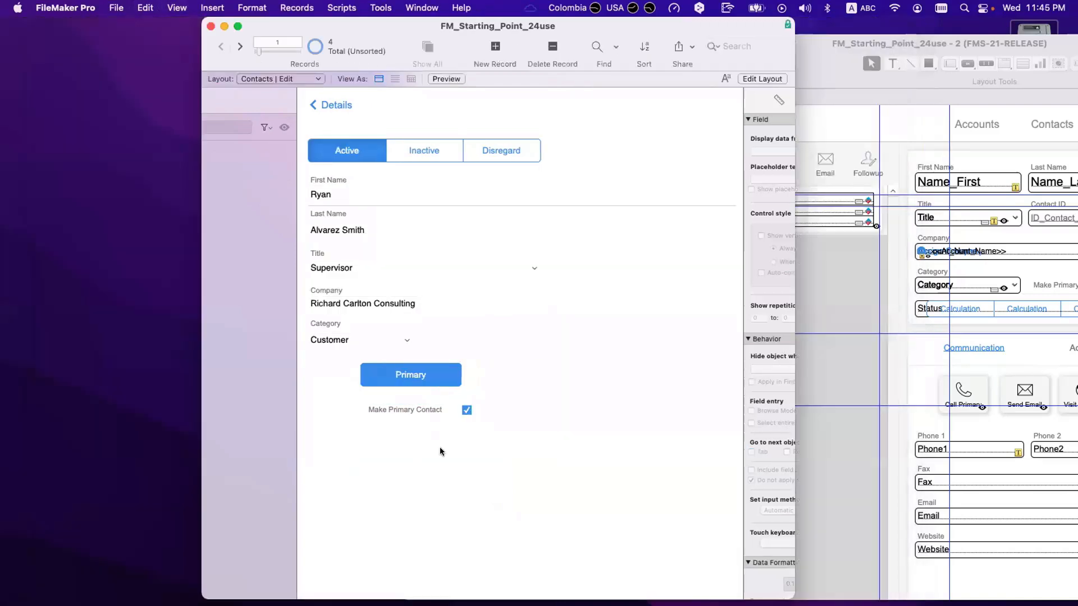
pyautogui.click(467, 410)
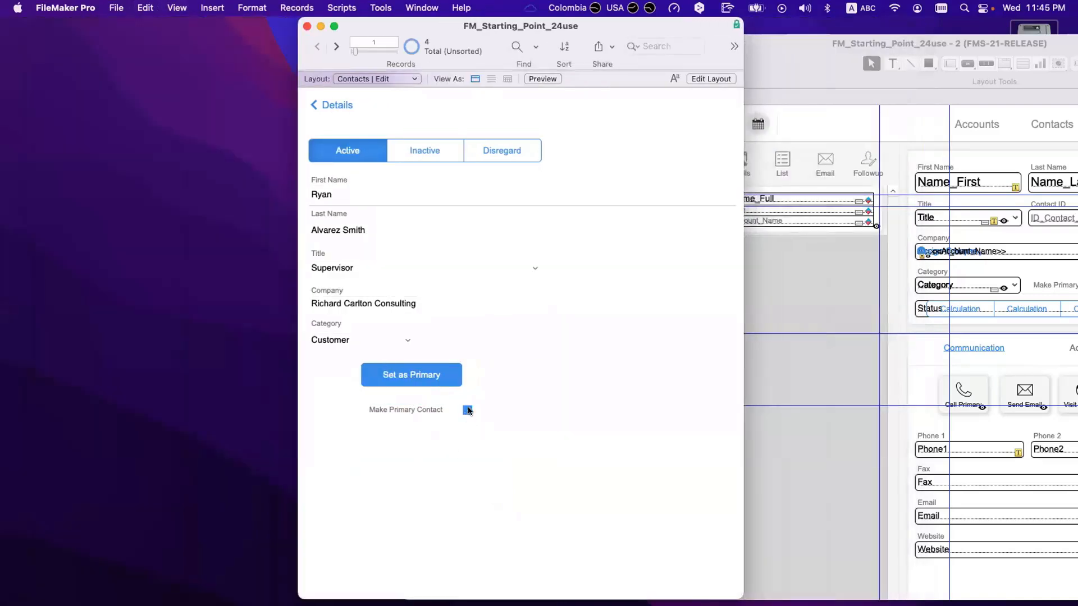
pyautogui.click(468, 409)
pyautogui.click(467, 410)
pyautogui.click(467, 410)
pyautogui.press('super+l')
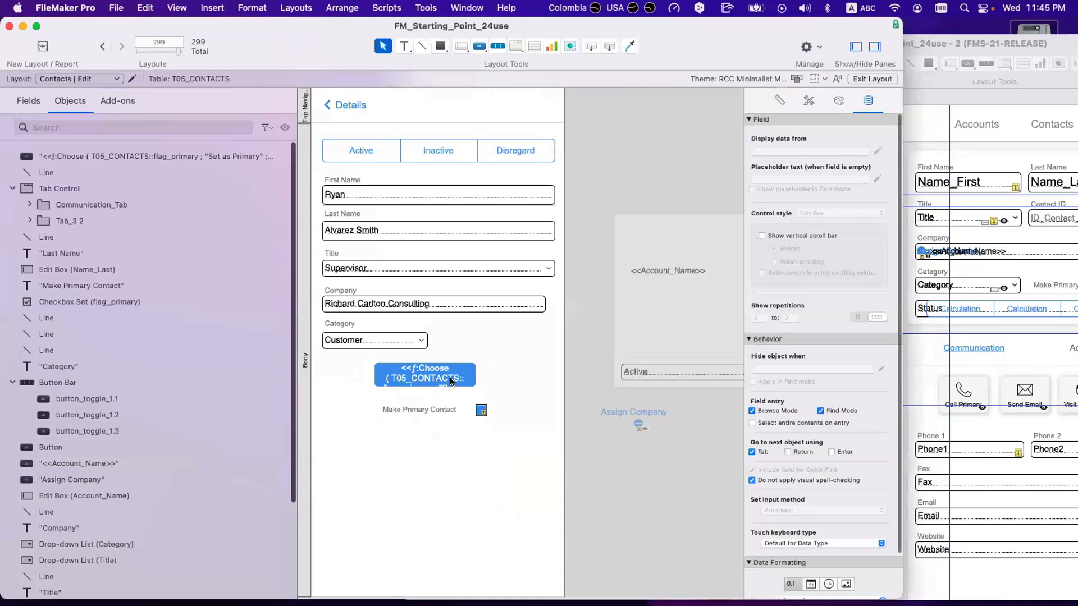
# - Set the blue button's action to Single Step and add a Set Field step
pyautogui.doubleClick(452, 382)
pyautogui.click(553, 469)
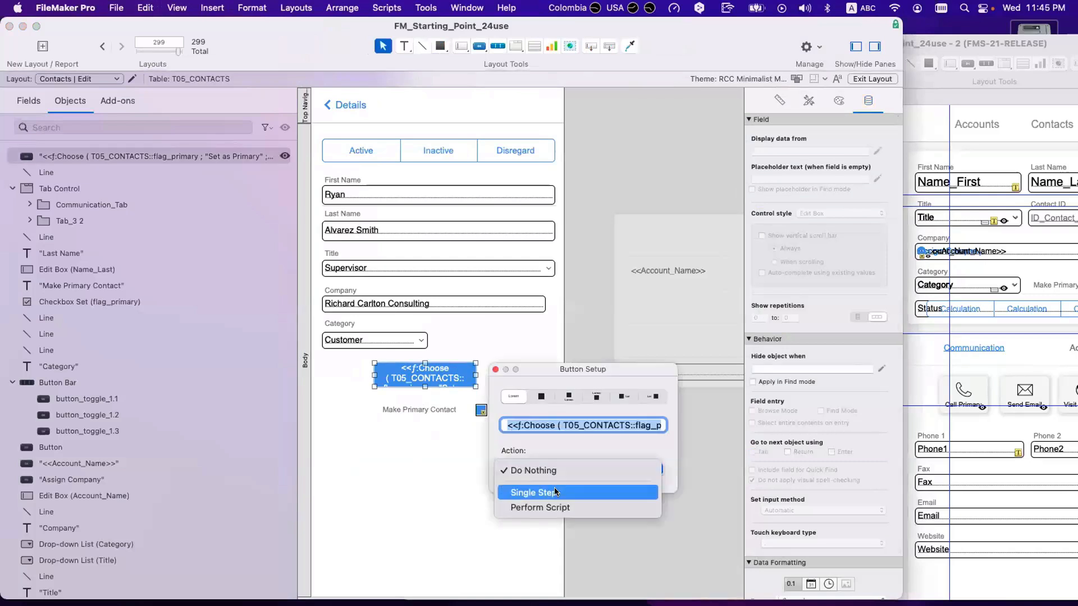
pyautogui.click(554, 492)
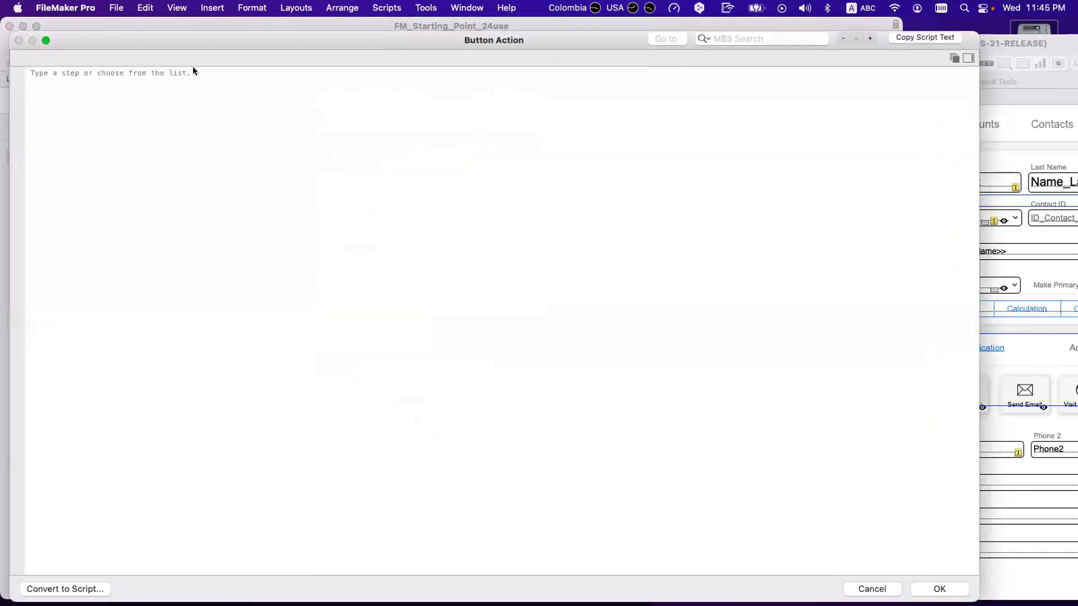
pyautogui.moveTo(113, 47); pyautogui.dragTo(618, 292)
pyautogui.click(597, 318)
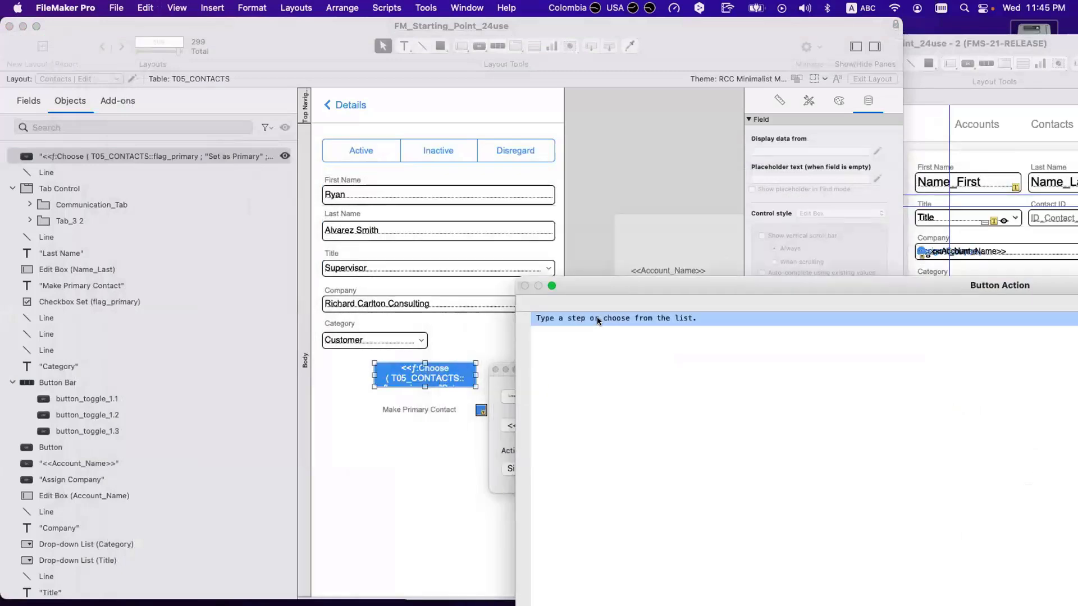
pyautogui.write('set f')
pyautogui.press('Return')
# - Specify flag_primary from T05_CONTACTS as the target field of the Set Field step
pyautogui.click(602, 318)
pyautogui.click(642, 341)
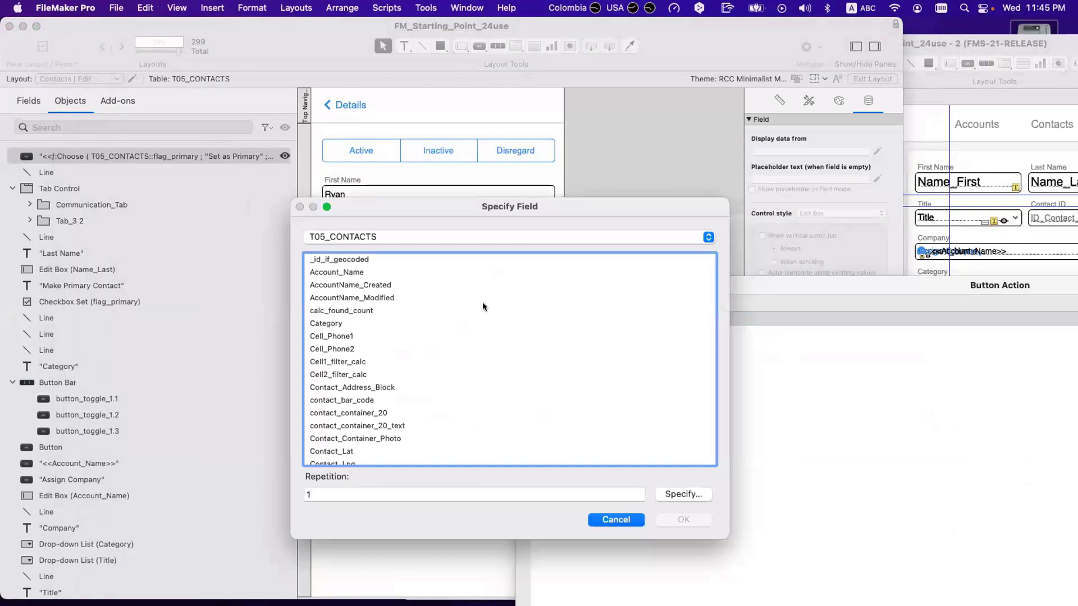
pyautogui.click(466, 387)
pyautogui.write('fl')
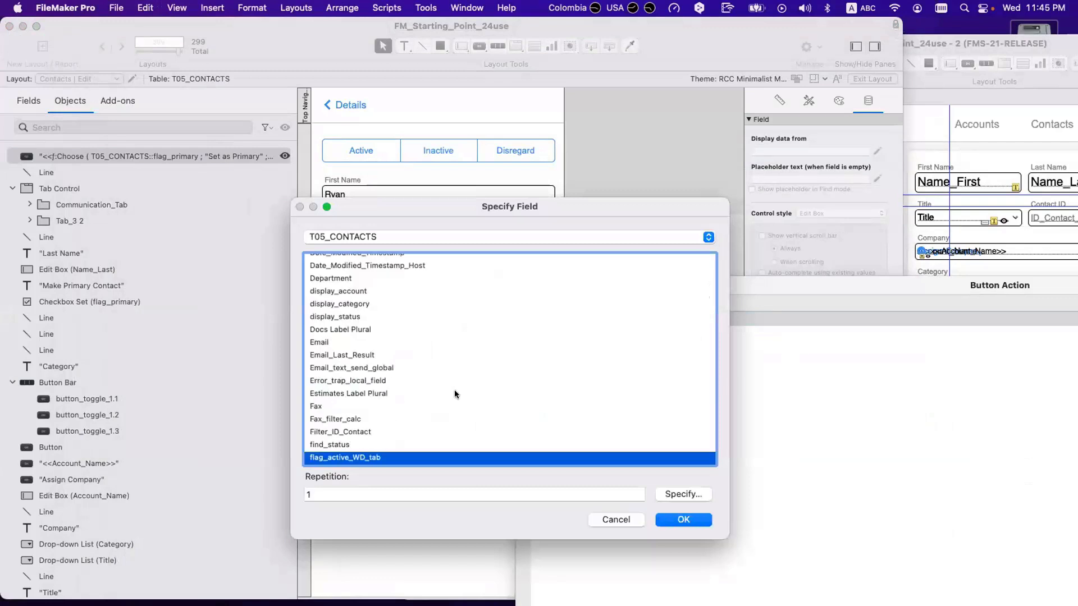
pyautogui.doubleClick(359, 438)
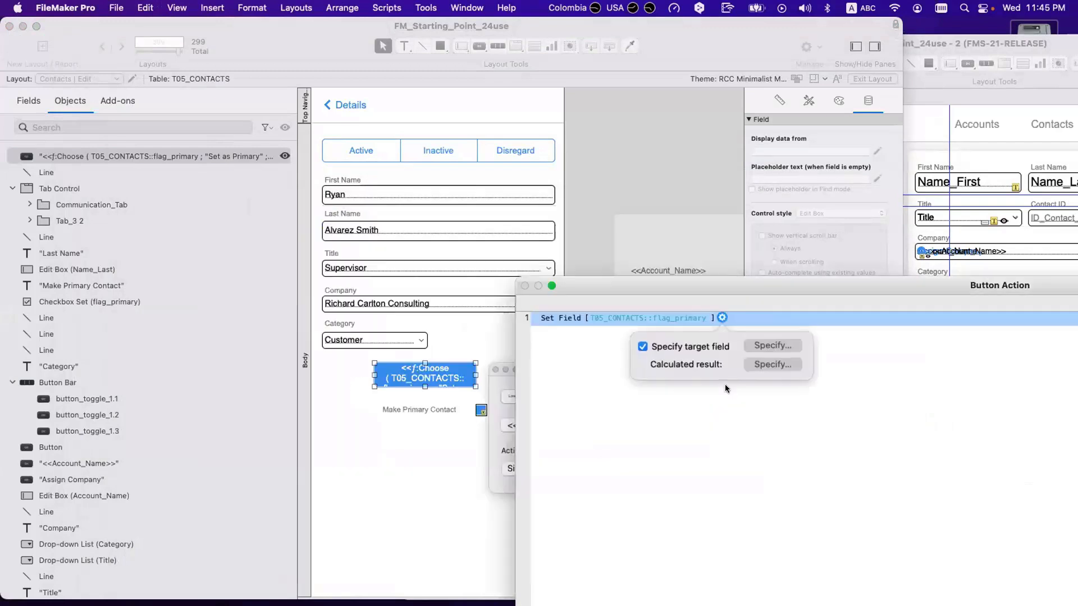
# - Start the Set Field calculated result with an If function that tests T05_CONTACTS::flag_primary
pyautogui.click(782, 365)
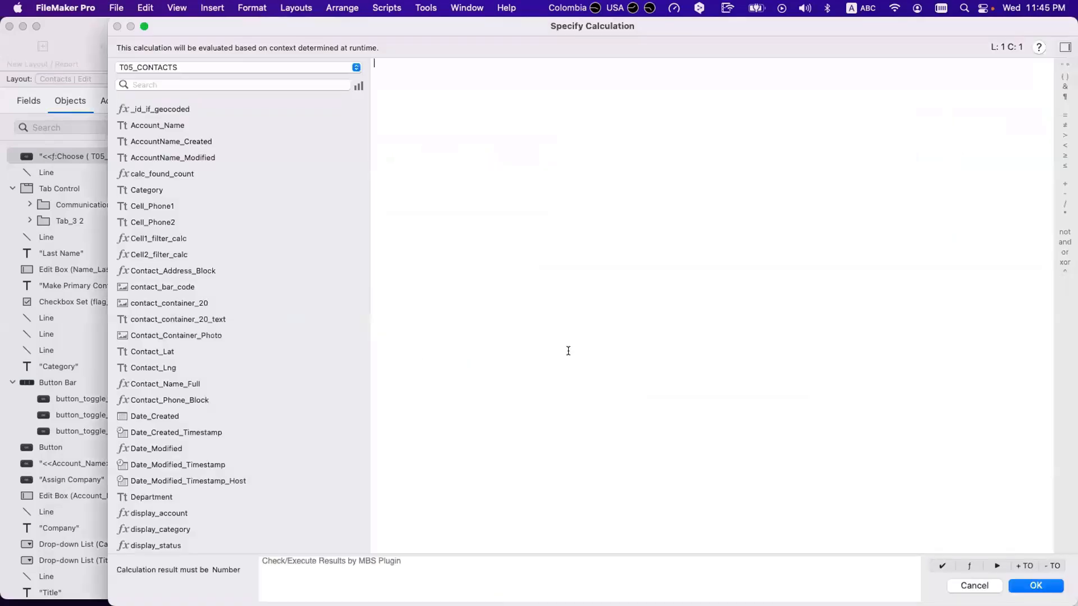
pyautogui.write('if')
pyautogui.press('Return')
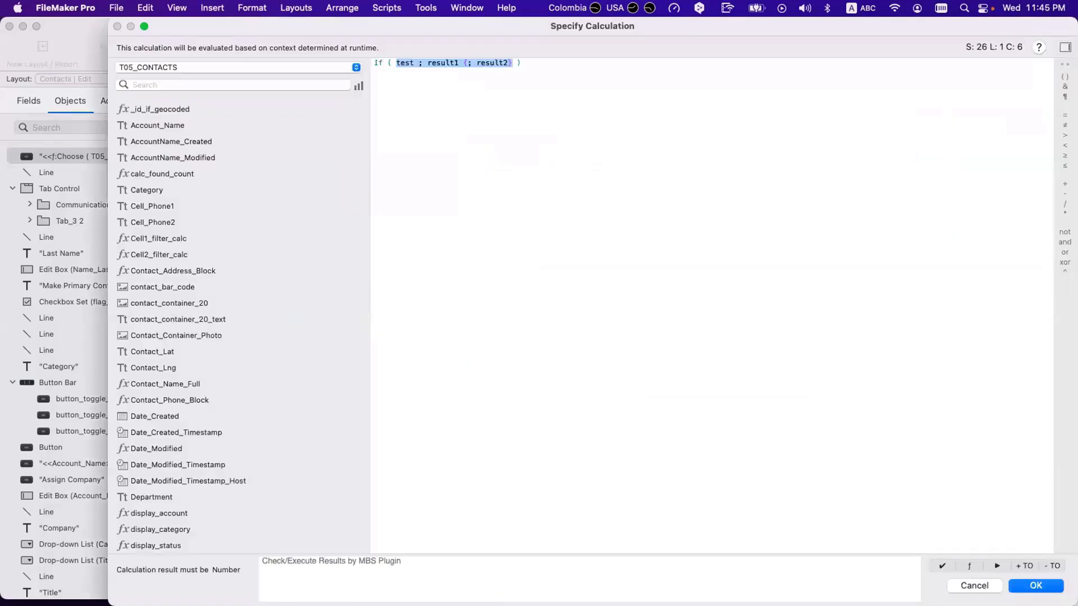
pyautogui.doubleClick(405, 63)
pyautogui.write('fl')
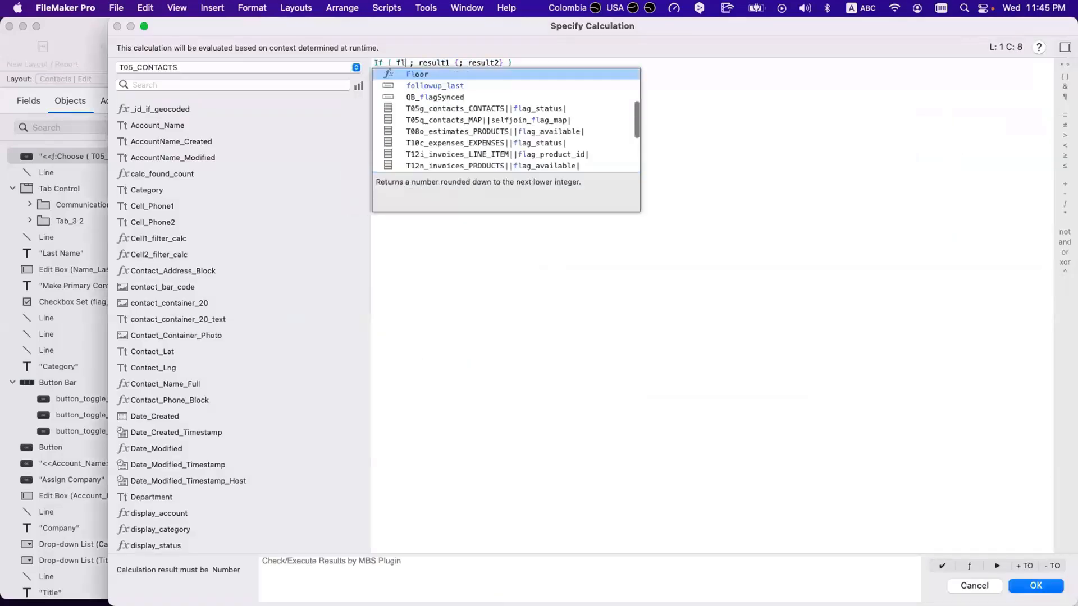
pyautogui.write('ag')
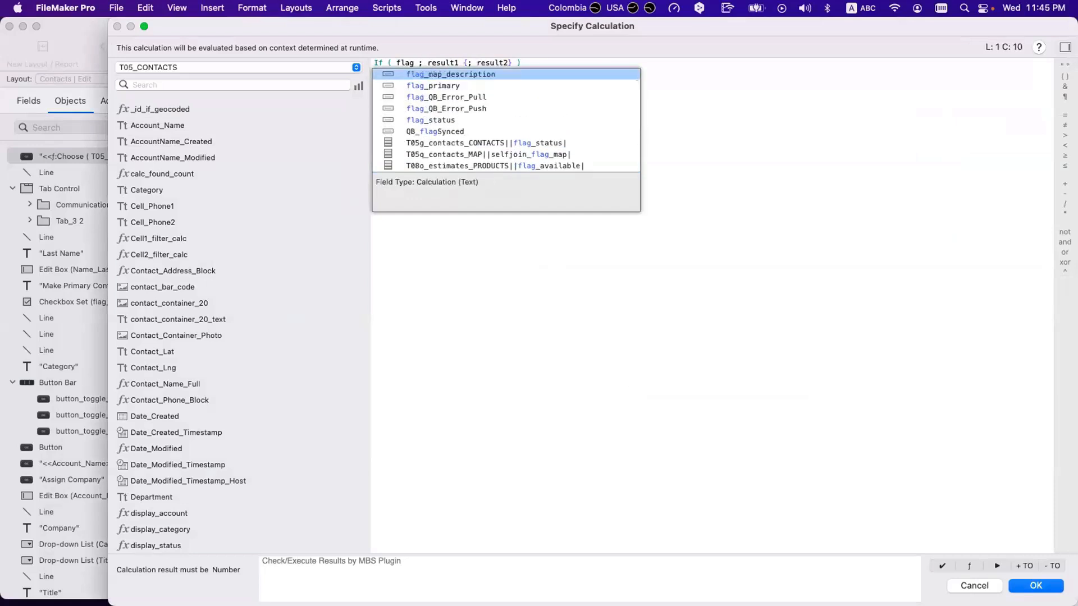
pyautogui.press('Down')
pyautogui.press('Return')
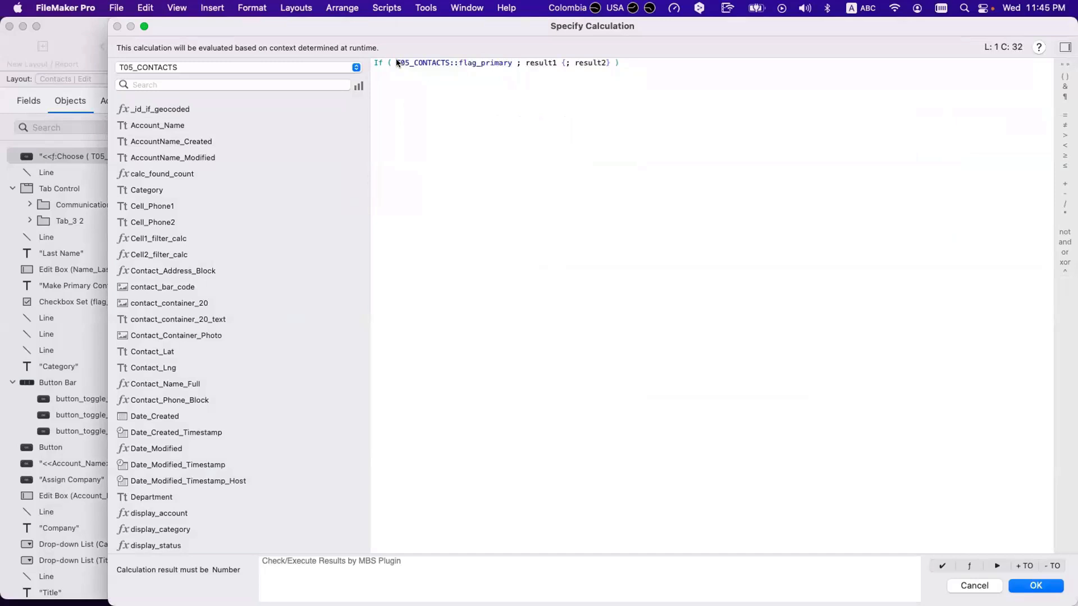
# - Replace the If function's result placeholders with "" for true and 1 for false
pyautogui.moveTo(394, 62); pyautogui.dragTo(570, 62)
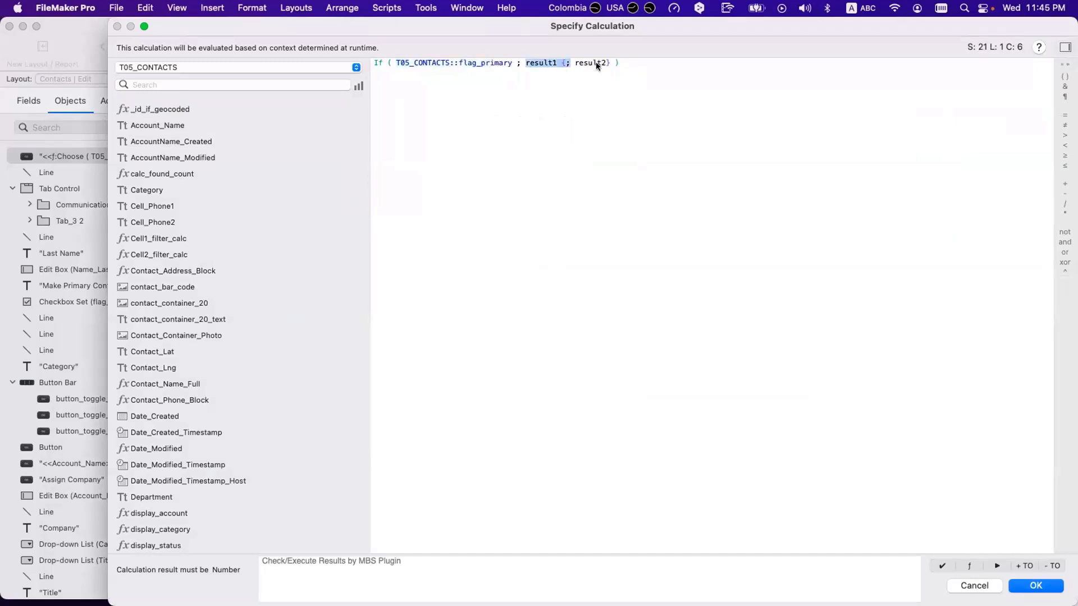
pyautogui.write('""')
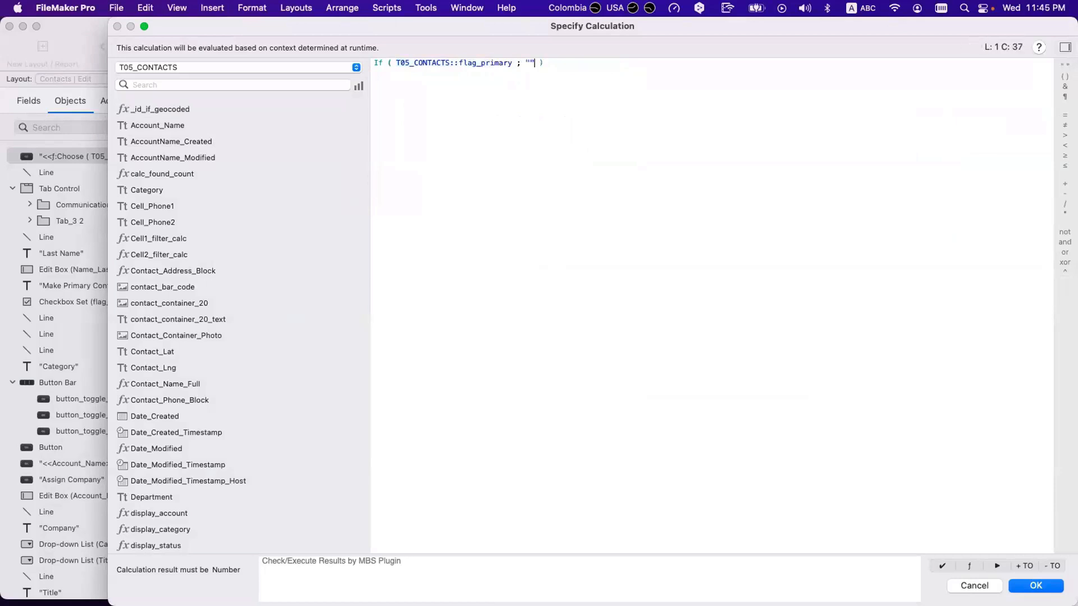
pyautogui.write(' ; 1')
pyautogui.click(511, 63)
pyautogui.write('=')
pyautogui.press('BackSpace')
pyautogui.click(456, 61)
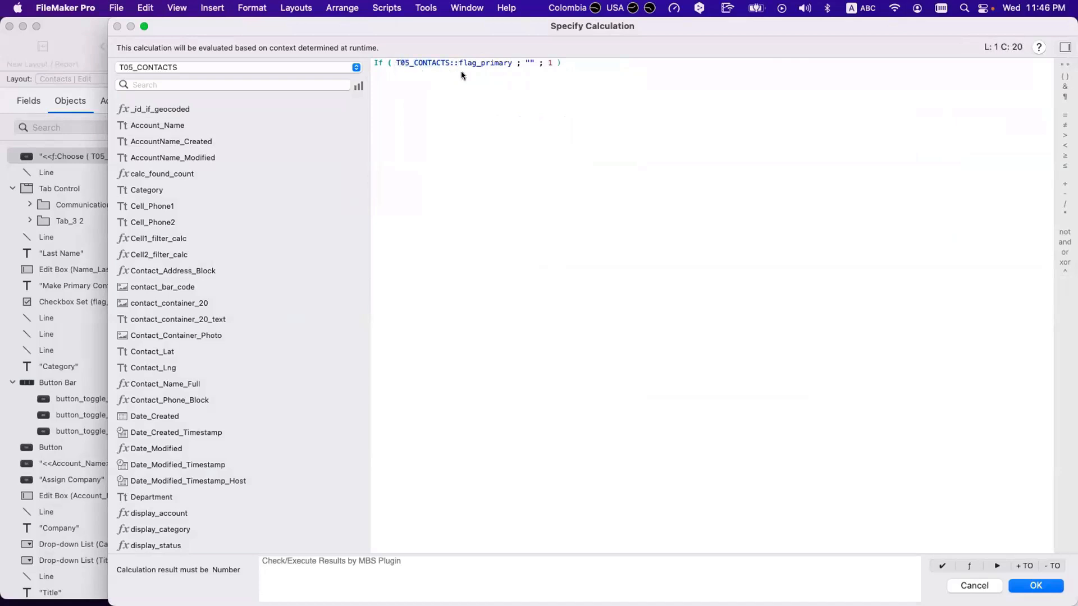
pyautogui.click(552, 63)
pyautogui.moveTo(397, 62); pyautogui.dragTo(509, 60)
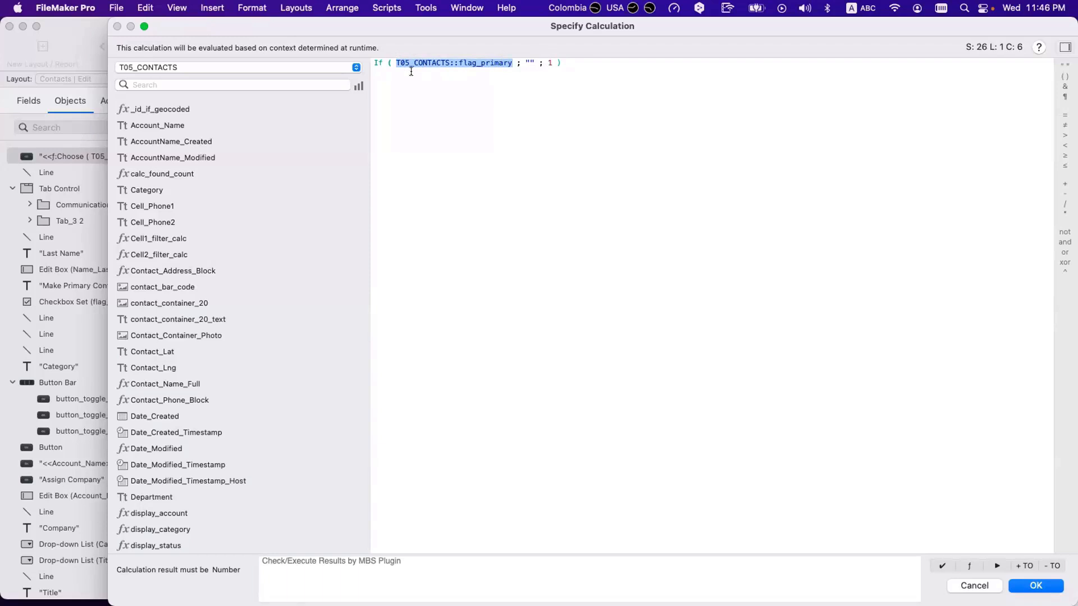
pyautogui.click(392, 61)
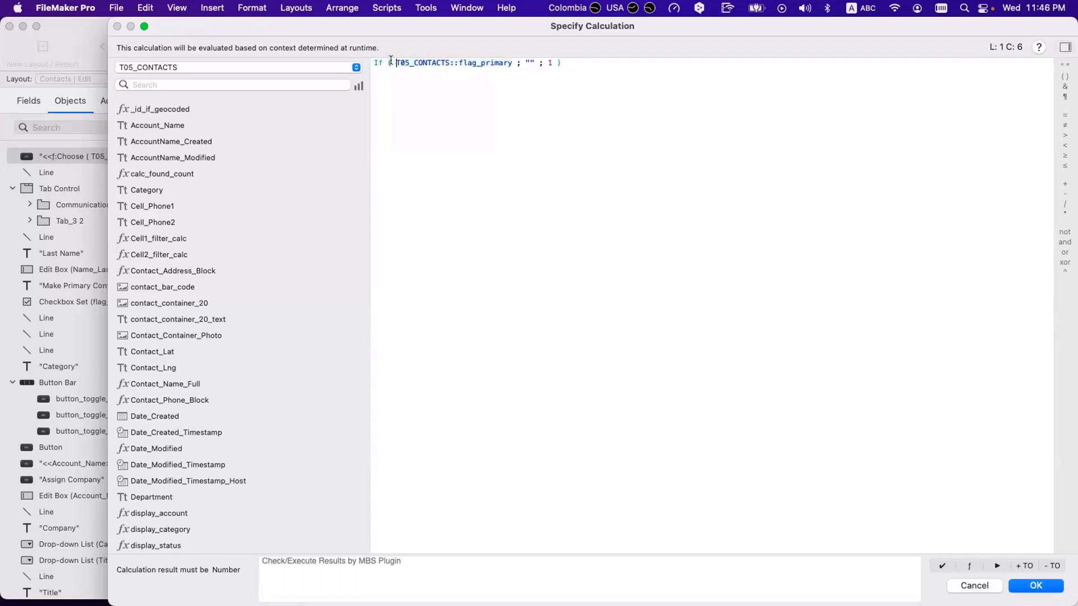
# - Review and confirm the Set Field calculation that toggles flag_primary, then close the button's action and setup windows
pyautogui.moveTo(392, 60); pyautogui.dragTo(508, 60)
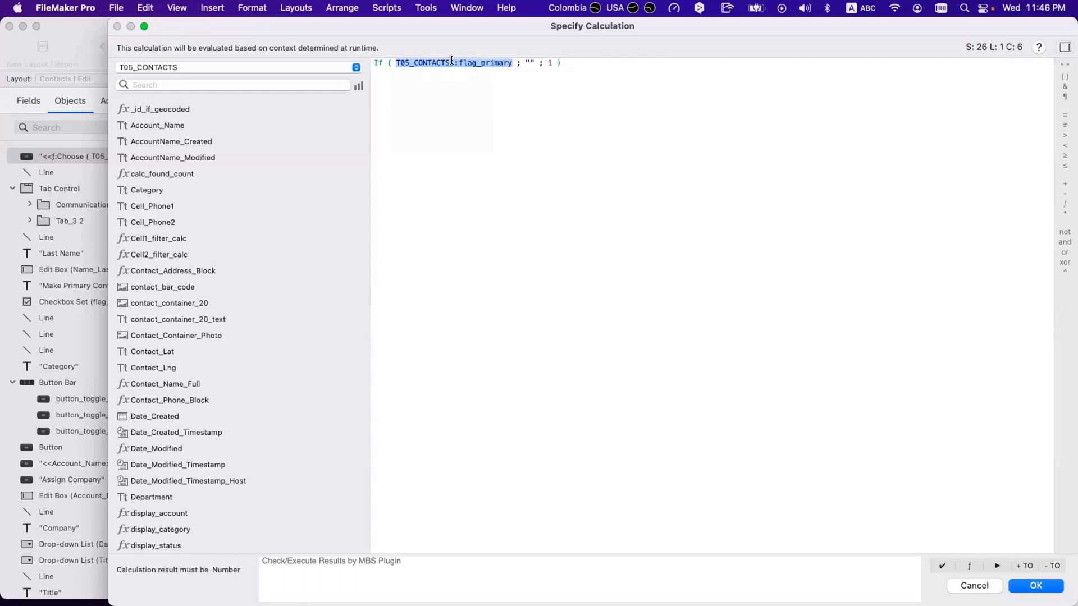
pyautogui.moveTo(526, 56); pyautogui.dragTo(531, 55)
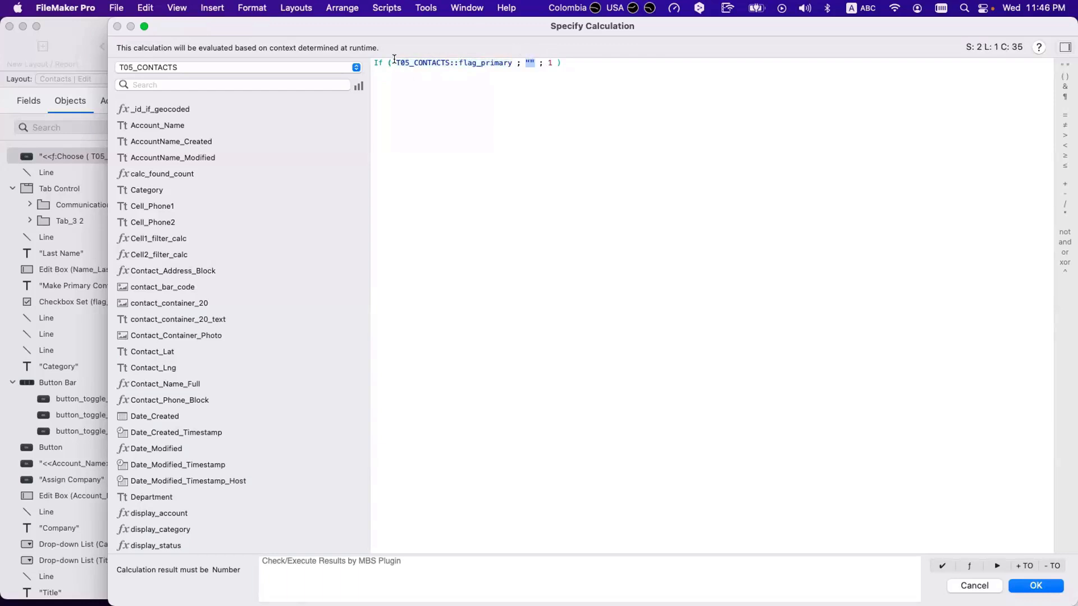
pyautogui.moveTo(395, 62); pyautogui.dragTo(513, 61)
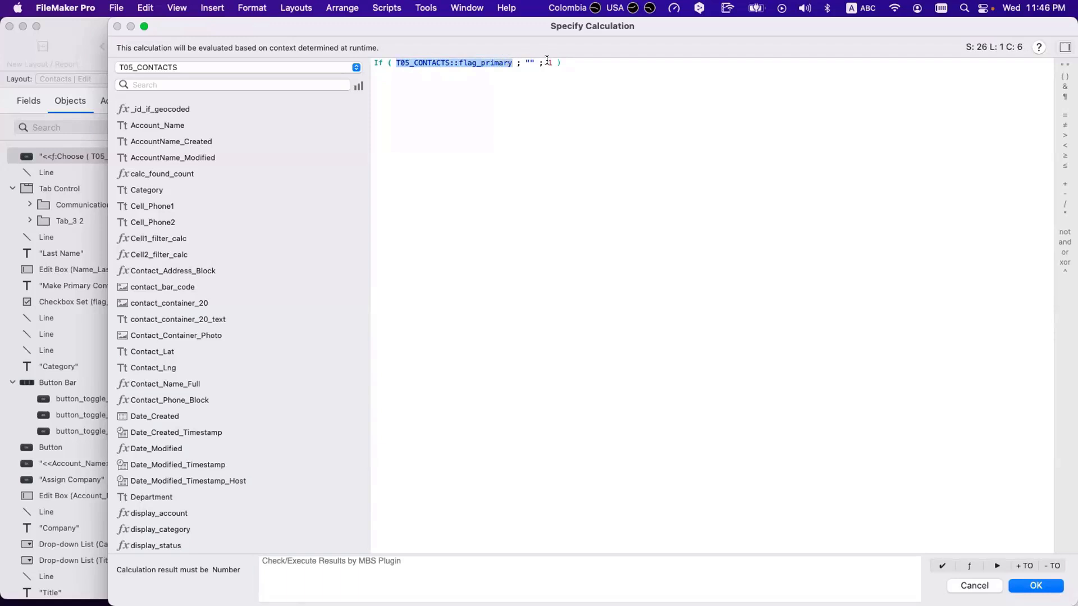
pyautogui.click(548, 62)
pyautogui.click(1036, 586)
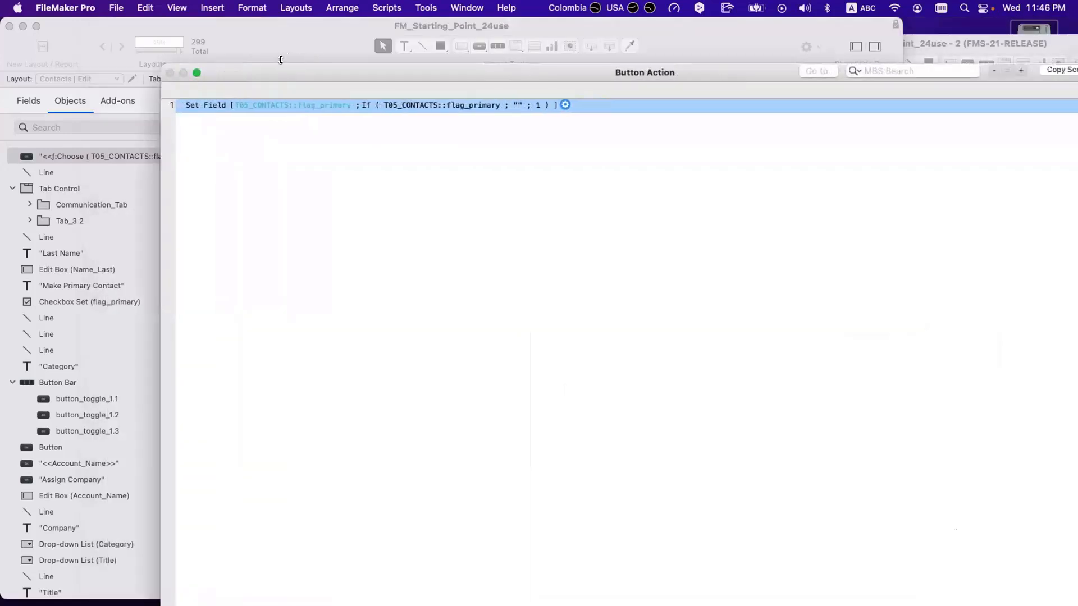
pyautogui.press('Return')
pyautogui.click(493, 369)
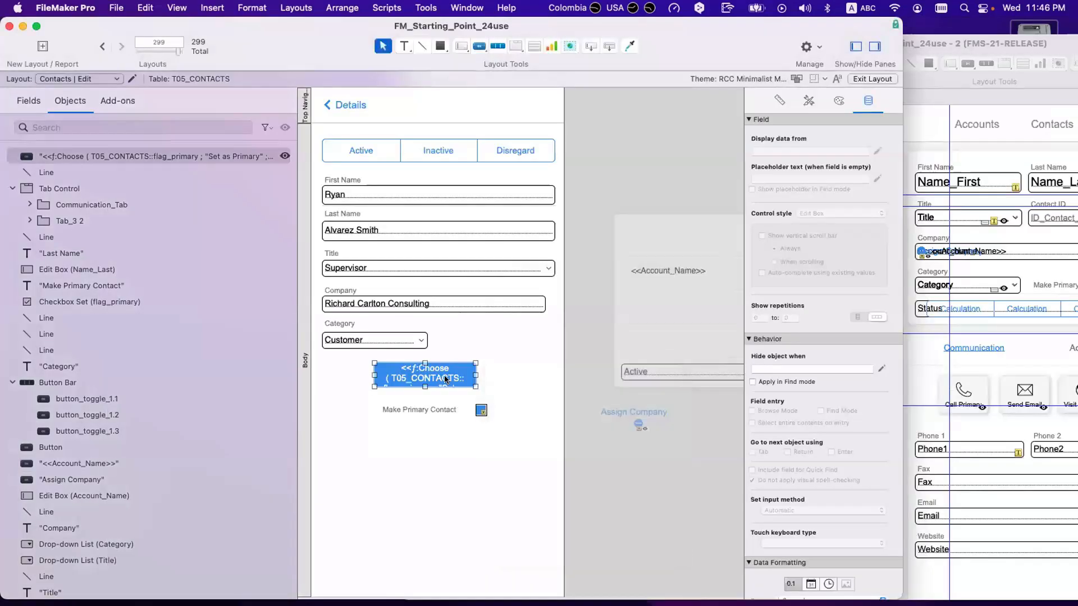
# - Test the button in Browse mode by toggling the contact's primary flag on and off
pyautogui.press('super+b')
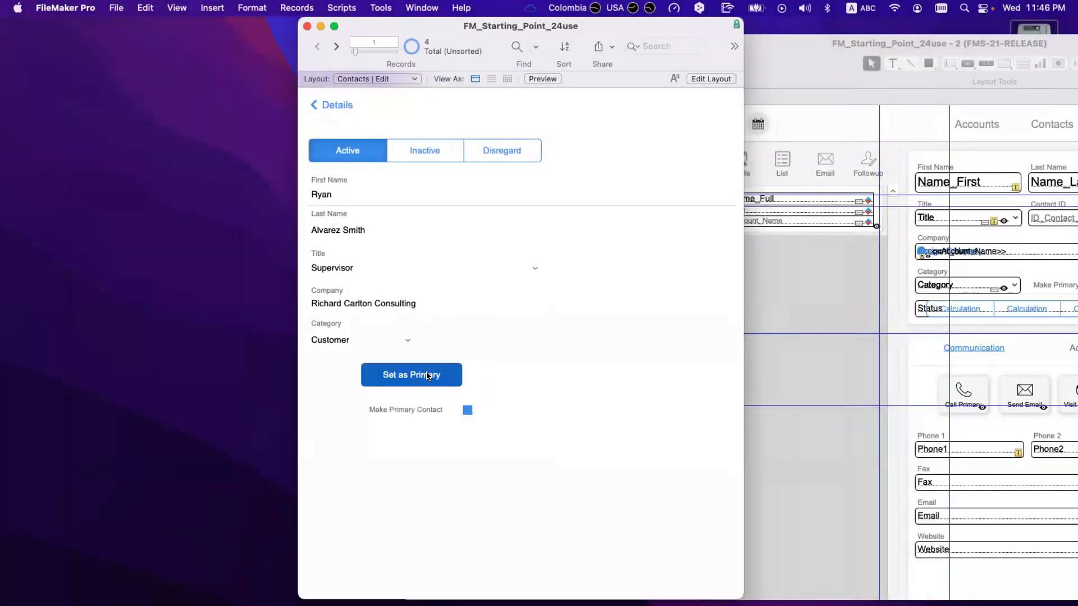
pyautogui.click(428, 375)
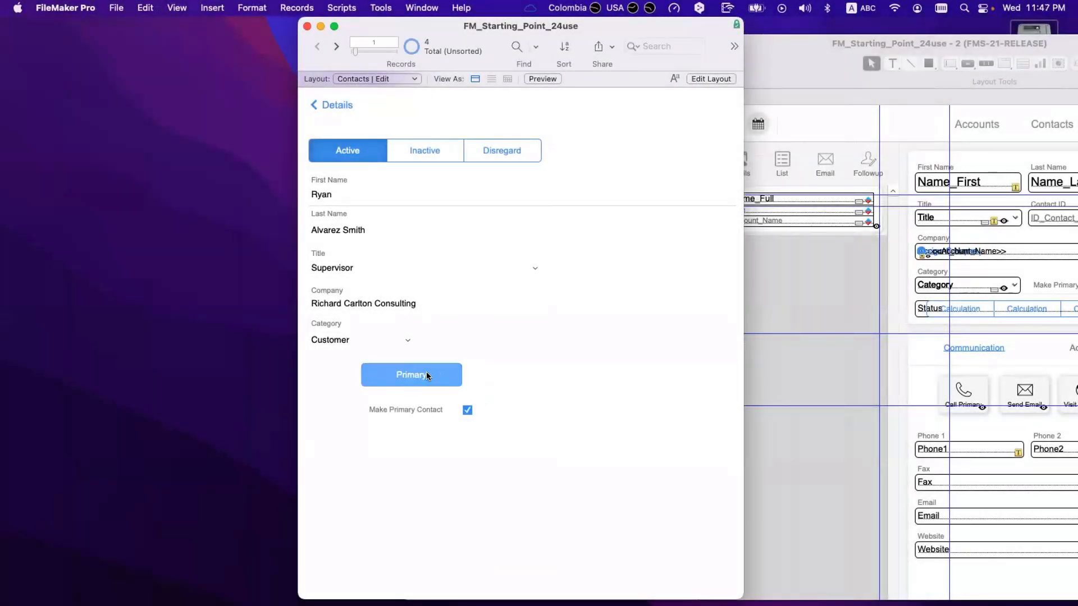
pyautogui.click(427, 377)
# - Return to Layout mode and add a formula-based conditional formatting rule to the primary-contact button
pyautogui.press('super+l')
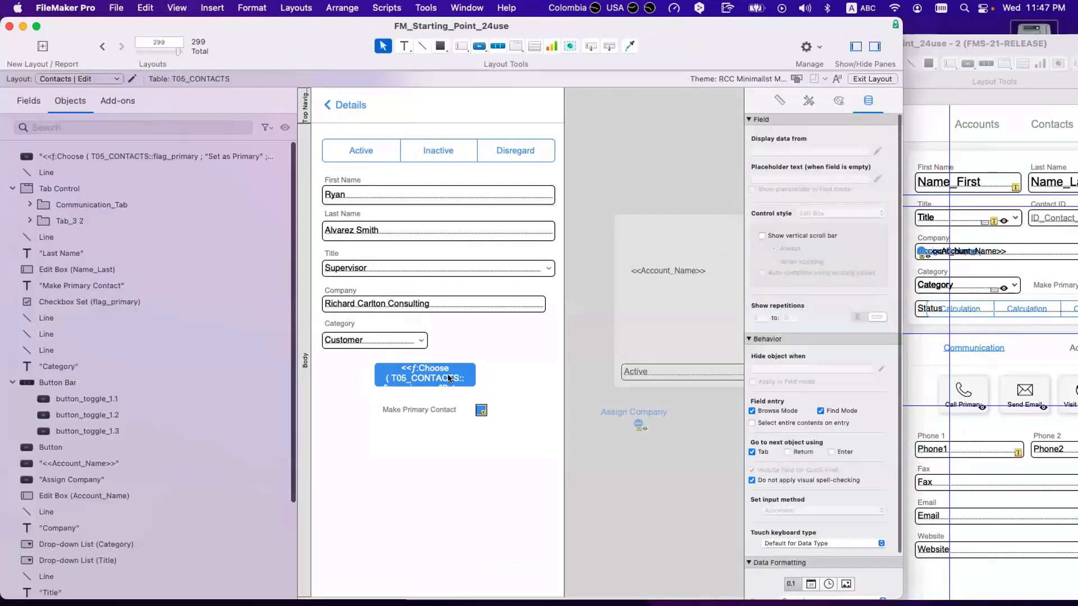
pyautogui.click(449, 379)
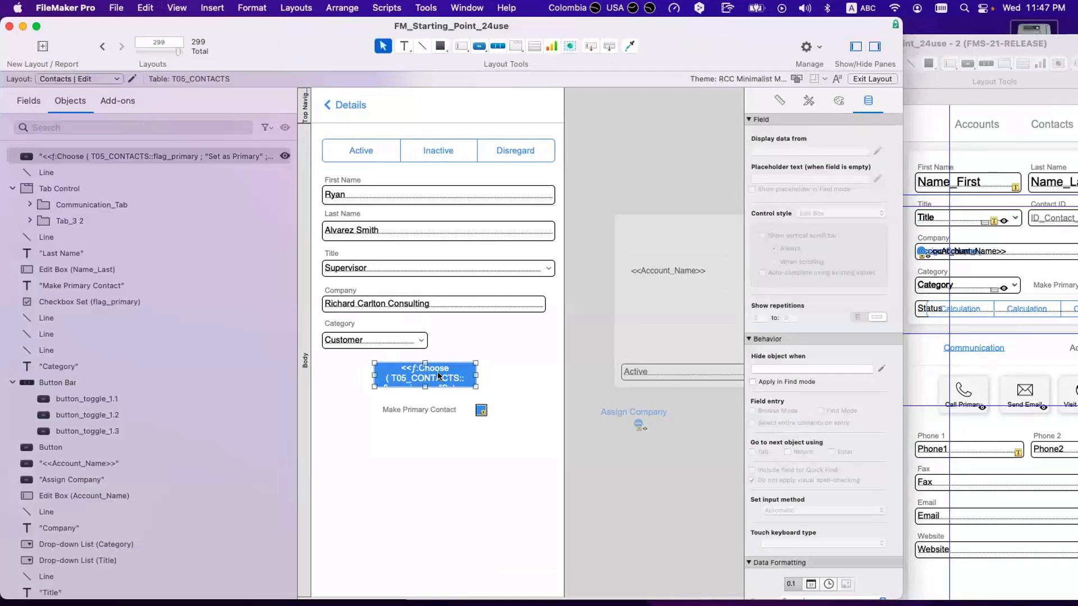
pyautogui.rightClick(439, 376)
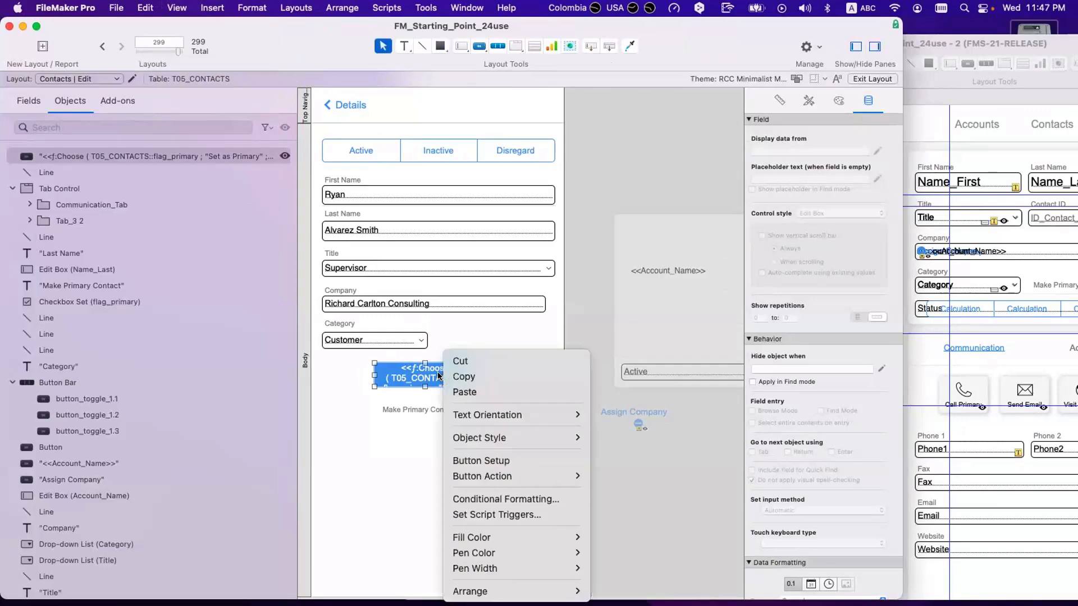
pyautogui.click(480, 499)
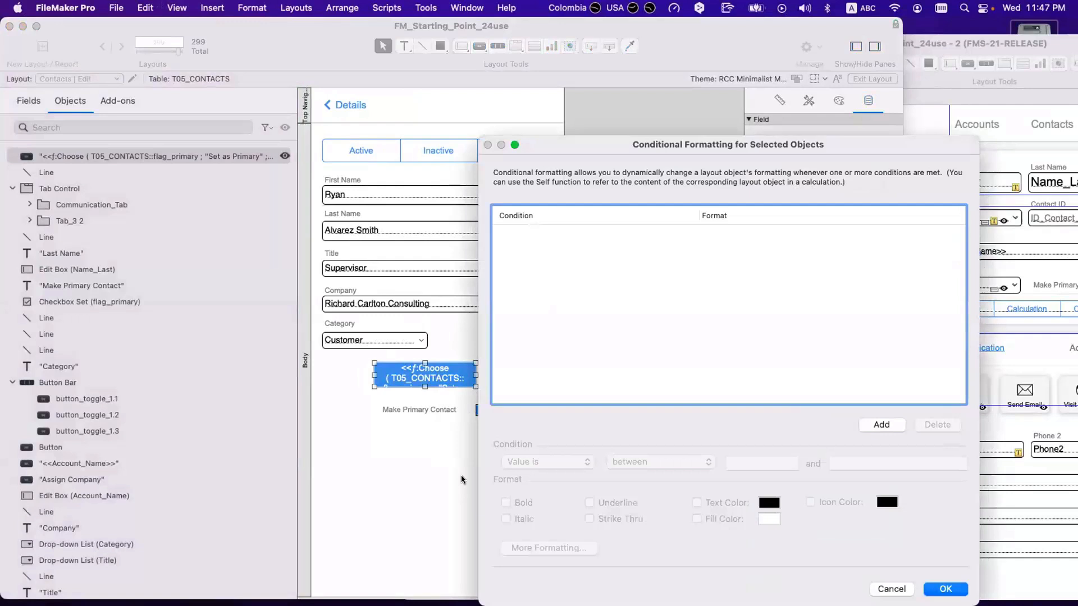
pyautogui.click(893, 426)
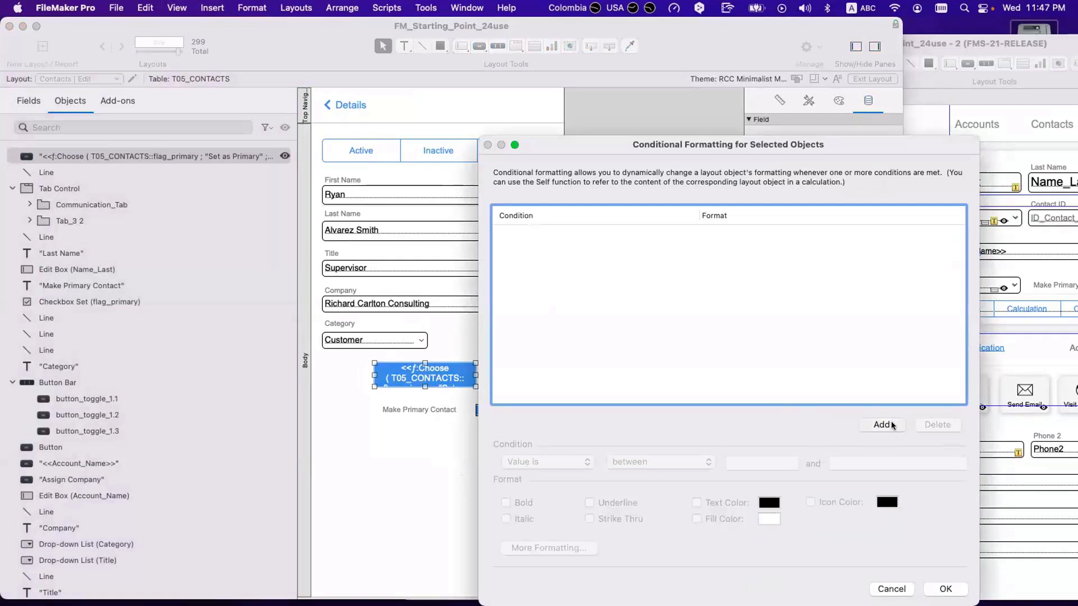
pyautogui.click(538, 462)
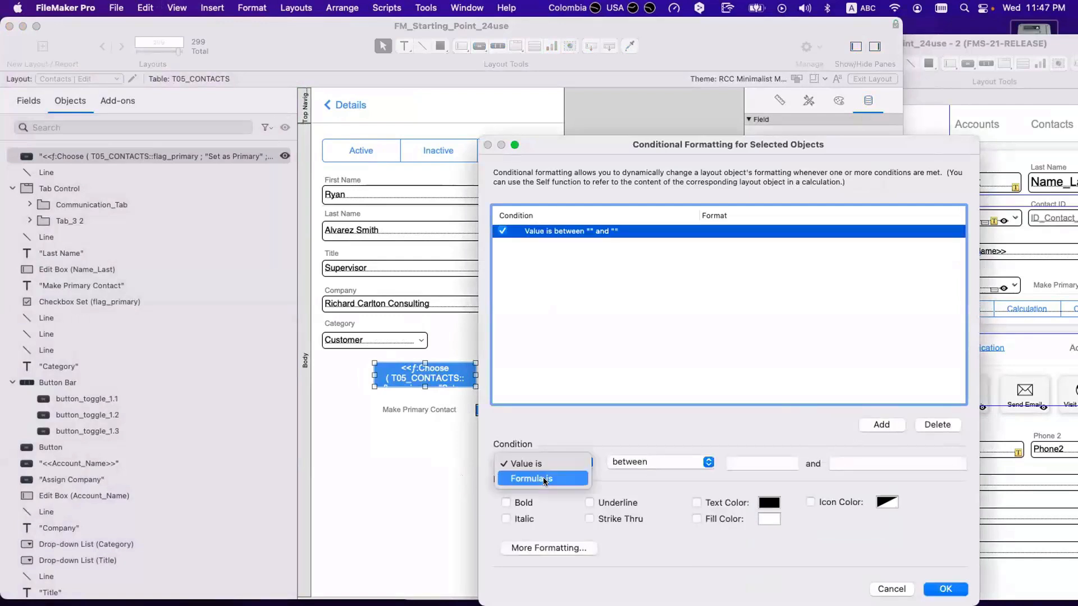
pyautogui.click(544, 479)
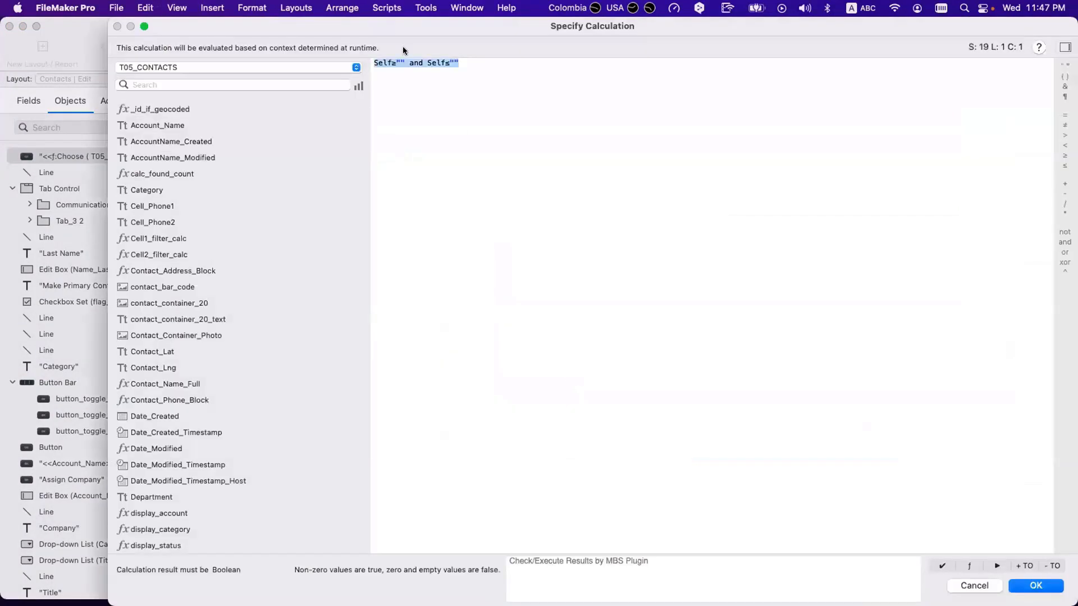
# - Set the conditional formatting formula to T05_CONTACTS::flag_primary
pyautogui.write('falg')
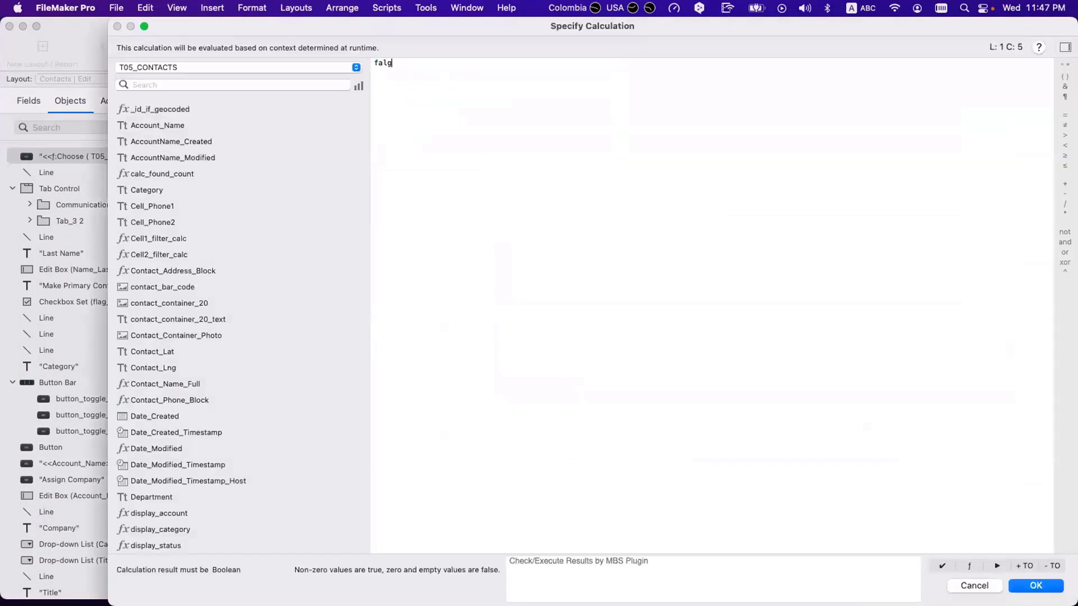
pyautogui.press('BackSpace')
pyautogui.press('BackSpace')
pyautogui.press('BackSpace')
pyautogui.write('la')
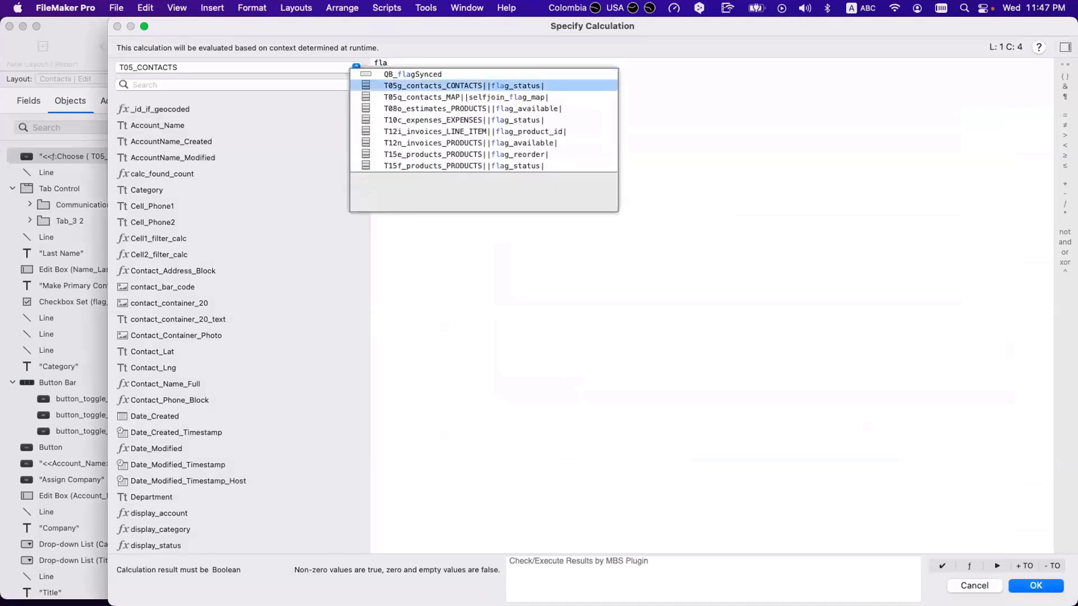
pyautogui.write('g_pr')
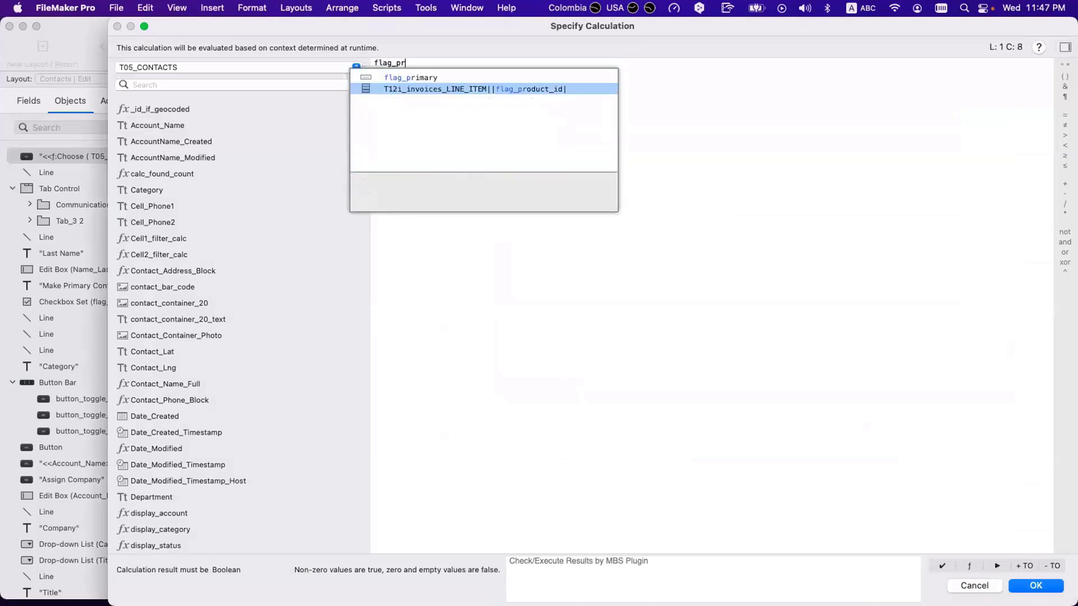
pyautogui.press('Up')
pyautogui.press('Return')
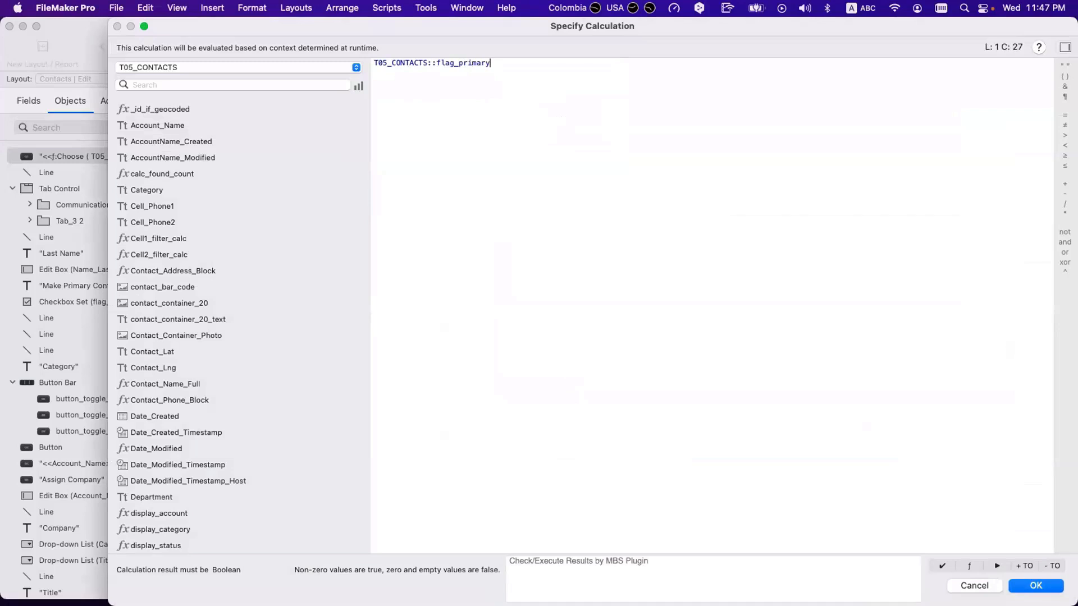
pyautogui.press('Return')
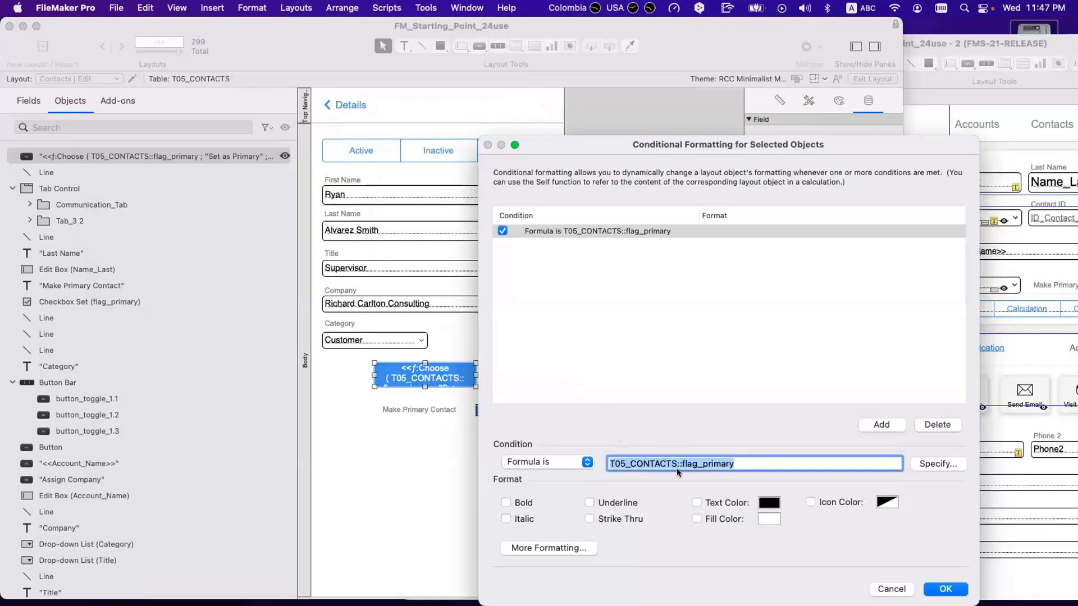
# - Give the flag_primary condition a green fill color and apply the conditional formatting
pyautogui.click(723, 519)
pyautogui.click(772, 522)
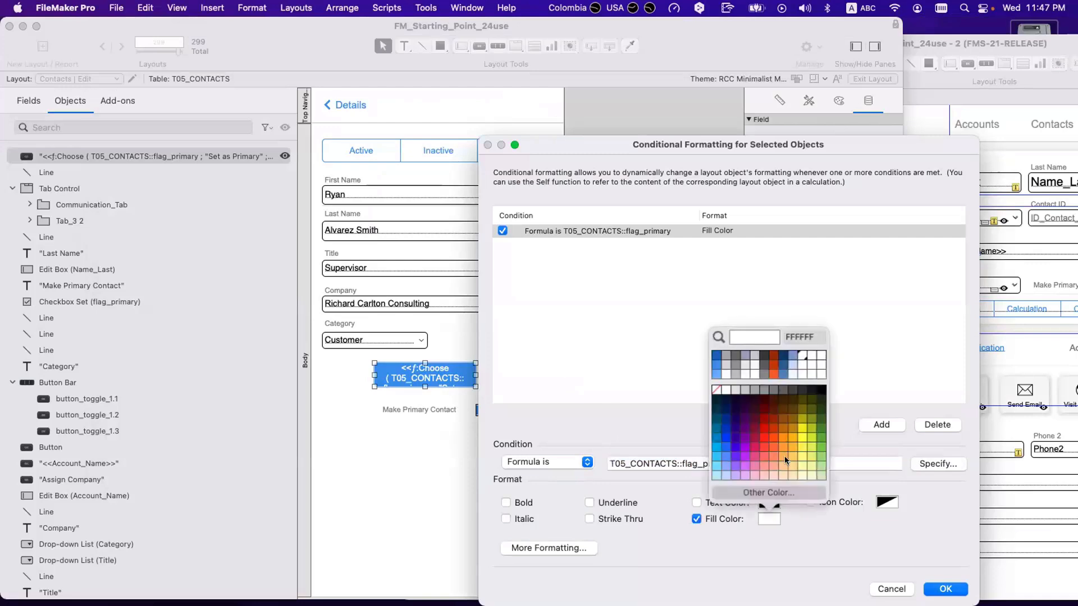
pyautogui.click(822, 437)
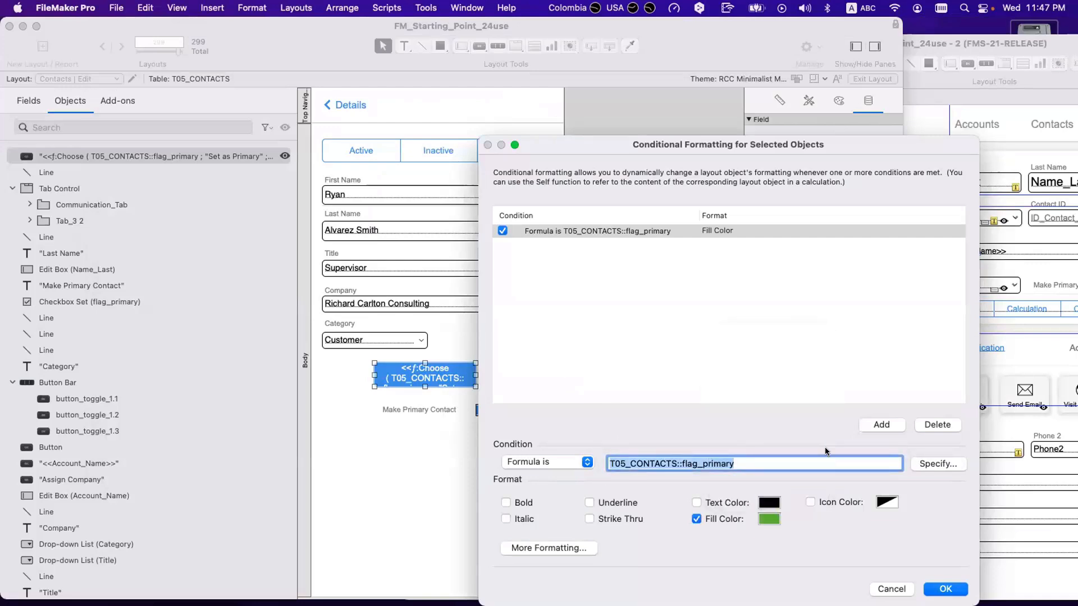
pyautogui.click(947, 589)
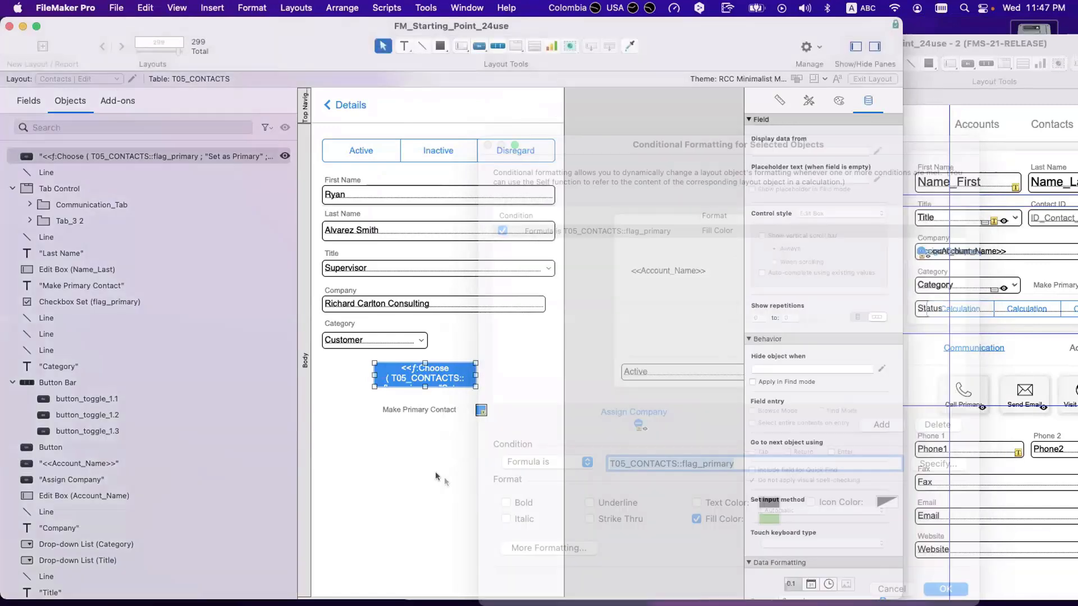
# - Test the button's conditional fill in Browse mode by setting the contact as primary, then return to Layout mode
pyautogui.press('super+b')
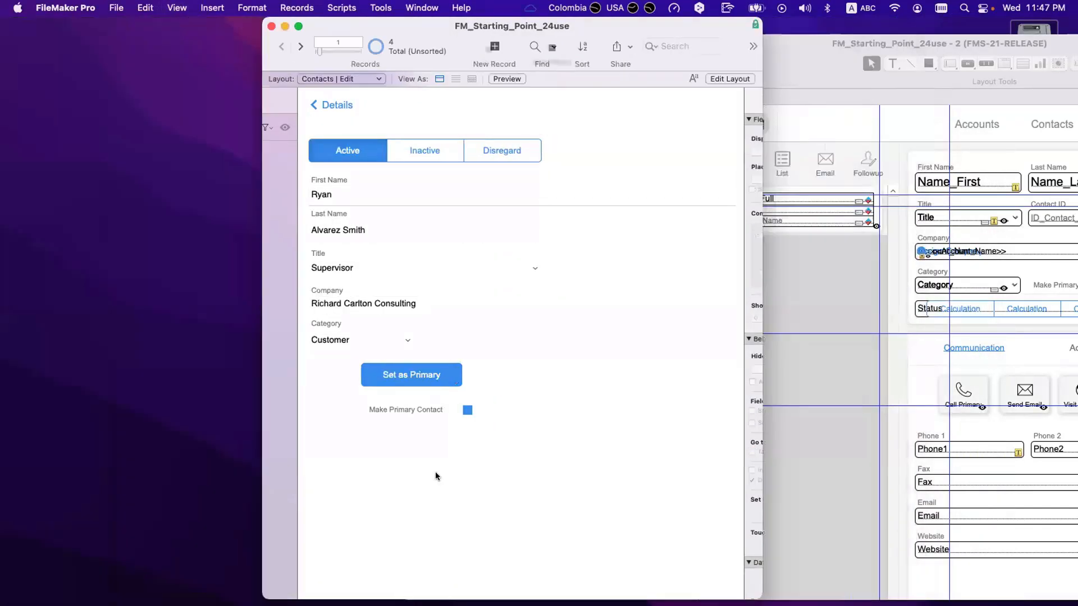
pyautogui.click(441, 380)
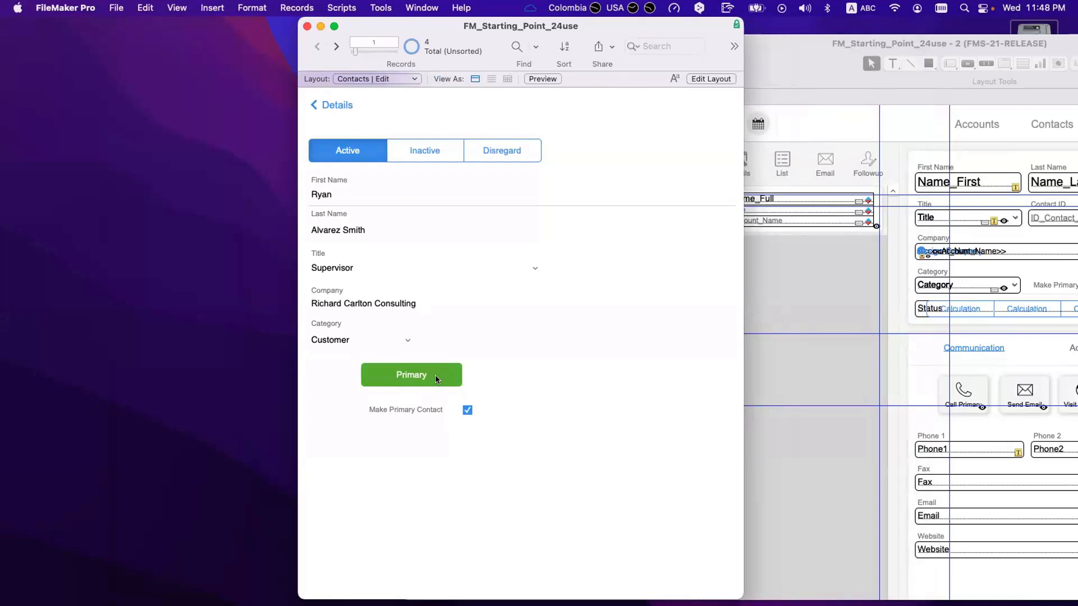
pyautogui.press('super+l')
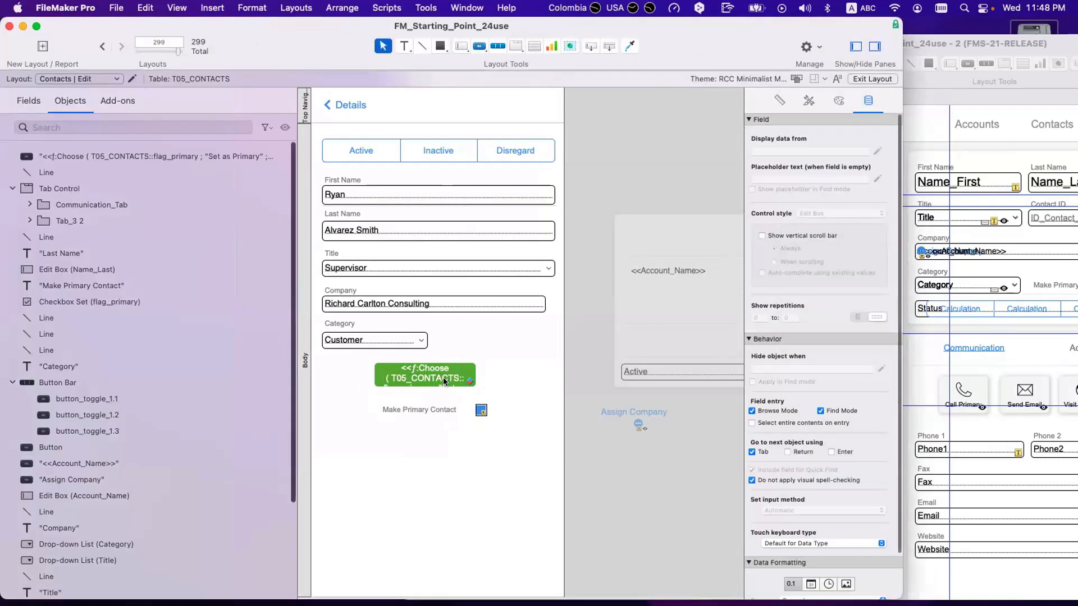
# - Add a check mark icon after the primary-contact button's calculated label and preview it in Browse mode
pyautogui.click(444, 381)
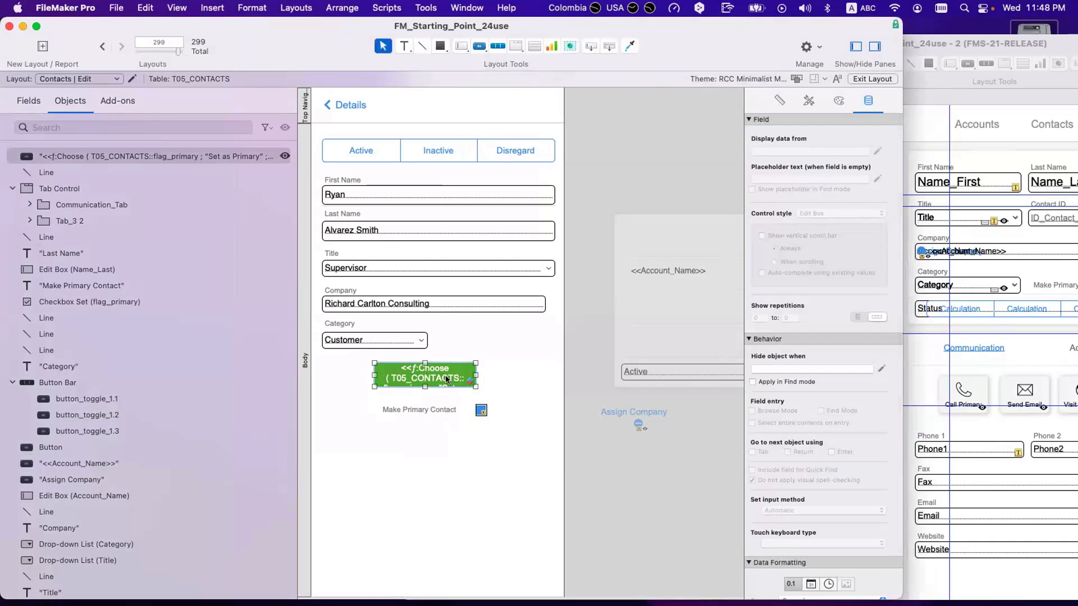
pyautogui.doubleClick(438, 378)
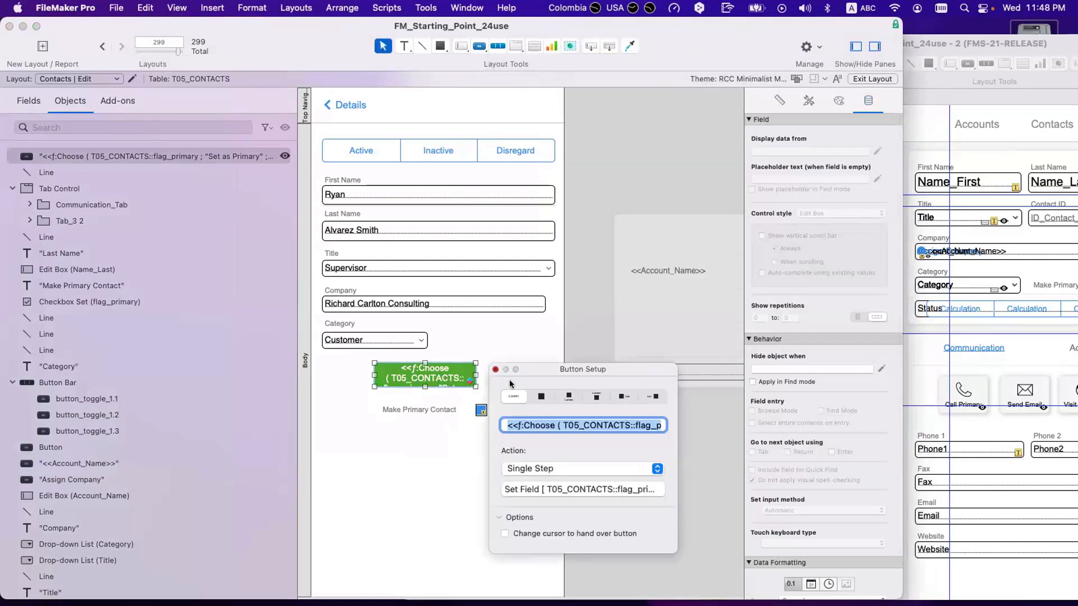
pyautogui.click(498, 371)
pyautogui.click(838, 101)
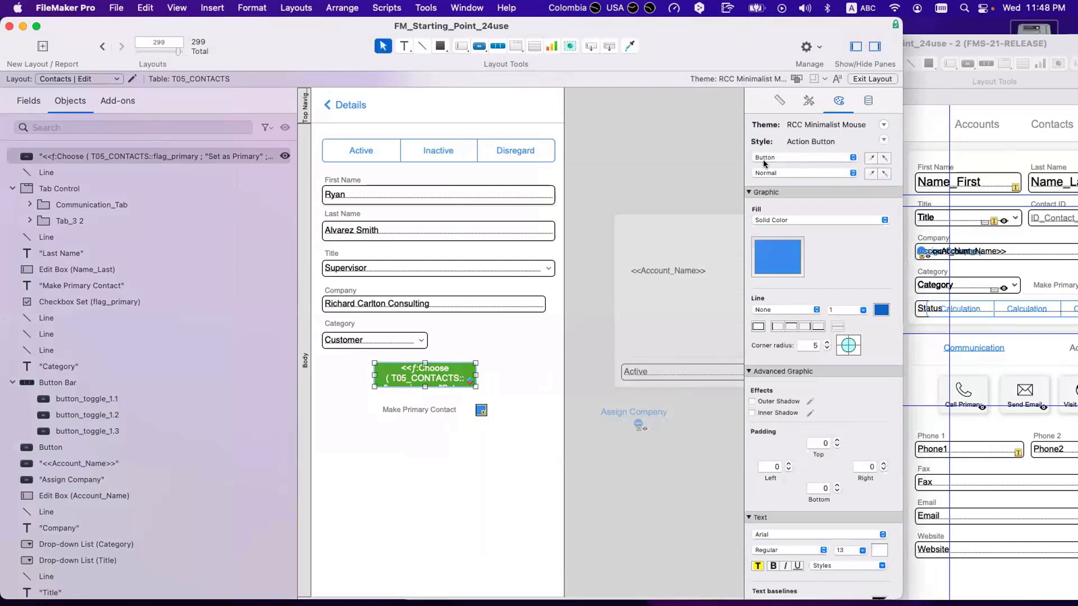
pyautogui.doubleClick(411, 373)
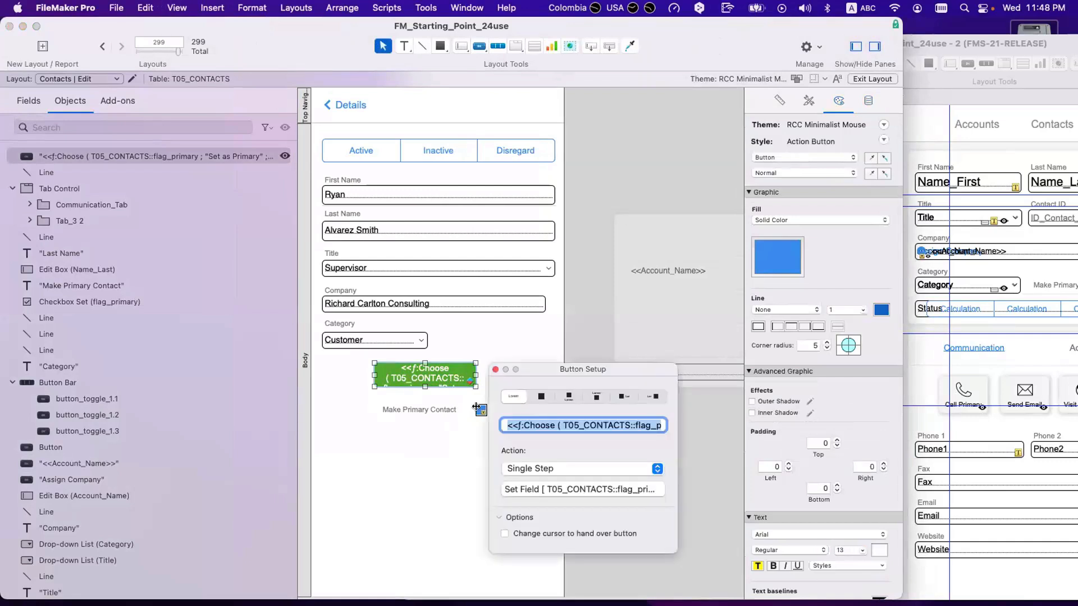
pyautogui.click(647, 398)
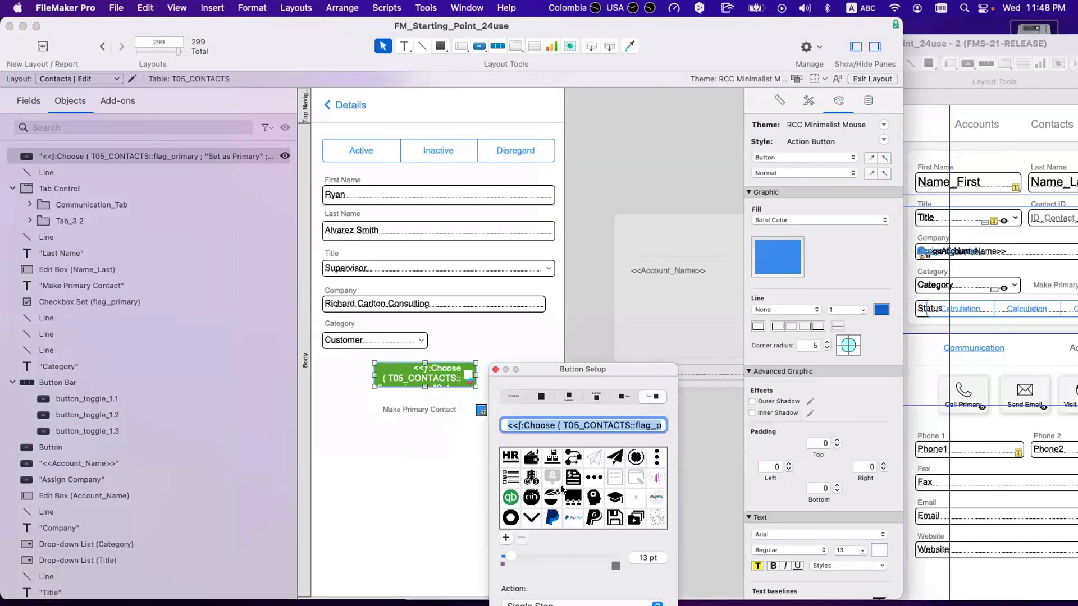
pyautogui.scroll(-3, 564, 491)
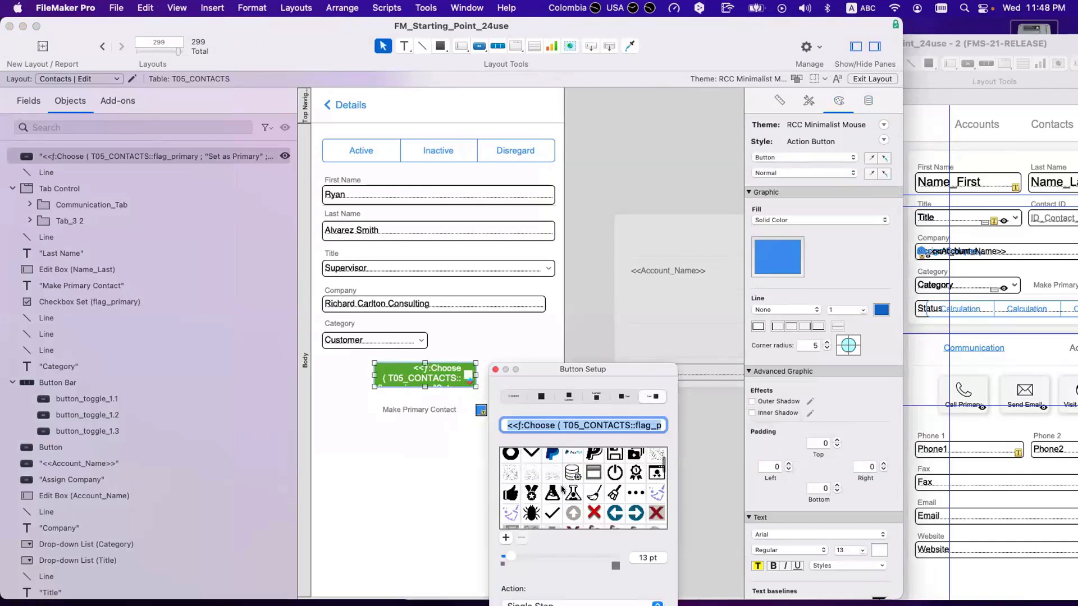
pyautogui.click(553, 514)
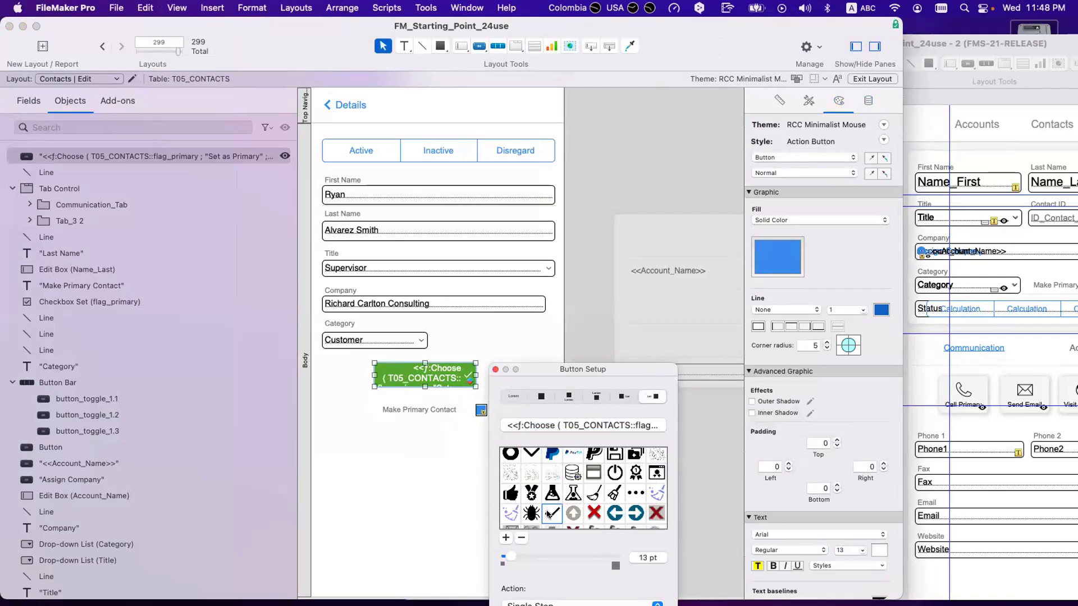
pyautogui.click(494, 370)
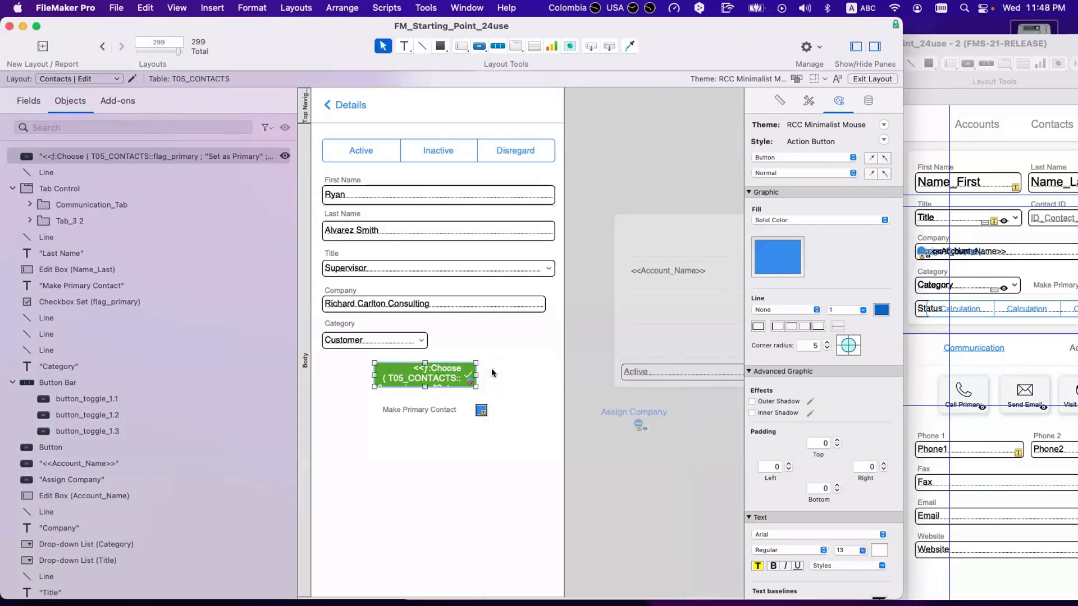
pyautogui.click(458, 384)
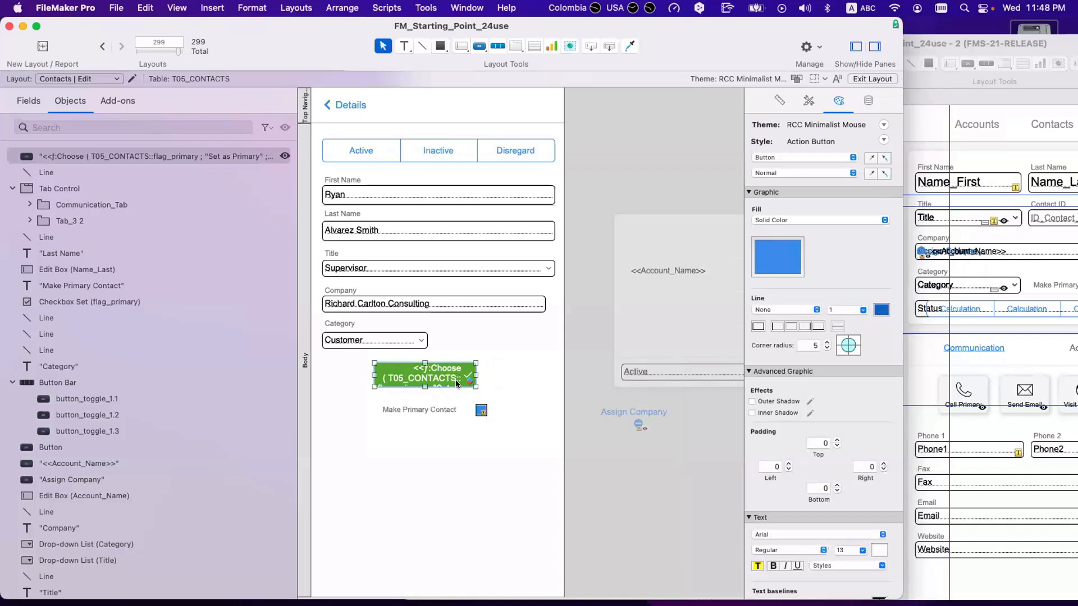
pyautogui.press('super+b')
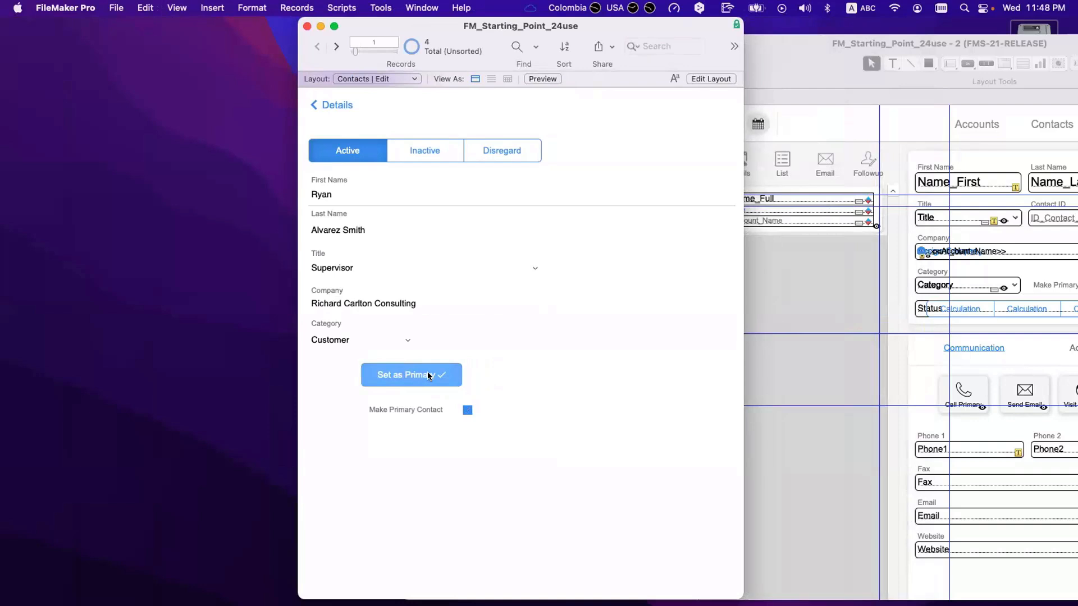
# - Toggle the primary-contact button in Browse mode to check its icon in both states, then return to Layout mode
pyautogui.click(436, 378)
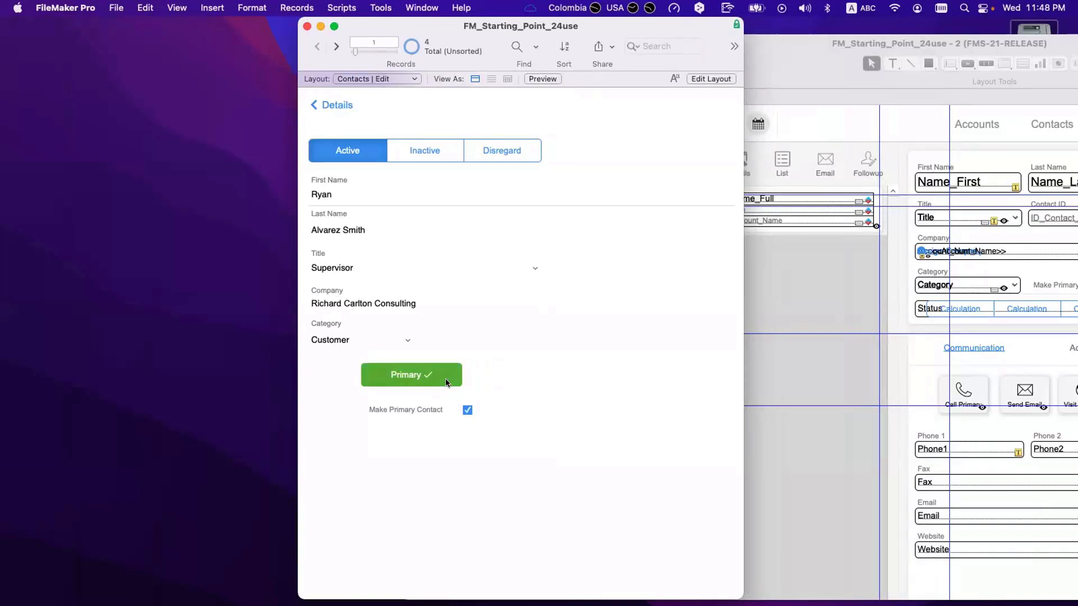
pyautogui.click(446, 383)
pyautogui.press('super+l')
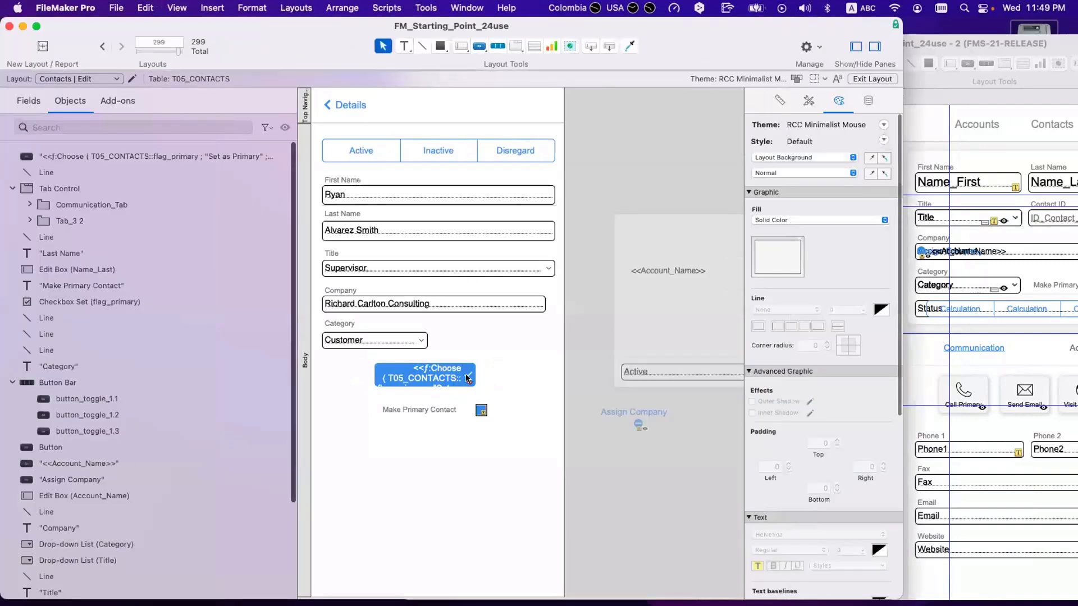
# - Make the normal-state icon of the primary-contact button transparent
pyautogui.click(467, 379)
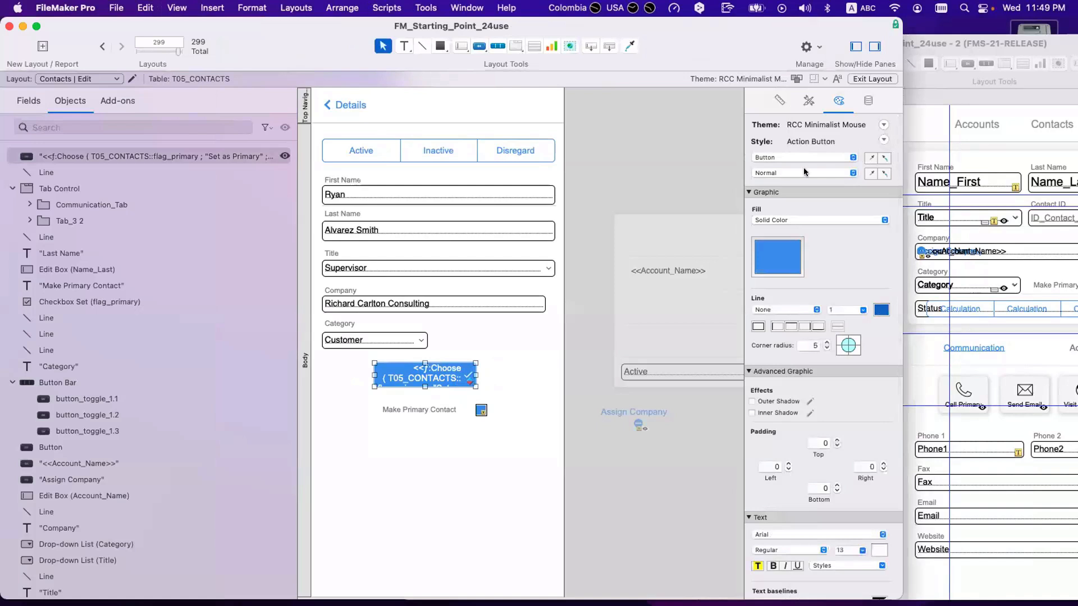
pyautogui.click(826, 159)
pyautogui.click(827, 166)
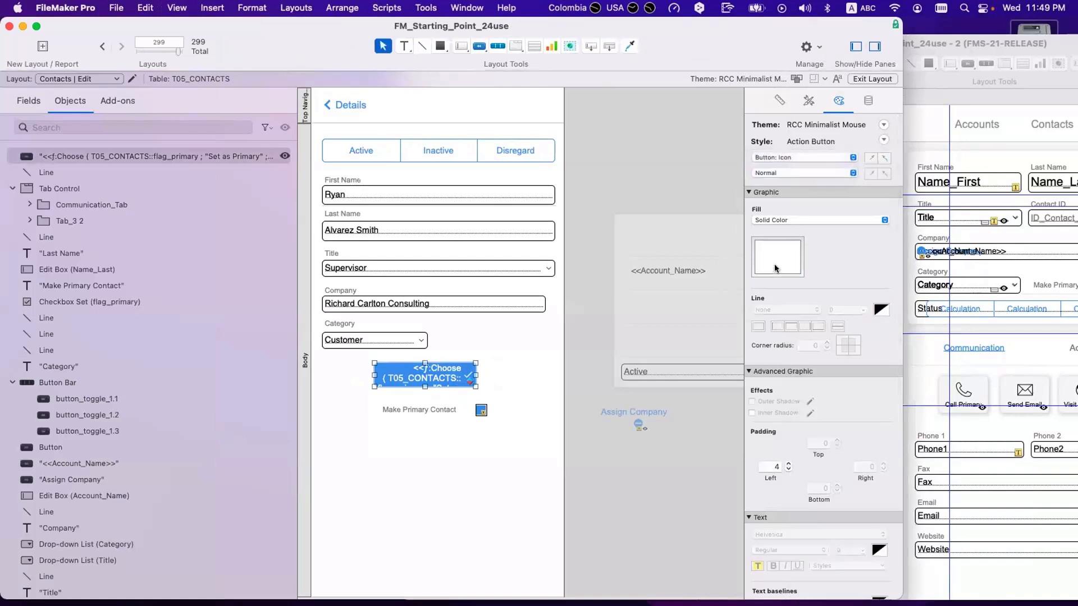
pyautogui.click(778, 257)
pyautogui.click(725, 349)
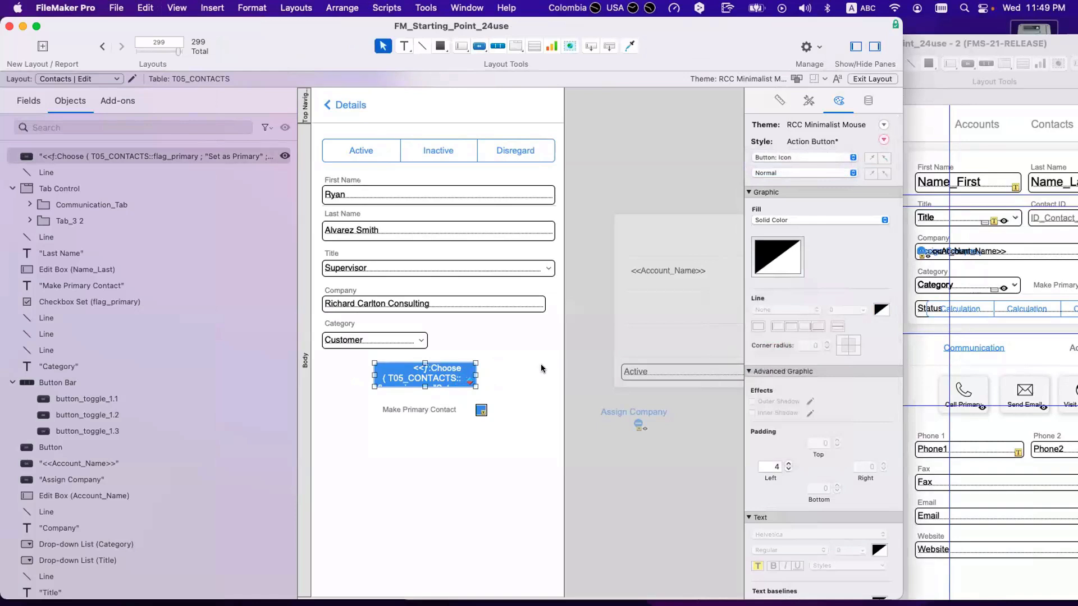
pyautogui.click(541, 364)
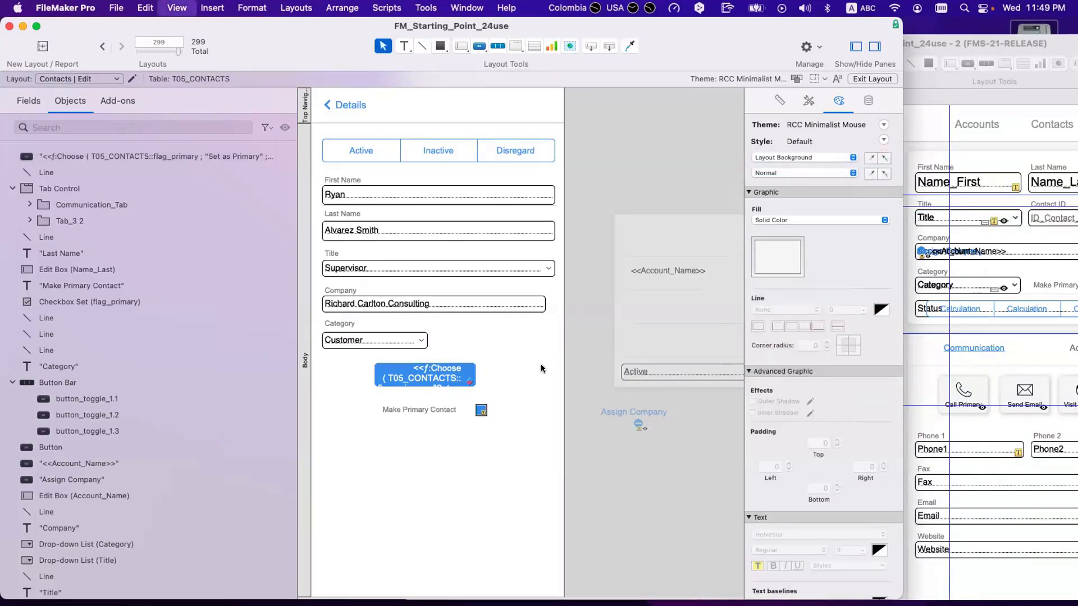
# - Test the transparent icon in Browse mode by setting the contact as primary, then return to Layout mode
pyautogui.press('super+b')
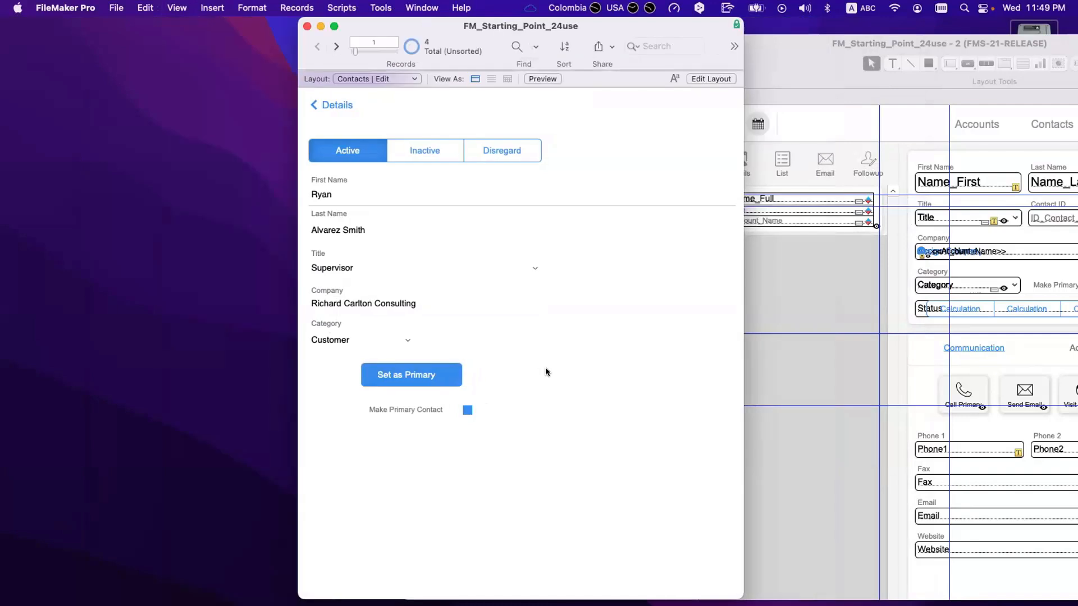
pyautogui.click(439, 382)
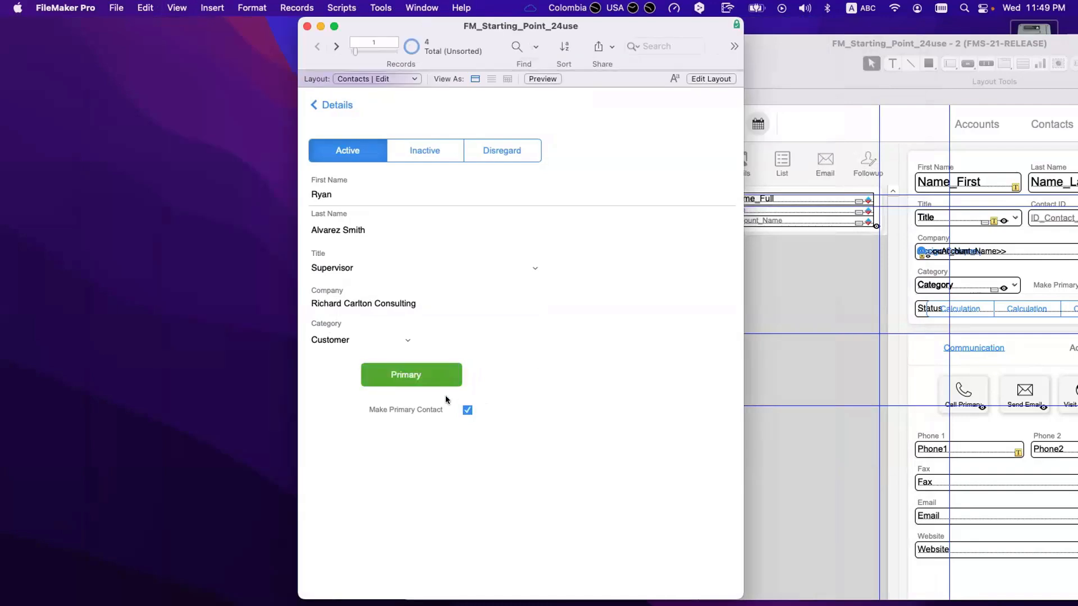
pyautogui.press('super+l')
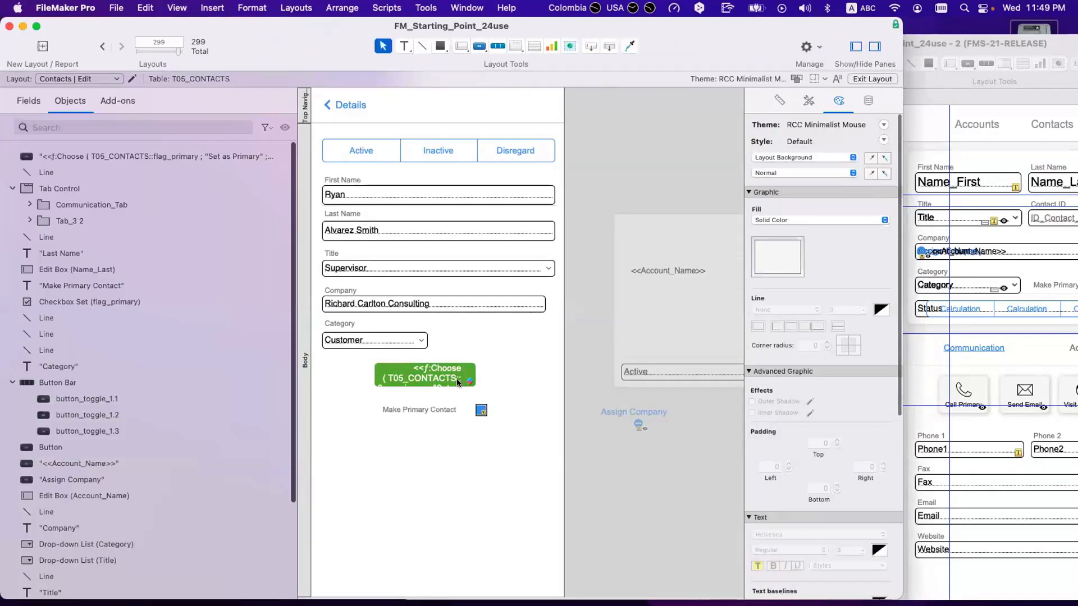
# - Add a white icon color to the button's flag_primary conditional format and preview the layout in Browse mode
pyautogui.rightClick(457, 382)
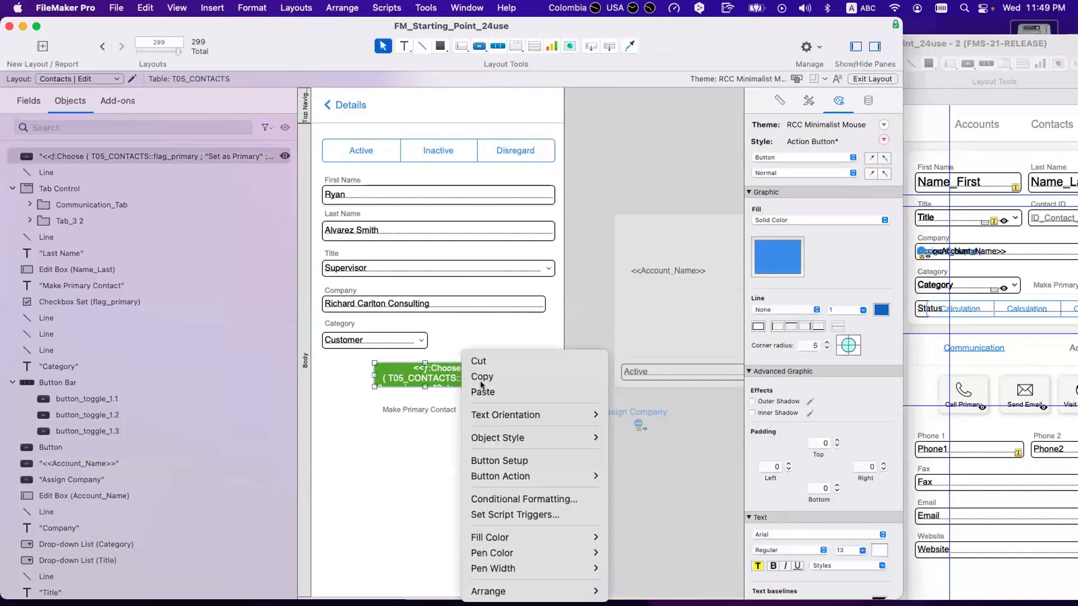
pyautogui.click(508, 499)
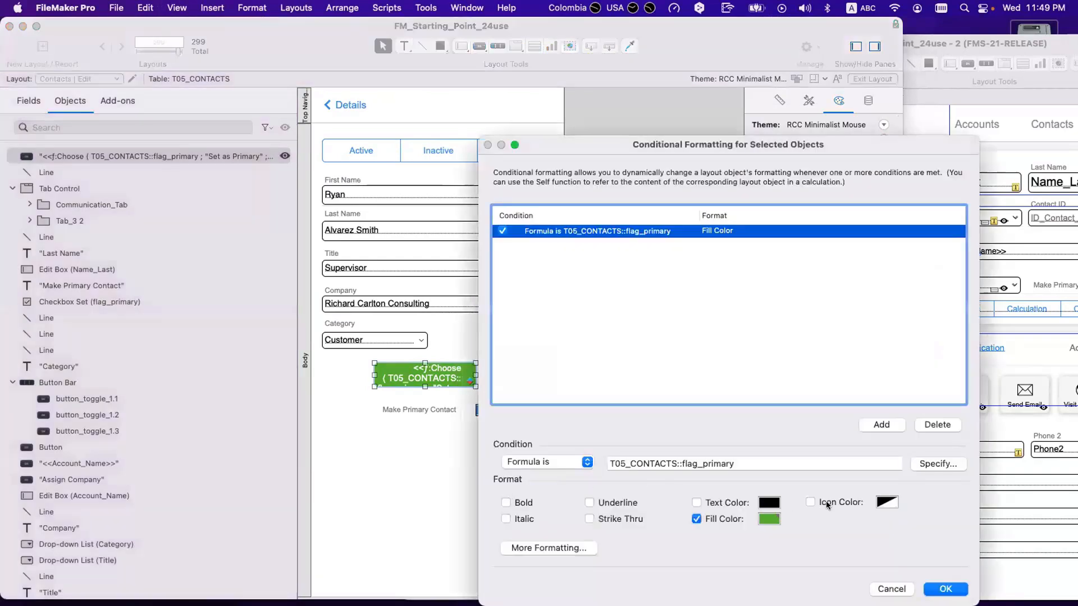
pyautogui.click(749, 462)
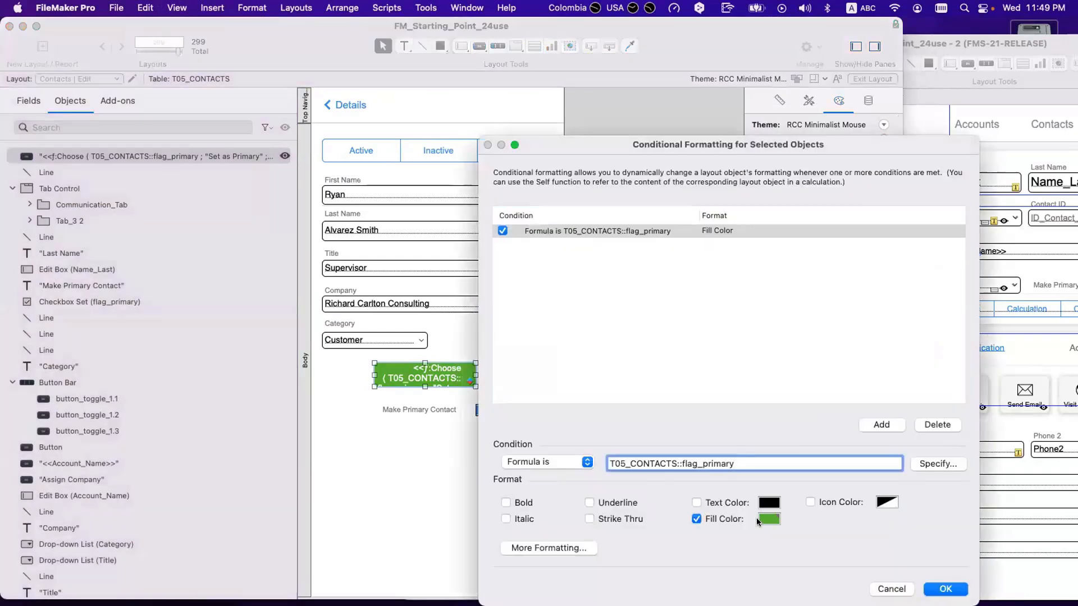
pyautogui.click(854, 500)
pyautogui.click(887, 502)
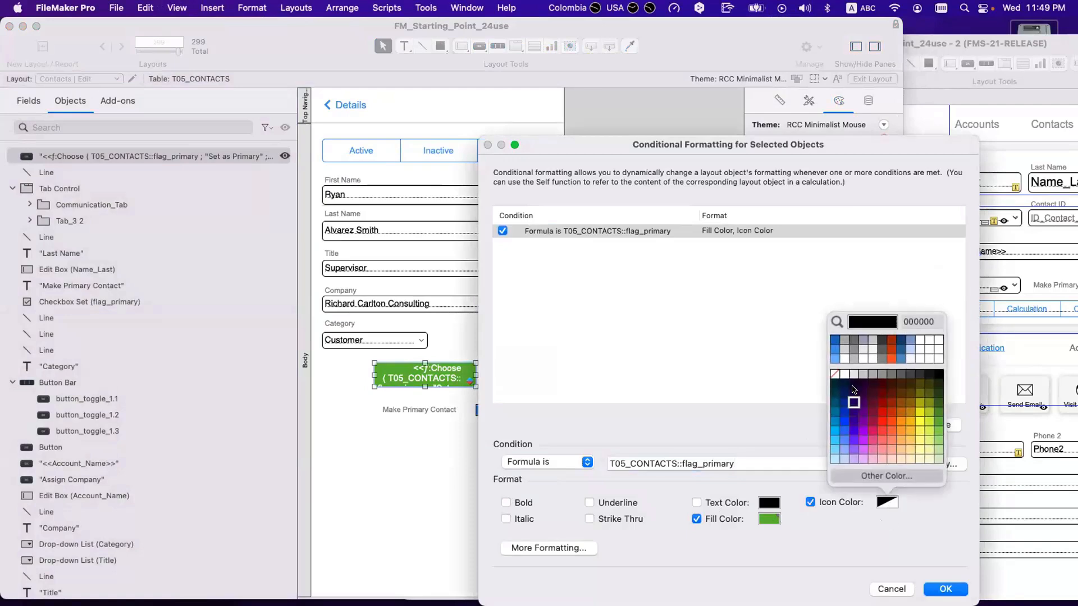
pyautogui.click(844, 374)
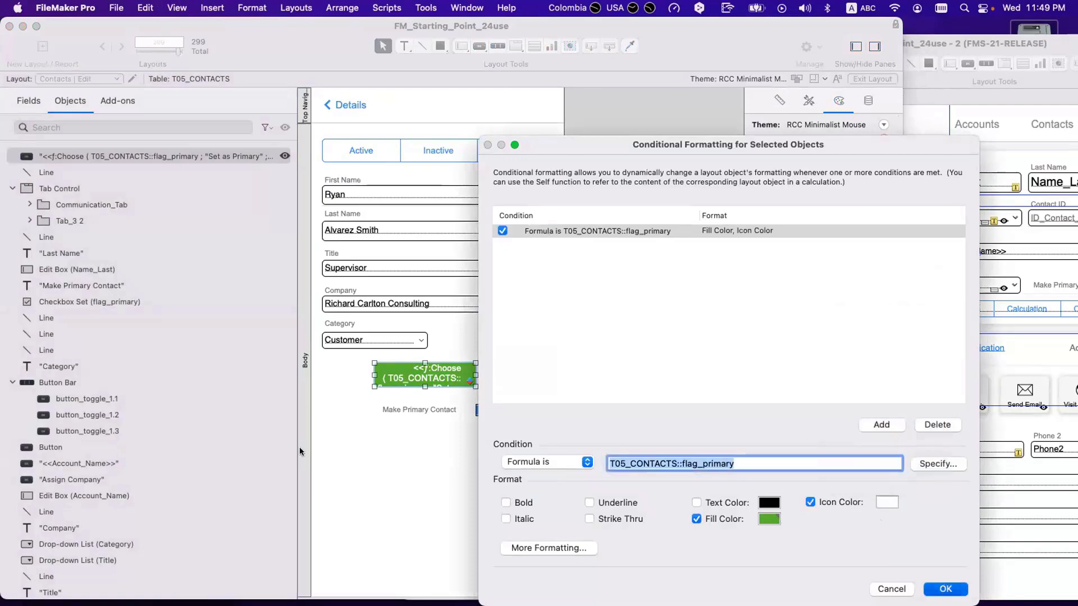
pyautogui.press('Return')
pyautogui.press('super+b')
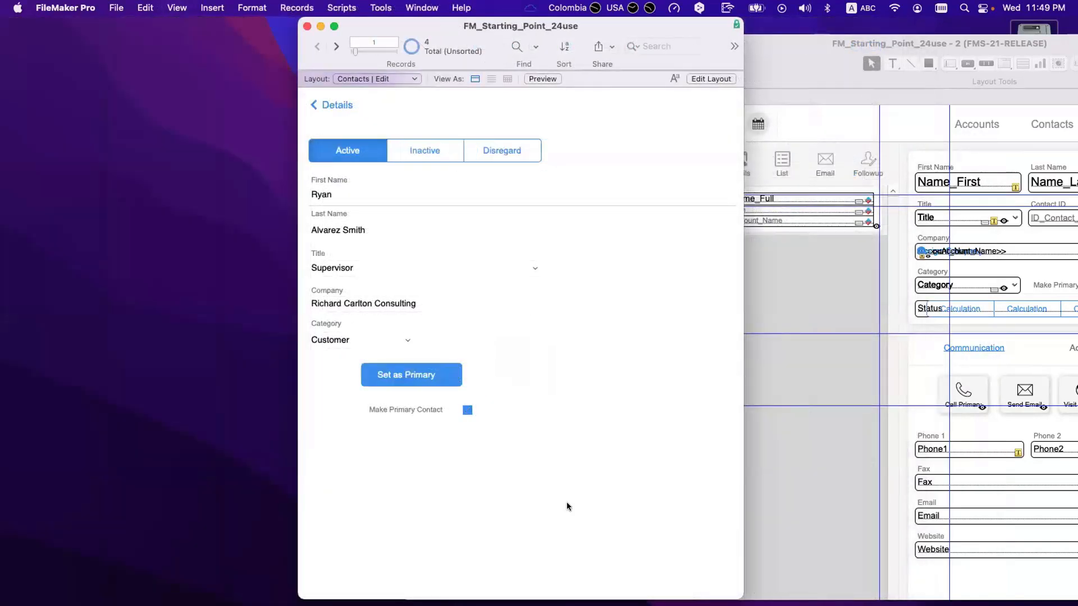
pyautogui.press('super+l')
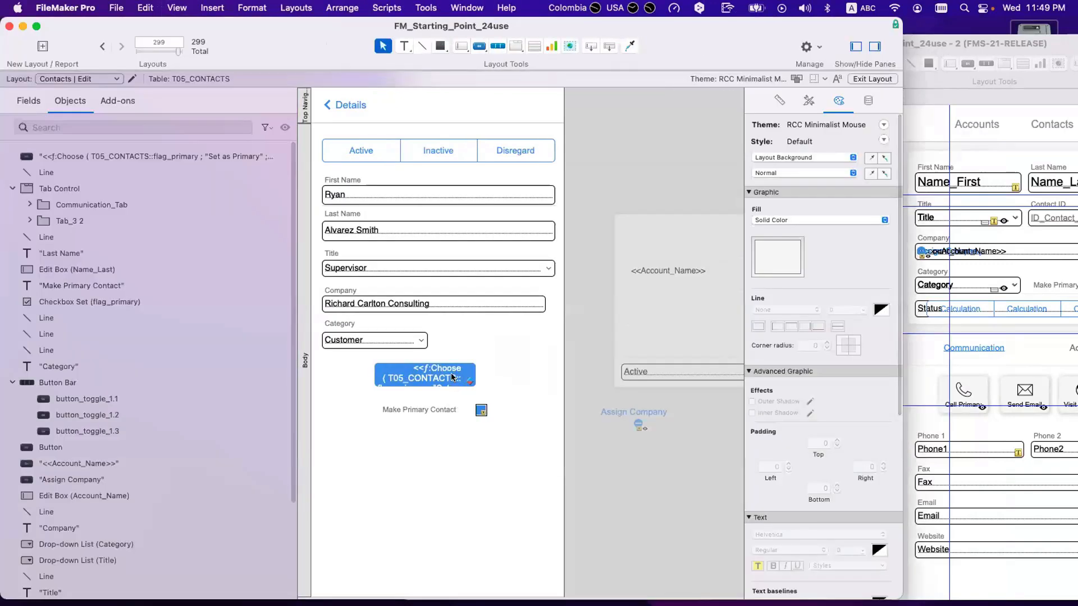
# - Pad "Set as Primary" with leading spaces in the button's label calculation and shrink the button back to its single-line height
pyautogui.click(452, 378)
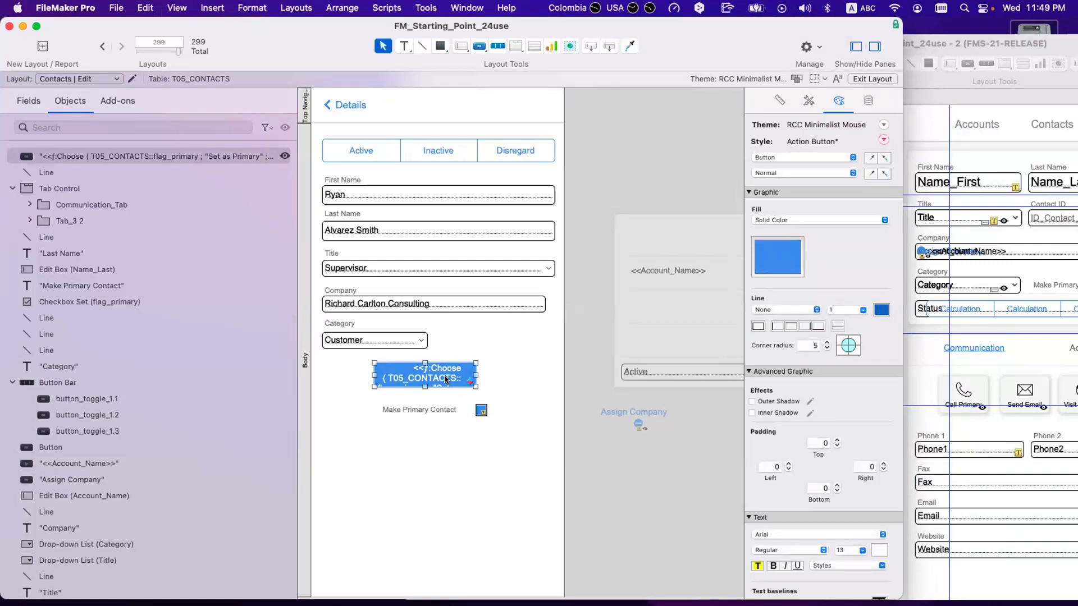
pyautogui.doubleClick(446, 380)
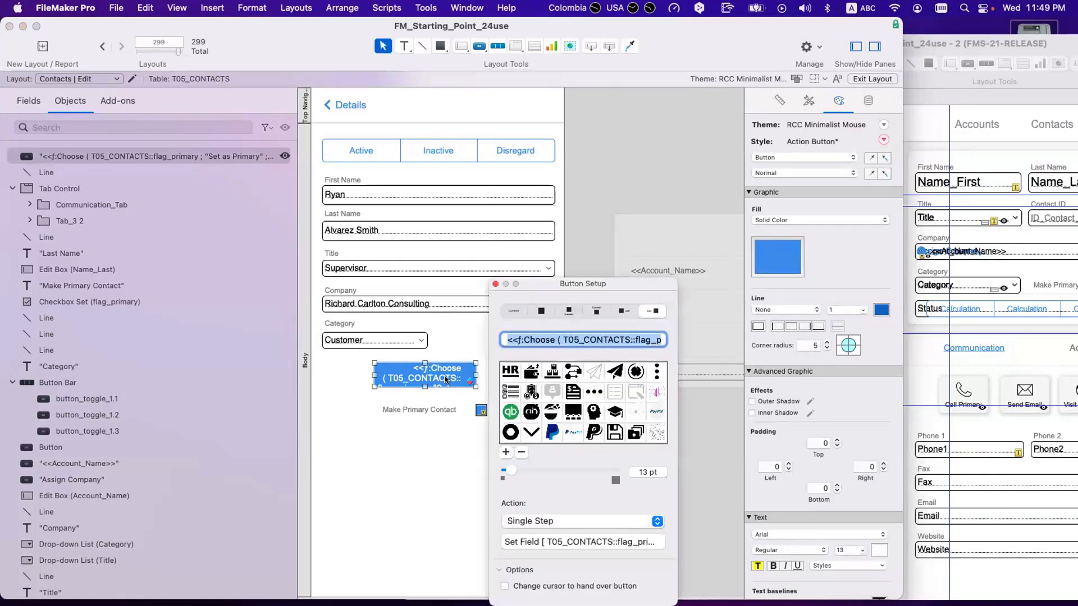
pyautogui.click(584, 344)
pyautogui.moveTo(584, 343); pyautogui.dragTo(674, 343)
pyautogui.click(578, 339)
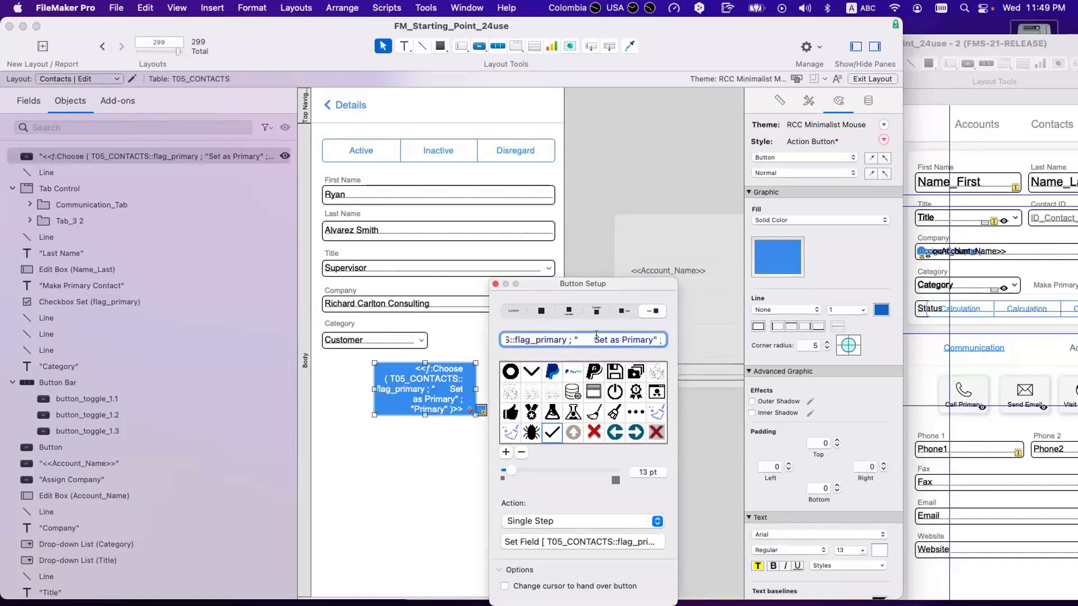
pyautogui.press('BackSpace')
pyautogui.press('BackSpace')
pyautogui.press('BackSpace')
pyautogui.press('BackSpace')
pyautogui.press('BackSpace')
pyautogui.press('BackSpace')
pyautogui.press('BackSpace')
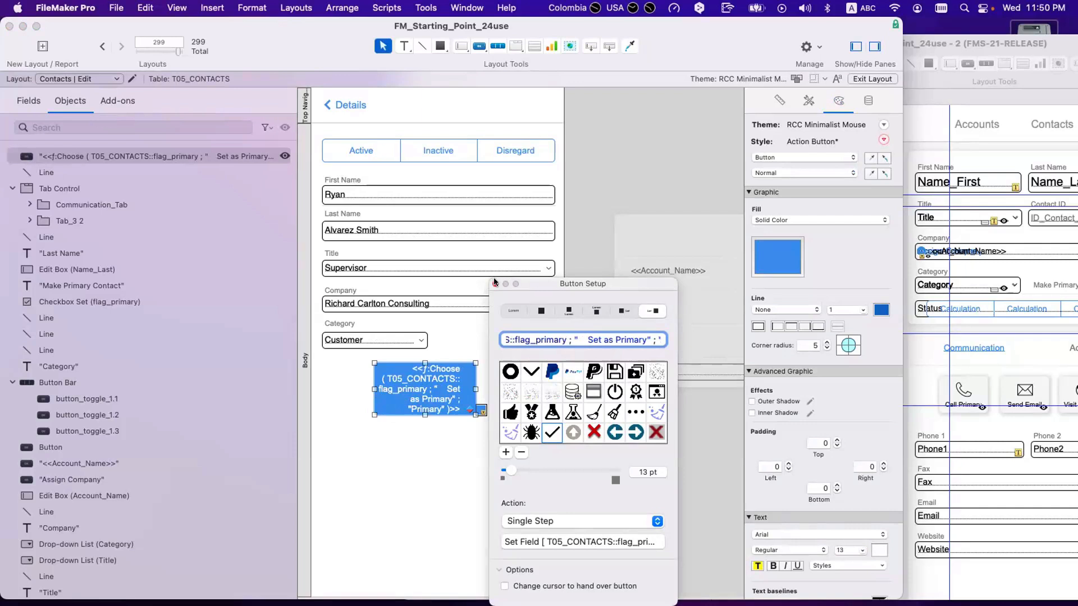
pyautogui.moveTo(425, 414); pyautogui.dragTo(426, 386)
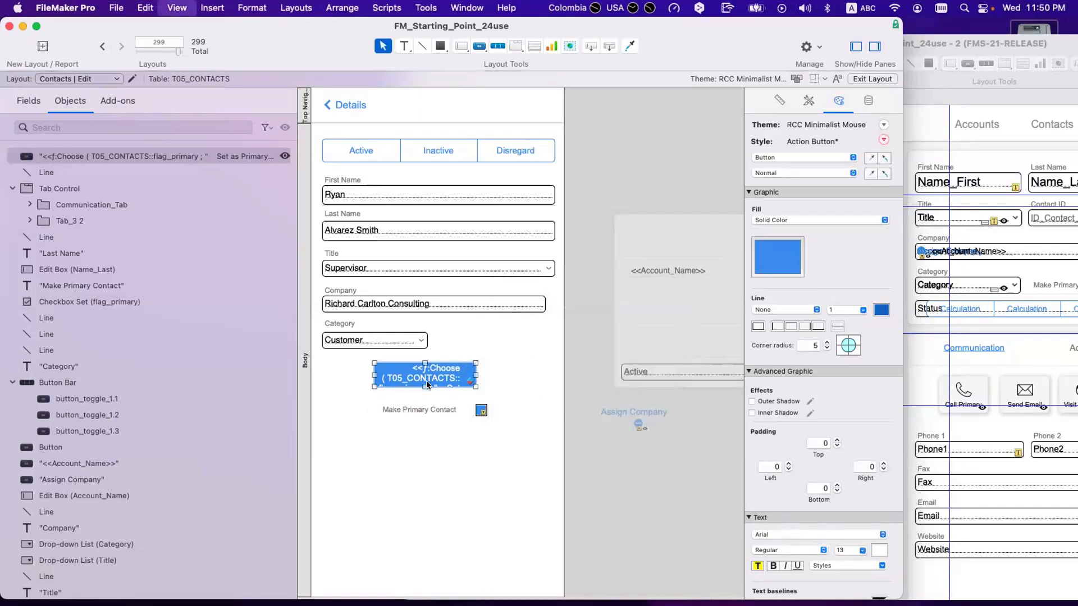
# - Toggle the primary flag on and off in Browse mode to check the label's centering, then return to Layout mode
pyautogui.press('super+b')
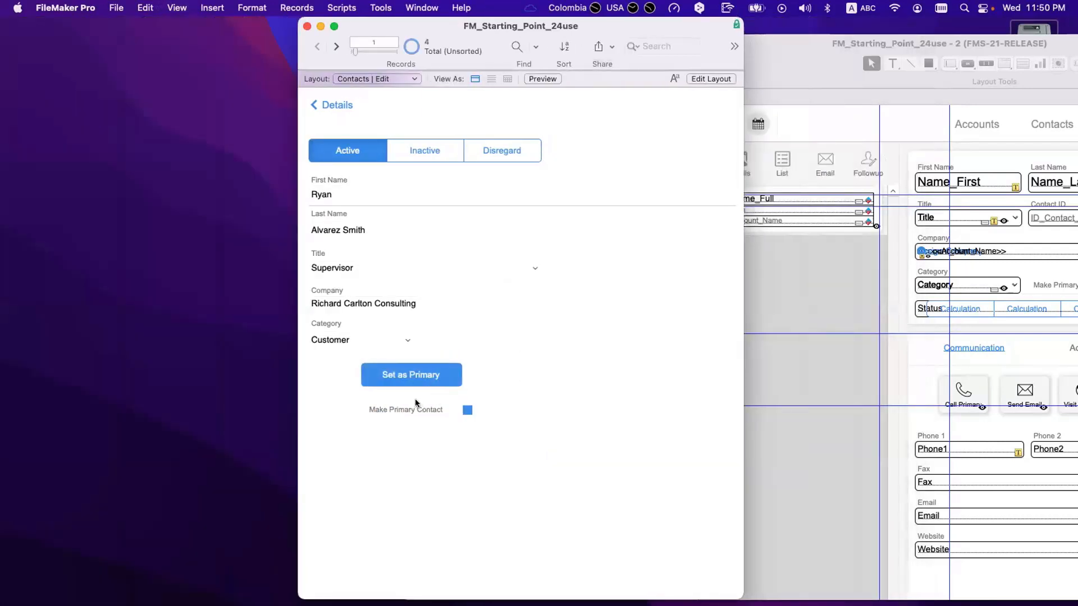
pyautogui.click(413, 379)
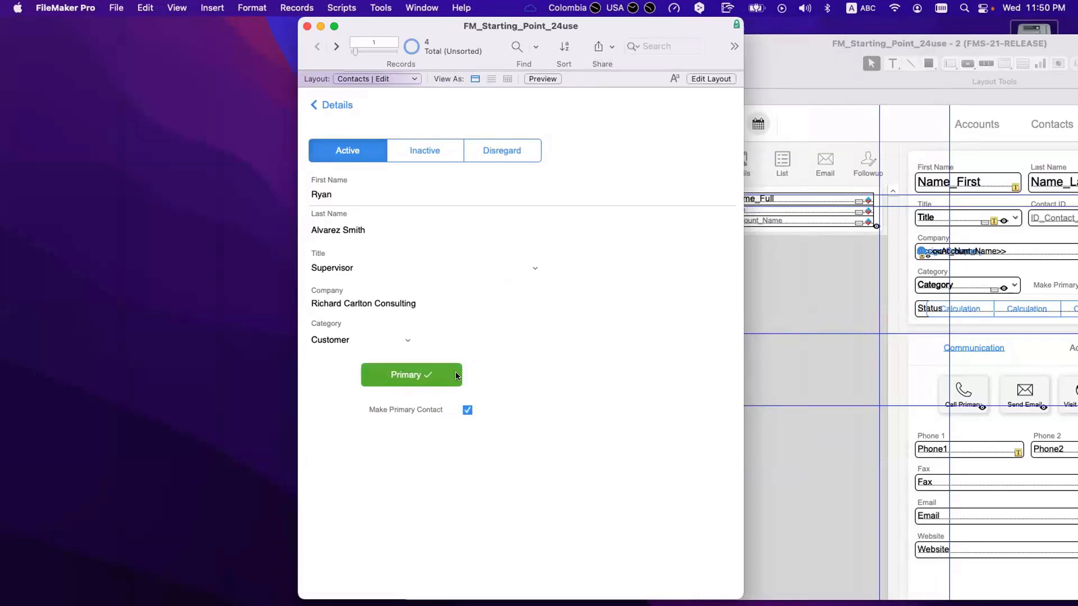
pyautogui.click(426, 383)
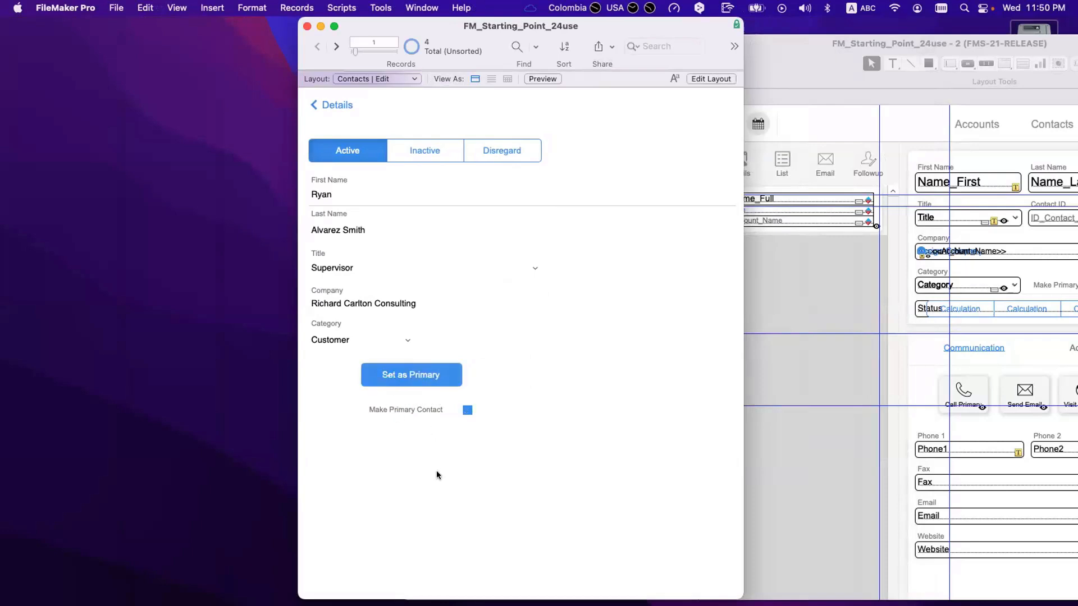
pyautogui.press('super+l')
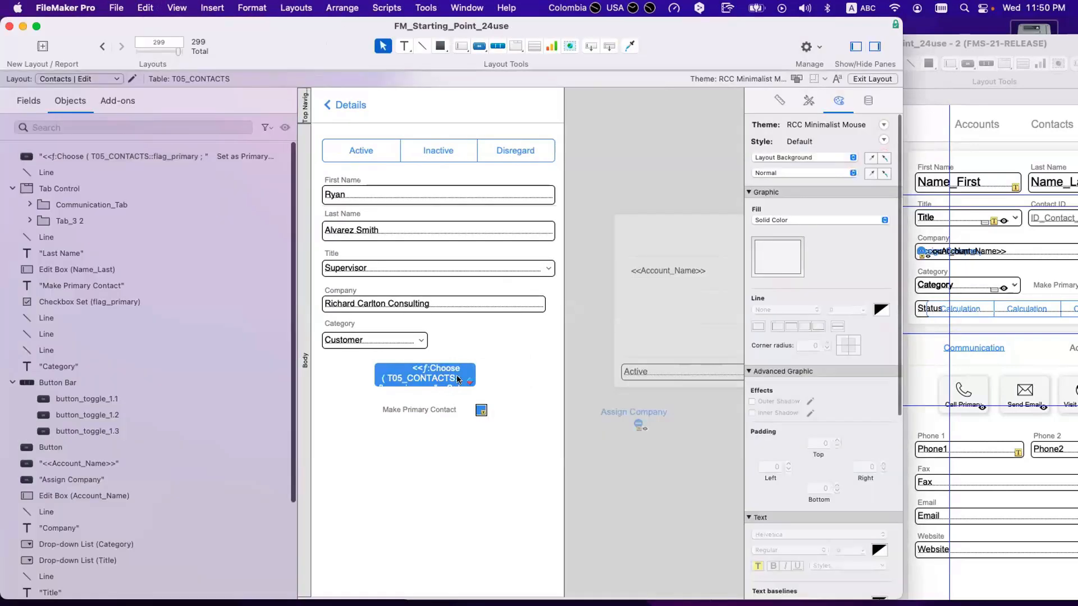
# - Add more leading space before "Set as Primary" in the button's label calculation and reduce the button's height again
pyautogui.rightClick(458, 379)
pyautogui.click(414, 372)
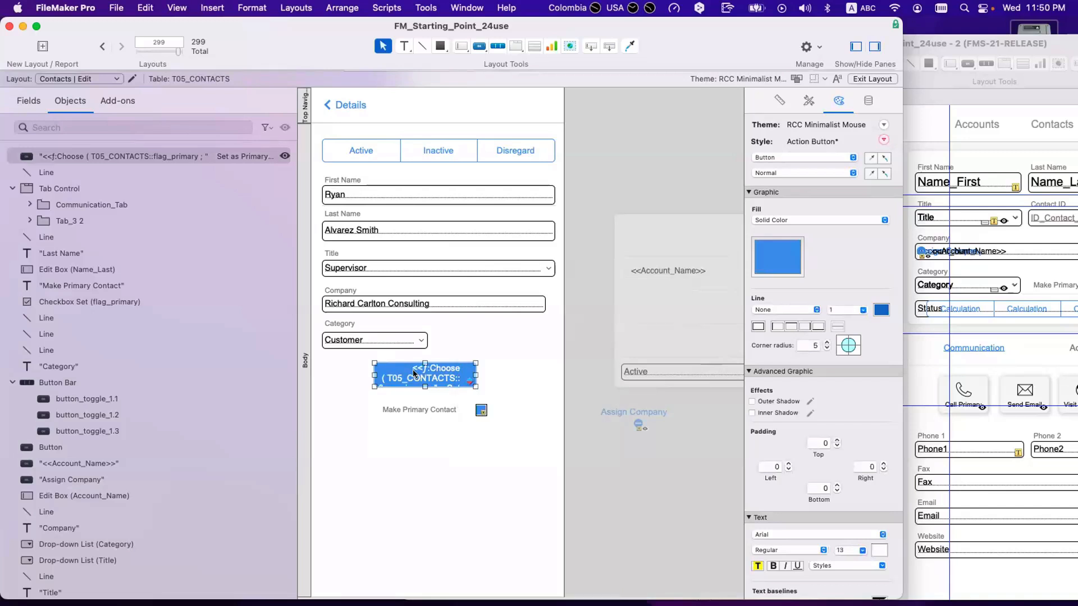
pyautogui.doubleClick(414, 372)
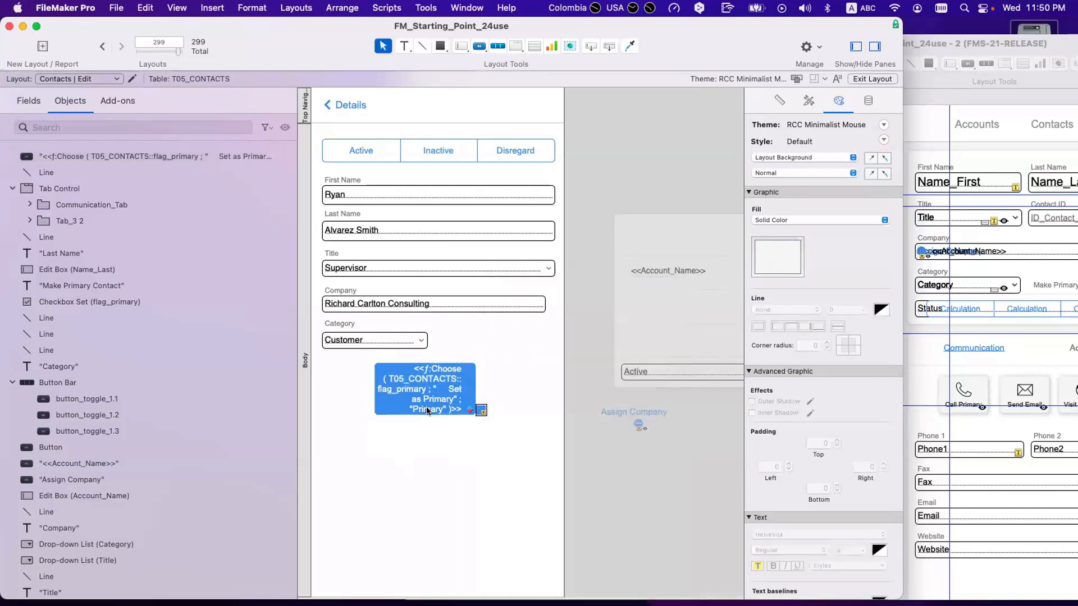
pyautogui.click(422, 411)
pyautogui.moveTo(423, 411); pyautogui.dragTo(427, 387)
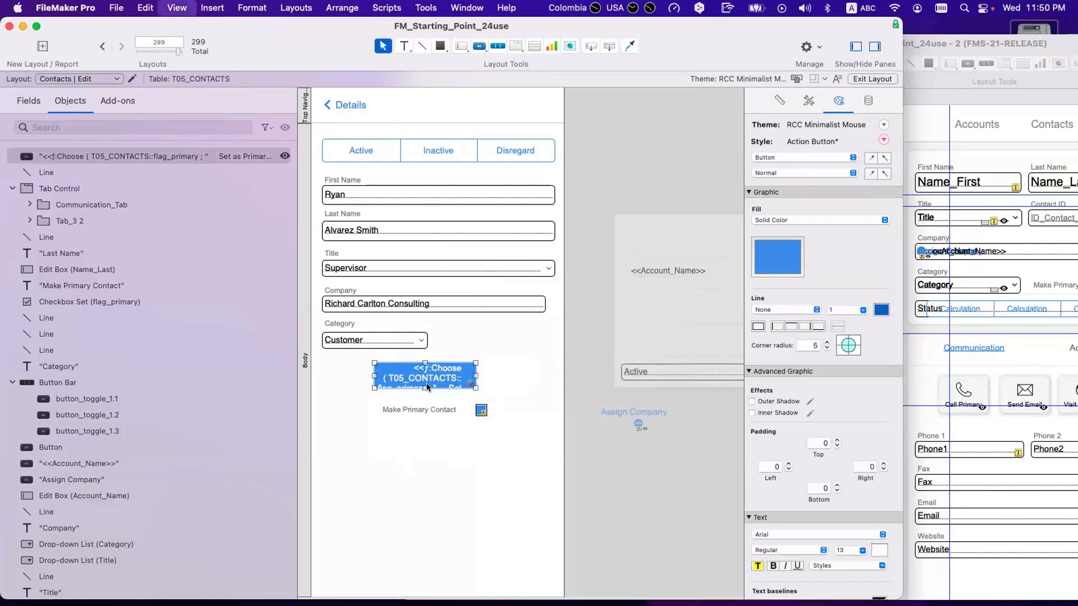
# - Recheck the label spacing and check mark in Browse mode by toggling the primary flag, then return to Layout mode
pyautogui.press('super+b')
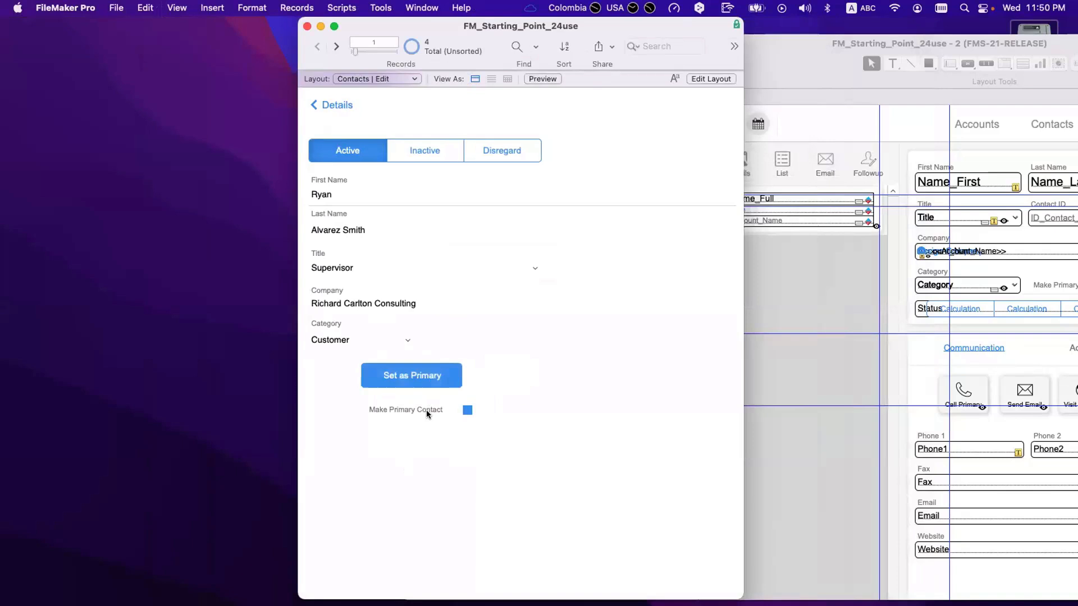
pyautogui.click(432, 410)
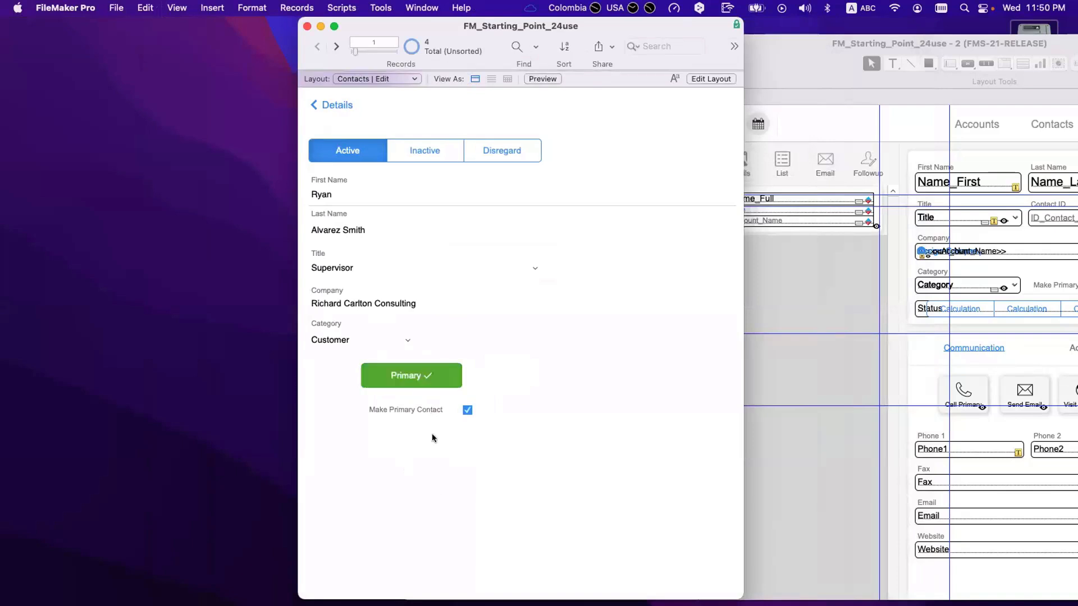
pyautogui.click(426, 375)
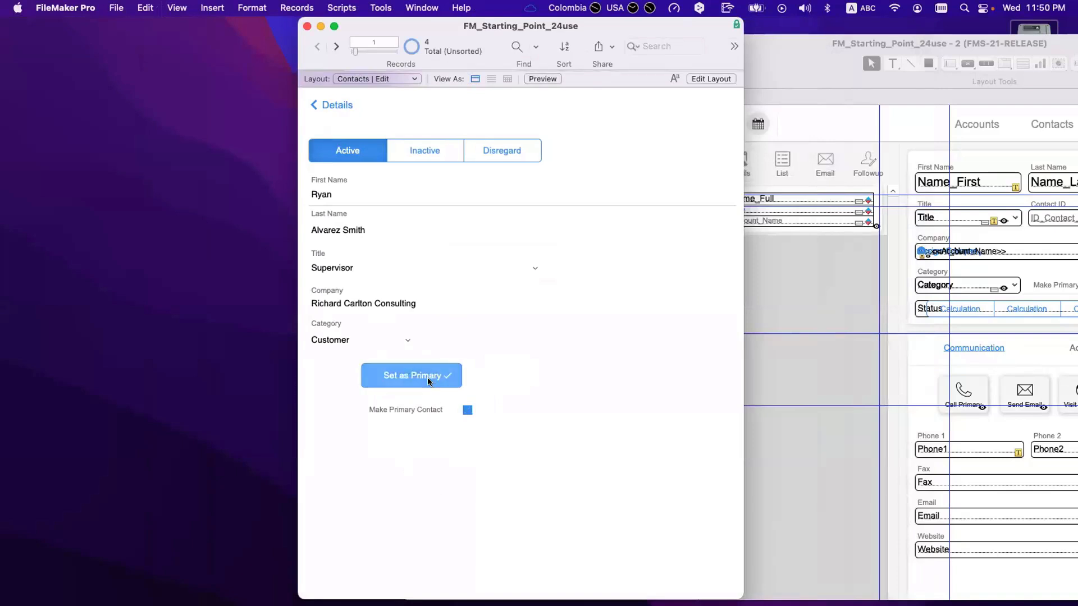
pyautogui.press('super+l')
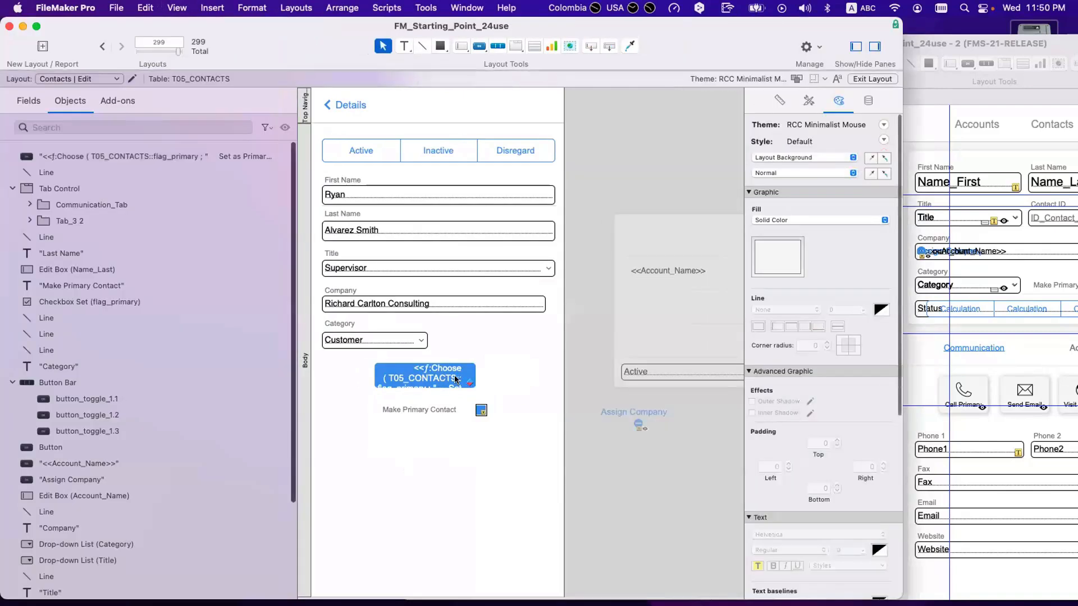
# - Paste the copied style onto the primary-contact button's Hover, Pressed and In Focus states
pyautogui.click(456, 380)
pyautogui.click(836, 175)
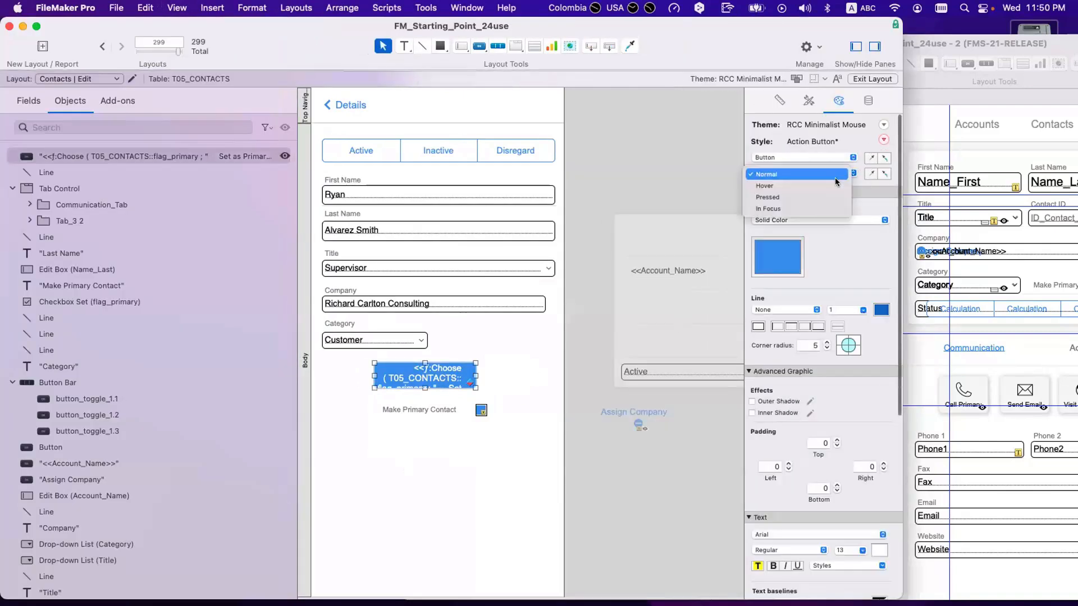
pyautogui.click(835, 186)
pyautogui.click(881, 174)
pyautogui.click(835, 174)
pyautogui.click(835, 186)
pyautogui.click(883, 174)
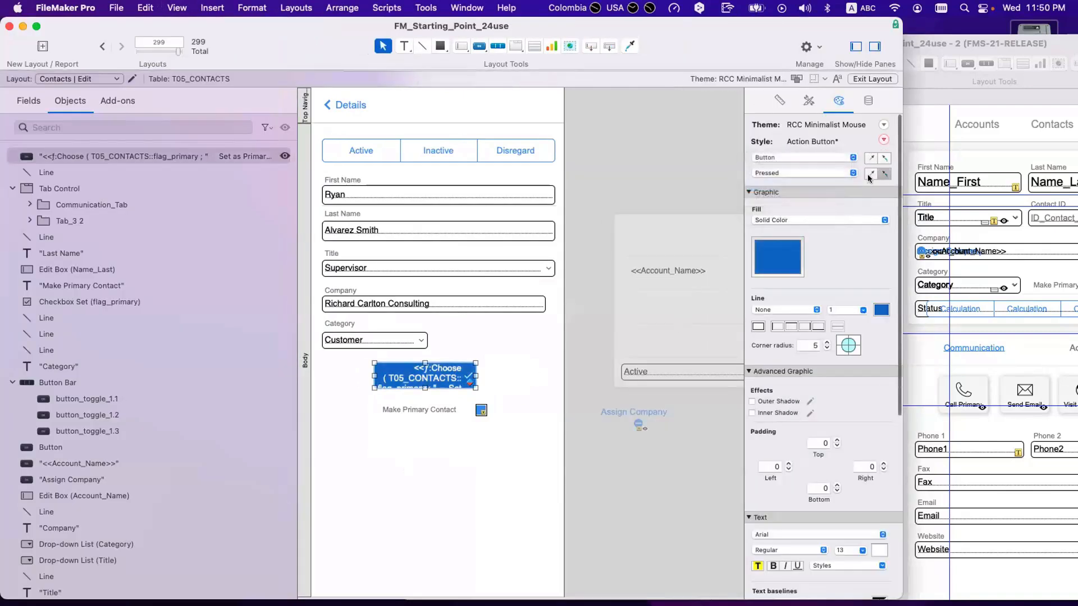
pyautogui.click(823, 174)
pyautogui.click(823, 186)
pyautogui.click(883, 173)
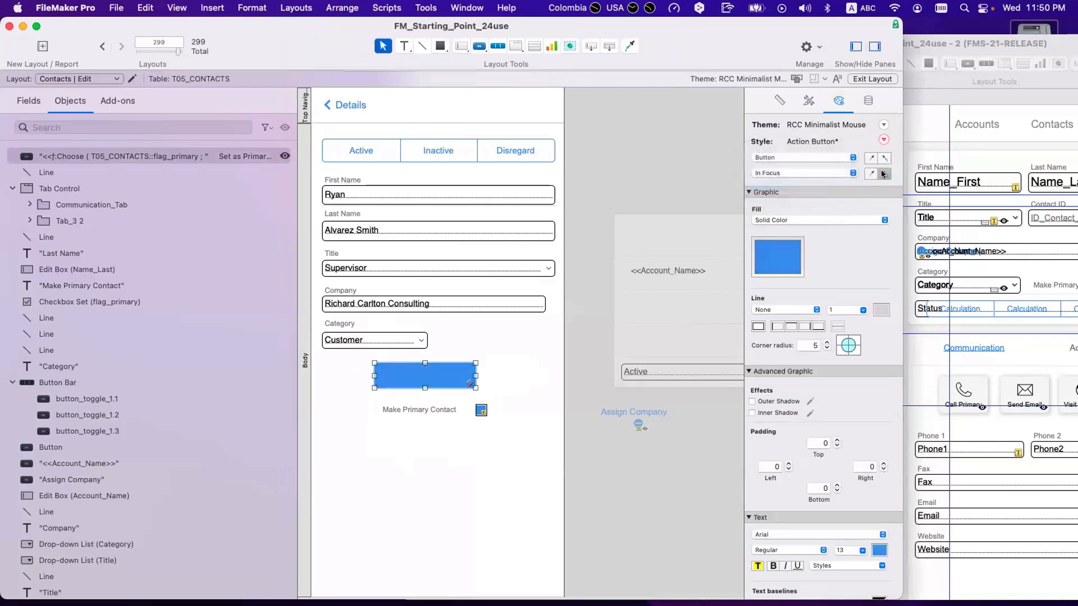
# - Toggle the primary flag on and off in Browse mode to test the restyled button, then return to Layout mode
pyautogui.click(585, 353)
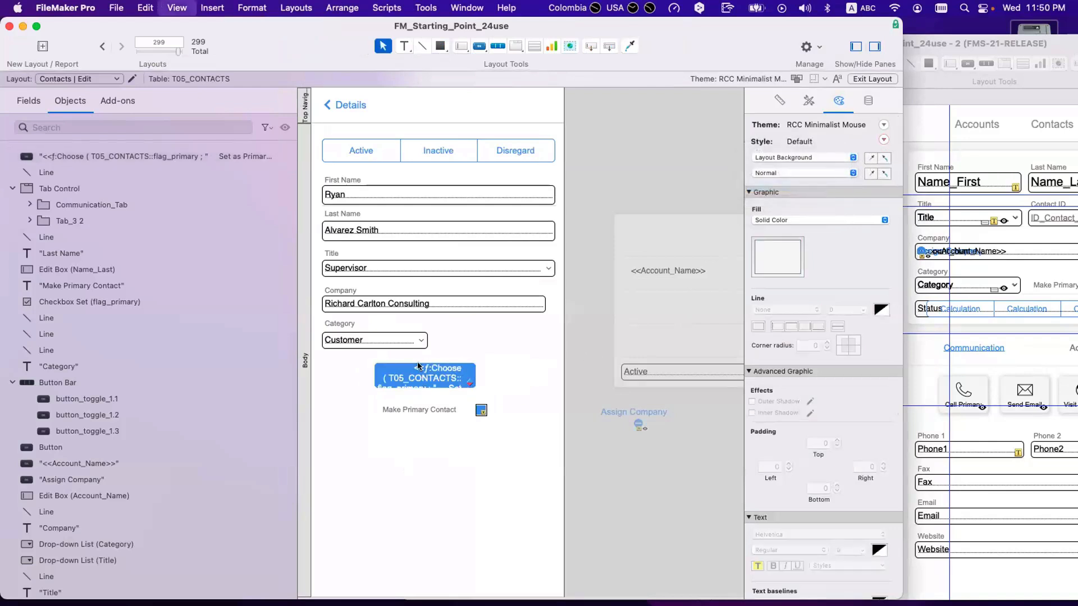
pyautogui.press('super+b')
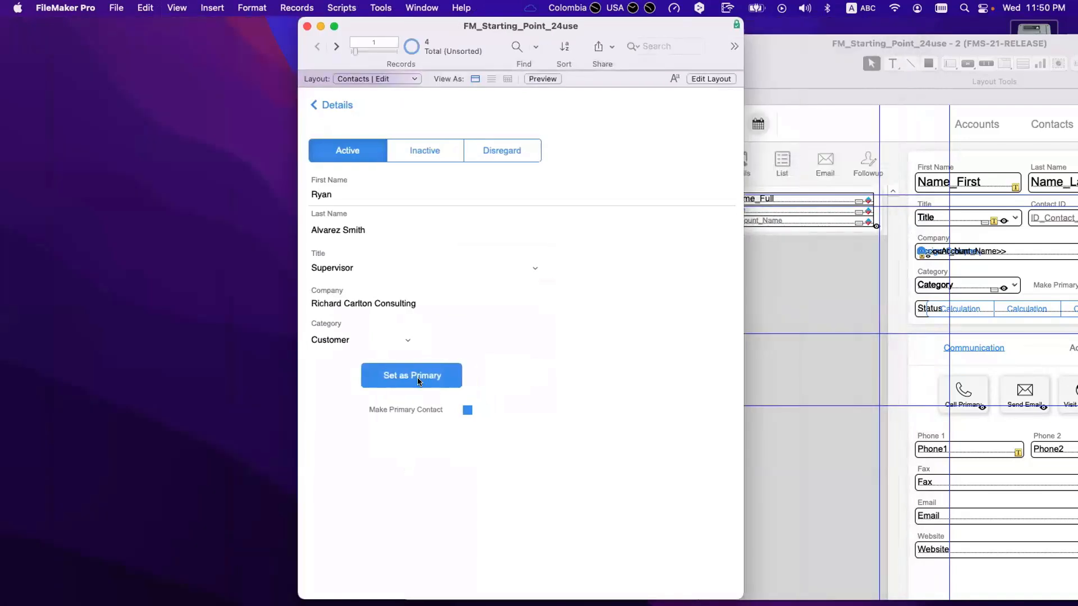
pyautogui.click(416, 381)
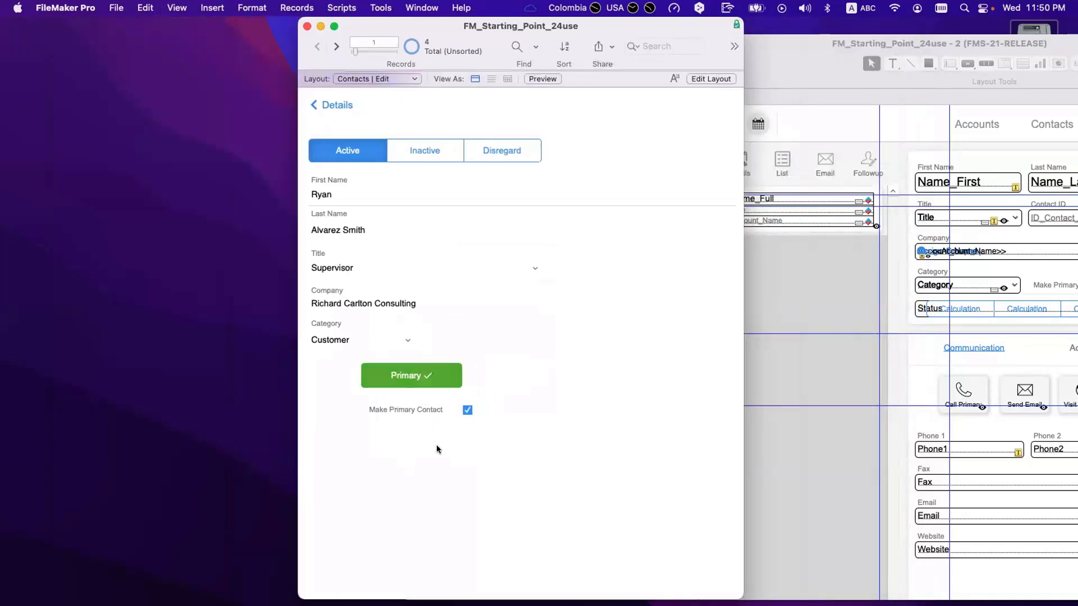
pyautogui.click(428, 383)
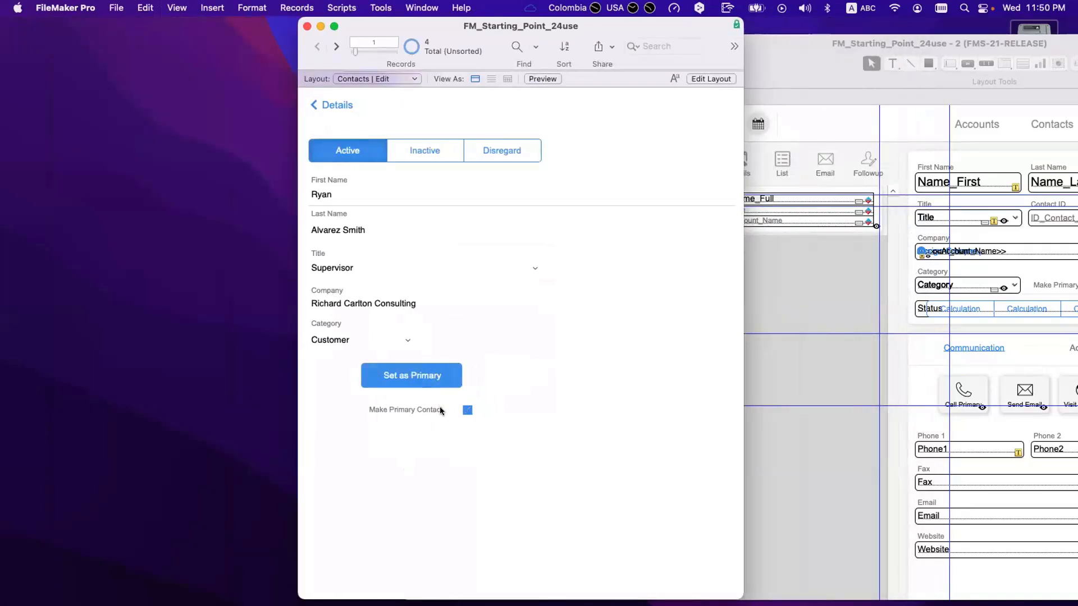
pyautogui.press('super+l')
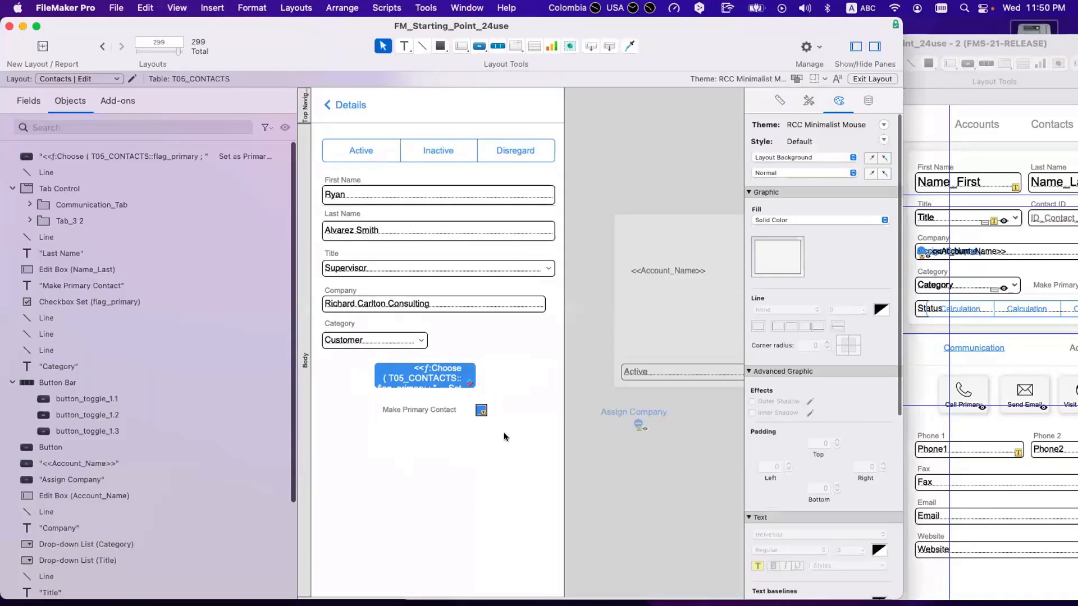
# - Delete the "Make Primary Contact" label and its flag_primary checkbox from the Contacts | Edit layout
pyautogui.moveTo(505, 437); pyautogui.dragTo(396, 403)
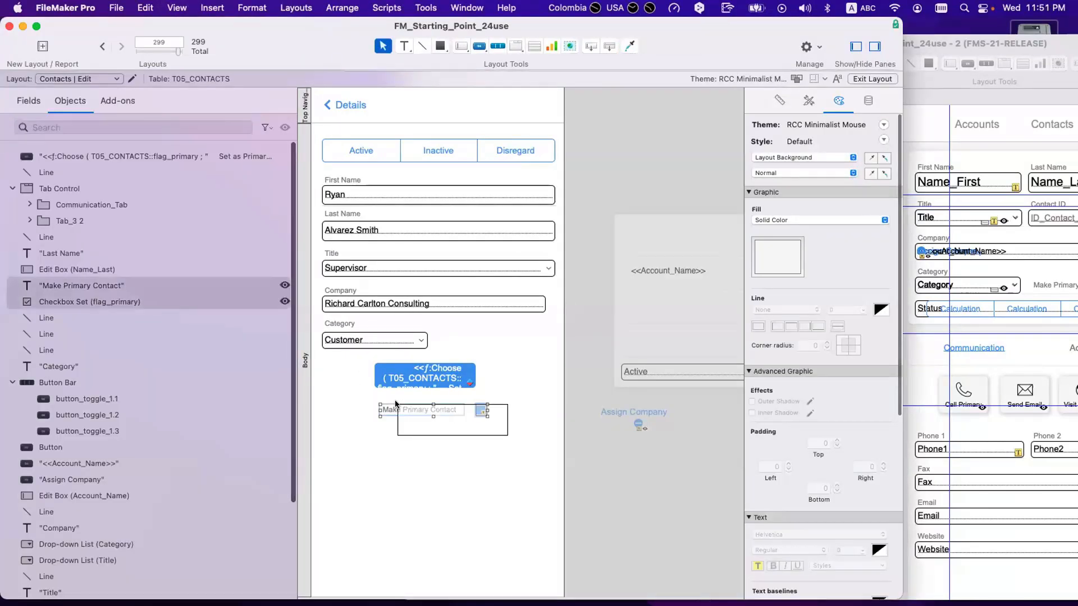
pyautogui.press('BackSpace')
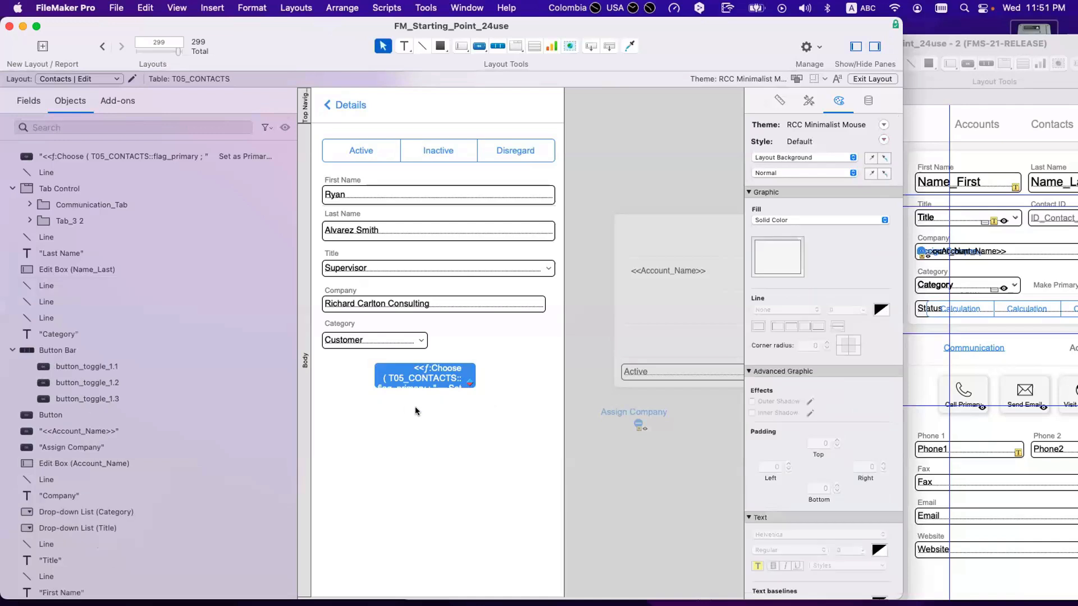
# - Cut the primary-contact button from Contacts | Edit and paste it into Contacts | Details, placing it outside the layout's visible area
pyautogui.click(439, 373)
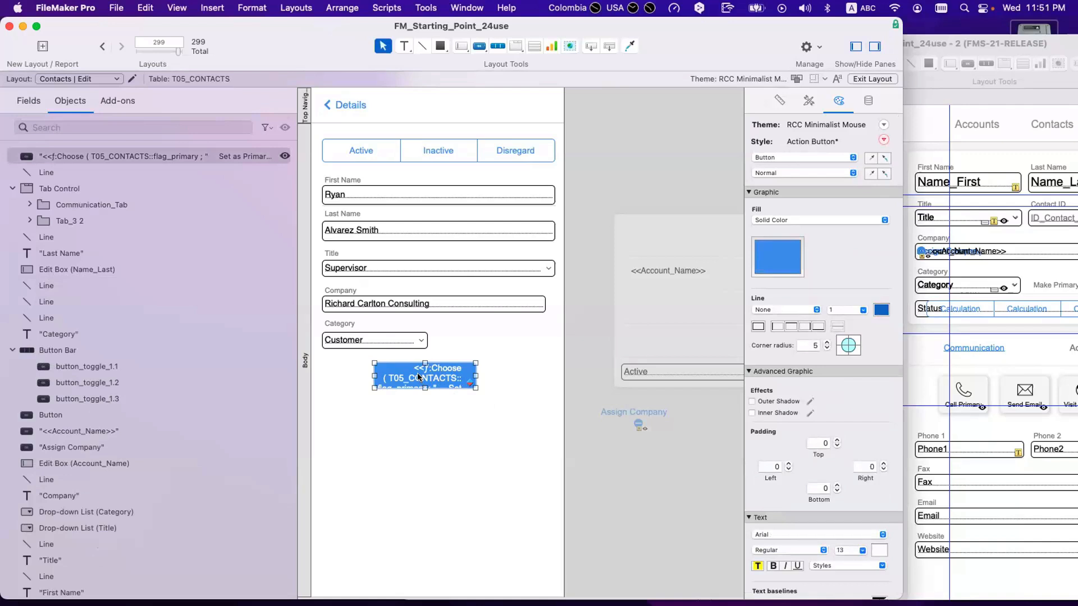
pyautogui.press('Delete')
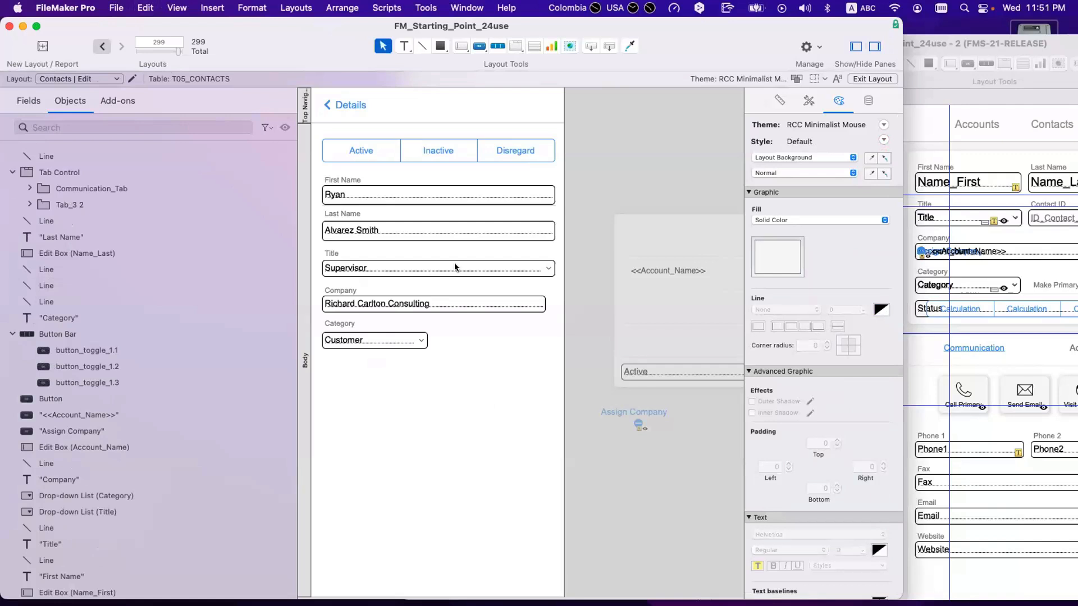
pyautogui.hotkey('ctrl', 'Up')
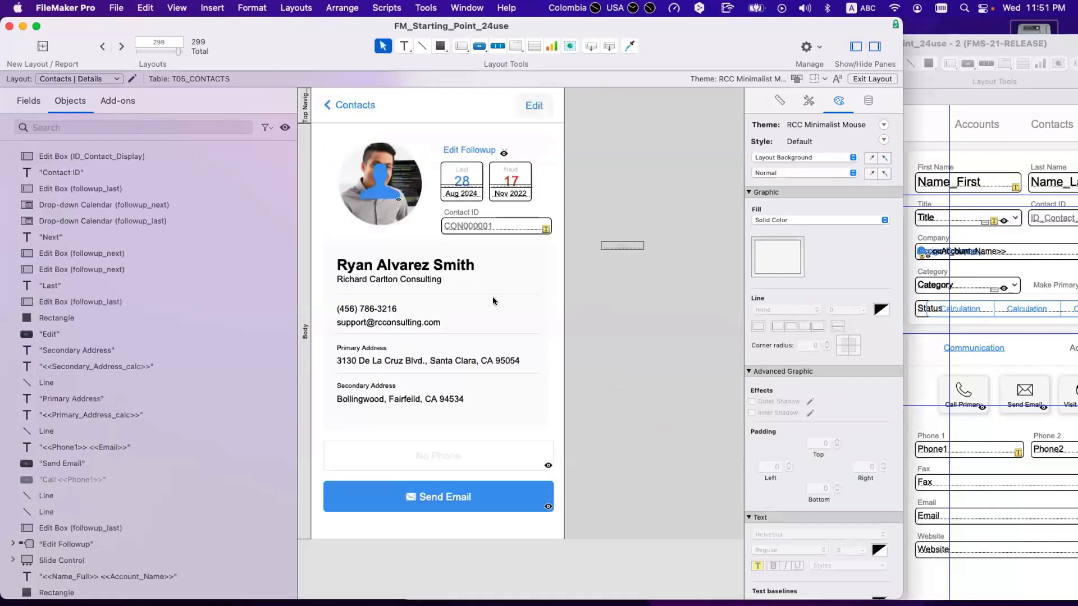
pyautogui.press('super+v')
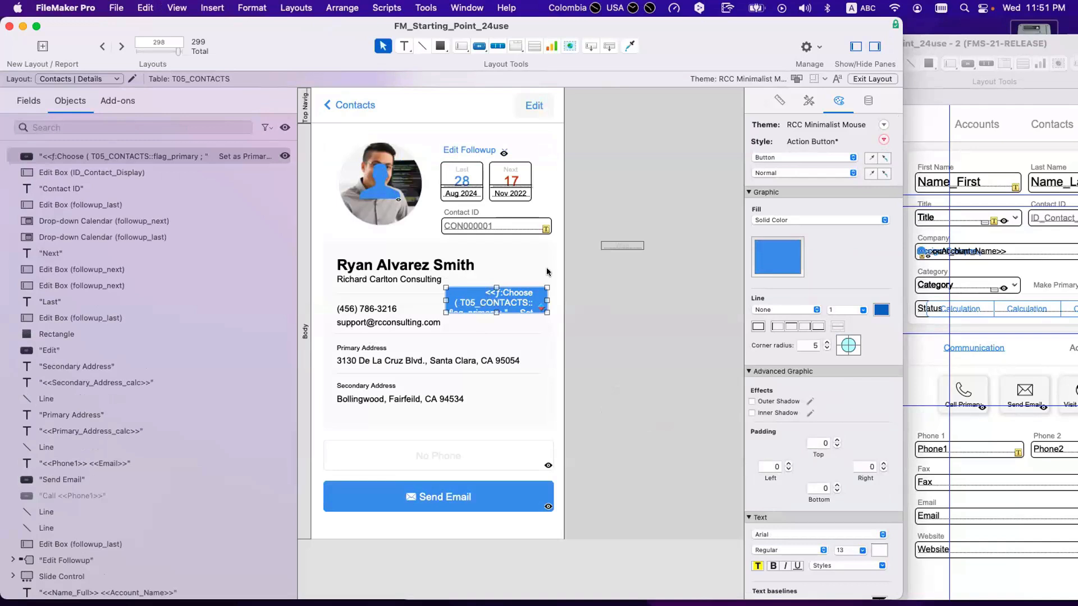
pyautogui.moveTo(478, 301); pyautogui.dragTo(612, 178)
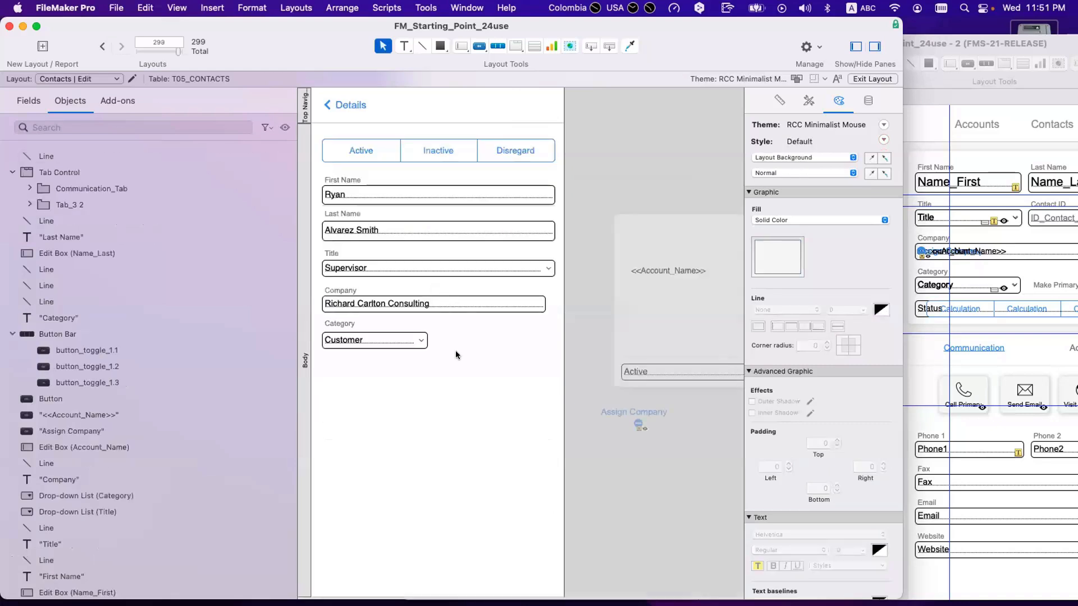
# - Examine the off-layout tab control's Communication and Addresses tabs, including the Primary and Secondary address panels
pyautogui.hscroll(1, 607, 380)
pyautogui.hscroll(10, 607, 383)
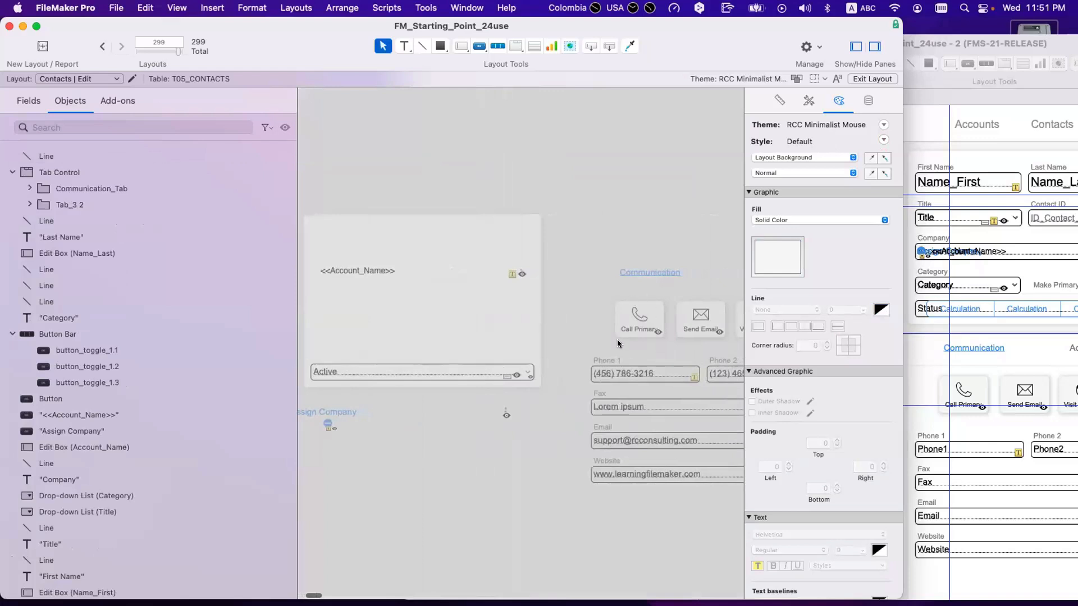
pyautogui.hscroll(5, 620, 344)
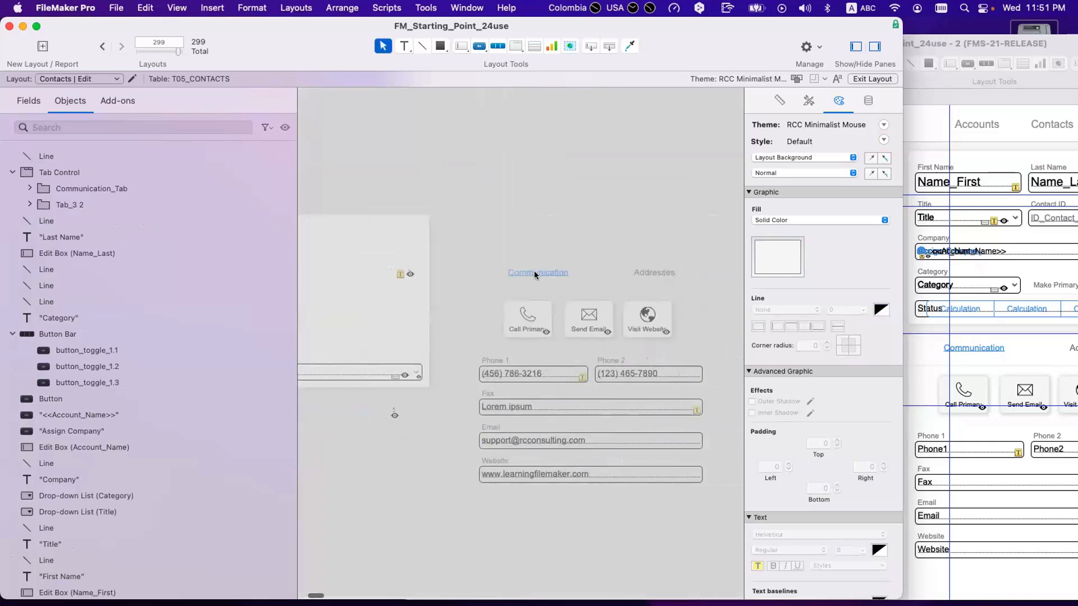
pyautogui.click(654, 274)
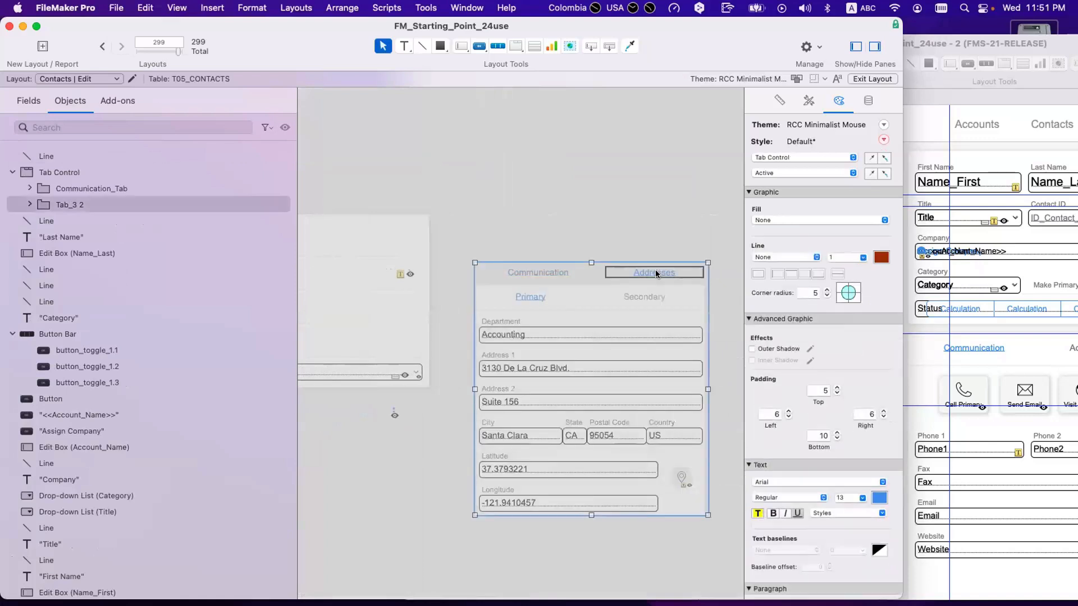
pyautogui.click(554, 273)
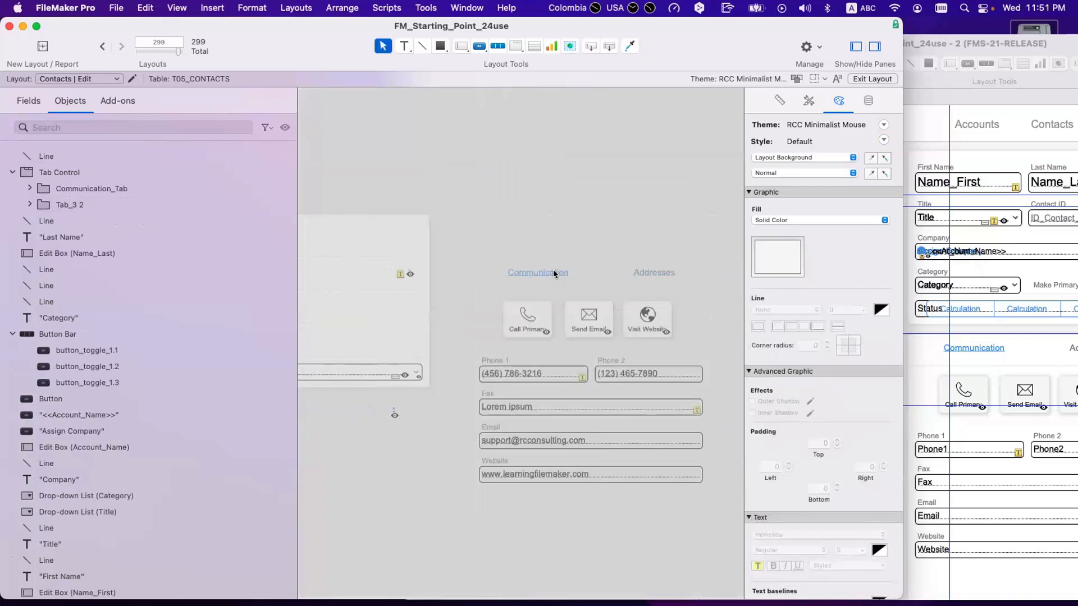
pyautogui.click(642, 274)
pyautogui.click(648, 298)
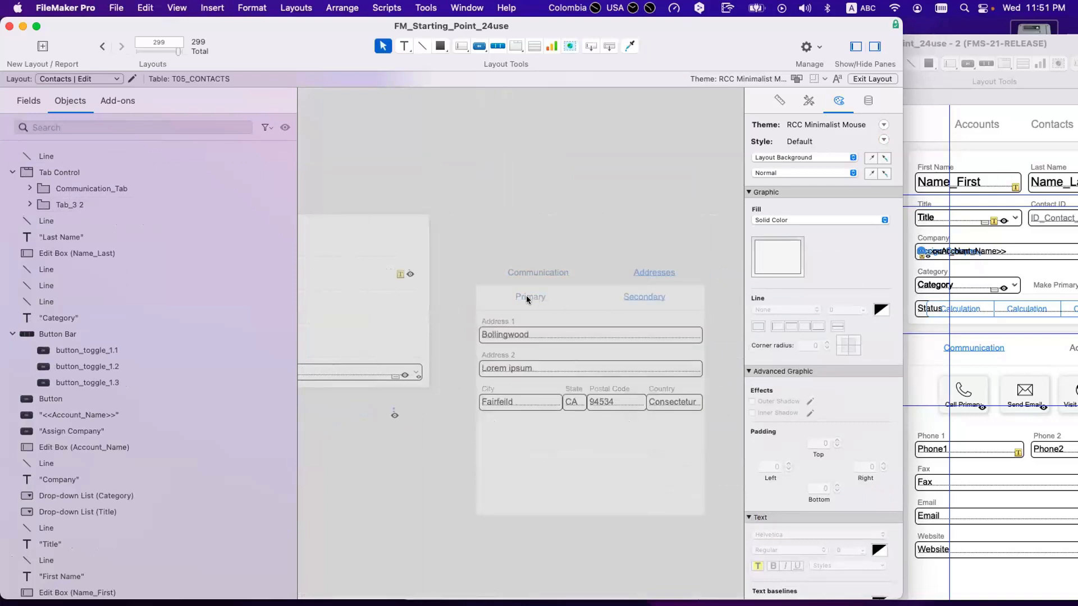
pyautogui.click(527, 299)
pyautogui.click(642, 298)
pyautogui.click(523, 302)
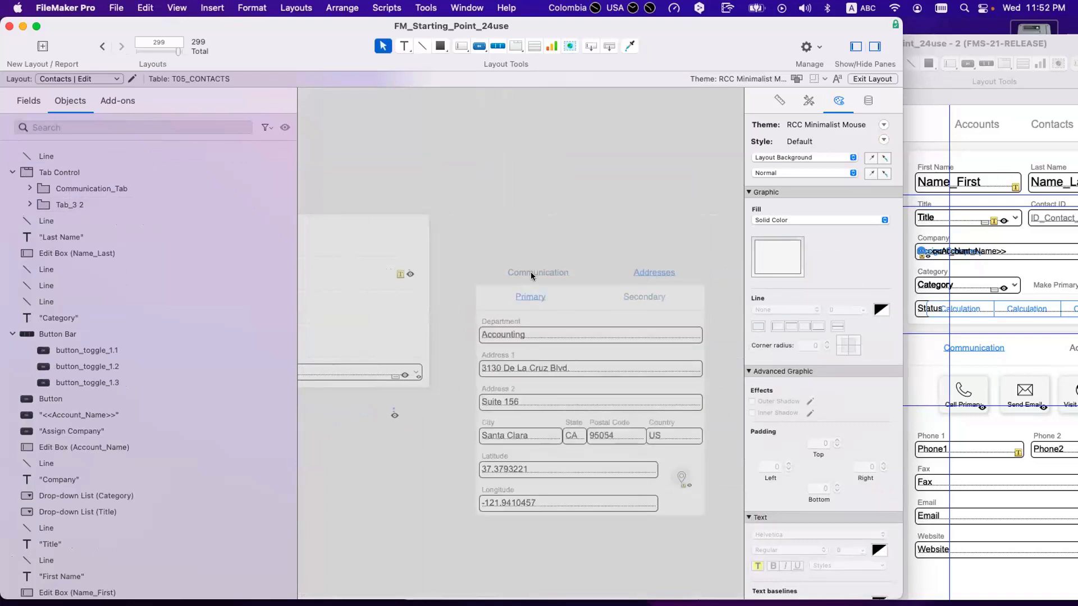
pyautogui.click(533, 271)
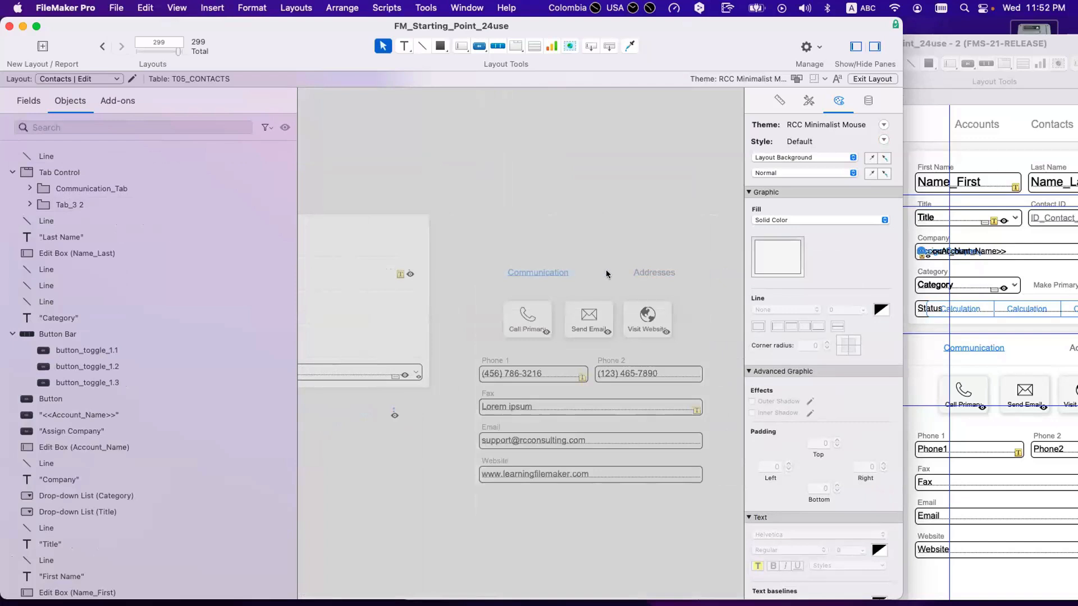
pyautogui.click(629, 270)
# - Delete the Call Primary, Send Email and Visit Website buttons from the Communication tab
pyautogui.click(554, 274)
pyautogui.click(628, 342)
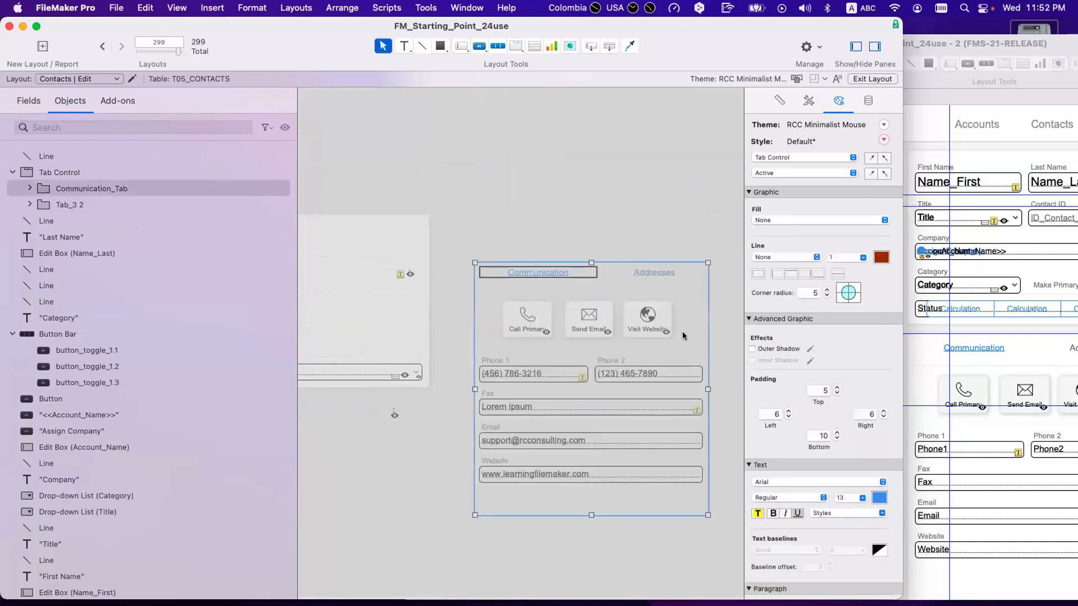
pyautogui.moveTo(719, 345); pyautogui.dragTo(458, 299)
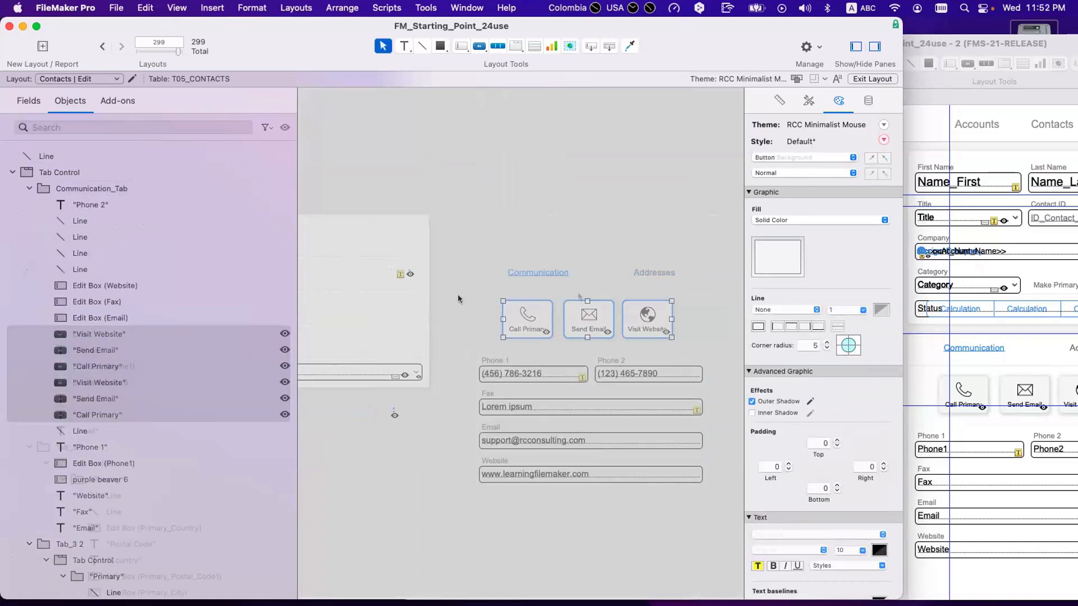
pyautogui.press('Delete')
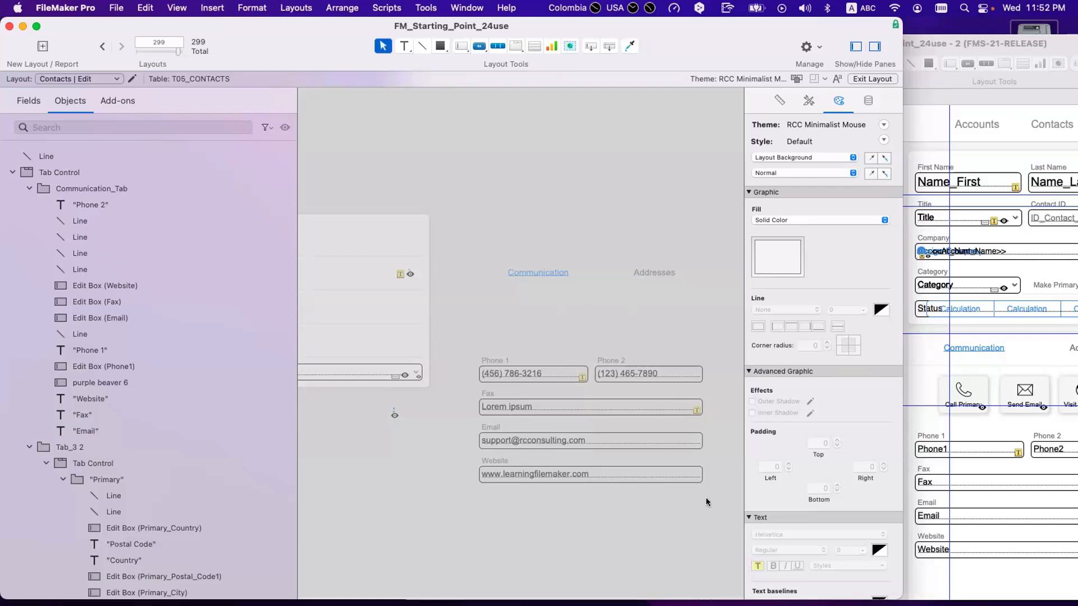
# - Move the Phone 1, Phone 2, Fax, Email and Website fields with their labels onto the Edit layout beneath Category
pyautogui.moveTo(719, 510); pyautogui.dragTo(454, 351)
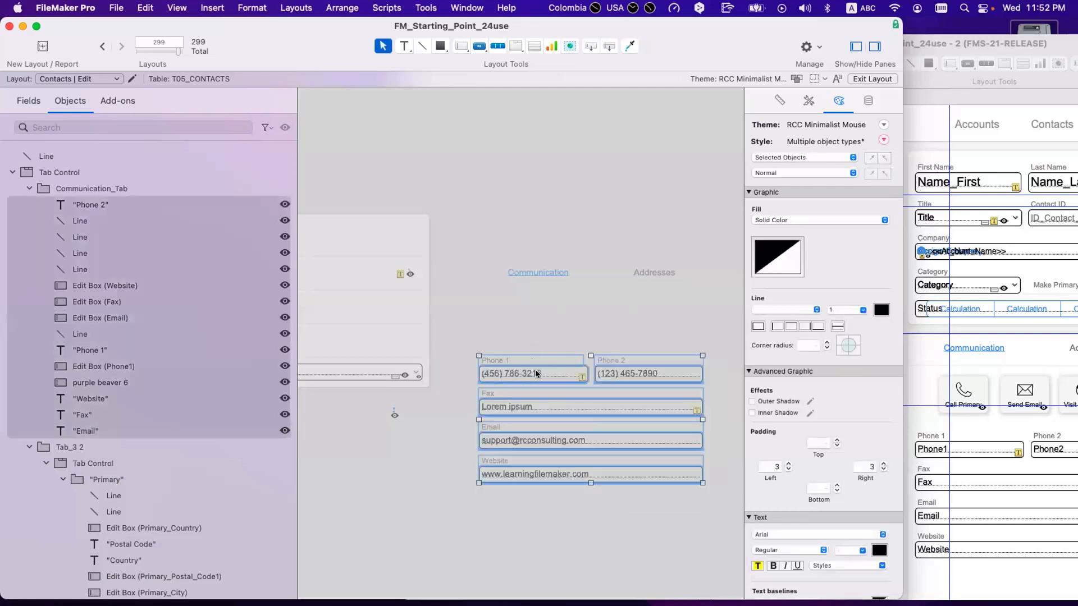
pyautogui.moveTo(536, 374); pyautogui.dragTo(379, 371)
pyautogui.click(443, 511)
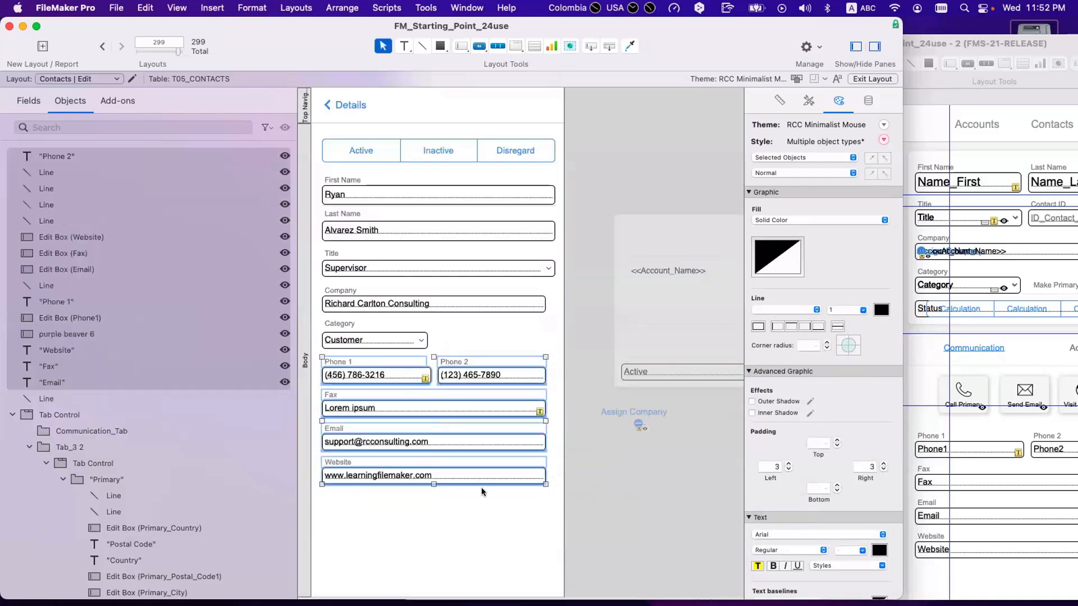
# - Delete the separator lines under the Phone 1, Phone 2, Fax, Email and Website fields on the Edit layout
pyautogui.click(397, 384)
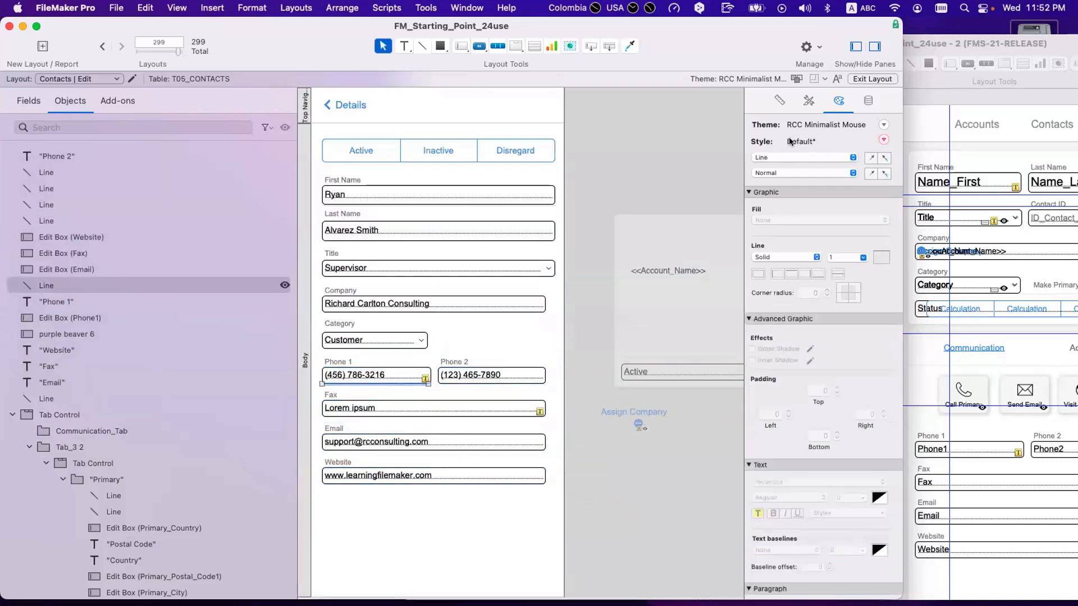
pyautogui.click(880, 255)
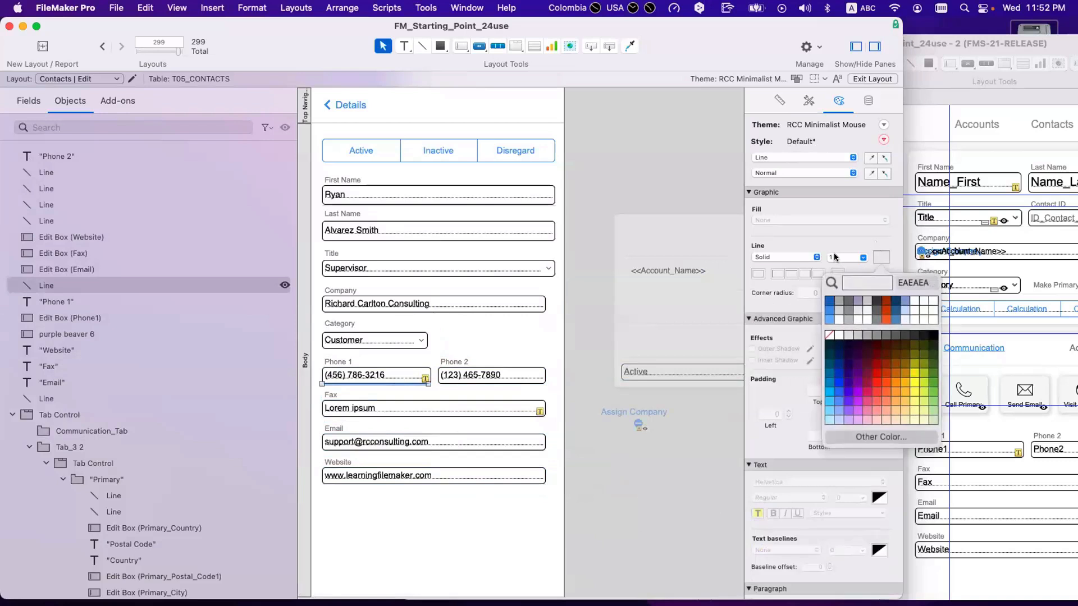
pyautogui.click(470, 380)
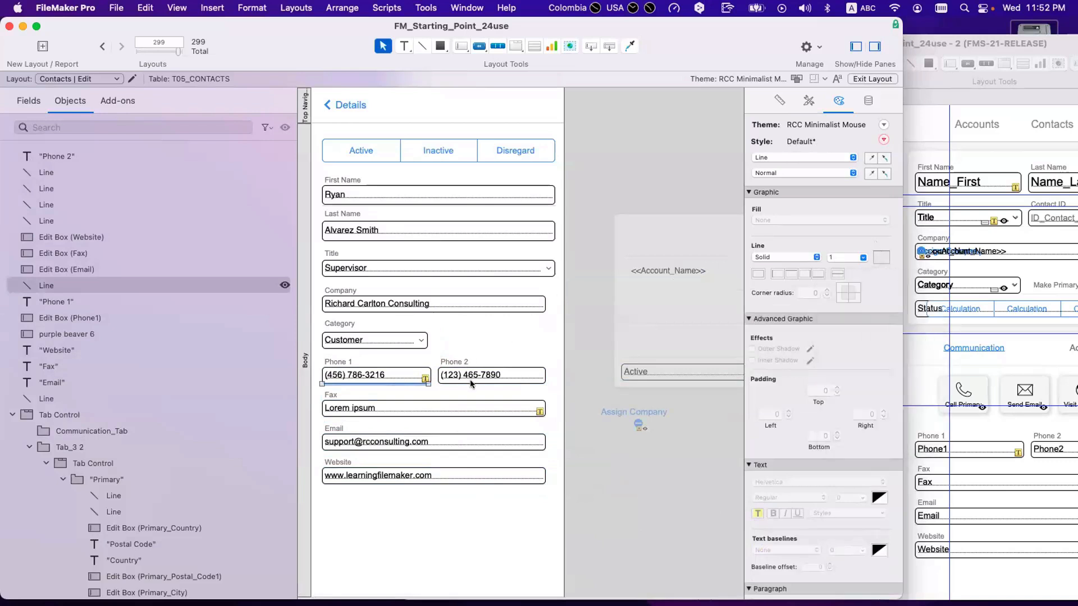
pyautogui.keyDown('shift'); pyautogui.click(470, 380); pyautogui.keyUp('shift')
pyautogui.keyDown('shift'); pyautogui.click(389, 415); pyautogui.keyUp('shift')
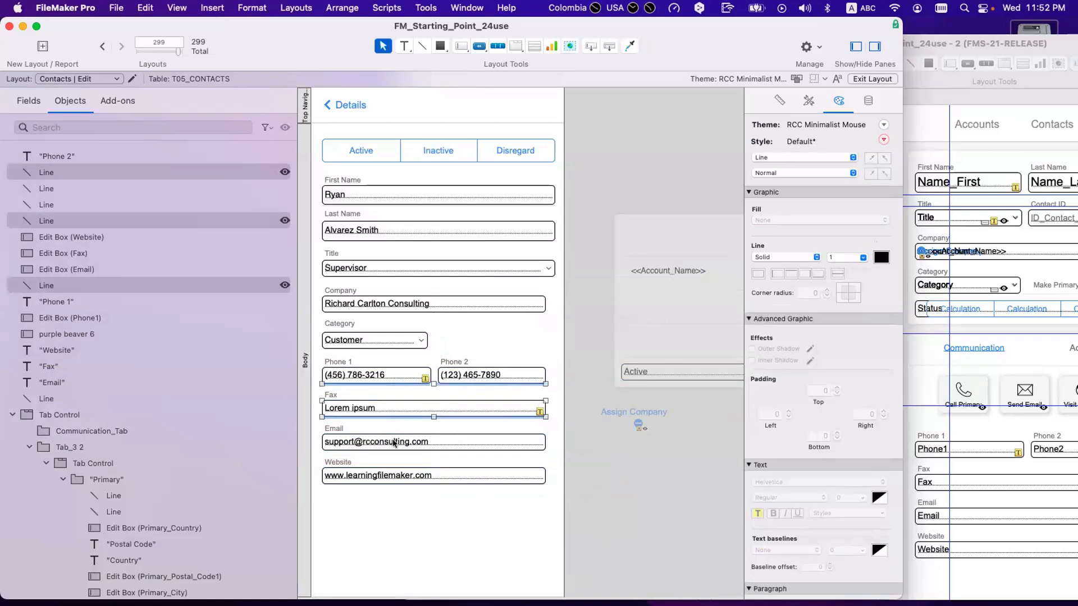
pyautogui.keyDown('shift'); pyautogui.click(393, 449); pyautogui.keyUp('shift')
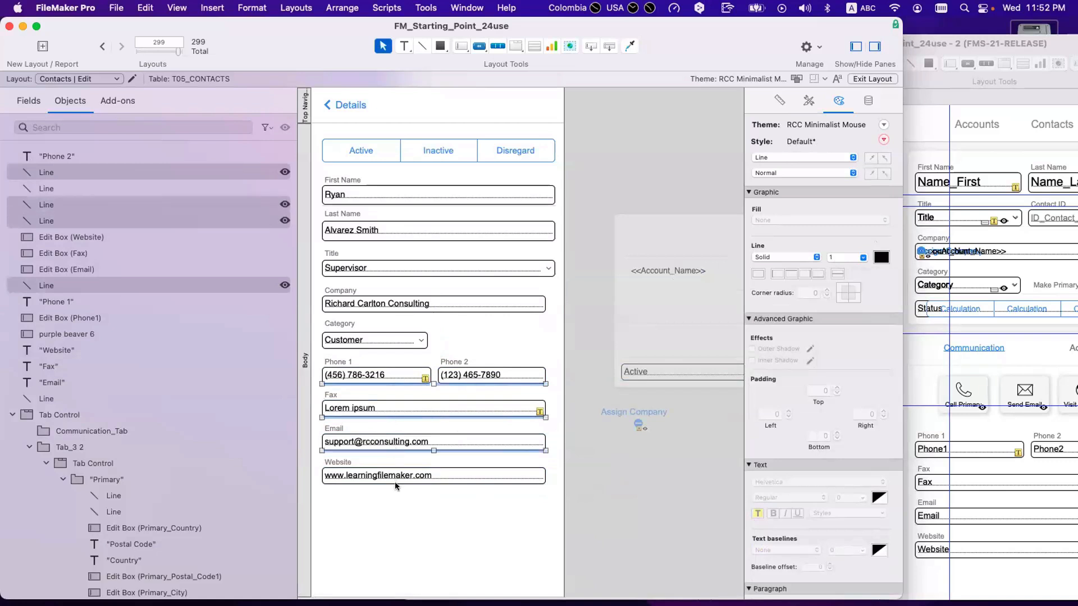
pyautogui.keyDown('shift'); pyautogui.click(395, 483); pyautogui.keyUp('shift')
pyautogui.press('Delete')
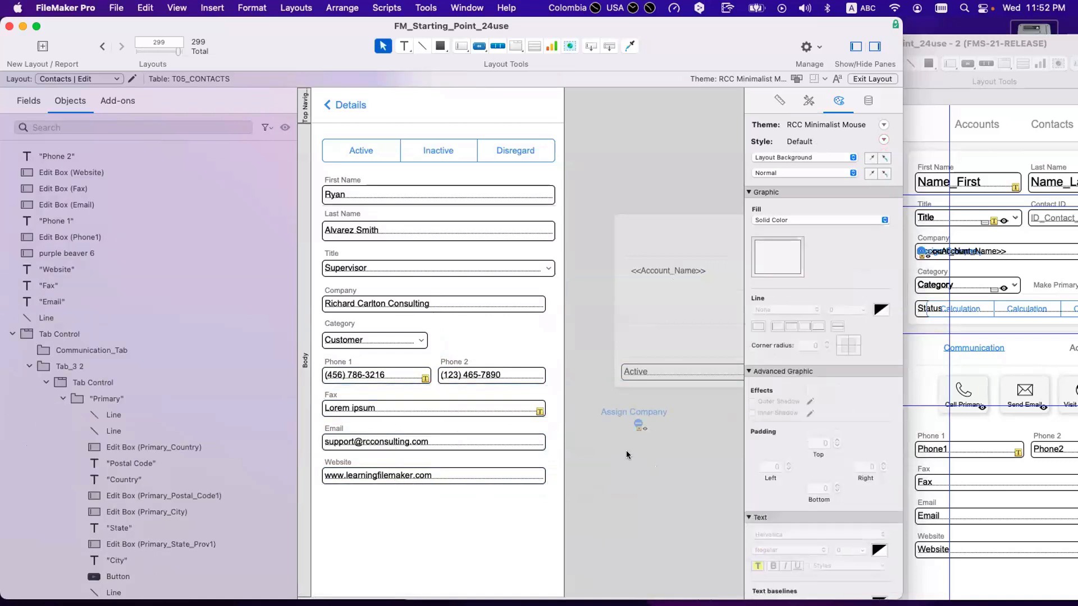
# - Set the Last Name edit box's left and right padding to 7
pyautogui.click(435, 234)
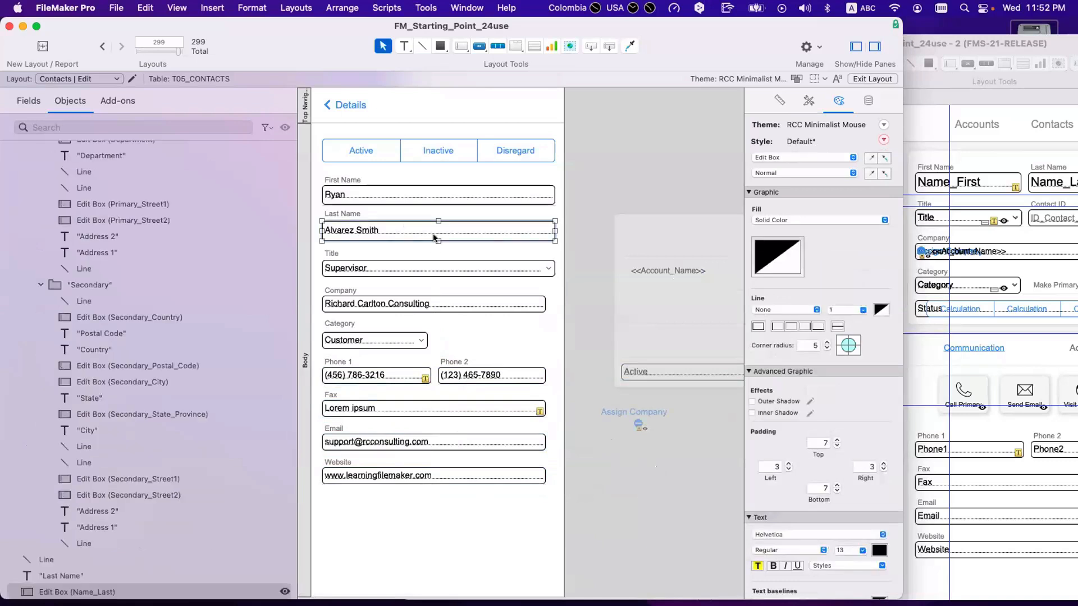
pyautogui.moveTo(434, 233); pyautogui.dragTo(437, 235)
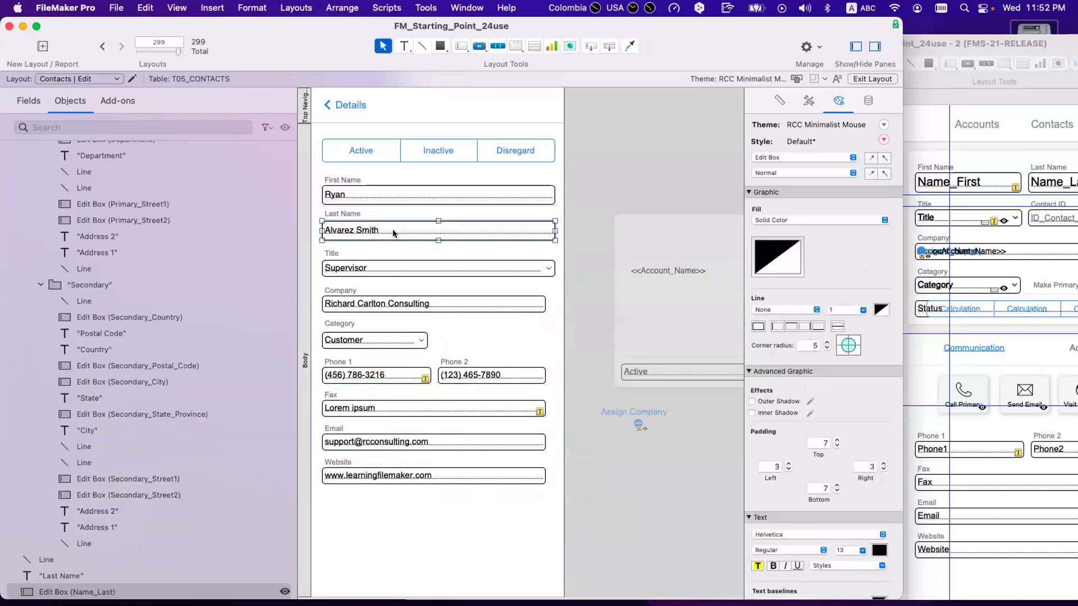
pyautogui.click(788, 463)
pyautogui.click(788, 463)
pyautogui.click(884, 463)
pyautogui.click(884, 463)
pyautogui.click(884, 464)
pyautogui.click(883, 464)
pyautogui.click(789, 463)
pyautogui.click(788, 463)
pyautogui.click(428, 249)
pyautogui.click(430, 241)
pyautogui.moveTo(437, 239); pyautogui.dragTo(435, 234)
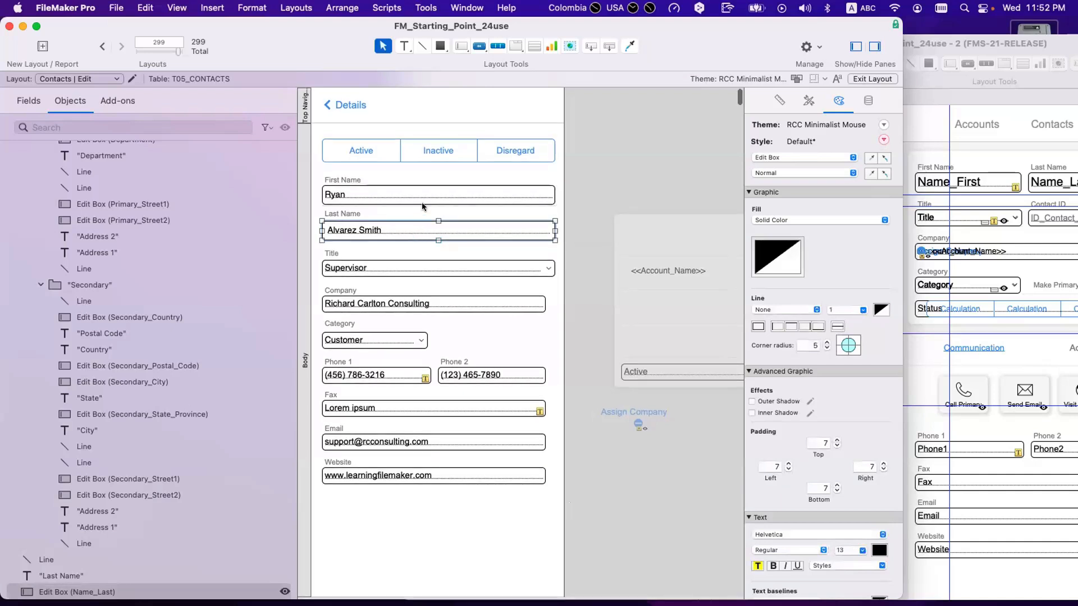
pyautogui.click(882, 141)
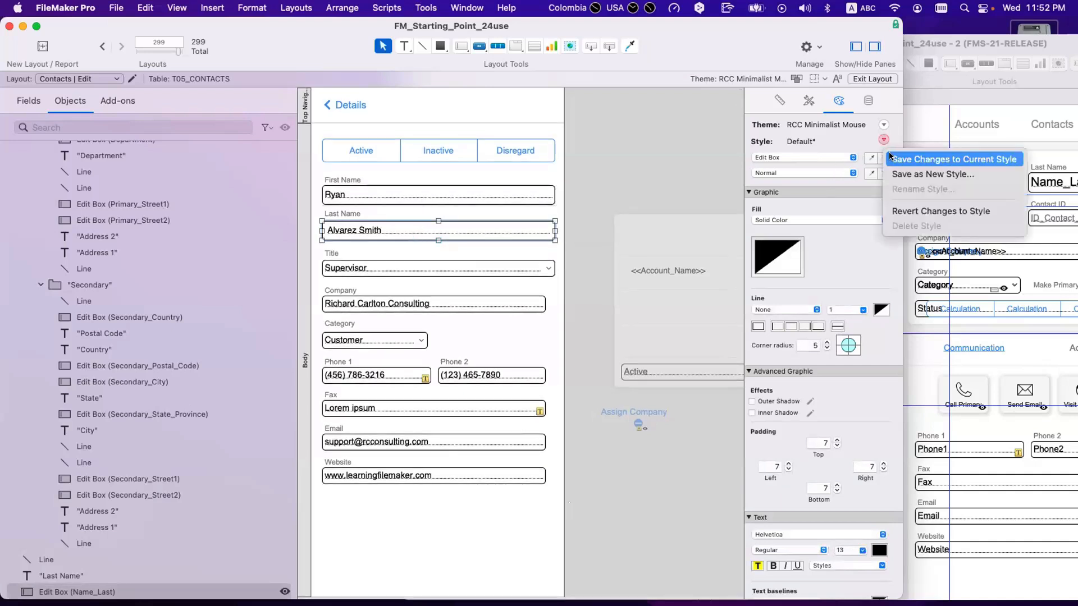
pyautogui.click(730, 278)
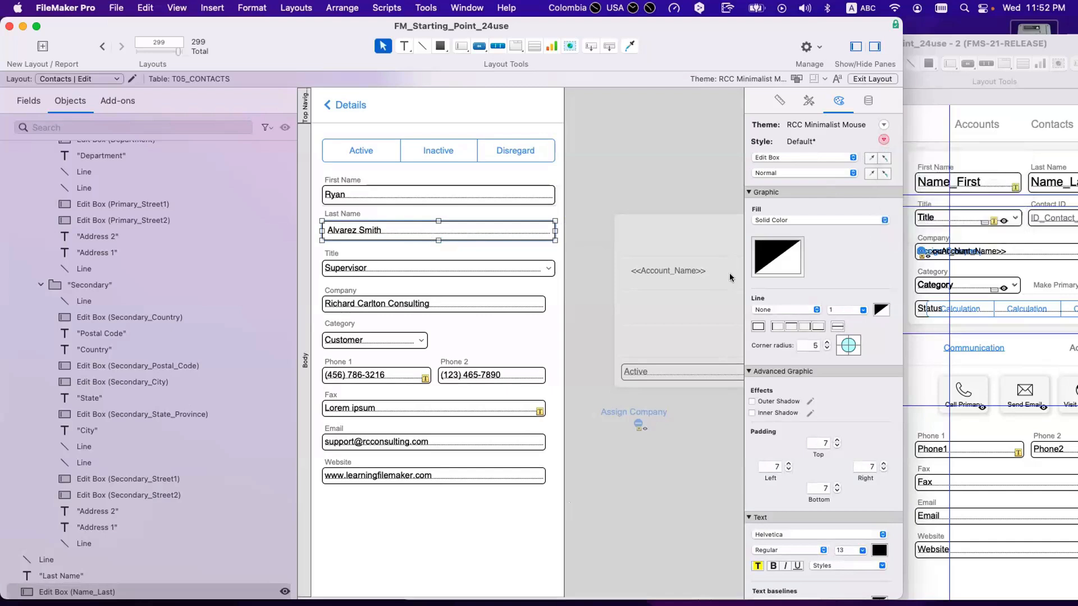
# - Save the Last Name formatting as a new edit box style named Normal 2 and save the changes to the theme
pyautogui.write('Nor')
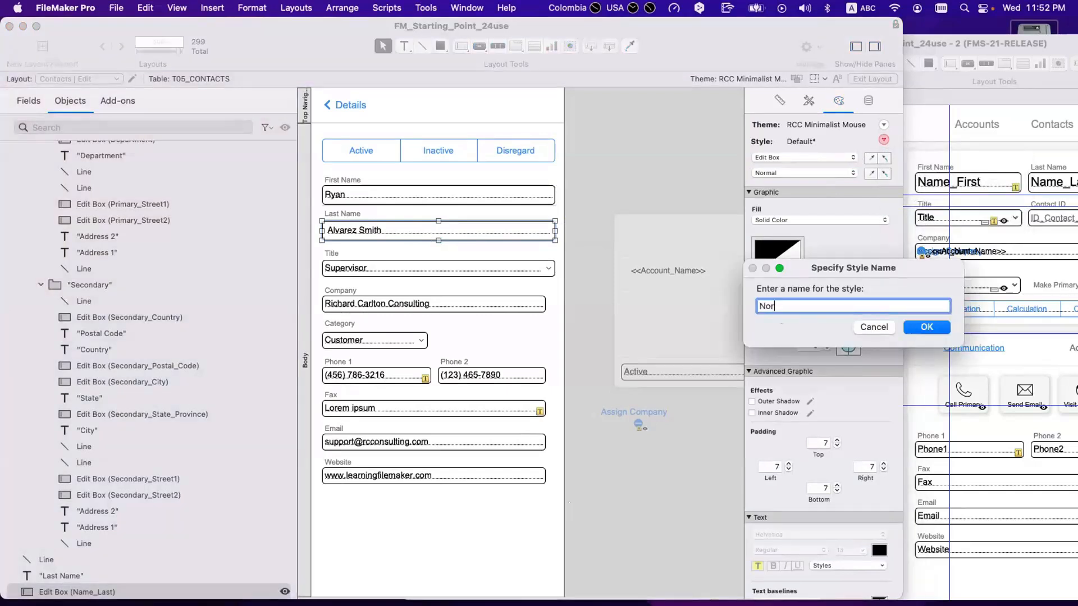
pyautogui.write('mal')
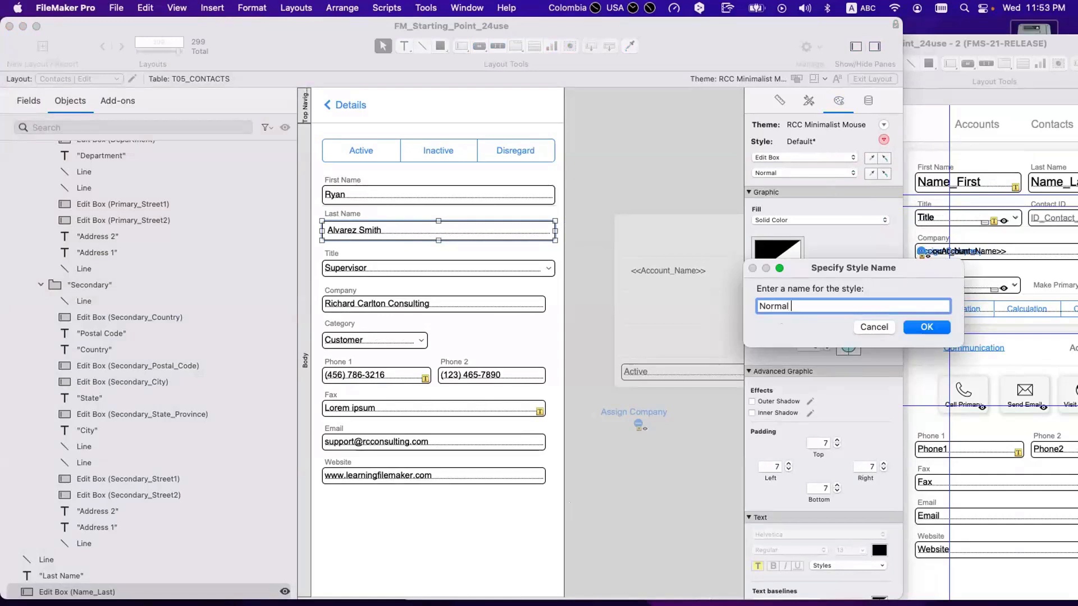
pyautogui.write('Te')
pyautogui.press('BackSpace')
pyautogui.press('BackSpace')
pyautogui.press('BackSpace')
pyautogui.write('2')
pyautogui.press('Return')
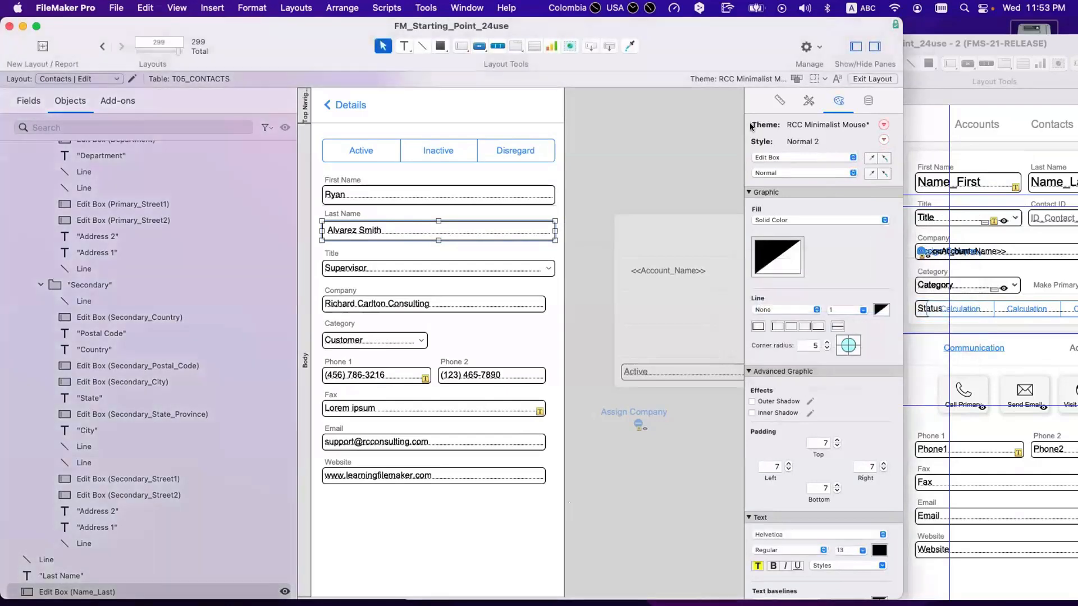
pyautogui.click(884, 125)
pyautogui.click(899, 143)
# - Apply the Normal 2 style to the First Name, Last Name, Company, Phone 1, Phone 2, Fax, Email and Website edit boxes
pyautogui.click(362, 195)
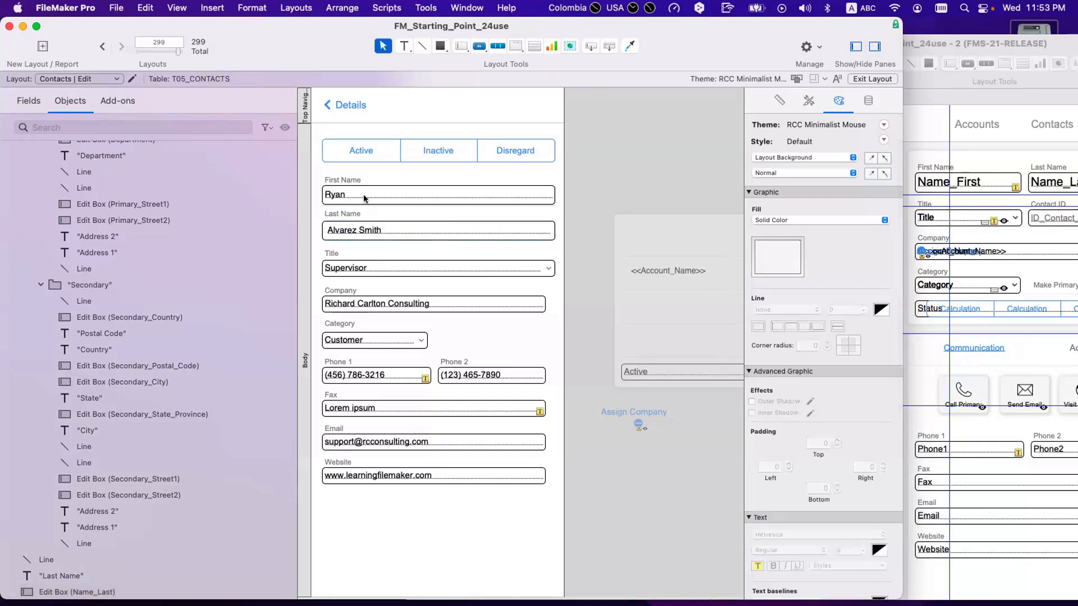
pyautogui.keyDown('shift'); pyautogui.click(372, 229); pyautogui.keyUp('shift')
pyautogui.keyDown('shift'); pyautogui.click(376, 270); pyautogui.keyUp('shift')
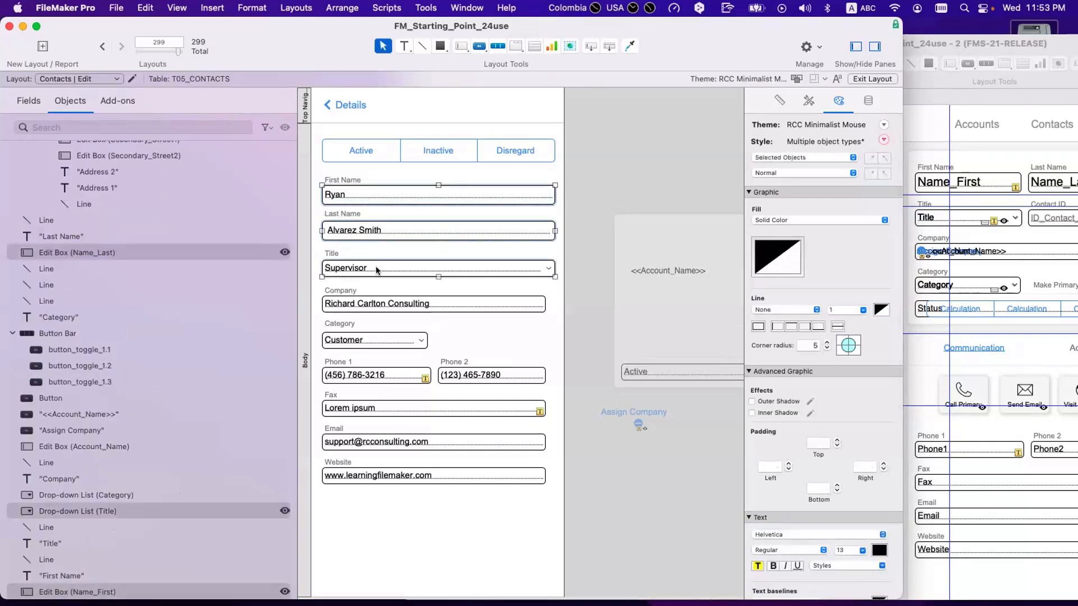
pyautogui.keyDown('shift'); pyautogui.click(376, 306); pyautogui.keyUp('shift')
pyautogui.keyDown('shift'); pyautogui.click(373, 339); pyautogui.keyUp('shift')
pyautogui.keyDown('shift'); pyautogui.click(470, 380); pyautogui.keyUp('shift')
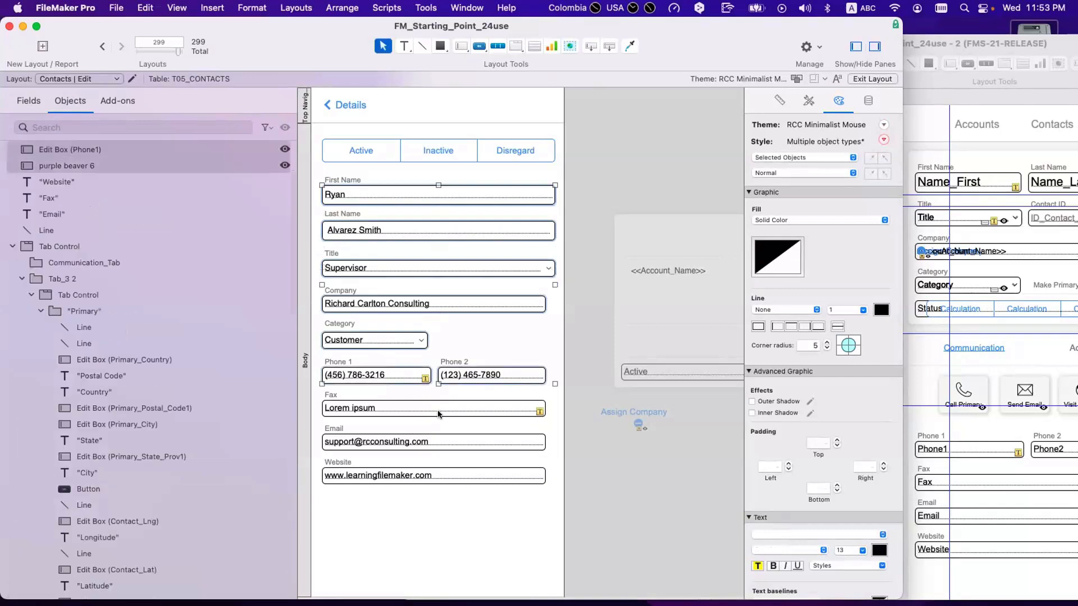
pyautogui.keyDown('shift'); pyautogui.click(393, 409); pyautogui.keyUp('shift')
pyautogui.keyDown('shift'); pyautogui.click(433, 442); pyautogui.keyUp('shift')
pyautogui.keyDown('shift'); pyautogui.click(393, 476); pyautogui.keyUp('shift')
pyautogui.click(809, 100)
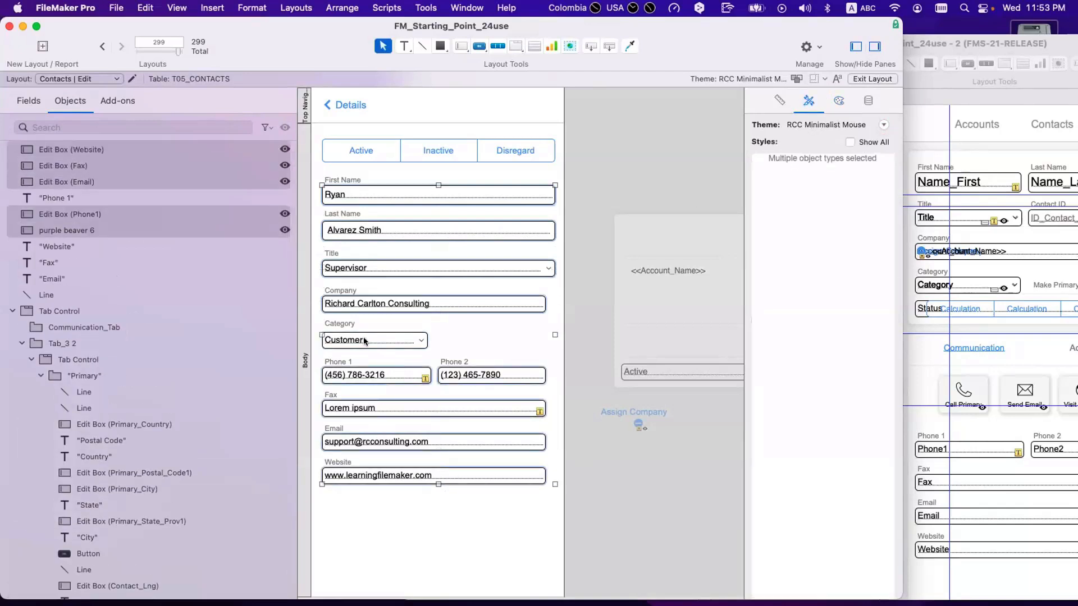
pyautogui.keyDown('shift'); pyautogui.click(467, 263); pyautogui.keyUp('shift')
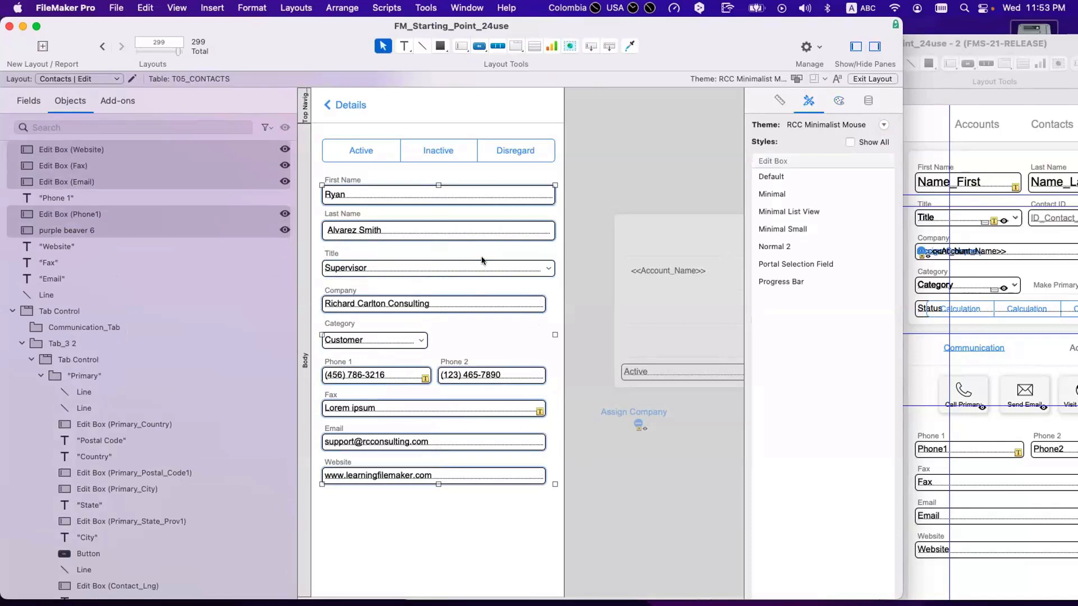
pyautogui.click(805, 246)
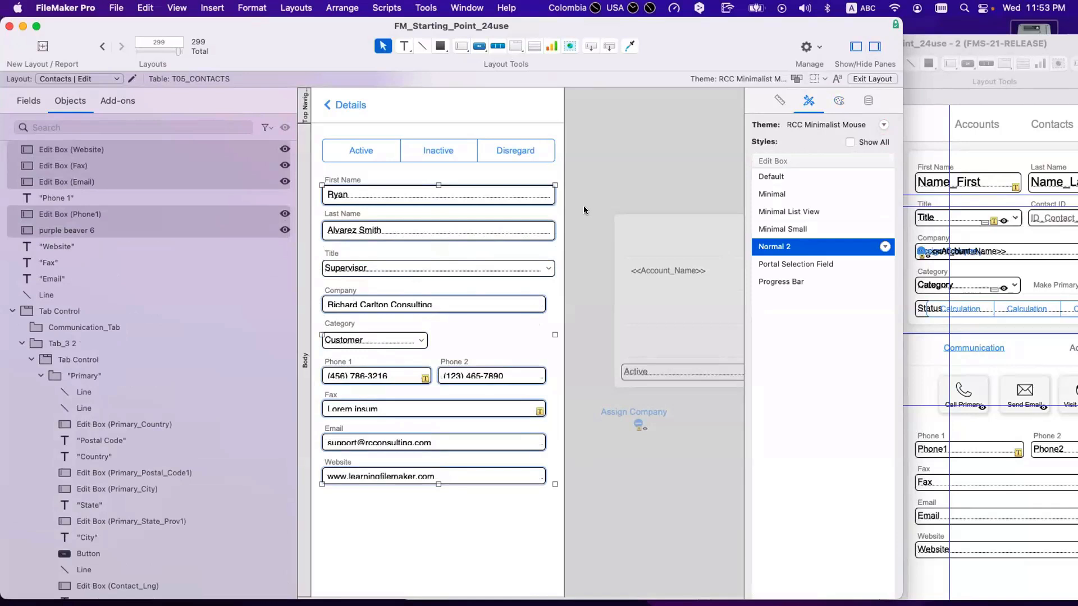
# - Set the Title and Category drop-down lists' padding to 7 on all sides
pyautogui.click(433, 228)
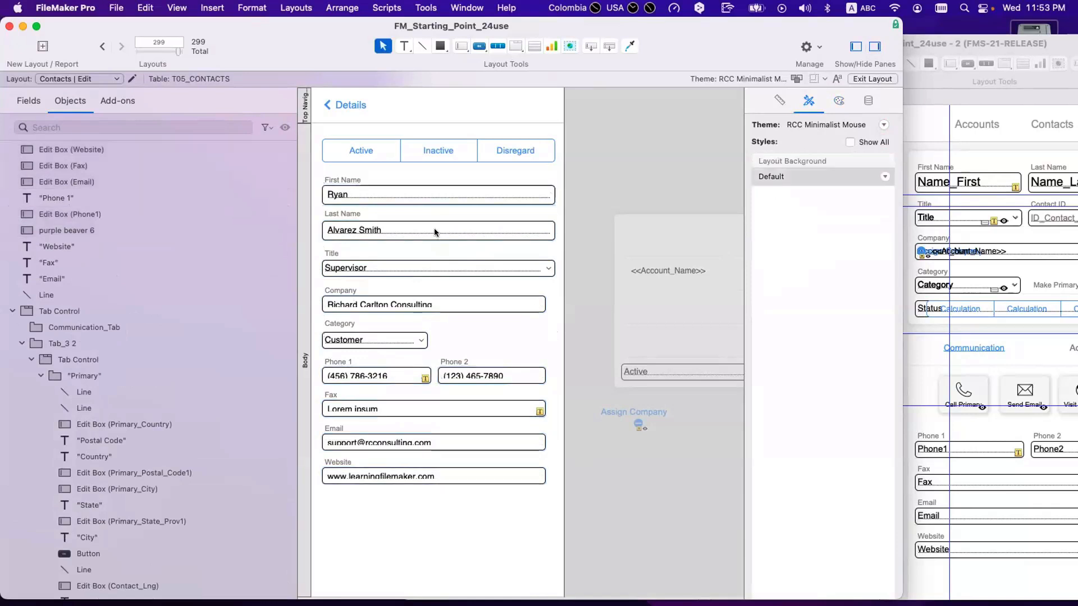
pyautogui.click(839, 101)
pyautogui.click(456, 273)
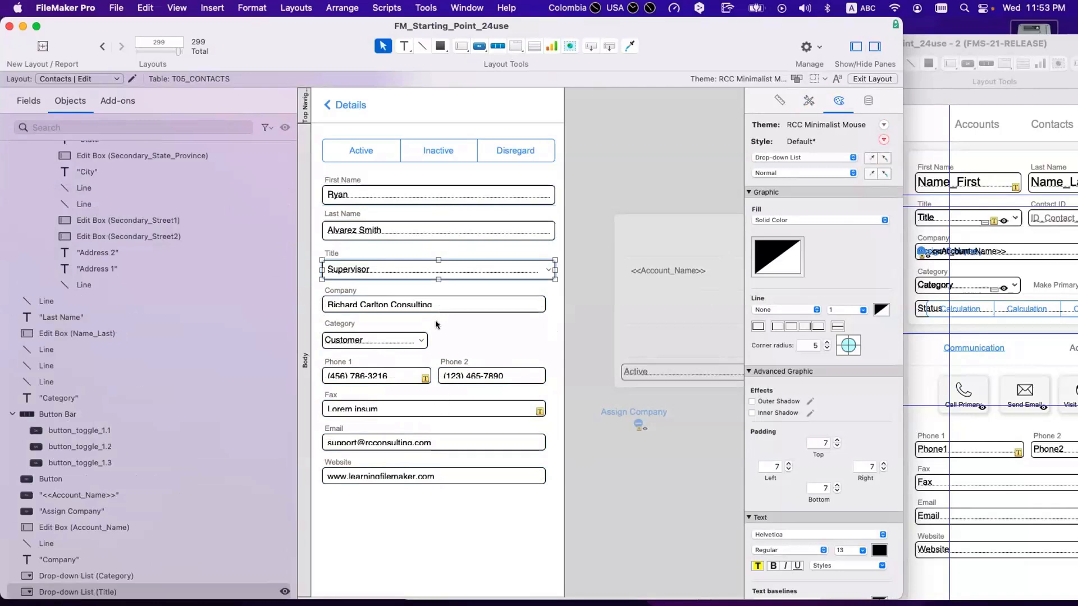
pyautogui.click(403, 341)
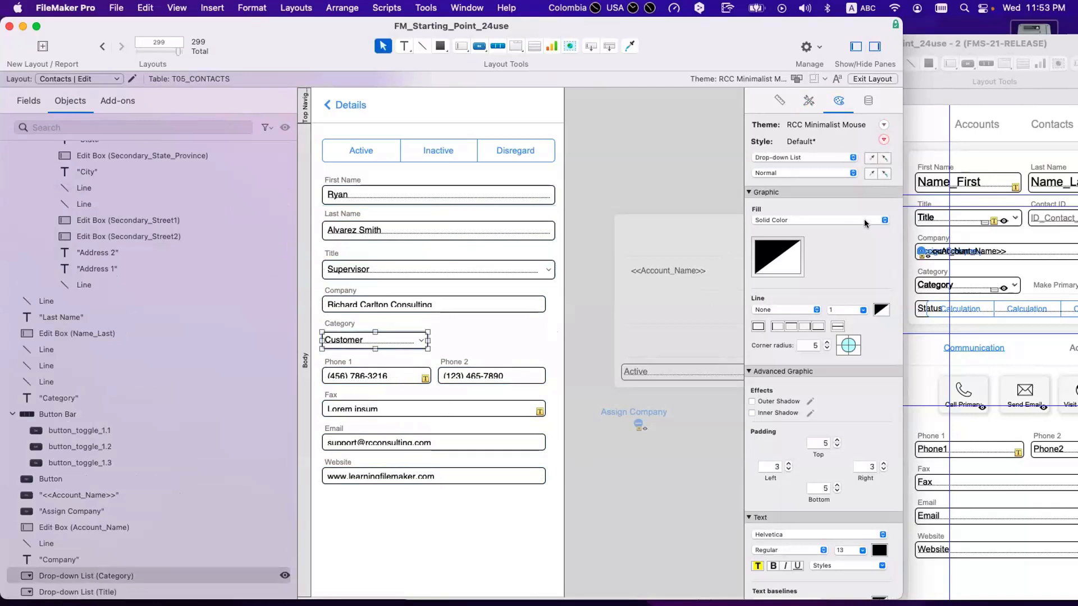
pyautogui.click(627, 432)
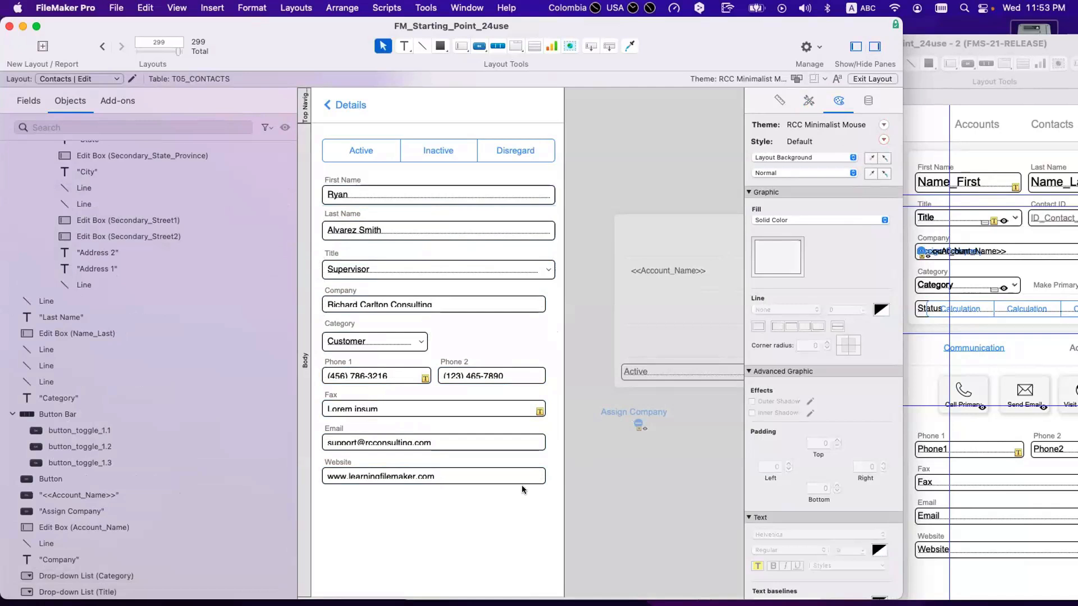
# - Increase the height of the Company, Phone 1, Phone 2, Fax, Email and Website edit boxes together to fit their text
pyautogui.click(405, 478)
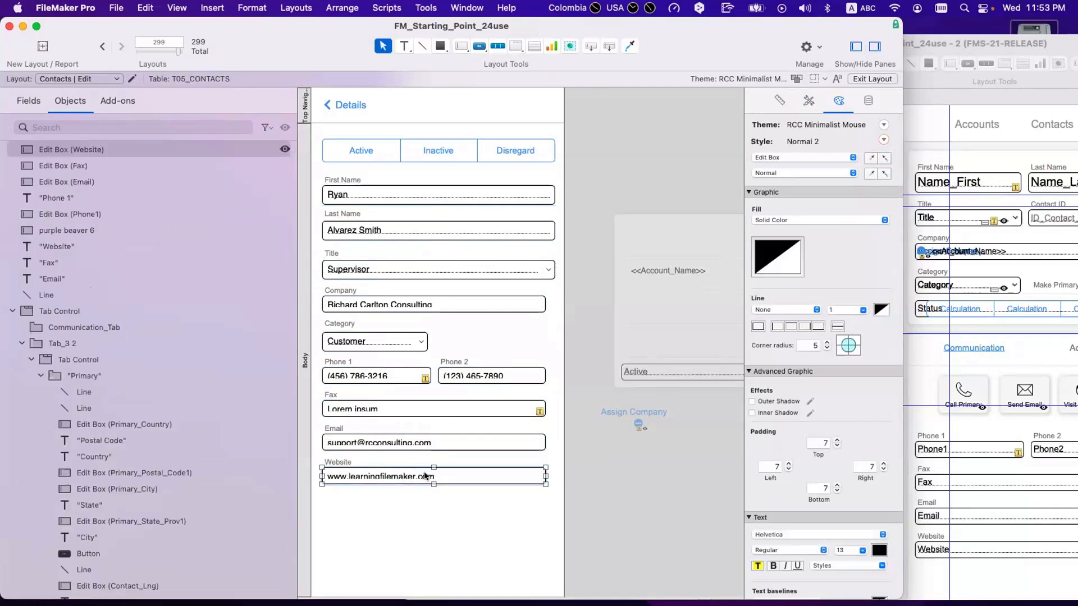
pyautogui.keyDown('shift'); pyautogui.click(423, 443); pyautogui.keyUp('shift')
pyautogui.keyDown('shift'); pyautogui.click(417, 409); pyautogui.keyUp('shift')
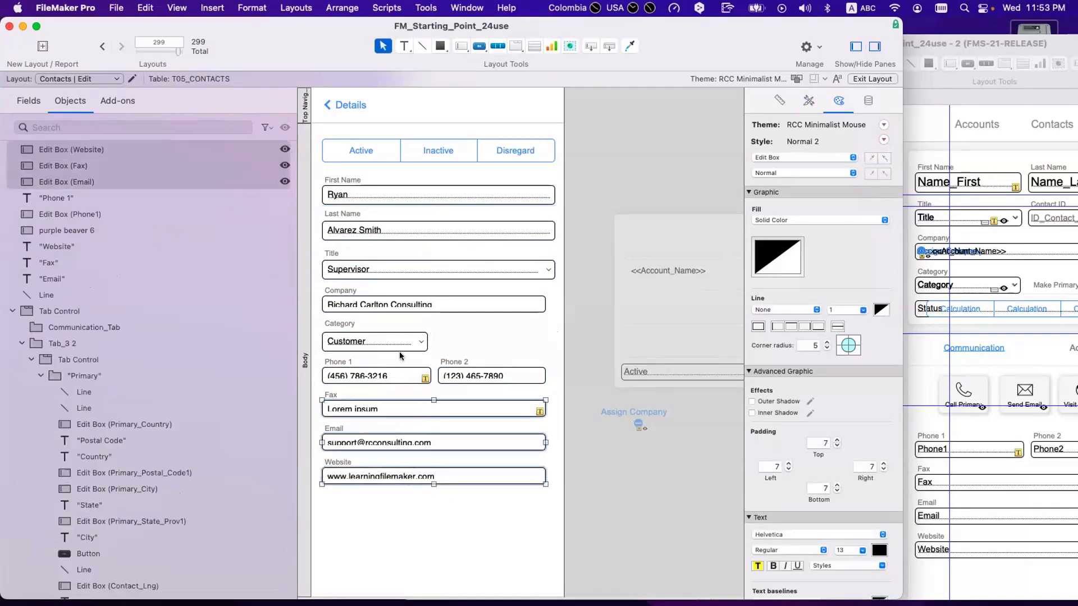
pyautogui.keyDown('shift'); pyautogui.click(426, 376); pyautogui.keyUp('shift')
pyautogui.keyDown('shift'); pyautogui.click(472, 371); pyautogui.keyUp('shift')
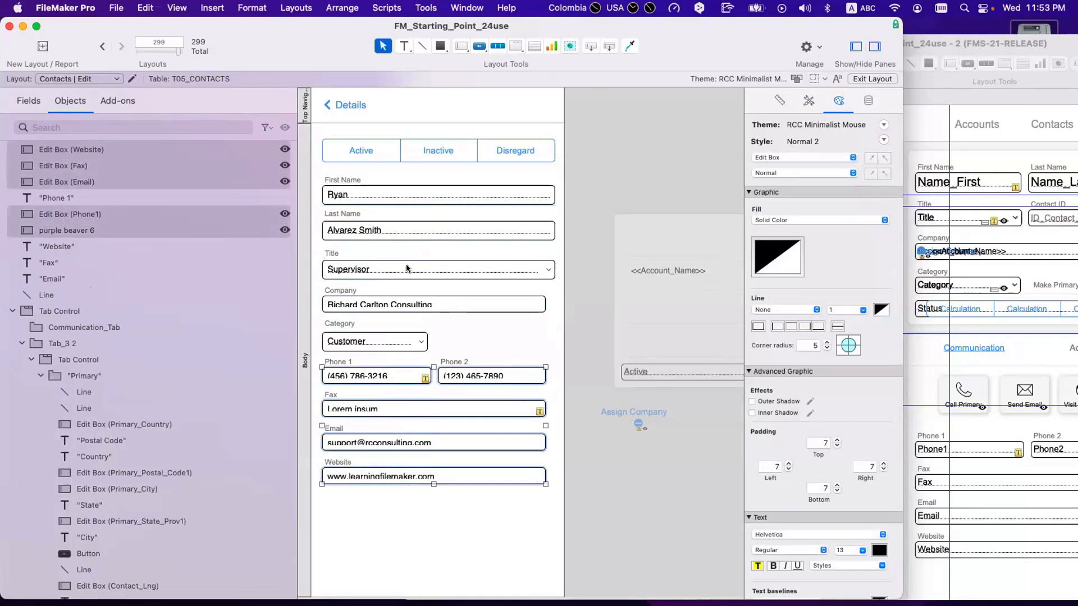
pyautogui.keyDown('shift'); pyautogui.click(415, 306); pyautogui.keyUp('shift')
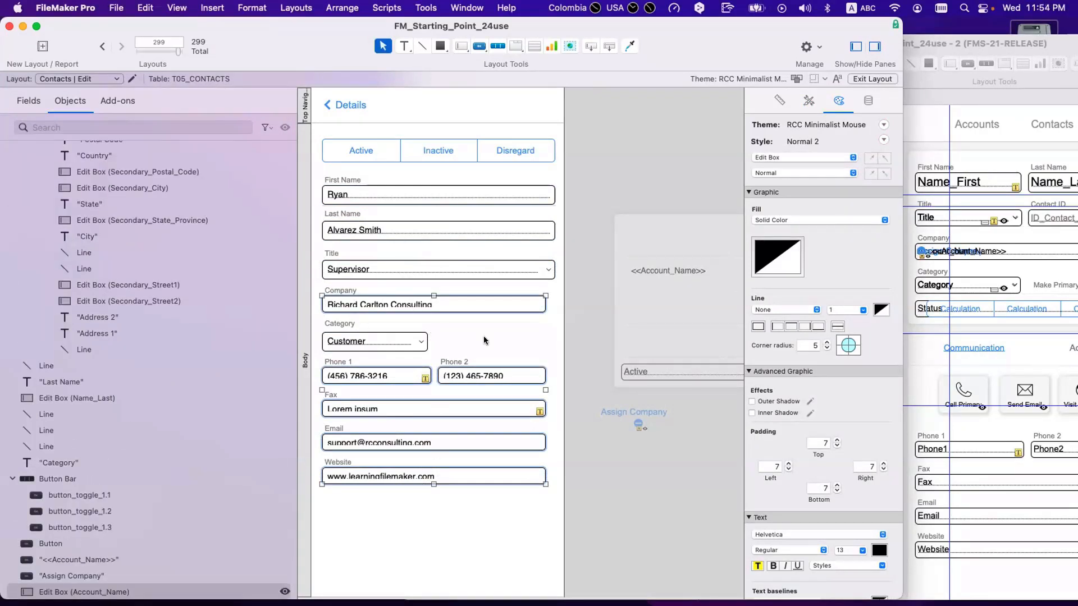
pyautogui.scroll(-2, 429, 426)
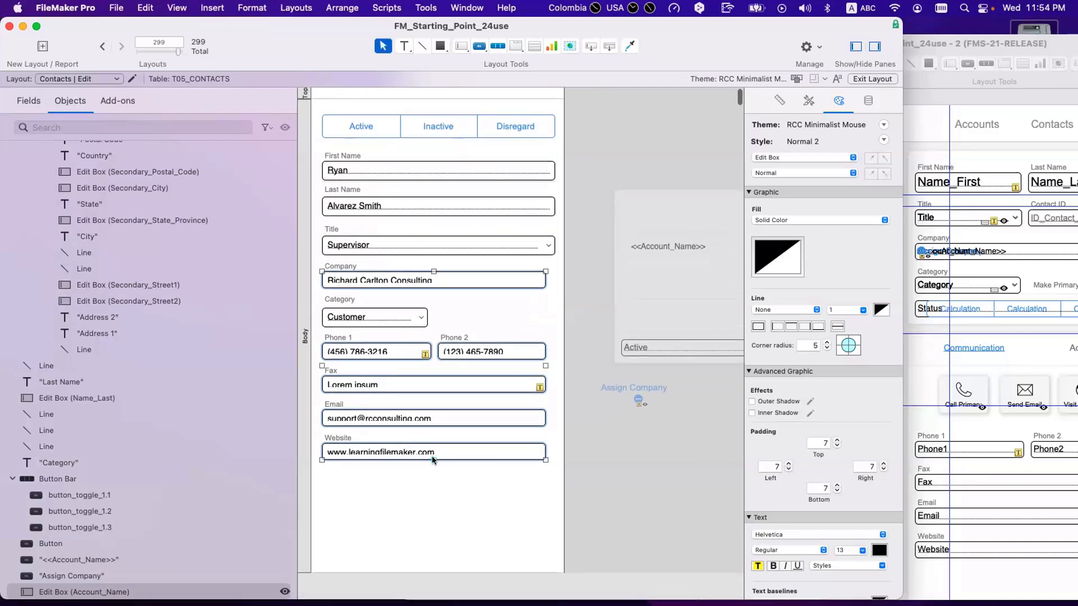
pyautogui.moveTo(433, 456); pyautogui.dragTo(432, 486)
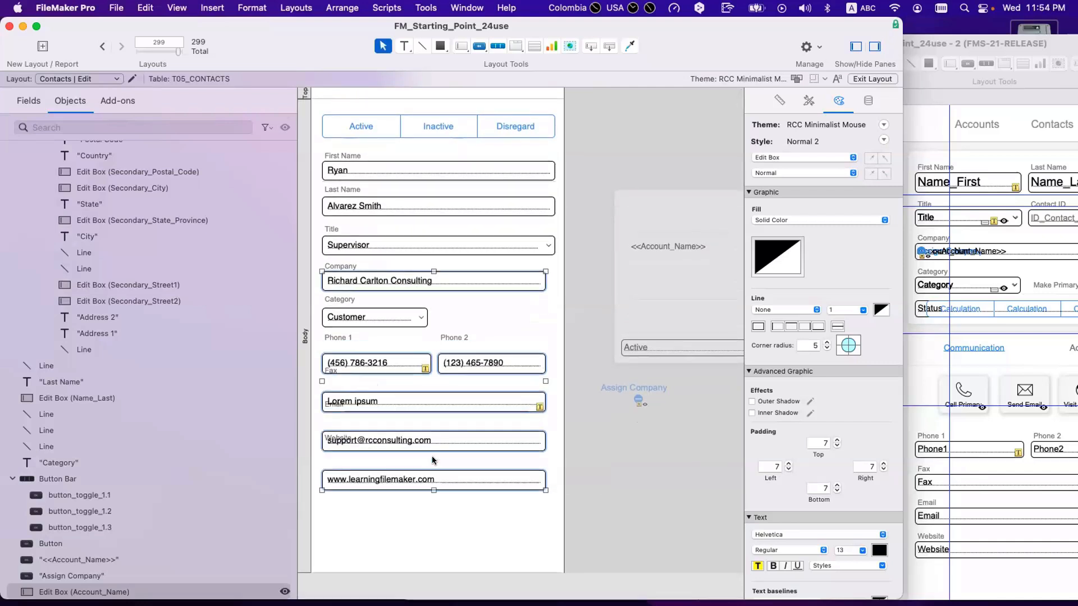
pyautogui.click(622, 456)
# - Move the Phone 1, Phone 2, Fax, Email and Website edit boxes up to sit beneath their own labels
pyautogui.scroll(2, 342, 377)
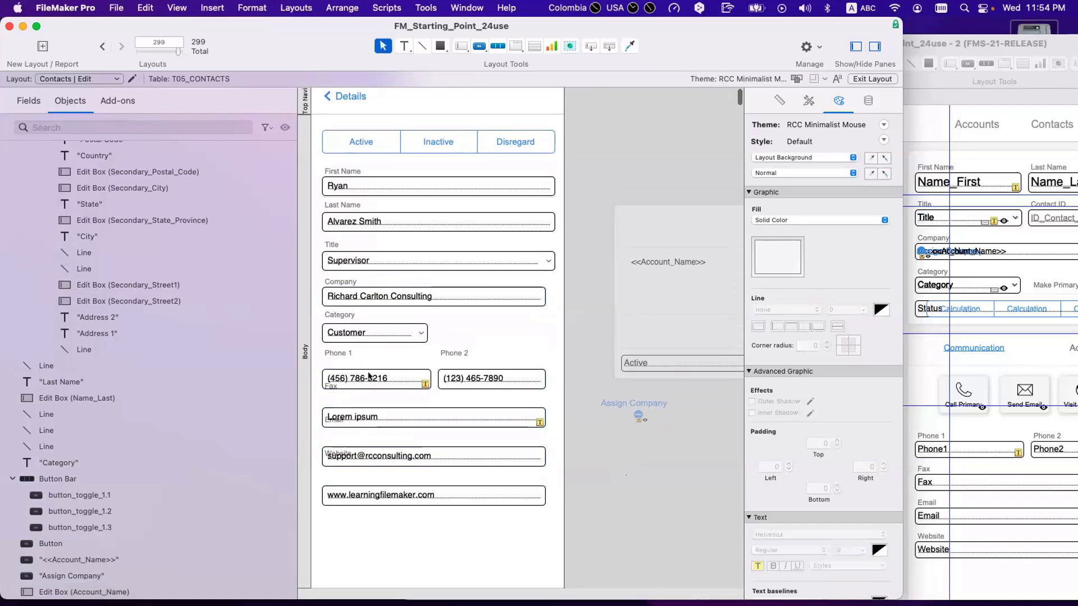
pyautogui.click(327, 387)
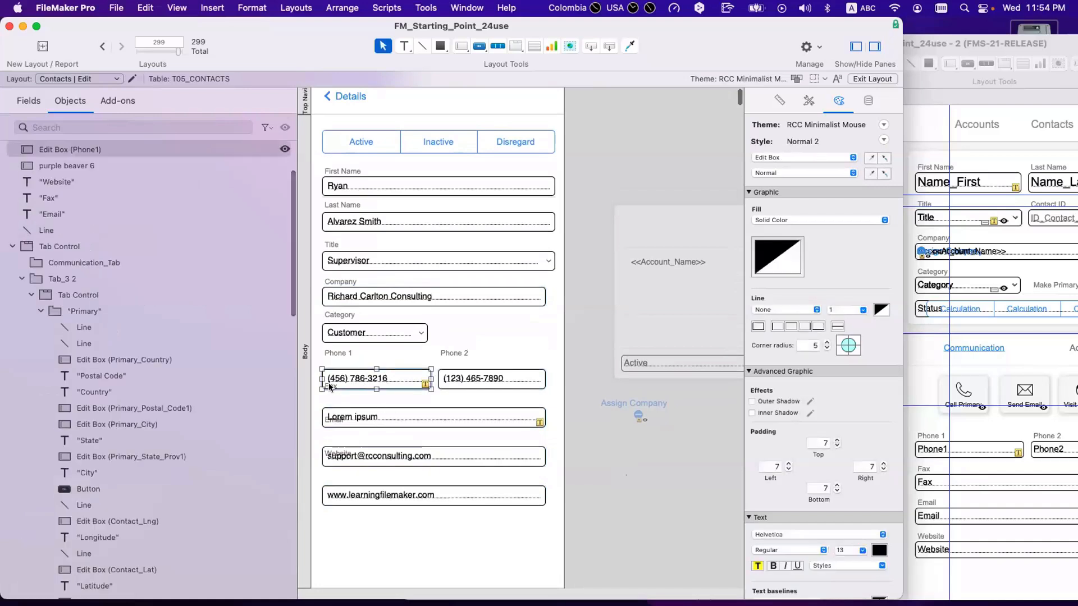
pyautogui.moveTo(363, 386); pyautogui.dragTo(364, 379)
pyautogui.click(478, 380)
pyautogui.moveTo(478, 380); pyautogui.dragTo(478, 373)
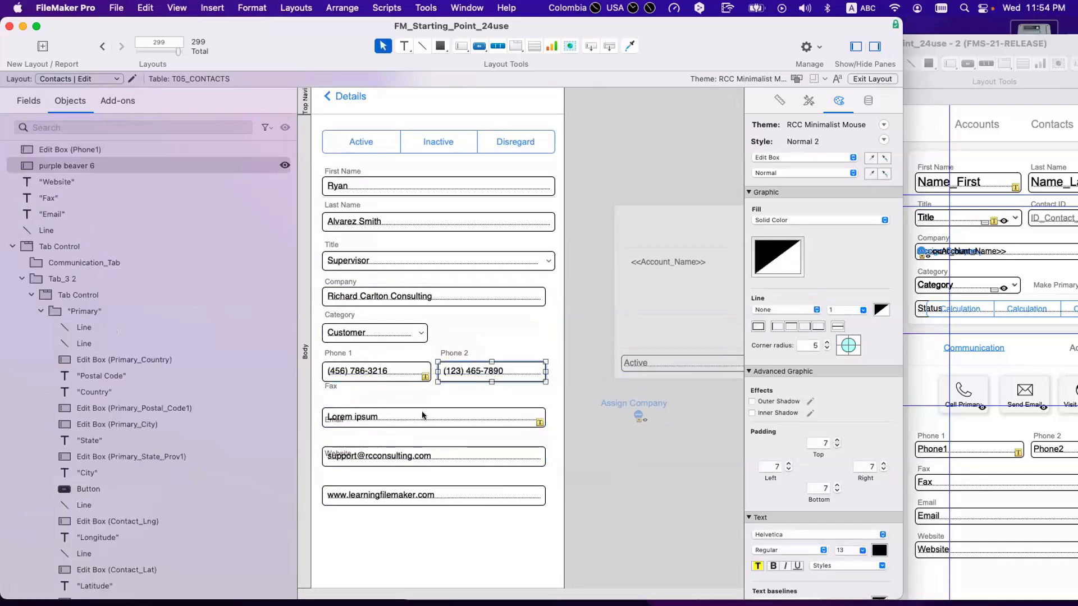
pyautogui.moveTo(389, 417); pyautogui.dragTo(389, 401)
pyautogui.moveTo(372, 446); pyautogui.dragTo(375, 423)
pyautogui.moveTo(360, 490); pyautogui.dragTo(363, 462)
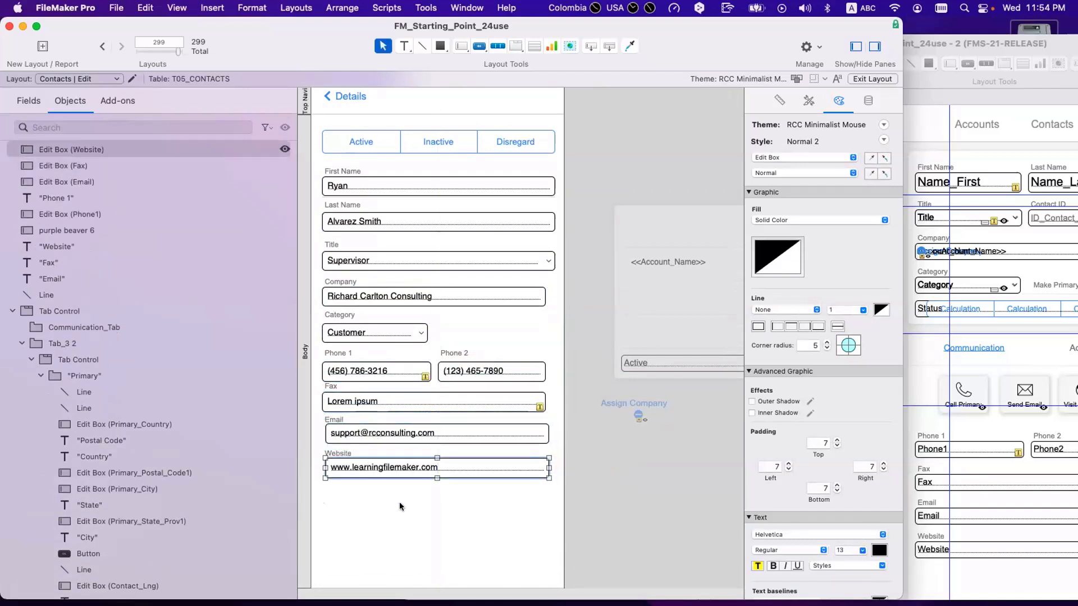
# - Widen the Category drop-down list to 346 pt, matching the Title field above
pyautogui.click(399, 504)
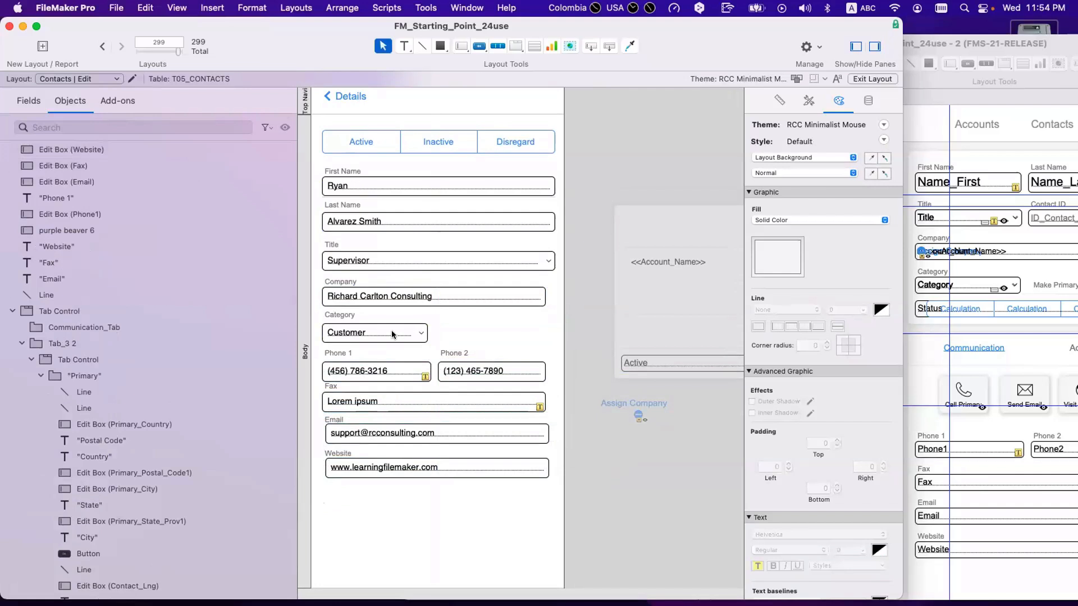
pyautogui.click(425, 332)
pyautogui.moveTo(427, 333); pyautogui.dragTo(554, 333)
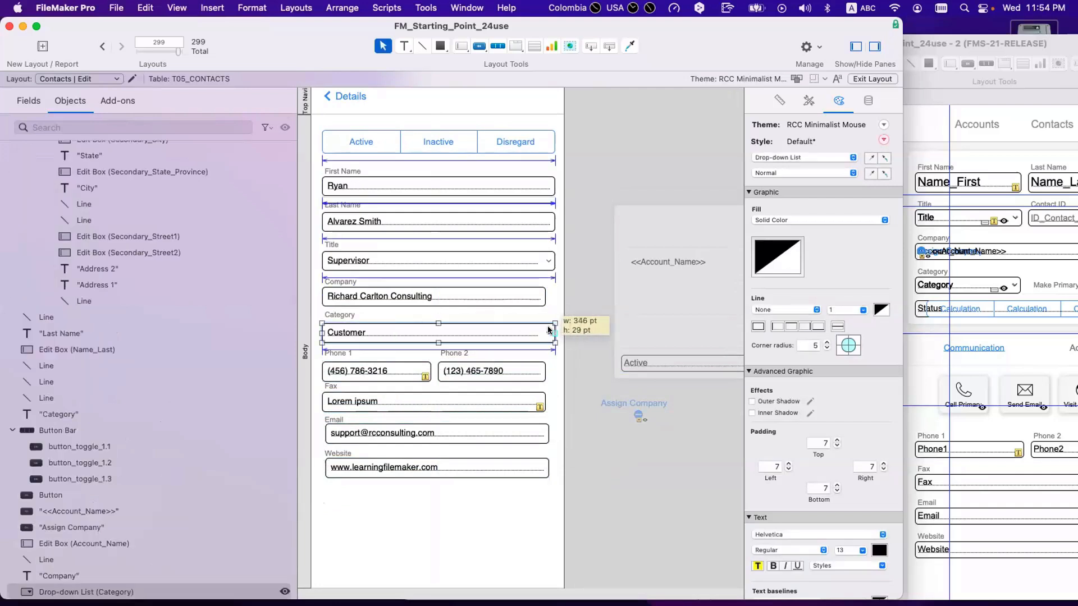
# - Shift the Fax, Email and Website fields down with their labels and place Phone 2 with its label beneath Phone 1
pyautogui.moveTo(539, 518); pyautogui.dragTo(321, 382)
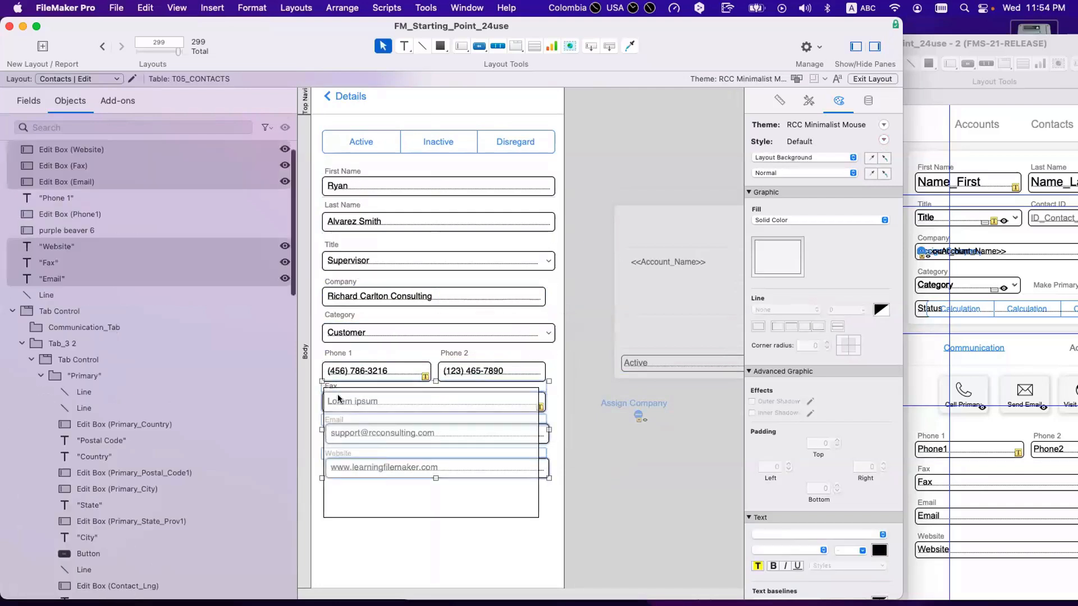
pyautogui.moveTo(542, 453); pyautogui.dragTo(542, 503)
pyautogui.click(468, 354)
pyautogui.keyDown('shift'); pyautogui.click(468, 370); pyautogui.keyUp('shift')
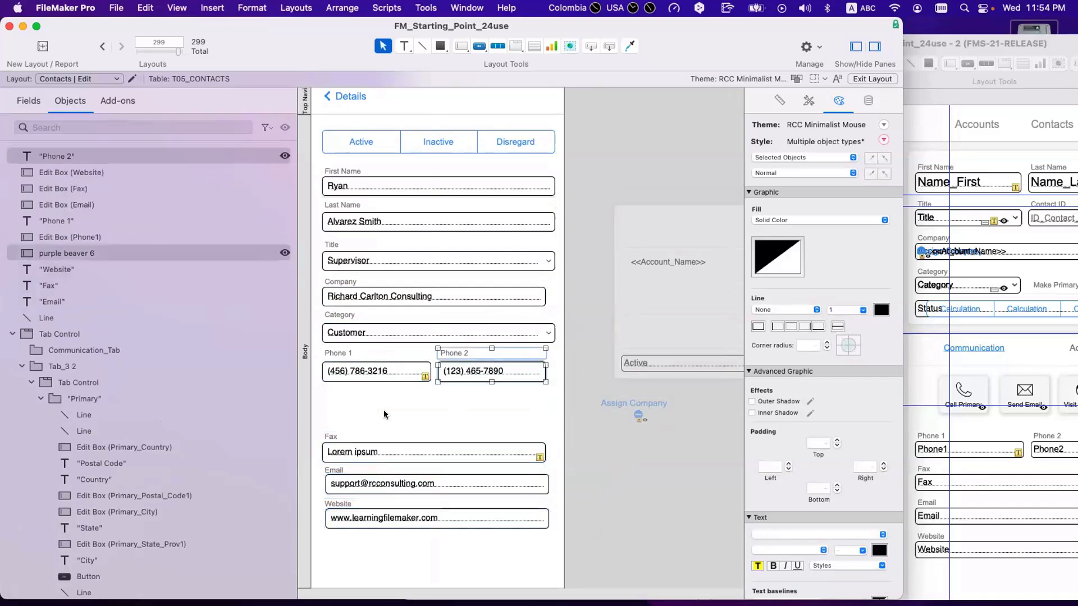
pyautogui.moveTo(539, 371); pyautogui.dragTo(424, 408)
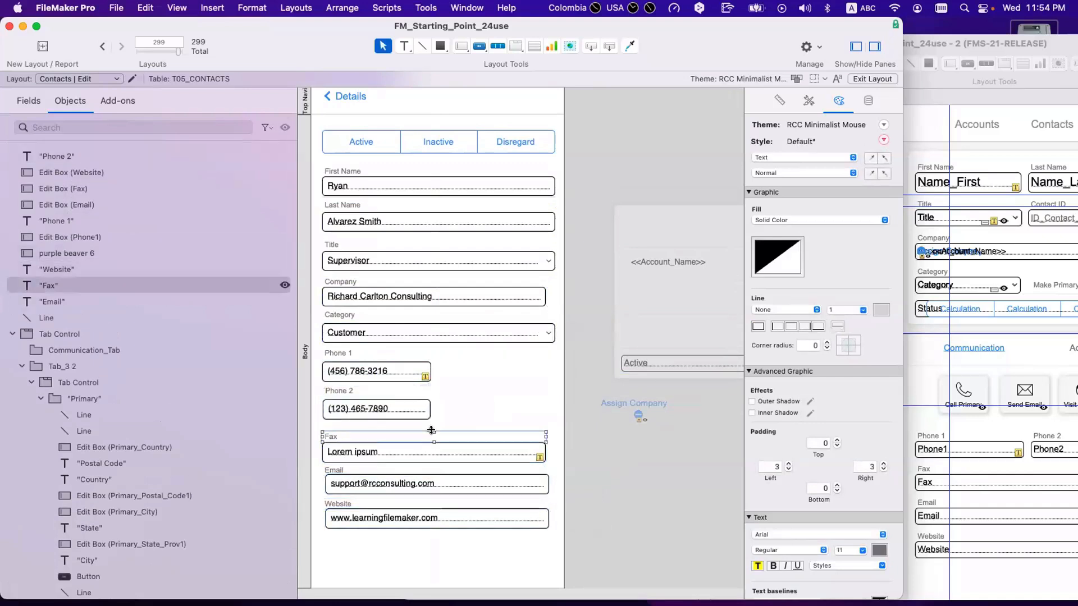
pyautogui.keyDown('shift'); pyautogui.click(395, 369); pyautogui.keyUp('shift')
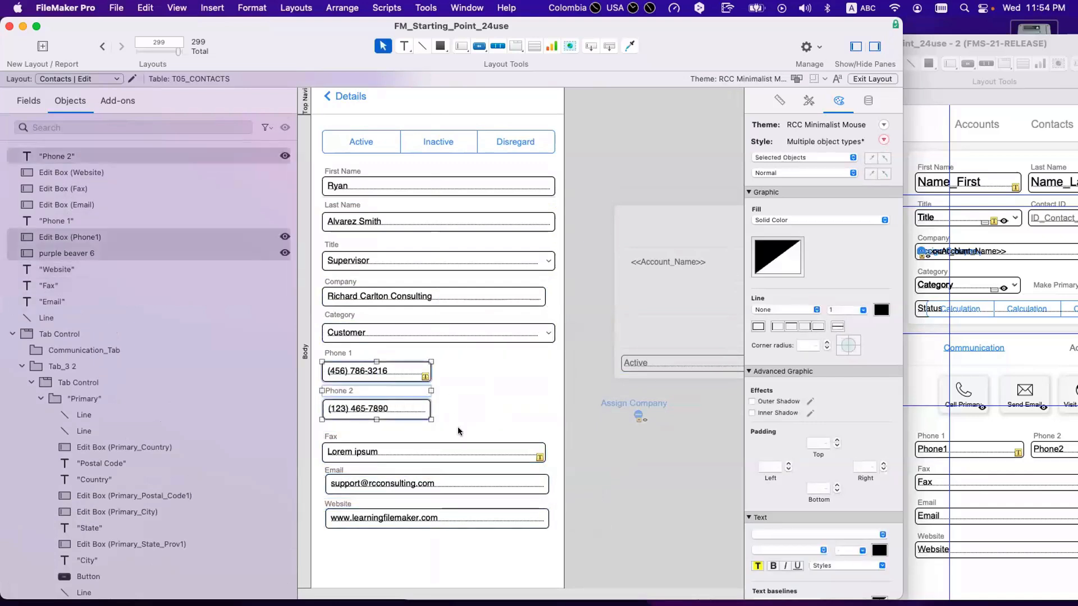
pyautogui.click(464, 542)
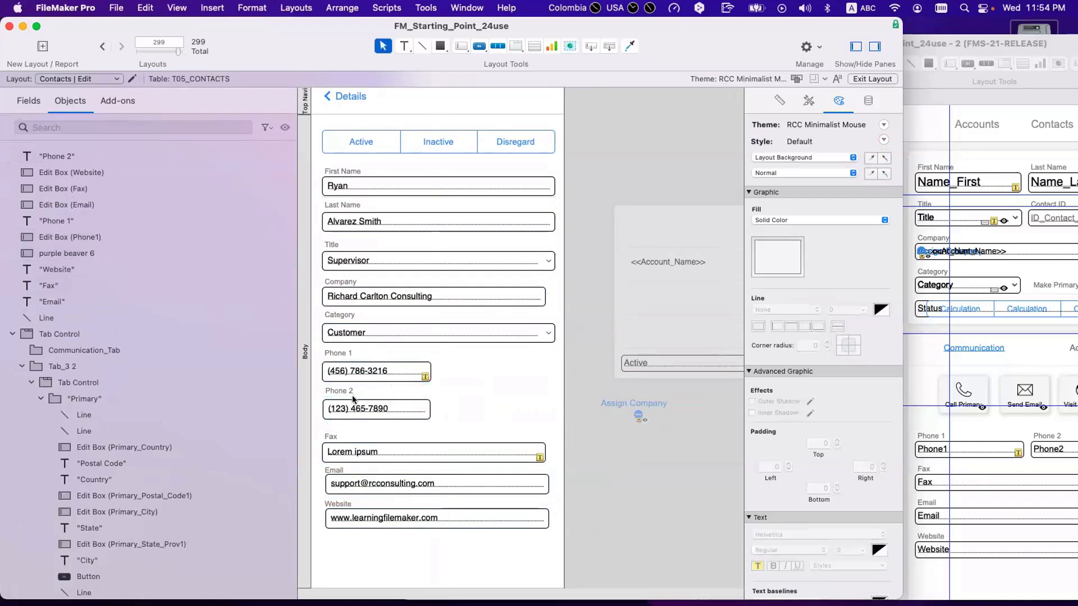
pyautogui.scroll(1, 352, 399)
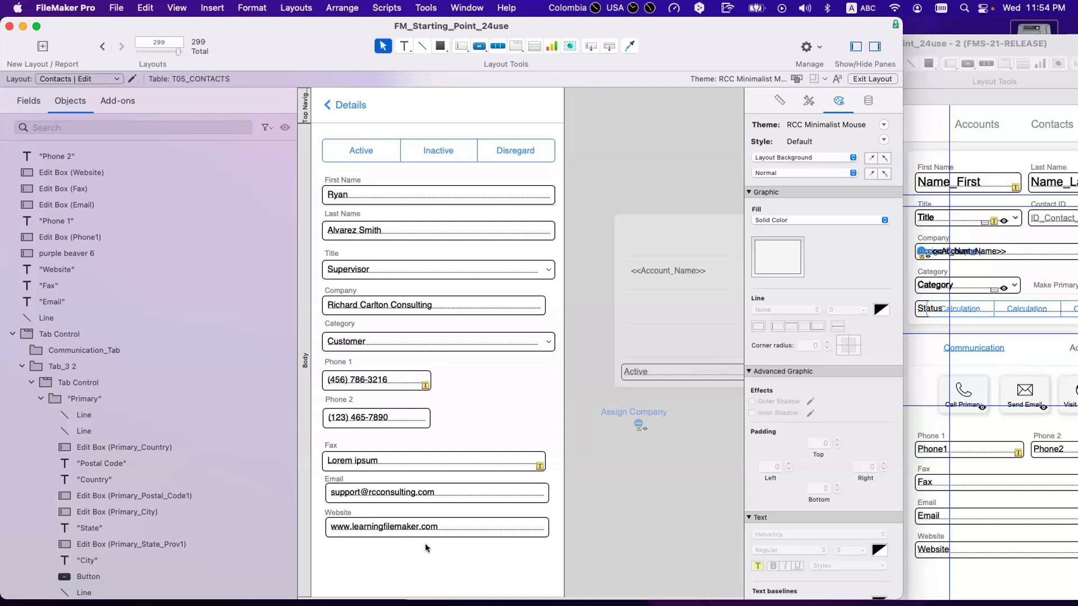
# - Move Fax, Email and Website up beneath Phone 2, and bring all the phone and communication fields closer to Category
pyautogui.moveTo(426, 543); pyautogui.dragTo(338, 446)
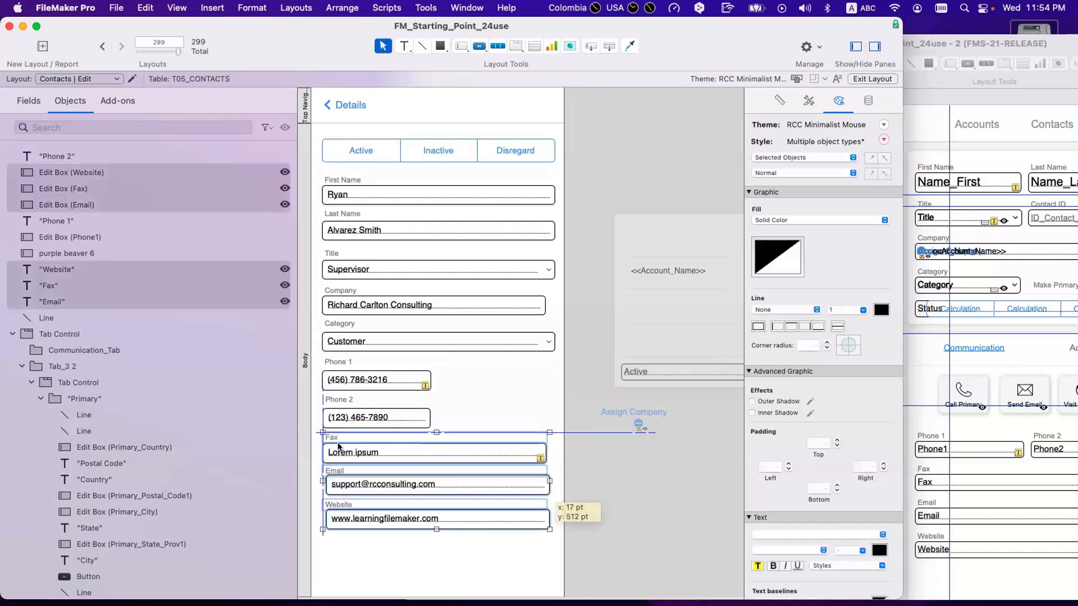
pyautogui.keyDown('shift'); pyautogui.click(339, 423); pyautogui.keyUp('shift')
pyautogui.keyDown('shift'); pyautogui.click(332, 398); pyautogui.keyUp('shift')
pyautogui.keyDown('shift'); pyautogui.click(339, 380); pyautogui.keyUp('shift')
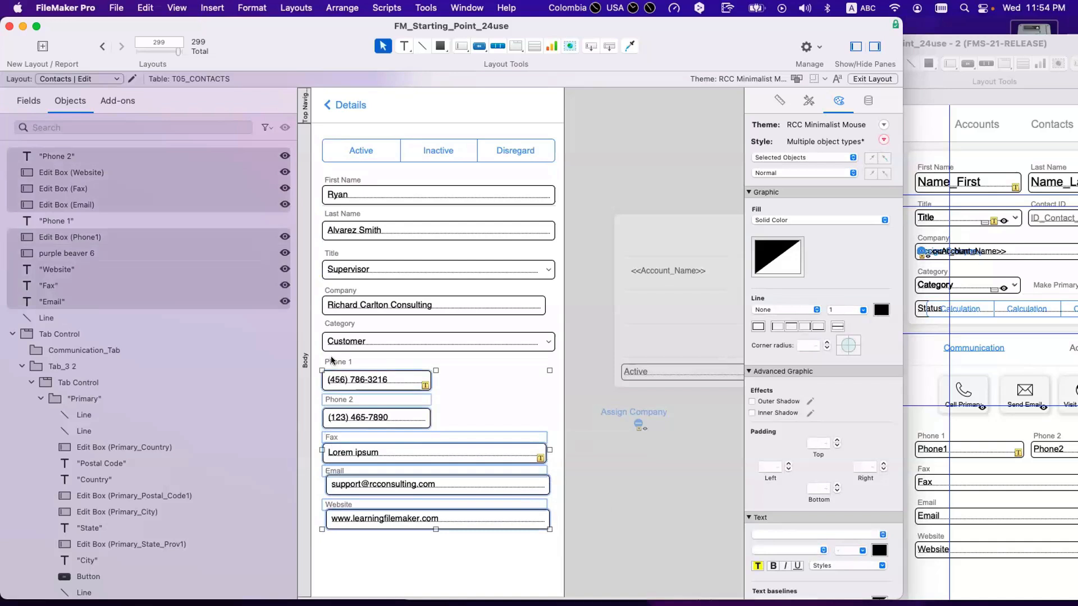
pyautogui.keyDown('shift'); pyautogui.click(337, 362); pyautogui.keyUp('shift')
pyautogui.moveTo(339, 373); pyautogui.dragTo(339, 367)
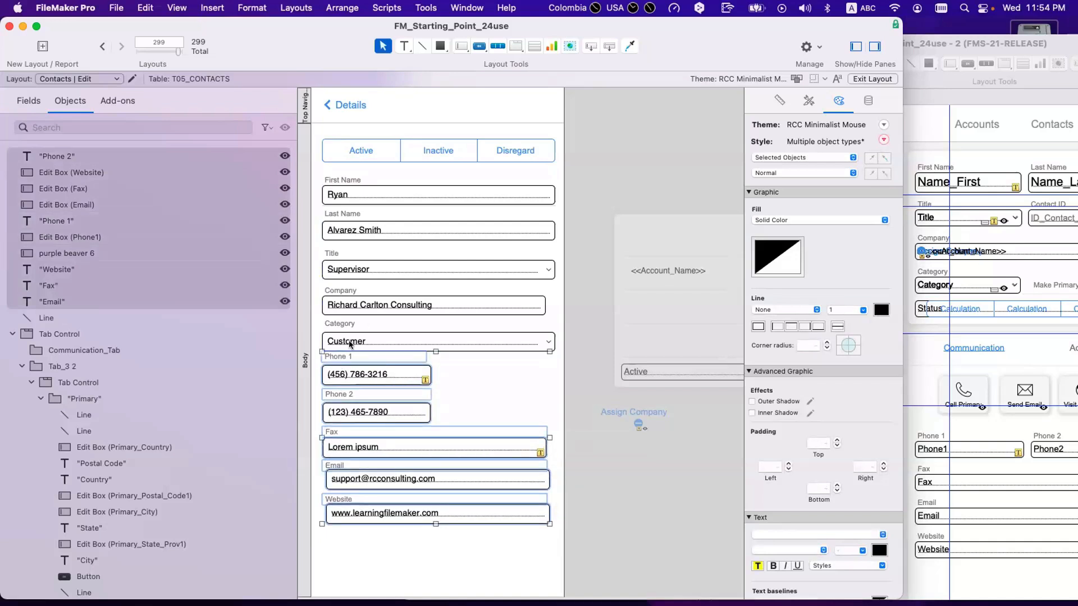
# - Move the Title, Company and Category fields up with everything beneath them to tighten the spacing below Last Name
pyautogui.keyDown('shift'); pyautogui.click(349, 344); pyautogui.keyUp('shift')
pyautogui.keyDown('shift'); pyautogui.click(339, 324); pyautogui.keyUp('shift')
pyautogui.keyDown('shift'); pyautogui.click(340, 304); pyautogui.keyUp('shift')
pyautogui.keyDown('shift'); pyautogui.click(339, 291); pyautogui.keyUp('shift')
pyautogui.moveTo(340, 299); pyautogui.dragTo(340, 260)
pyautogui.keyDown('shift'); pyautogui.click(341, 267); pyautogui.keyUp('shift')
pyautogui.keyDown('shift'); pyautogui.click(332, 253); pyautogui.keyUp('shift')
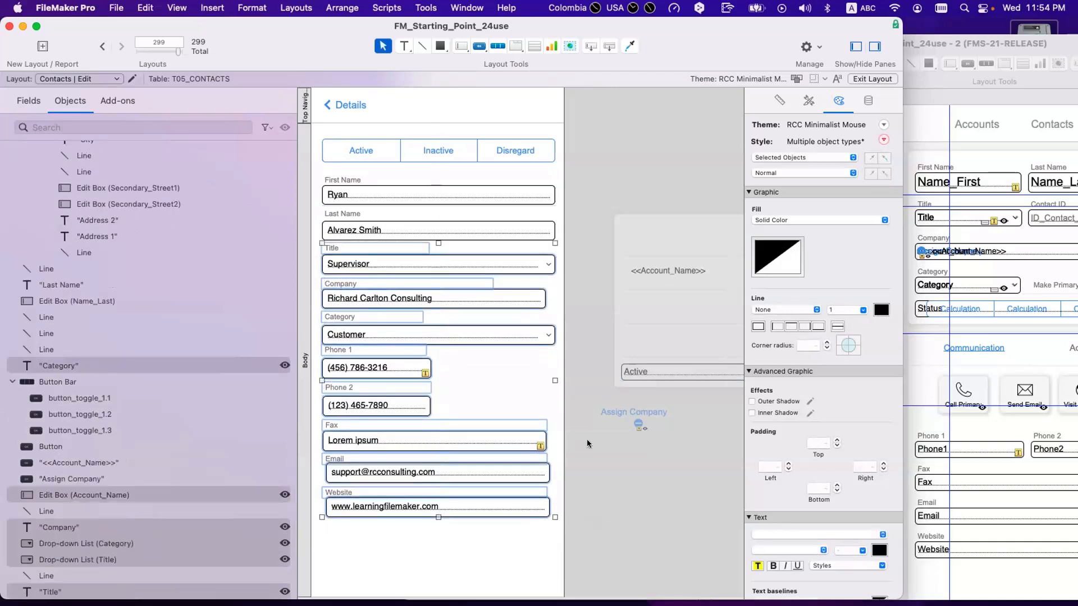
pyautogui.click(594, 438)
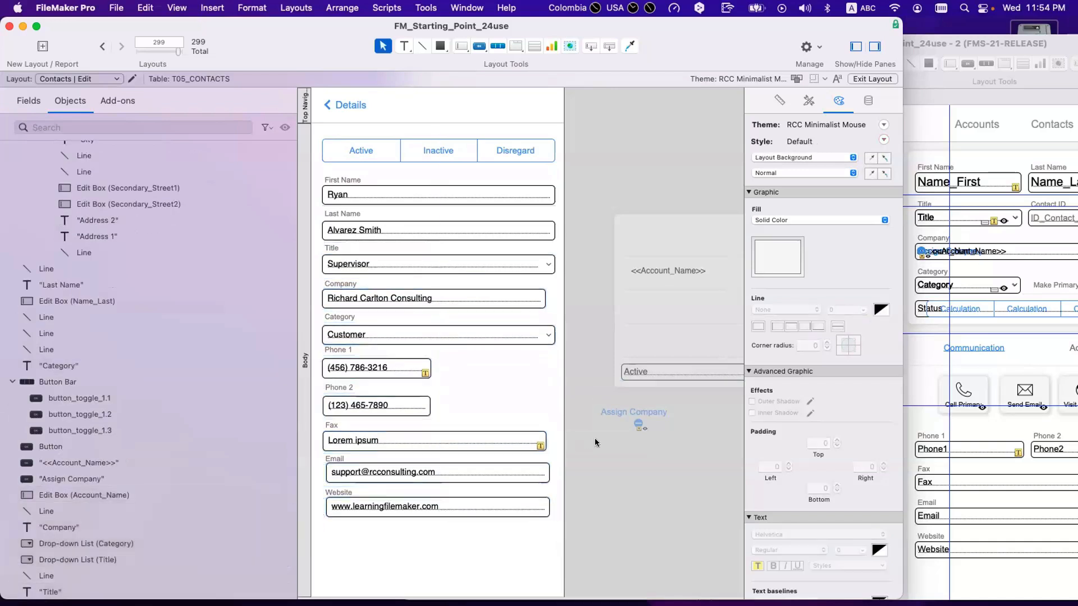
# - Duplicate the separator line under First Name and place the copy beneath the Last Name field
pyautogui.click(410, 205)
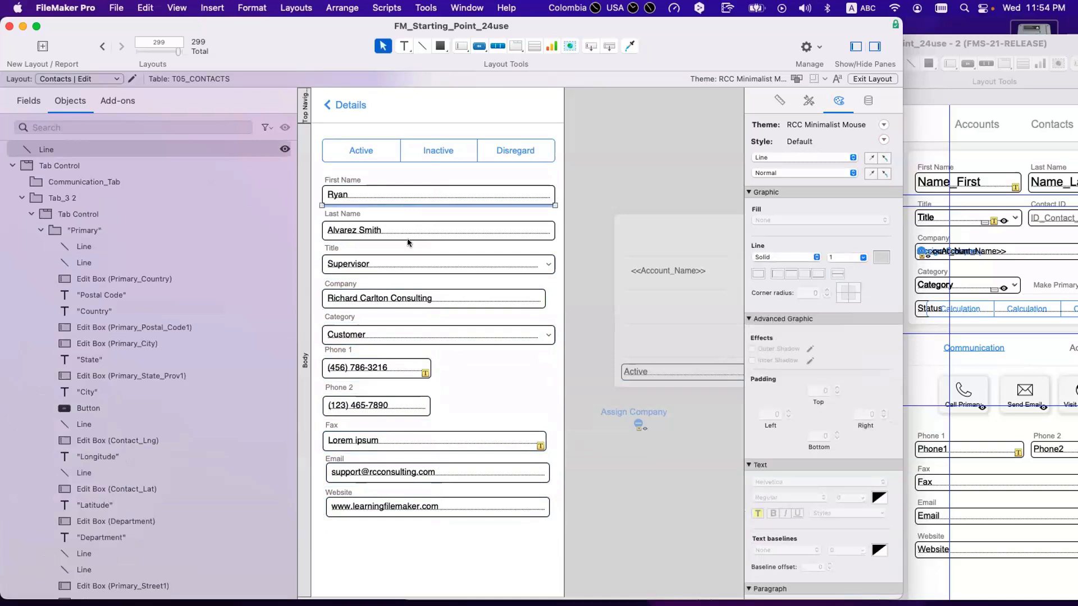
pyautogui.press('BackSpace')
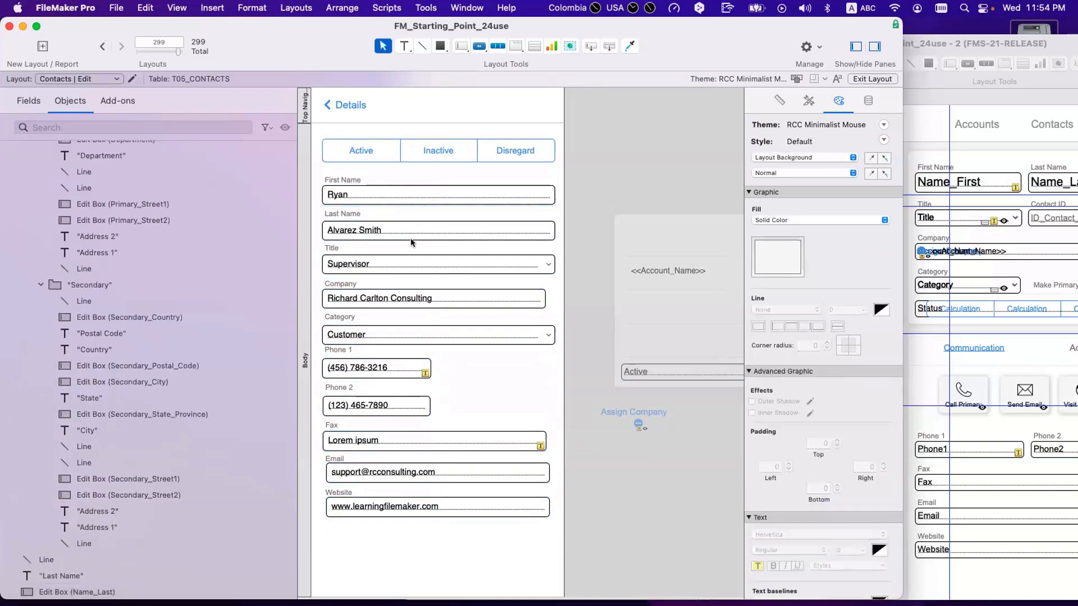
pyautogui.moveTo(589, 246); pyautogui.dragTo(306, 220)
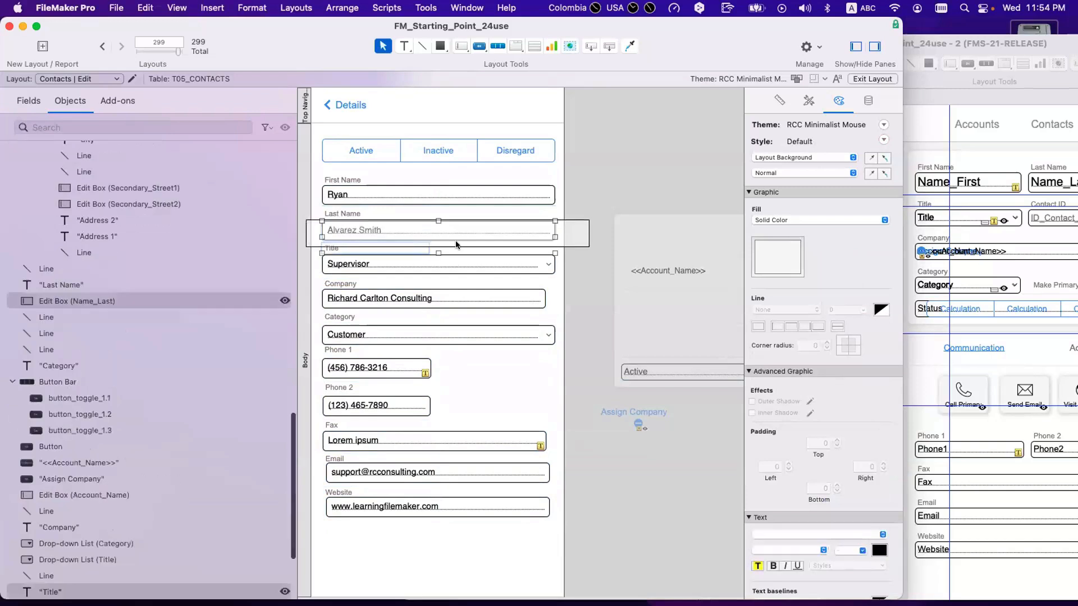
pyautogui.click(447, 205)
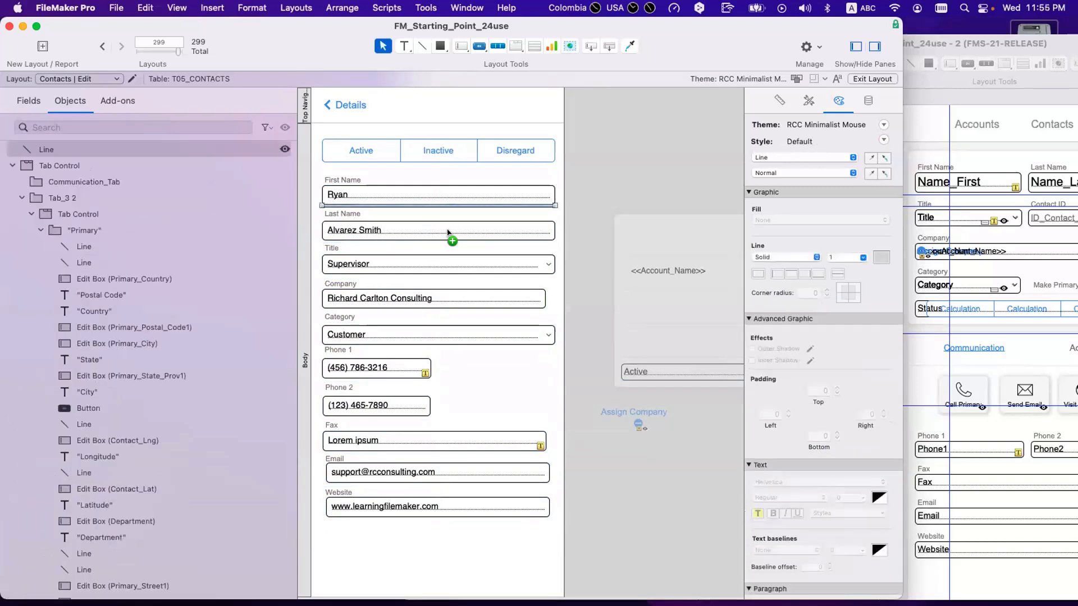
# - Copy the separator line beneath the Last Name, Title, Company, Category, Phone 1 and Phone 2 fields
pyautogui.moveTo(448, 232); pyautogui.dragTo(447, 240)
pyautogui.click(339, 250)
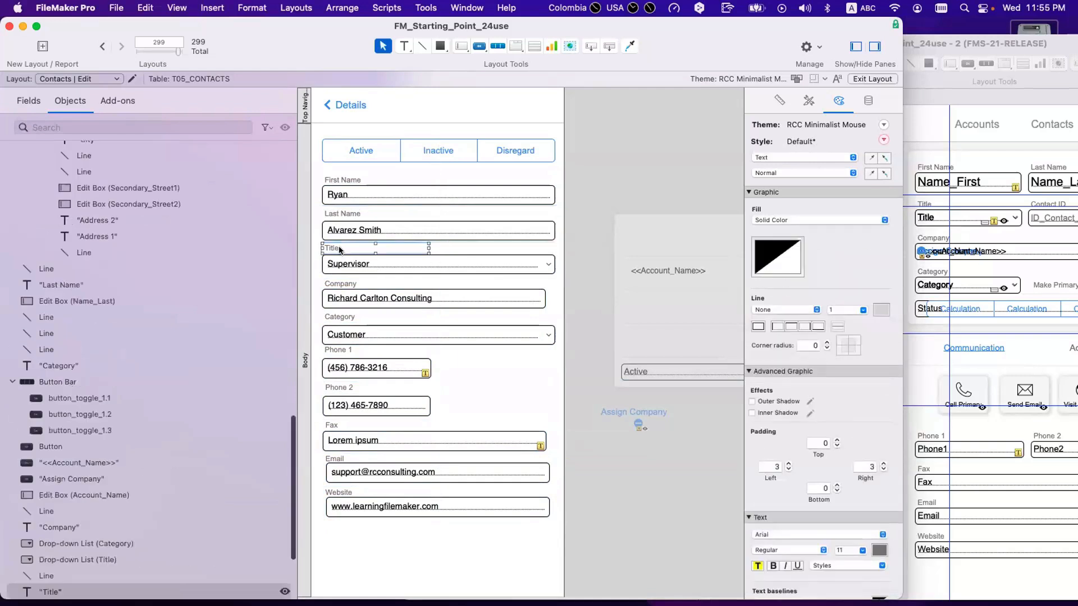
pyautogui.click(358, 241)
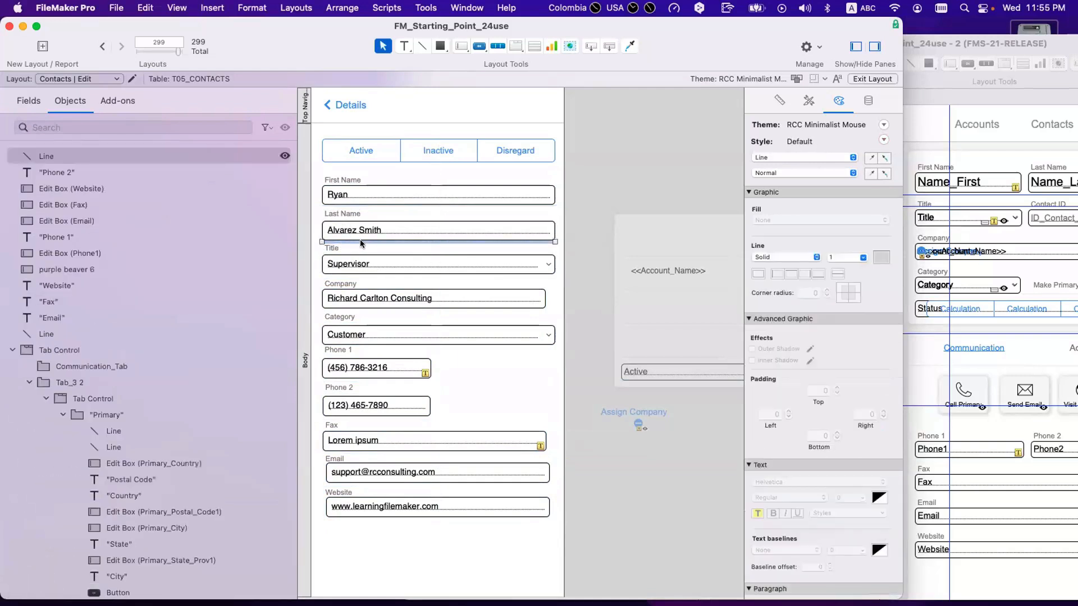
pyautogui.moveTo(361, 243); pyautogui.dragTo(365, 309)
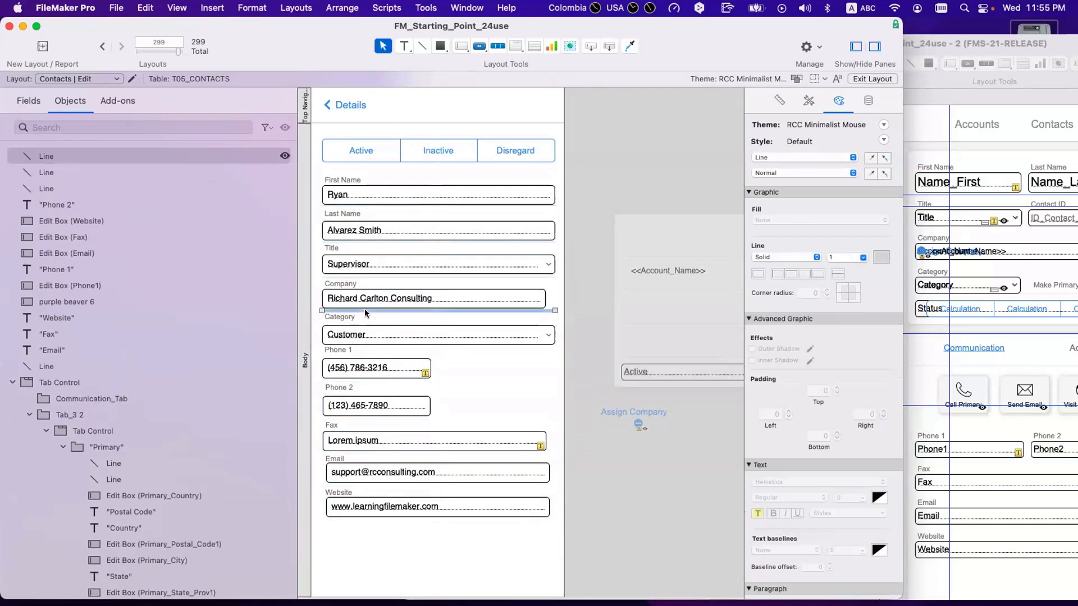
pyautogui.press('super+d')
pyautogui.press('super+d')
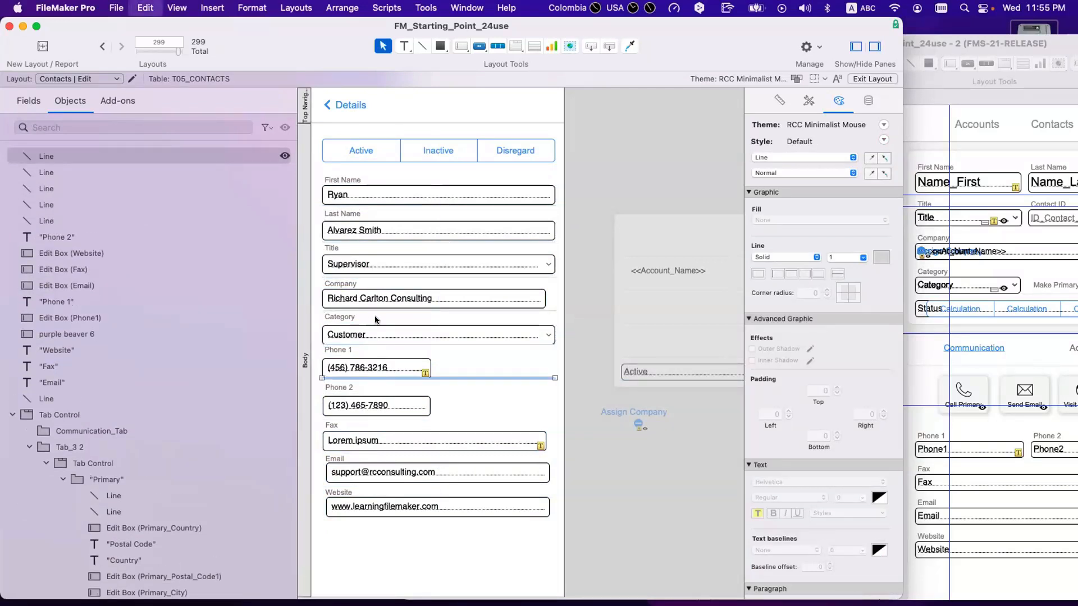
pyautogui.press('super+d')
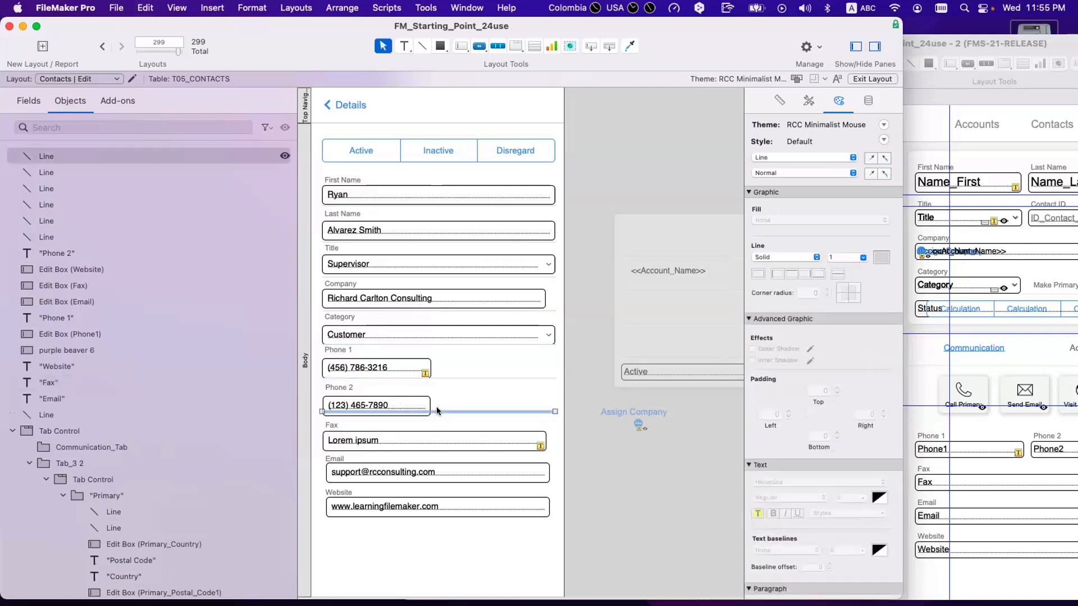
pyautogui.moveTo(436, 407); pyautogui.dragTo(437, 416)
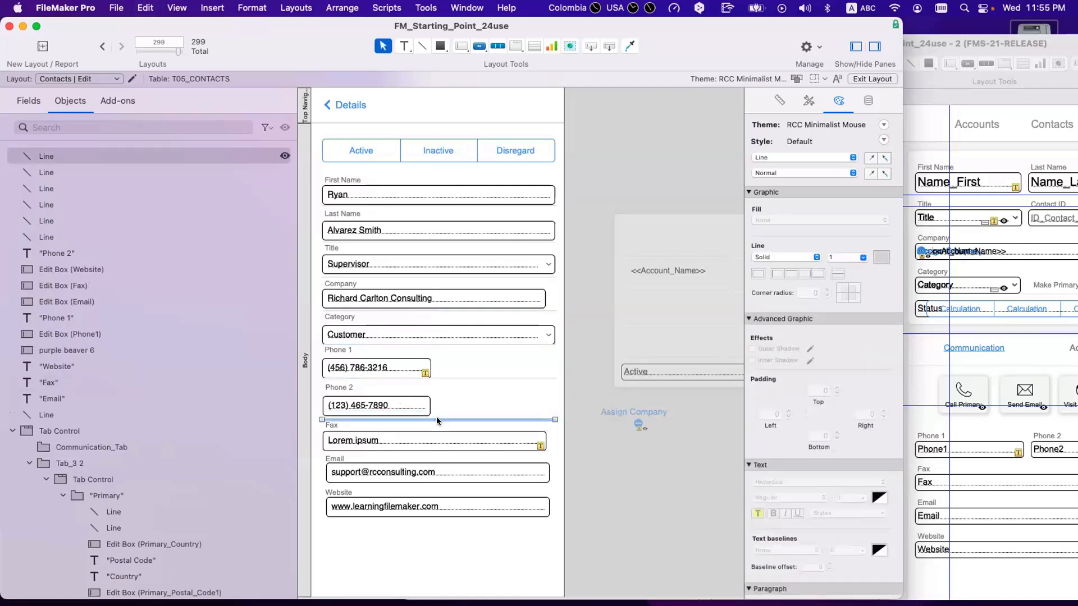
# - Nudge the Phone 1 label down slightly, away from the separator line under the Category field
pyautogui.click(368, 372)
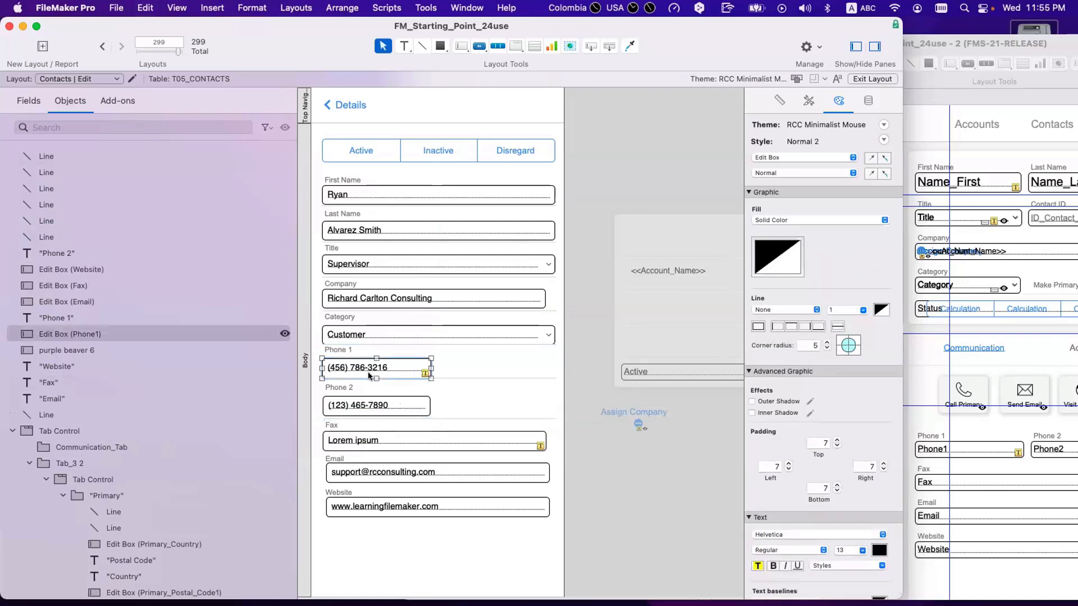
pyautogui.click(435, 379)
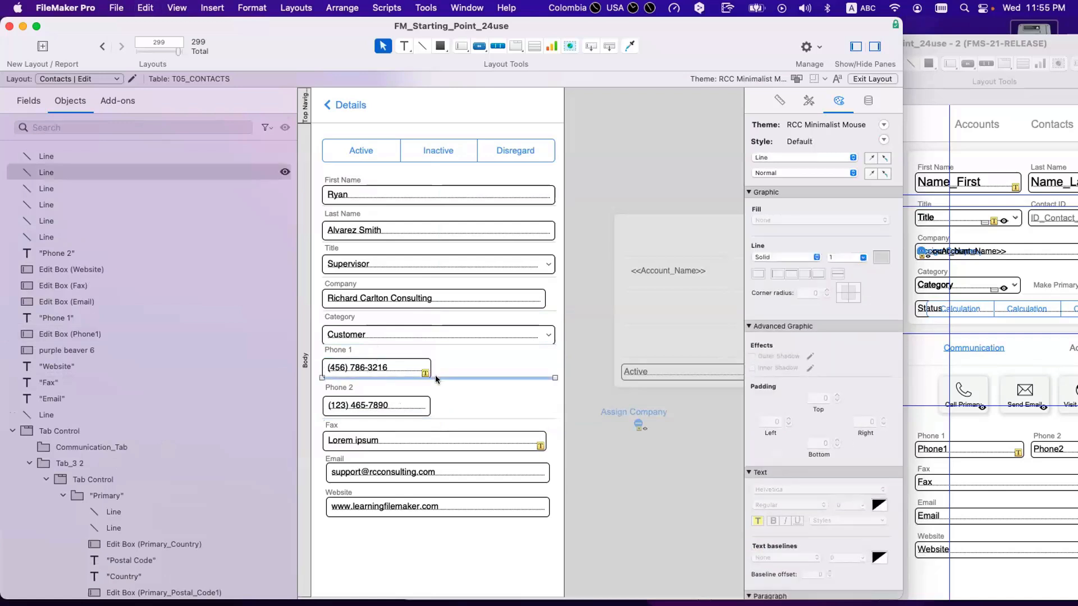
pyautogui.click(401, 345)
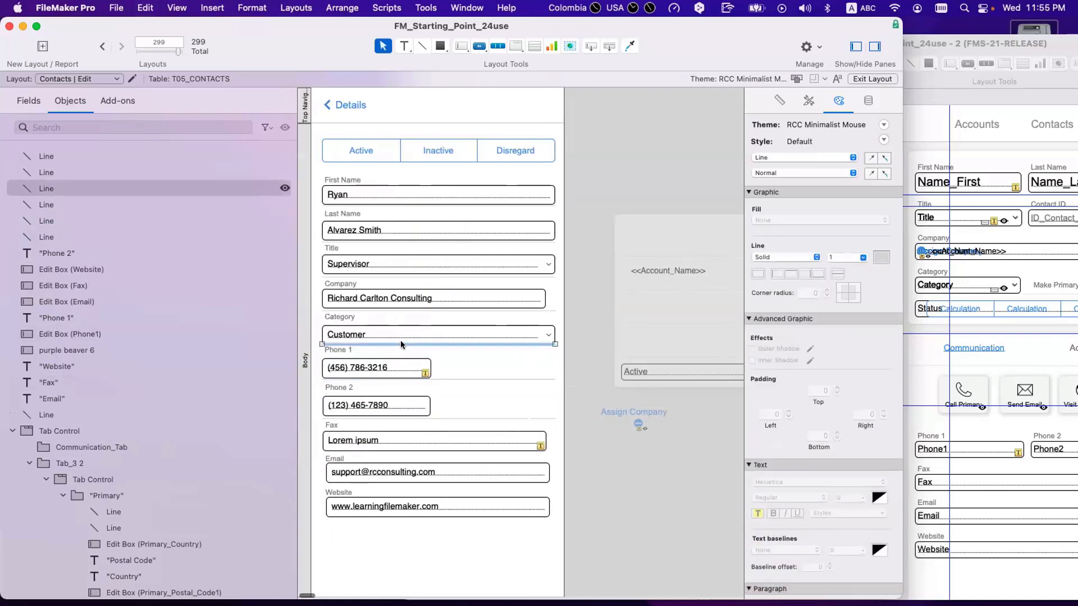
pyautogui.click(350, 351)
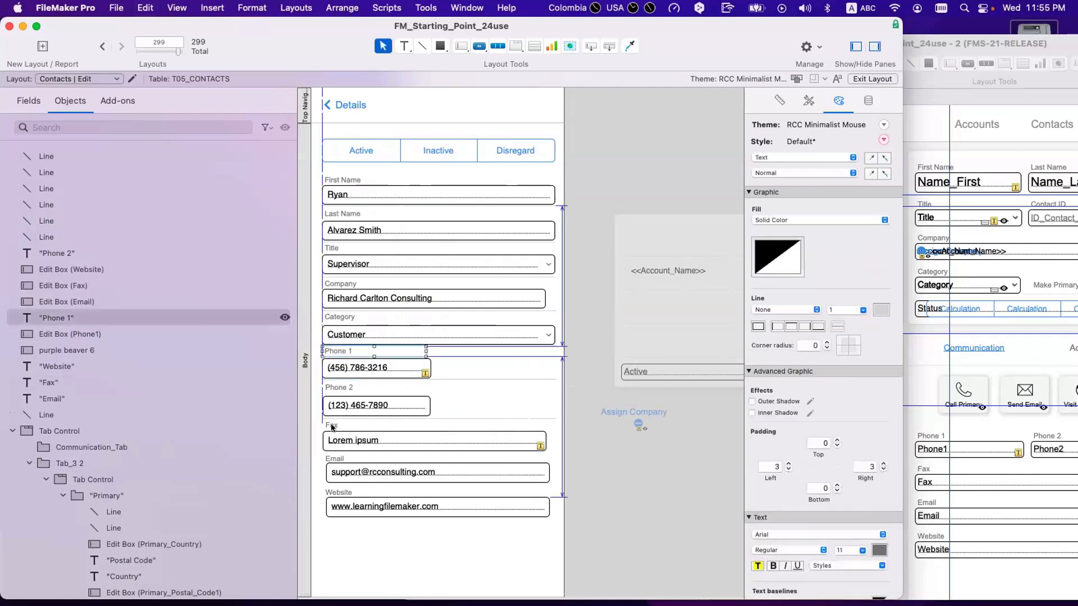
# - Copy the separator line beneath the Fax, Email and Website fields
pyautogui.click(400, 418)
pyautogui.moveTo(402, 439); pyautogui.dragTo(416, 519)
pyautogui.click(442, 556)
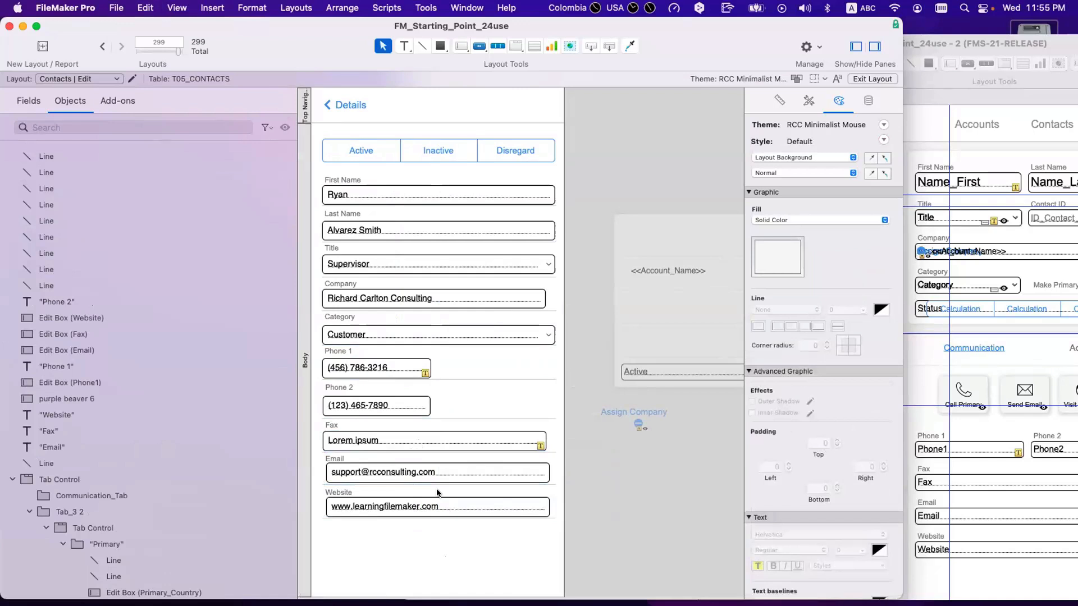
# - Remove the tooltips from the Fax and Phone 1 fields
pyautogui.click(504, 438)
pyautogui.keyDown('shift'); pyautogui.click(396, 371); pyautogui.keyUp('shift')
pyautogui.click(787, 101)
pyautogui.click(816, 159)
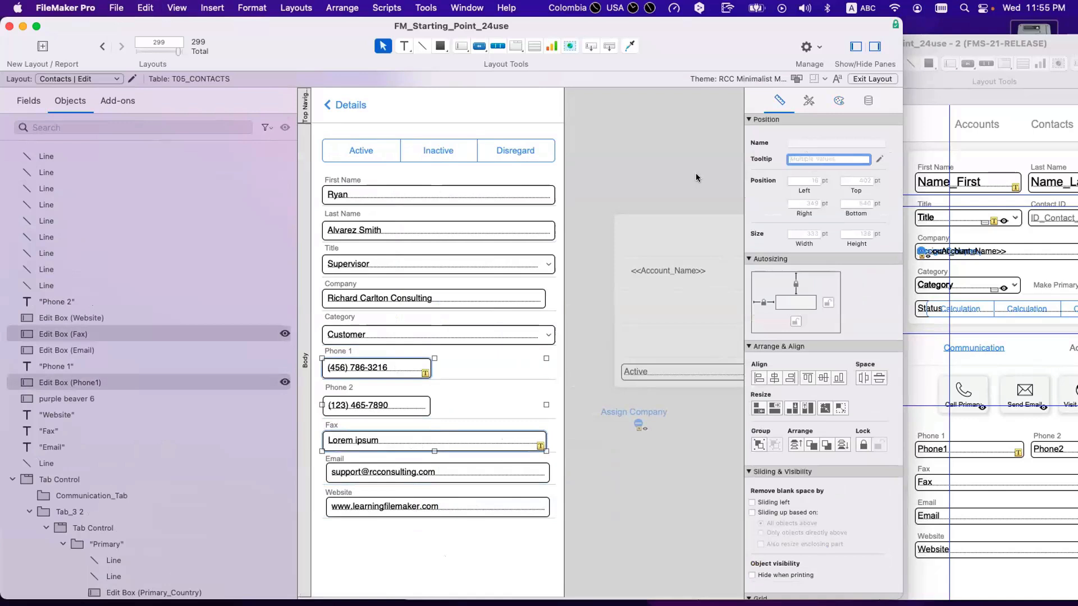
pyautogui.click(566, 416)
# - Try to left-align all contact fields, labels and lines at the largest width and distribute them evenly vertically
pyautogui.moveTo(546, 535); pyautogui.dragTo(318, 172)
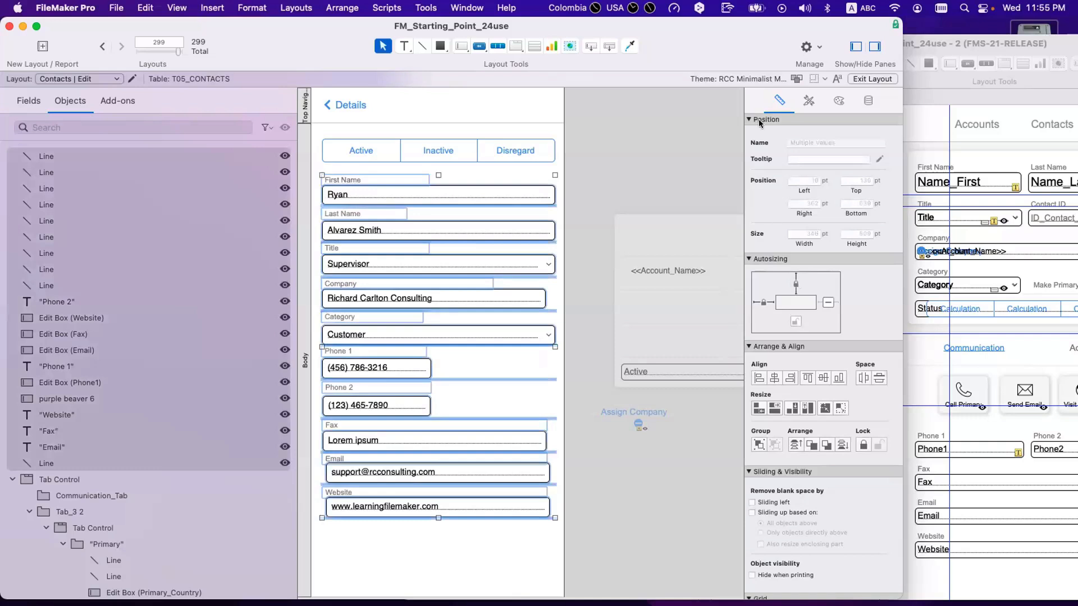
pyautogui.click(759, 378)
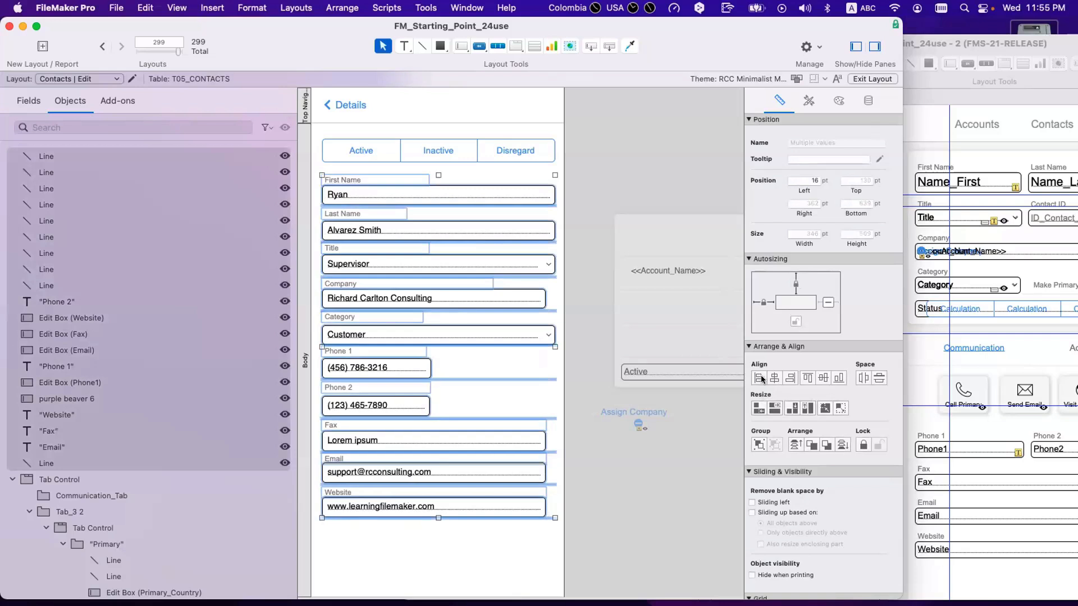
pyautogui.click(774, 407)
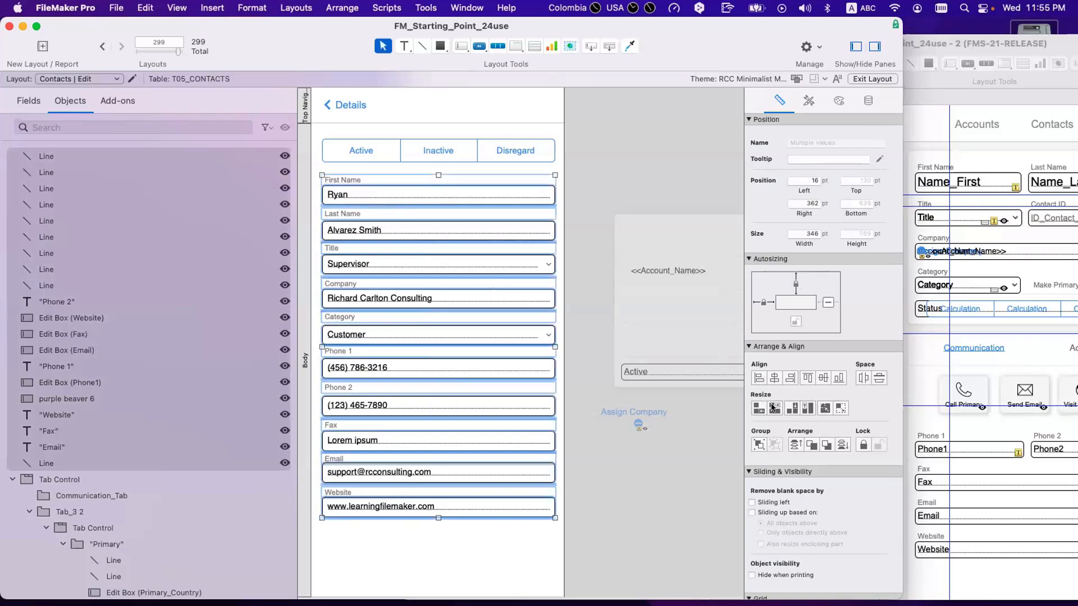
pyautogui.click(880, 379)
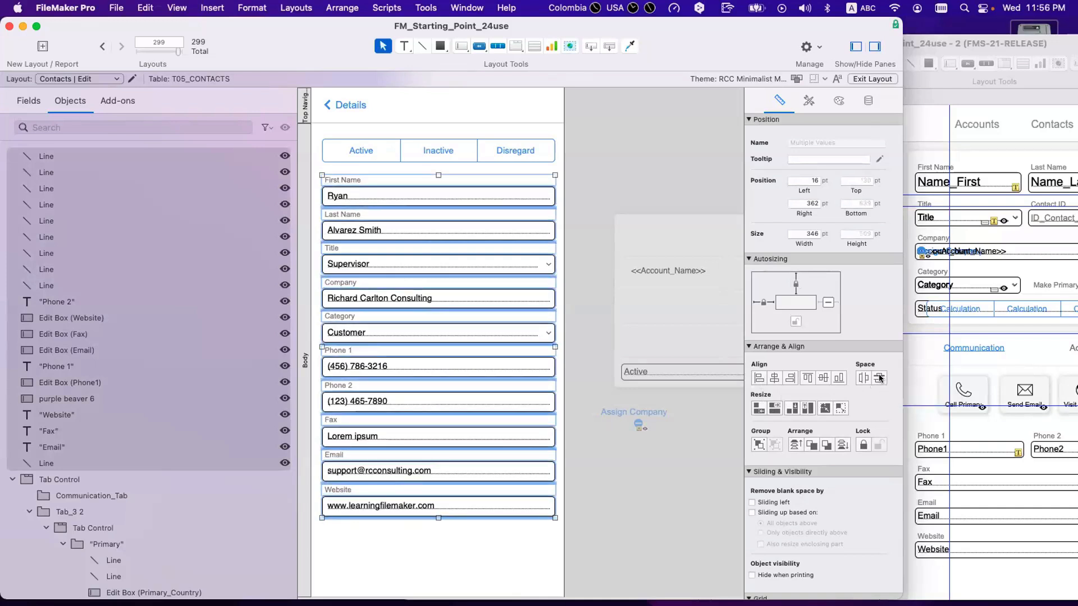
# - Preview the contact edit layout in Browse mode, return to Layout mode and undo the spacing, width and alignment changes
pyautogui.click(722, 470)
pyautogui.press('super+b')
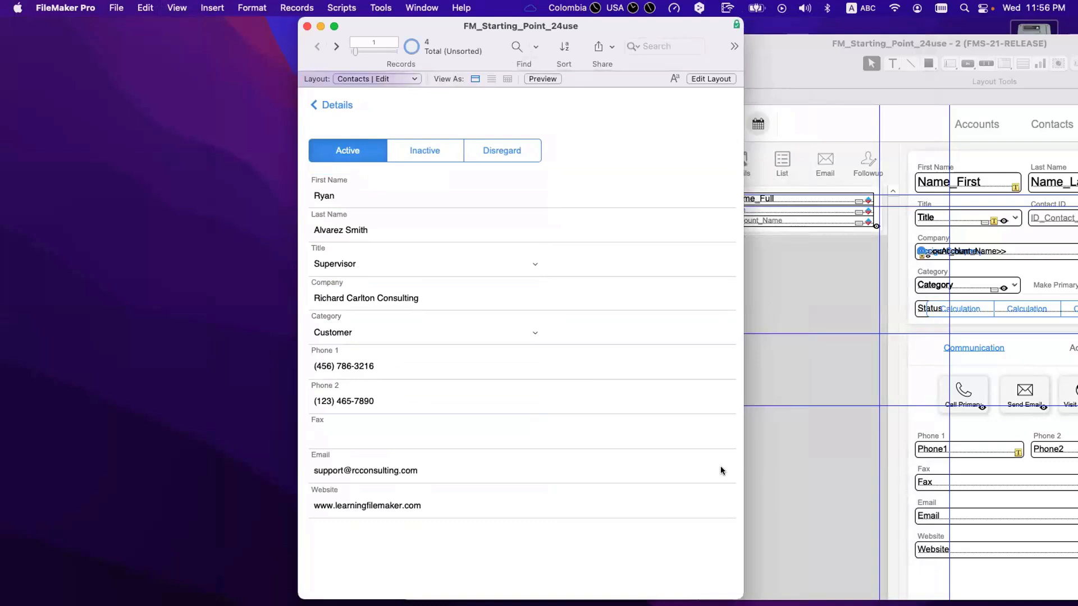
pyautogui.press('super+l')
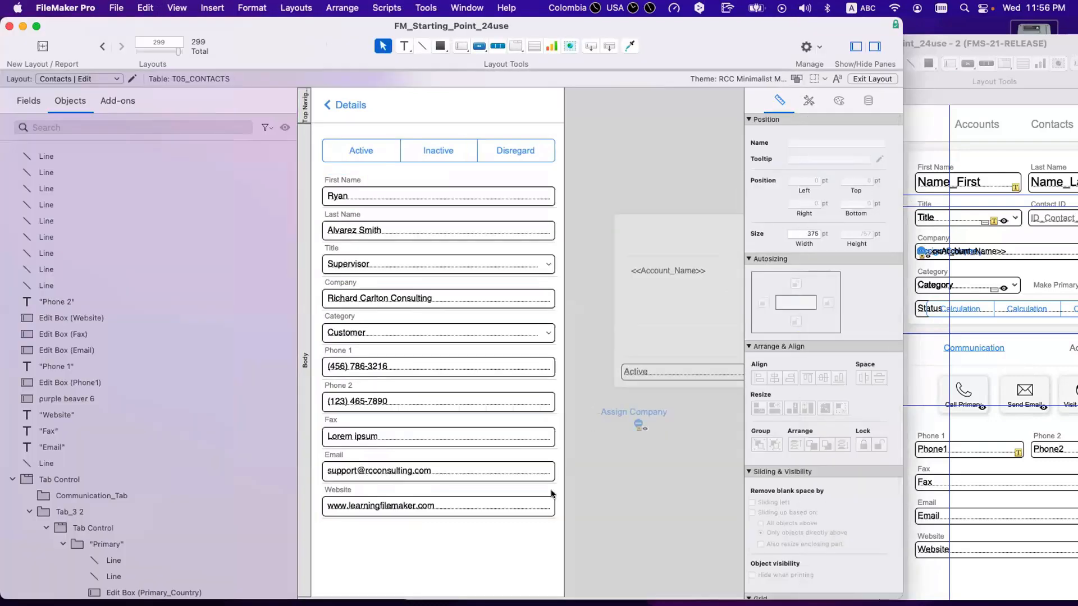
pyautogui.press('super+a')
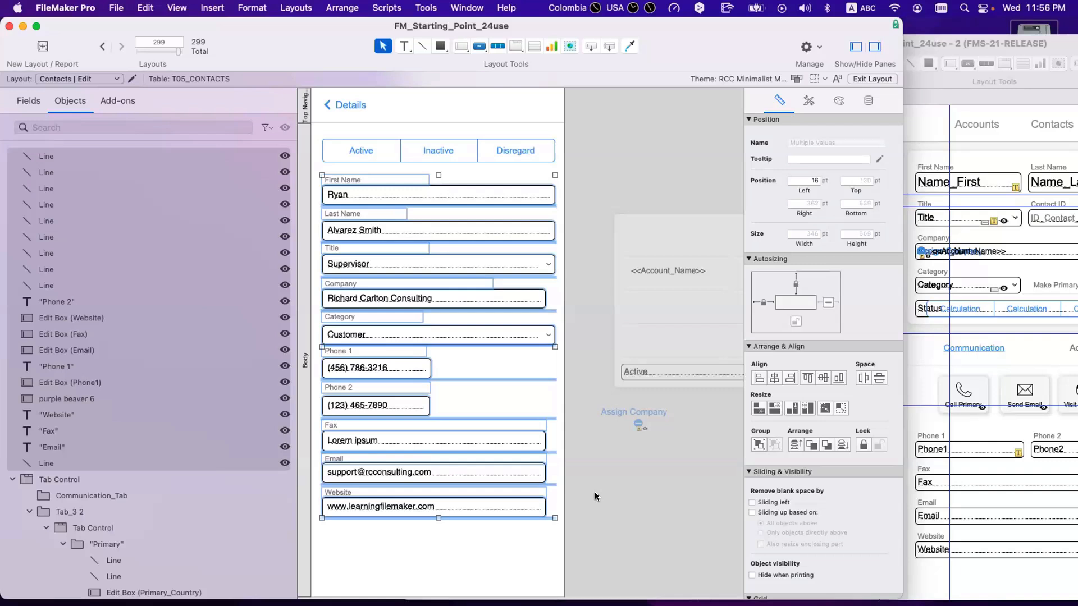
pyautogui.press('super+z')
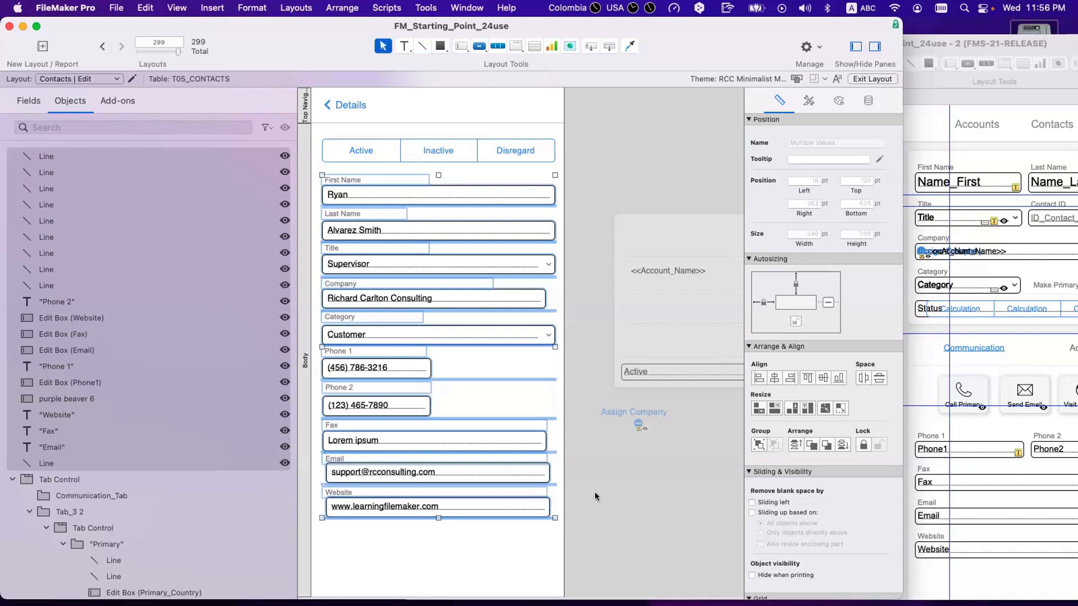
# - Give all contact fields, labels and separator lines the same left edge and the largest width, anchored on both sides
pyautogui.moveTo(554, 543); pyautogui.dragTo(341, 181)
pyautogui.click(758, 379)
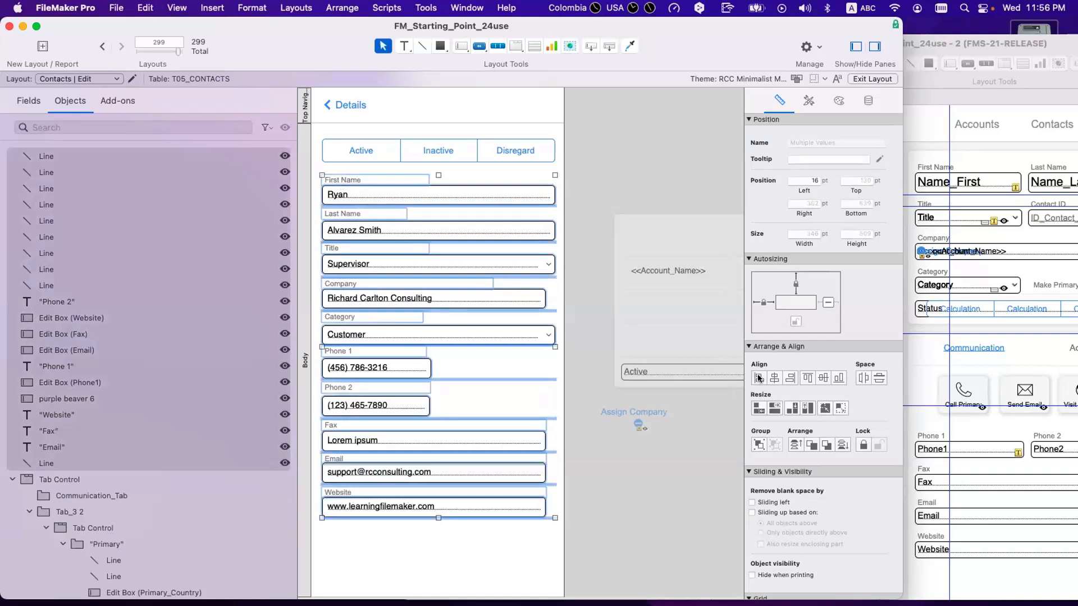
pyautogui.click(774, 406)
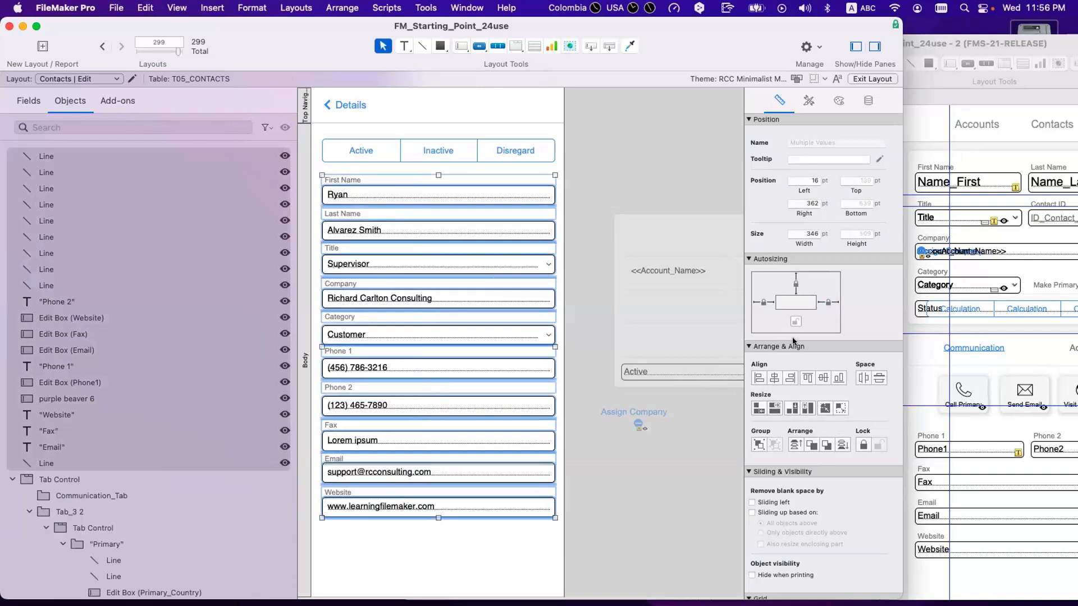
# - Distribute the selected contact fields, labels and separator lines evenly in the vertical direction
pyautogui.click(878, 380)
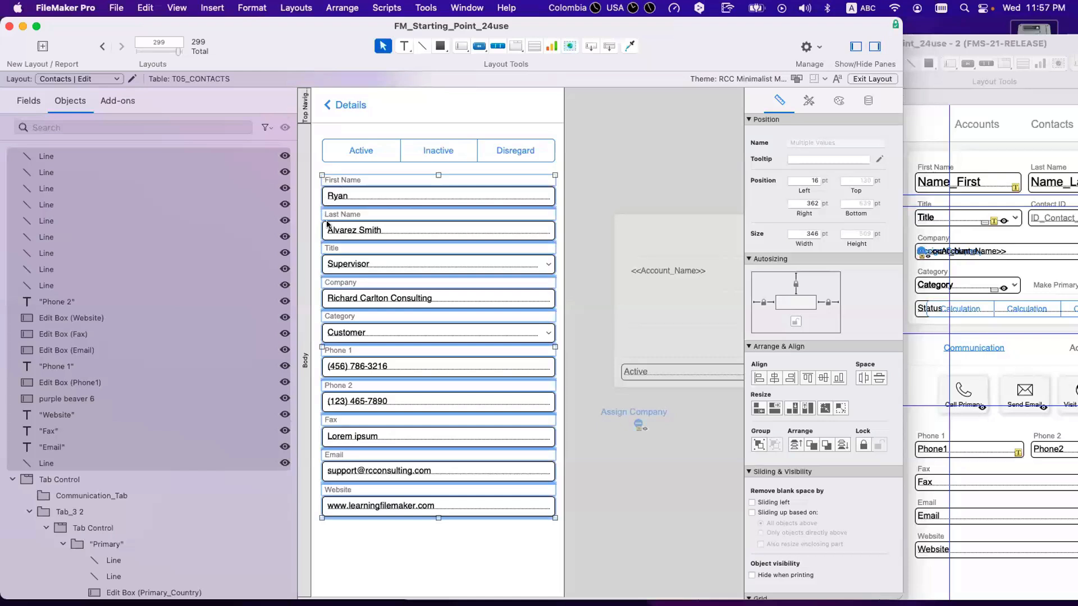
pyautogui.click(601, 258)
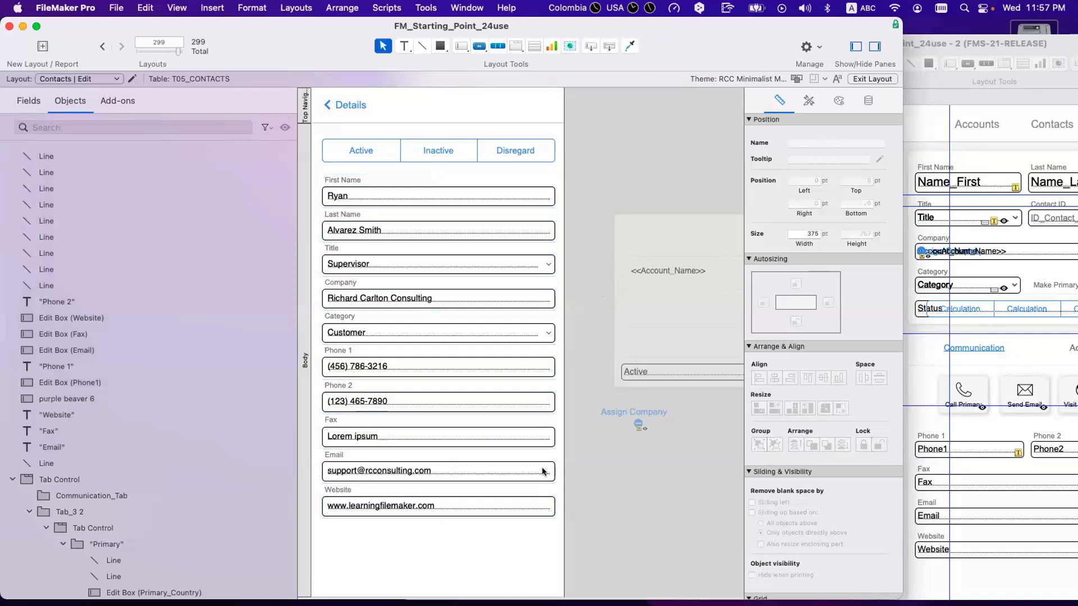
# - Set the left padding of all ten field labels, from First Name to Website, to 7
pyautogui.click(348, 491)
pyautogui.keyDown('shift'); pyautogui.click(339, 456); pyautogui.keyUp('shift')
pyautogui.keyDown('shift'); pyautogui.click(341, 421); pyautogui.keyUp('shift')
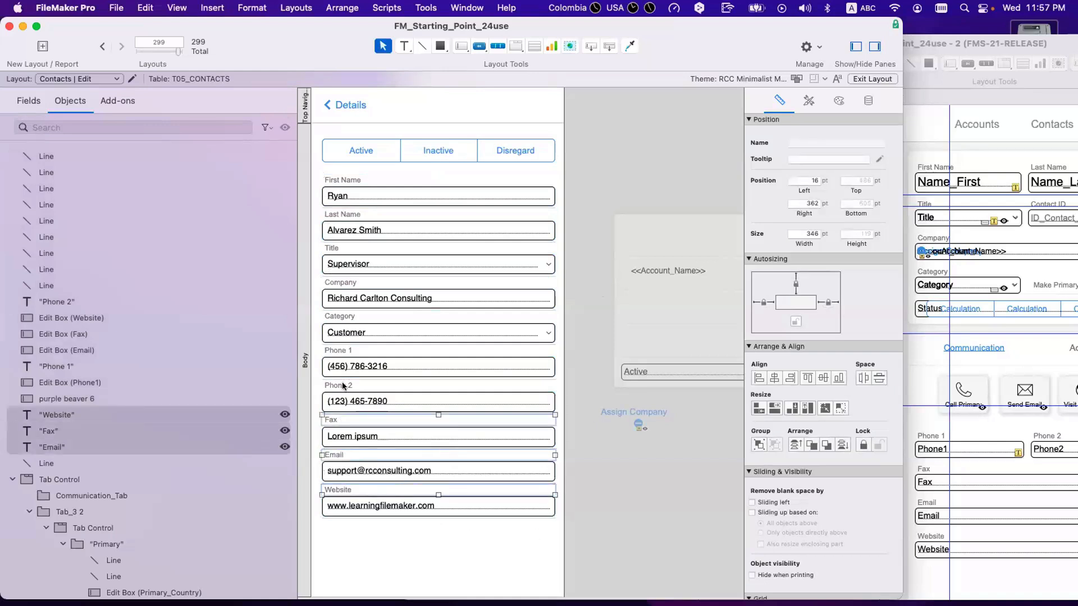
pyautogui.keyDown('shift'); pyautogui.click(342, 386); pyautogui.keyUp('shift')
pyautogui.keyDown('shift'); pyautogui.click(342, 351); pyautogui.keyUp('shift')
pyautogui.keyDown('shift'); pyautogui.click(339, 316); pyautogui.keyUp('shift')
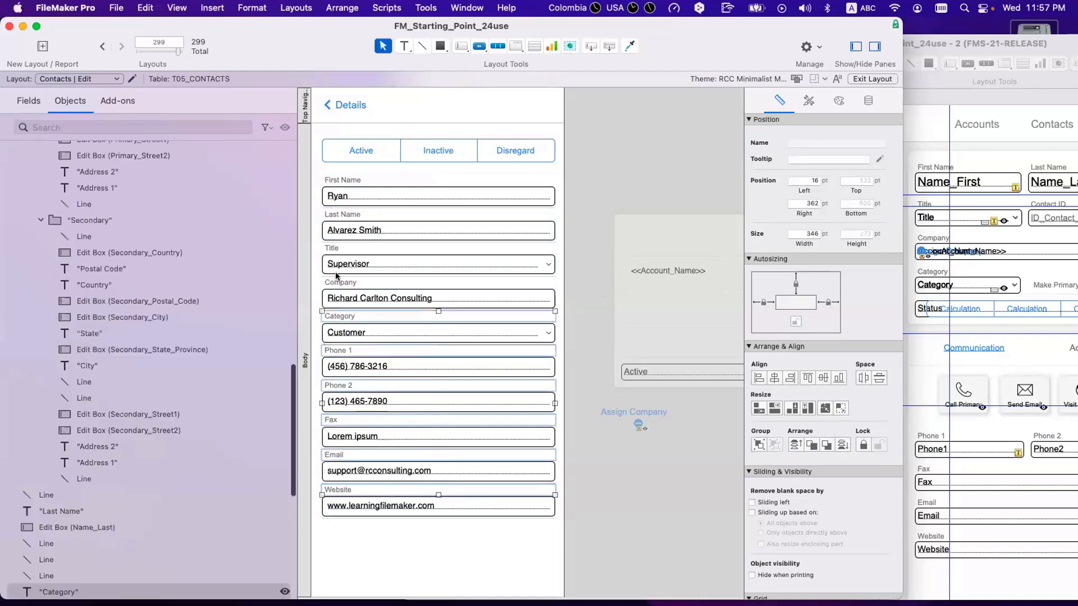
pyautogui.keyDown('shift'); pyautogui.click(339, 284); pyautogui.keyUp('shift')
pyautogui.keyDown('shift'); pyautogui.click(341, 250); pyautogui.keyUp('shift')
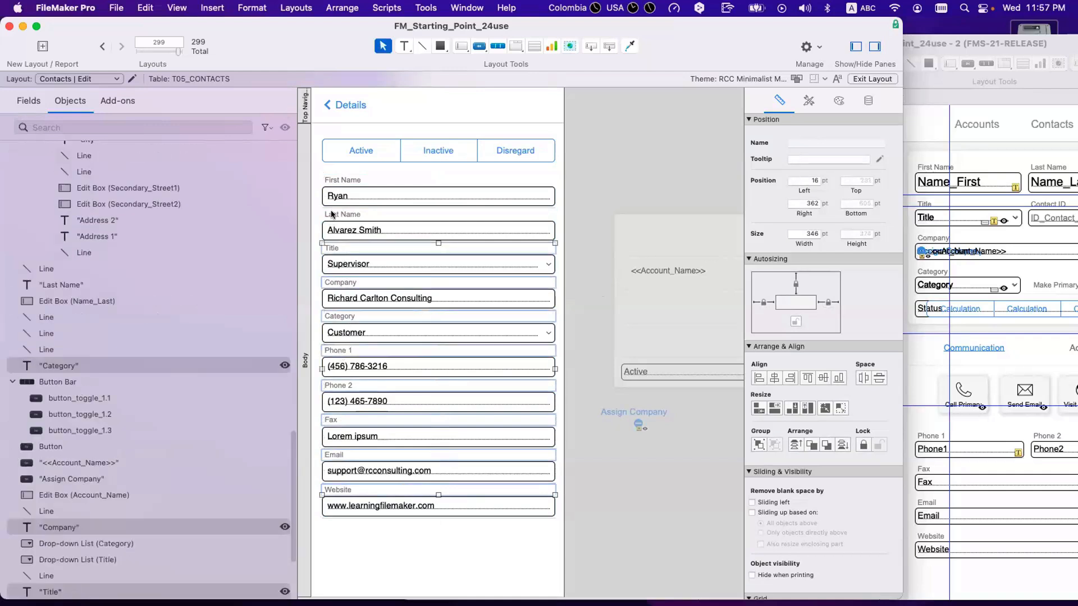
pyautogui.keyDown('shift'); pyautogui.click(332, 213); pyautogui.keyUp('shift')
pyautogui.keyDown('shift'); pyautogui.click(331, 179); pyautogui.keyUp('shift')
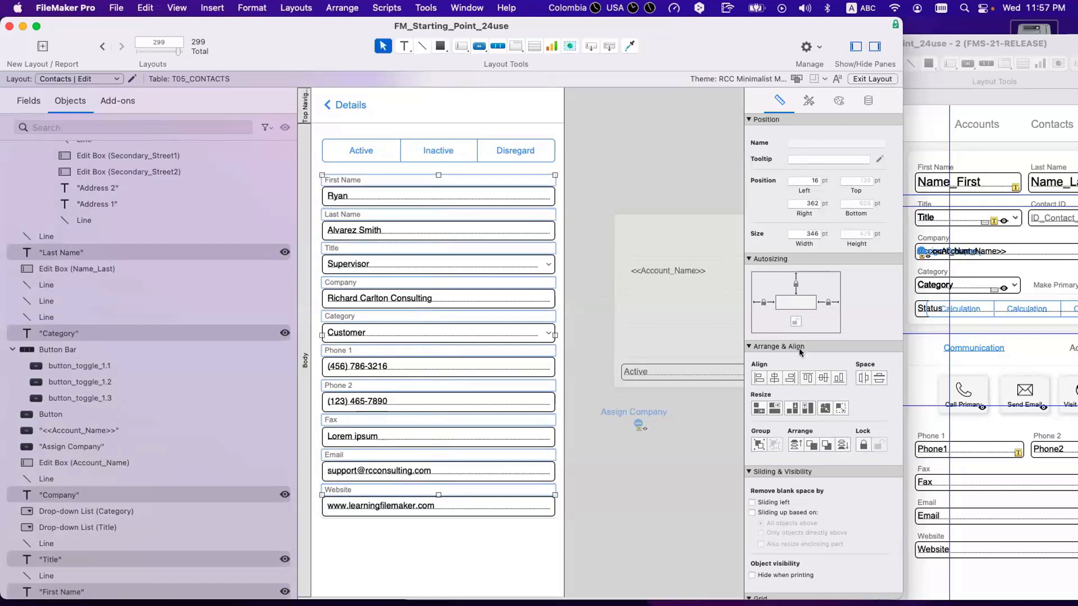
pyautogui.click(839, 100)
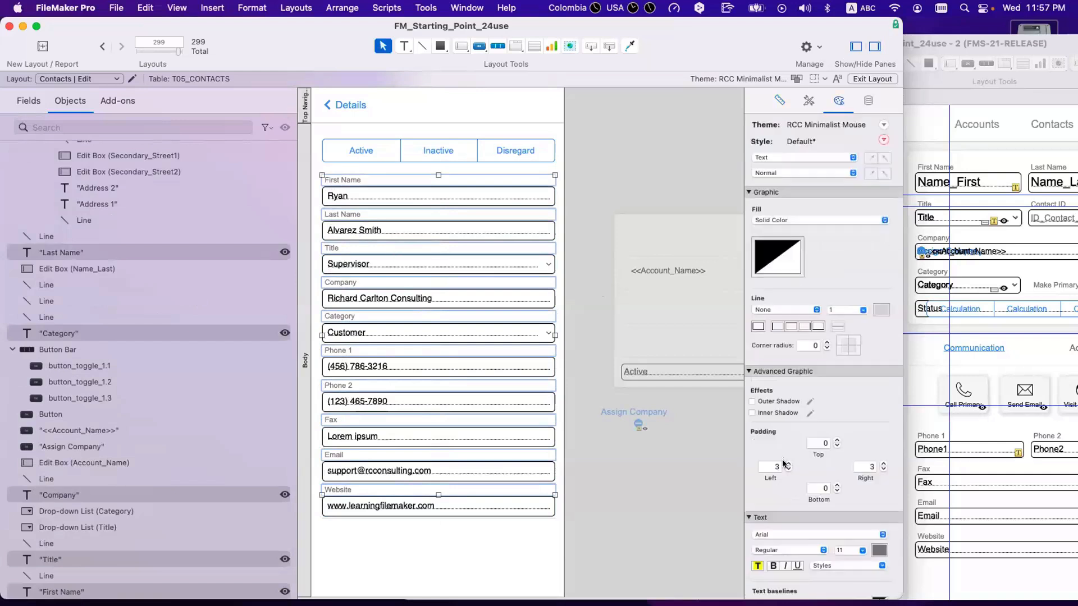
pyautogui.click(786, 463)
pyautogui.click(786, 464)
pyautogui.click(787, 463)
pyautogui.click(786, 463)
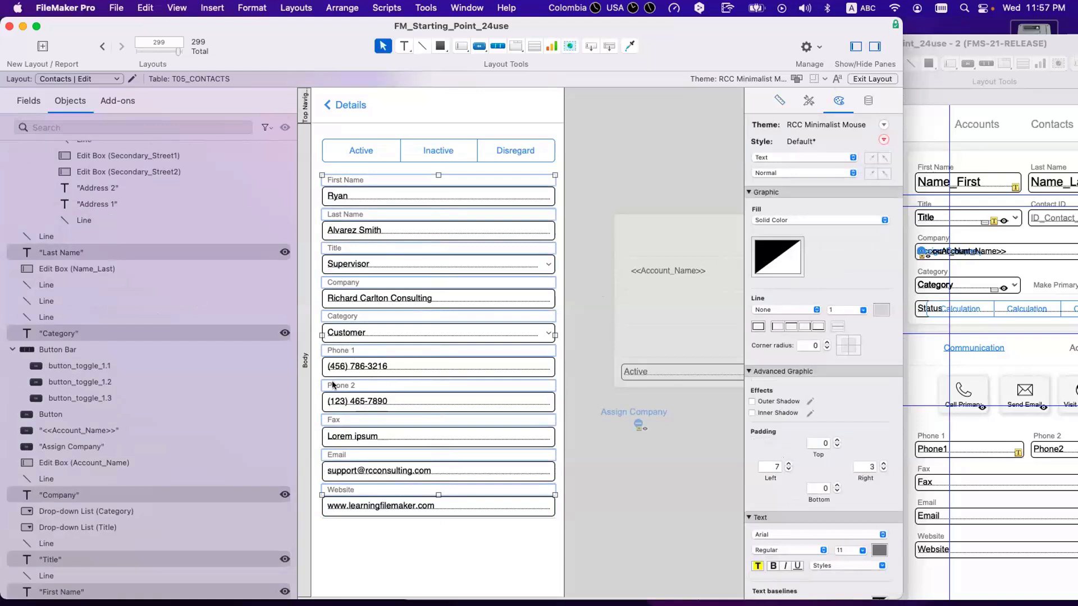
pyautogui.moveTo(477, 535); pyautogui.dragTo(304, 172)
pyautogui.click(779, 100)
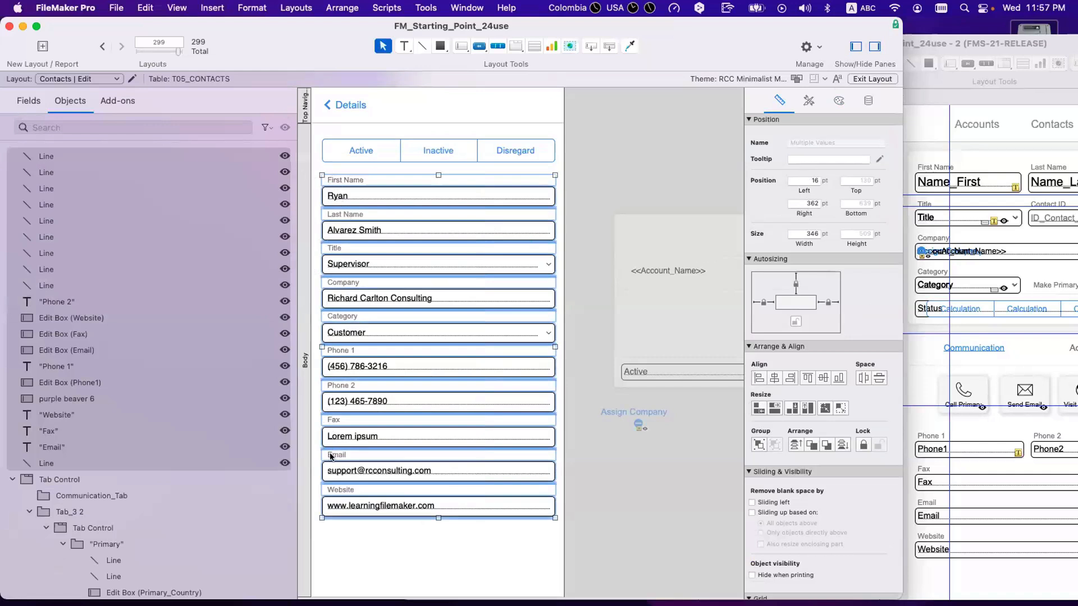
pyautogui.click(384, 531)
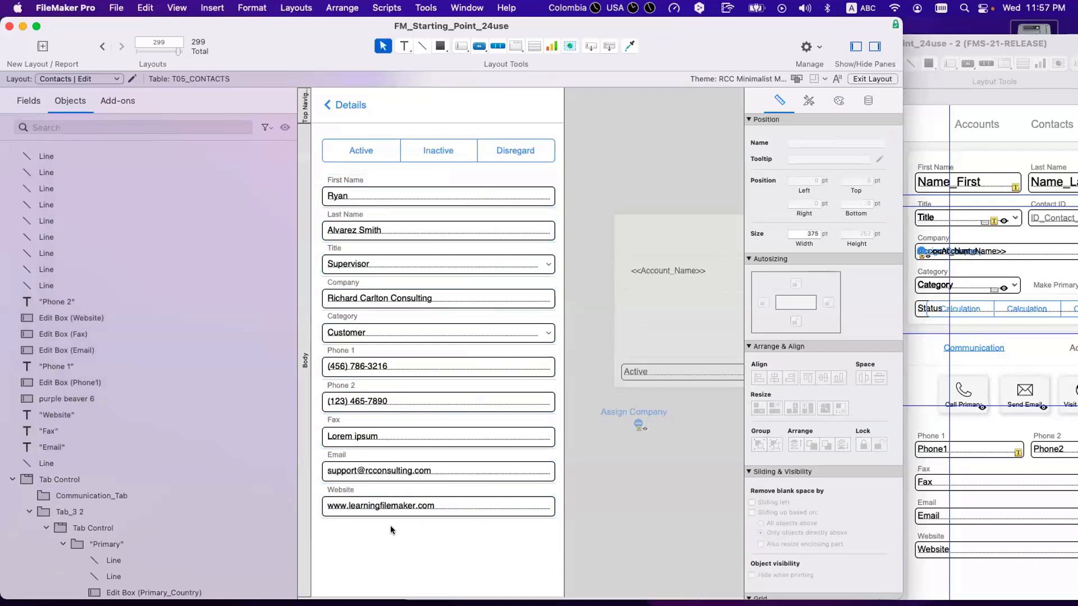
# - Nudge the separator line beneath the Phone 1 field up slightly
pyautogui.click(500, 206)
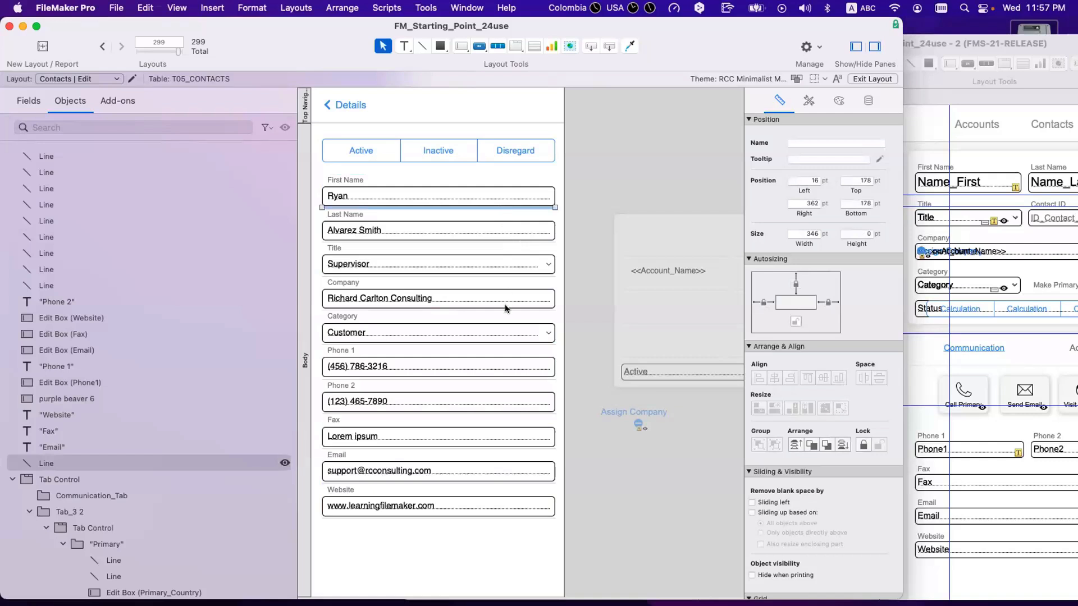
pyautogui.click(504, 376)
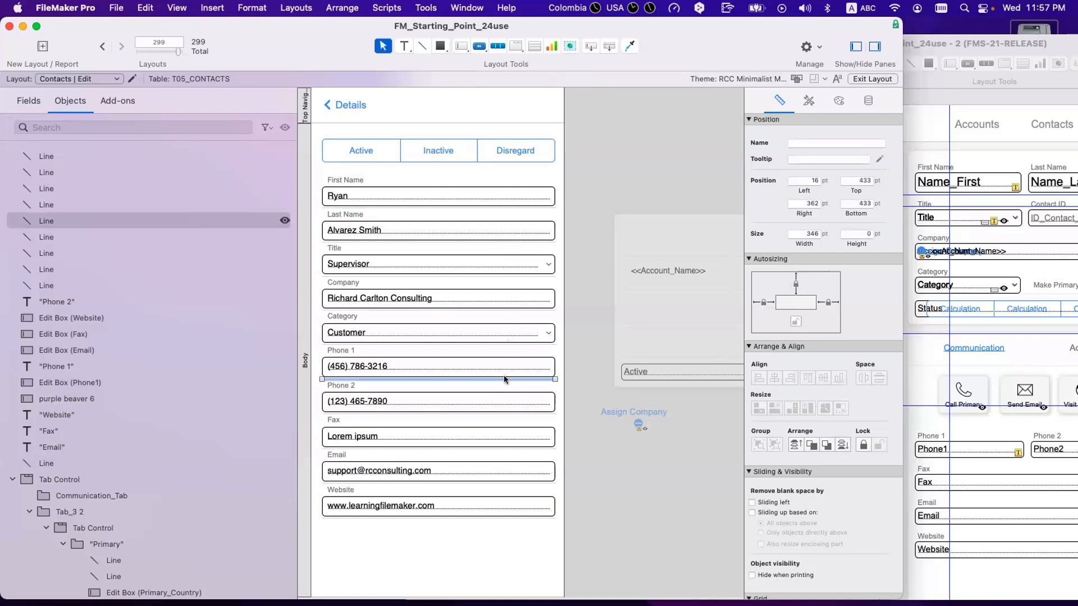
pyautogui.press('Up')
pyautogui.click(575, 347)
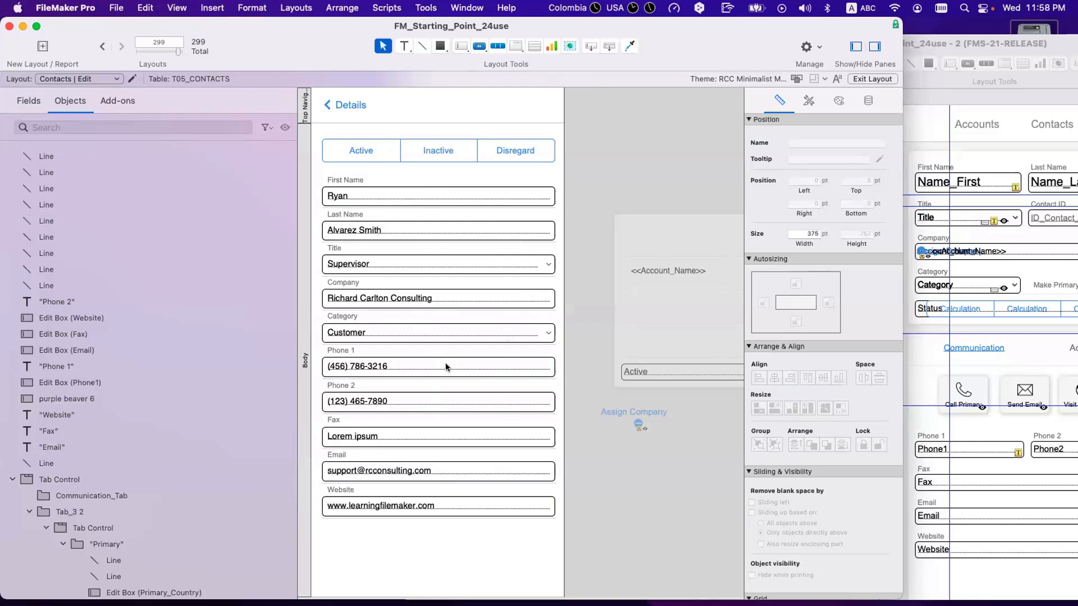
pyautogui.click(498, 276)
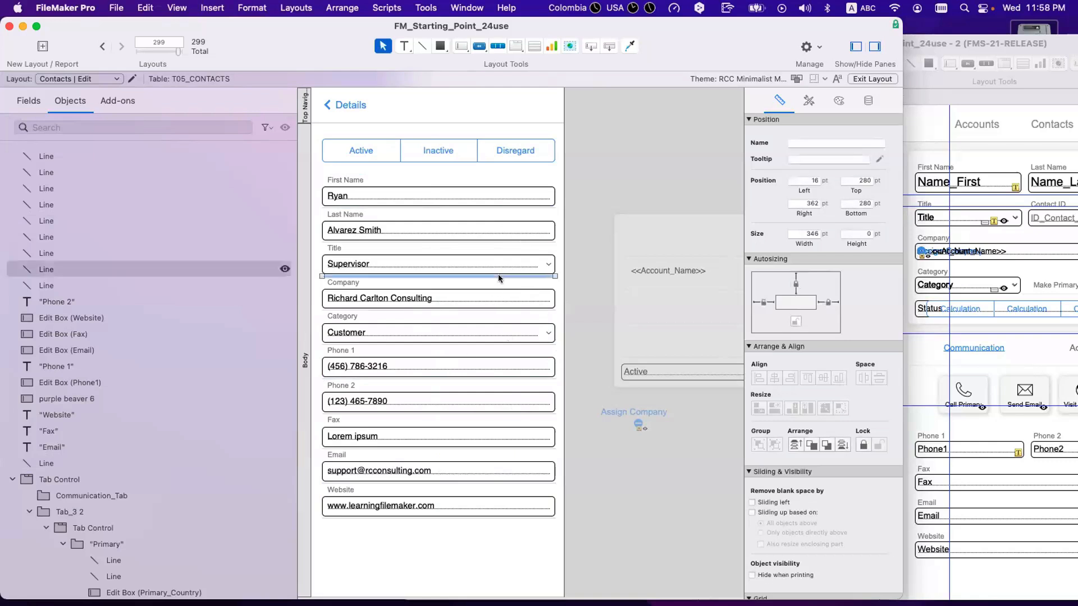
pyautogui.click(585, 232)
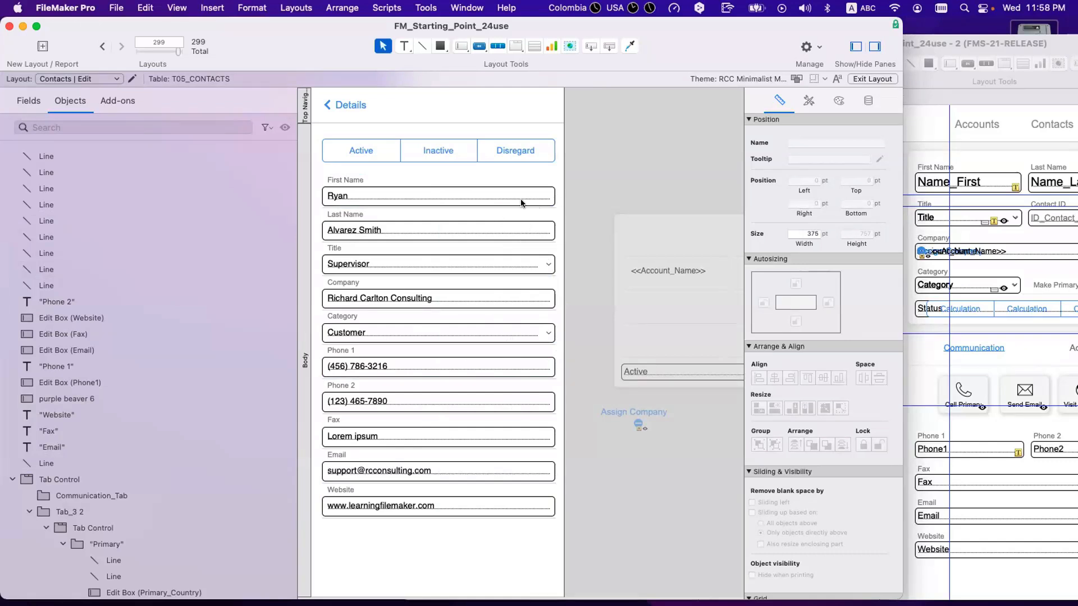
# - Nudge all ten field labels, from First Name to Website, slightly down towards their fields and preview the layout in Browse mode
pyautogui.click(341, 318)
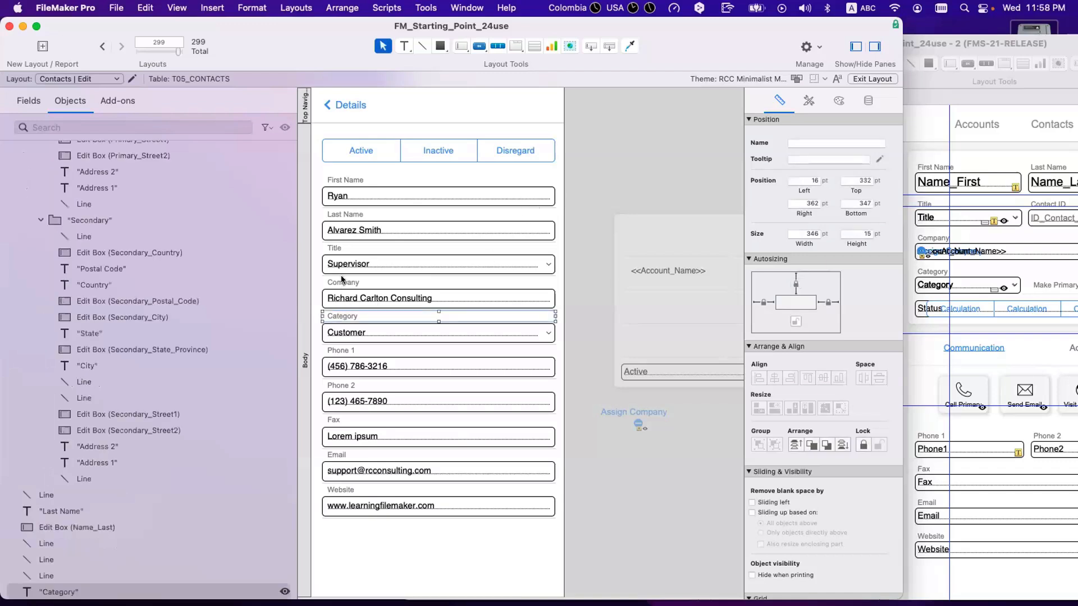
pyautogui.keyDown('shift'); pyautogui.click(342, 284); pyautogui.keyUp('shift')
pyautogui.keyDown('shift'); pyautogui.click(342, 249); pyautogui.keyUp('shift')
pyautogui.keyDown('shift'); pyautogui.click(344, 216); pyautogui.keyUp('shift')
pyautogui.keyDown('shift'); pyautogui.click(342, 180); pyautogui.keyUp('shift')
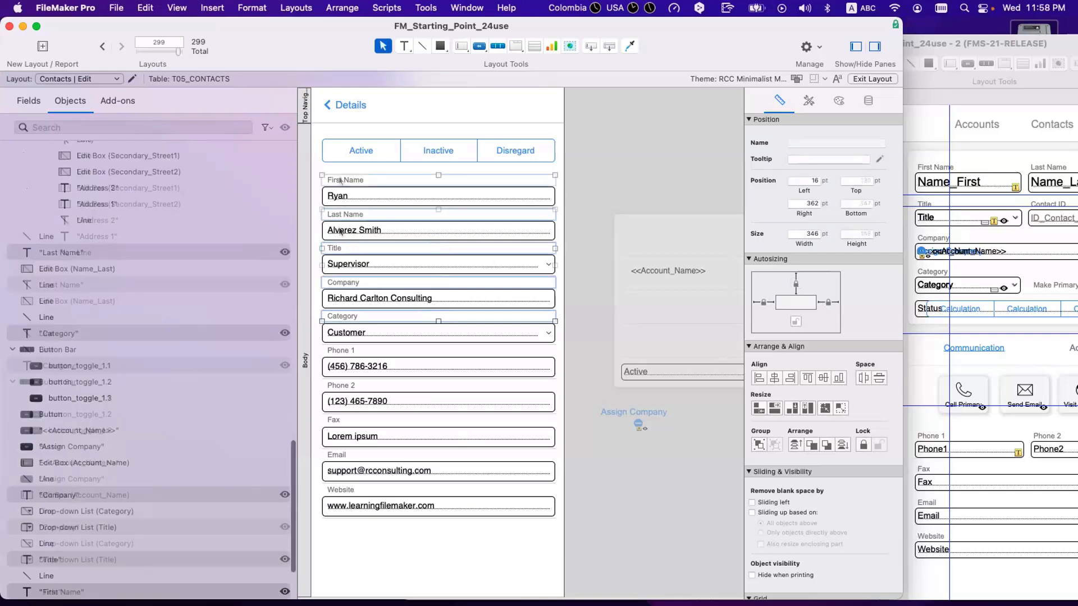
pyautogui.keyDown('shift'); pyautogui.click(344, 351); pyautogui.keyUp('shift')
pyautogui.keyDown('shift'); pyautogui.click(343, 386); pyautogui.keyUp('shift')
pyautogui.keyDown('shift'); pyautogui.click(345, 420); pyautogui.keyUp('shift')
pyautogui.keyDown('shift'); pyautogui.click(346, 455); pyautogui.keyUp('shift')
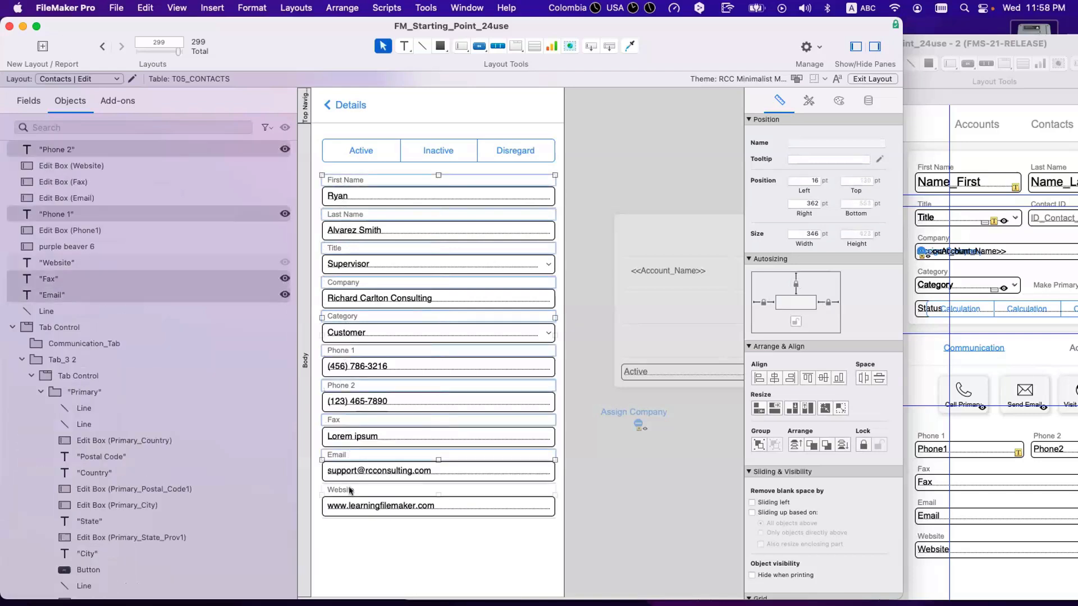
pyautogui.keyDown('shift'); pyautogui.click(349, 491); pyautogui.keyUp('shift')
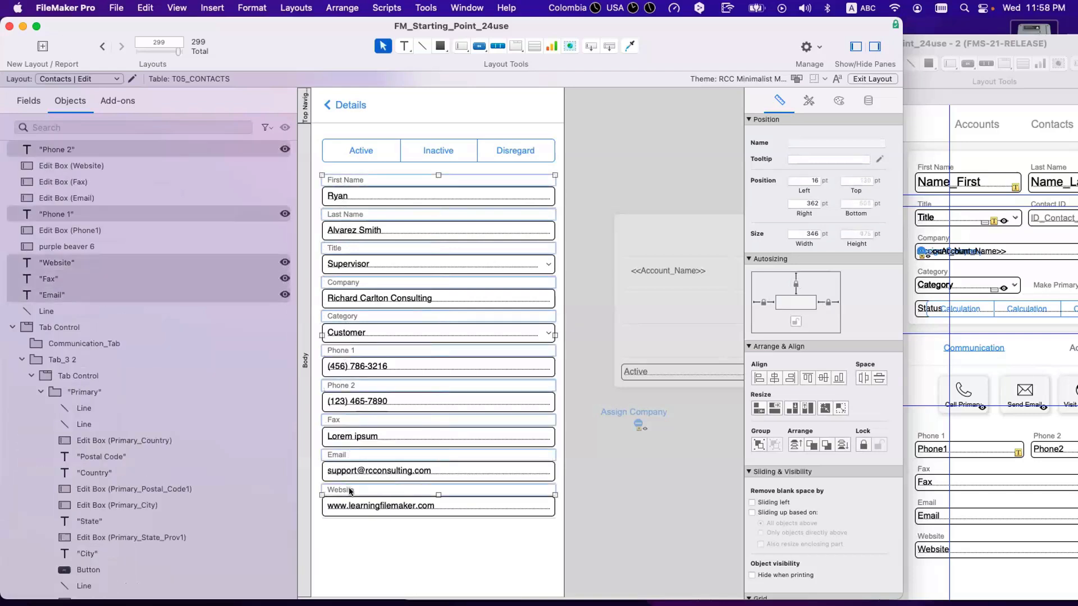
pyautogui.press('Down')
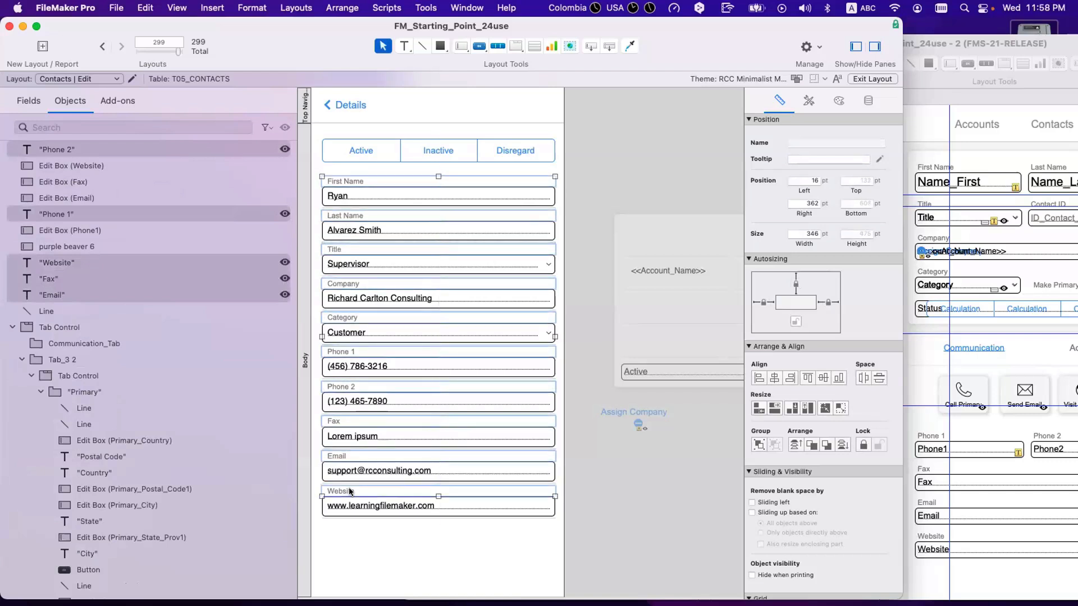
pyautogui.click(361, 527)
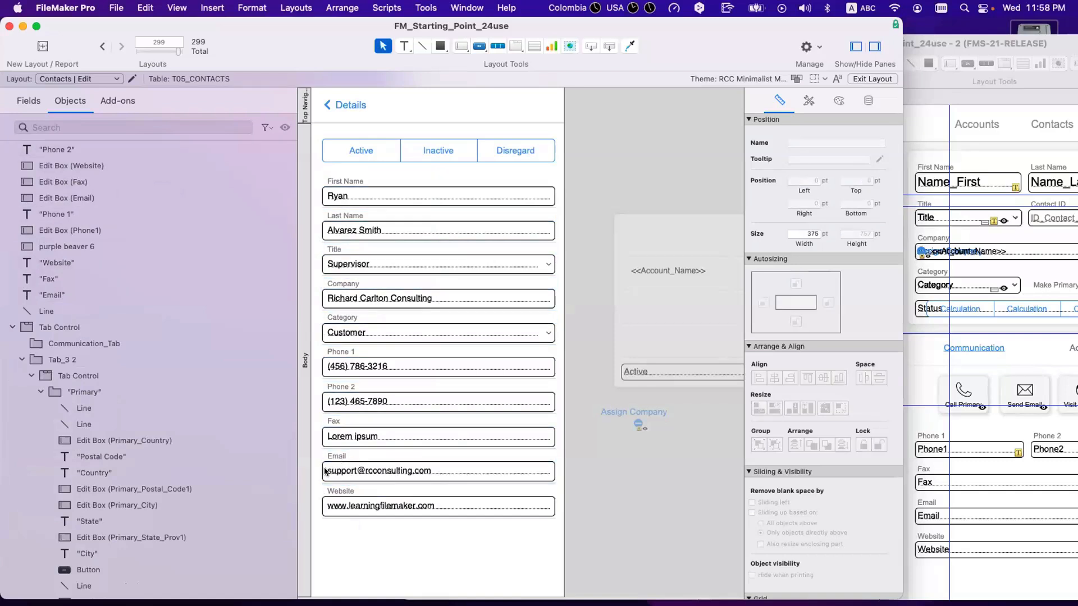
pyautogui.press('super+b')
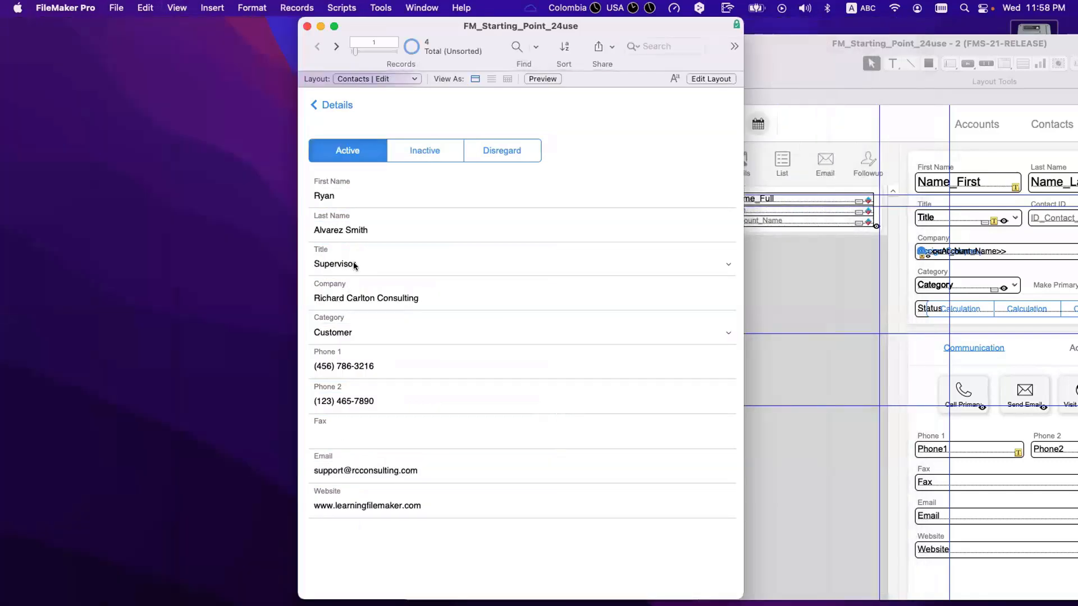
# - Allow field entry in Browse Mode for all ten contact fields, from First Name to Website
pyautogui.press('super+l')
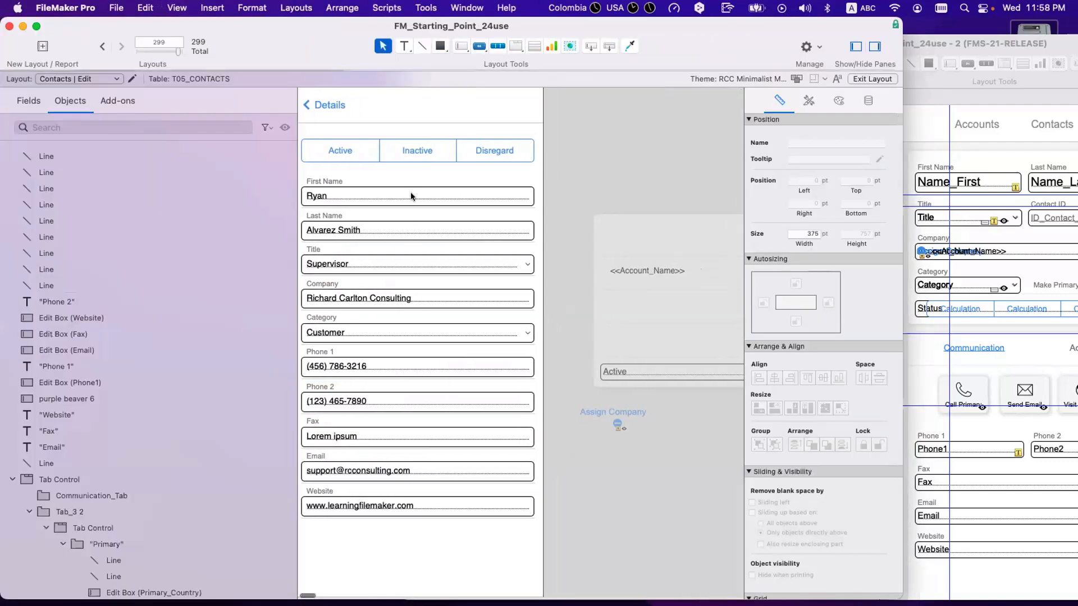
pyautogui.click(416, 196)
pyautogui.keyDown('shift'); pyautogui.click(416, 231); pyautogui.keyUp('shift')
pyautogui.keyDown('shift'); pyautogui.click(416, 264); pyautogui.keyUp('shift')
pyautogui.keyDown('shift'); pyautogui.click(419, 299); pyautogui.keyUp('shift')
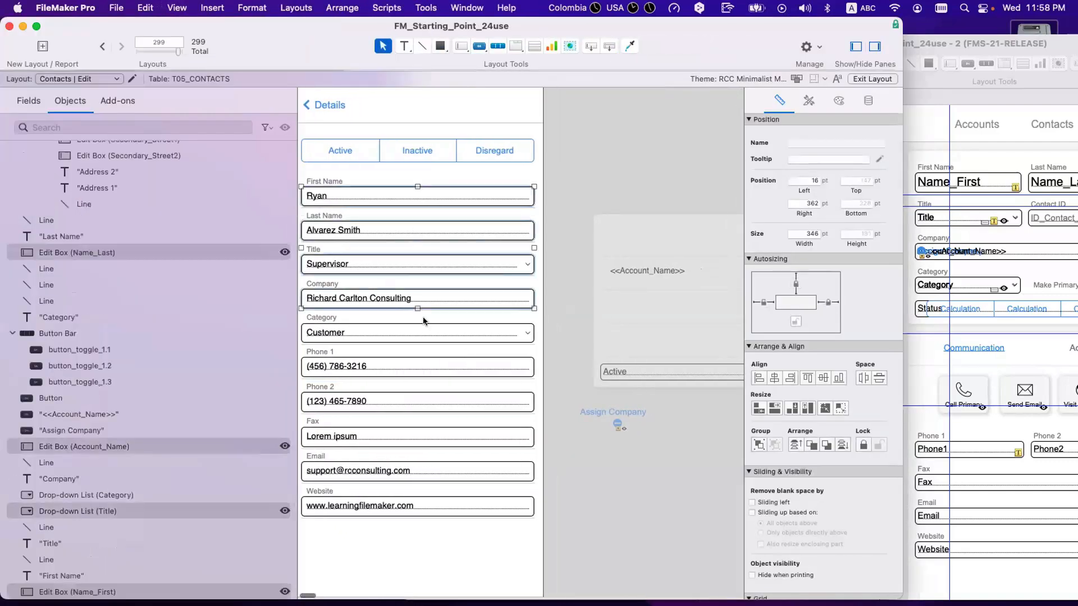
pyautogui.keyDown('shift'); pyautogui.click(425, 333); pyautogui.keyUp('shift')
pyautogui.keyDown('shift'); pyautogui.click(422, 366); pyautogui.keyUp('shift')
pyautogui.keyDown('shift'); pyautogui.click(424, 402); pyautogui.keyUp('shift')
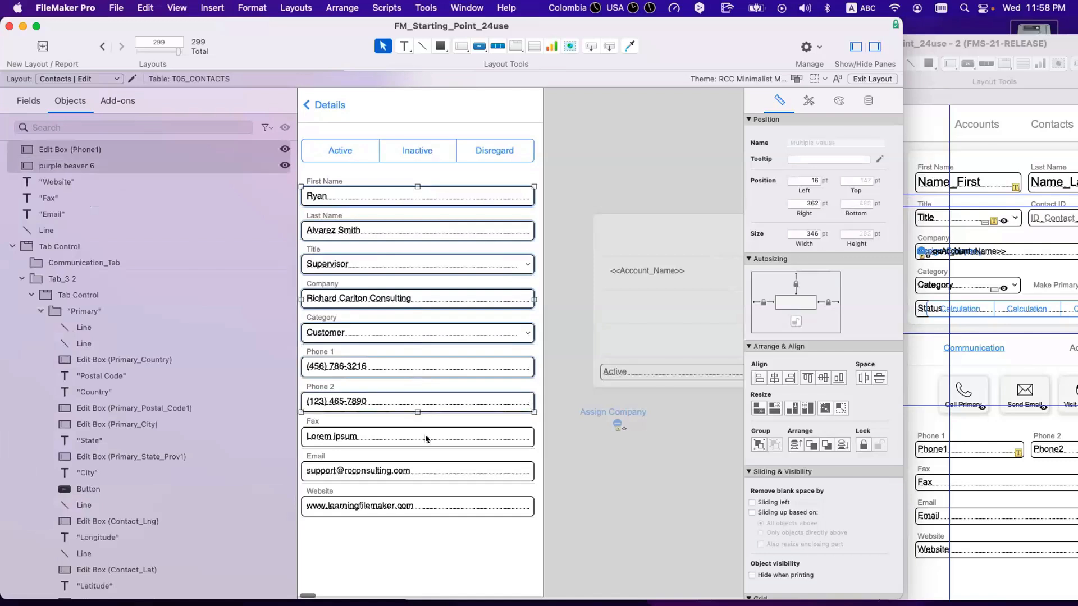
pyautogui.keyDown('shift'); pyautogui.click(426, 436); pyautogui.keyUp('shift')
pyautogui.keyDown('shift'); pyautogui.click(429, 470); pyautogui.keyUp('shift')
pyautogui.keyDown('shift'); pyautogui.click(443, 504); pyautogui.keyUp('shift')
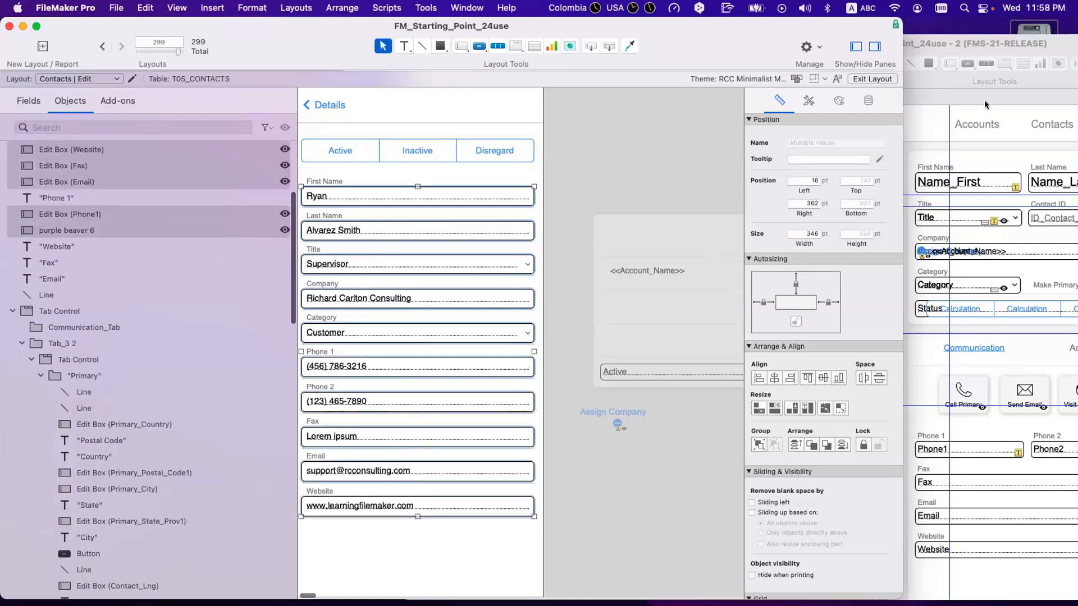
pyautogui.click(869, 99)
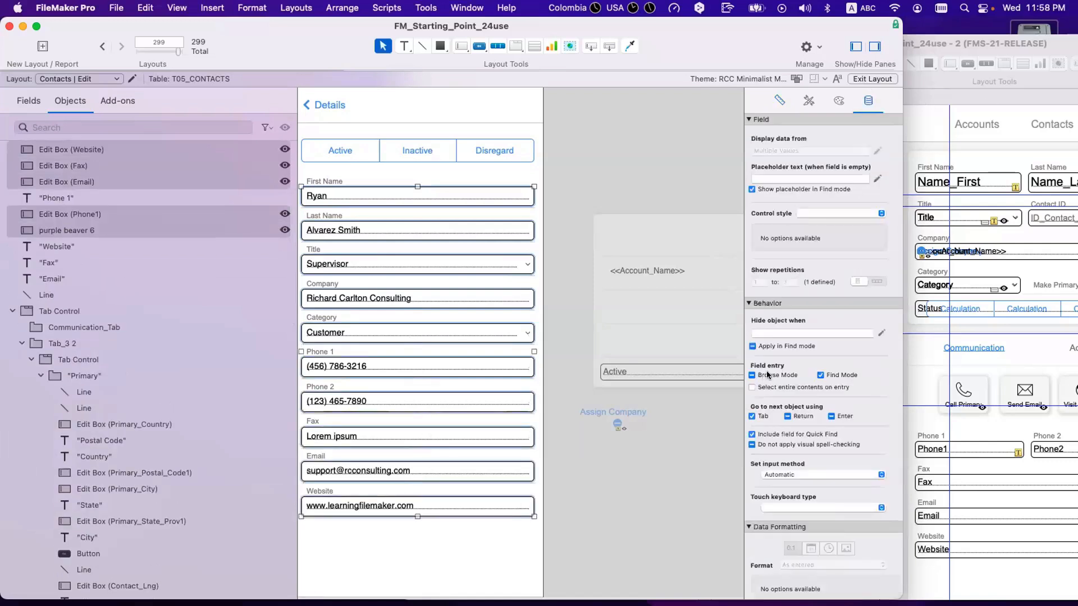
pyautogui.hscroll(-2, 567, 236)
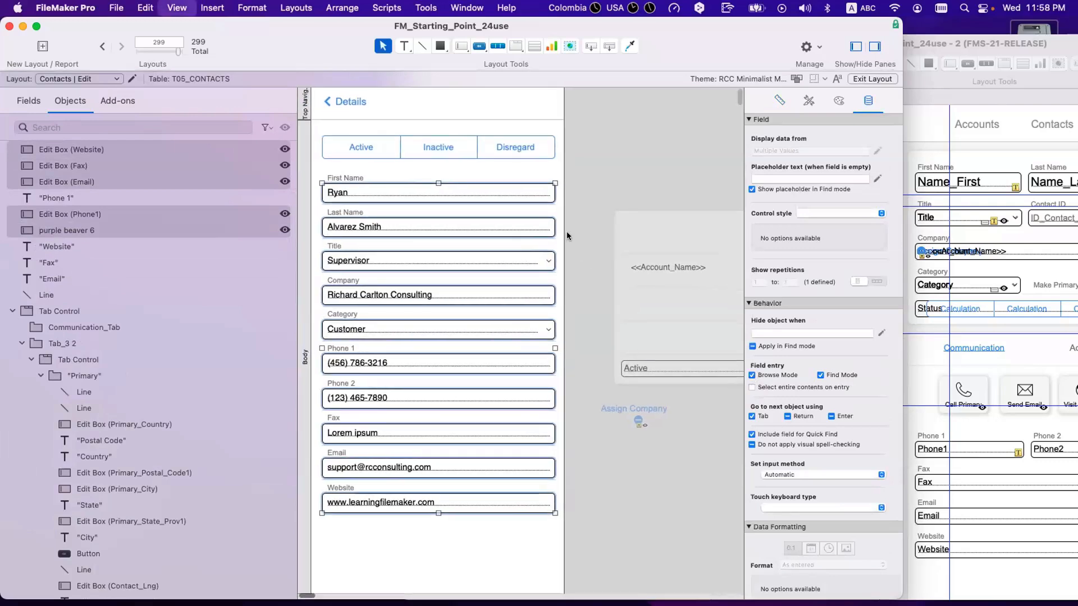
# - Test entry into the contact fields in Browse mode by moving the cursor through them
pyautogui.press('super+b')
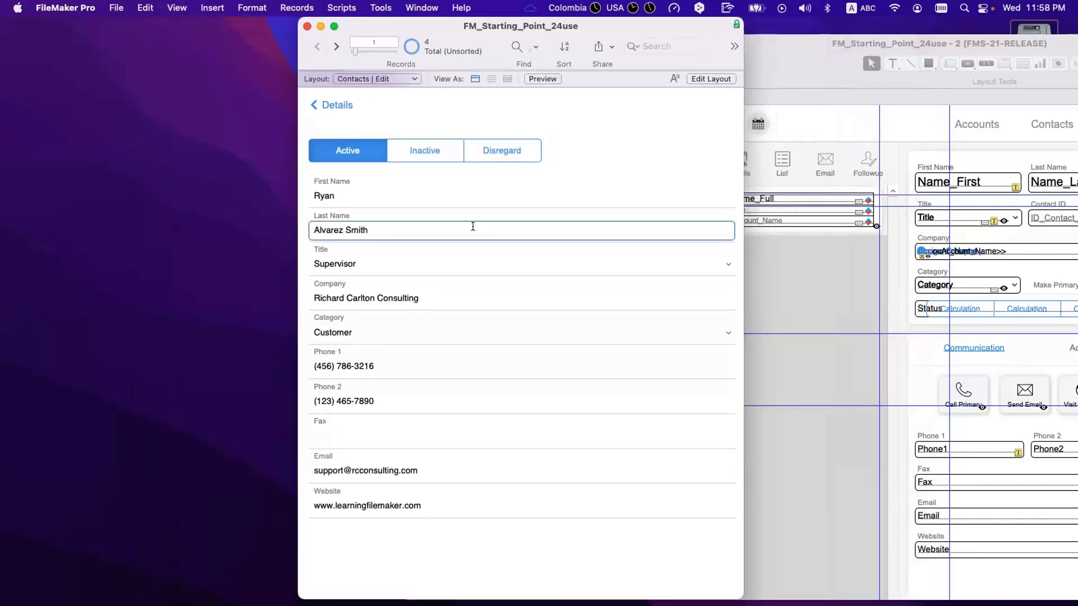
pyautogui.press('Tab')
pyautogui.press('Tab')
pyautogui.press('Tab')
pyautogui.press('Tab')
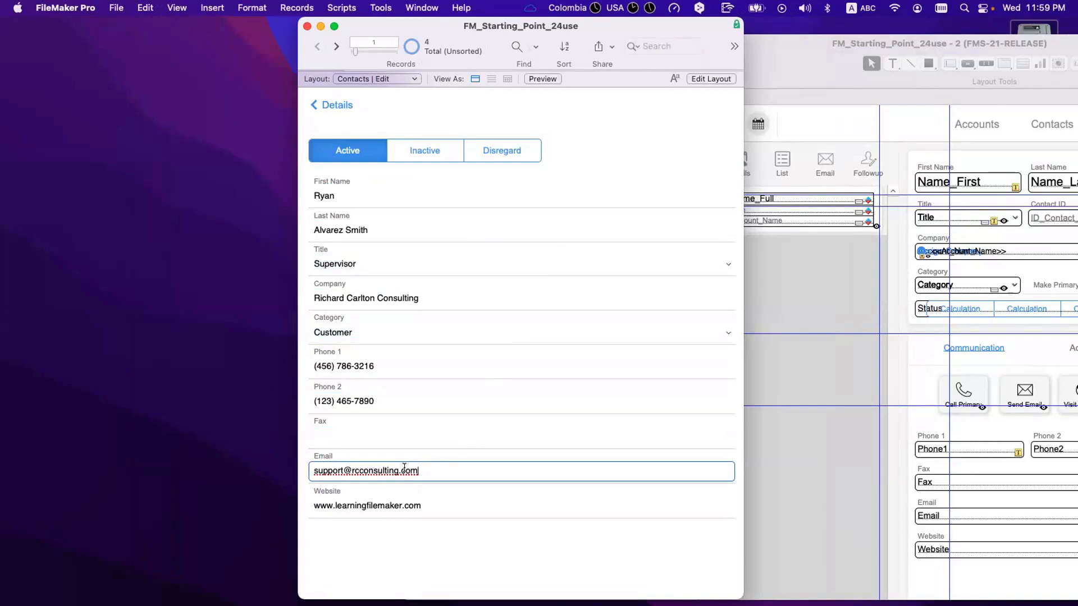
# - Try setting the Last Name field's top and bottom padding to 0 and reducing the field's height
pyautogui.press('super+l')
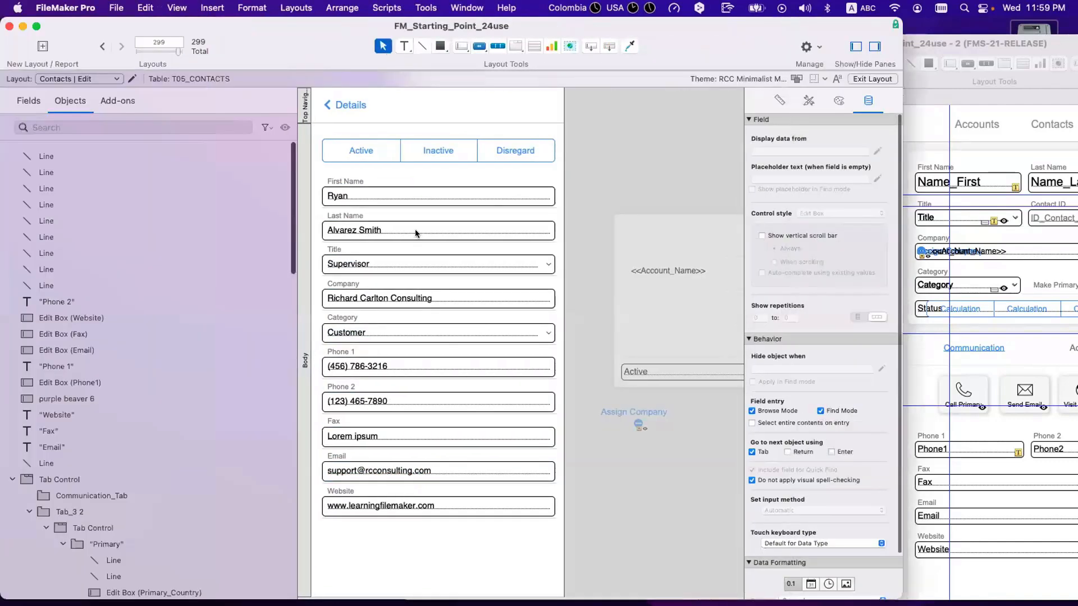
pyautogui.click(427, 234)
pyautogui.click(839, 101)
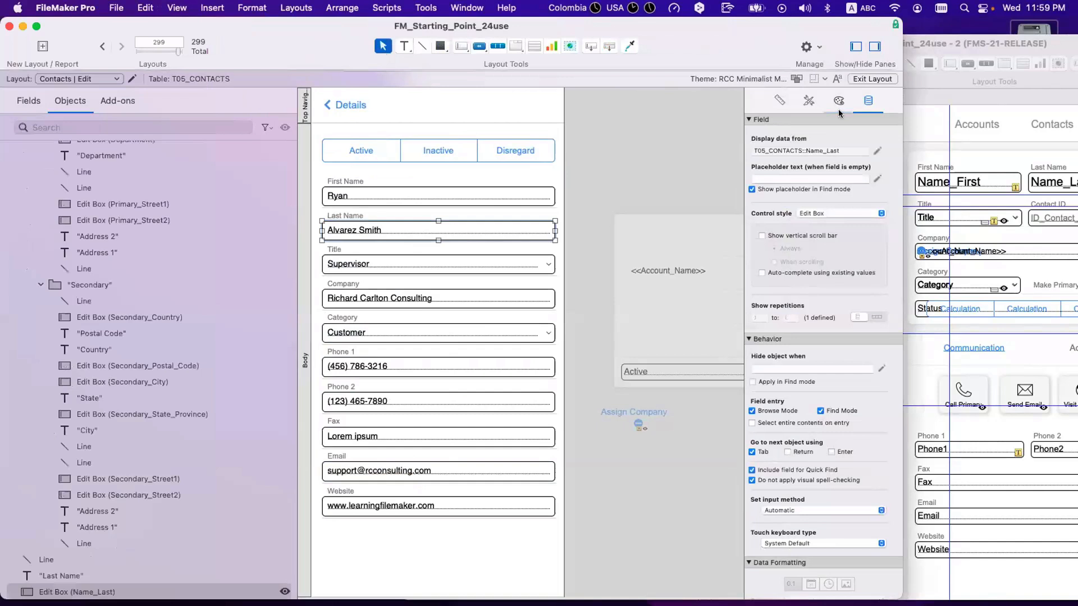
pyautogui.doubleClick(823, 443)
pyautogui.write('0')
pyautogui.press('Tab')
pyautogui.press('Tab')
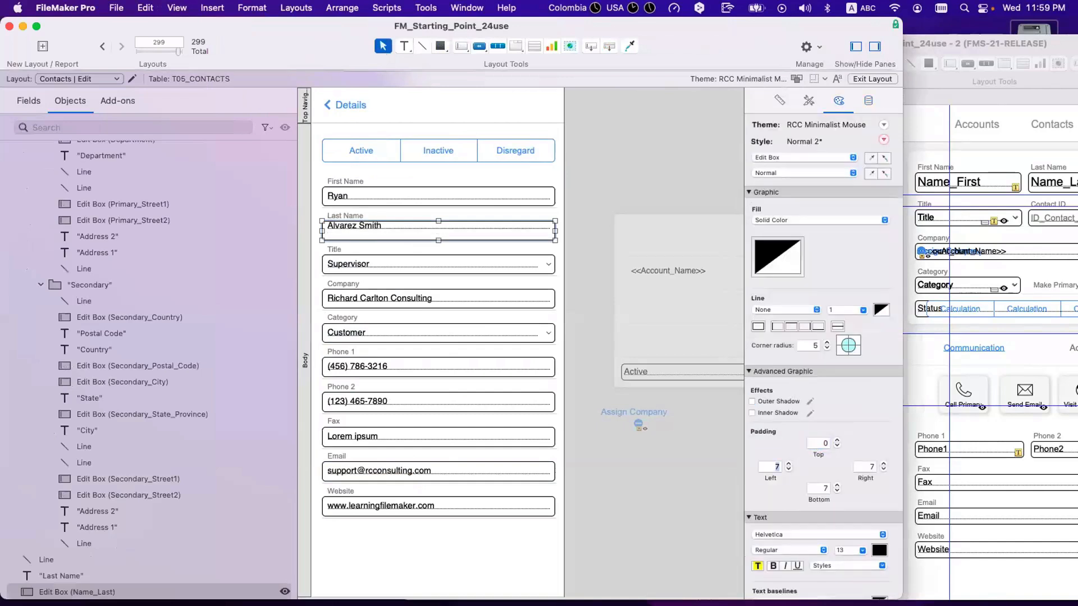
pyautogui.press('Tab')
pyautogui.write('0')
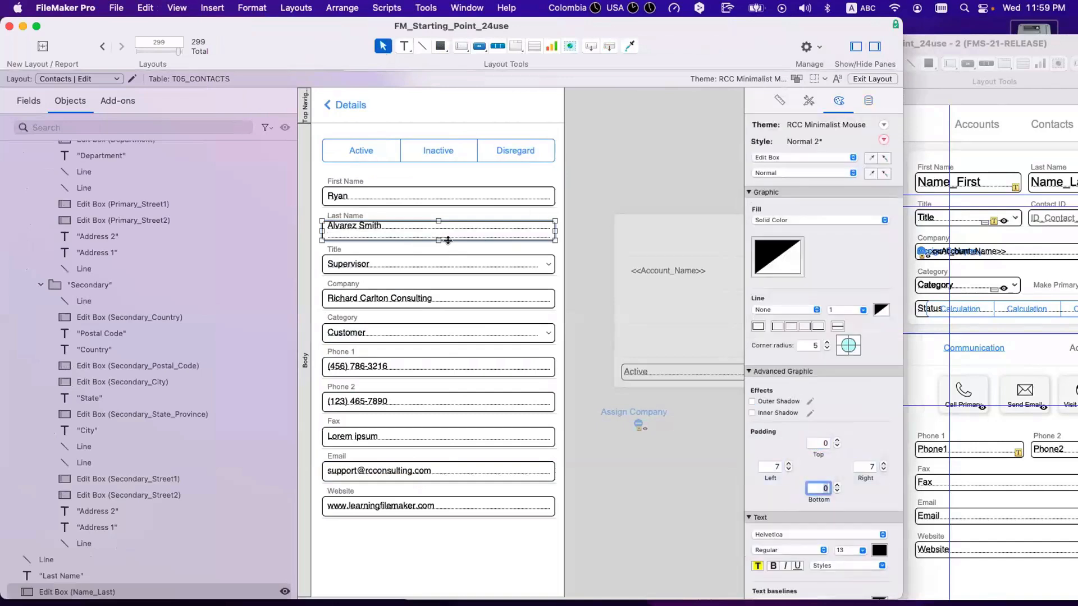
pyautogui.click(510, 235)
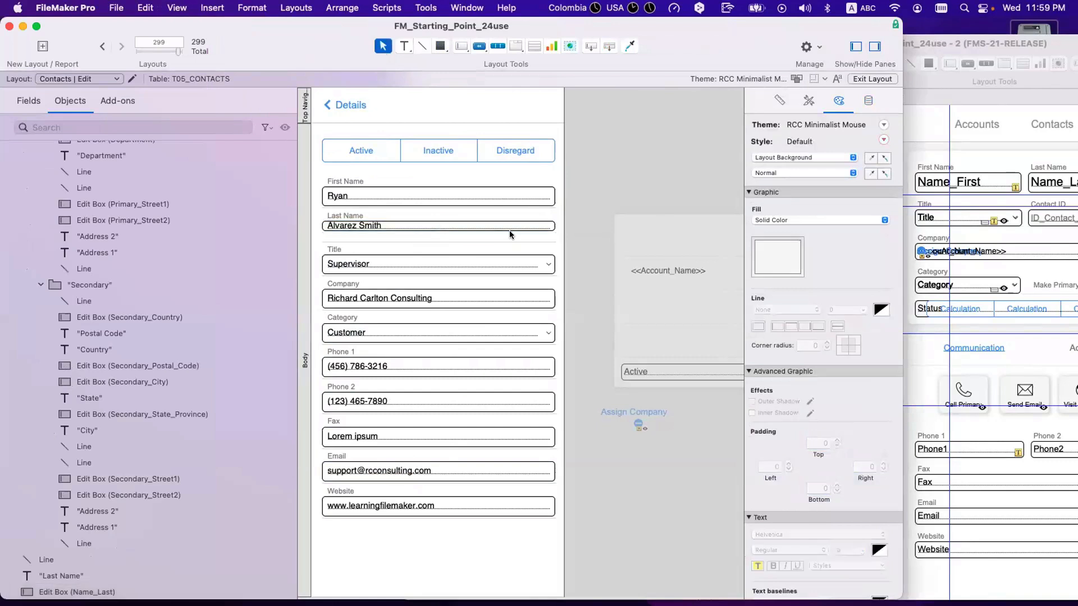
# - Undo the padding and height changes on the Last Name field and deselect it
pyautogui.press('super+z')
pyautogui.press('super+z')
pyautogui.press('super+z')
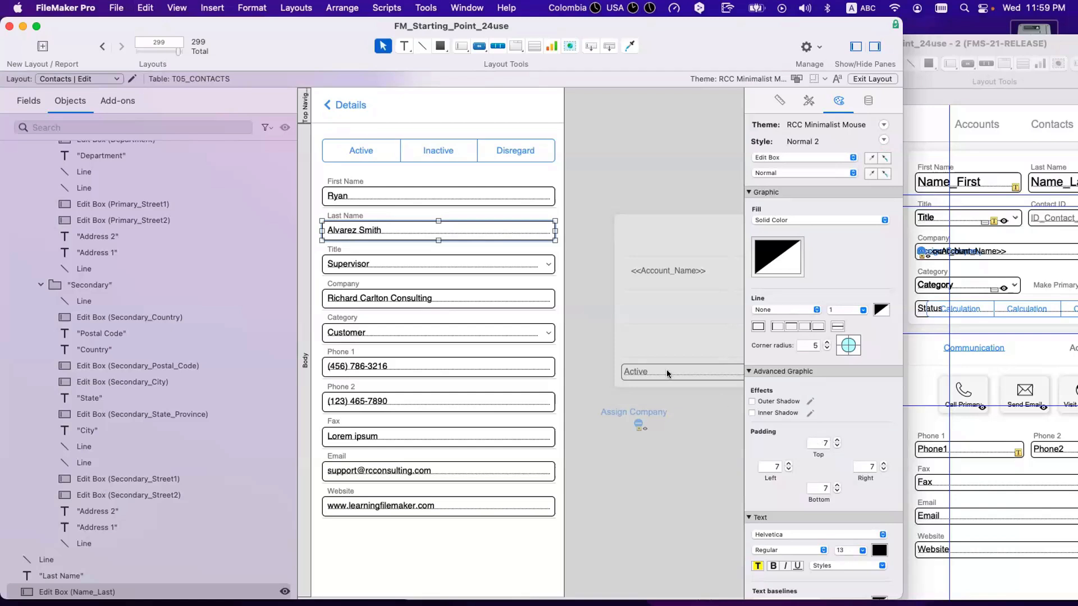
pyautogui.click(611, 162)
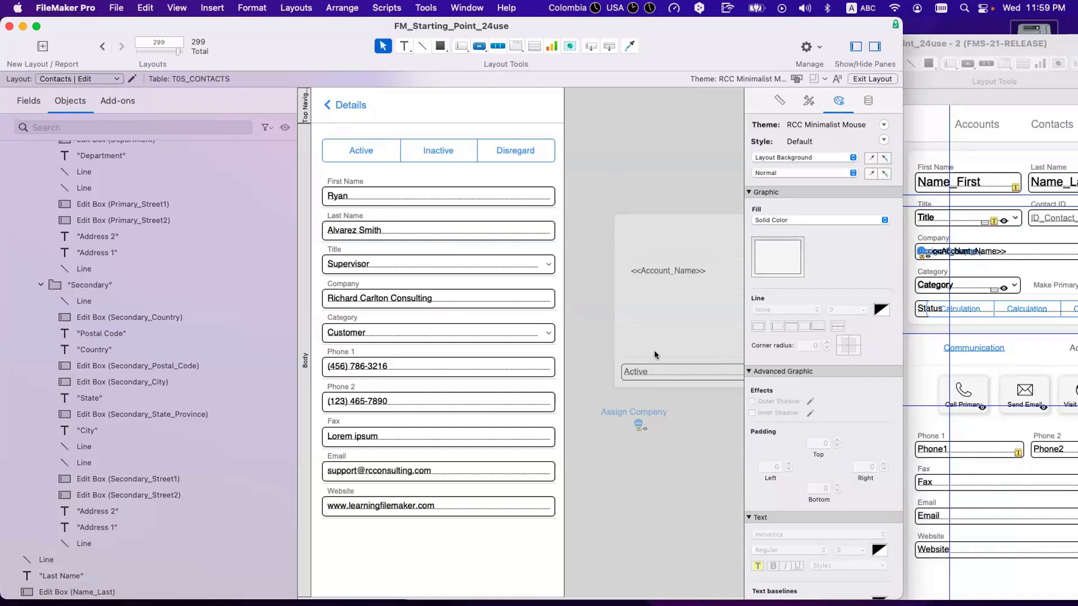
# - Examine the Primary and Secondary address fields on the Addresses tab of the tab control beside the layout
pyautogui.hscroll(10, 565, 346)
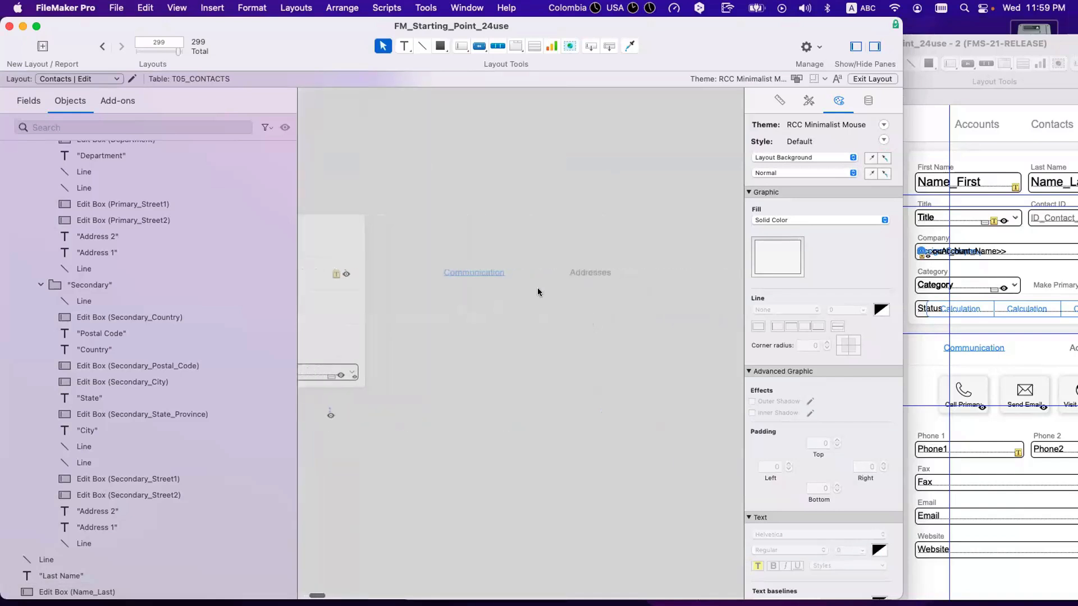
pyautogui.click(584, 274)
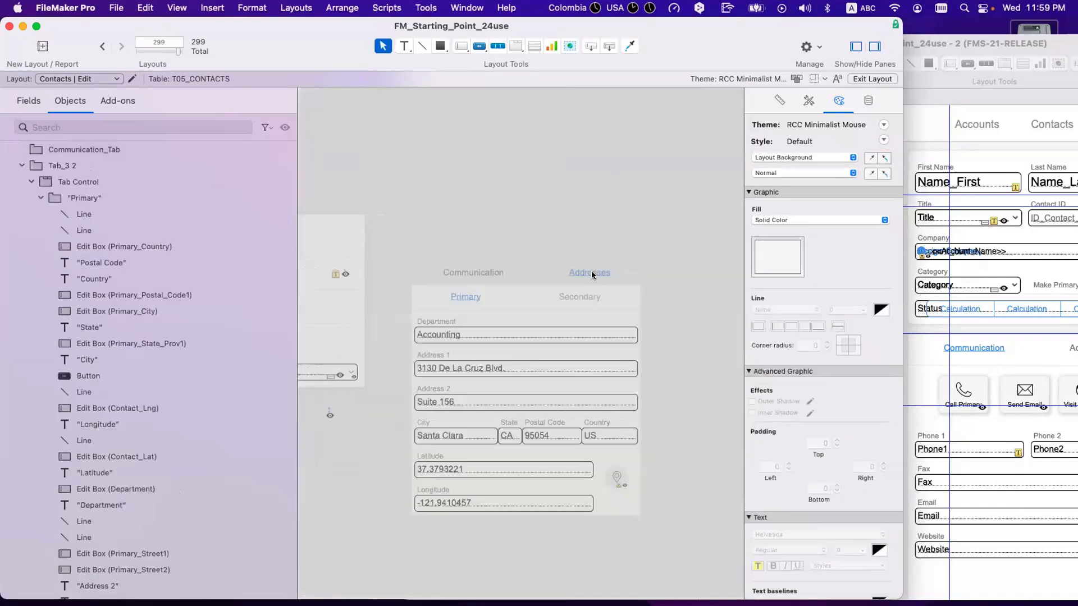
pyautogui.click(593, 275)
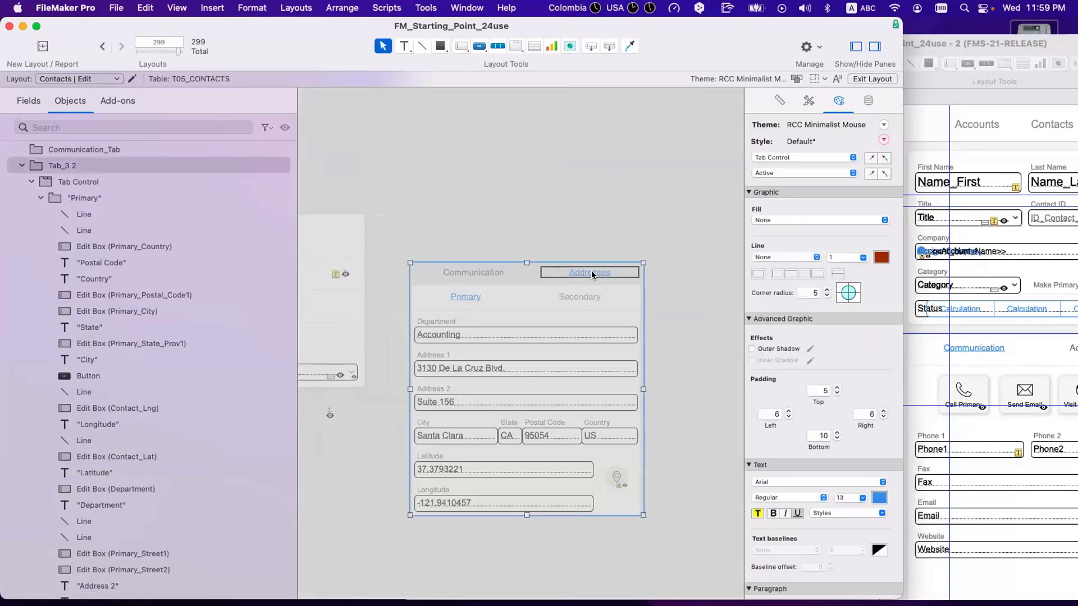
pyautogui.click(483, 299)
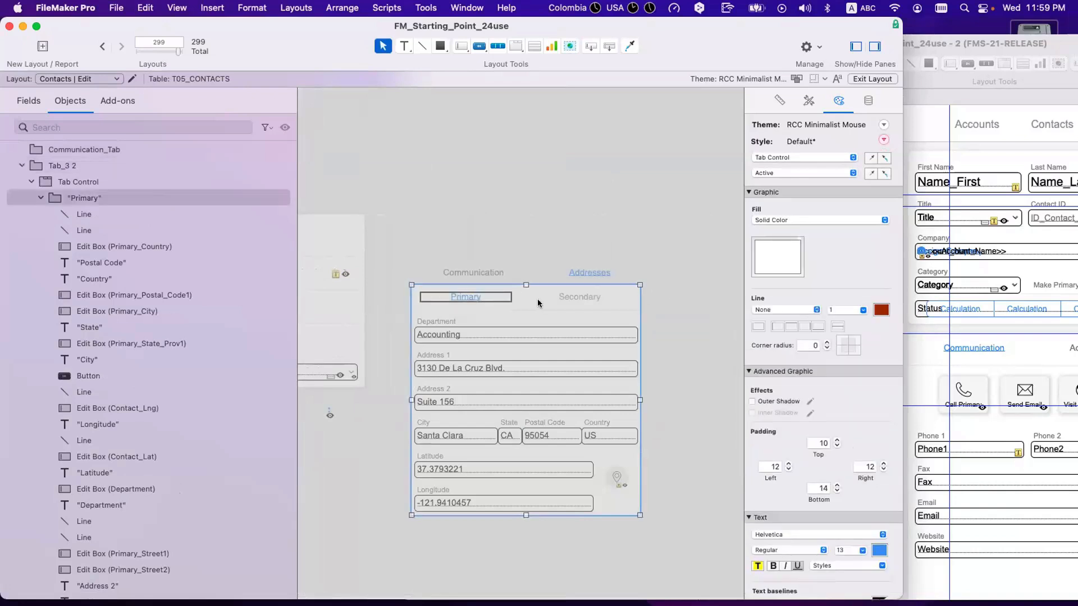
pyautogui.click(574, 299)
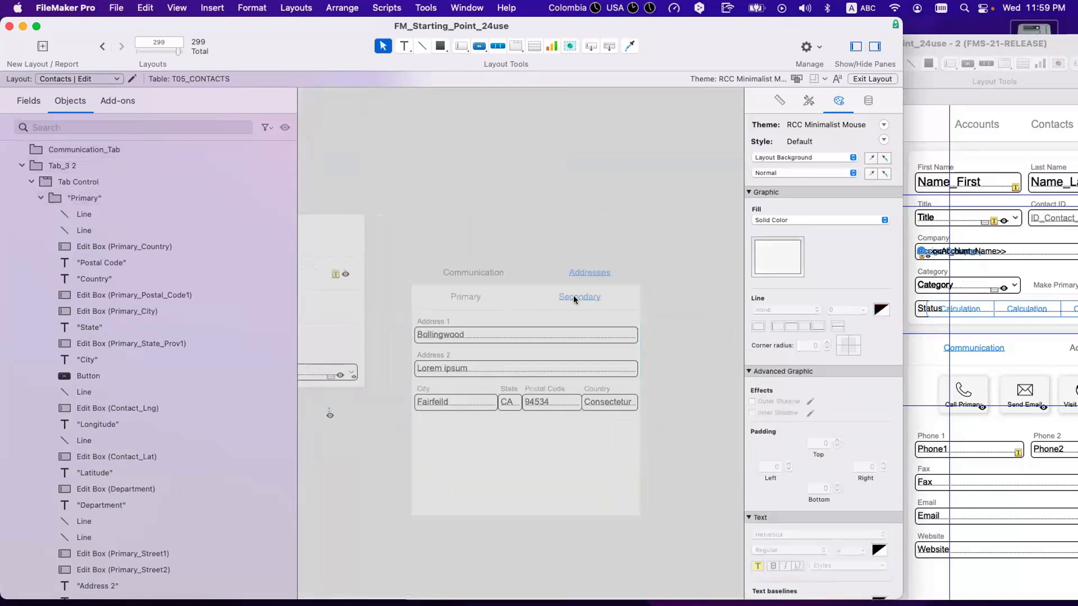
pyautogui.click(469, 297)
pyautogui.hscroll(-10, 468, 298)
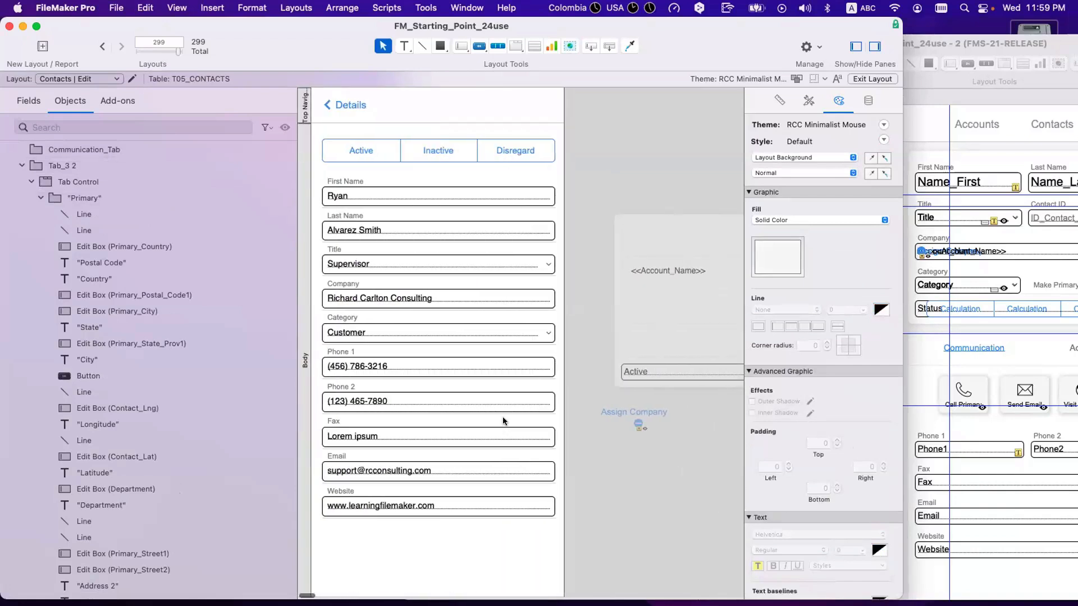
# - Extend the layout's body part downward to make room below the Website field
pyautogui.scroll(-5, 503, 420)
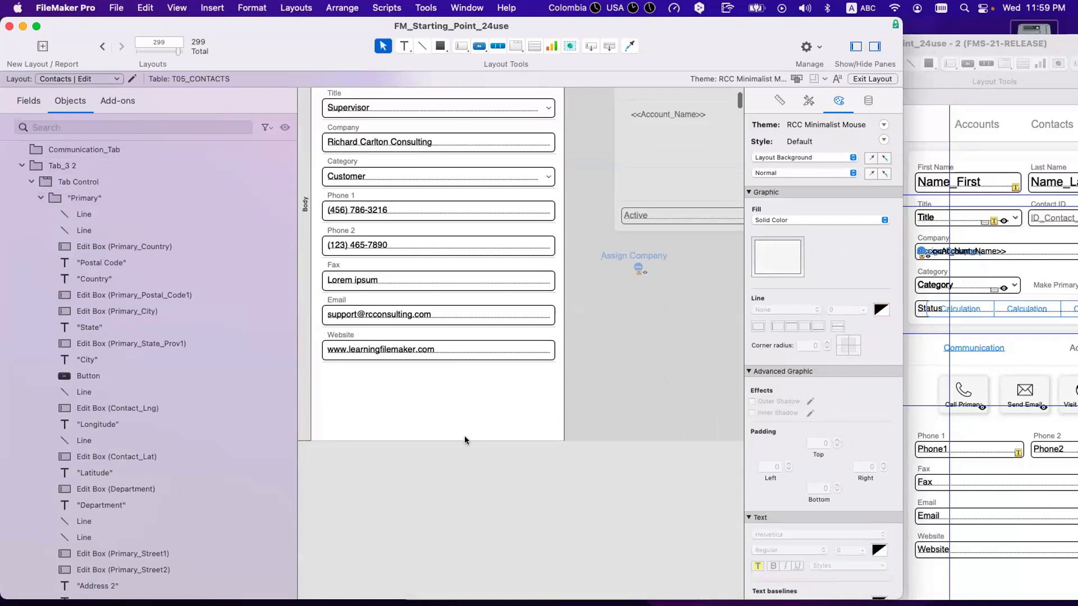
pyautogui.moveTo(464, 440); pyautogui.dragTo(481, 536)
pyautogui.scroll(7, 467, 419)
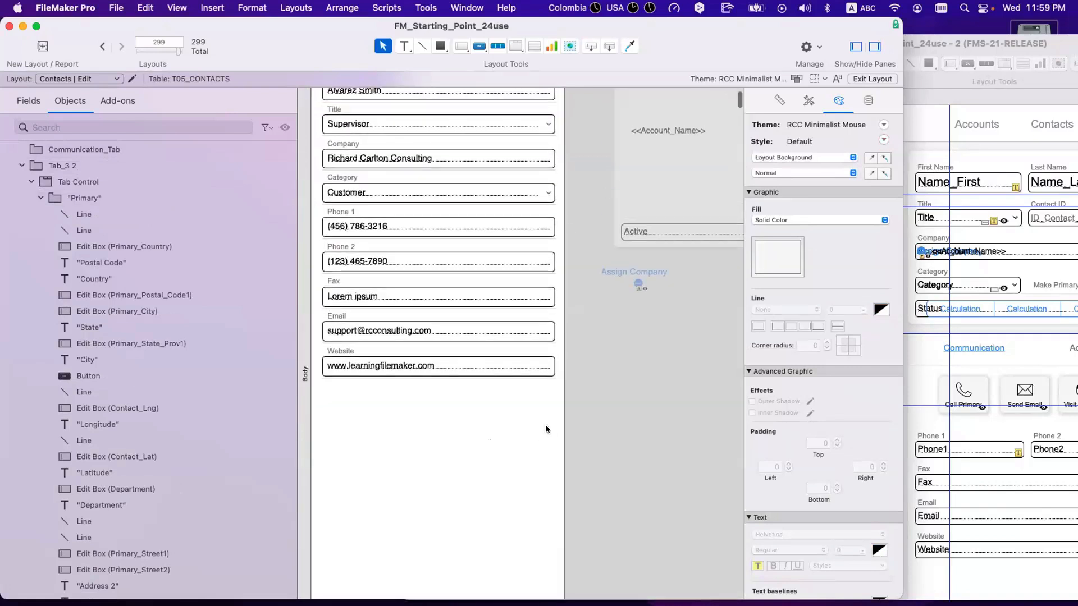
# - Move the Phone 1 to Website fields with their labels and separator lines down, leaving a gap below Category
pyautogui.moveTo(550, 411); pyautogui.dragTo(358, 276)
pyautogui.scroll(1, 346, 215)
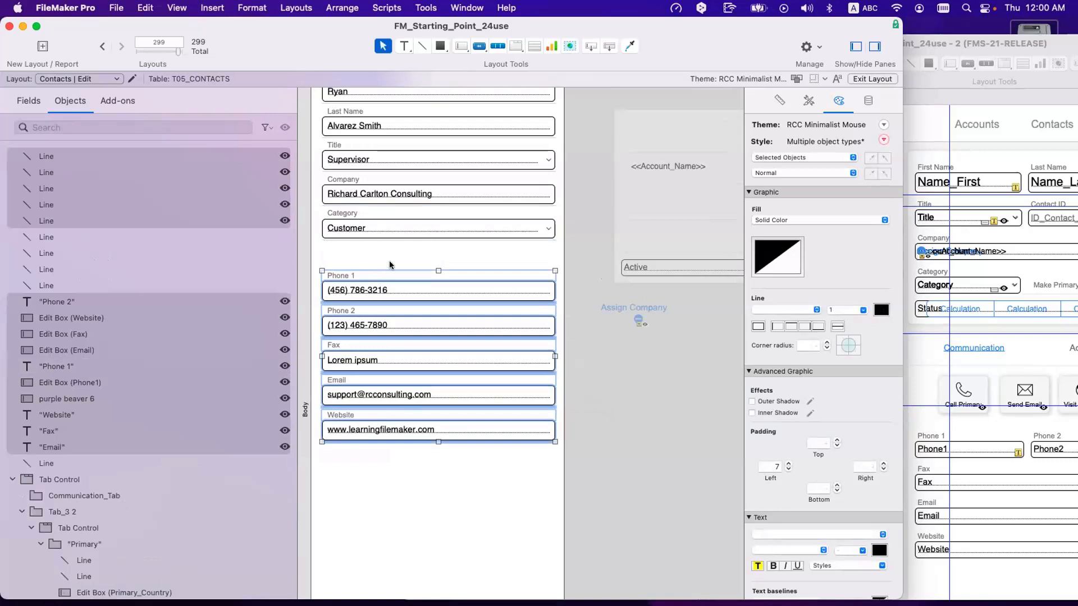
pyautogui.click(392, 265)
pyautogui.click(404, 47)
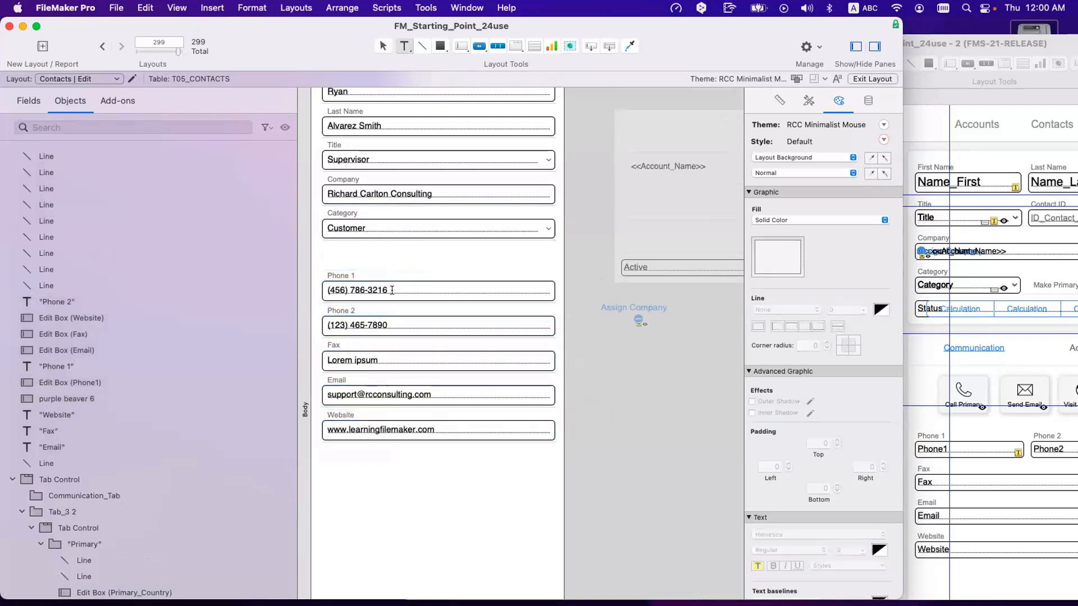
pyautogui.moveTo(336, 252); pyautogui.dragTo(428, 264)
pyautogui.write('Communicatio')
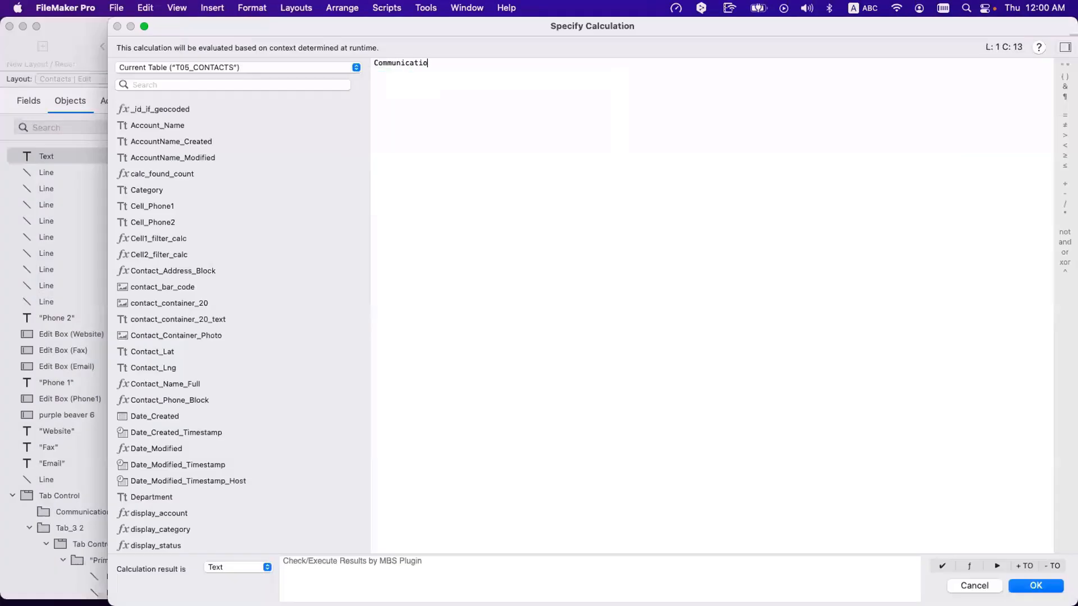
pyautogui.write('n')
pyautogui.press('Return')
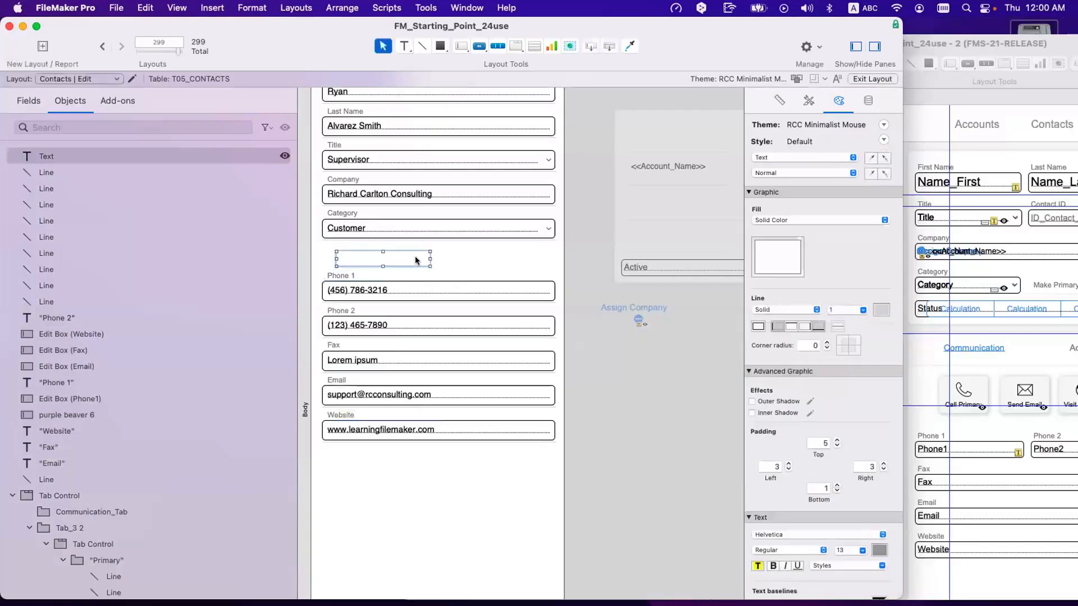
# - Add a plain text object reading "Communication" in the gap between the Category and Phone 1 fields
pyautogui.click(403, 47)
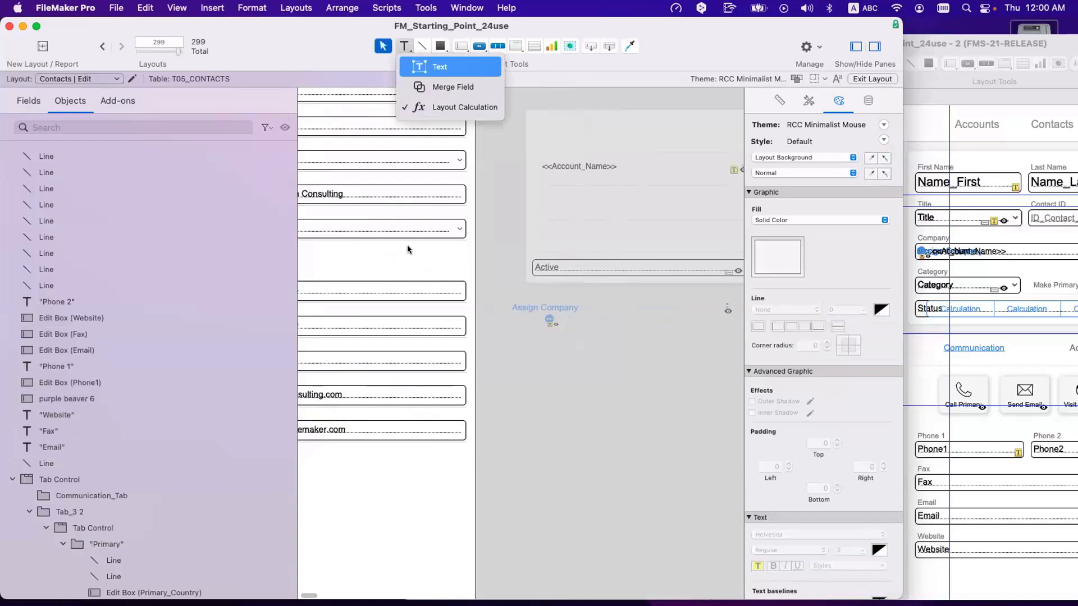
pyautogui.click(439, 65)
pyautogui.moveTo(352, 249); pyautogui.dragTo(426, 263)
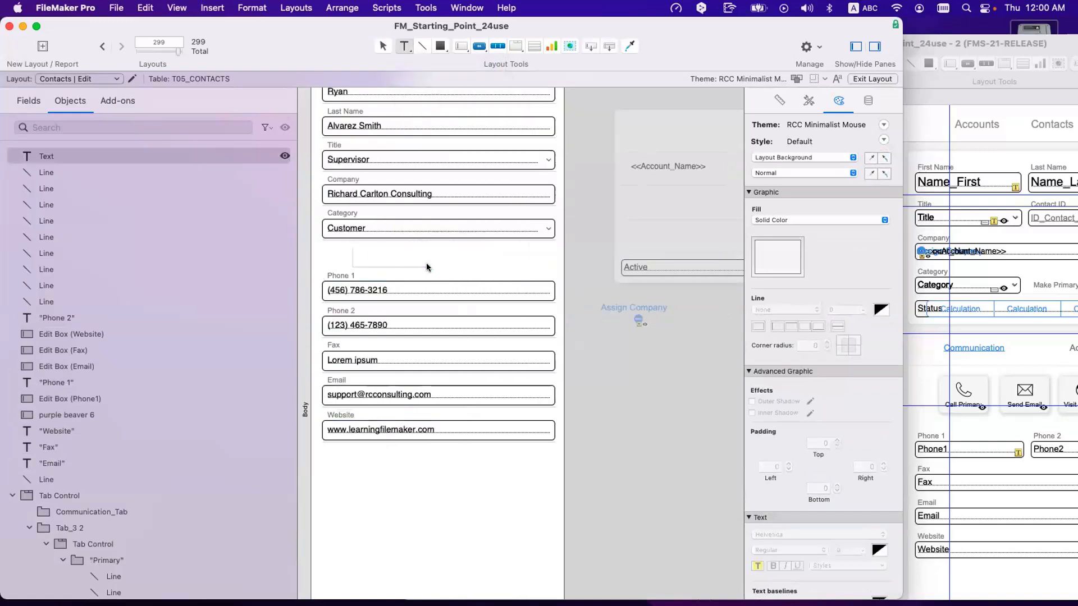
pyautogui.write('Communi')
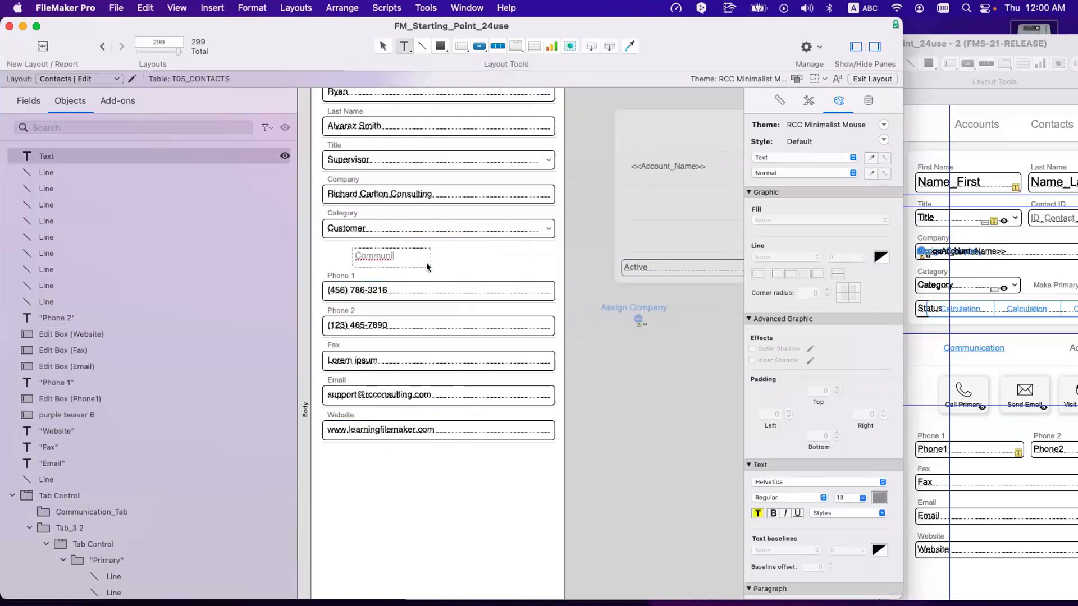
pyautogui.write('cation')
pyautogui.press('Escape')
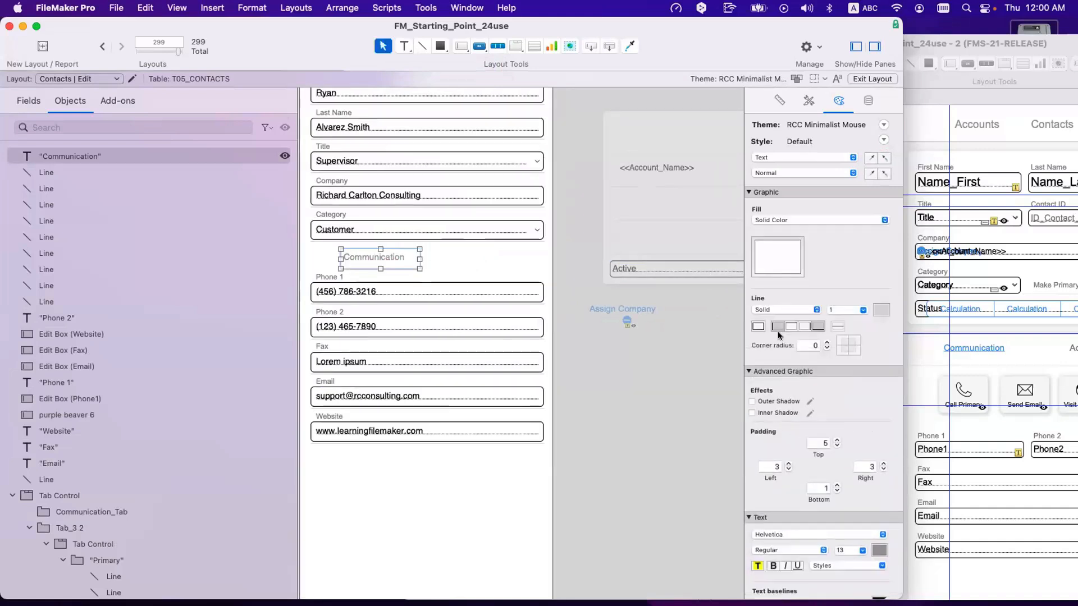
# - Format the Communication heading with no border line and bold black text
pyautogui.click(811, 326)
pyautogui.click(812, 326)
pyautogui.click(879, 550)
pyautogui.click(928, 421)
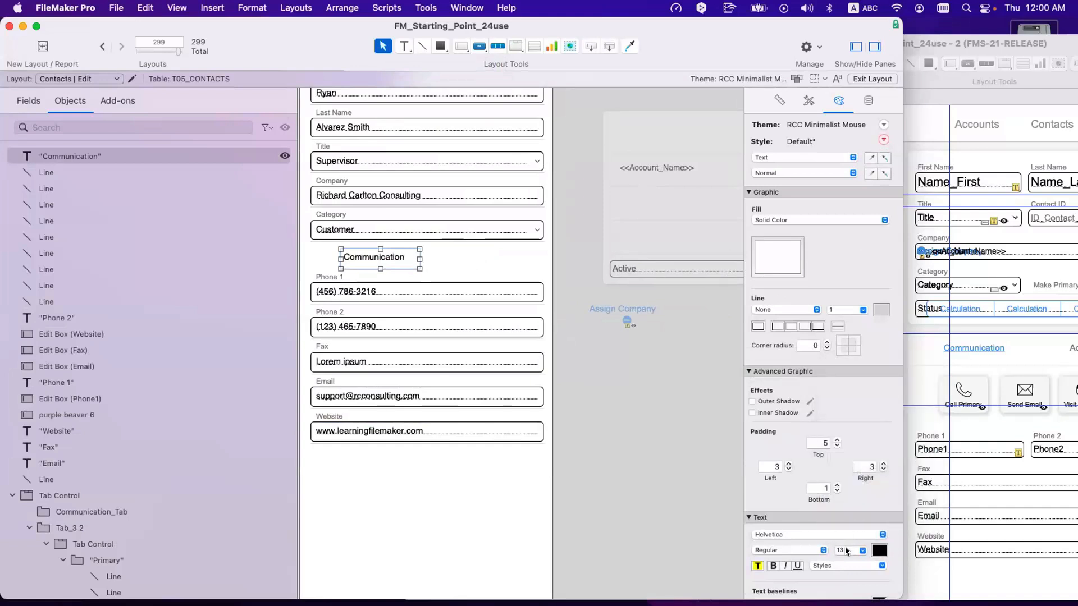
pyautogui.click(773, 566)
# - Align the Communication heading with the left edge of the fields and set its left padding to 7
pyautogui.click(599, 438)
pyautogui.moveTo(377, 257); pyautogui.dragTo(350, 260)
pyautogui.click(411, 451)
pyautogui.click(413, 472)
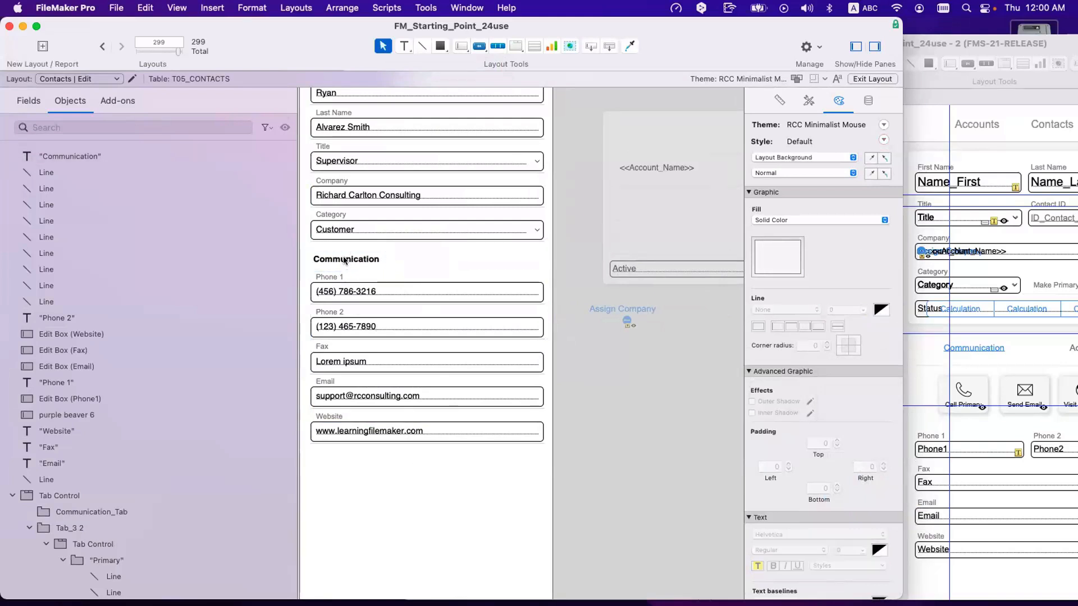
pyautogui.click(359, 260)
pyautogui.doubleClick(779, 467)
pyautogui.write('7')
pyautogui.press('Return')
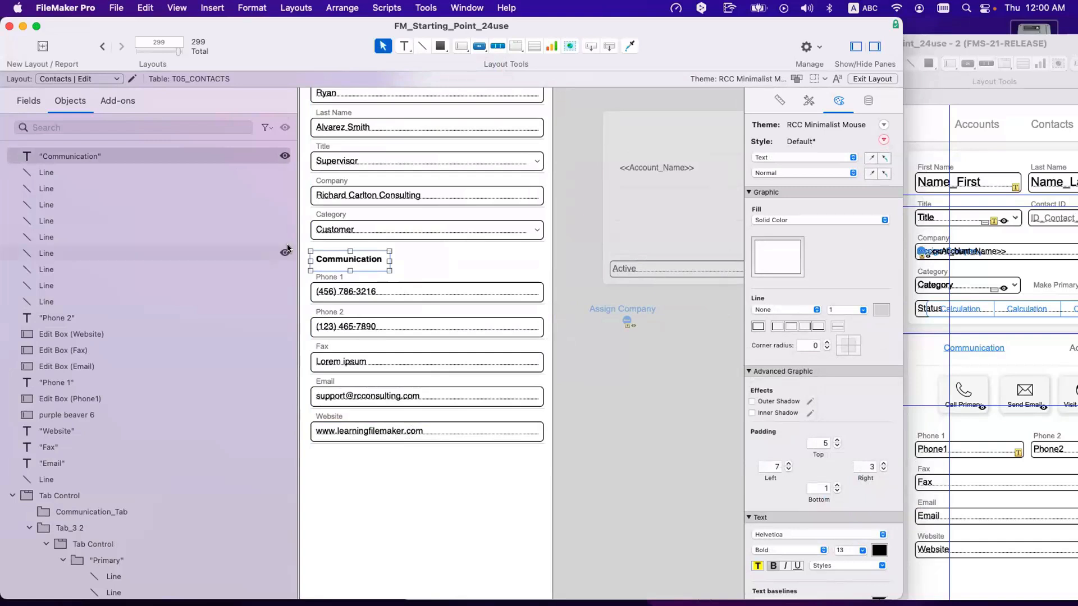
# - Check the Communication heading's position against the fields above and below it
pyautogui.moveTo(391, 495); pyautogui.dragTo(318, 95)
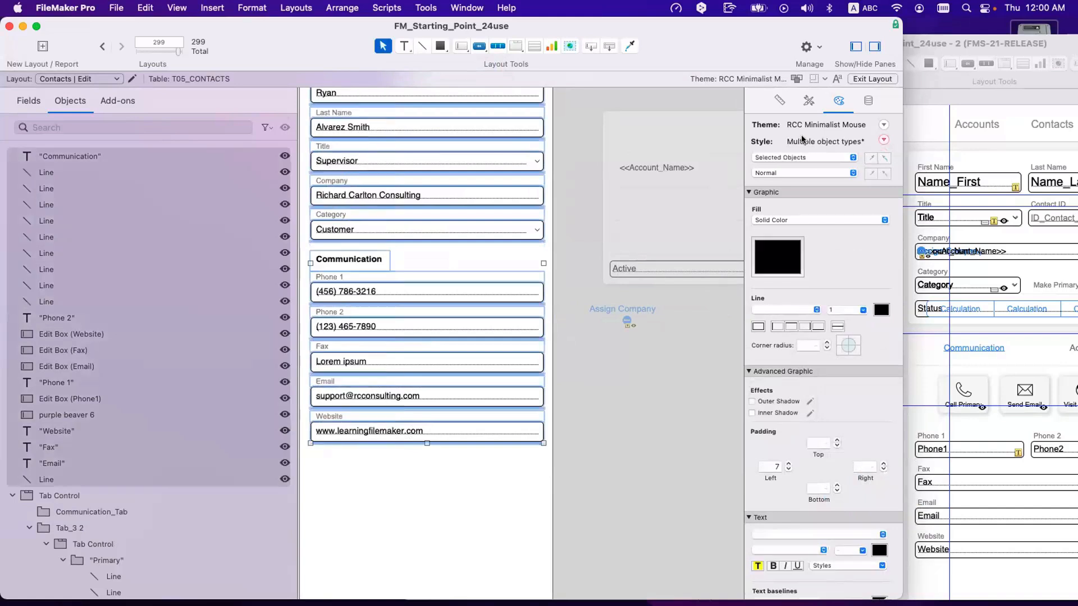
pyautogui.click(779, 100)
pyautogui.click(477, 260)
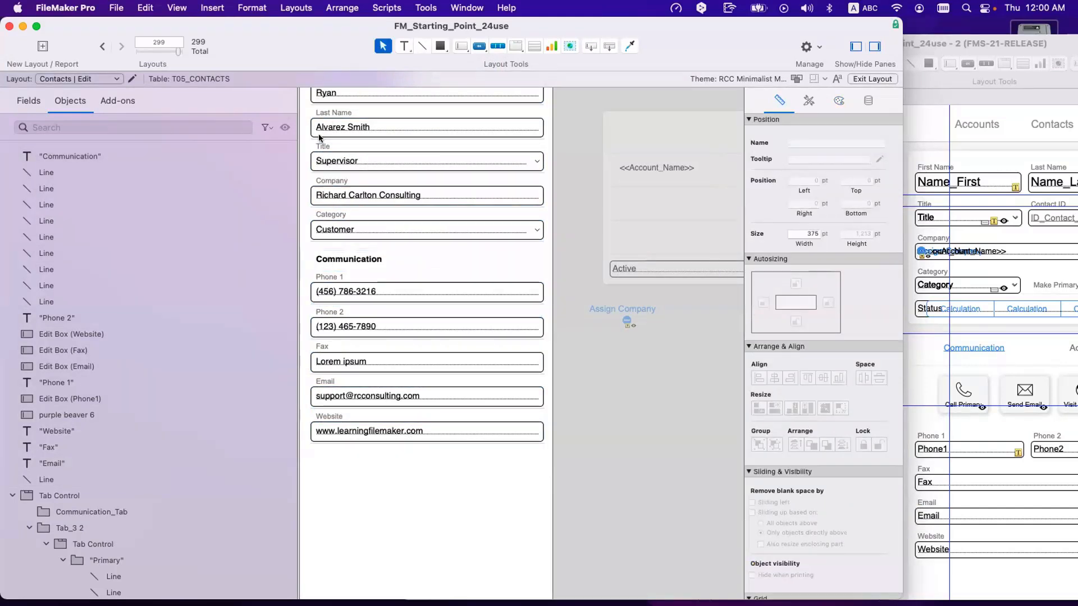
pyautogui.click(337, 259)
pyautogui.hscroll(-2, 360, 337)
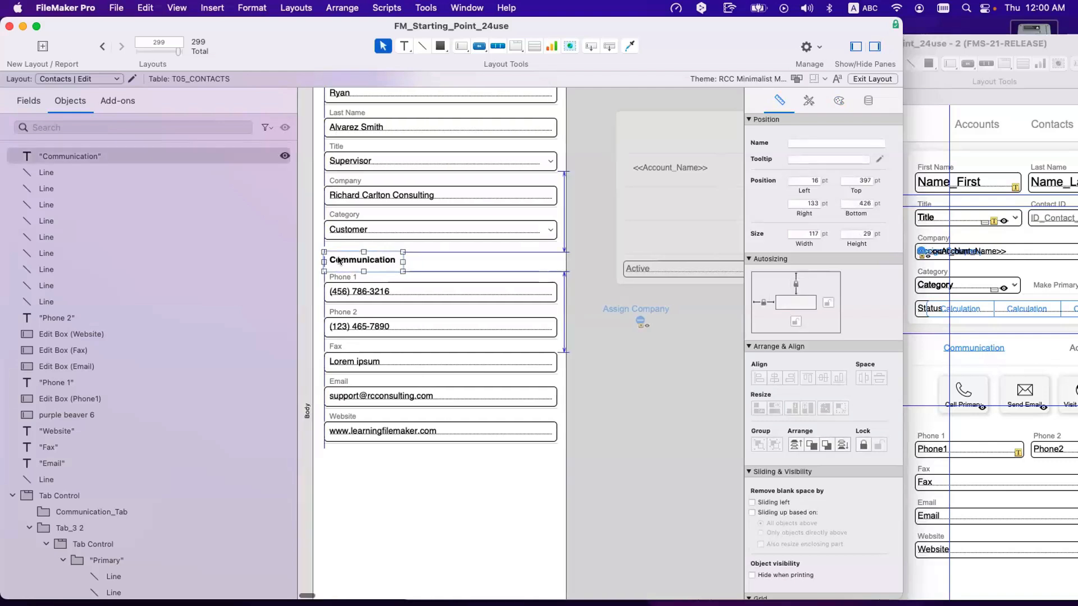
pyautogui.click(402, 464)
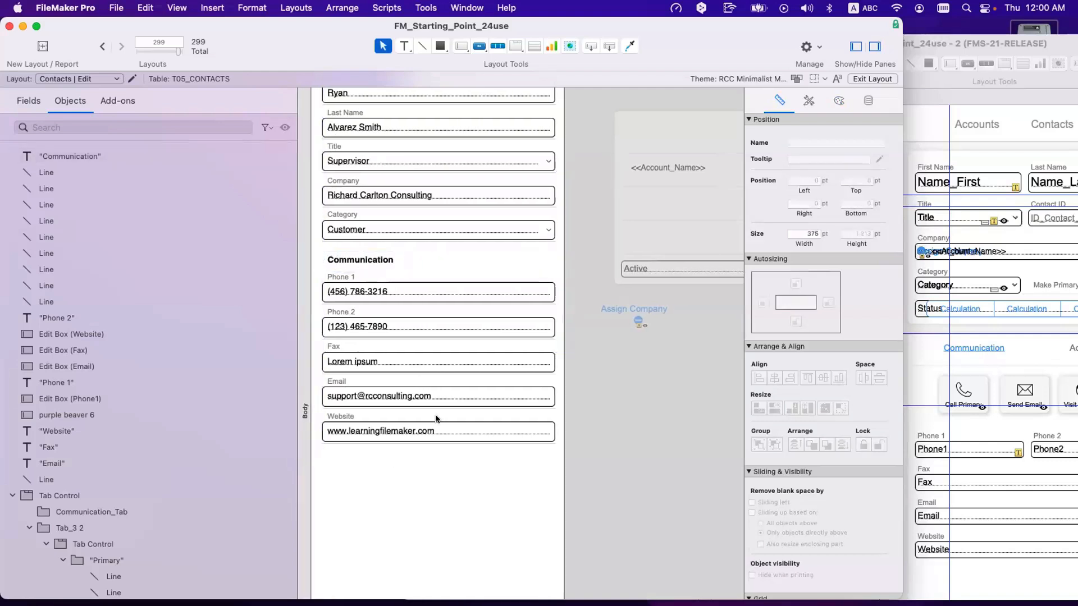
# - Delete the separator lines below Category and Website, and nudge the Communication heading with its fields up 8 pt
pyautogui.click(382, 240)
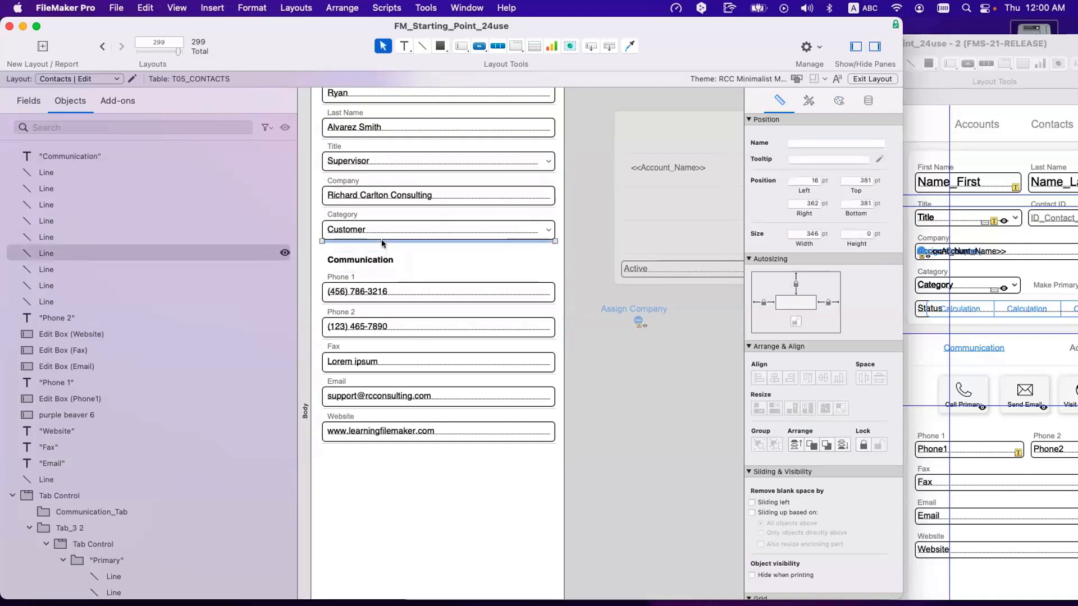
pyautogui.press('Delete')
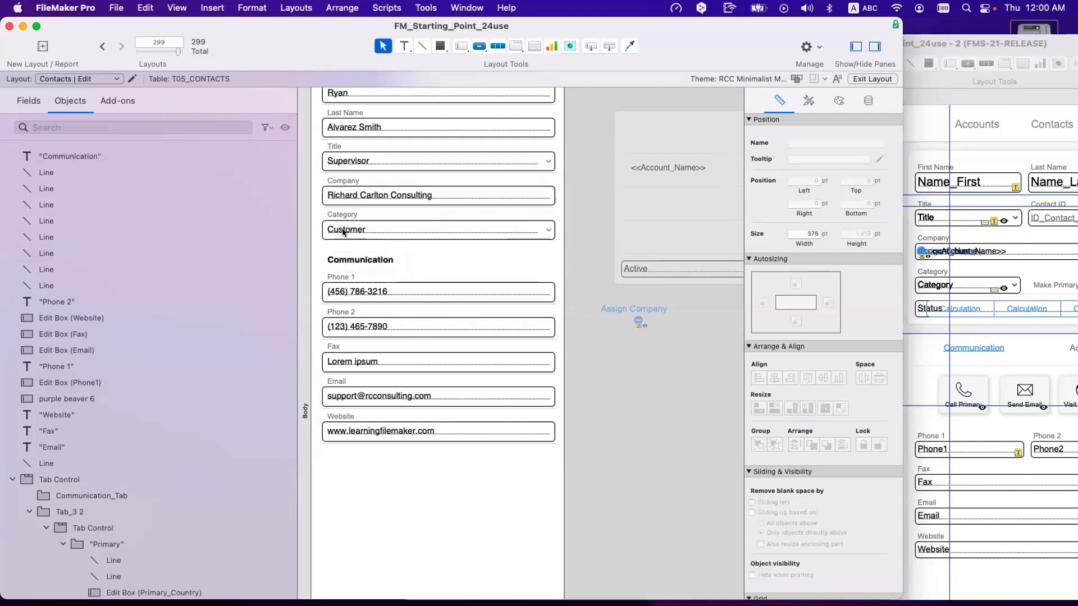
pyautogui.moveTo(342, 243); pyautogui.dragTo(381, 461)
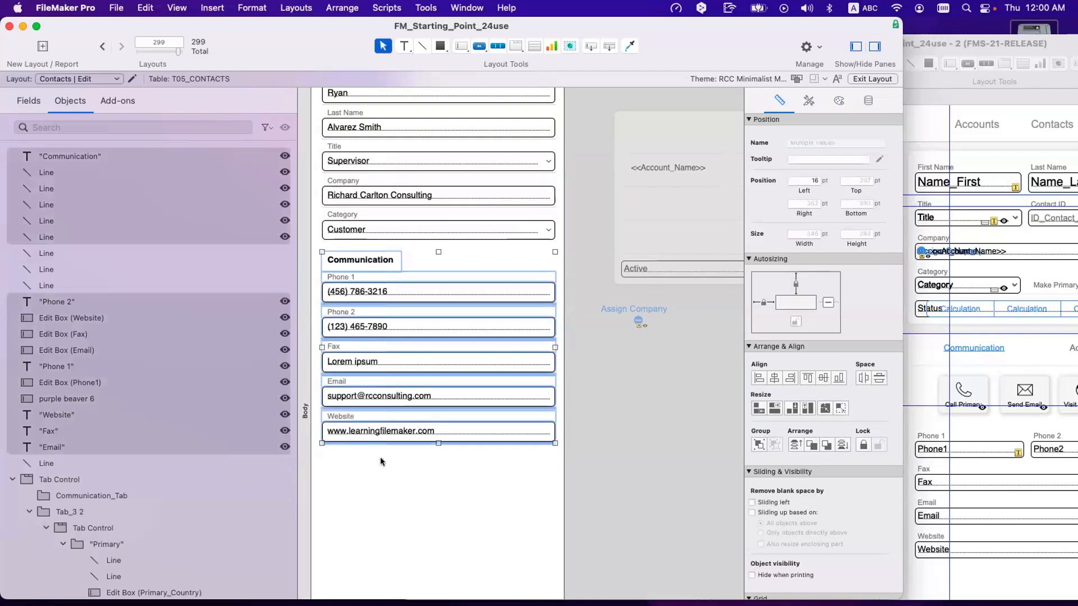
pyautogui.press('Up')
pyautogui.press('Up')
pyautogui.press('Up')
pyautogui.press('Up')
pyautogui.press('Up')
pyautogui.press('Up')
pyautogui.press('Up')
pyautogui.press('Up')
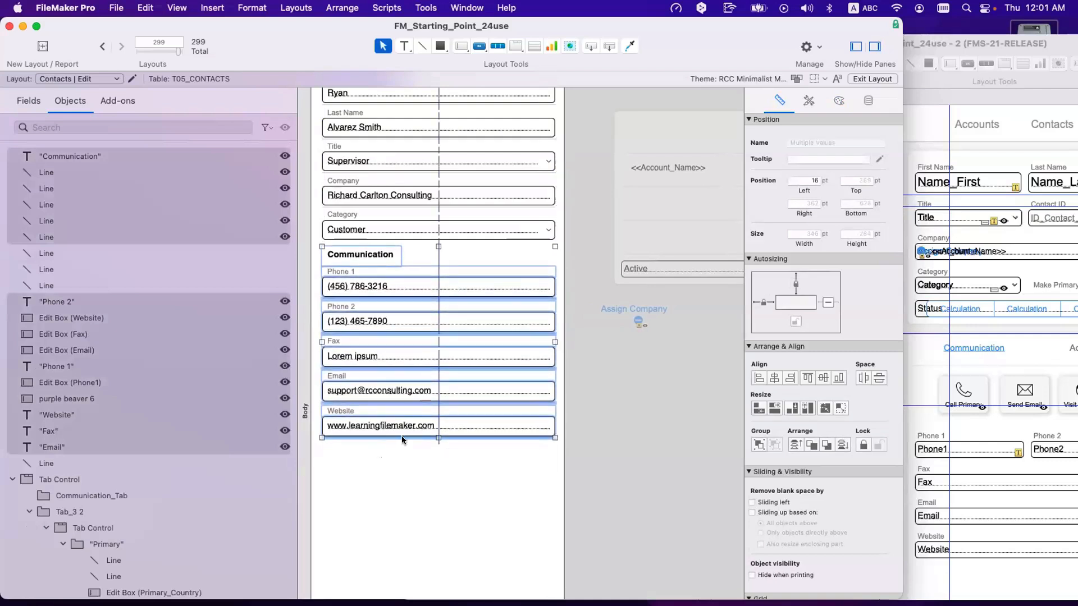
pyautogui.click(401, 436)
pyautogui.click(400, 435)
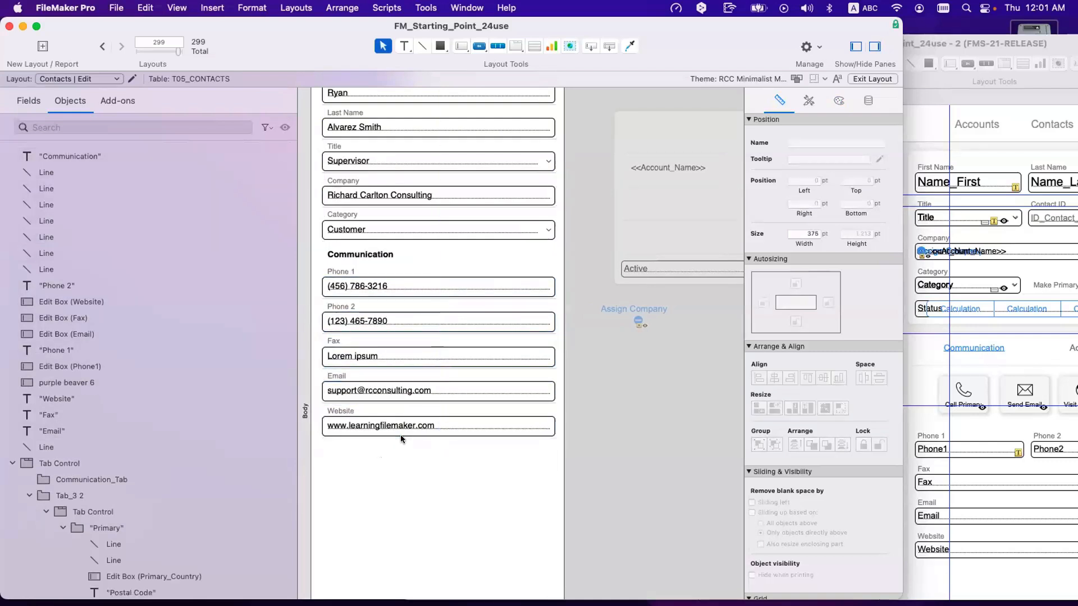
# - Duplicate the Communication heading below the Website field and change the copy's text to "Primary Address"
pyautogui.moveTo(352, 254); pyautogui.dragTo(355, 454)
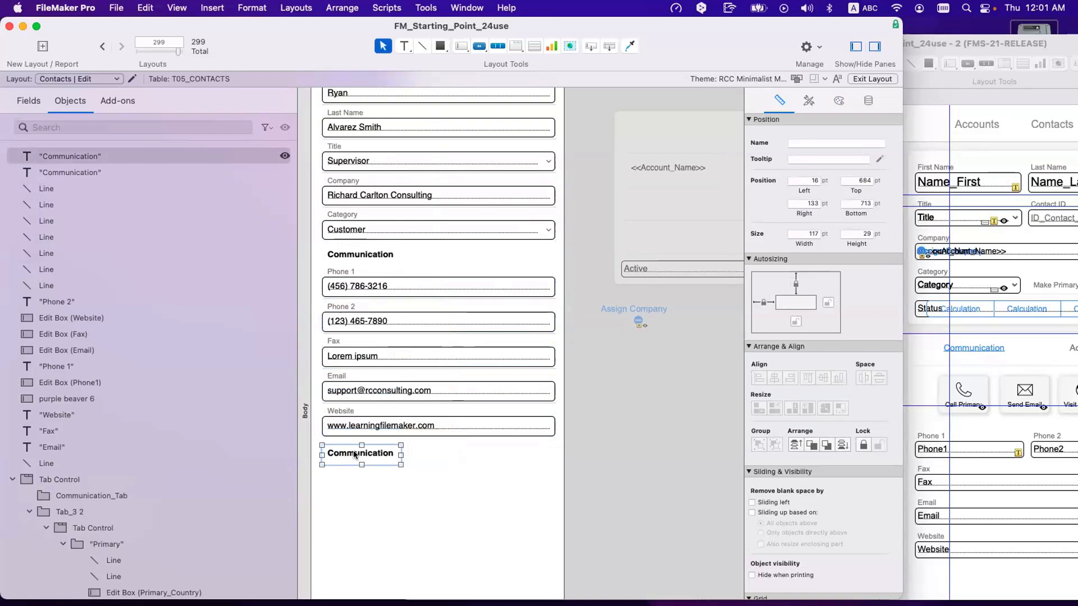
pyautogui.doubleClick(407, 455)
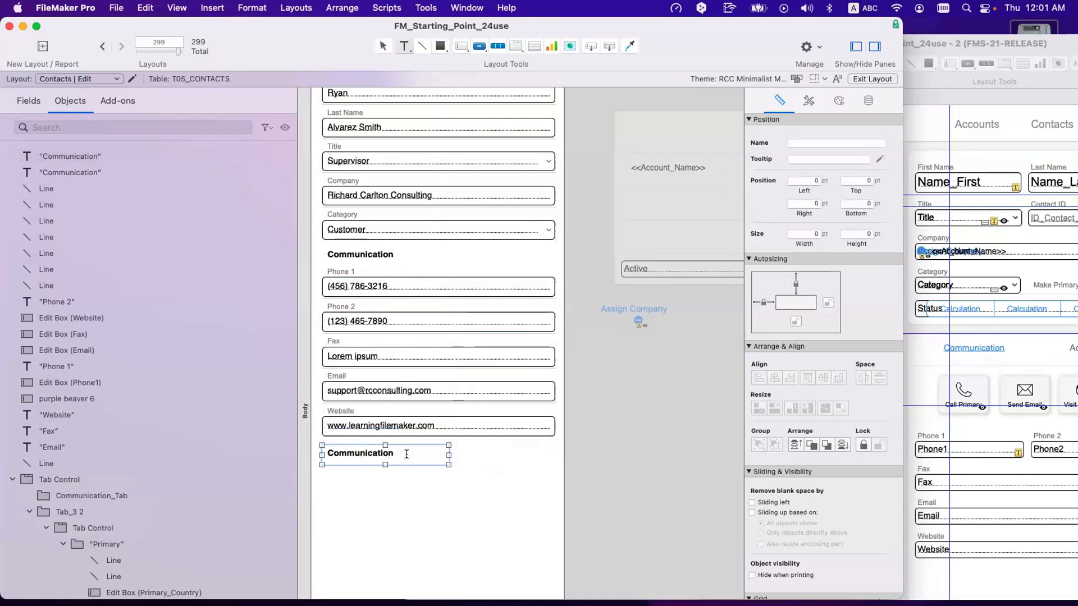
pyautogui.write('Primary Address')
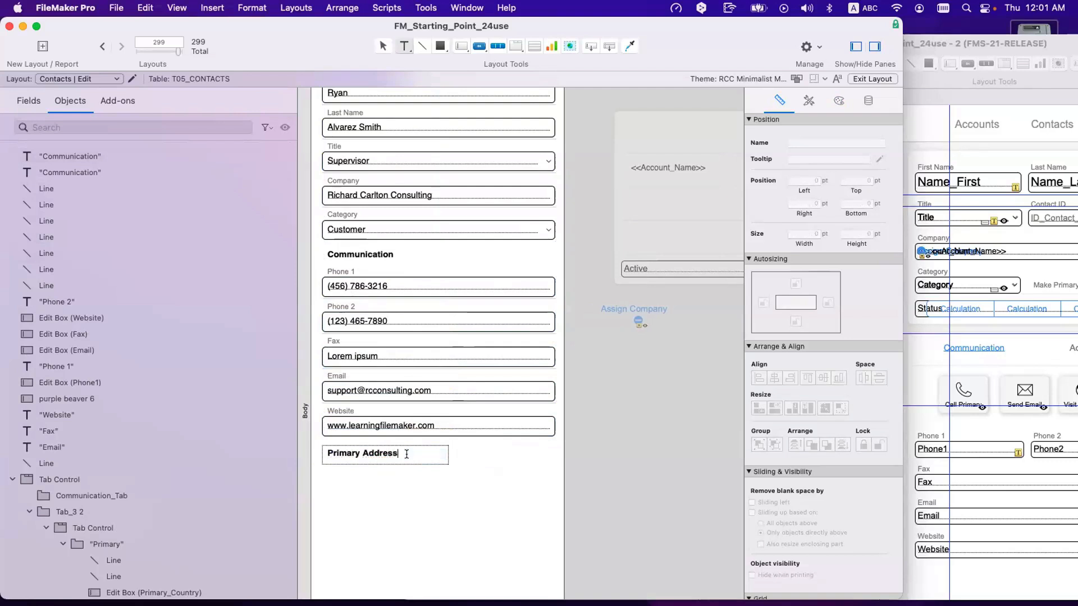
pyautogui.press('Escape')
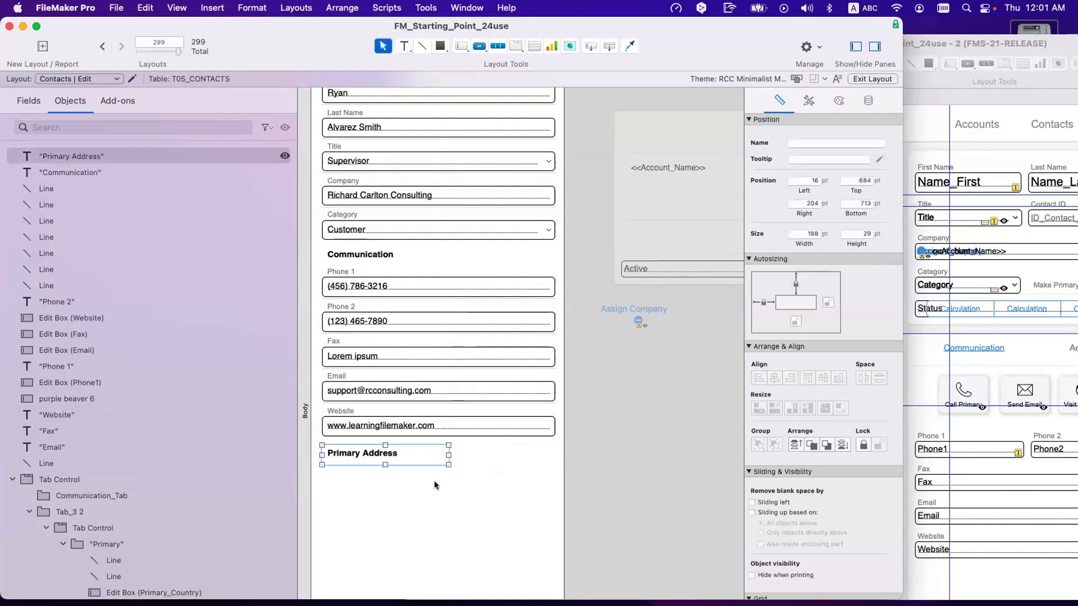
# - Move the Maps button out of the Primary address tab onto the empty area beside the tab control
pyautogui.hscroll(10, 433, 480)
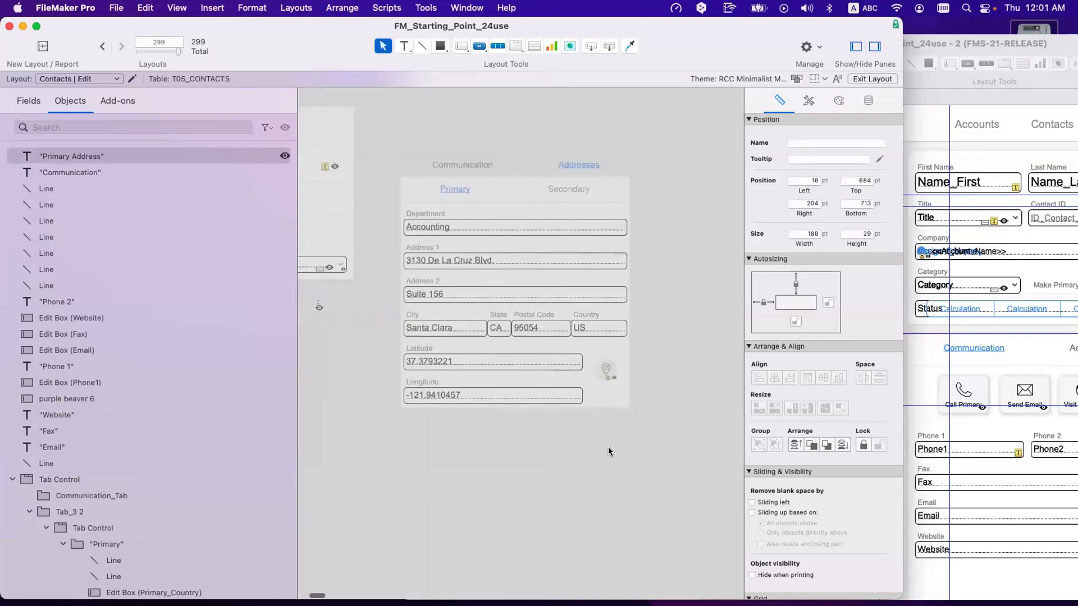
pyautogui.click(608, 447)
pyautogui.hscroll(2, 608, 427)
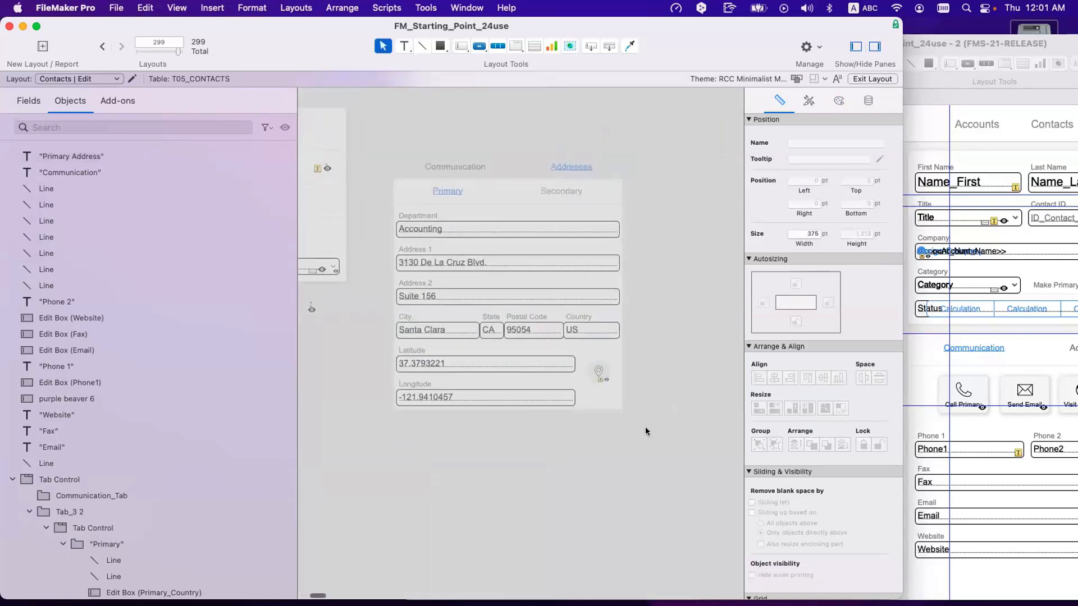
pyautogui.moveTo(600, 376); pyautogui.dragTo(666, 259)
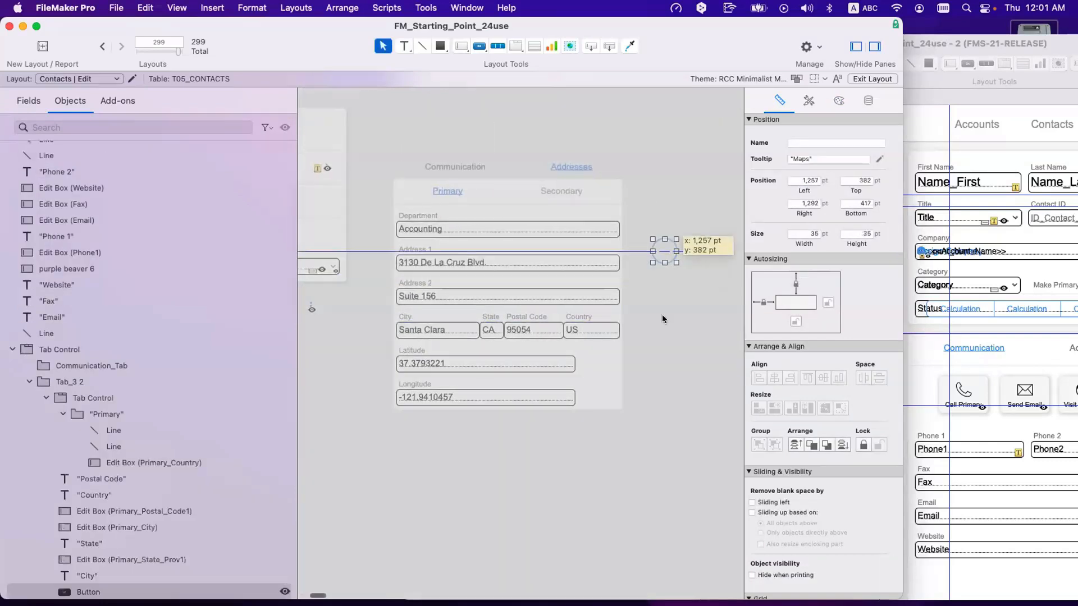
# - Move the Department through Longitude fields with their labels and lines from the Primary tab to below the Primary Address heading
pyautogui.moveTo(644, 439); pyautogui.dragTo(384, 204)
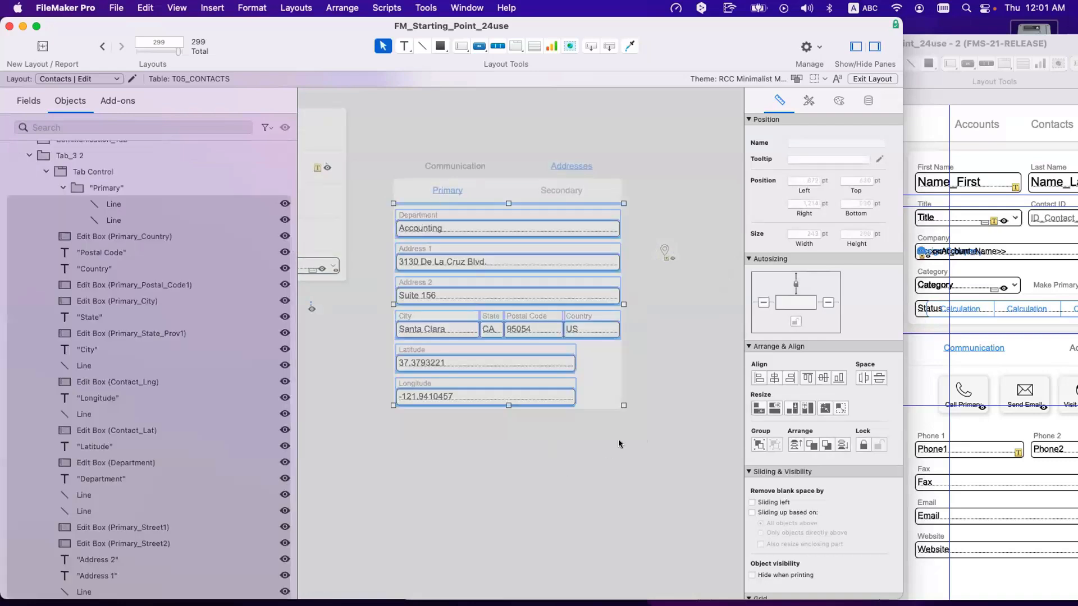
pyautogui.moveTo(644, 431); pyautogui.dragTo(371, 200)
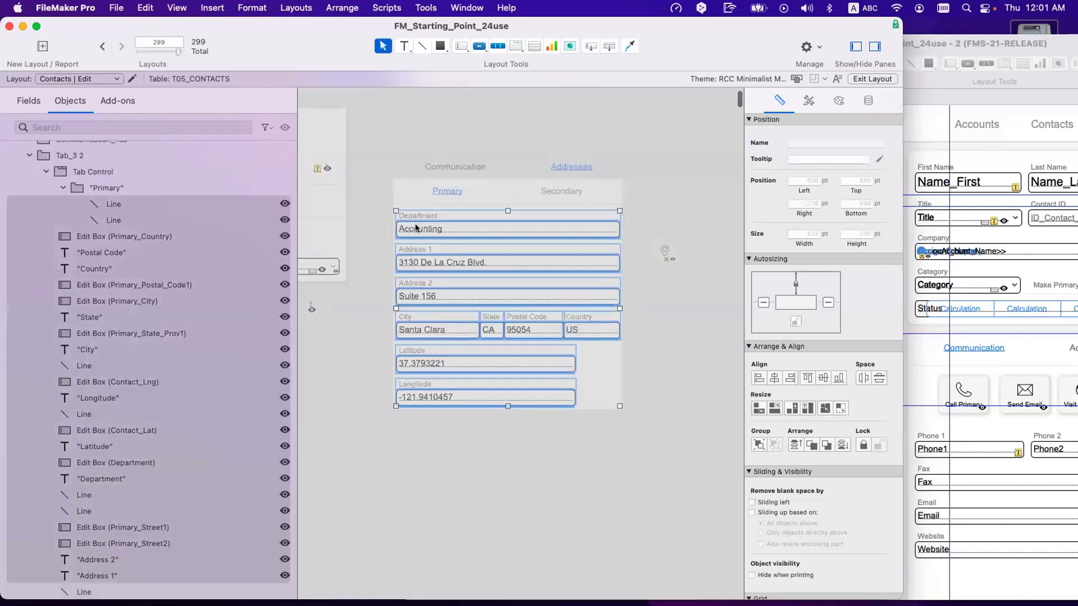
pyautogui.moveTo(416, 228)
pyautogui.mouseDown()
pyautogui.moveTo(533, 292)
pyautogui.moveTo(141, 435)
pyautogui.moveTo(365, 512)
pyautogui.moveTo(342, 479)
pyautogui.mouseUp()
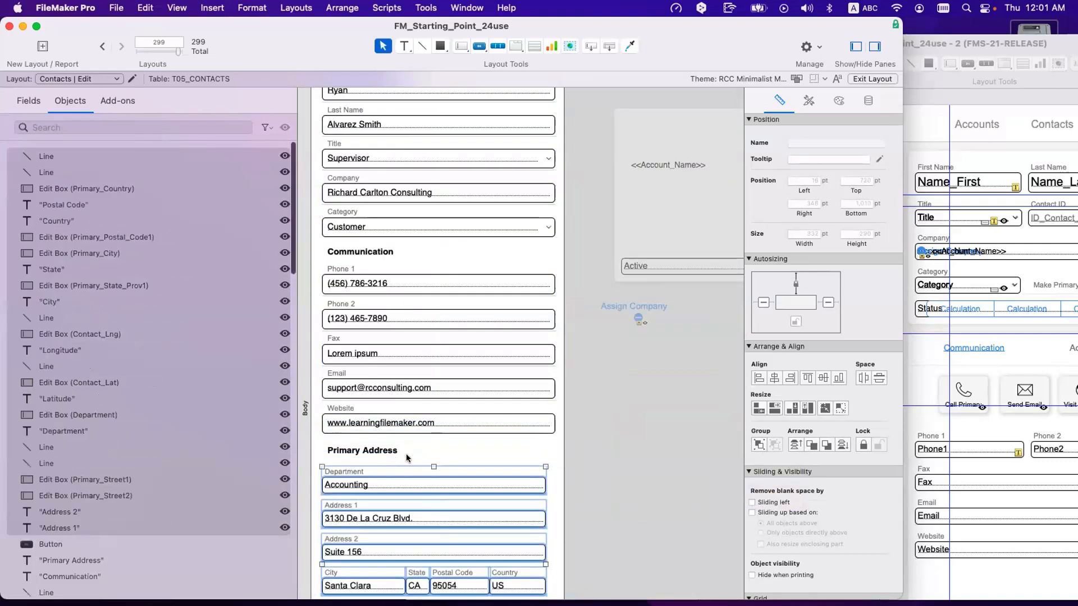
pyautogui.click(460, 447)
# - Delete the Latitude and Longitude fields with their labels and lines from the Primary Address section
pyautogui.scroll(-5, 461, 447)
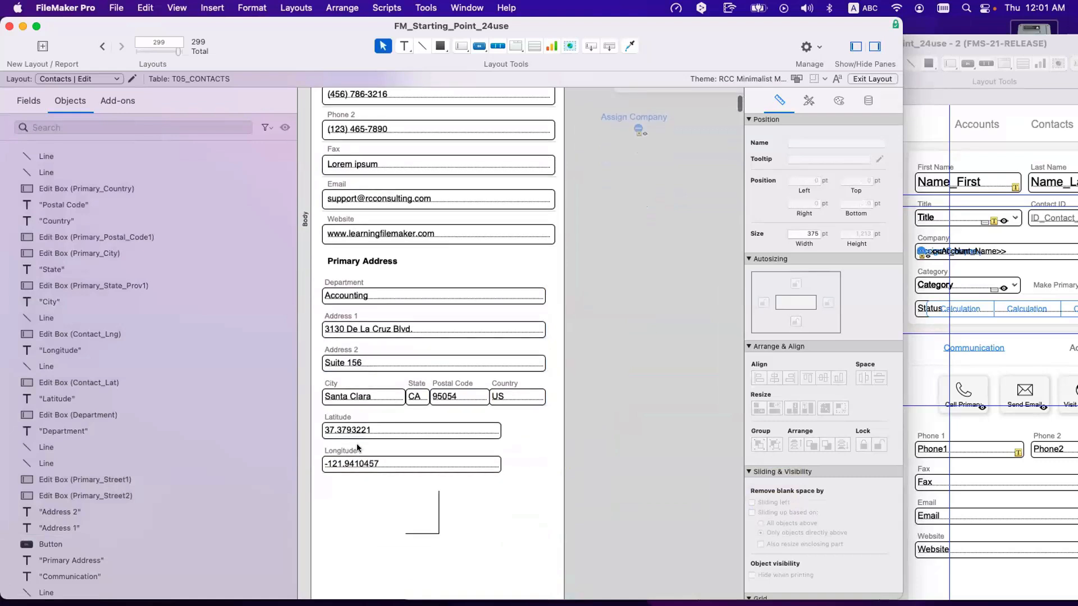
pyautogui.moveTo(357, 444); pyautogui.dragTo(327, 412)
pyautogui.scroll(-1, 331, 406)
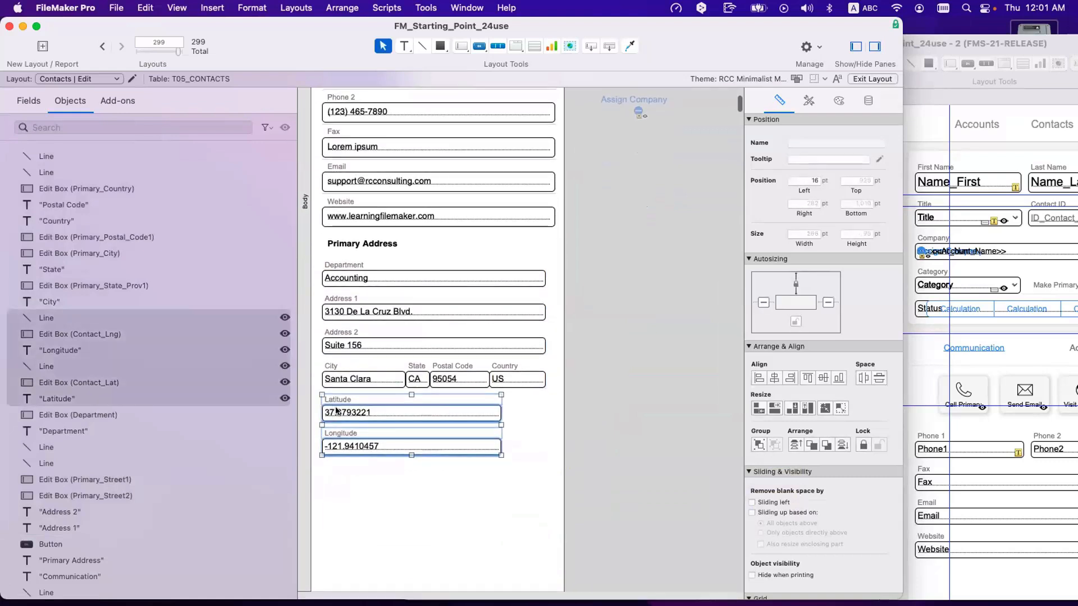
pyautogui.press('Delete')
# - Move the State and Postal Code fields with their labels into separate rows stacked below the City field
pyautogui.scroll(-2, 383, 394)
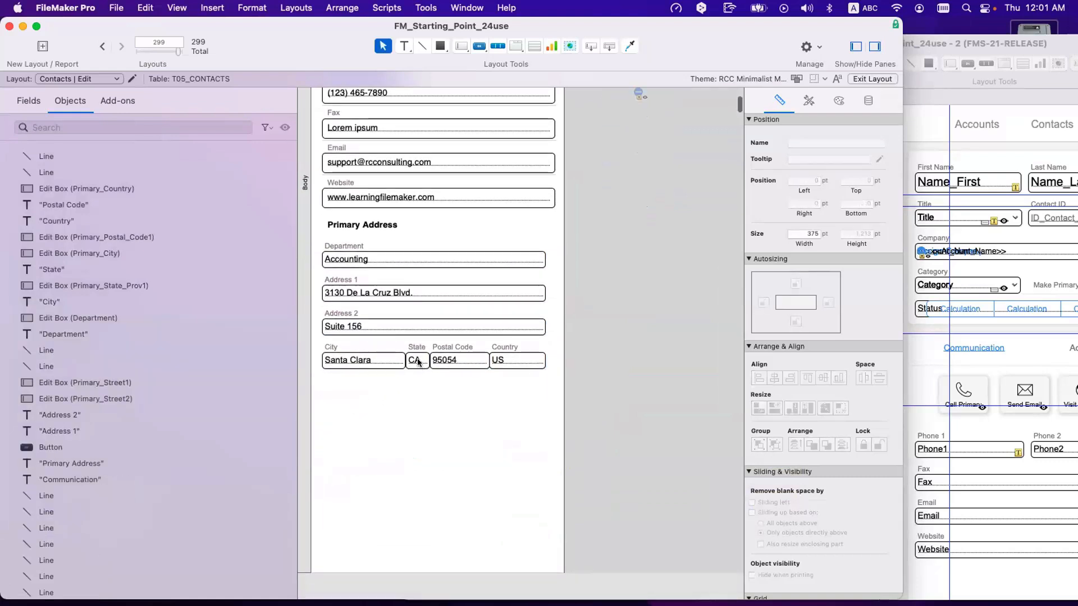
pyautogui.click(415, 359)
pyautogui.keyDown('shift'); pyautogui.click(415, 347); pyautogui.keyUp('shift')
pyautogui.moveTo(415, 348); pyautogui.dragTo(334, 380)
pyautogui.click(456, 365)
pyautogui.keyDown('shift'); pyautogui.click(457, 349); pyautogui.keyUp('shift')
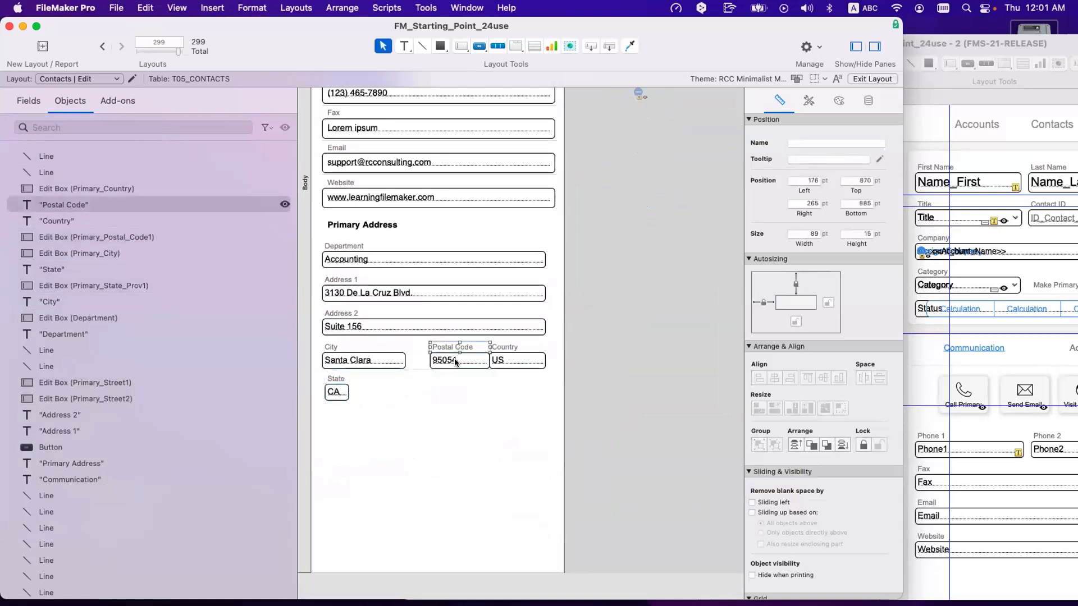
pyautogui.moveTo(458, 363); pyautogui.dragTo(354, 427)
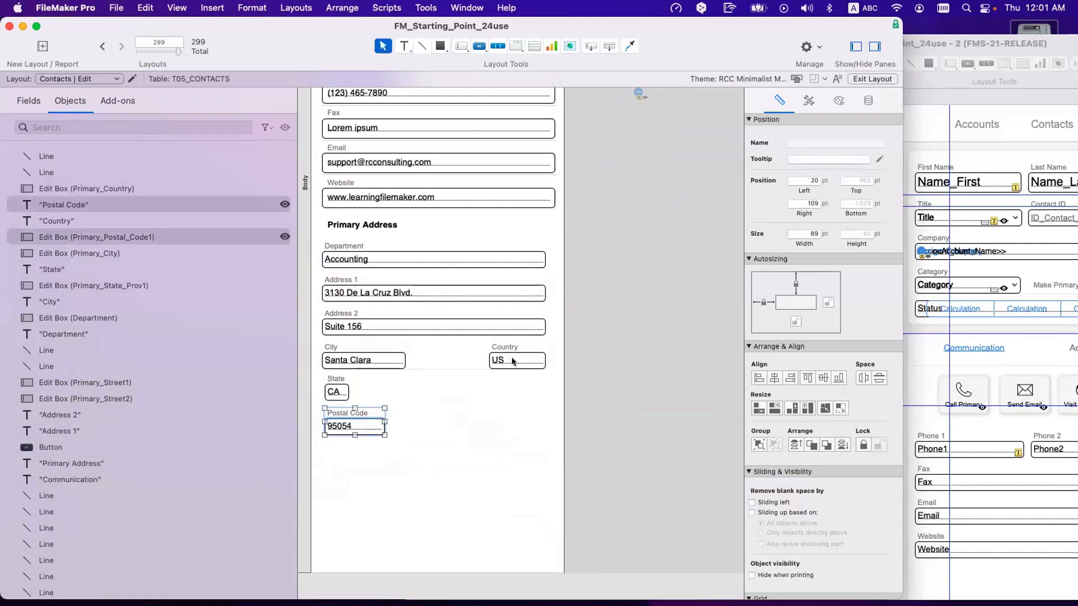
# - Move the Country field and its label into its own row below the Postal Code field
pyautogui.click(512, 361)
pyautogui.keyDown('shift'); pyautogui.click(508, 346); pyautogui.keyUp('shift')
pyautogui.moveTo(509, 346); pyautogui.dragTo(345, 444)
pyautogui.click(433, 469)
pyautogui.scroll(5, 432, 470)
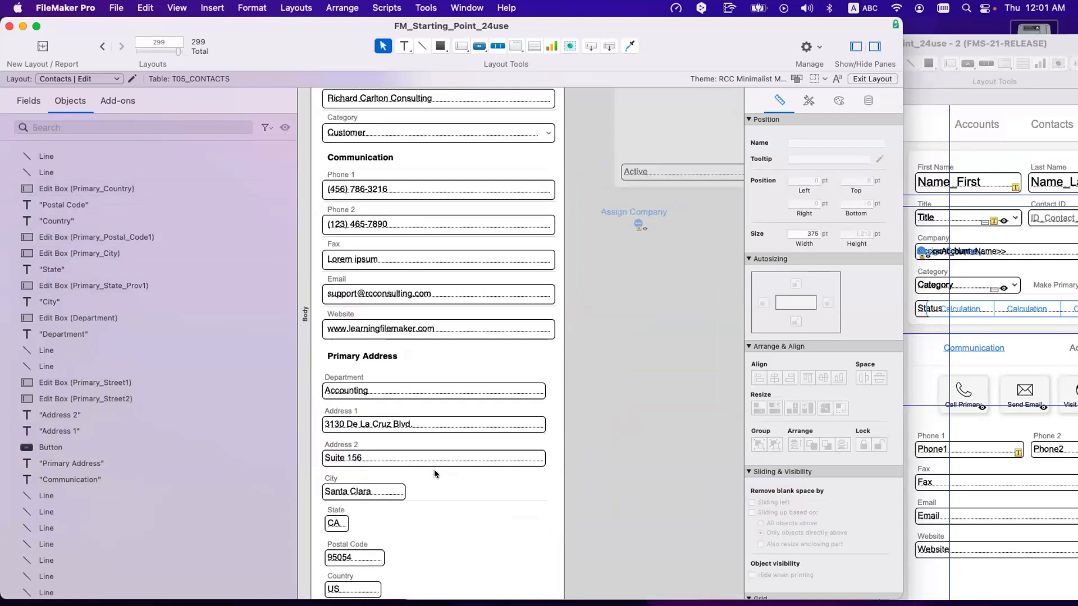
# - Move the leftover lines, account name, Active status list and Assign Company objects farther out of the way beside the layout
pyautogui.hscroll(5, 433, 470)
pyautogui.scroll(3, 444, 477)
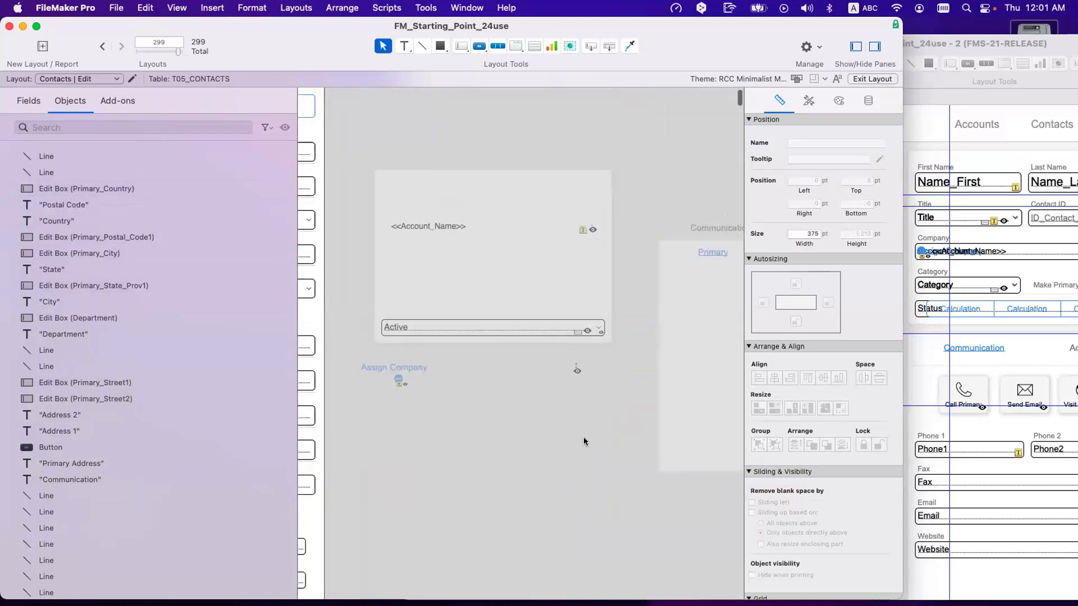
pyautogui.moveTo(589, 432); pyautogui.dragTo(378, 168)
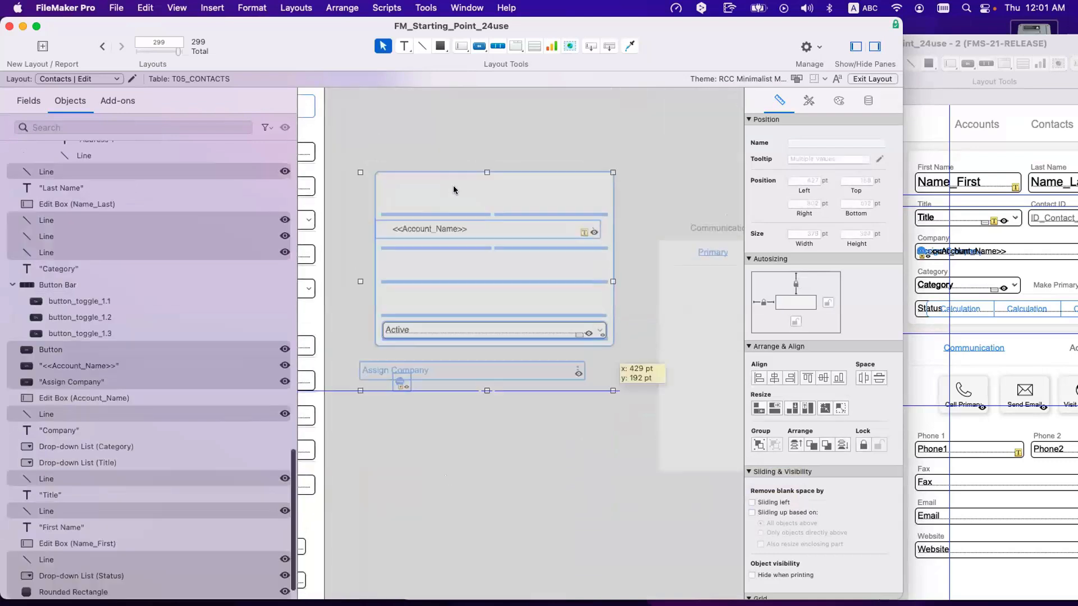
pyautogui.moveTo(502, 173); pyautogui.dragTo(361, 210)
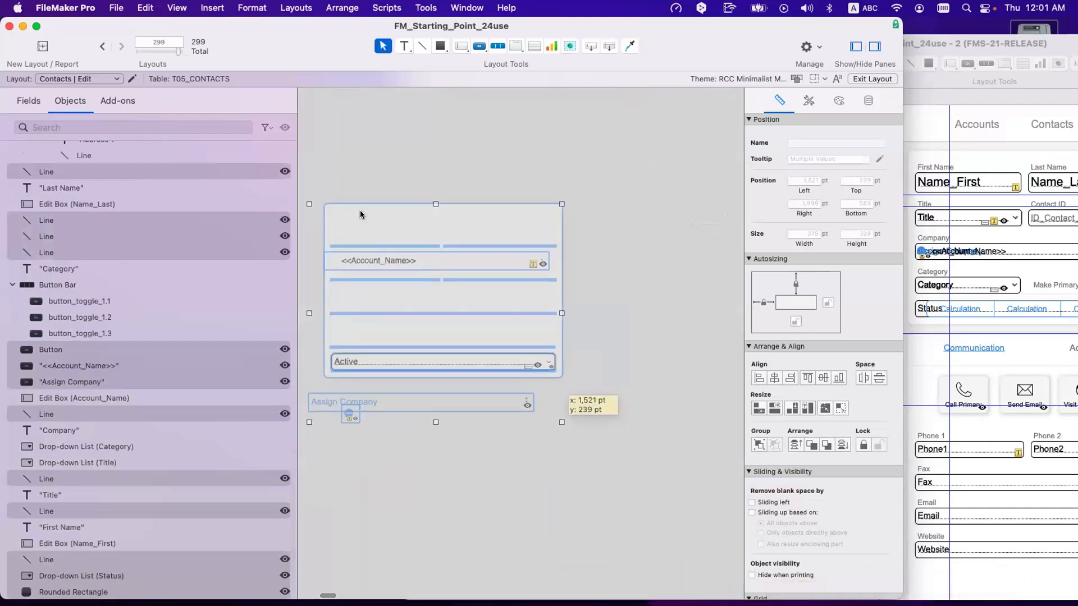
pyautogui.hscroll(-9, 361, 211)
pyautogui.hscroll(-5, 360, 214)
pyautogui.scroll(-2, 426, 300)
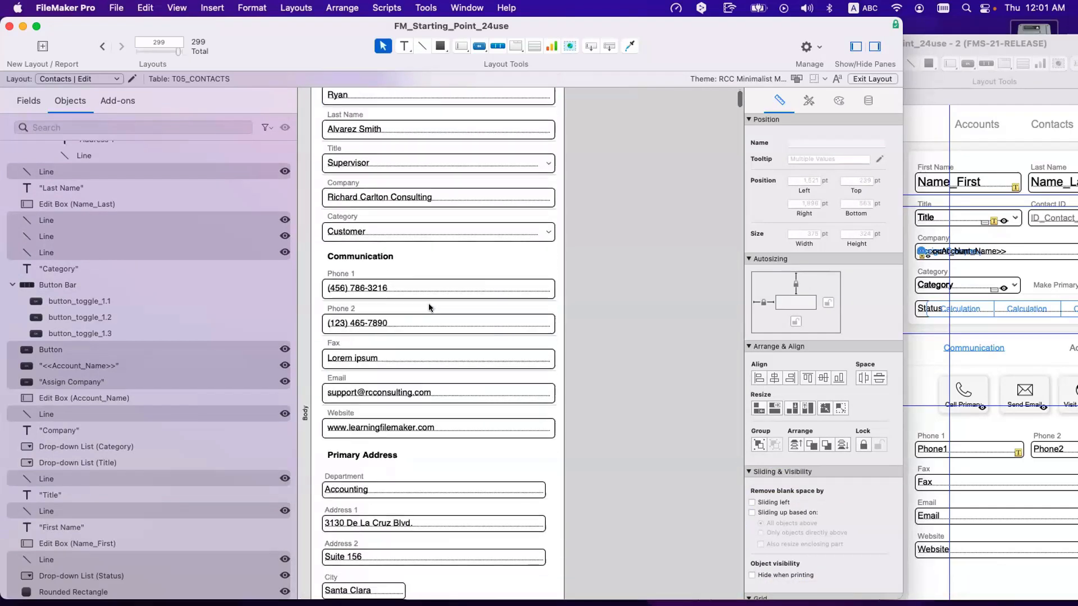
# - Delete the separator lines below the Address 1, Address 2 and City fields in the Primary Address section
pyautogui.scroll(-1, 429, 307)
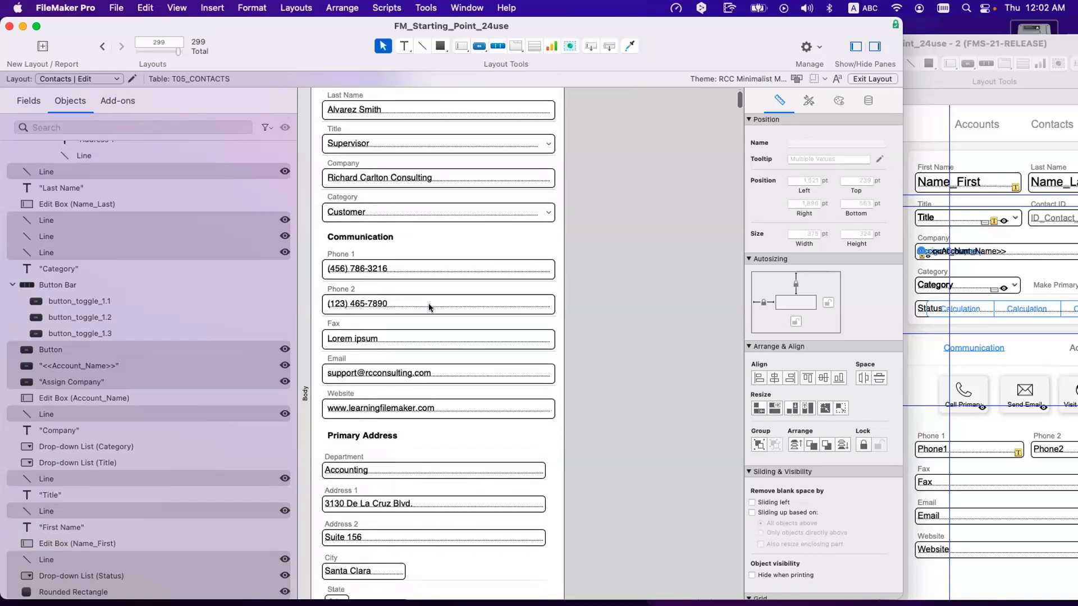
pyautogui.scroll(-2, 429, 307)
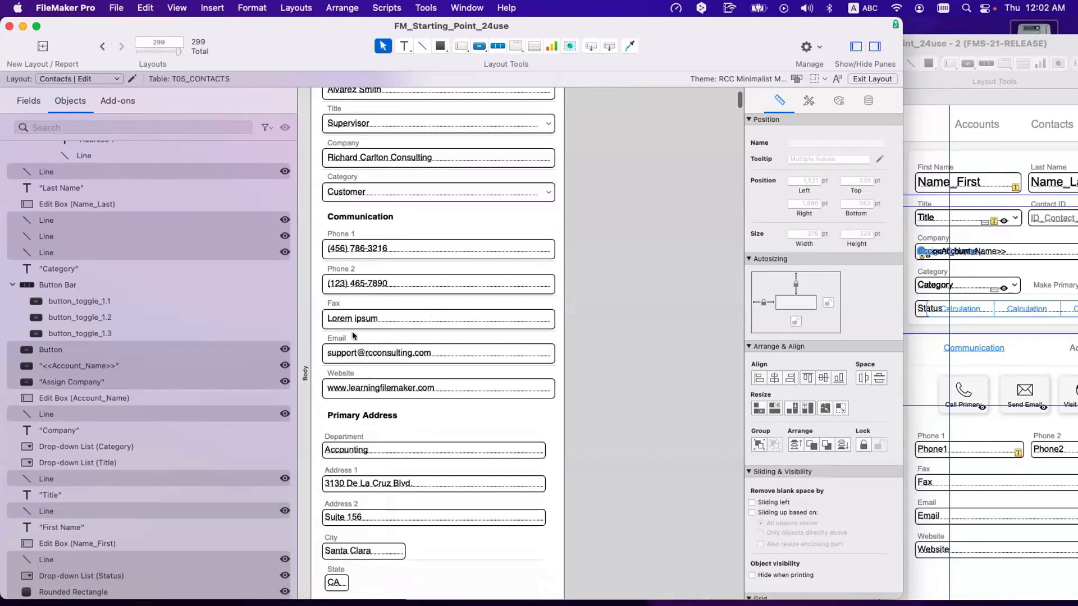
pyautogui.scroll(-5, 424, 564)
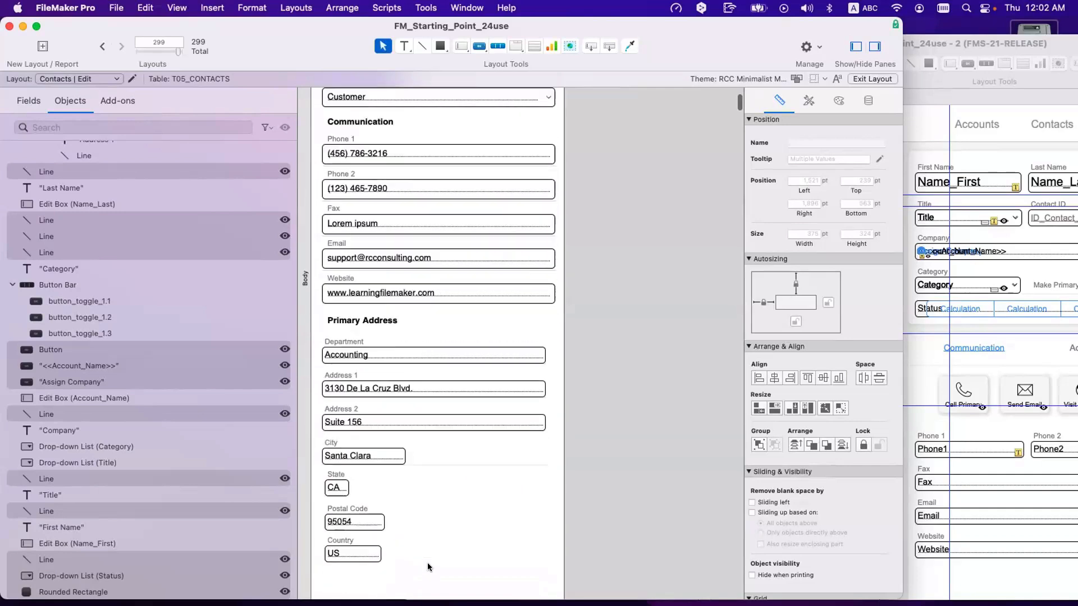
pyautogui.scroll(2, 362, 422)
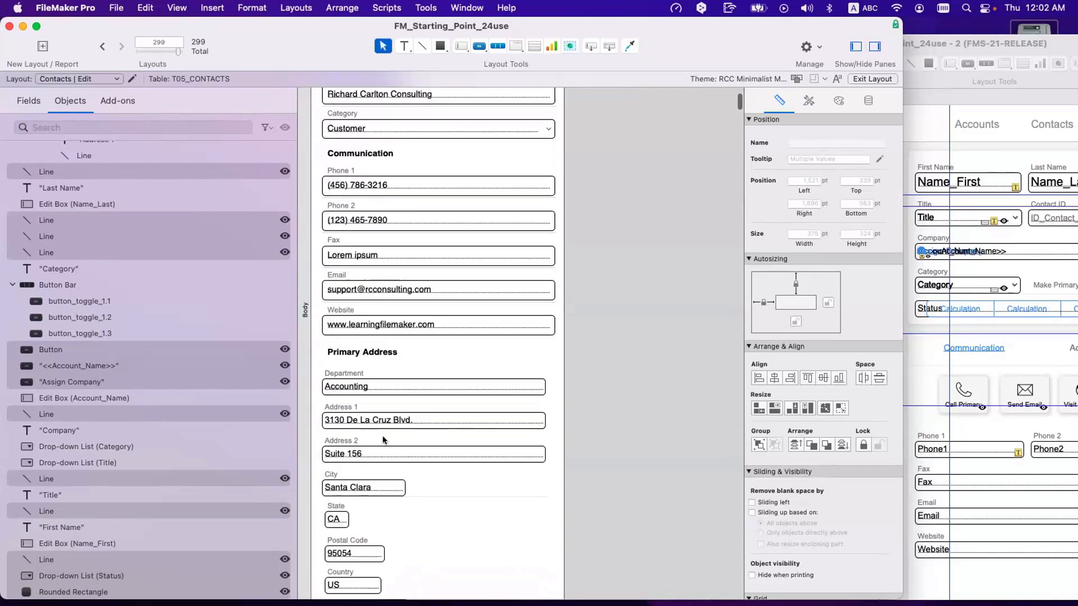
pyautogui.click(464, 493)
pyautogui.keyDown('shift'); pyautogui.click(456, 458); pyautogui.keyUp('shift')
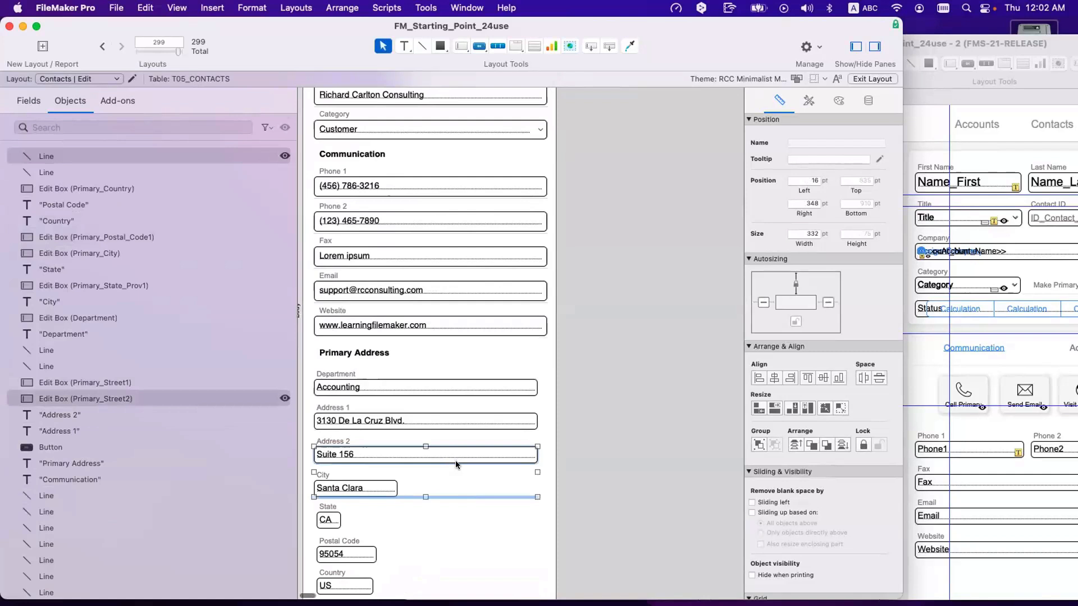
pyautogui.keyDown('shift'); pyautogui.click(456, 456); pyautogui.keyUp('shift')
pyautogui.keyDown('shift'); pyautogui.click(453, 430); pyautogui.keyUp('shift')
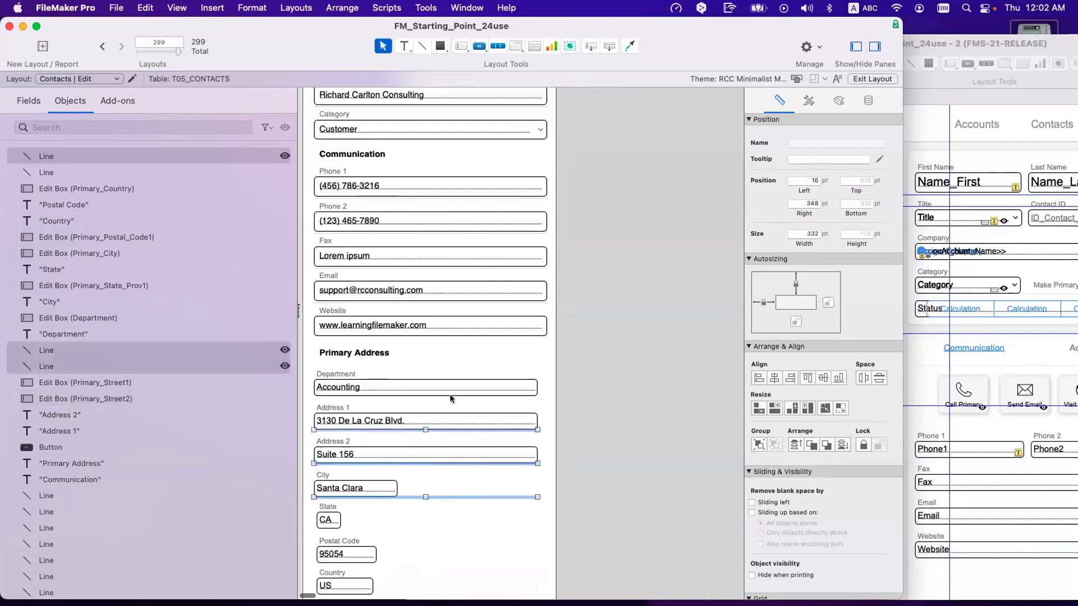
pyautogui.press('Delete')
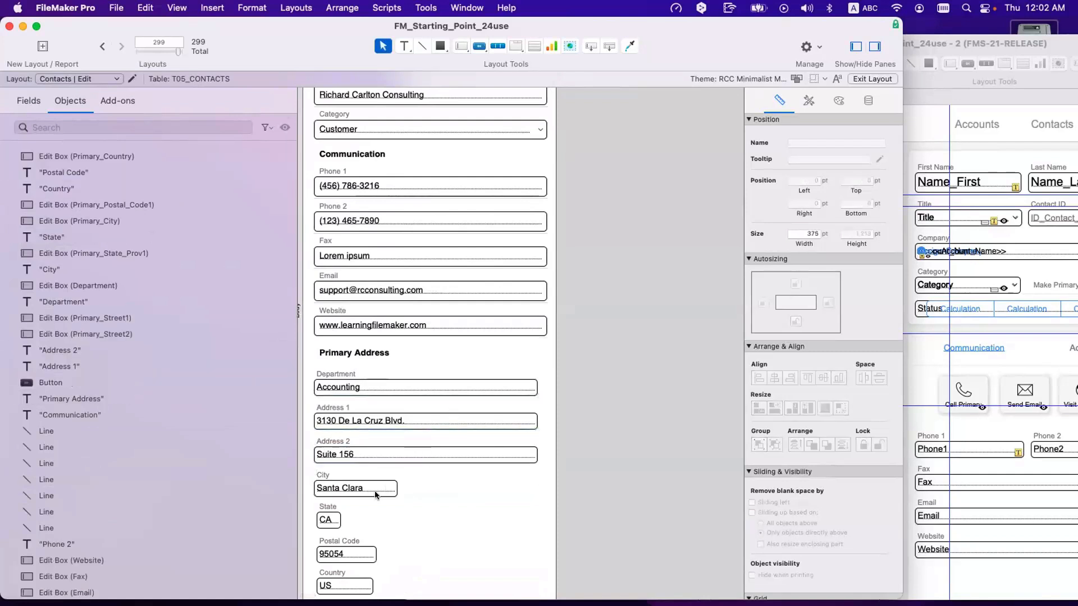
# - Shift the Department through Country fields with their labels slightly down and inward below the Primary Address heading
pyautogui.moveTo(591, 527); pyautogui.dragTo(315, 392)
pyautogui.scroll(-2, 439, 536)
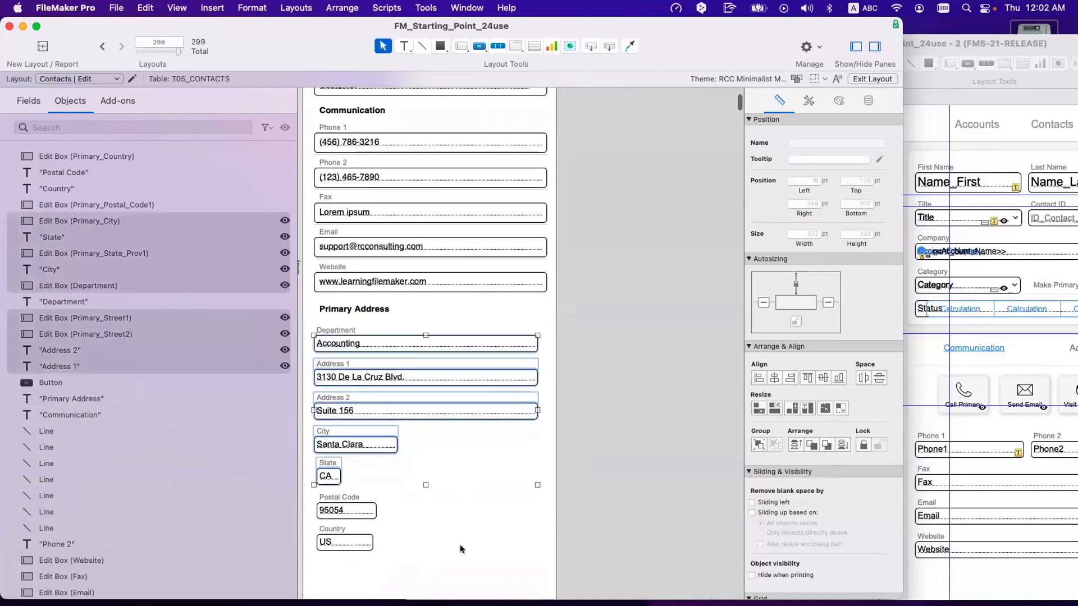
pyautogui.click(483, 487)
pyautogui.scroll(2, 436, 471)
pyautogui.scroll(-2, 481, 520)
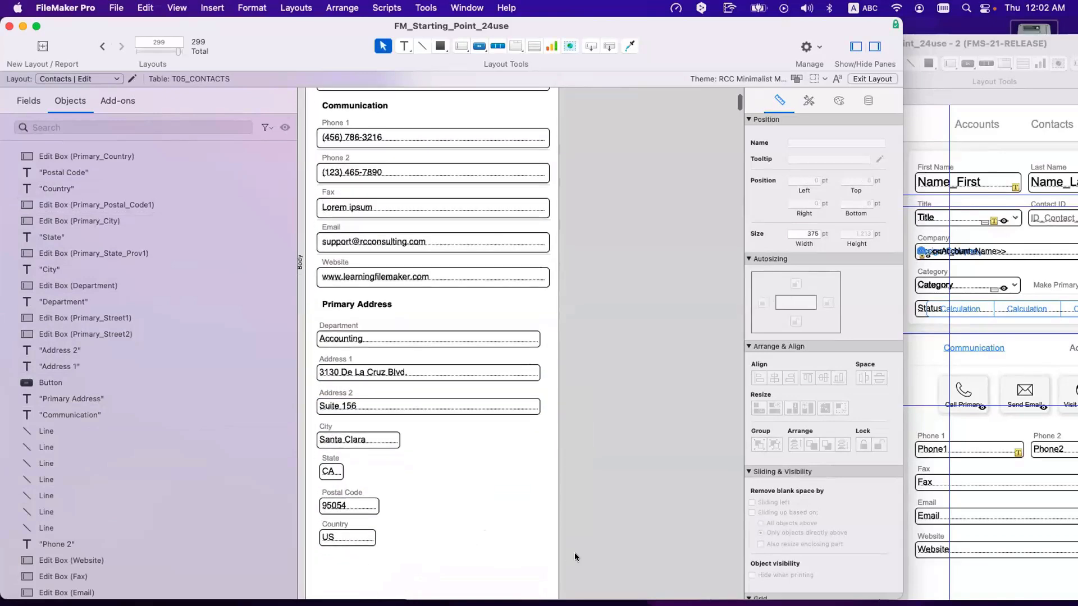
pyautogui.moveTo(598, 559); pyautogui.dragTo(321, 341)
pyautogui.click(413, 326)
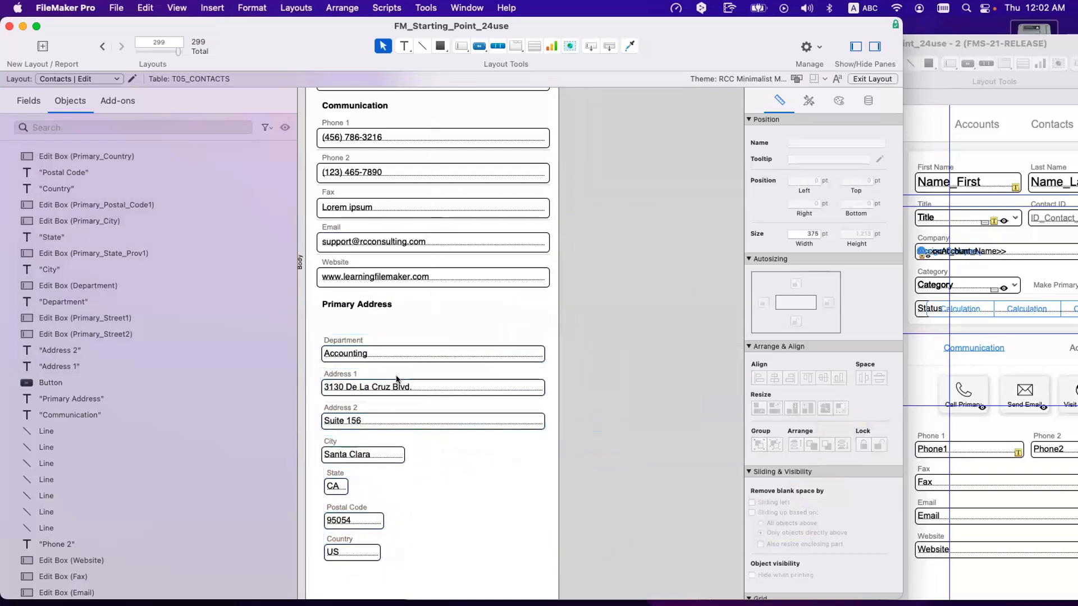
# - Apply the Normal 2 style to the Department, Address 1, Address 2, City, State, Postal Code and Country fields
pyautogui.click(397, 356)
pyautogui.keyDown('shift'); pyautogui.click(395, 387); pyautogui.keyUp('shift')
pyautogui.keyDown('shift'); pyautogui.click(387, 420); pyautogui.keyUp('shift')
pyautogui.keyDown('shift'); pyautogui.click(371, 453); pyautogui.keyUp('shift')
pyautogui.keyDown('shift'); pyautogui.click(340, 484); pyautogui.keyUp('shift')
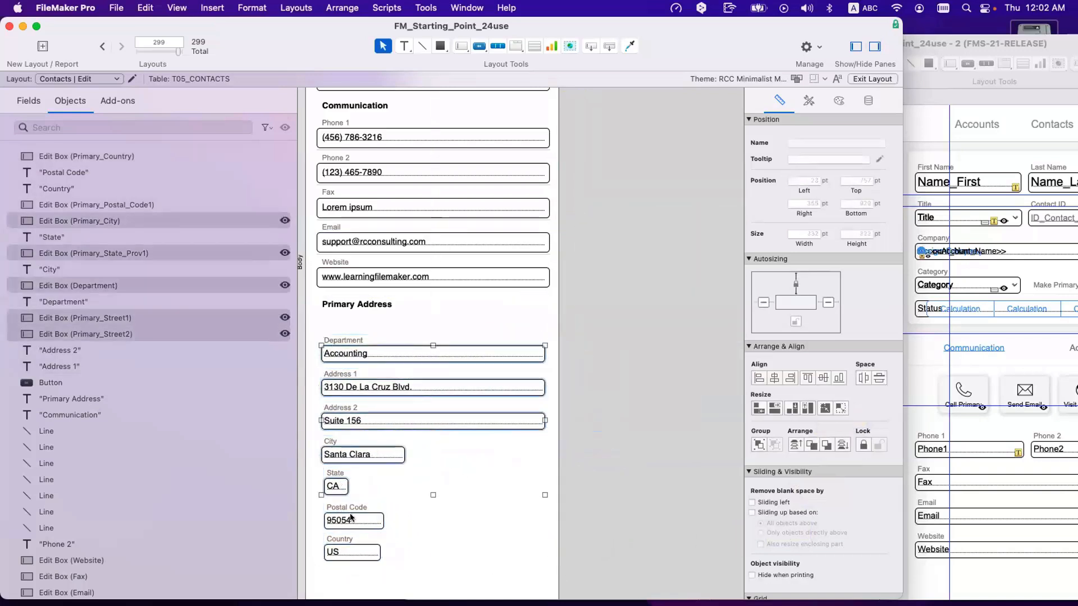
pyautogui.keyDown('shift'); pyautogui.click(352, 519); pyautogui.keyUp('shift')
pyautogui.keyDown('shift'); pyautogui.click(356, 547); pyautogui.keyUp('shift')
pyautogui.click(804, 104)
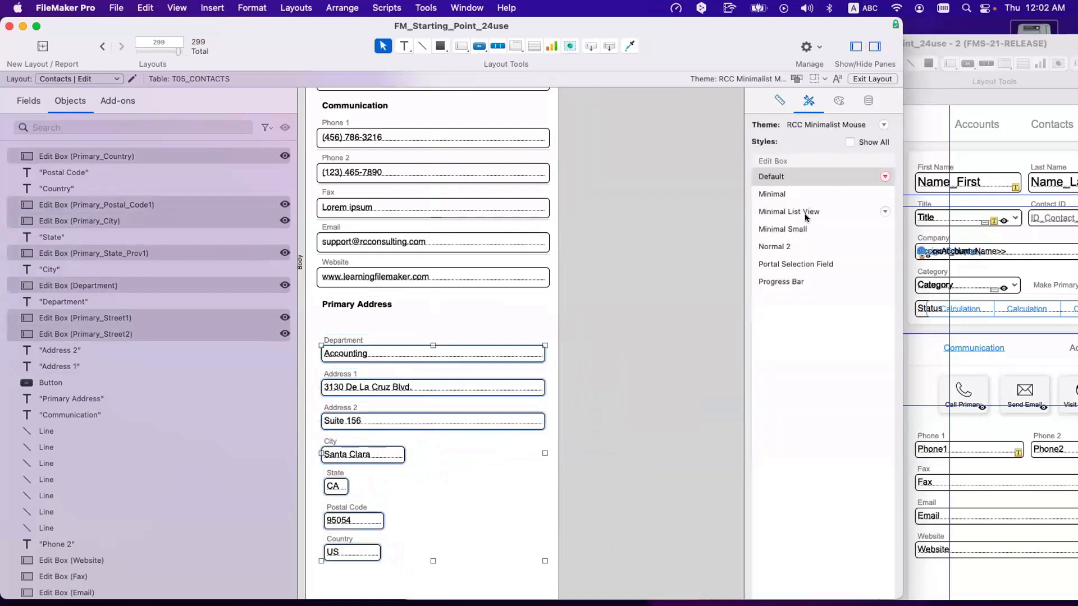
pyautogui.click(786, 194)
pyautogui.click(786, 246)
pyautogui.click(689, 323)
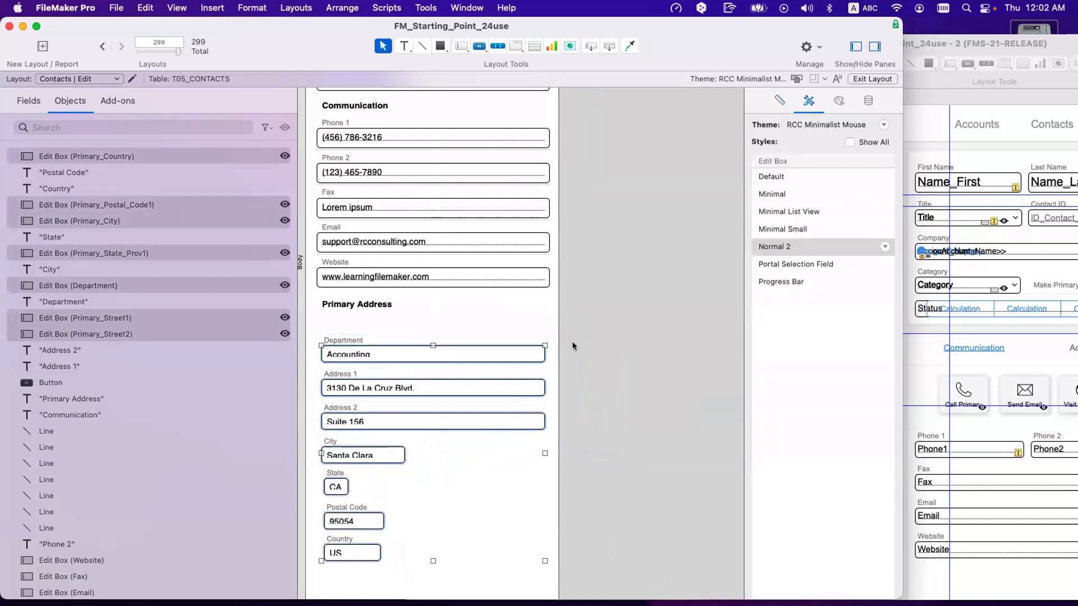
# - Stretch the Primary Address fields and labels vertically as a group so the fields are taller and the rows farther apart
pyautogui.moveTo(541, 582); pyautogui.dragTo(339, 354)
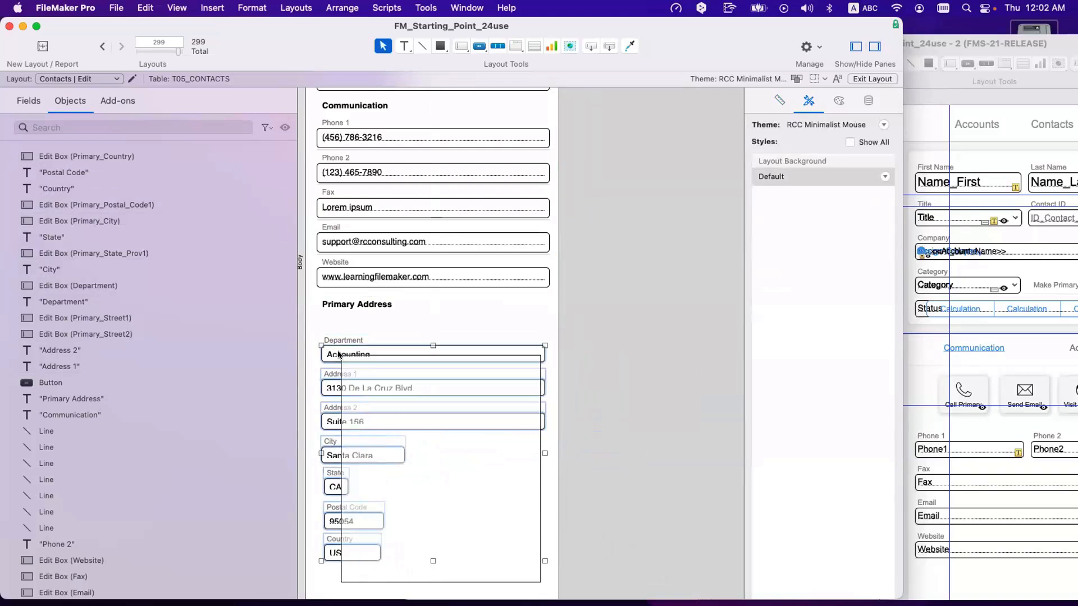
pyautogui.moveTo(431, 333); pyautogui.dragTo(429, 330)
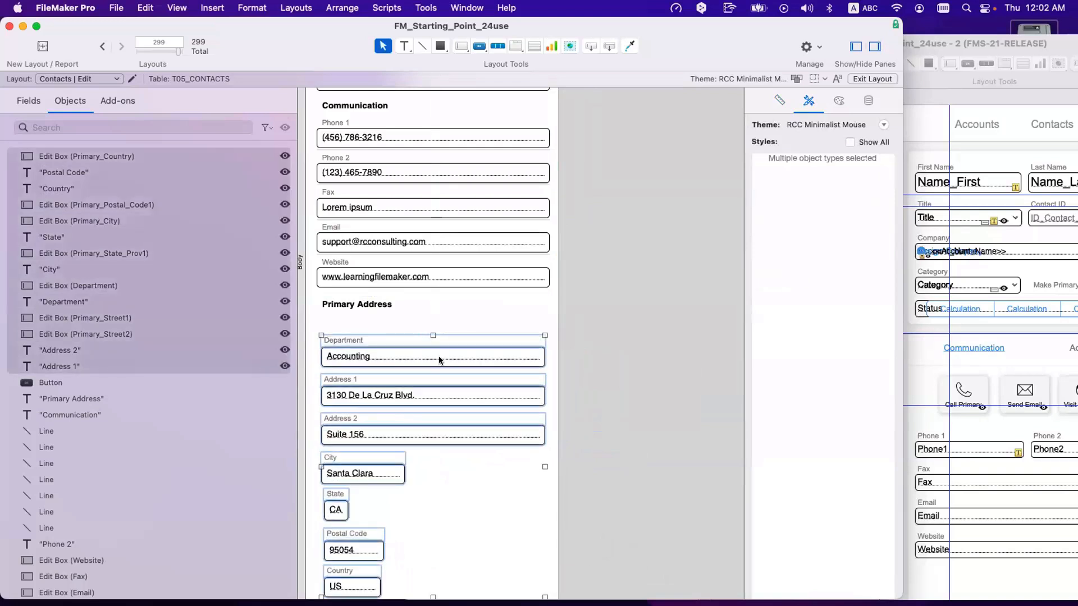
pyautogui.scroll(-3, 441, 356)
pyautogui.click(551, 496)
pyautogui.scroll(3, 552, 496)
pyautogui.scroll(1, 477, 474)
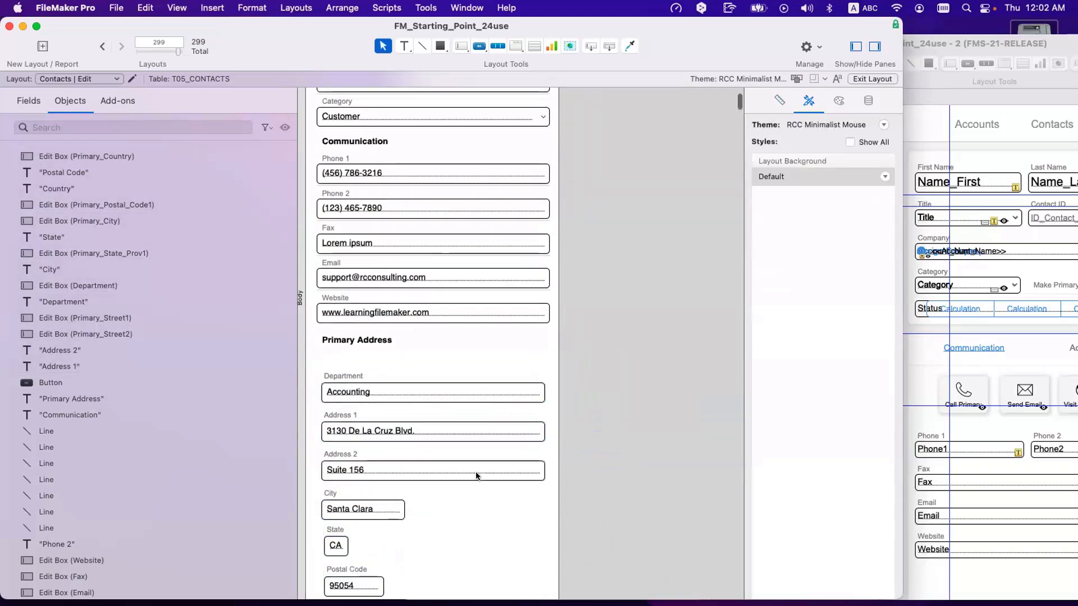
pyautogui.scroll(2, 476, 394)
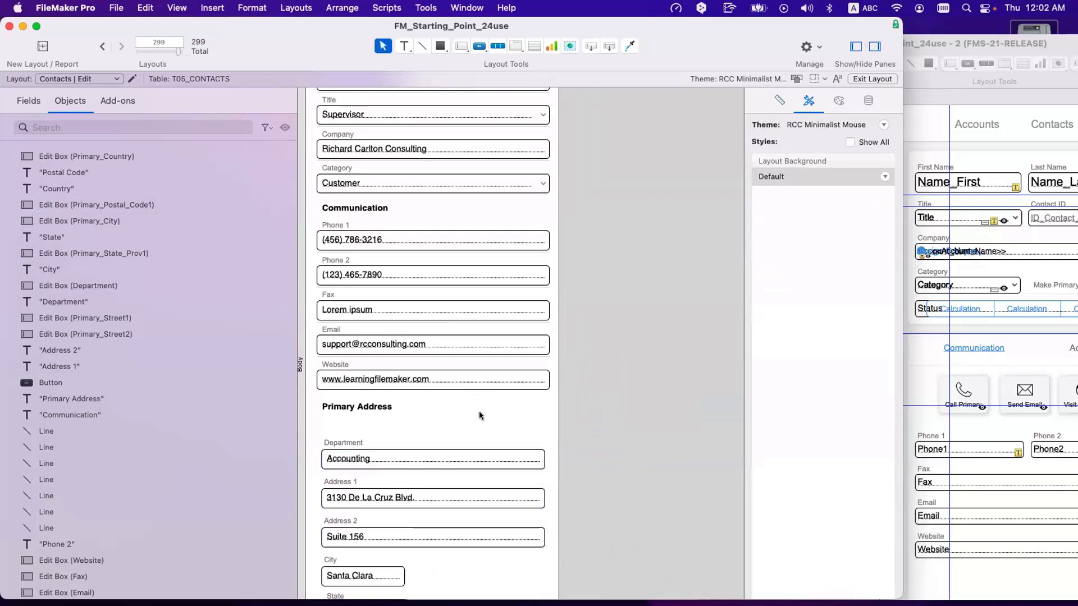
# - Move the Department label and field off the layout, placing them beside the Phone 1 label and field
pyautogui.moveTo(344, 442); pyautogui.dragTo(598, 223)
pyautogui.click(348, 223)
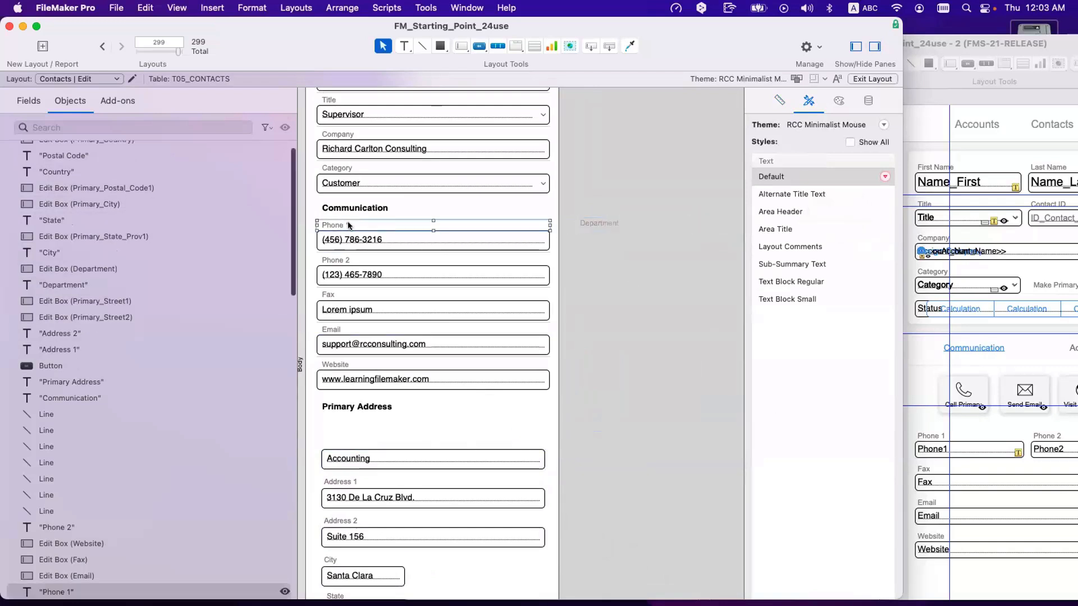
pyautogui.keyDown('shift'); pyautogui.click(599, 223); pyautogui.keyUp('shift')
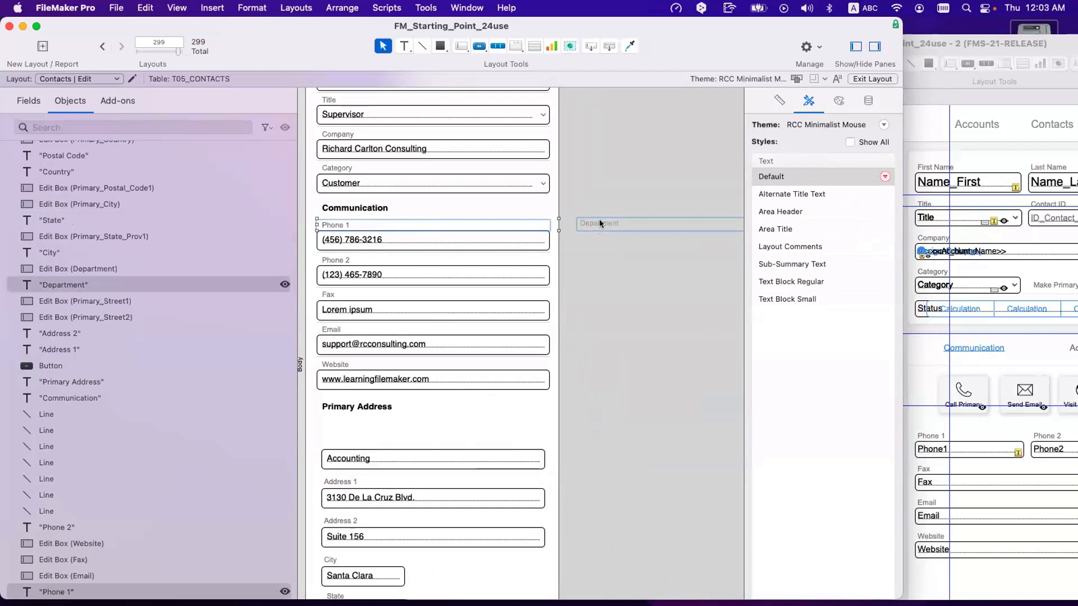
pyautogui.moveTo(329, 458); pyautogui.dragTo(575, 245)
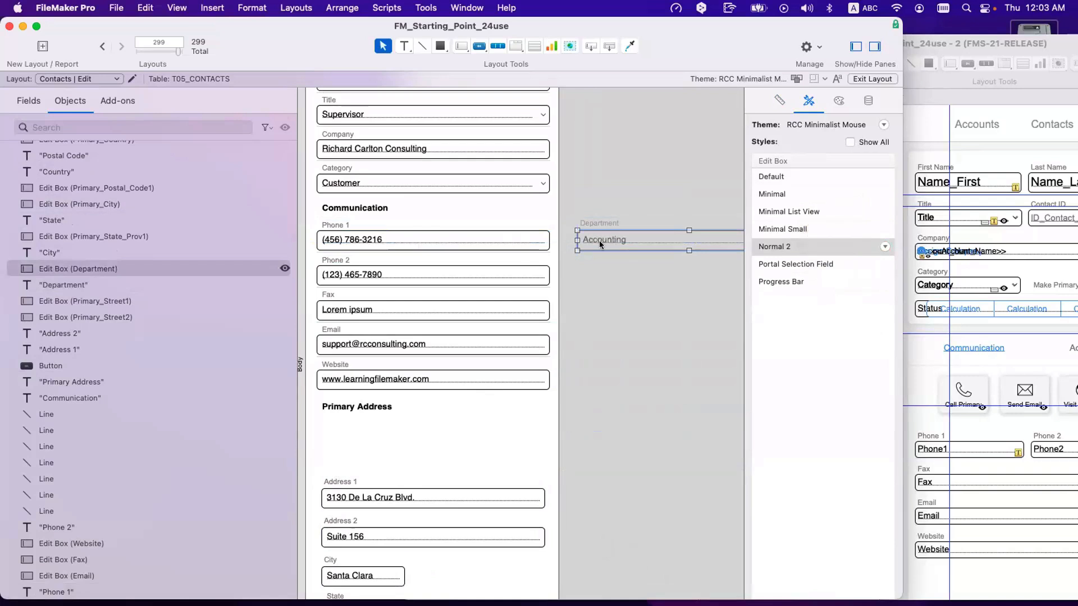
# - Move the Address 1, Address 2, City, State and Postal Code fields with their labels off the layout, below the Department field
pyautogui.click(341, 481)
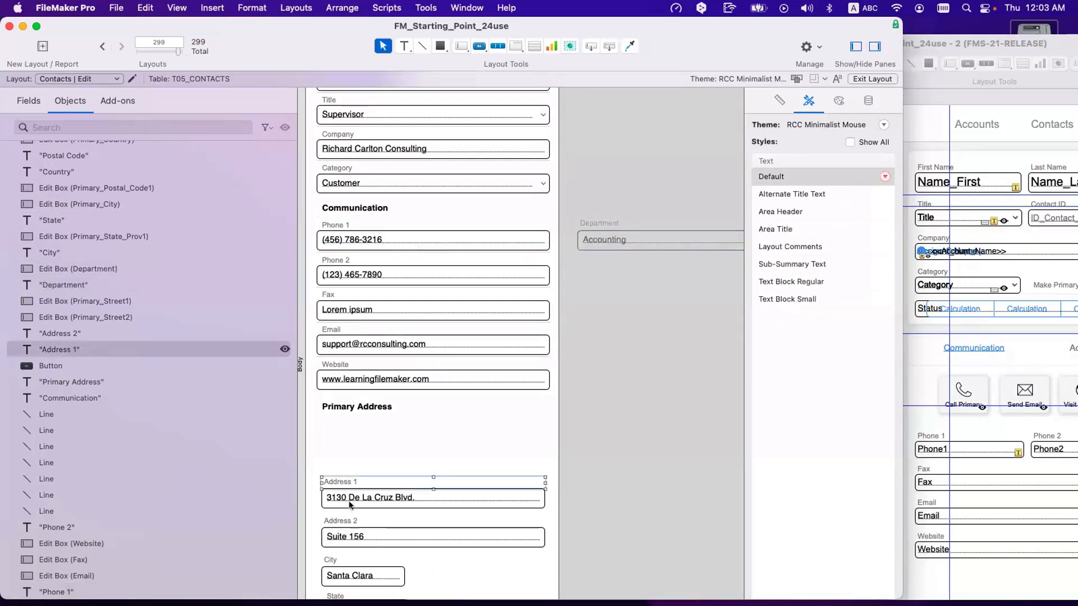
pyautogui.scroll(-3, 348, 500)
pyautogui.keyDown('shift'); pyautogui.click(357, 419); pyautogui.keyUp('shift')
pyautogui.keyDown('shift'); pyautogui.click(349, 445); pyautogui.keyUp('shift')
pyautogui.keyDown('shift'); pyautogui.click(347, 460); pyautogui.keyUp('shift')
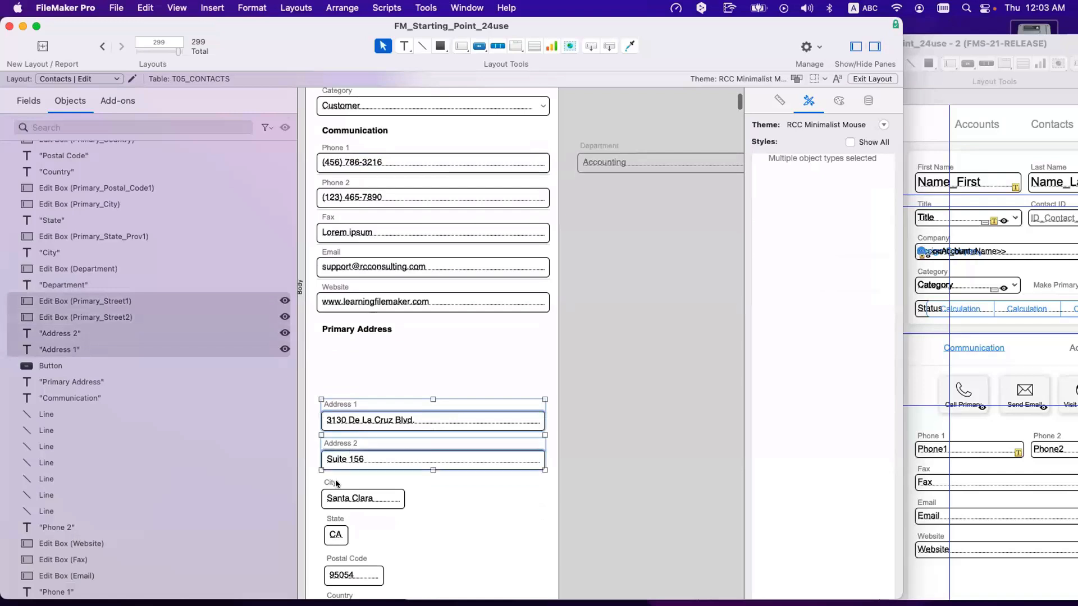
pyautogui.keyDown('shift'); pyautogui.click(334, 484); pyautogui.keyUp('shift')
pyautogui.keyDown('shift'); pyautogui.click(333, 499); pyautogui.keyUp('shift')
pyautogui.keyDown('shift'); pyautogui.click(333, 520); pyautogui.keyUp('shift')
pyautogui.keyDown('shift'); pyautogui.click(335, 536); pyautogui.keyUp('shift')
pyautogui.keyDown('shift'); pyautogui.click(340, 559); pyautogui.keyUp('shift')
pyautogui.keyDown('shift'); pyautogui.click(348, 575); pyautogui.keyUp('shift')
pyautogui.moveTo(332, 420); pyautogui.dragTo(589, 200)
pyautogui.scroll(2, 609, 318)
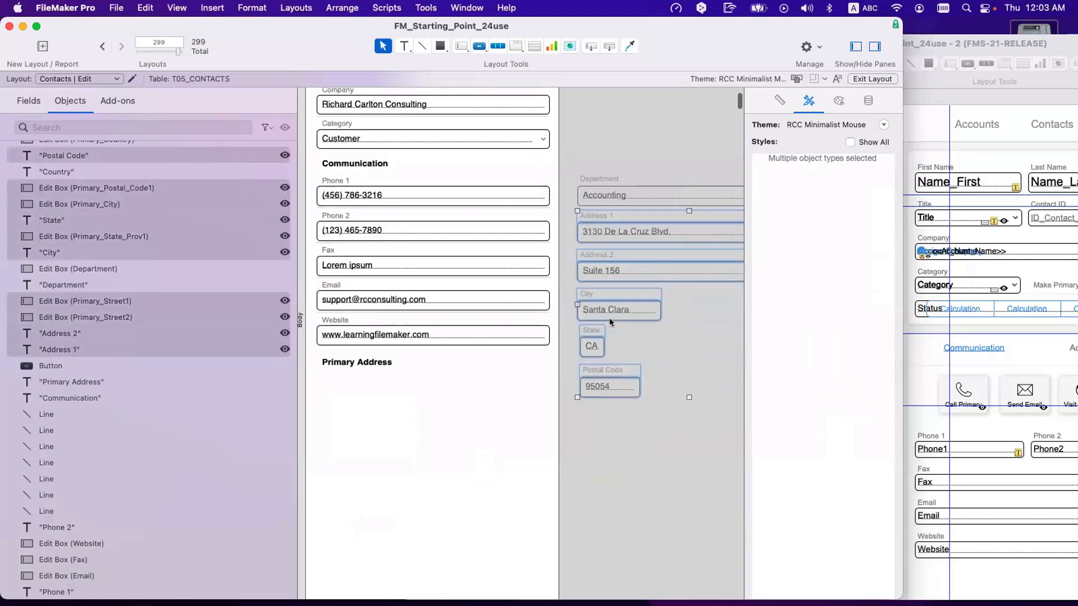
# - Move the Address 2 field and label closer to Address 1, and nudge both address rows up toward the Department field
pyautogui.hscroll(4, 609, 318)
pyautogui.click(544, 310)
pyautogui.moveTo(492, 296)
pyautogui.mouseDown()
pyautogui.moveTo(491, 272)
pyautogui.moveTo(491, 291)
pyautogui.mouseUp()
pyautogui.keyDown('shift'); pyautogui.click(491, 261); pyautogui.keyUp('shift')
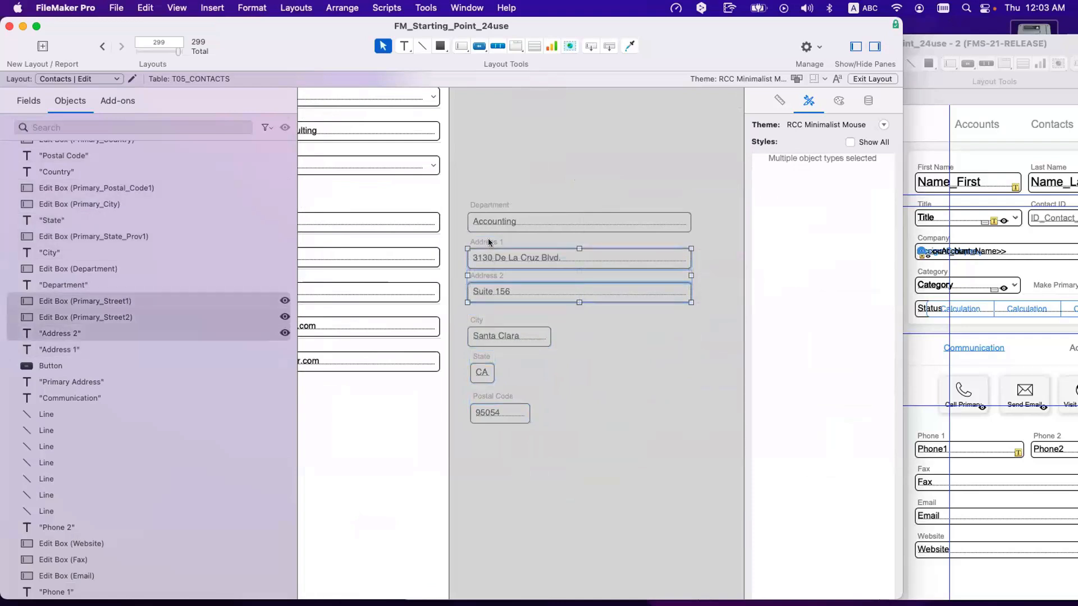
pyautogui.keyDown('shift'); pyautogui.click(489, 242); pyautogui.keyUp('shift')
pyautogui.press('Up')
pyautogui.press('Up')
# - Move the City and State fields with their labels up to close the gaps below the Address 2 field
pyautogui.click(477, 321)
pyautogui.keyDown('shift'); pyautogui.click(495, 336); pyautogui.keyUp('shift')
pyautogui.moveTo(494, 336); pyautogui.dragTo(494, 325)
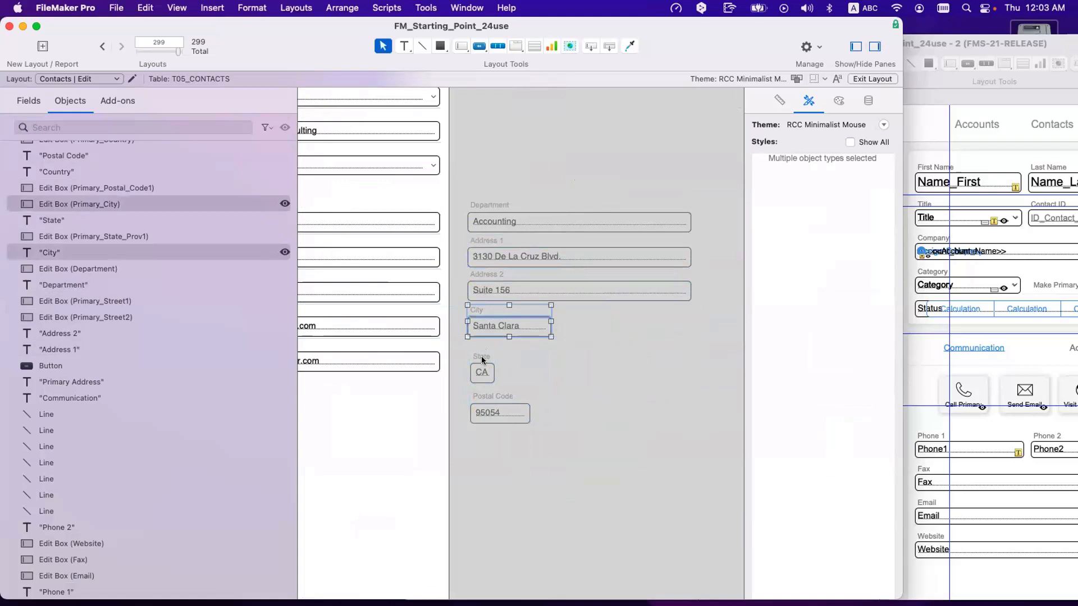
pyautogui.click(481, 356)
pyautogui.keyDown('shift'); pyautogui.click(482, 373); pyautogui.keyUp('shift')
pyautogui.moveTo(482, 372); pyautogui.dragTo(481, 360)
# - Move the Postal Code field and its label slightly down, away from the State field
pyautogui.click(484, 413)
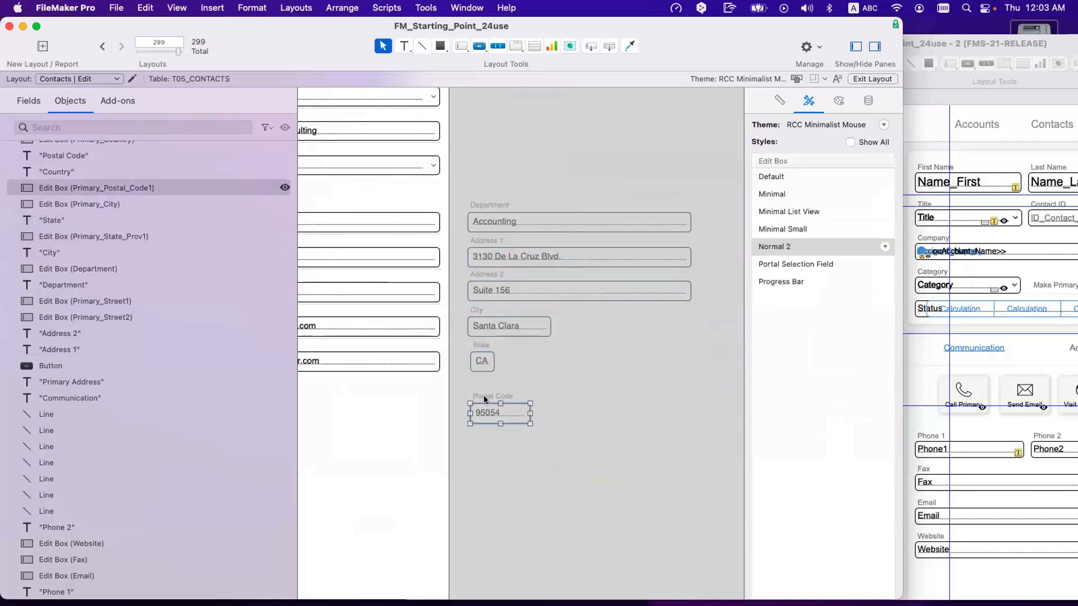
pyautogui.keyDown('shift'); pyautogui.click(487, 396); pyautogui.keyUp('shift')
pyautogui.moveTo(487, 396)
pyautogui.mouseDown()
pyautogui.moveTo(489, 383)
pyautogui.moveTo(486, 401)
pyautogui.mouseUp()
# - Move the Country field and its label off the layout to directly below the Postal Code field
pyautogui.hscroll(-4, 426, 469)
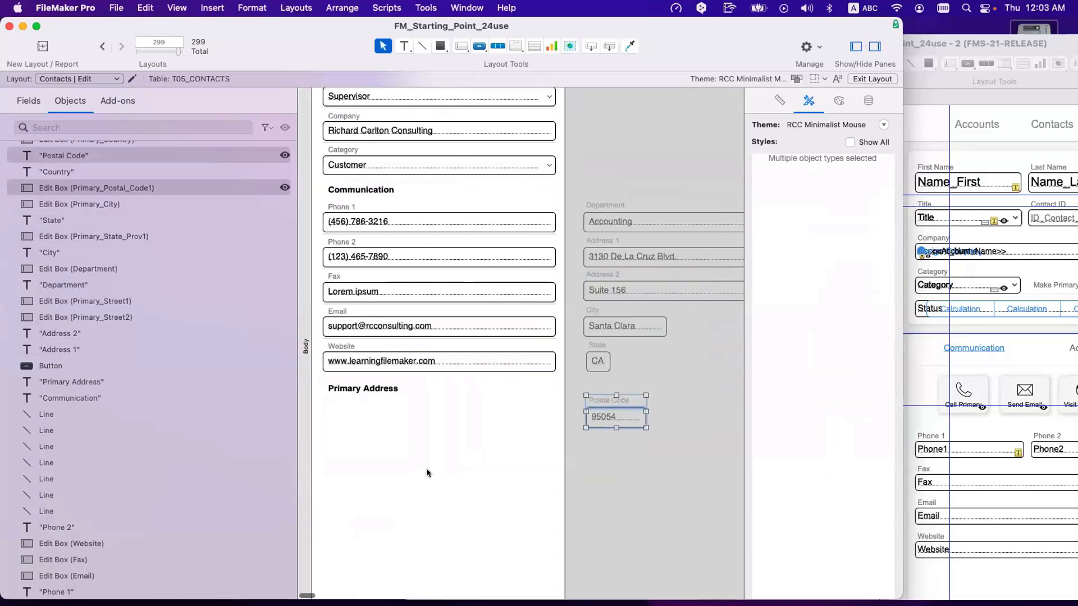
pyautogui.scroll(-5, 429, 450)
pyautogui.click(357, 496)
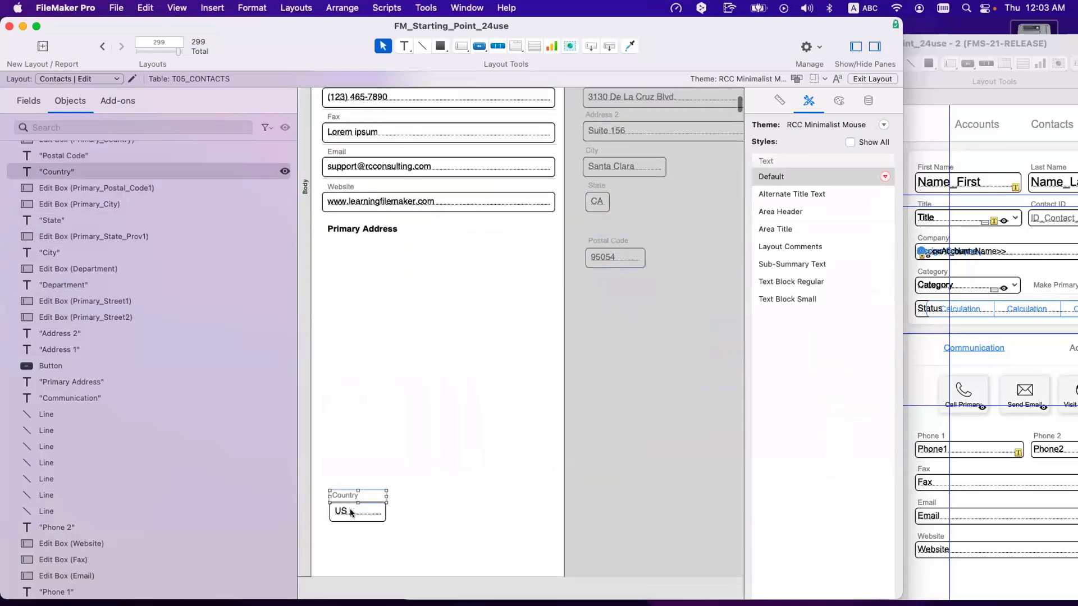
pyautogui.keyDown('shift'); pyautogui.click(347, 512); pyautogui.keyUp('shift')
pyautogui.moveTo(347, 512); pyautogui.dragTo(602, 304)
pyautogui.scroll(5, 610, 318)
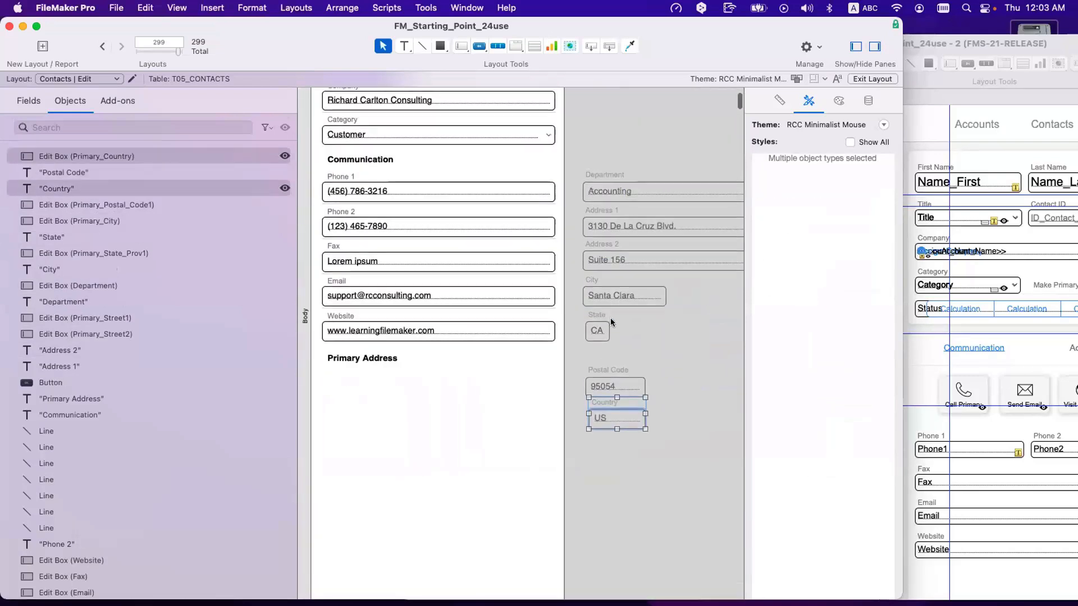
pyautogui.hscroll(3, 611, 319)
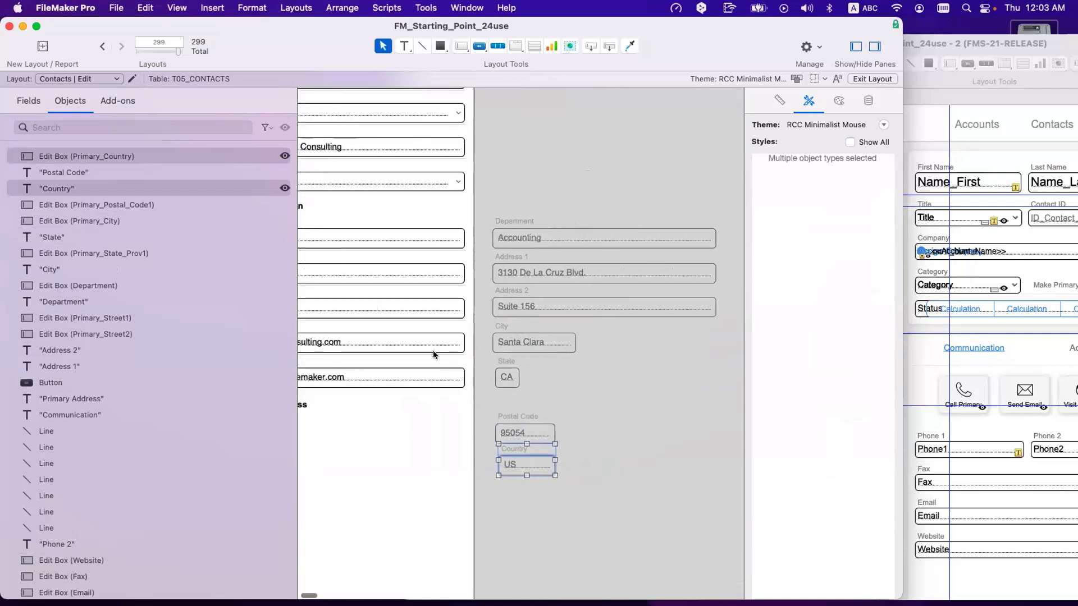
pyautogui.scroll(2, 433, 350)
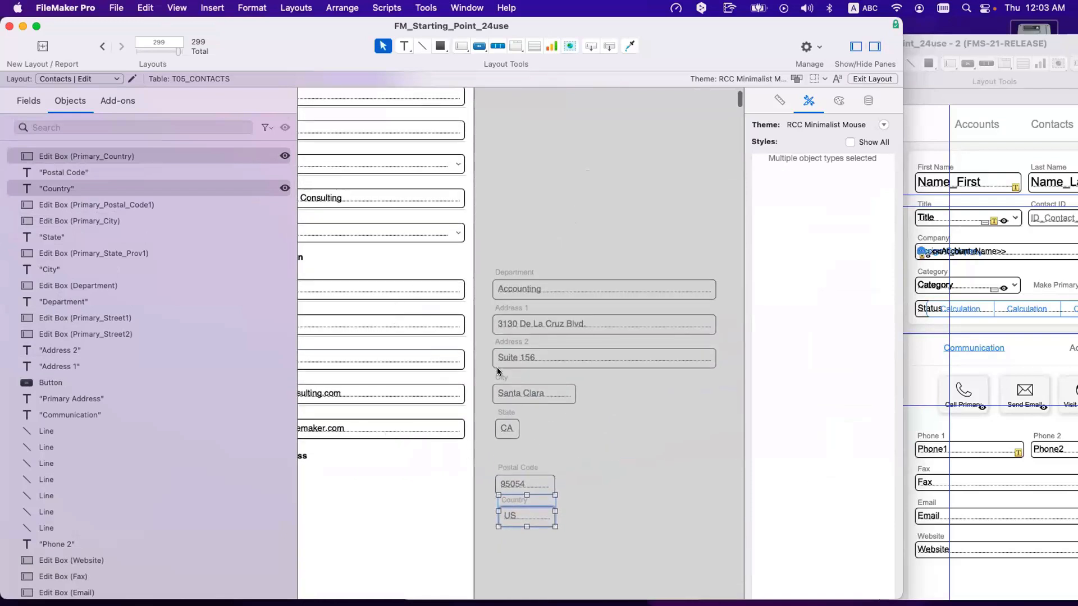
# - Nudge the State label beside the layout slightly down toward its field
pyautogui.scroll(-1, 498, 368)
pyautogui.hscroll(-3, 499, 368)
pyautogui.click(595, 411)
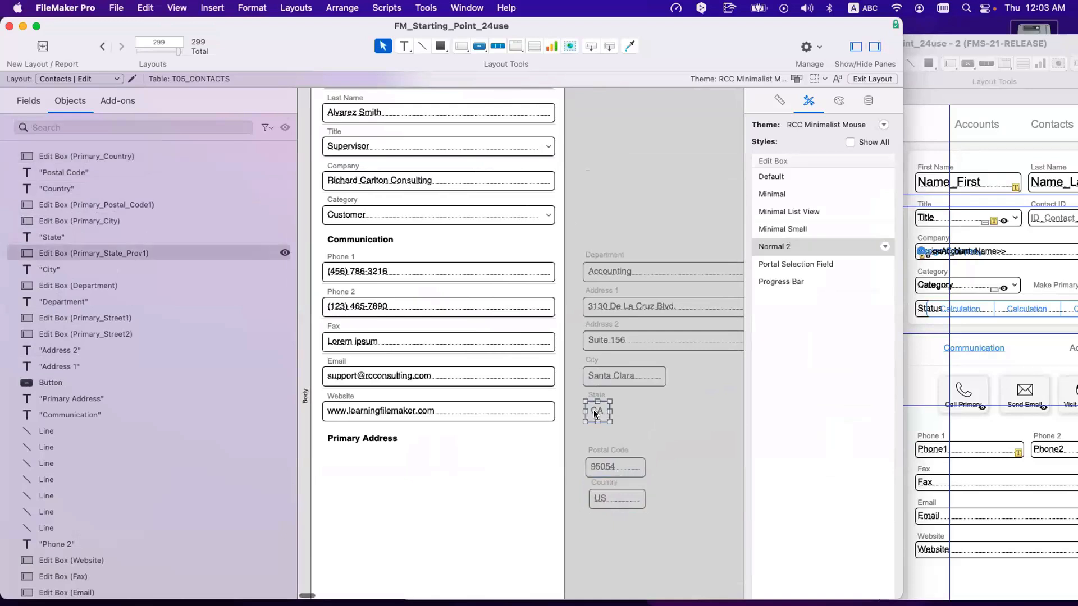
pyautogui.click(594, 395)
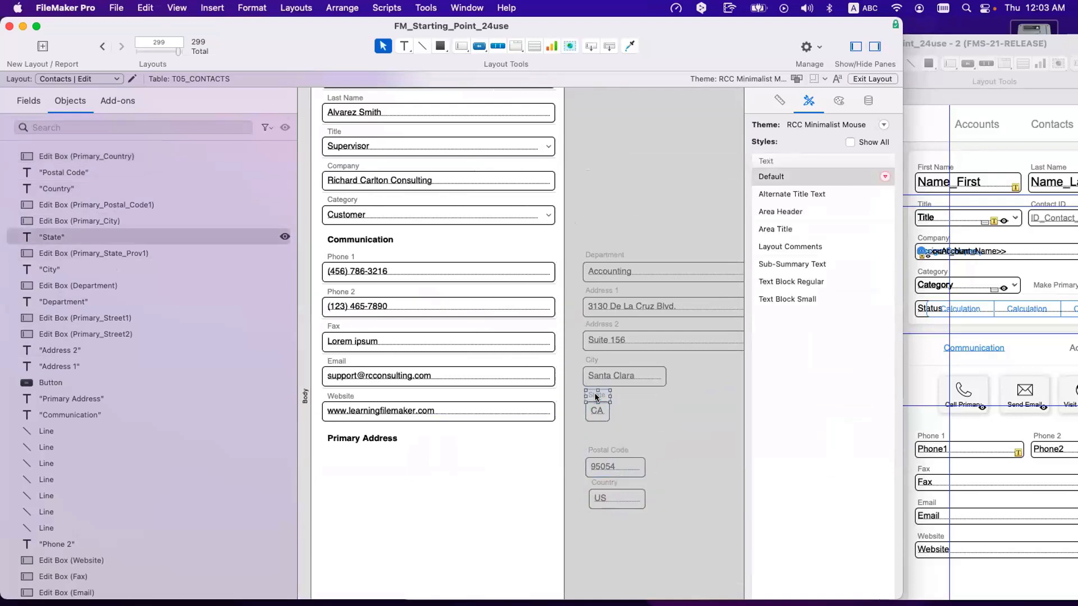
pyautogui.moveTo(594, 393); pyautogui.dragTo(595, 395)
# - Copy the four lines below Phone 1, Phone 2, Fax and Email to the same heights between the off-layout address fields
pyautogui.click(425, 386)
pyautogui.moveTo(476, 391); pyautogui.dragTo(498, 399)
pyautogui.click(465, 386)
pyautogui.keyDown('shift'); pyautogui.click(457, 350); pyautogui.keyUp('shift')
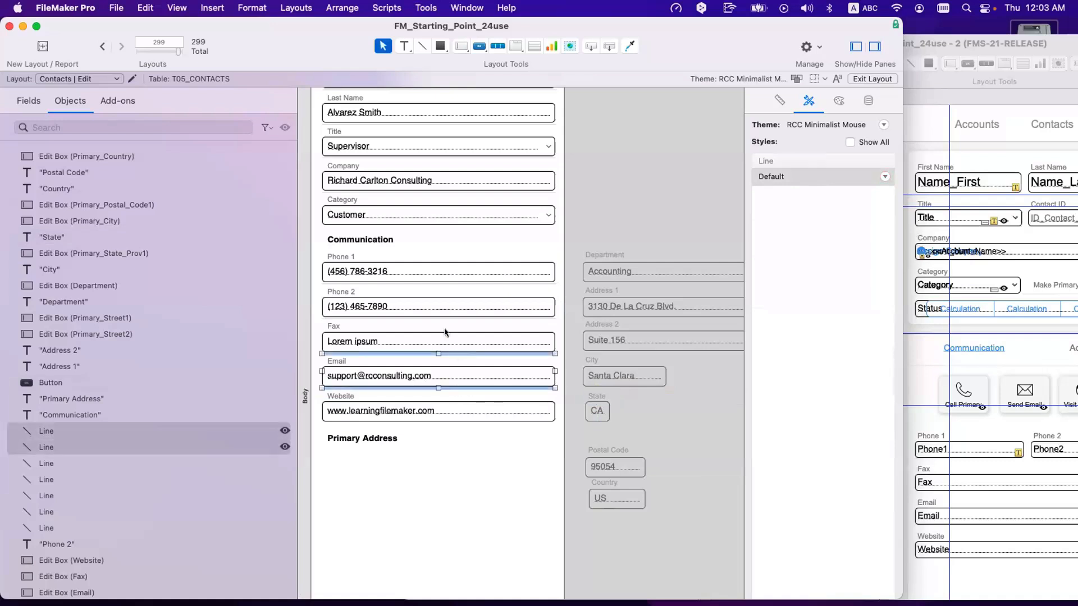
pyautogui.keyDown('shift'); pyautogui.click(439, 316); pyautogui.keyUp('shift')
pyautogui.keyDown('shift'); pyautogui.click(429, 282); pyautogui.keyUp('shift')
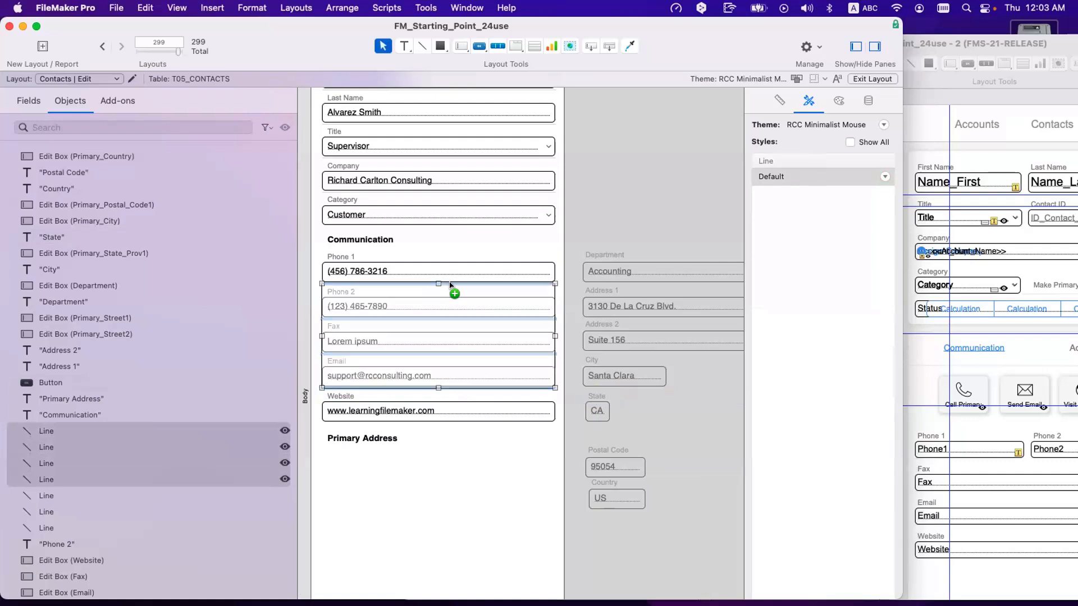
pyautogui.moveTo(449, 284); pyautogui.dragTo(680, 282)
# - Left-align the Department through State fields, labels and lines, resize them to the largest width, and distribute them evenly vertically
pyautogui.hscroll(5, 598, 356)
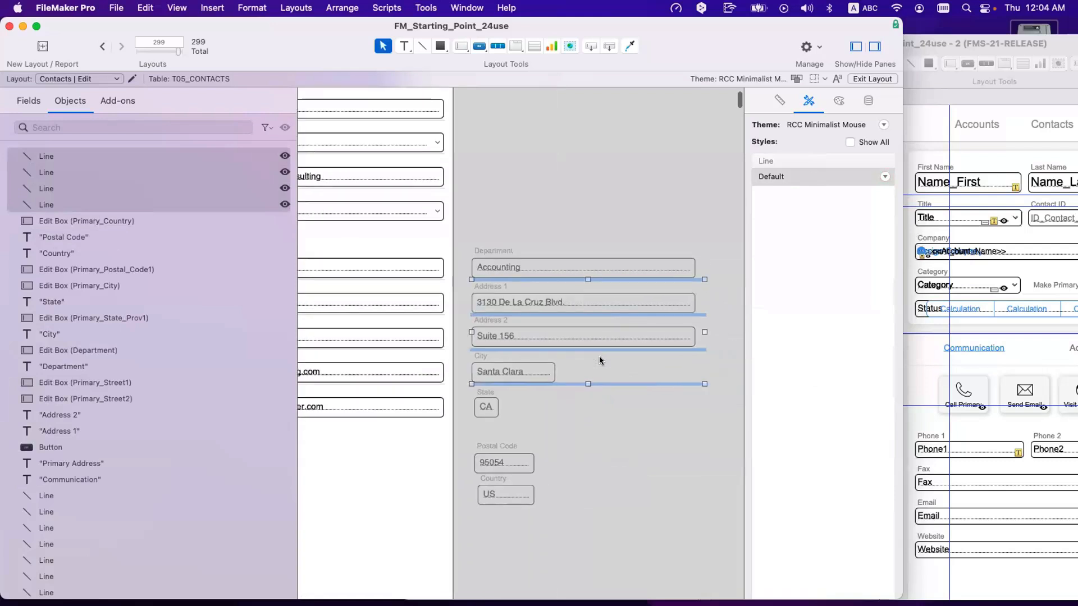
pyautogui.moveTo(680, 428); pyautogui.dragTo(460, 230)
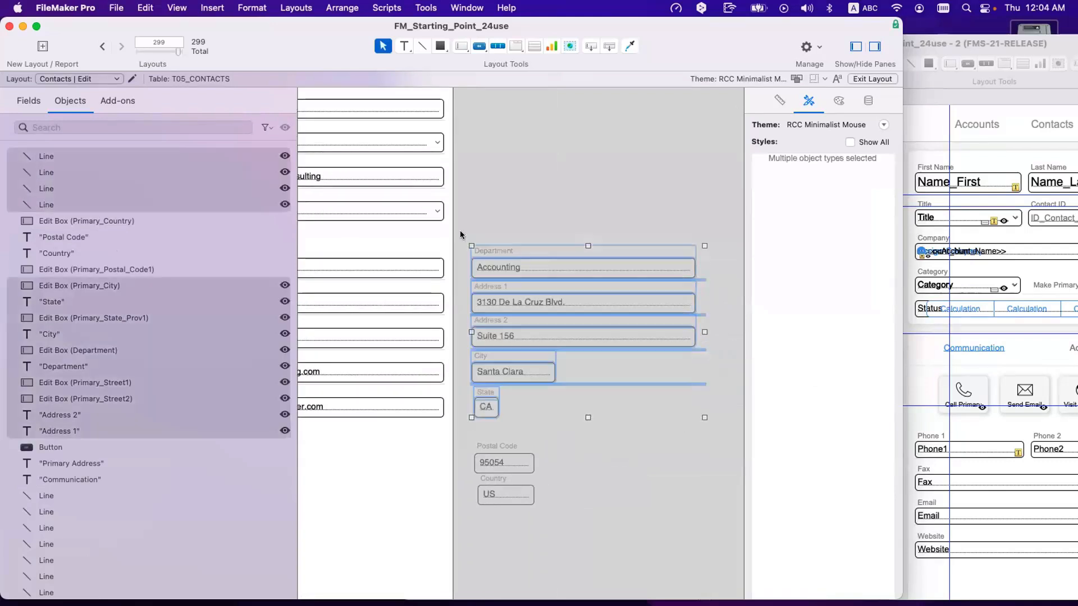
pyautogui.click(778, 100)
pyautogui.click(757, 378)
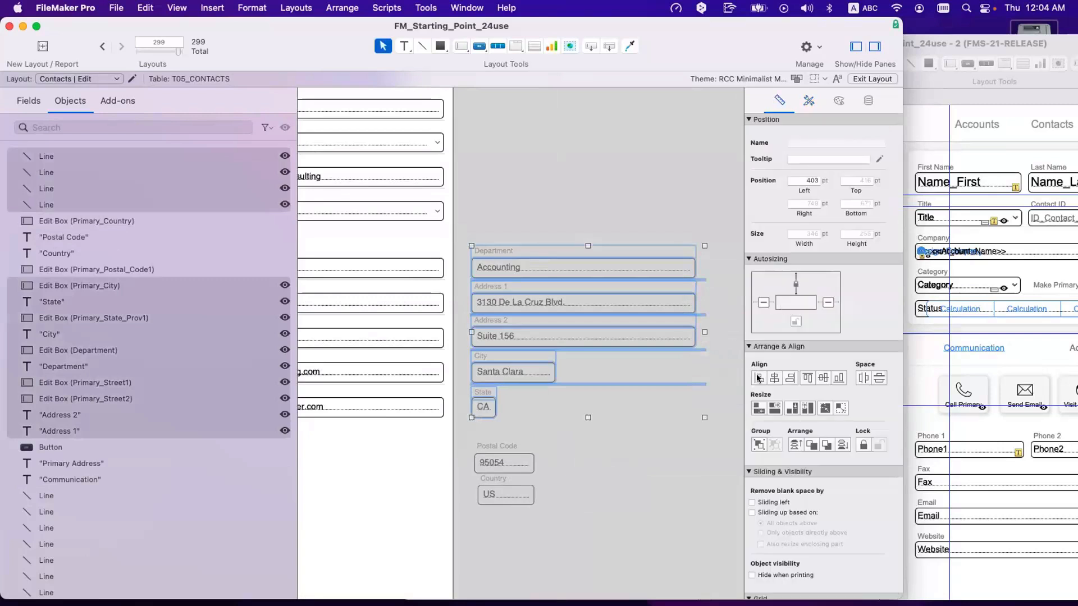
pyautogui.click(773, 410)
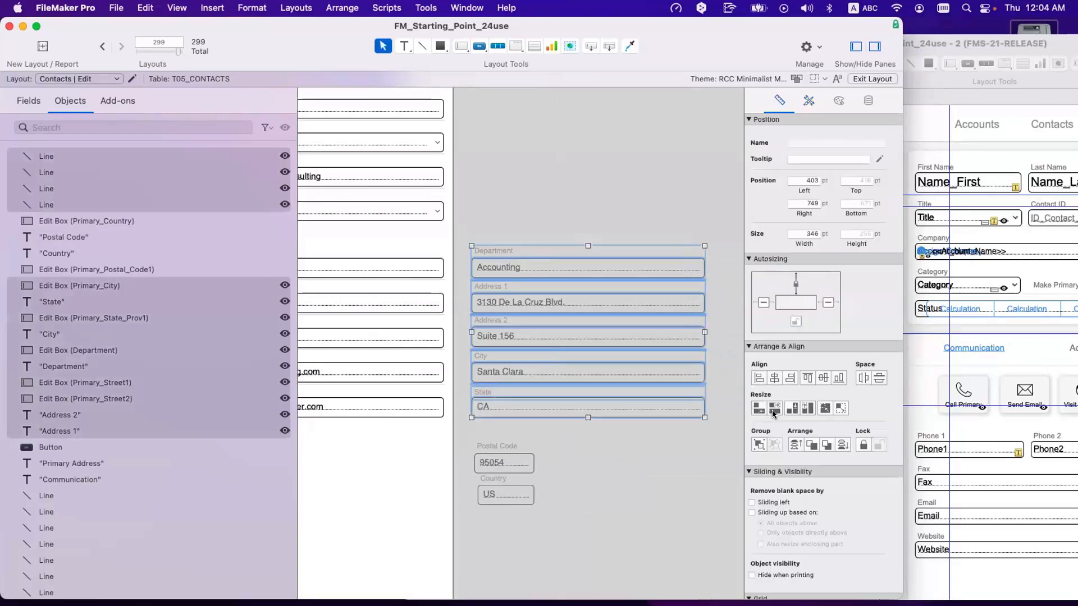
pyautogui.click(877, 379)
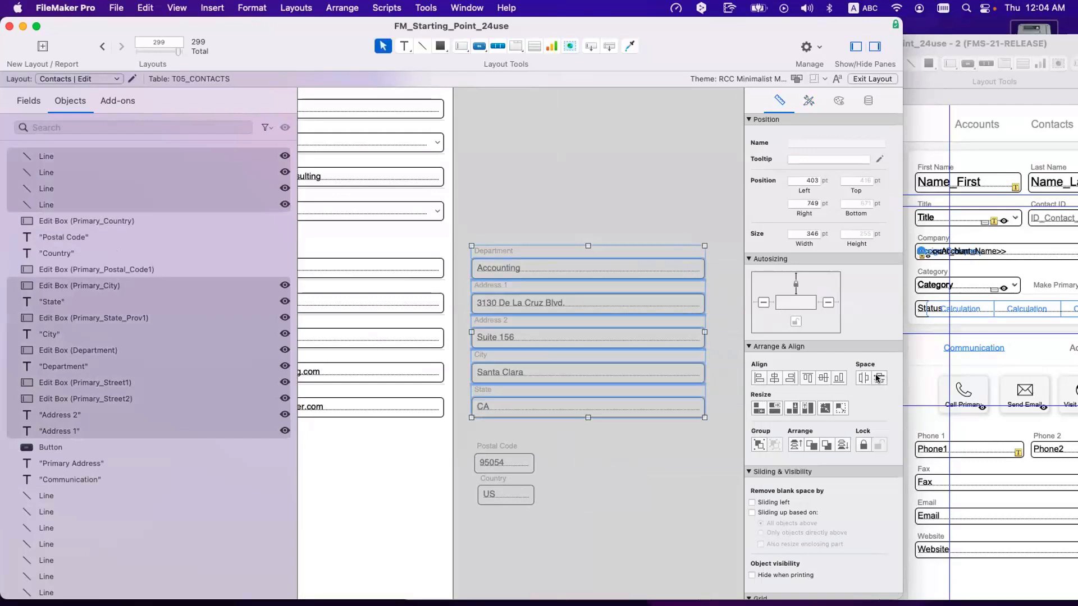
pyautogui.click(608, 439)
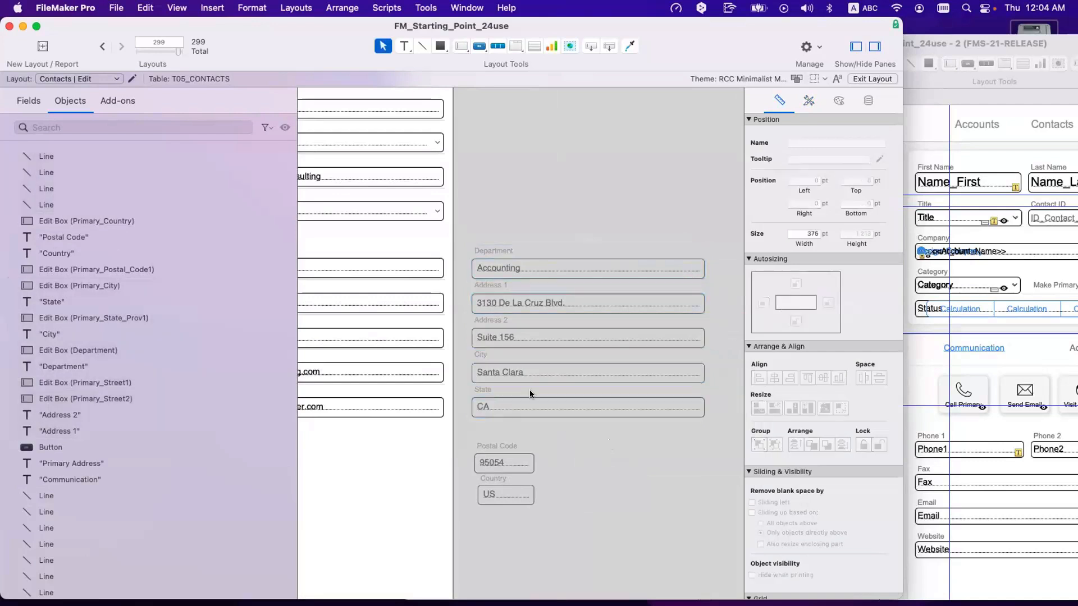
# - Align the bottom edges of the Address 1 label and the Phone 2 label
pyautogui.hscroll(-5, 521, 382)
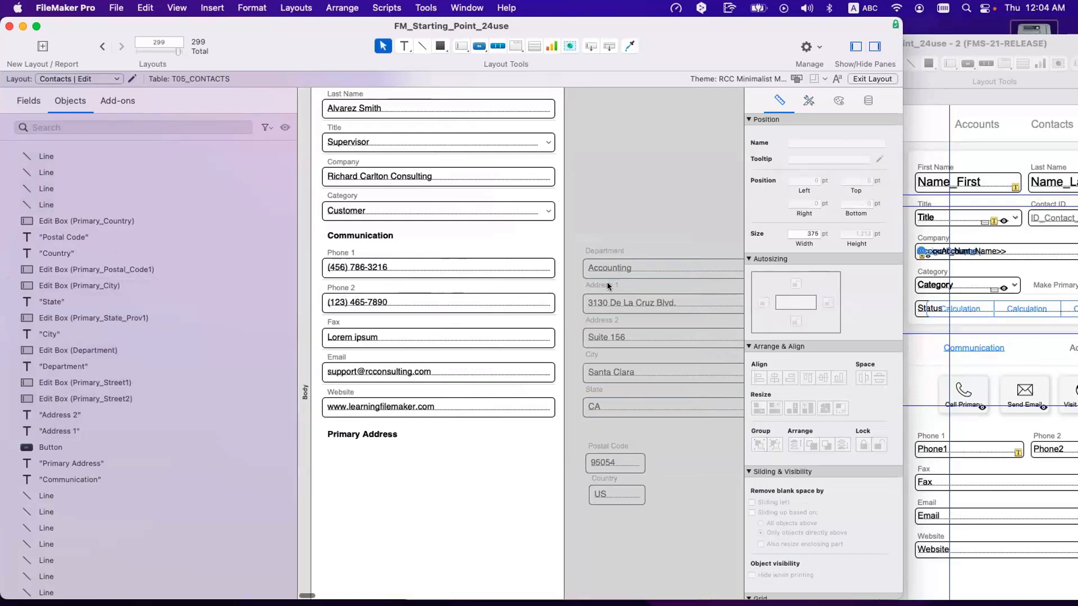
pyautogui.click(348, 289)
pyautogui.keyDown('shift'); pyautogui.click(636, 288); pyautogui.keyUp('shift')
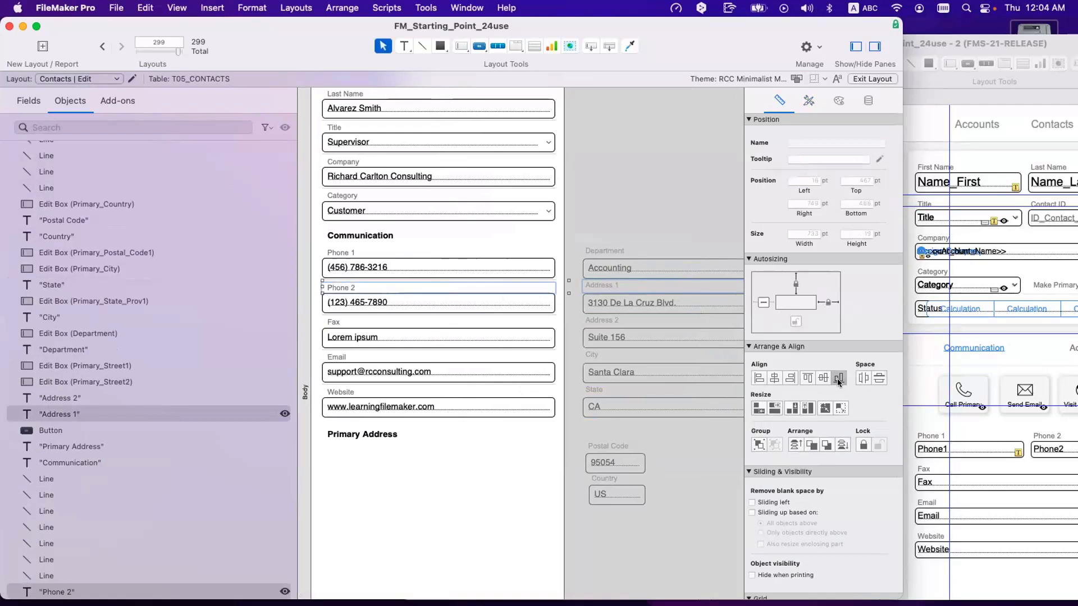
pyautogui.click(839, 380)
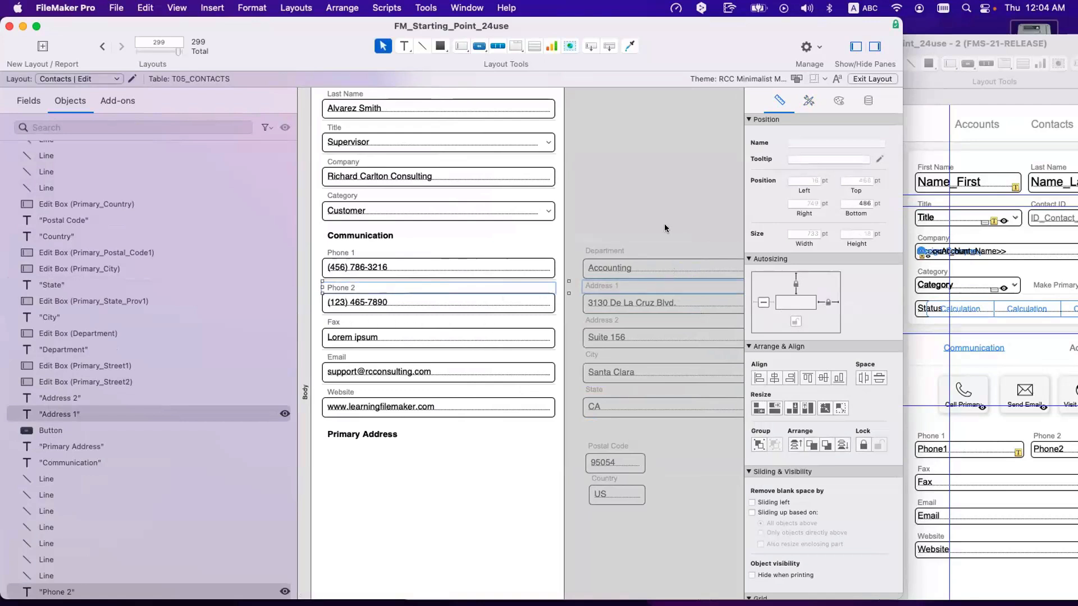
# - Set the height of the Department, Address 1, Address 2, City and State labels to 15 pt, matching the Phone 2 label
pyautogui.keyDown('shift'); pyautogui.click(501, 291); pyautogui.keyUp('shift')
pyautogui.click(355, 289)
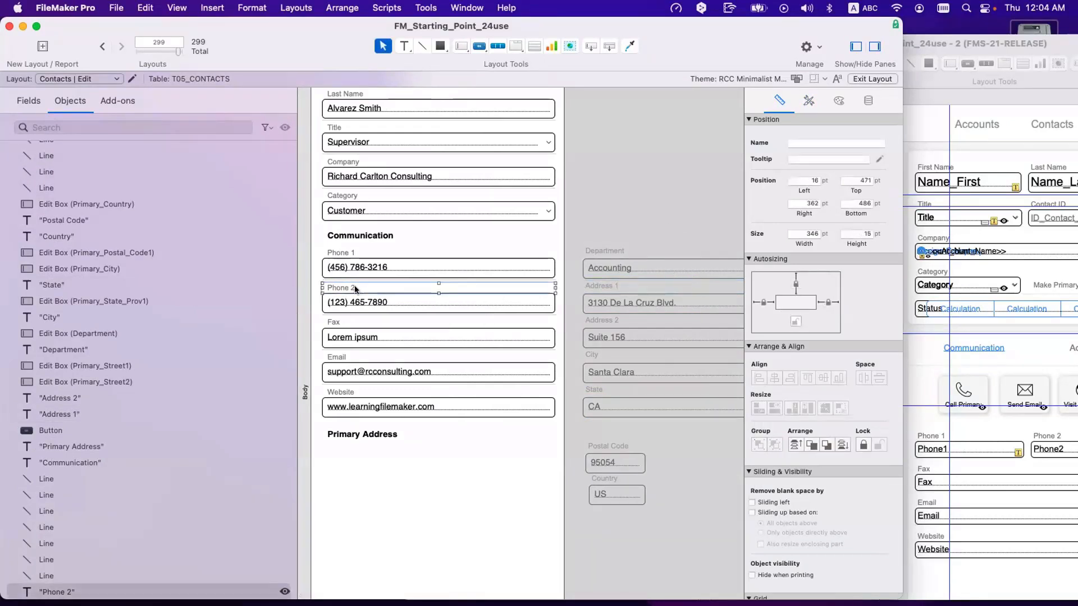
pyautogui.keyDown('shift'); pyautogui.click(342, 319); pyautogui.keyUp('shift')
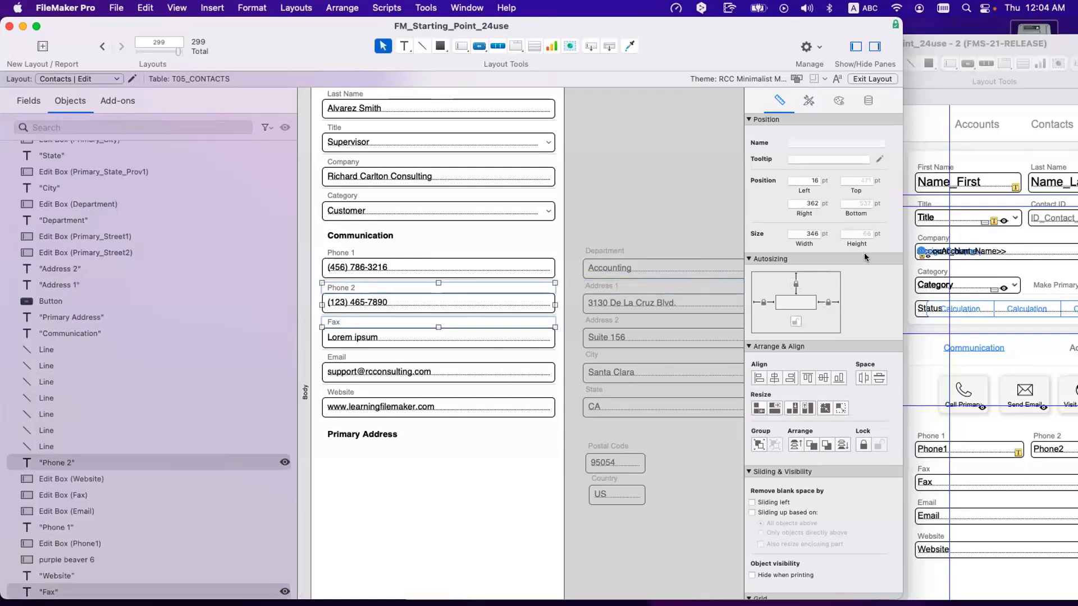
pyautogui.click(371, 291)
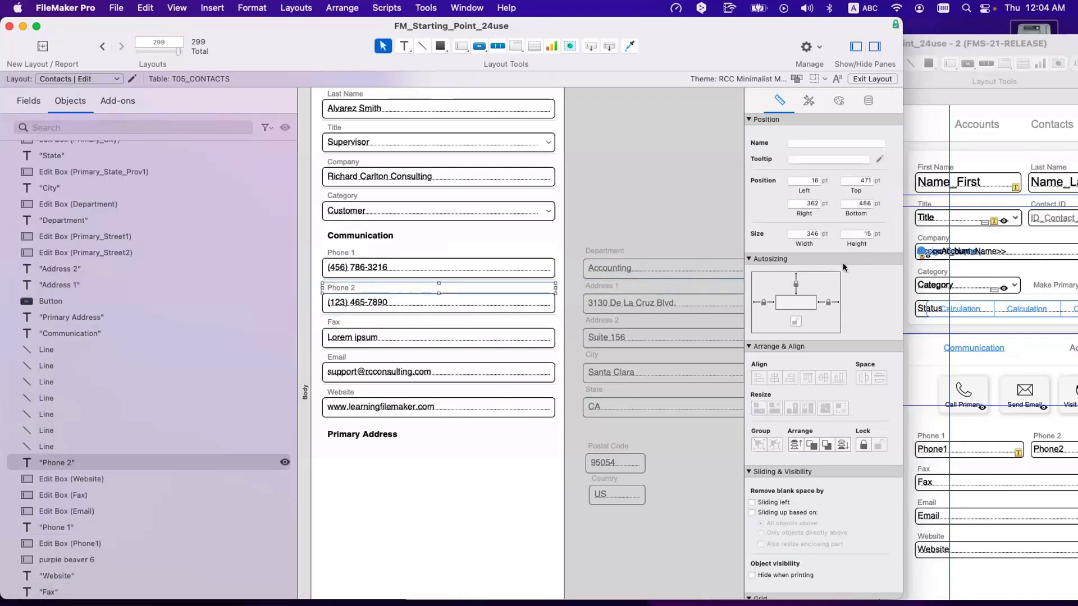
pyautogui.click(858, 238)
pyautogui.click(608, 255)
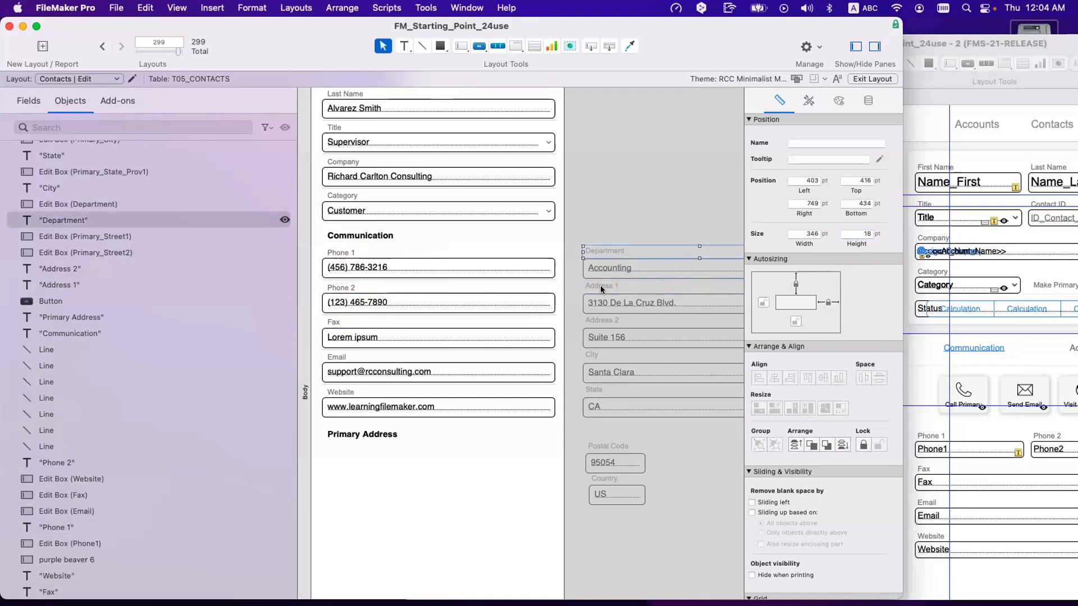
pyautogui.keyDown('shift'); pyautogui.click(603, 287); pyautogui.keyUp('shift')
pyautogui.keyDown('shift'); pyautogui.click(605, 322); pyautogui.keyUp('shift')
pyautogui.keyDown('shift'); pyautogui.click(596, 356); pyautogui.keyUp('shift')
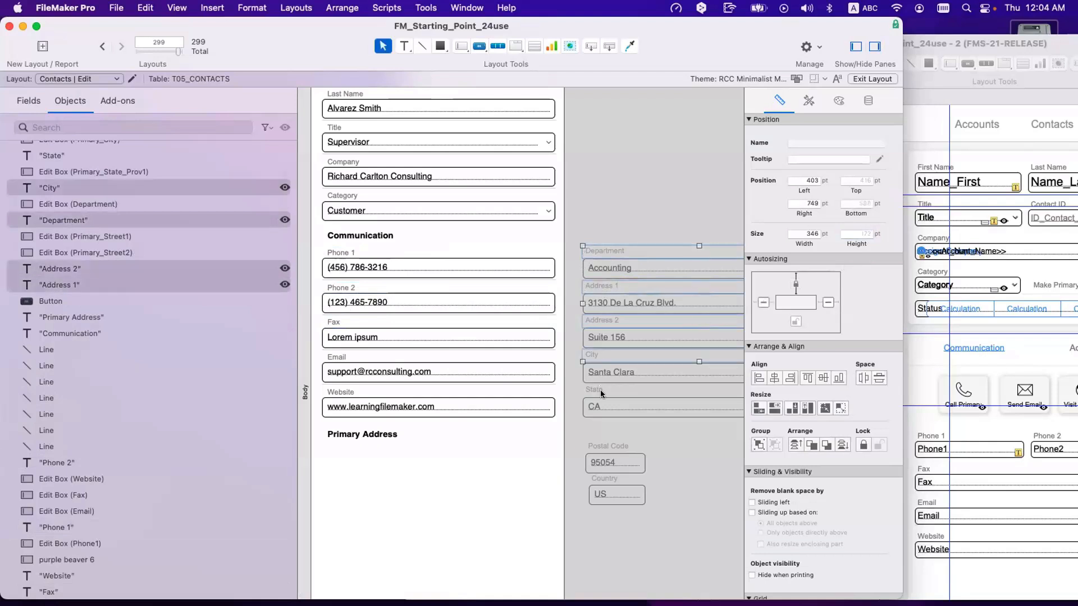
pyautogui.keyDown('shift'); pyautogui.click(600, 390); pyautogui.keyUp('shift')
pyautogui.click(860, 234)
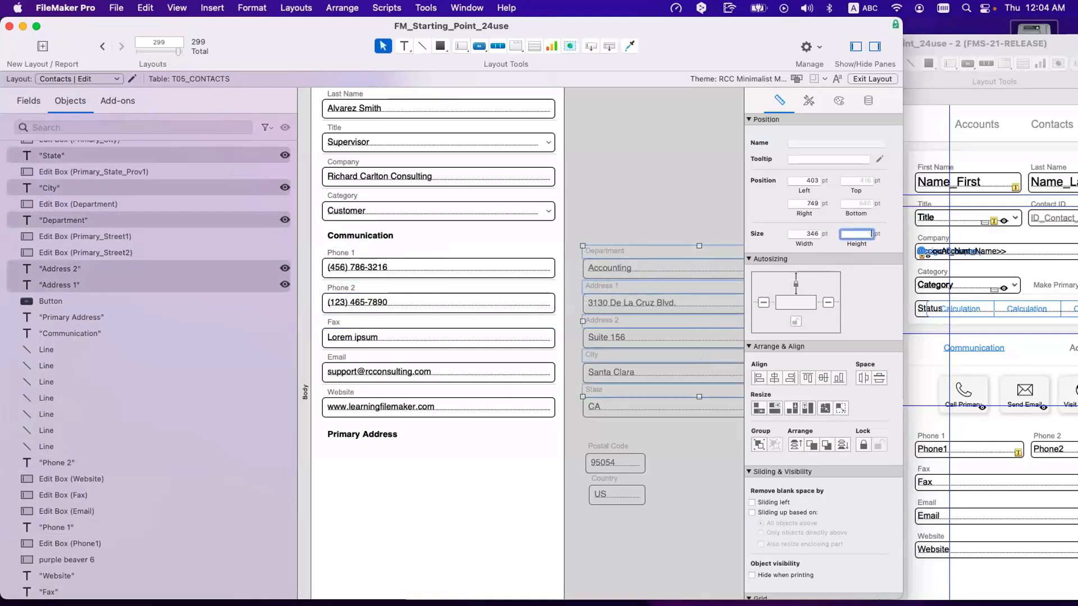
pyautogui.write('221')
pyautogui.press('Return')
# - Redistribute the vertical space evenly among the Department through State fields, their labels and the lines between them
pyautogui.hscroll(5, 678, 379)
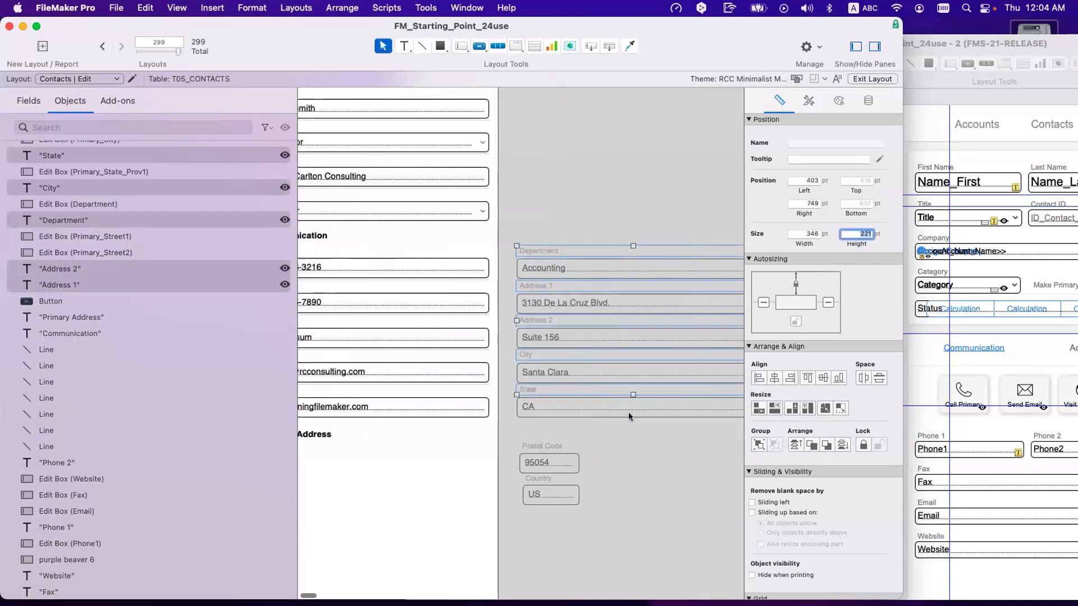
pyautogui.moveTo(696, 434); pyautogui.dragTo(444, 235)
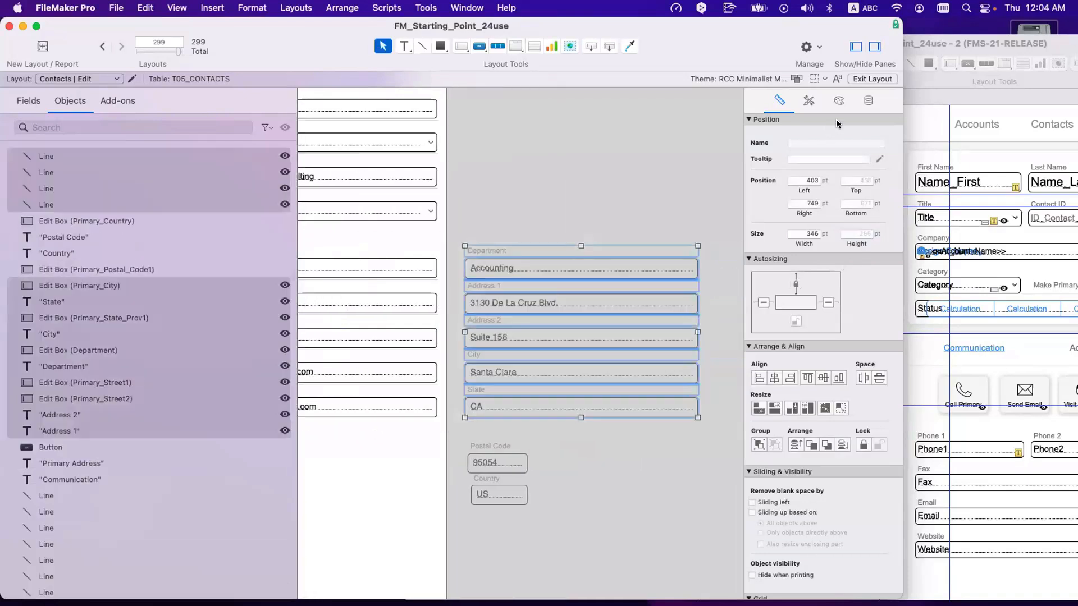
pyautogui.click(869, 100)
pyautogui.click(780, 101)
pyautogui.click(879, 378)
pyautogui.hscroll(-3, 494, 437)
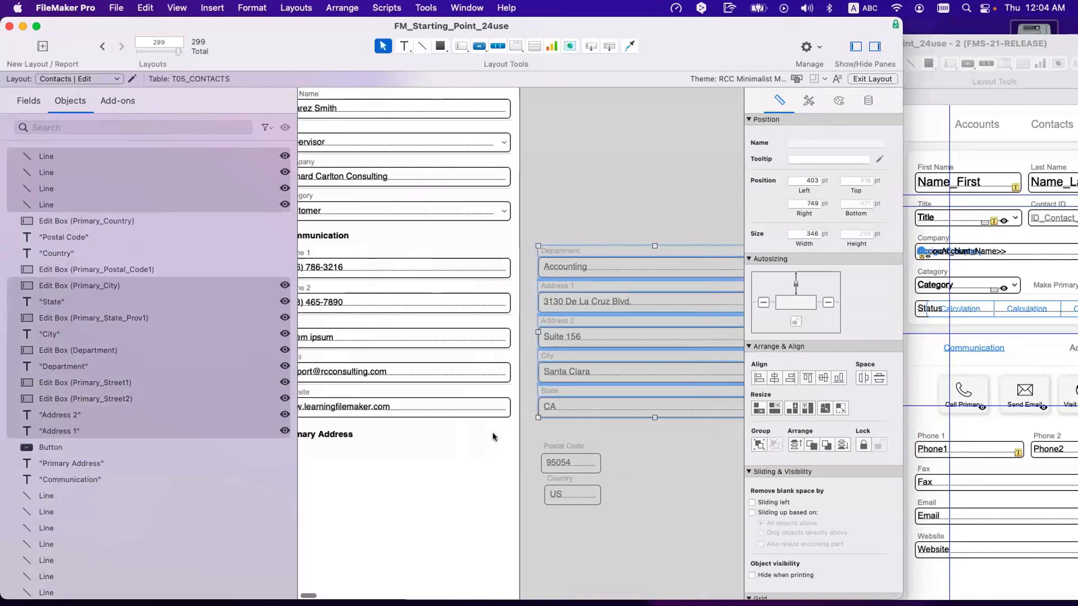
pyautogui.click(522, 425)
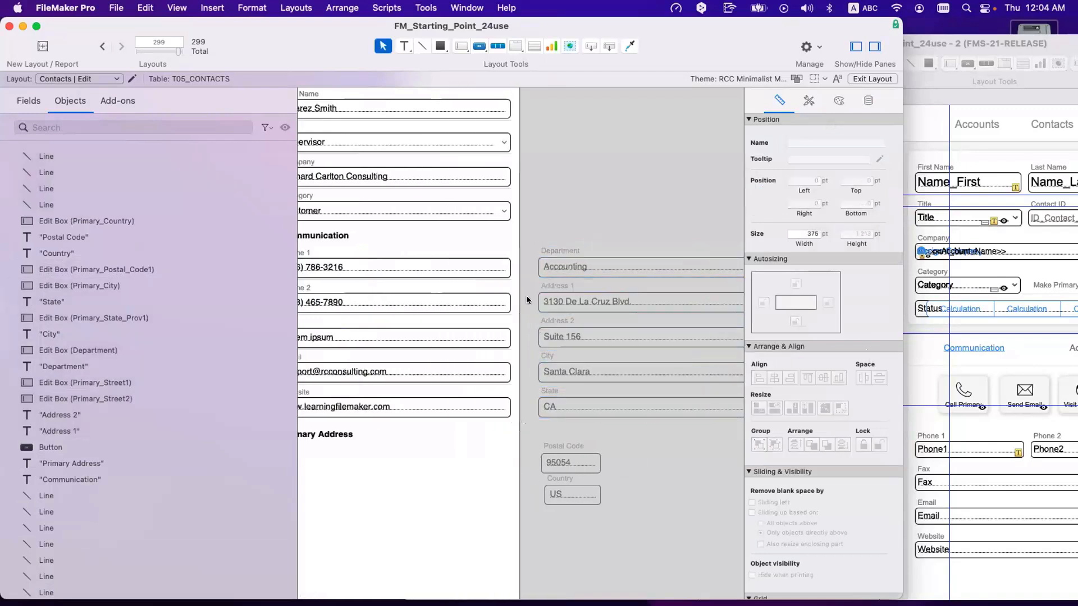
# - Check the copied lines against those below Phone 1 and Phone 2, and bottom-align the Address 2 label with the Fax label
pyautogui.click(493, 277)
pyautogui.keyDown('shift'); pyautogui.click(565, 278); pyautogui.keyUp('shift')
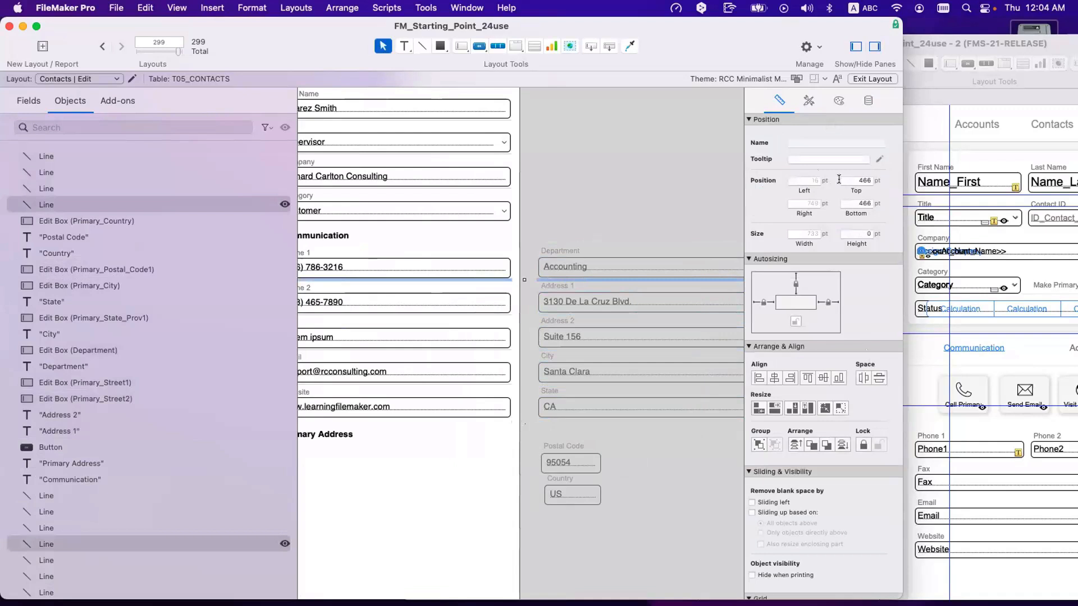
pyautogui.click(494, 314)
pyautogui.keyDown('shift'); pyautogui.click(561, 314); pyautogui.keyUp('shift')
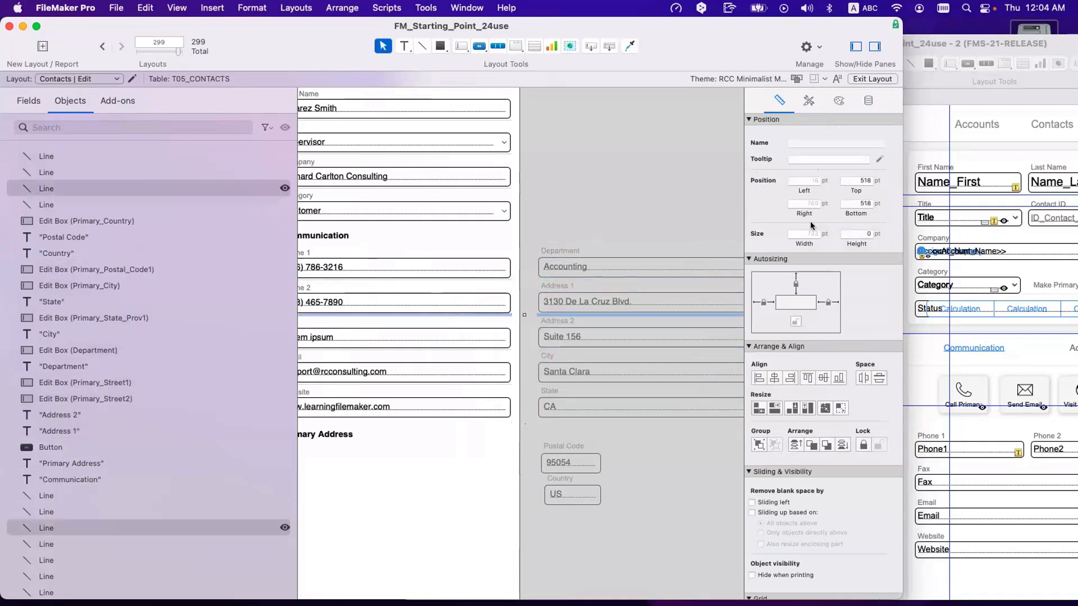
pyautogui.click(556, 319)
pyautogui.hscroll(-2, 542, 314)
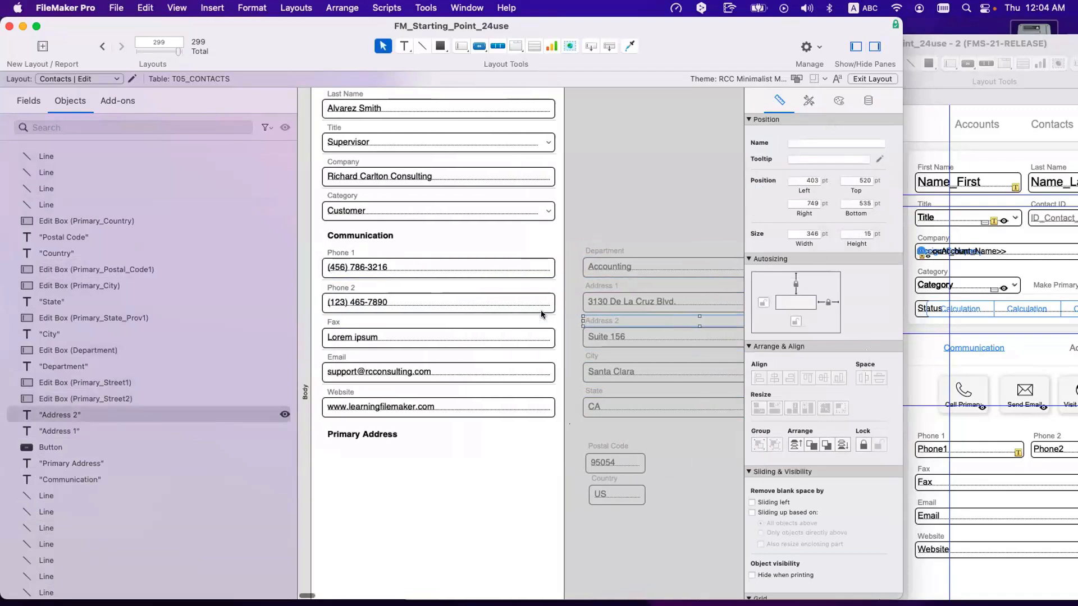
pyautogui.keyDown('shift'); pyautogui.click(380, 322); pyautogui.keyUp('shift')
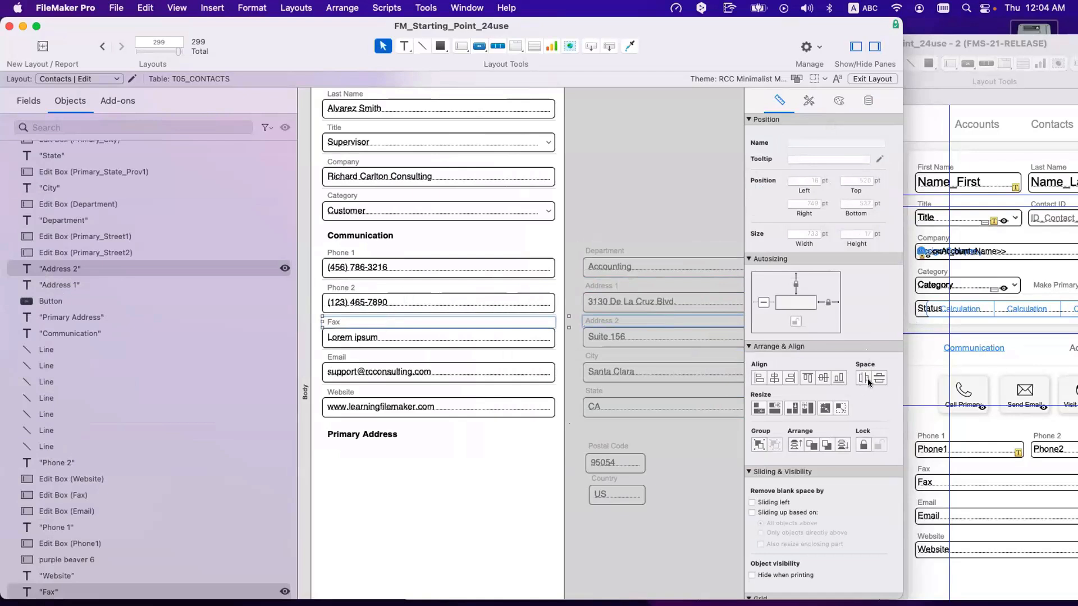
pyautogui.click(839, 377)
# - Nudge the Address 1, City and State labels down 2 pt and check the State label against the Website label
pyautogui.click(599, 285)
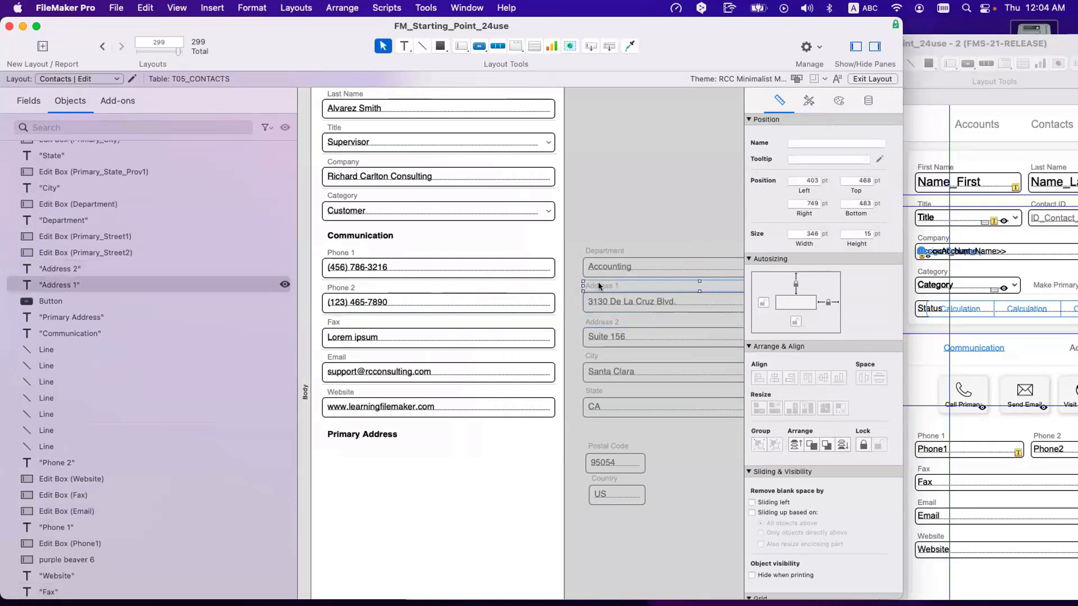
pyautogui.keyDown('shift'); pyautogui.click(605, 352); pyautogui.keyUp('shift')
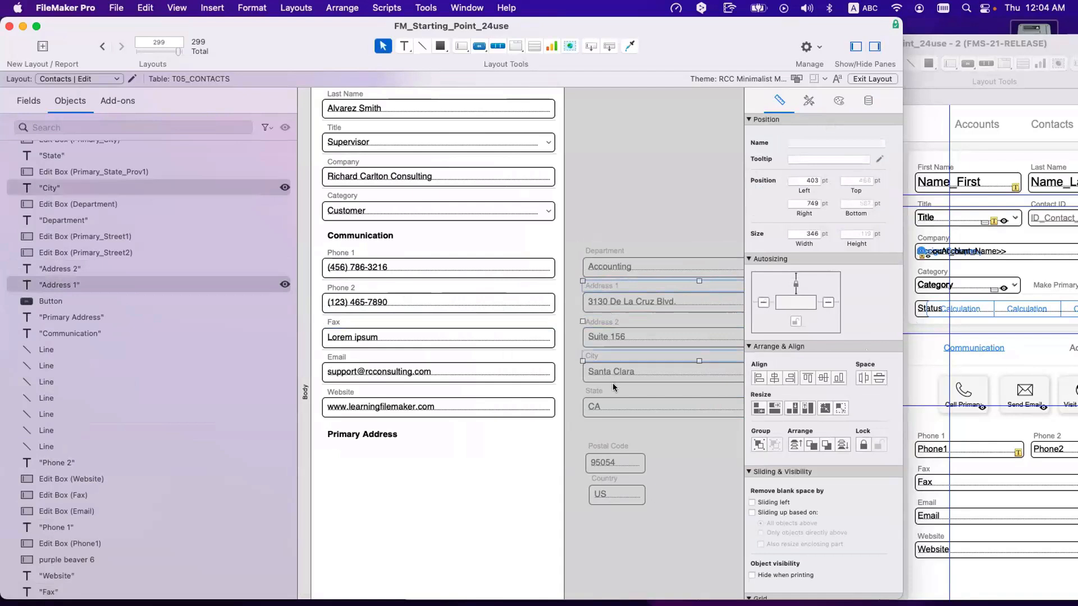
pyautogui.keyDown('shift'); pyautogui.click(615, 393); pyautogui.keyUp('shift')
pyautogui.moveTo(615, 394); pyautogui.dragTo(616, 395)
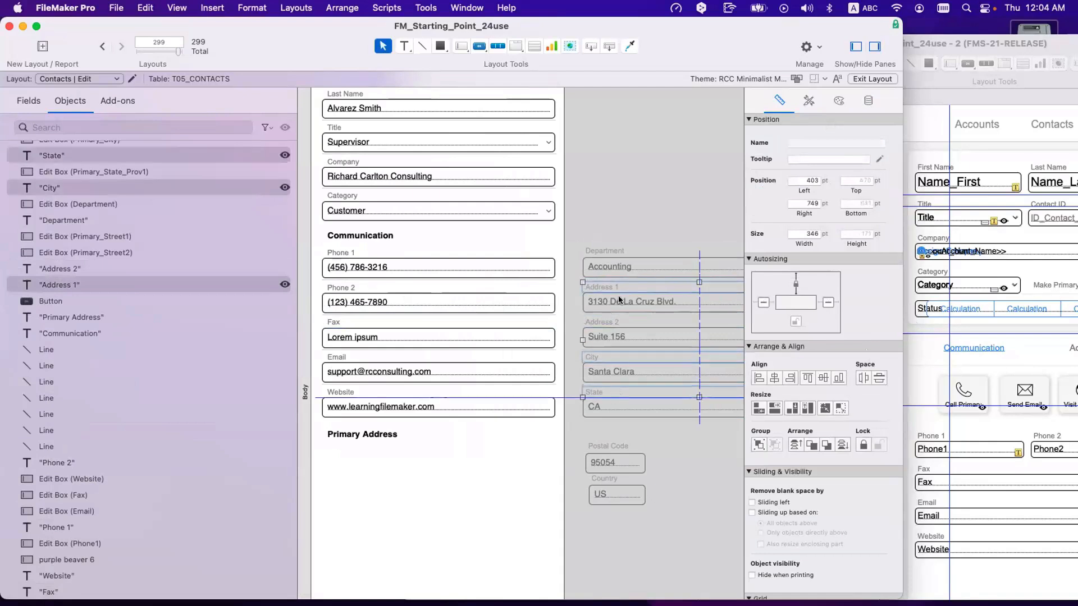
pyautogui.click(440, 393)
pyautogui.keyDown('shift'); pyautogui.click(586, 393); pyautogui.keyUp('shift')
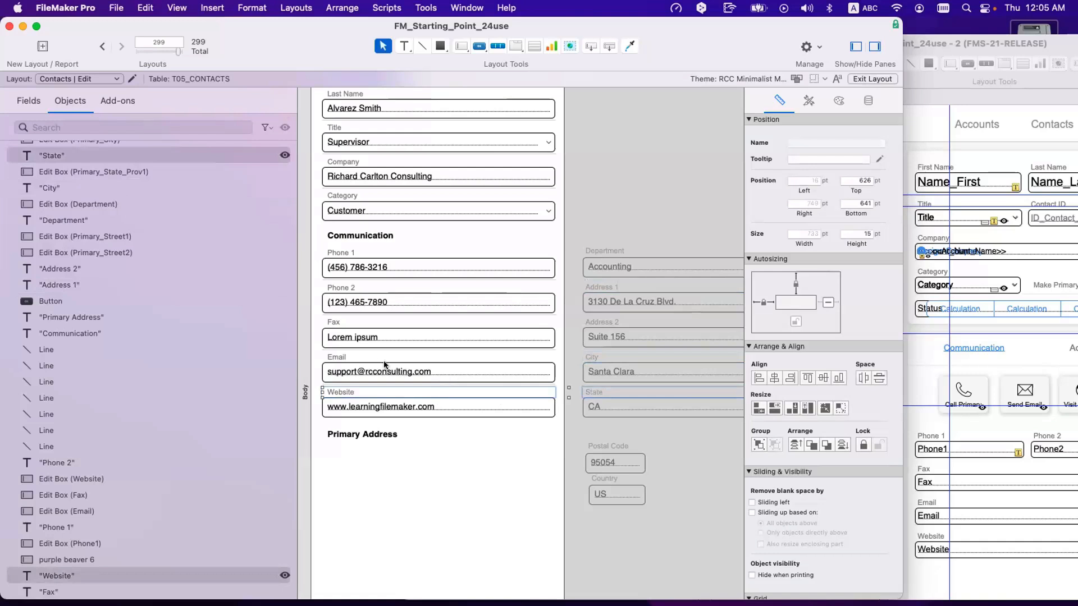
# - Move the Department, Address 1, Address 2, City and State block with its lines onto the layout directly below the Primary Address heading
pyautogui.hscroll(5, 654, 464)
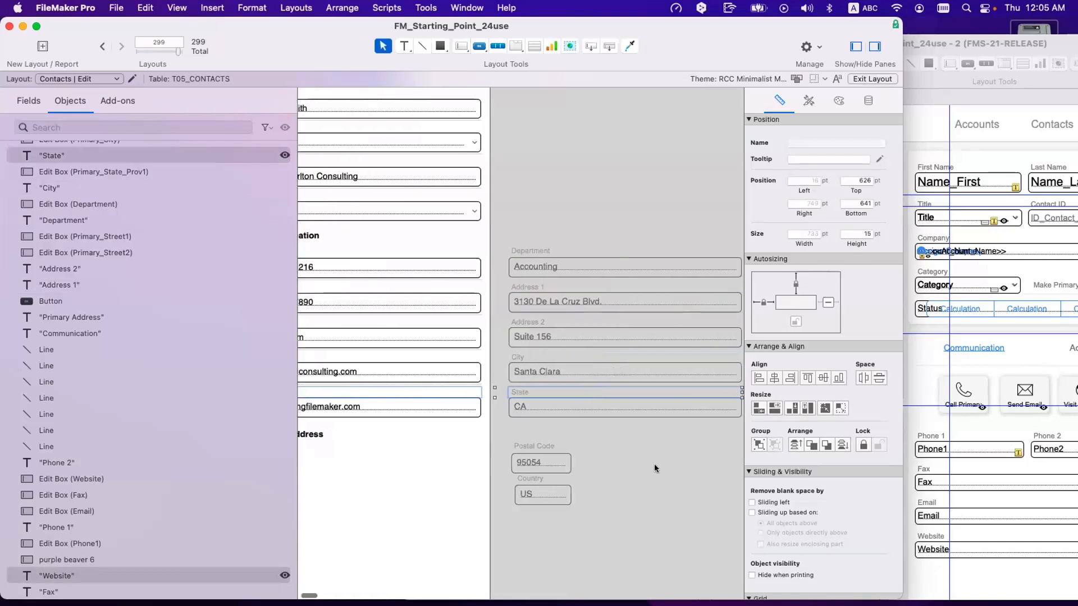
pyautogui.moveTo(719, 433); pyautogui.dragTo(333, 475)
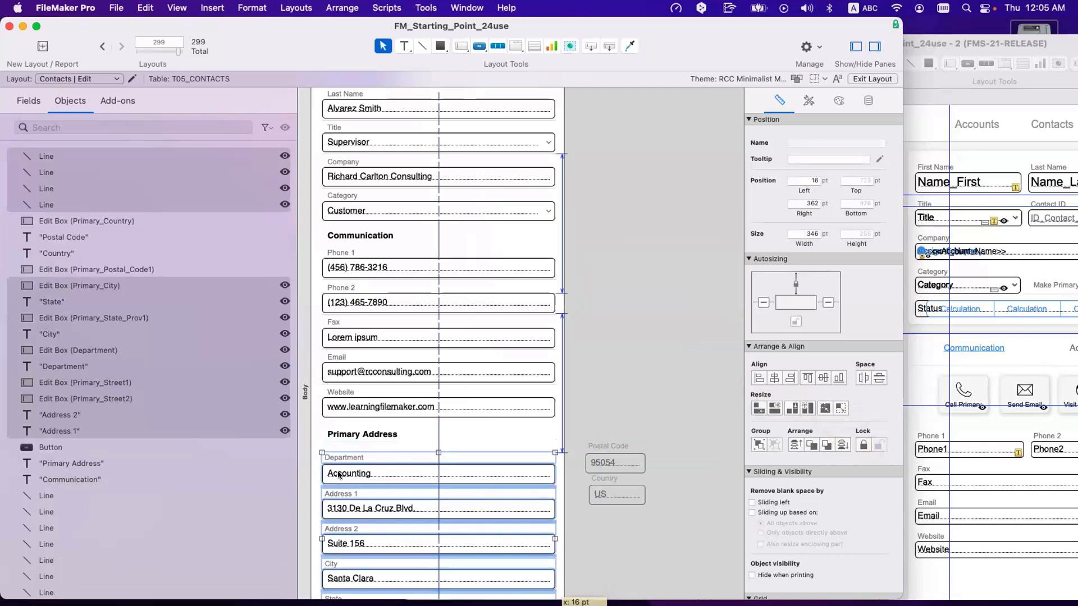
pyautogui.click(410, 435)
pyautogui.scroll(-5, 410, 434)
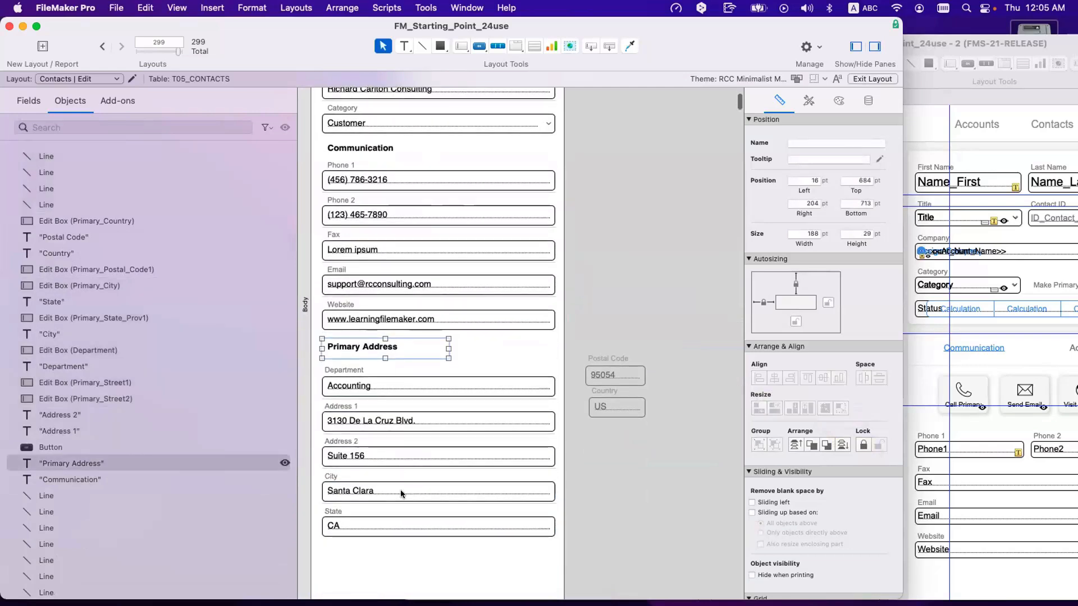
pyautogui.click(449, 434)
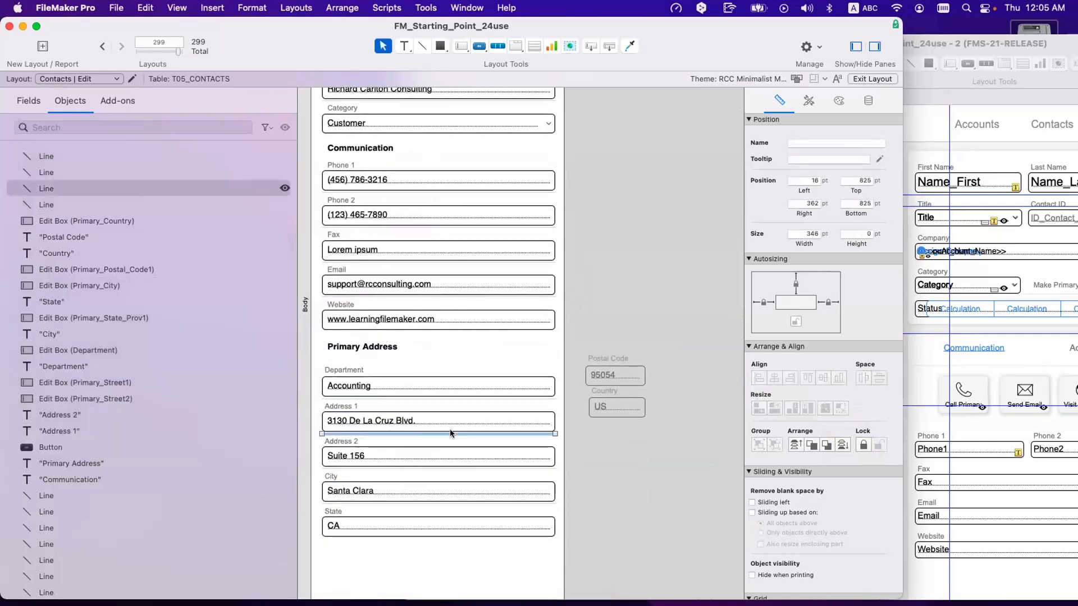
# - Nudge the line between the Department and Address 1 fields up 1 pt to 772 pt
pyautogui.click(466, 398)
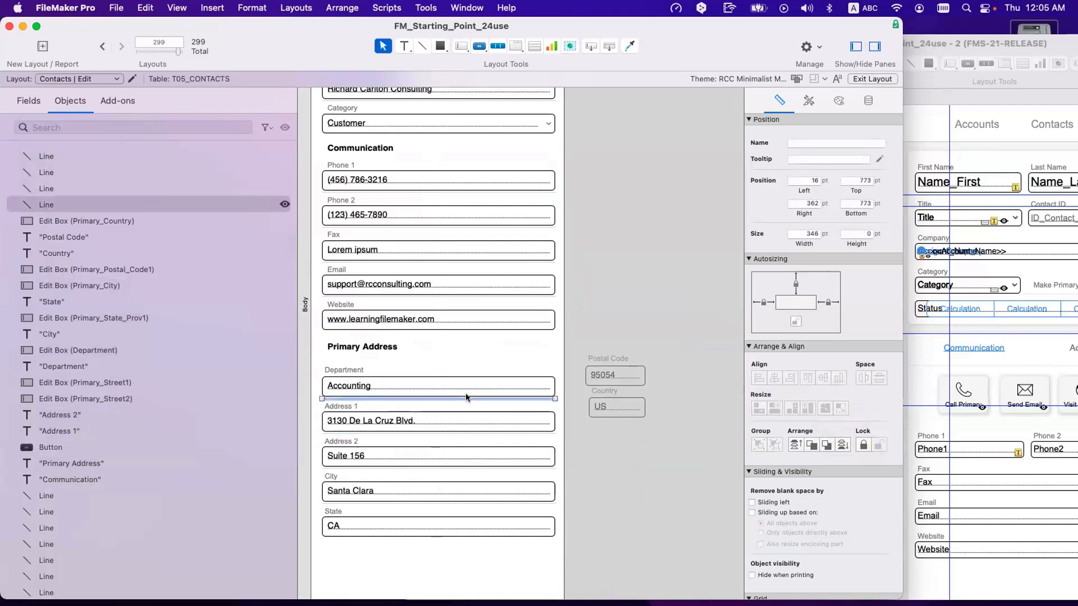
pyautogui.press('Up')
pyautogui.scroll(1, 465, 447)
pyautogui.scroll(-1, 468, 493)
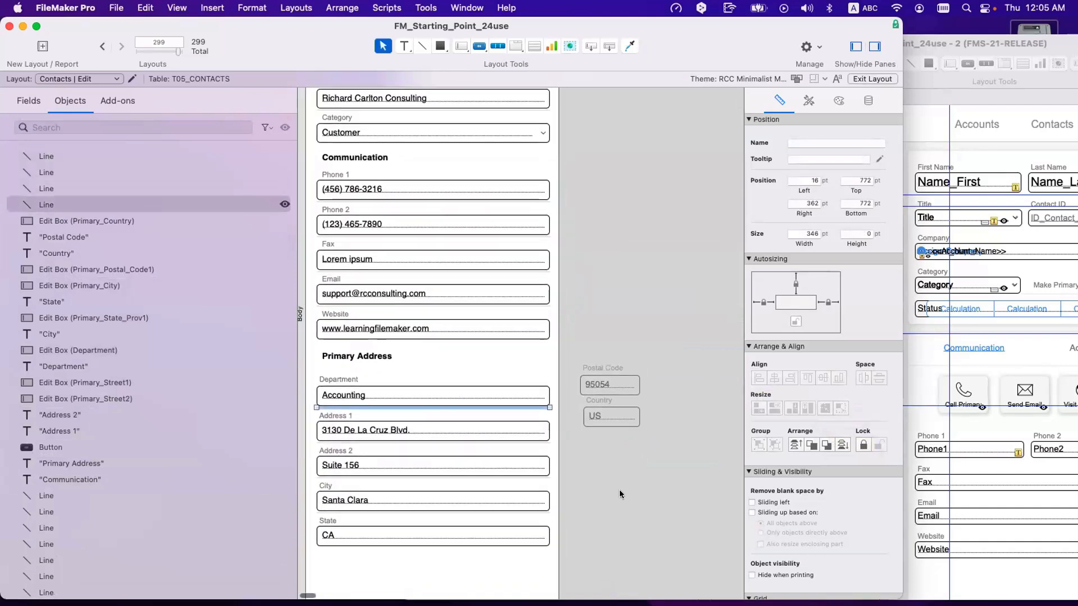
pyautogui.click(620, 494)
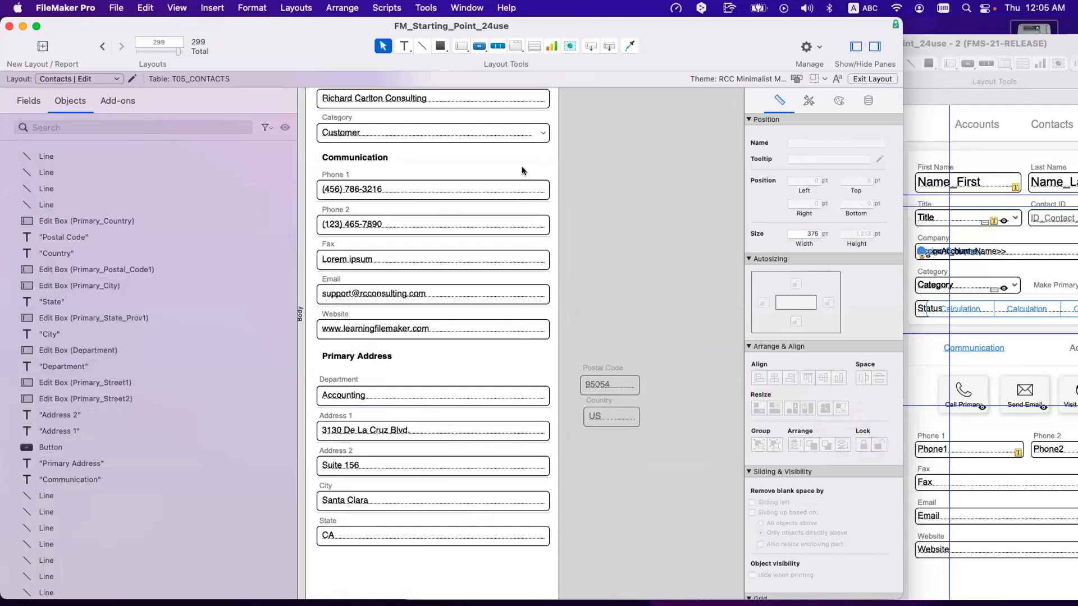
# - Copy the line below the City field to just below the State field, at 980 pt from the top
pyautogui.scroll(6, 521, 168)
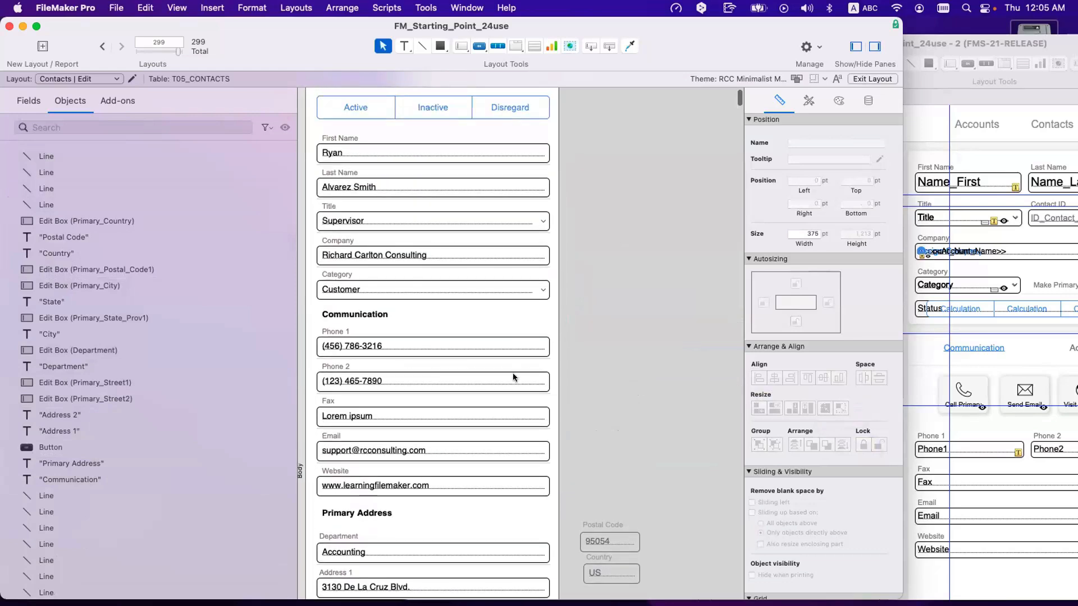
pyautogui.scroll(-8, 513, 378)
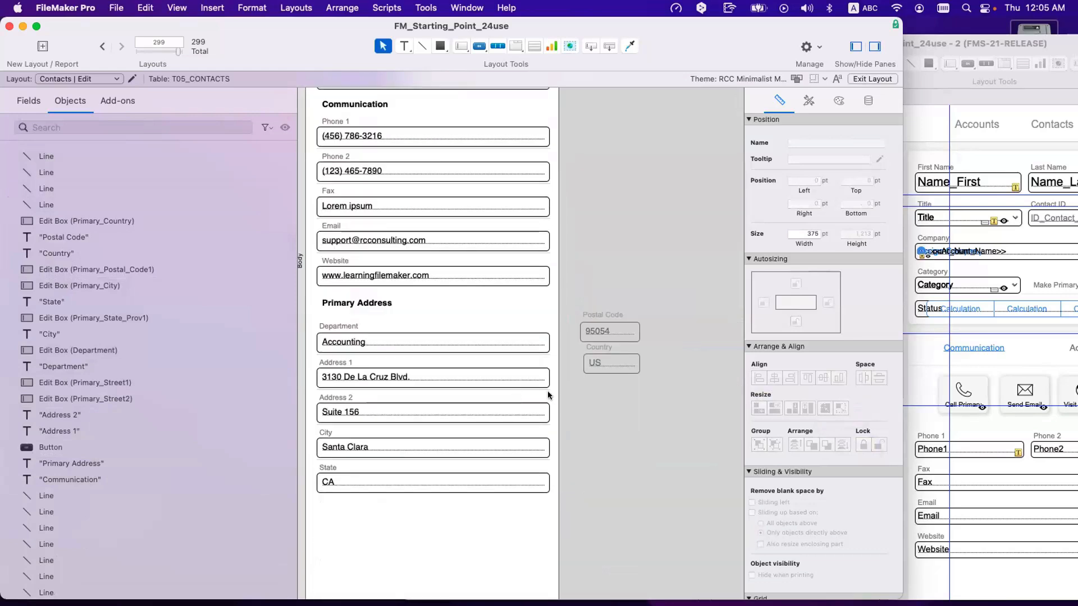
pyautogui.moveTo(429, 456); pyautogui.dragTo(429, 491)
pyautogui.press('Down')
pyautogui.press('Down')
pyautogui.press('Down')
pyautogui.press('Down')
pyautogui.press('Down')
pyautogui.press('Down')
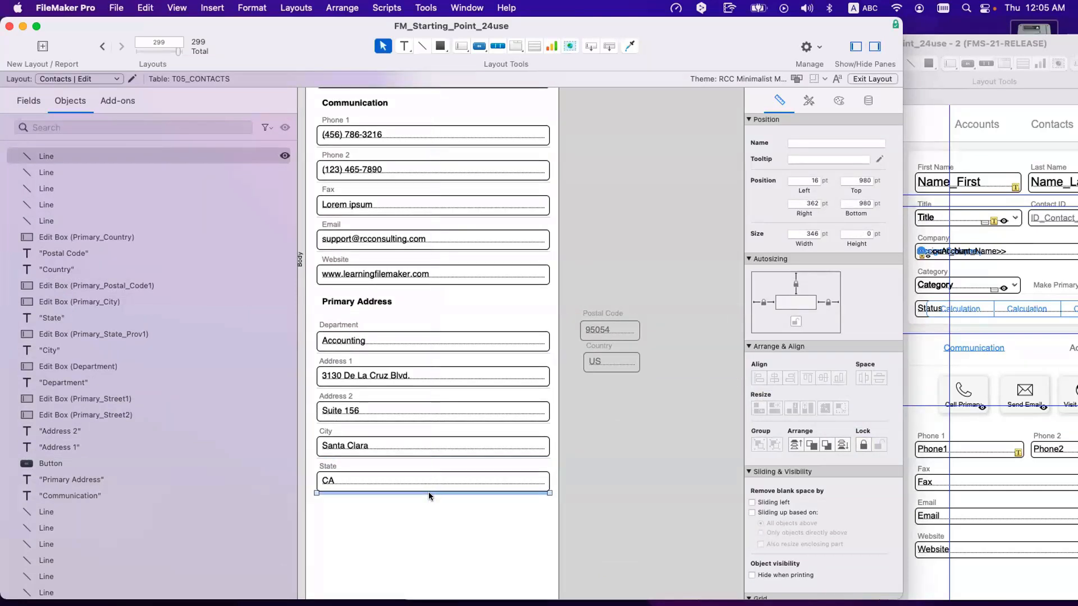
pyautogui.click(434, 506)
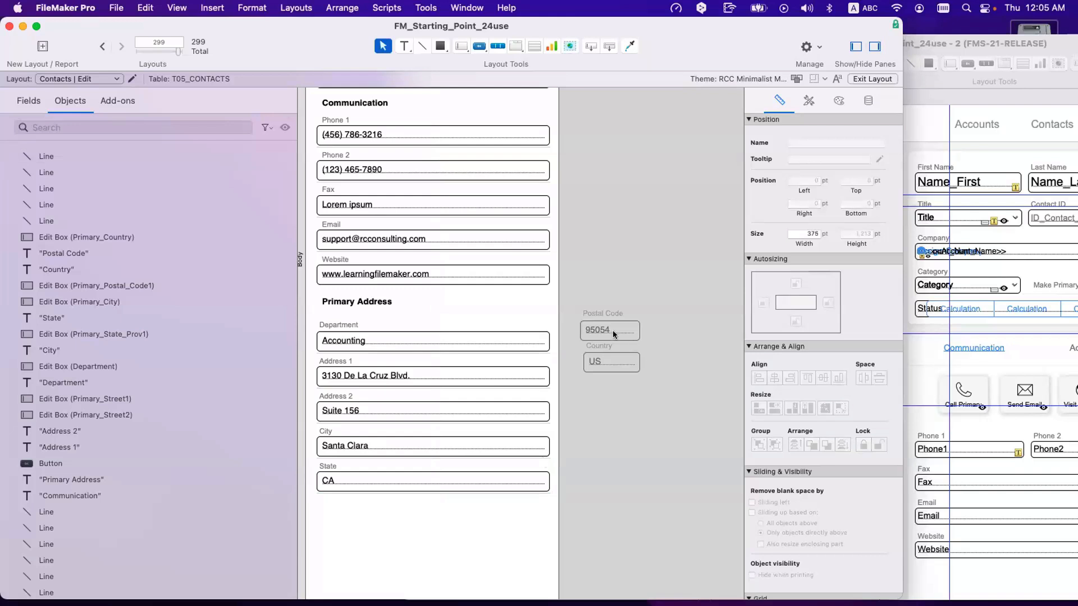
# - Resize the Postal Code and Country fields and labels to the width of the Address 2 field
pyautogui.moveTo(616, 407); pyautogui.dragTo(593, 296)
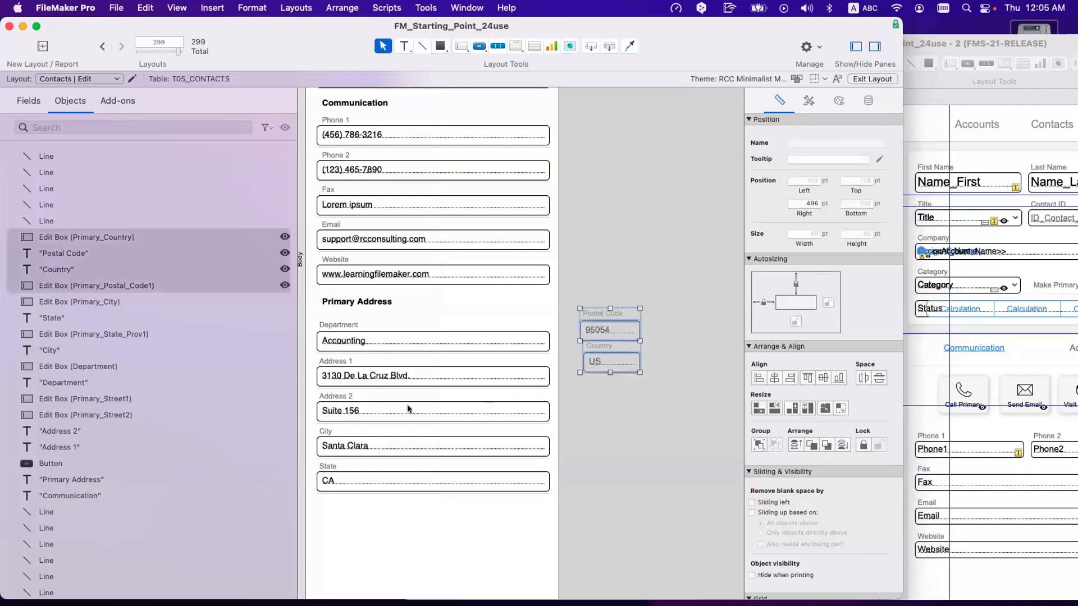
pyautogui.keyDown('shift'); pyautogui.click(406, 411); pyautogui.keyUp('shift')
pyautogui.click(774, 407)
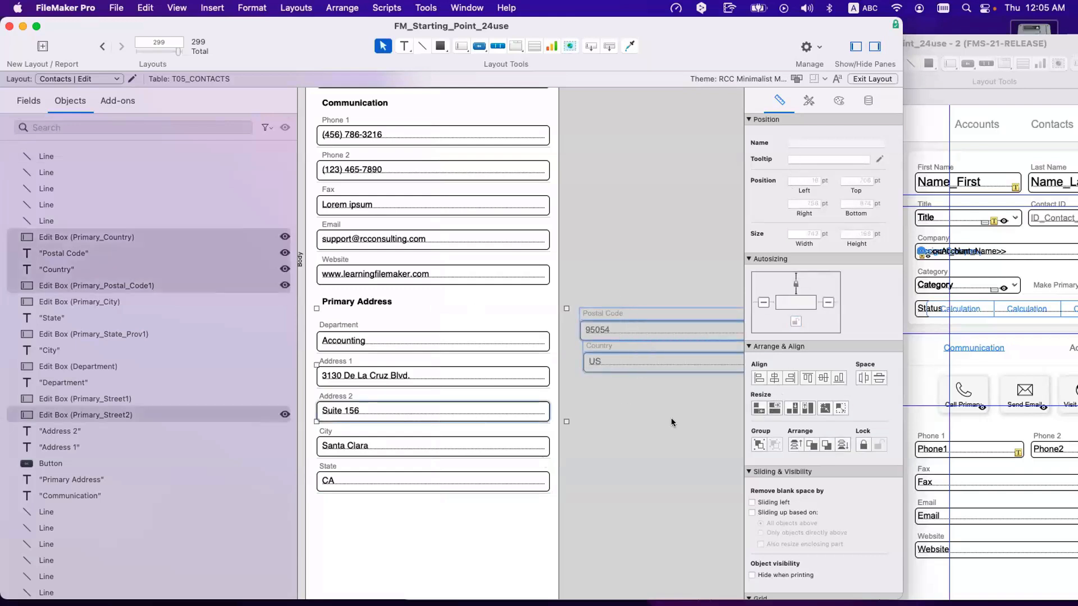
pyautogui.click(673, 418)
# - Move the Postal Code and Country fields and labels onto the layout below State, and reduce both labels' height to 15 pt
pyautogui.moveTo(672, 418); pyautogui.dragTo(577, 298)
pyautogui.moveTo(640, 345); pyautogui.dragTo(340, 499)
pyautogui.click(357, 508)
pyautogui.moveTo(432, 511); pyautogui.dragTo(432, 503)
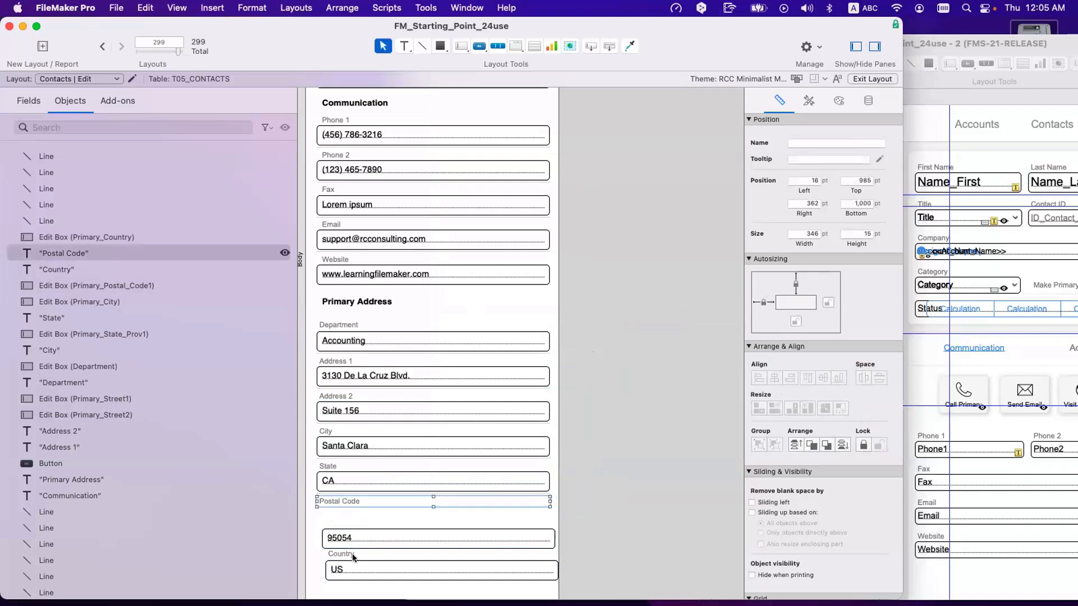
pyautogui.click(457, 560)
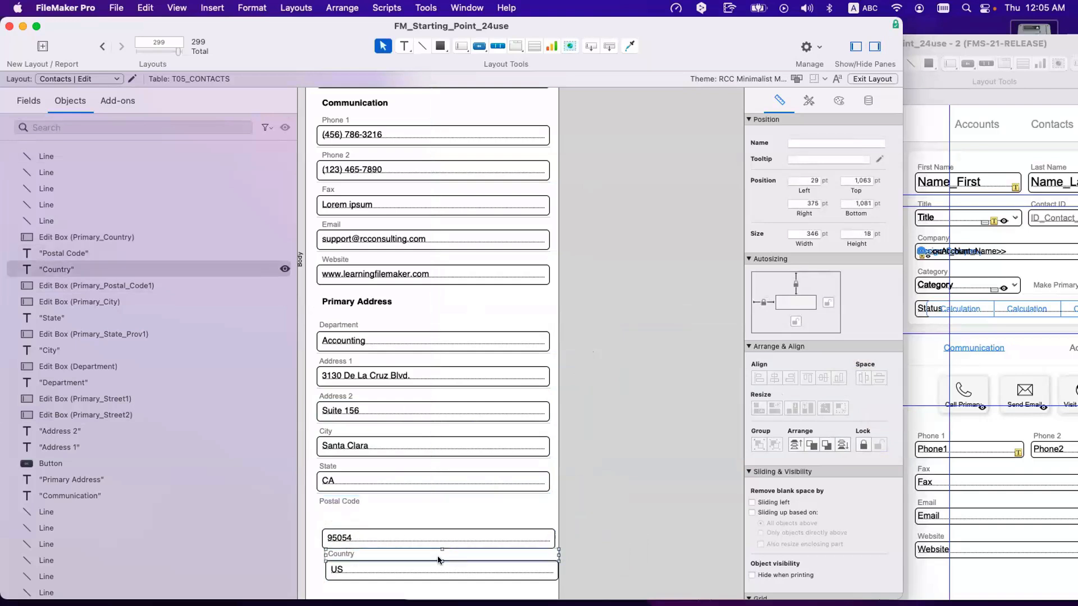
pyautogui.moveTo(439, 560); pyautogui.dragTo(437, 554)
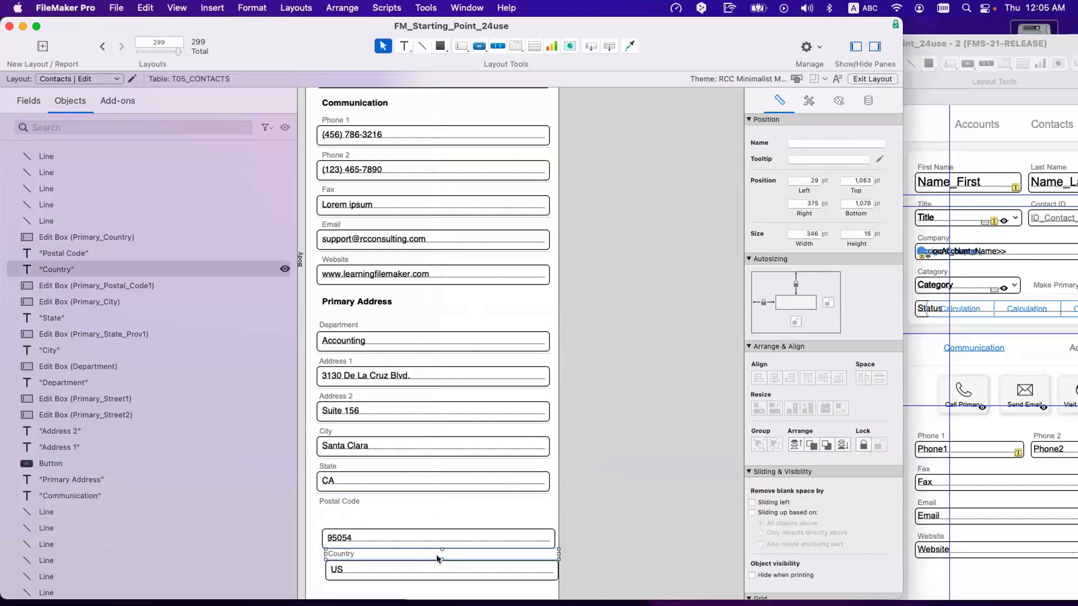
# - Try to position the Postal Code field and its label by hand directly below the State field
pyautogui.click(344, 503)
pyautogui.moveTo(354, 535); pyautogui.dragTo(349, 517)
pyautogui.click(343, 503)
pyautogui.click(342, 535)
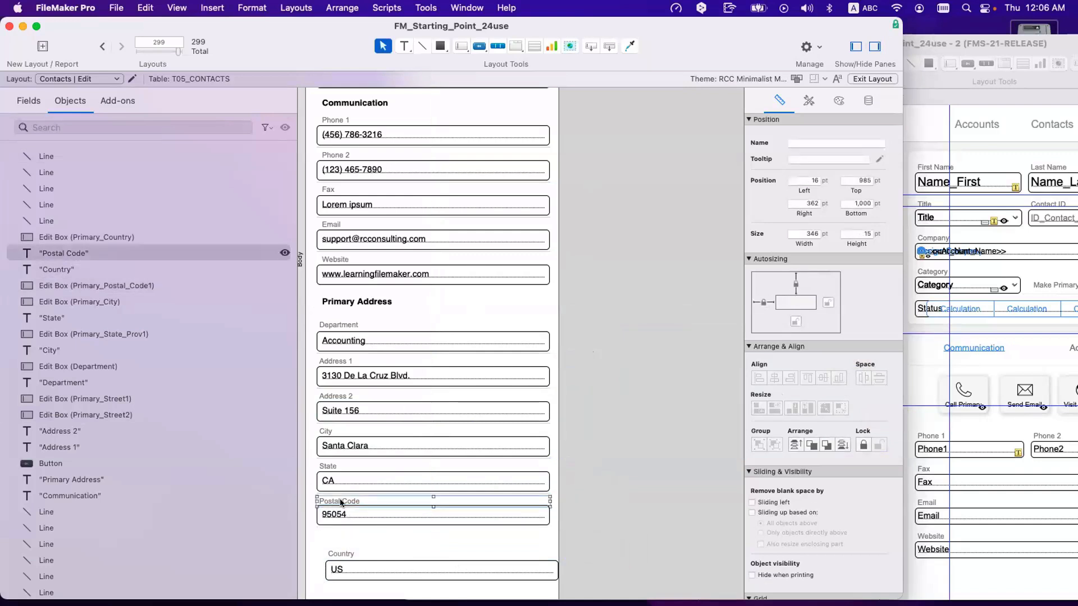
pyautogui.click(361, 550)
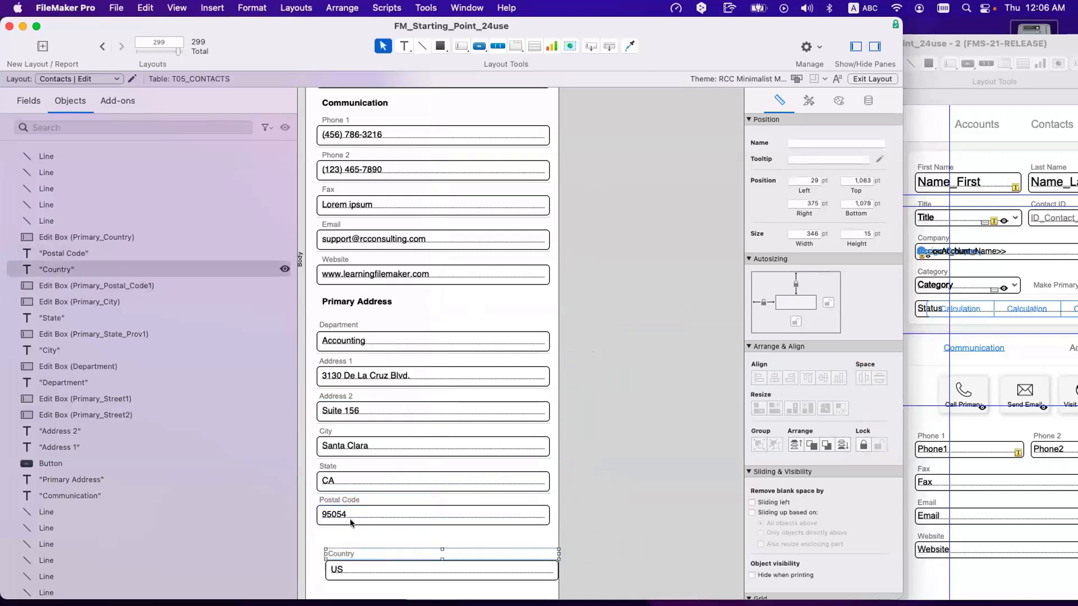
pyautogui.click(339, 501)
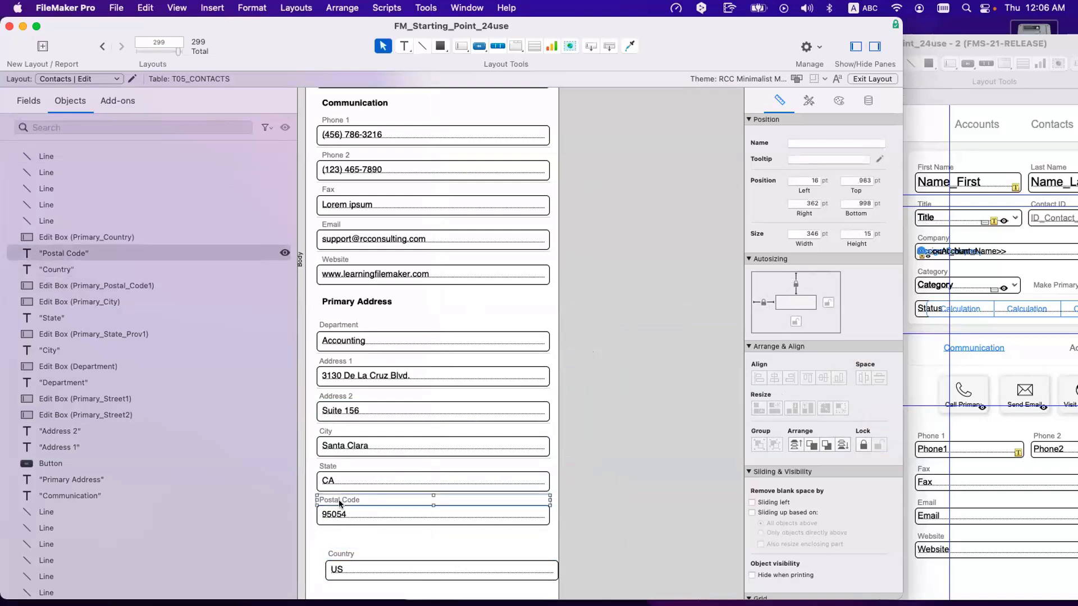
pyautogui.moveTo(340, 502); pyautogui.dragTo(340, 503)
pyautogui.click(343, 514)
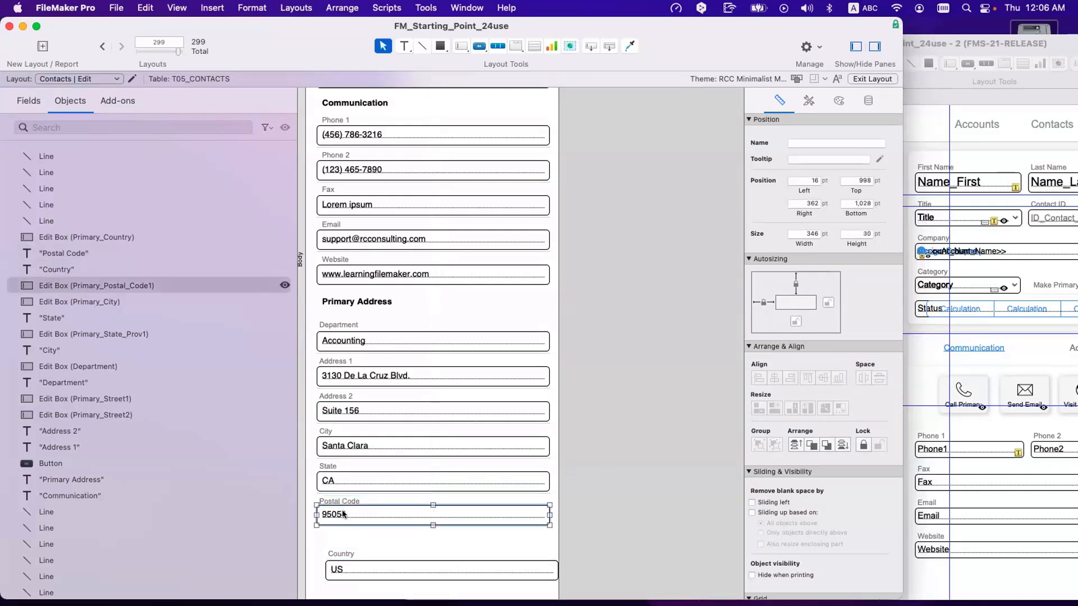
pyautogui.click(379, 555)
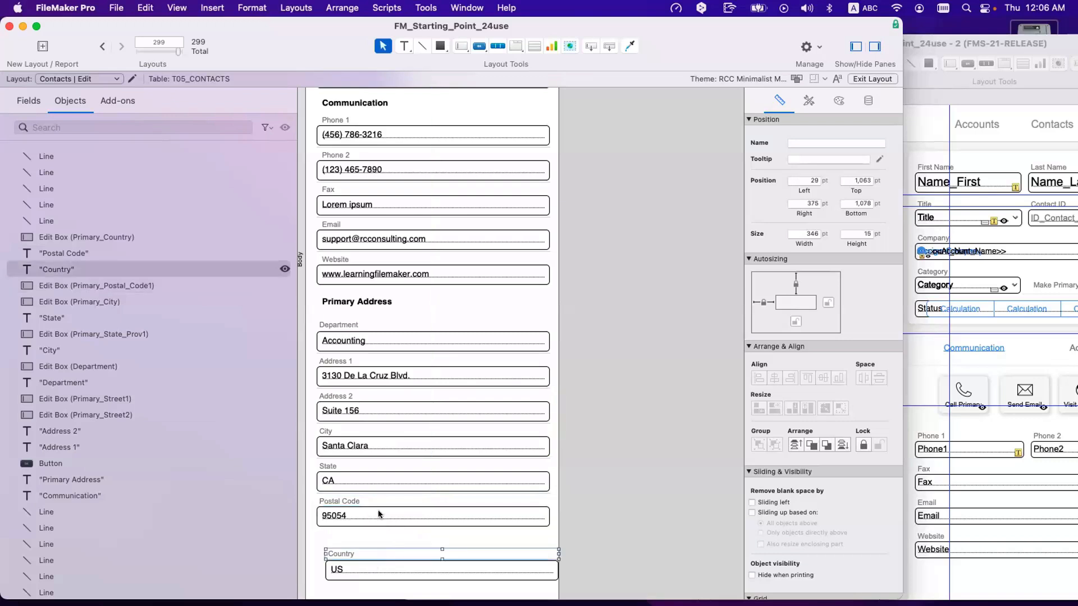
# - Arrange the Postal Code and Country labels and fields with a copied line between them outside the layout, level with Department and Address 1
pyautogui.moveTo(344, 504); pyautogui.dragTo(588, 324)
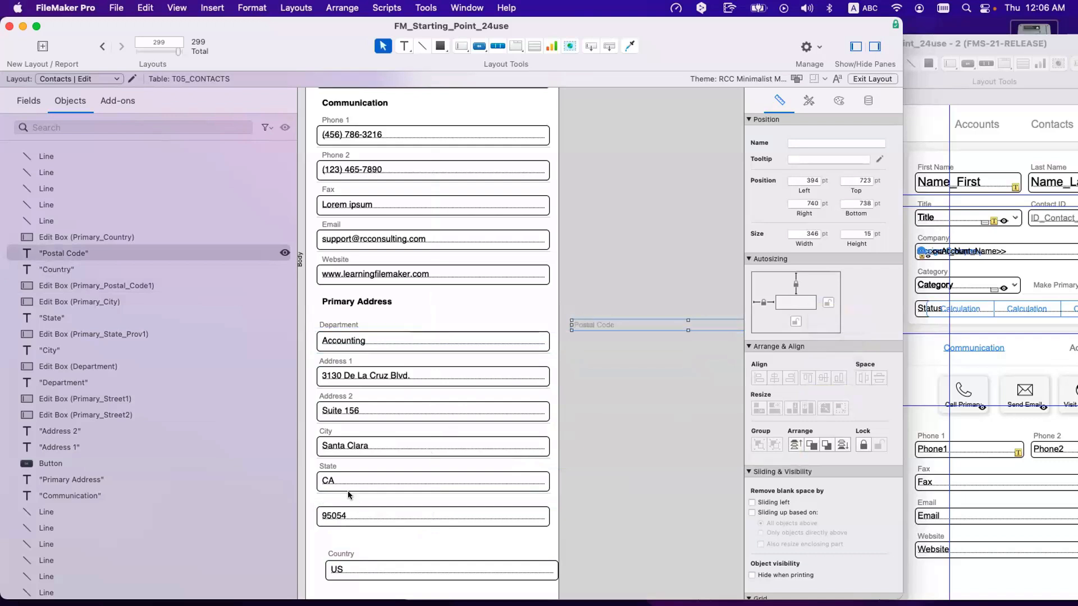
pyautogui.moveTo(330, 513); pyautogui.dragTo(584, 338)
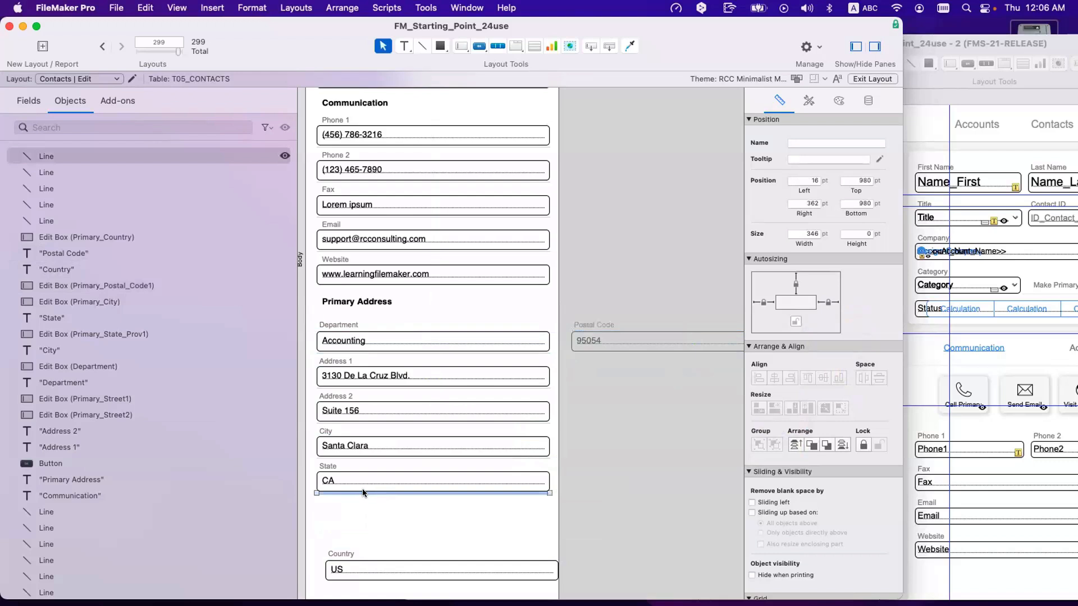
pyautogui.moveTo(362, 488); pyautogui.dragTo(616, 350)
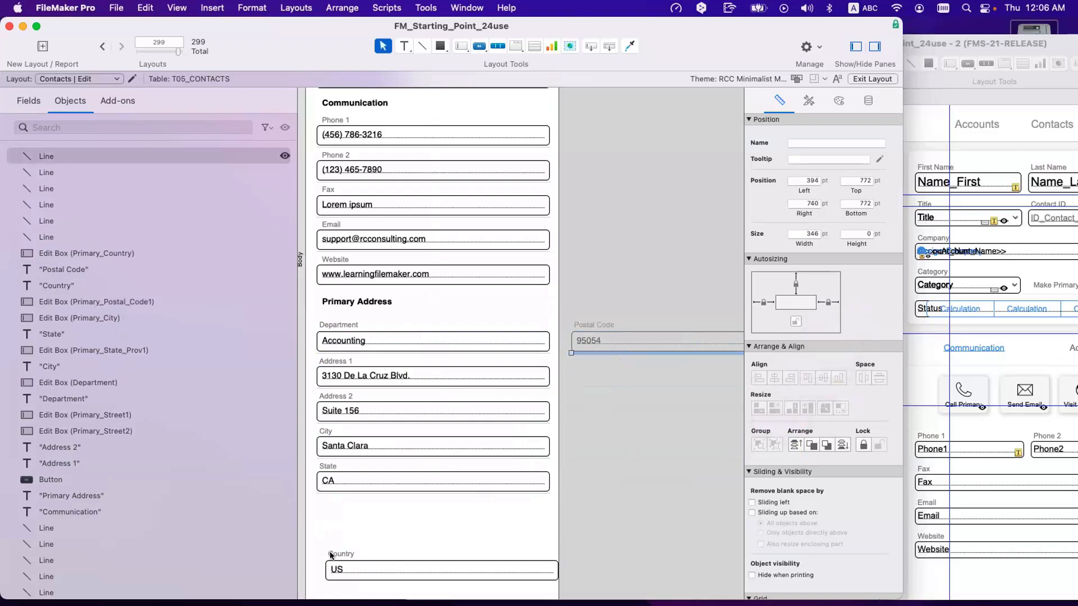
pyautogui.moveTo(340, 554); pyautogui.dragTo(593, 364)
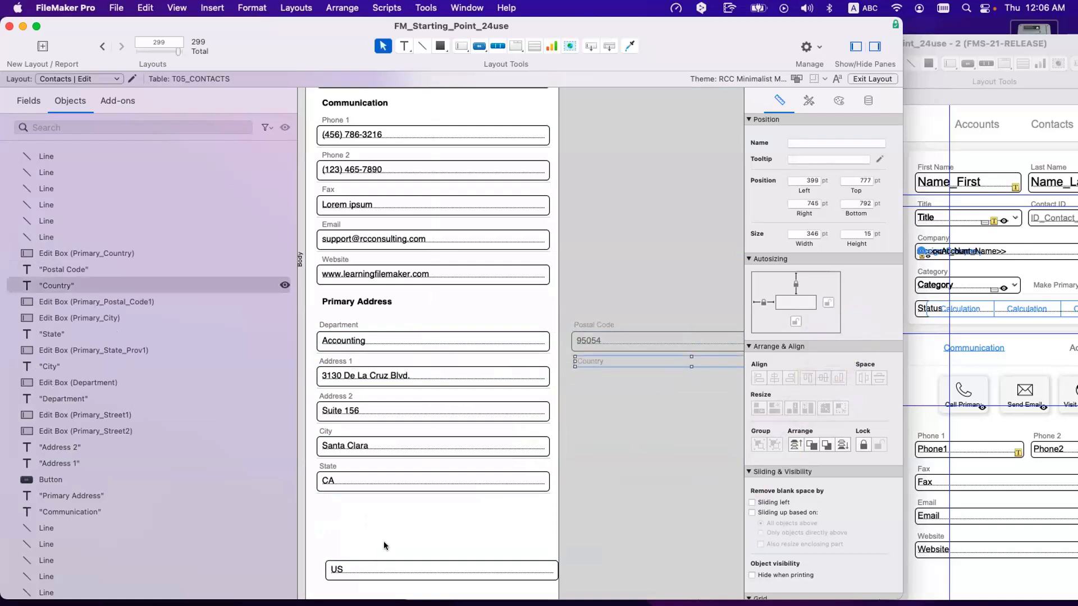
pyautogui.moveTo(363, 573); pyautogui.dragTo(610, 379)
pyautogui.moveTo(633, 437); pyautogui.dragTo(587, 284)
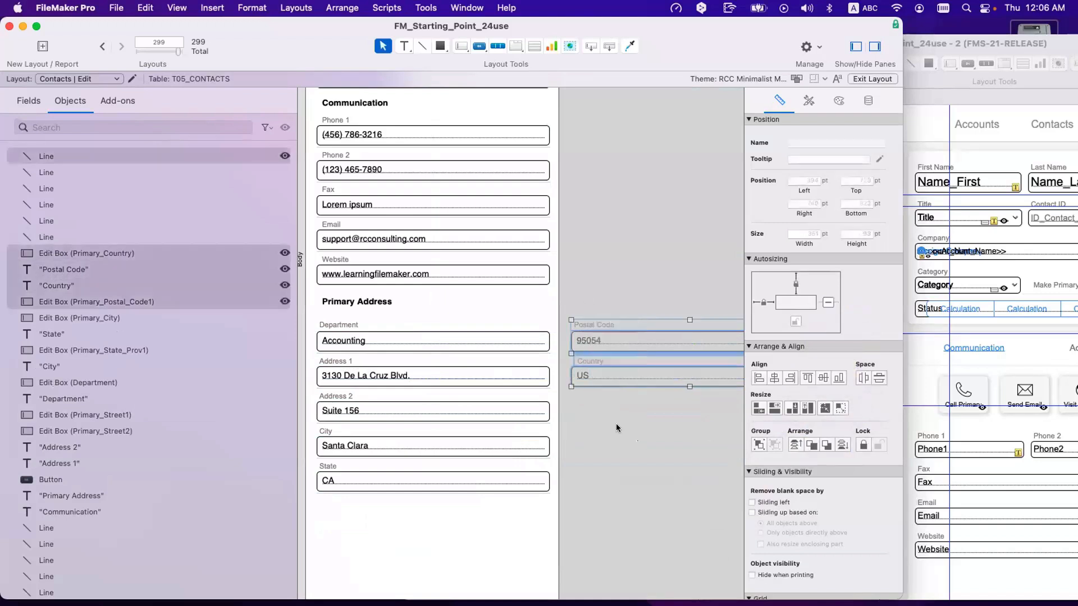
# - Left-align the Postal Code and Country block with its line and place it directly below the State field's line
pyautogui.click(761, 378)
pyautogui.moveTo(622, 424); pyautogui.dragTo(588, 287)
pyautogui.moveTo(630, 387); pyautogui.dragTo(372, 546)
pyautogui.click(669, 548)
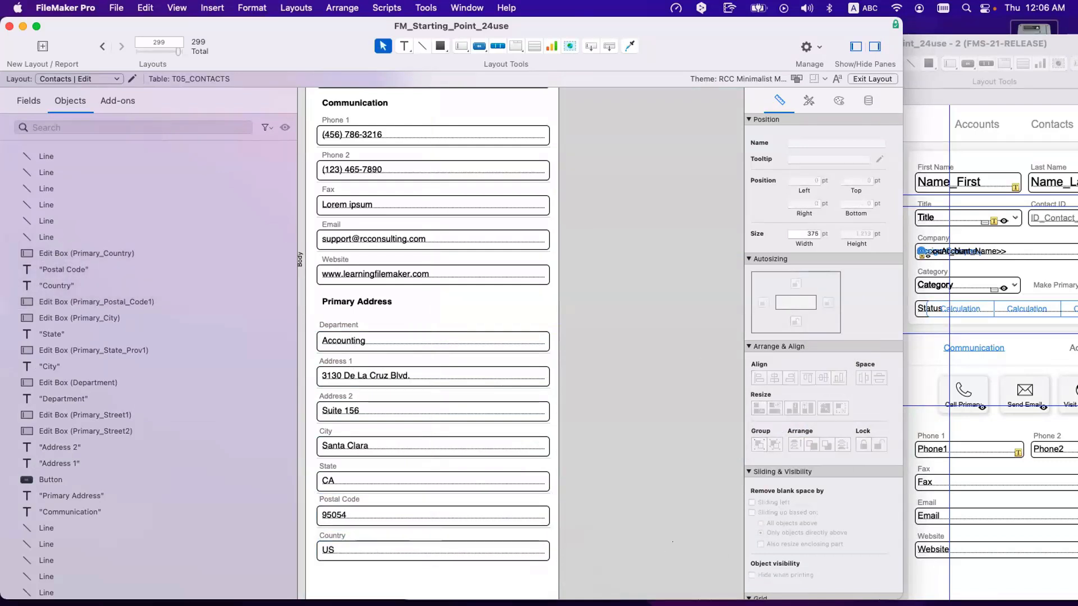
pyautogui.moveTo(621, 568); pyautogui.dragTo(328, 502)
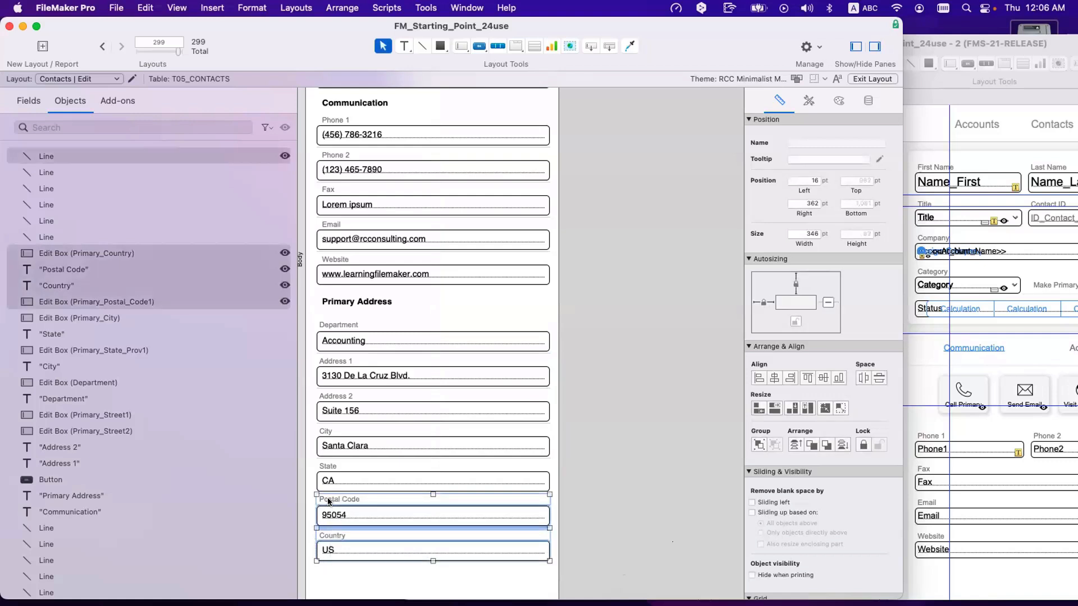
pyautogui.click(606, 487)
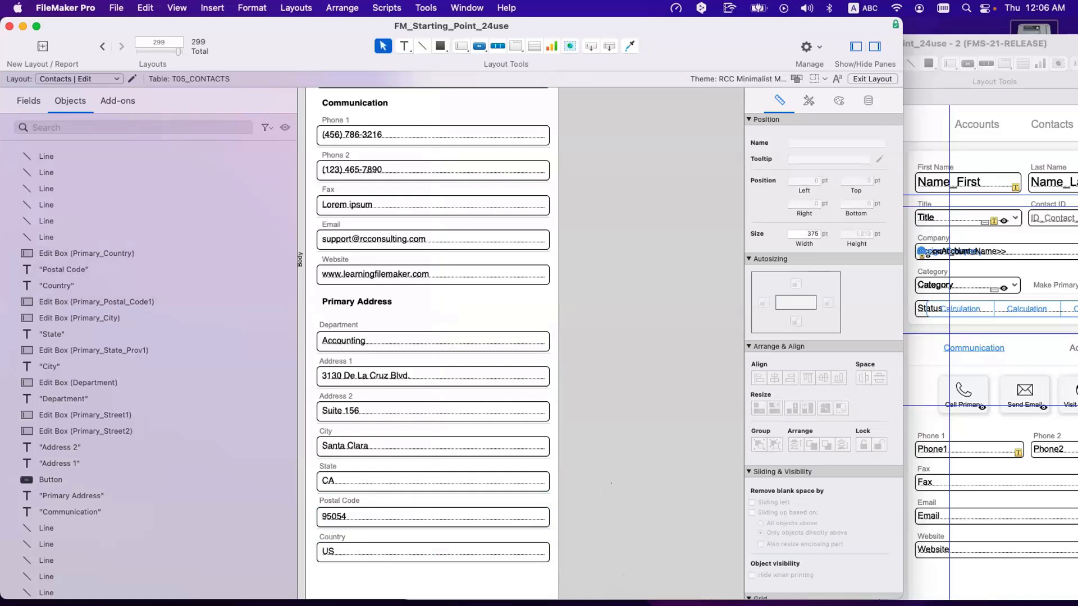
# - Extend the layout's body part downward to make more room below the Country field
pyautogui.moveTo(553, 593); pyautogui.dragTo(315, 317)
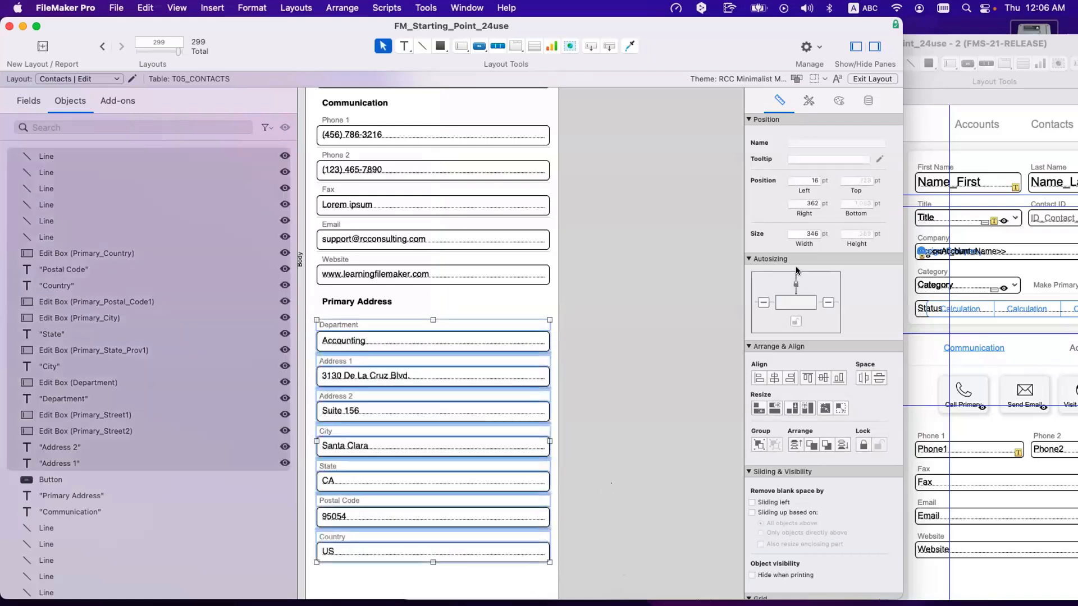
pyautogui.click(648, 383)
pyautogui.scroll(-3, 446, 396)
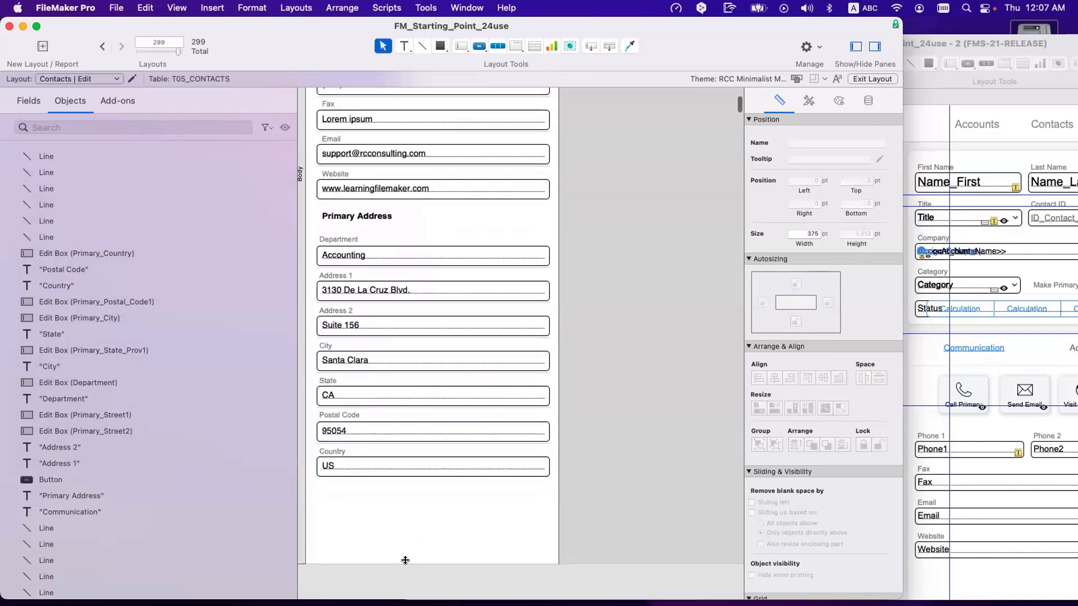
pyautogui.moveTo(405, 561); pyautogui.dragTo(433, 586)
pyautogui.scroll(10, 413, 416)
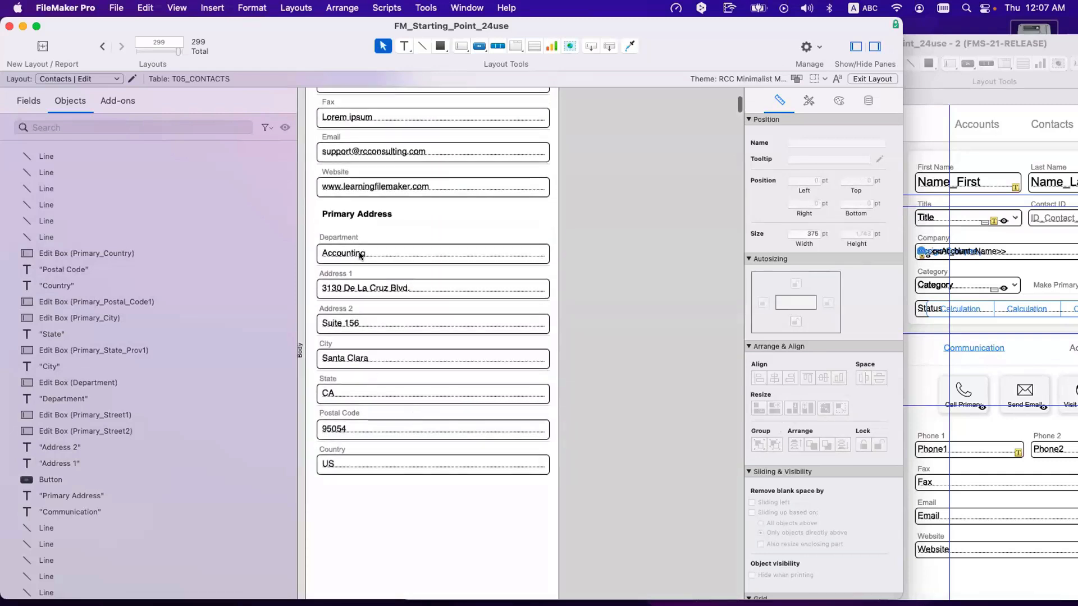
# - Move the Department through Country block up directly beneath the Primary Address heading, to x 16 pt and y 714 pt
pyautogui.moveTo(438, 522); pyautogui.dragTo(332, 229)
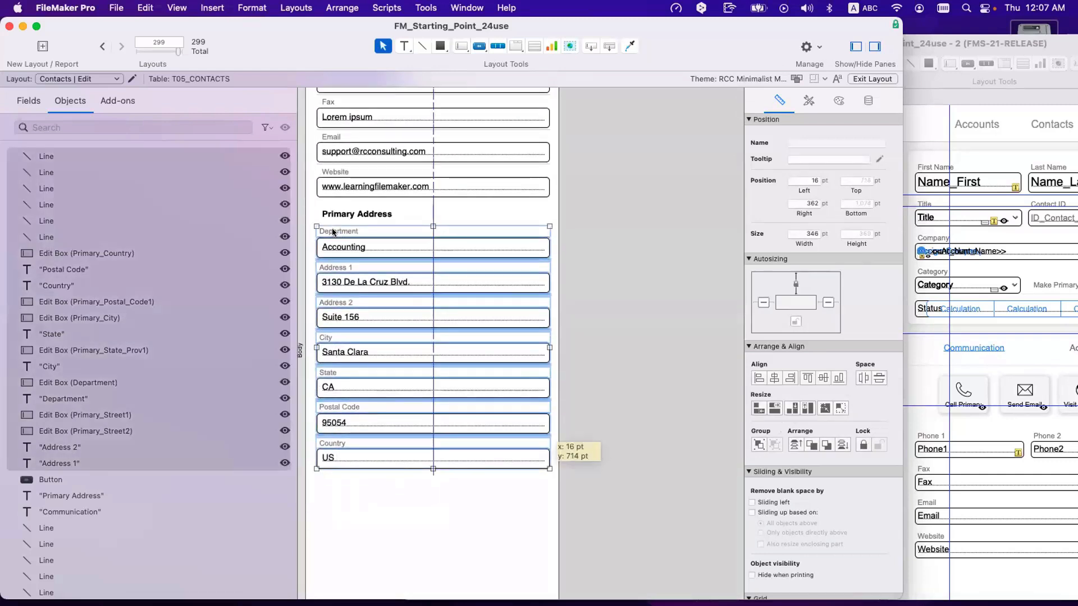
pyautogui.scroll(4, 332, 230)
pyautogui.scroll(1, 332, 230)
pyautogui.scroll(-3, 349, 265)
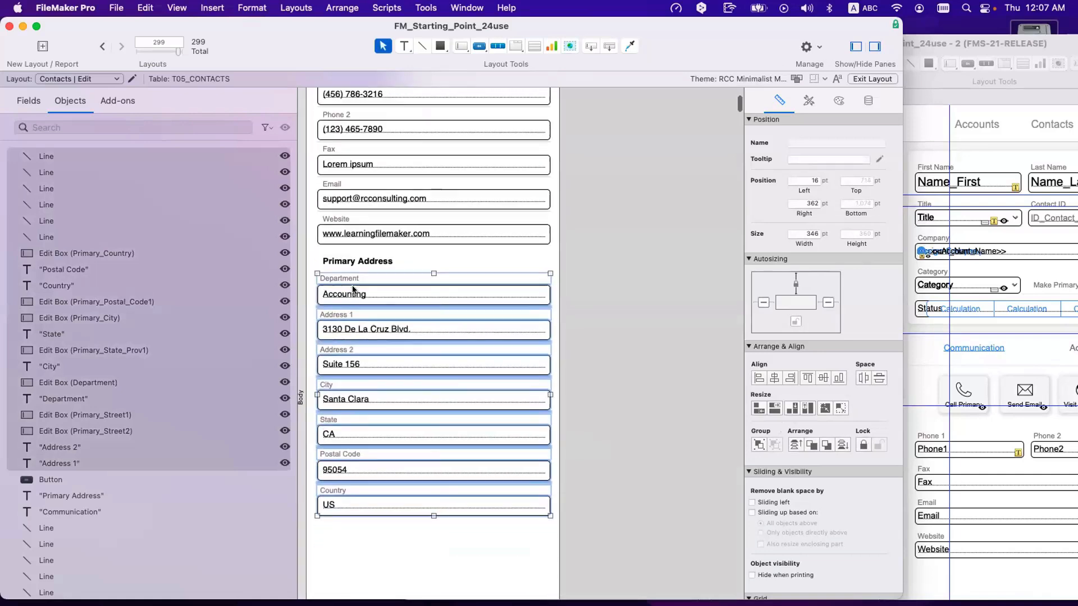
# - Duplicate the Primary Address heading with all its fields, labels and lines directly below the Country field
pyautogui.click(349, 265)
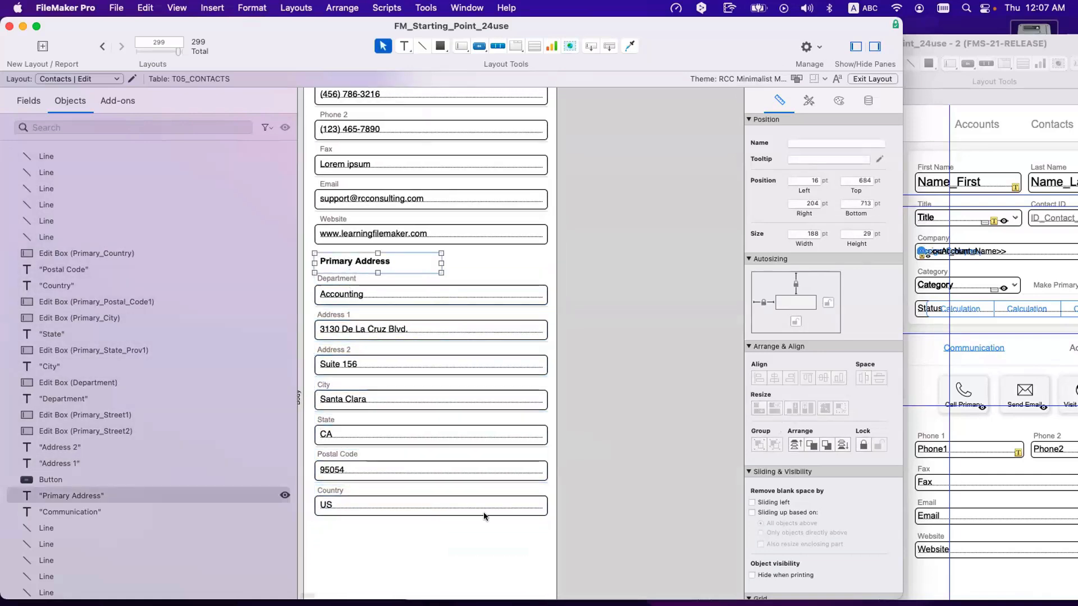
pyautogui.moveTo(539, 544); pyautogui.dragTo(338, 537)
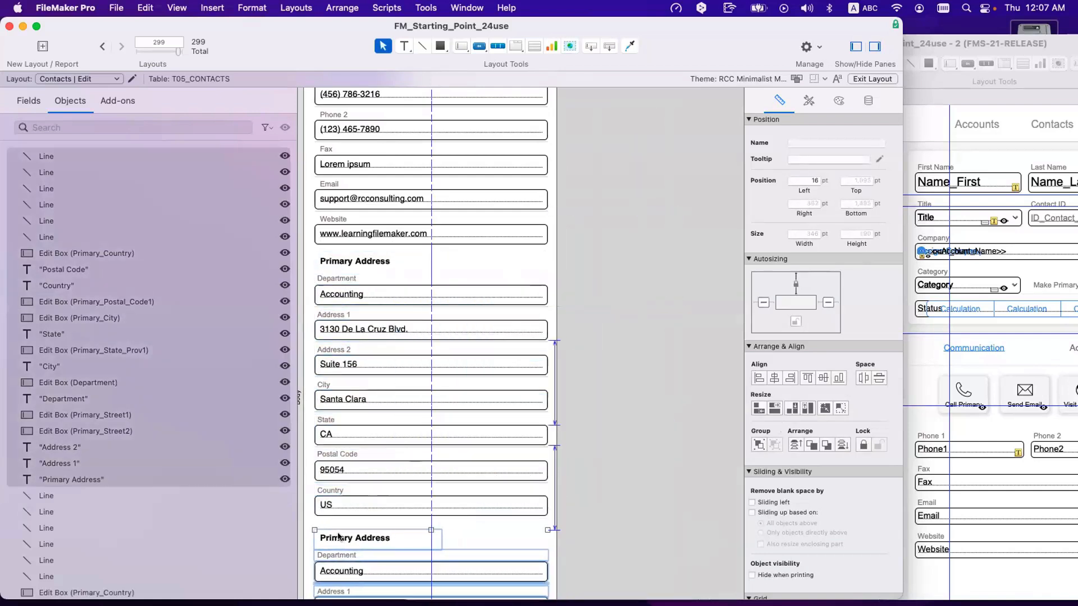
pyautogui.scroll(-5, 339, 533)
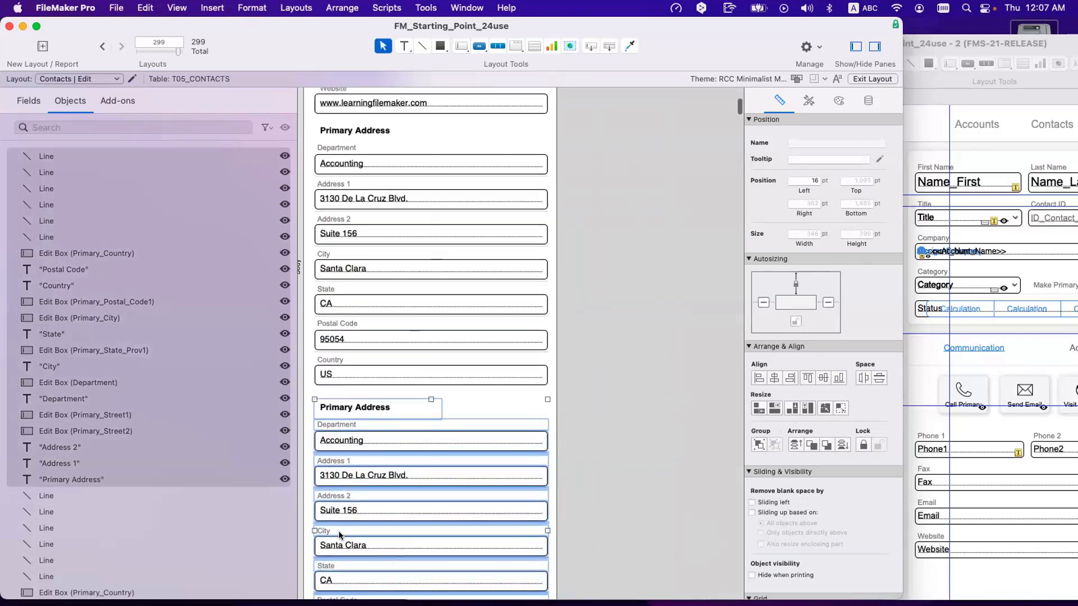
pyautogui.scroll(-4, 339, 531)
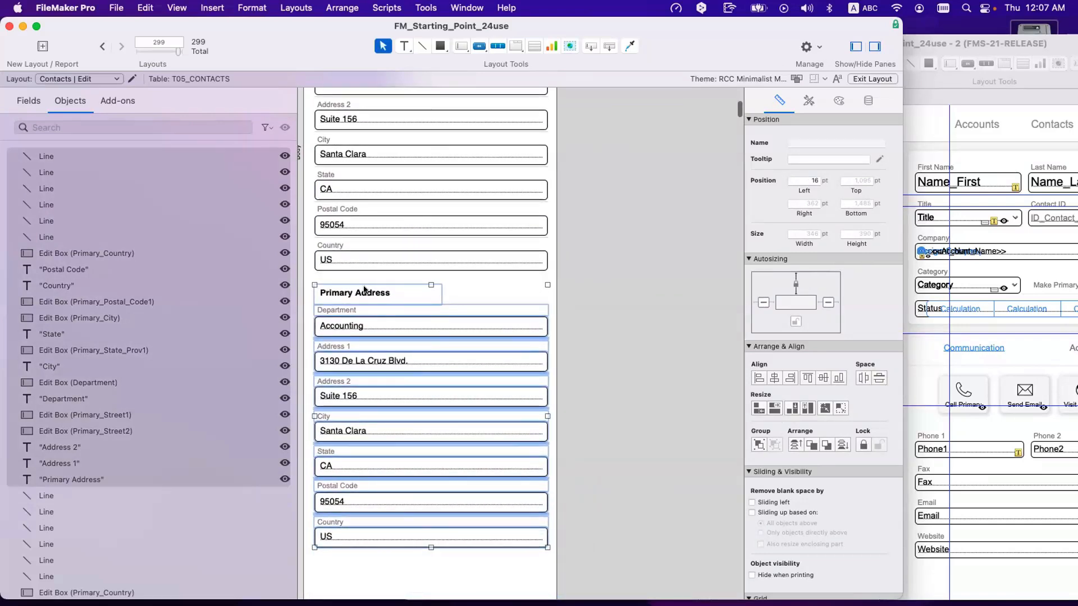
# - Change the duplicated section's heading text to Secondary Address
pyautogui.click(483, 290)
pyautogui.doubleClick(338, 291)
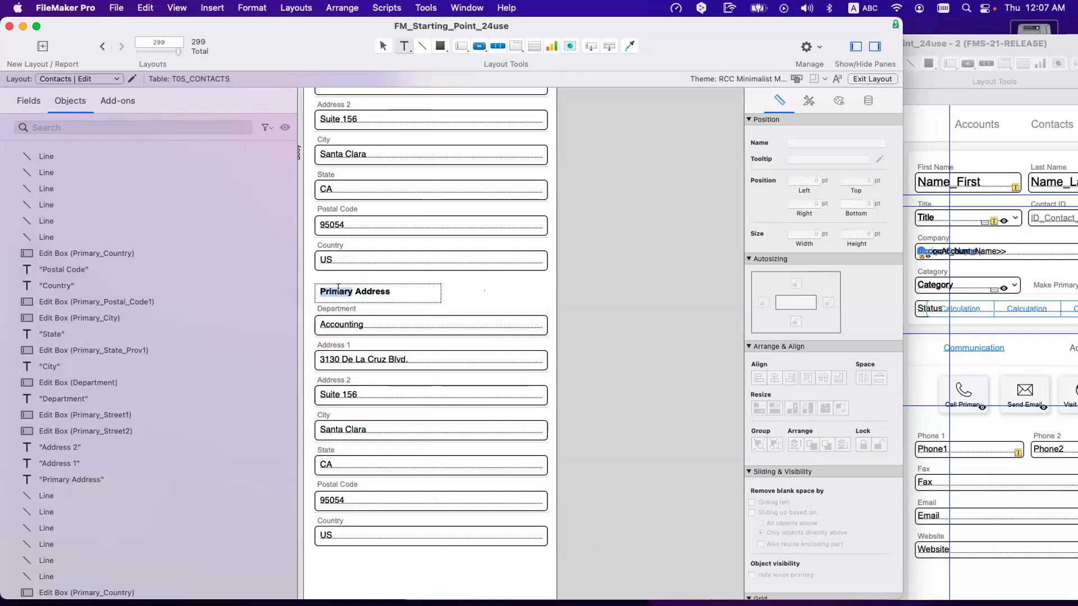
pyautogui.moveTo(339, 290); pyautogui.dragTo(355, 312)
pyautogui.click(341, 292)
pyautogui.doubleClick(341, 291)
pyautogui.write('Secondary')
pyautogui.press('Escape')
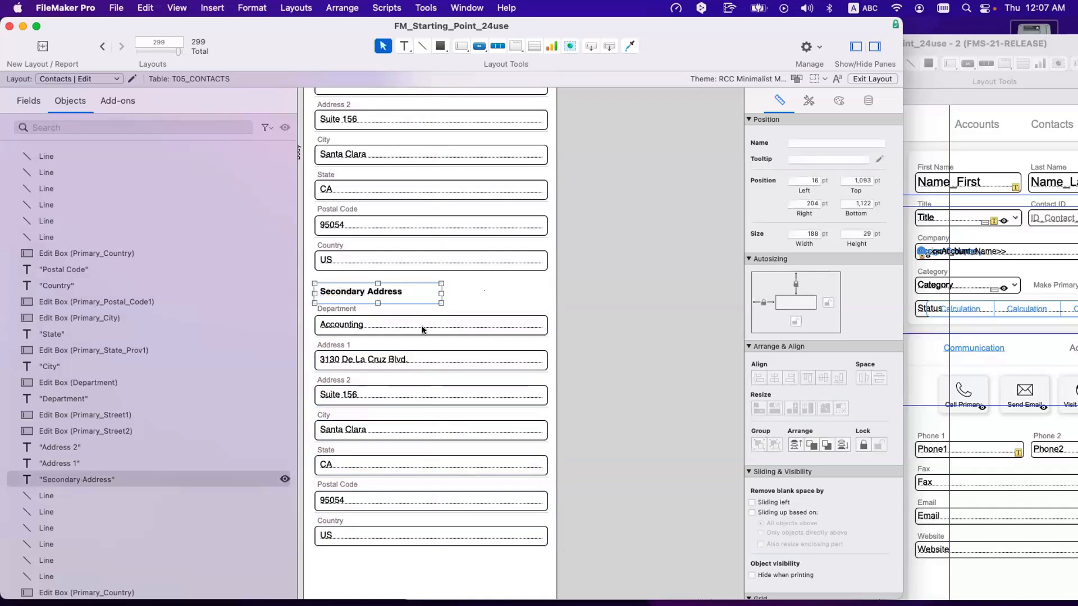
# - Check the field behind the duplicated Department box and examine the original Secondary address tab beside the layout
pyautogui.doubleClick(427, 328)
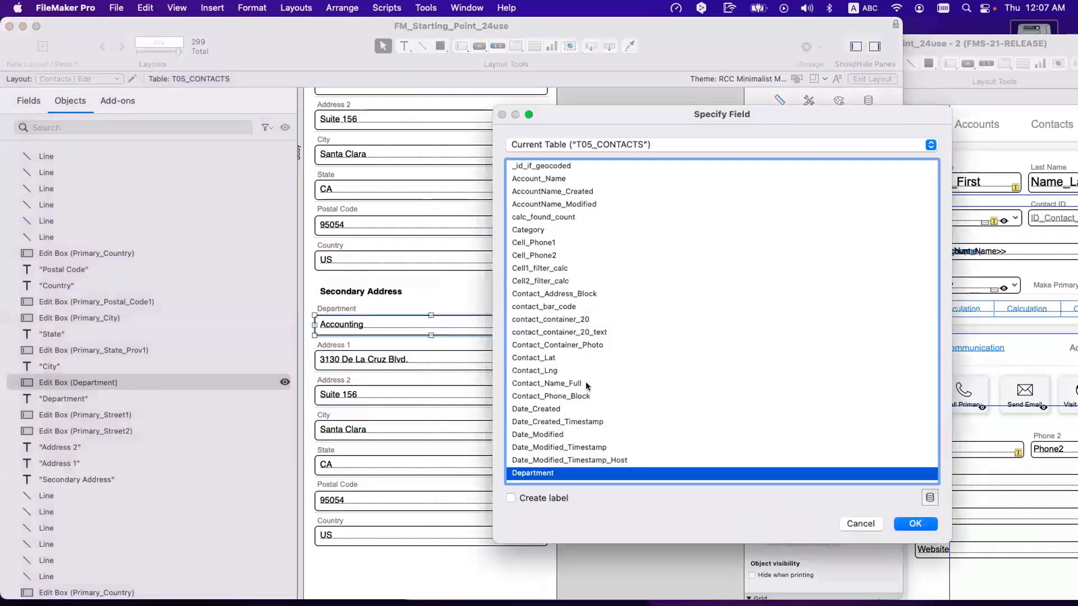
pyautogui.press('Escape')
pyautogui.hscroll(10, 616, 307)
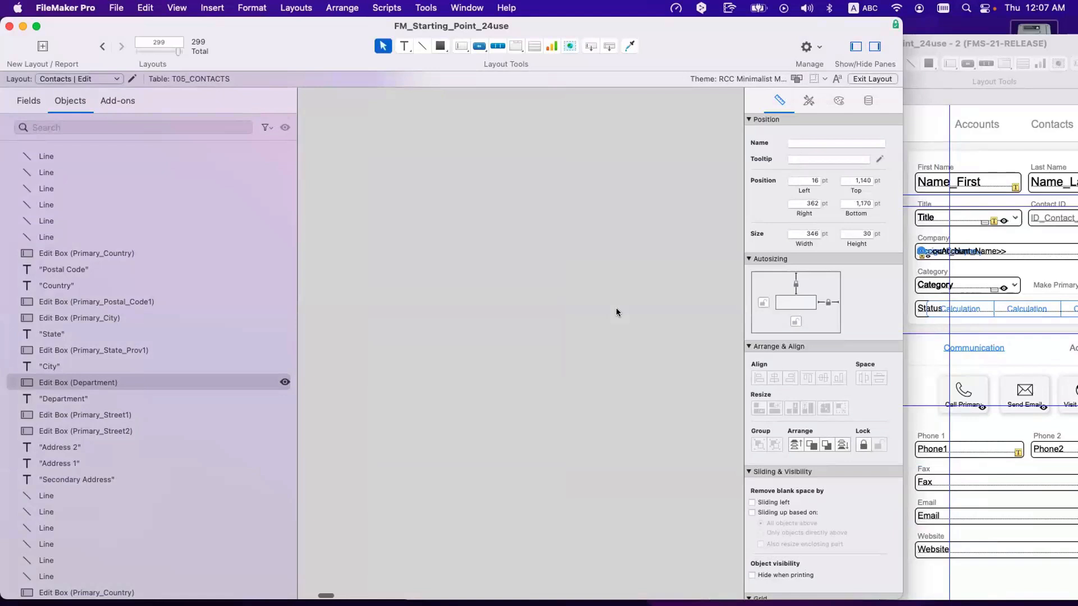
pyautogui.scroll(10, 615, 308)
pyautogui.hscroll(10, 618, 313)
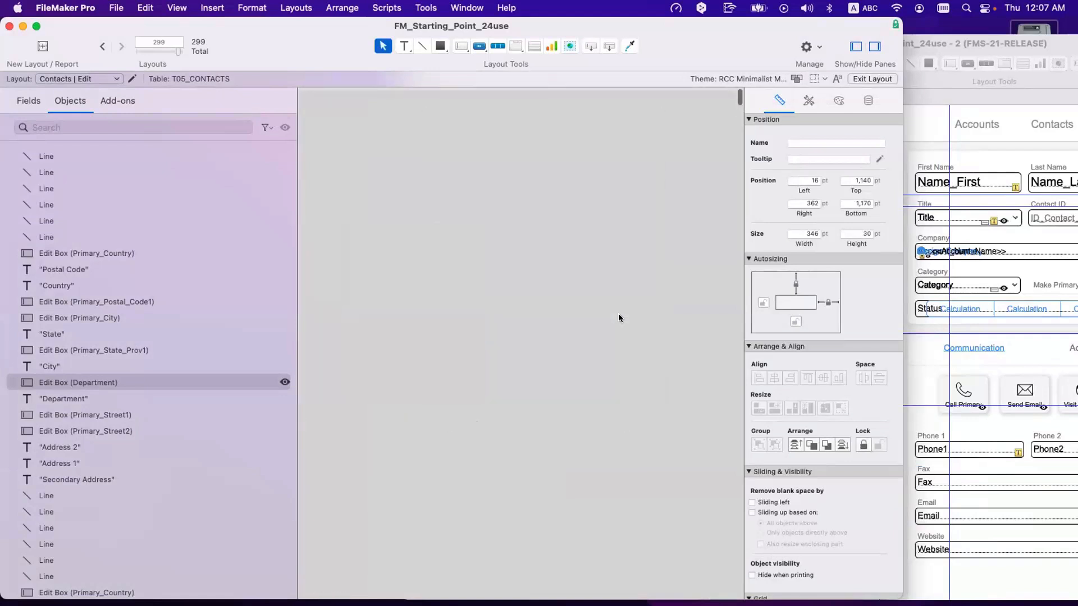
pyautogui.hscroll(-10, 619, 314)
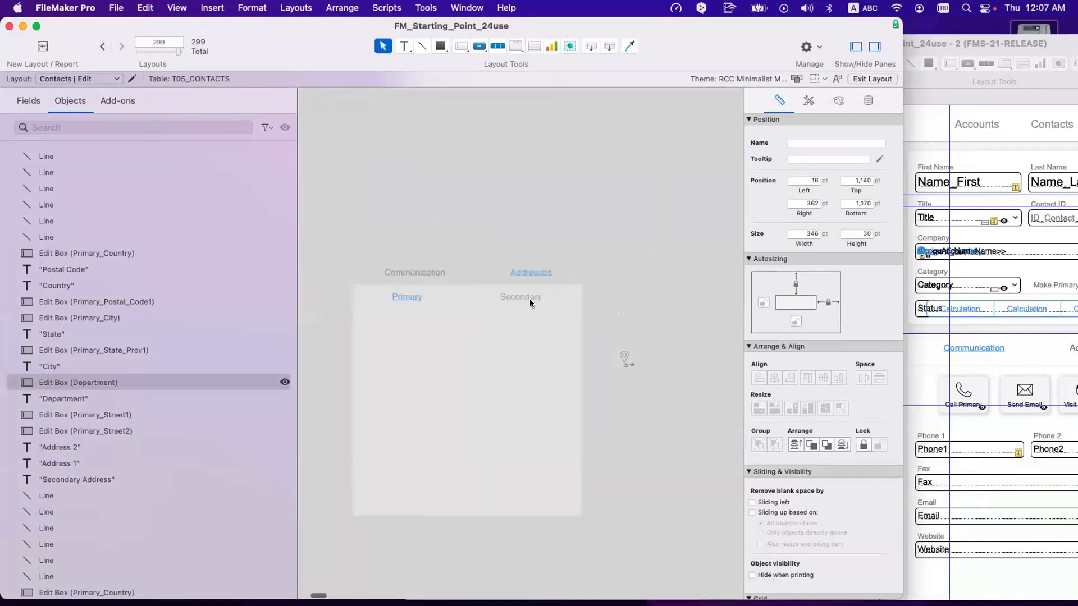
pyautogui.click(528, 298)
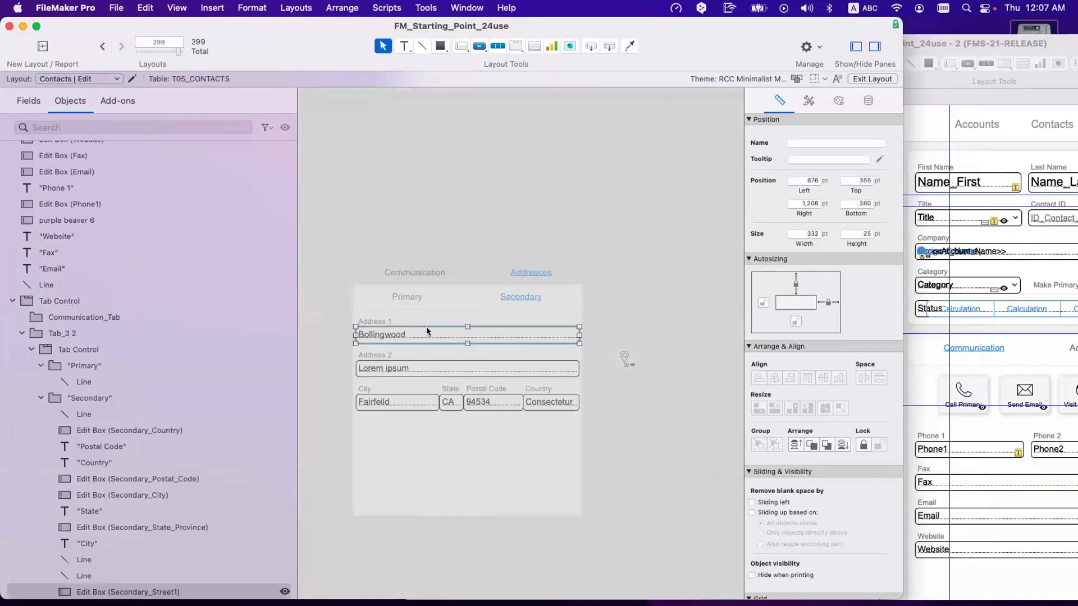
# - Turn off sample data display so the layout's fields show their field names
pyautogui.click(177, 7)
pyautogui.moveTo(328, 214)
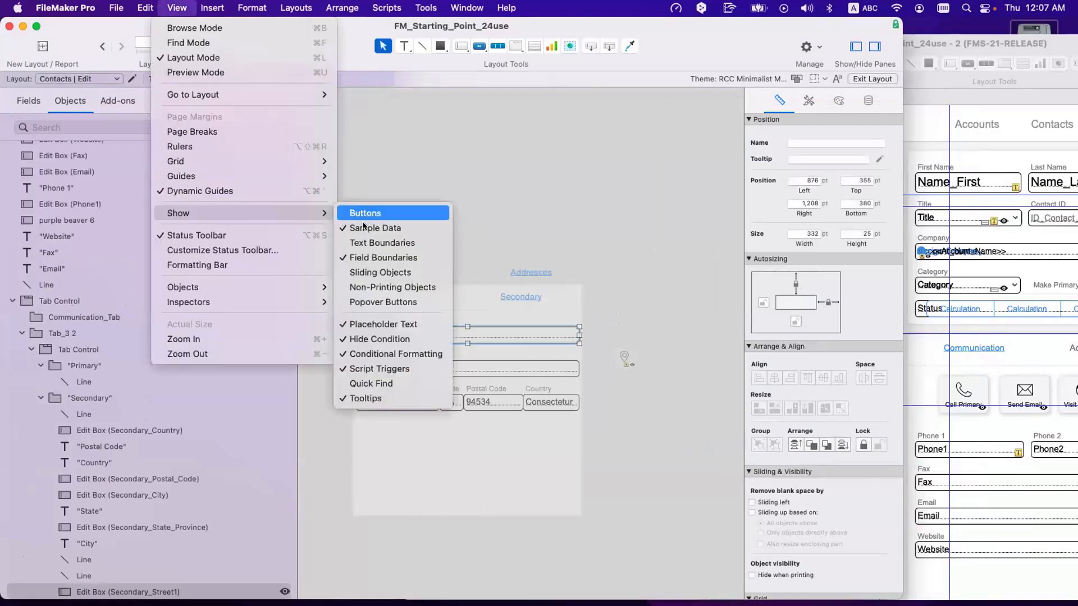
pyautogui.click(366, 228)
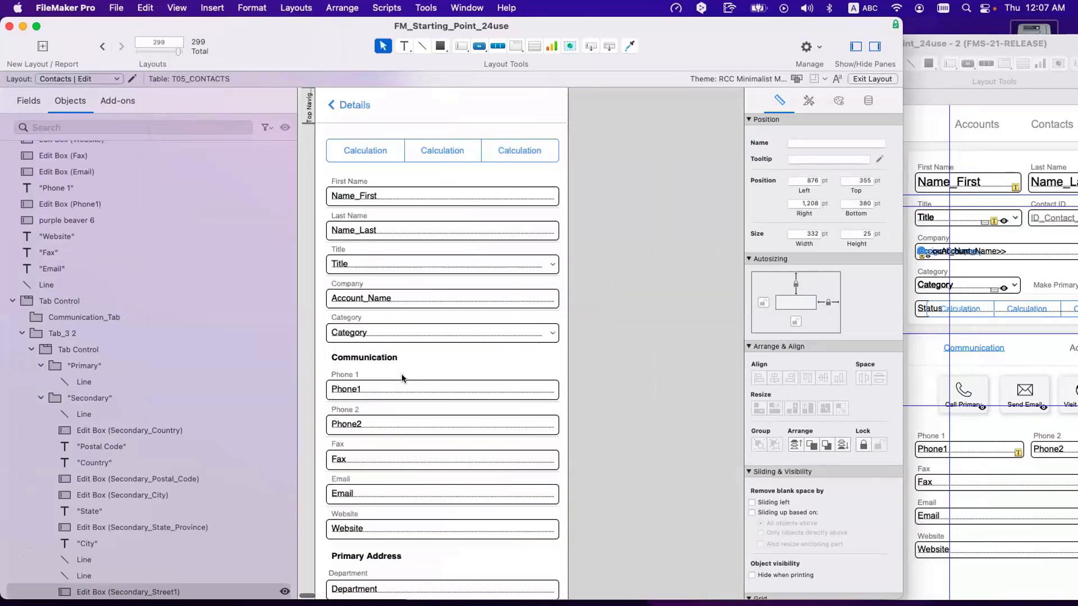
pyautogui.scroll(-10, 402, 396)
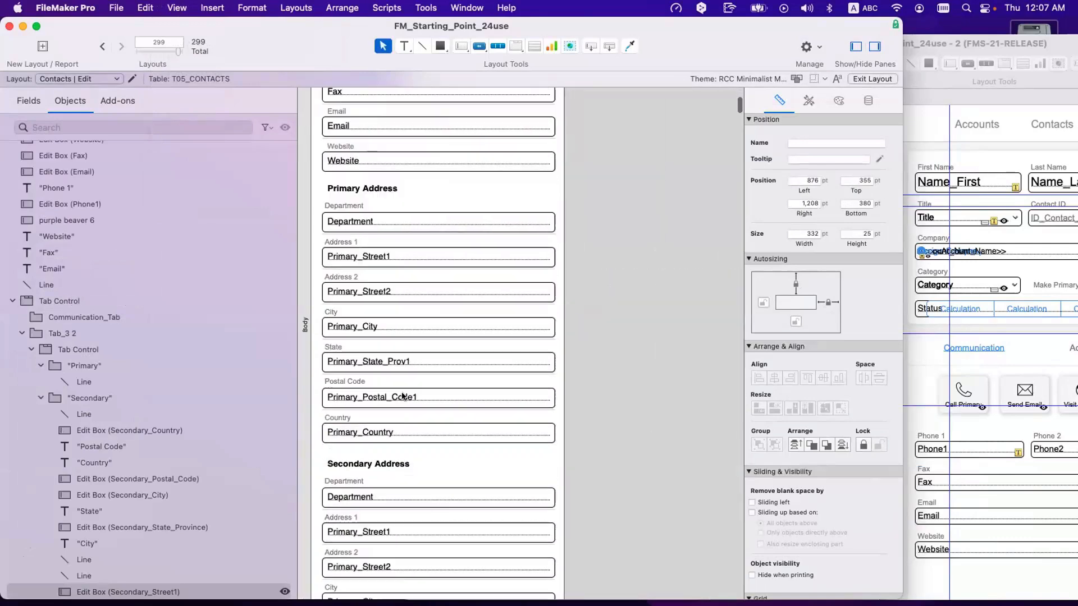
# - Check which field the Department box under Secondary Address is assigned to
pyautogui.doubleClick(391, 366)
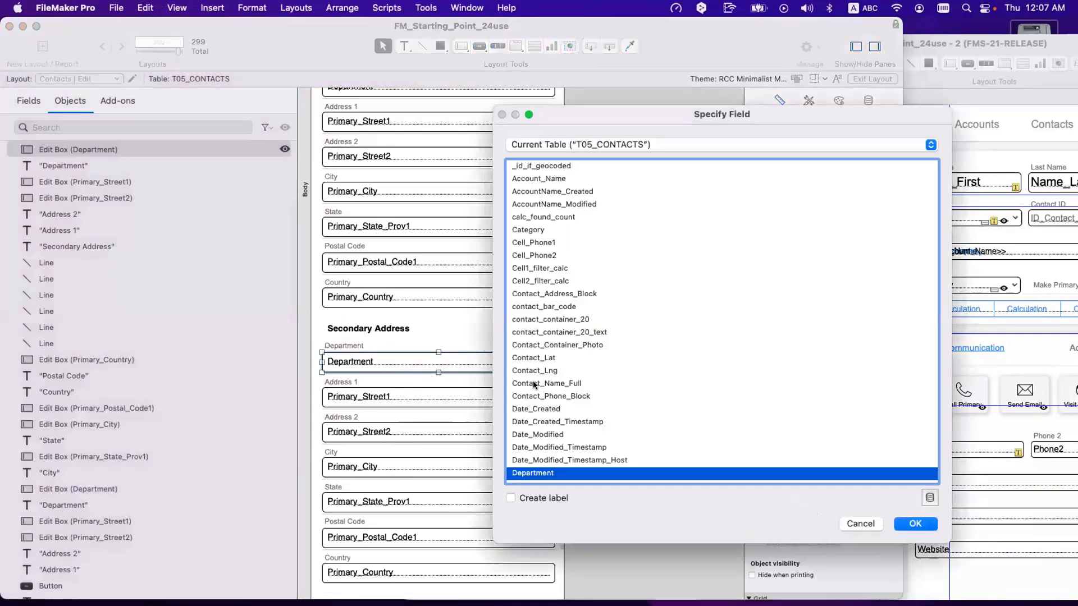
pyautogui.press('Escape')
pyautogui.scroll(5, 382, 325)
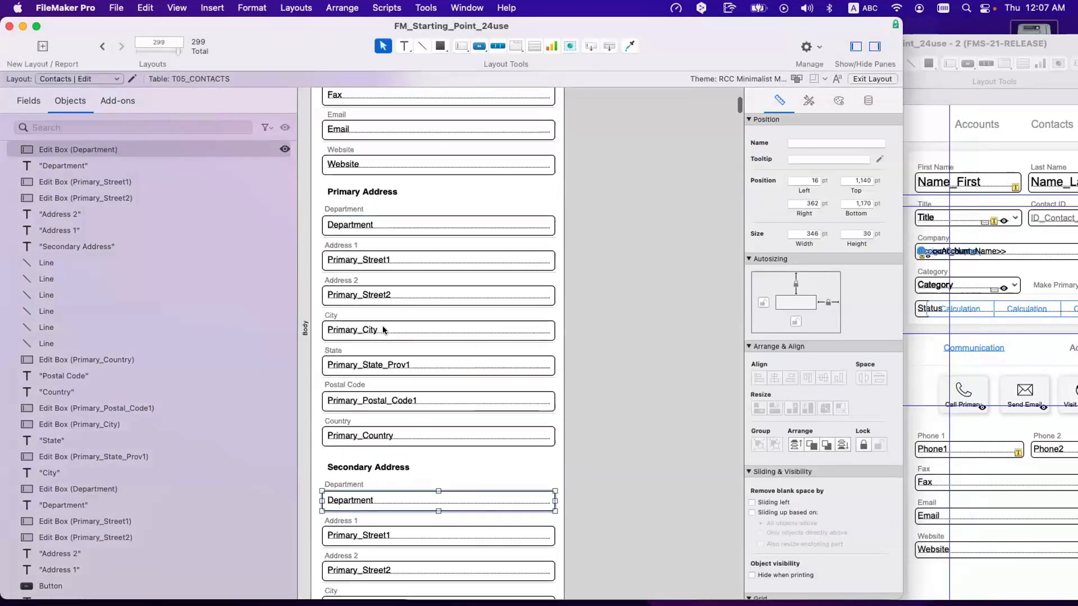
pyautogui.scroll(-1, 362, 299)
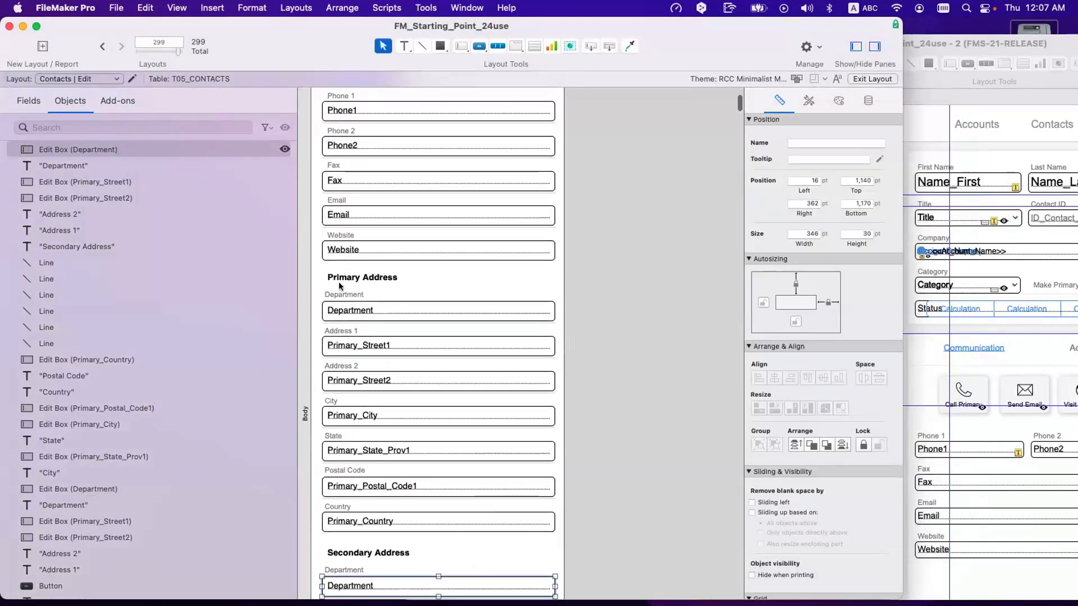
# - Set the Primary Address heading aside and move the Department label, field and line up directly below the Website field
pyautogui.moveTo(352, 281); pyautogui.dragTo(549, 316)
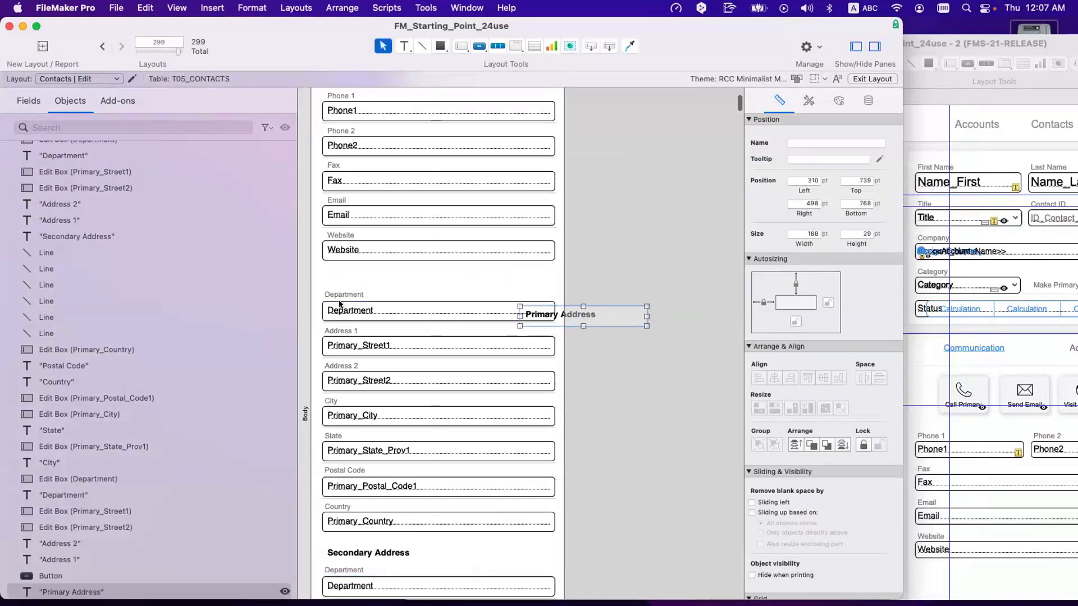
pyautogui.click(344, 298)
pyautogui.keyDown('shift'); pyautogui.click(344, 298); pyautogui.keyUp('shift')
pyautogui.keyDown('shift'); pyautogui.click(345, 322); pyautogui.keyUp('shift')
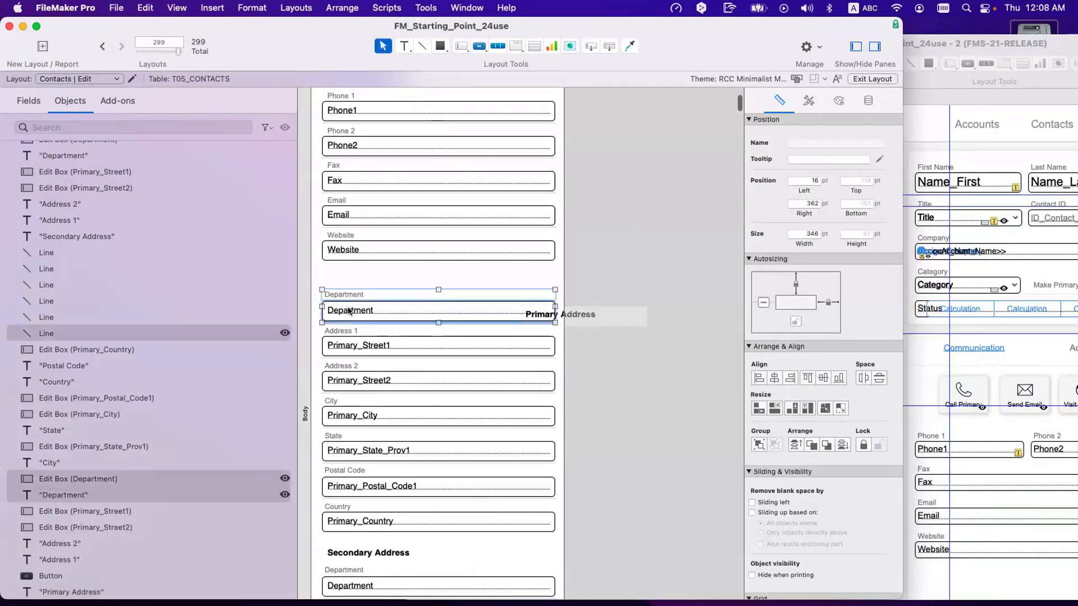
pyautogui.moveTo(350, 311); pyautogui.dragTo(359, 255)
pyautogui.click(359, 295)
pyautogui.click(383, 319)
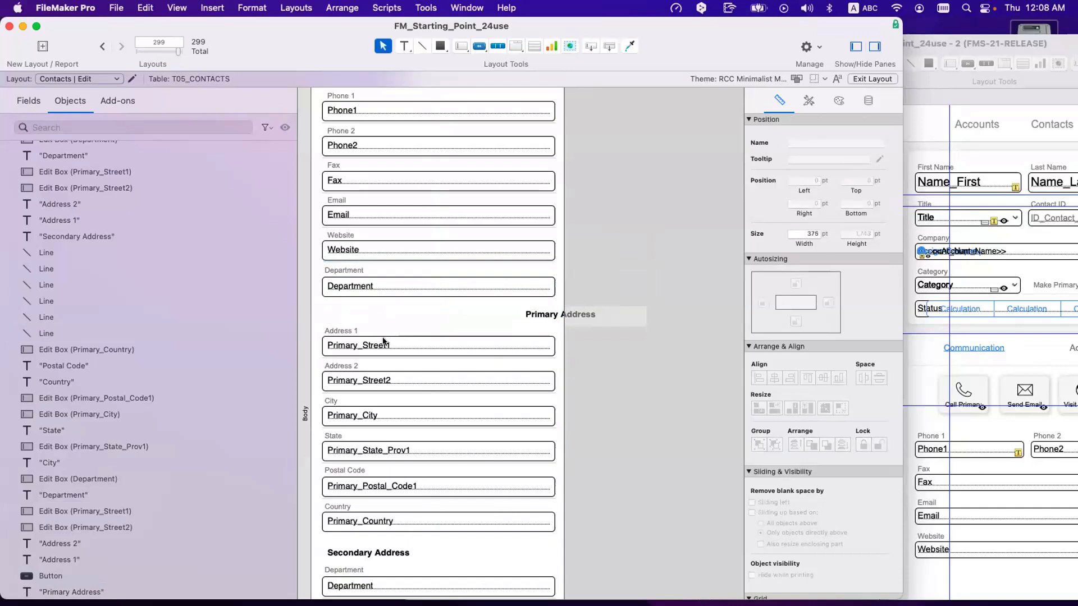
# - Place the Primary Address heading between the Department and Address 1 fields, at x 16 pt and y 738 pt
pyautogui.click(358, 288)
pyautogui.keyDown('shift'); pyautogui.click(351, 273); pyautogui.keyUp('shift')
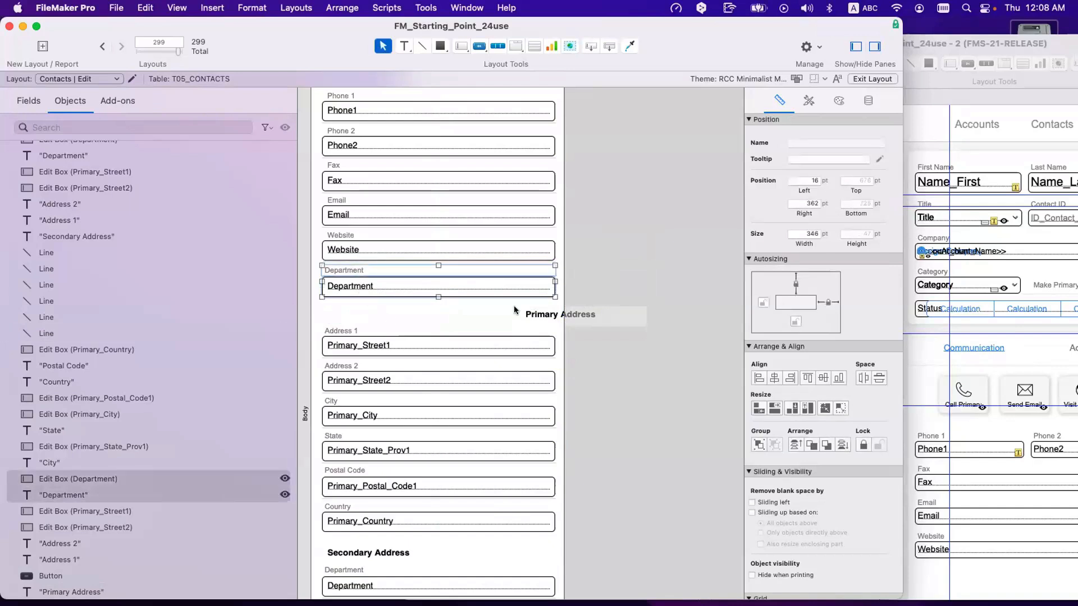
pyautogui.moveTo(534, 313); pyautogui.dragTo(337, 313)
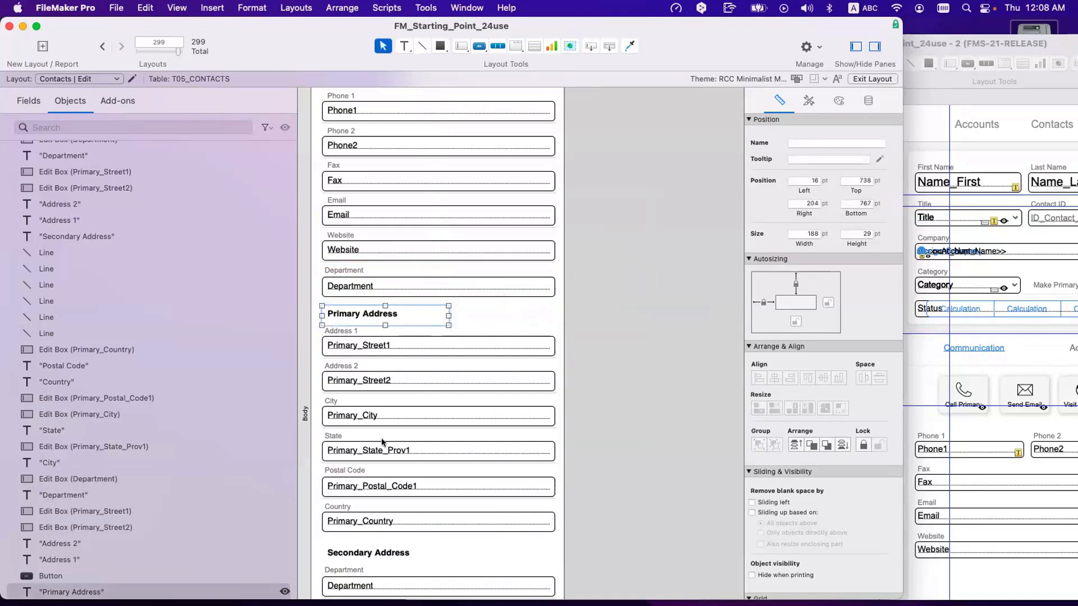
# - Shift the Primary Address heading and its Address 1 through Country fields down slightly, and fine-tune the heading to y 741 pt
pyautogui.scroll(-3, 356, 447)
pyautogui.moveTo(597, 444); pyautogui.dragTo(312, 222)
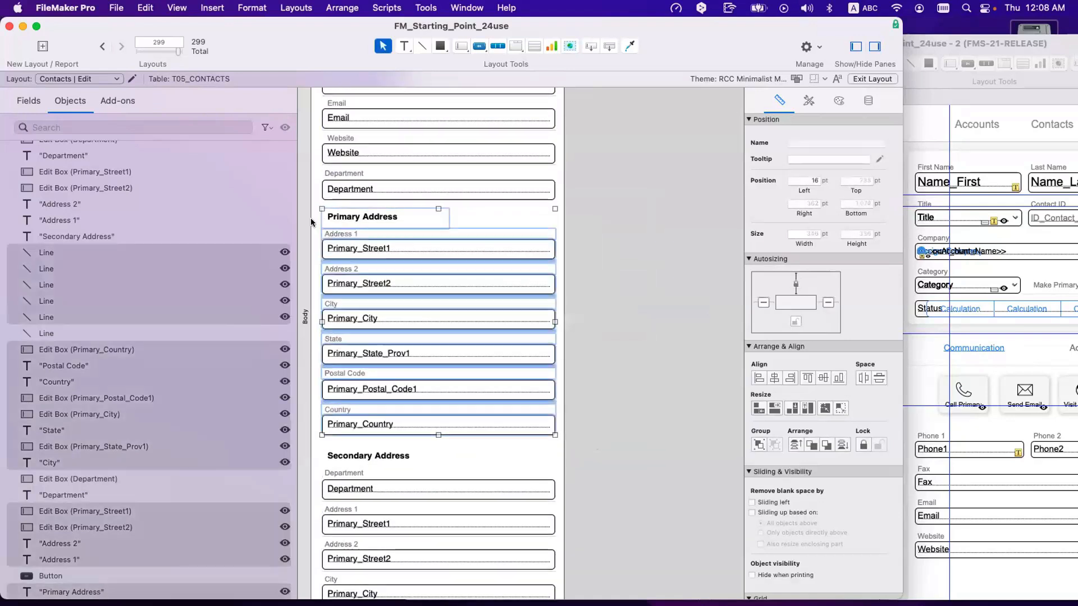
pyautogui.click(676, 212)
pyautogui.click(374, 217)
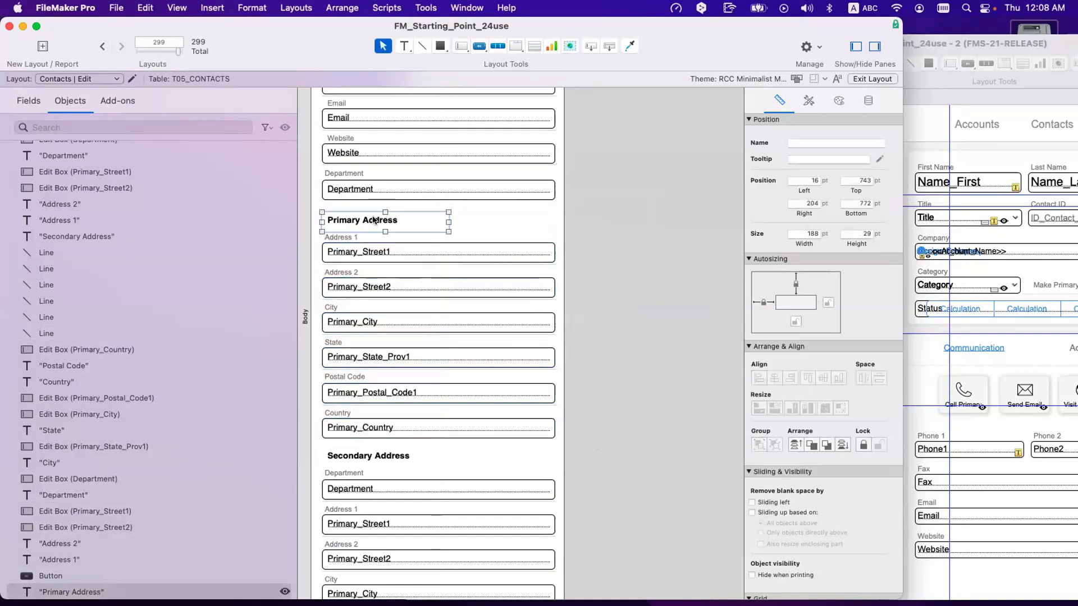
pyautogui.press('Down')
pyautogui.press('Down')
pyautogui.press('Up')
pyautogui.press('Up')
pyautogui.press('Up')
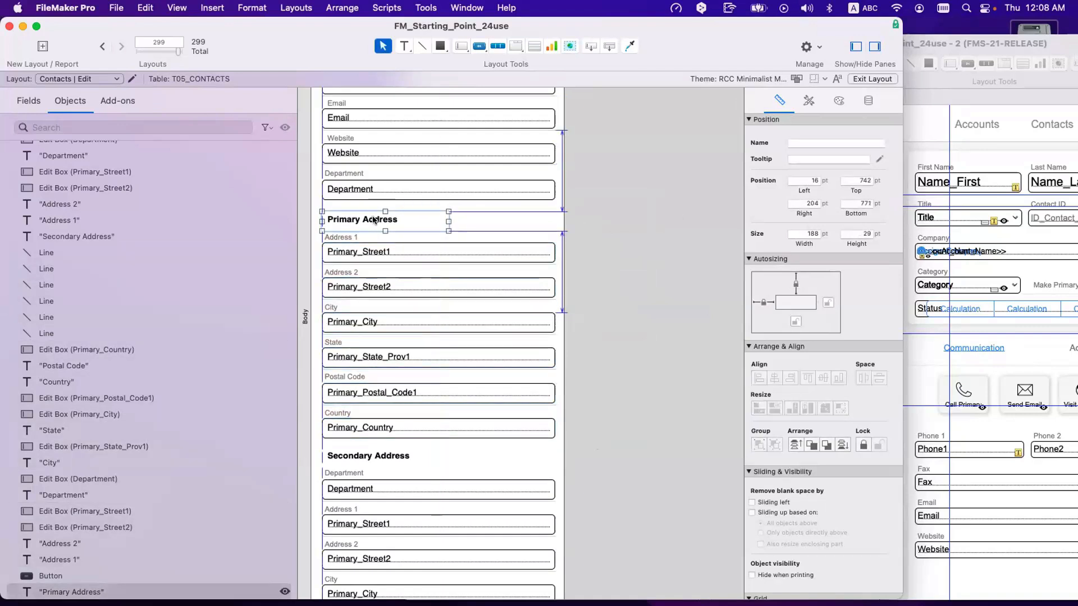
pyautogui.press('Up')
pyautogui.scroll(1, 705, 320)
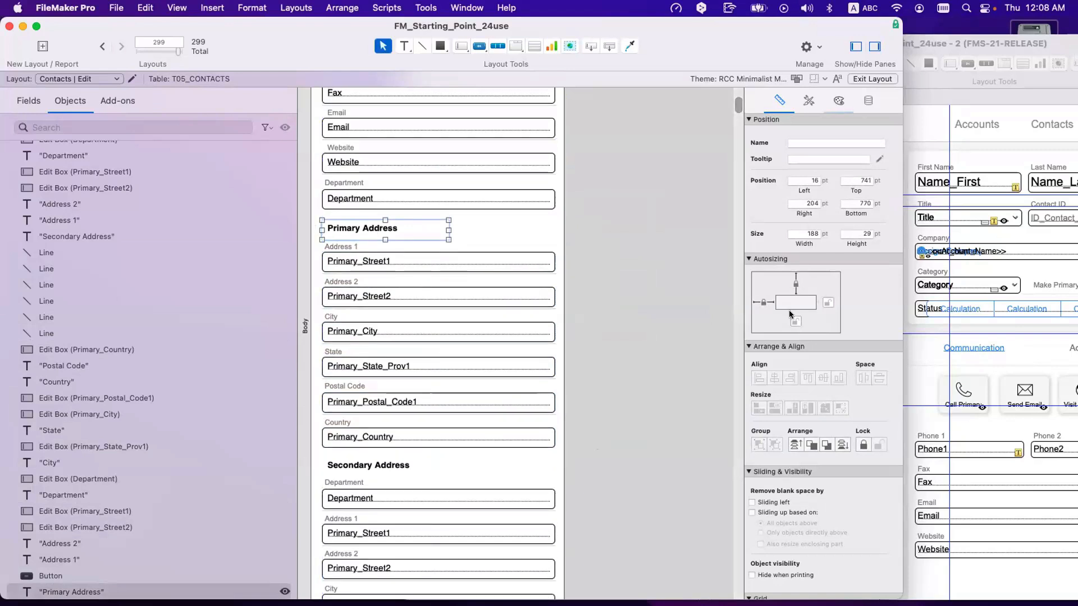
pyautogui.click(839, 100)
pyautogui.click(370, 245)
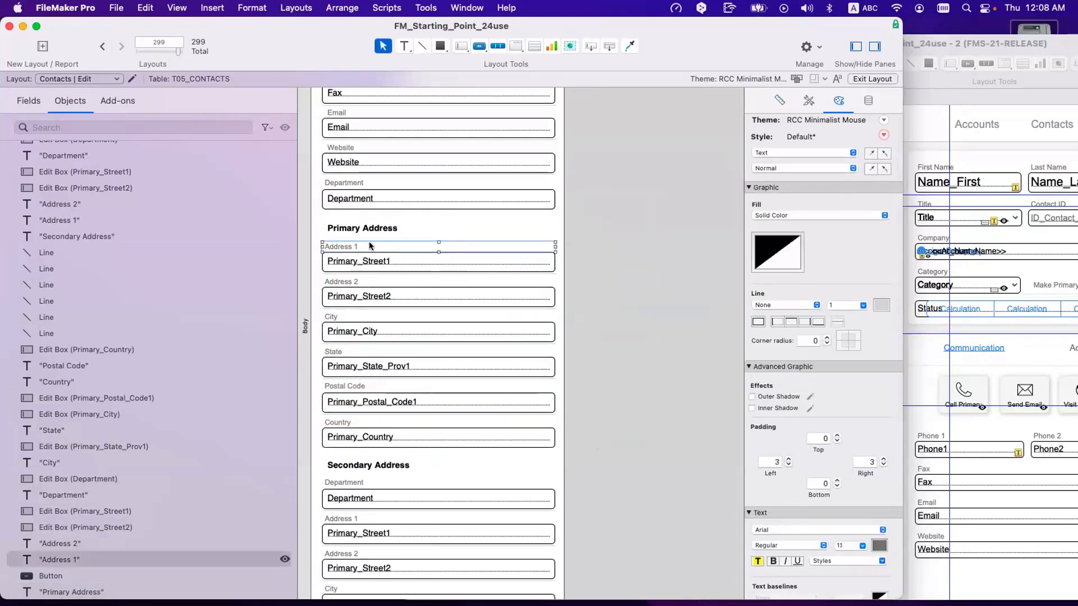
pyautogui.keyDown('shift'); pyautogui.click(355, 282); pyautogui.keyUp('shift')
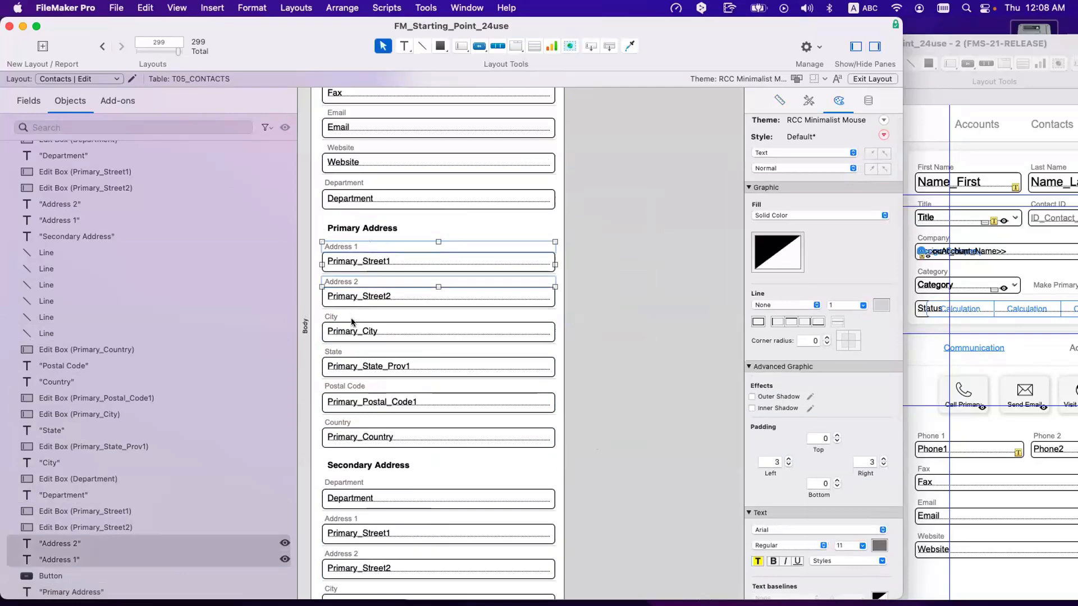
pyautogui.keyDown('shift'); pyautogui.click(354, 318); pyautogui.keyUp('shift')
pyautogui.keyDown('shift'); pyautogui.click(353, 352); pyautogui.keyUp('shift')
pyautogui.keyDown('shift'); pyautogui.click(354, 386); pyautogui.keyUp('shift')
pyautogui.keyDown('shift'); pyautogui.click(354, 425); pyautogui.keyUp('shift')
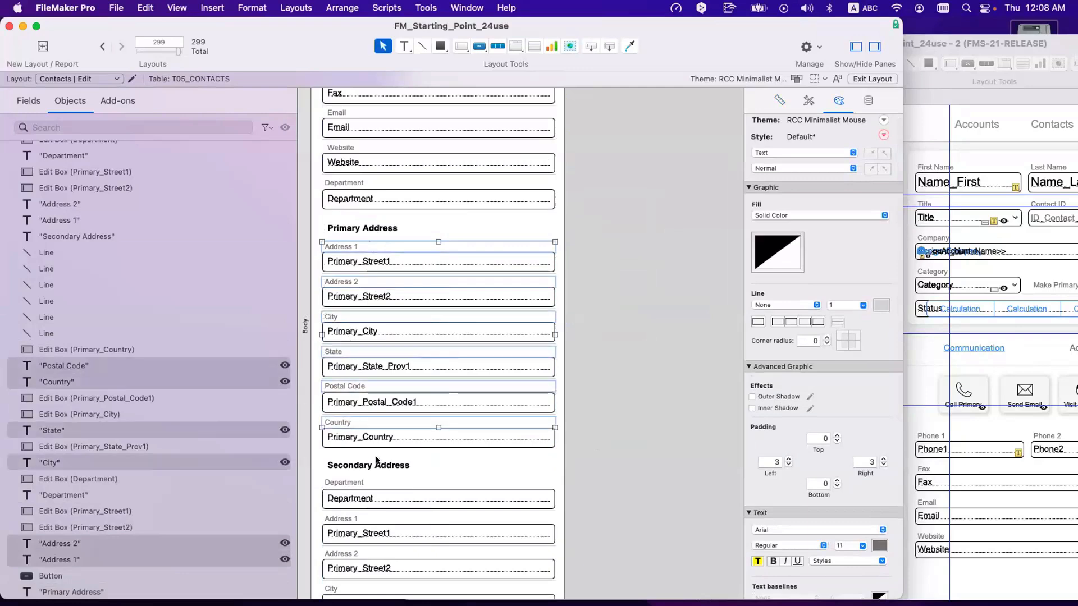
# - Delete the Department label, field and line from the Secondary Address section
pyautogui.scroll(-5, 355, 393)
pyautogui.click(354, 310)
pyautogui.keyDown('shift'); pyautogui.click(351, 327); pyautogui.keyUp('shift')
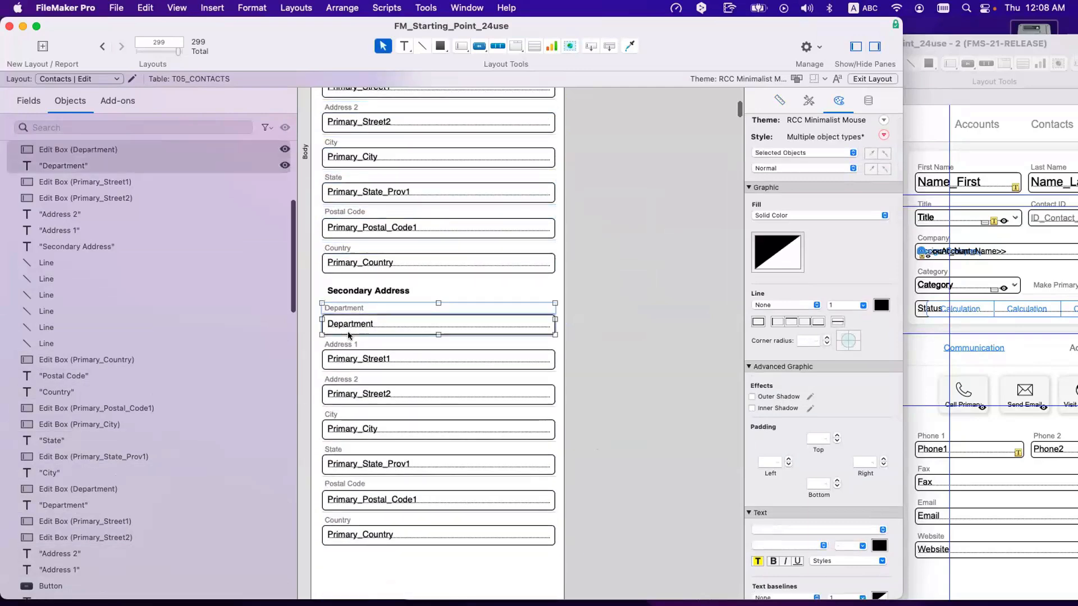
pyautogui.keyDown('shift'); pyautogui.click(351, 337); pyautogui.keyUp('shift')
pyautogui.press('Delete')
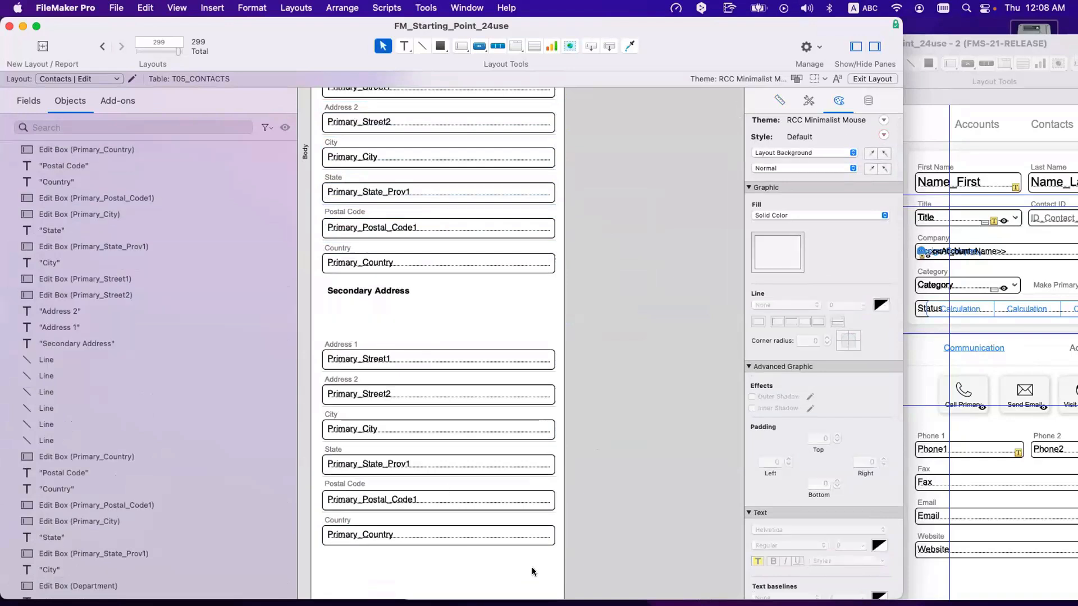
# - Move the Address 1 through Country block up directly beneath the Secondary Address heading
pyautogui.moveTo(533, 572); pyautogui.dragTo(353, 324)
pyautogui.scroll(1, 375, 271)
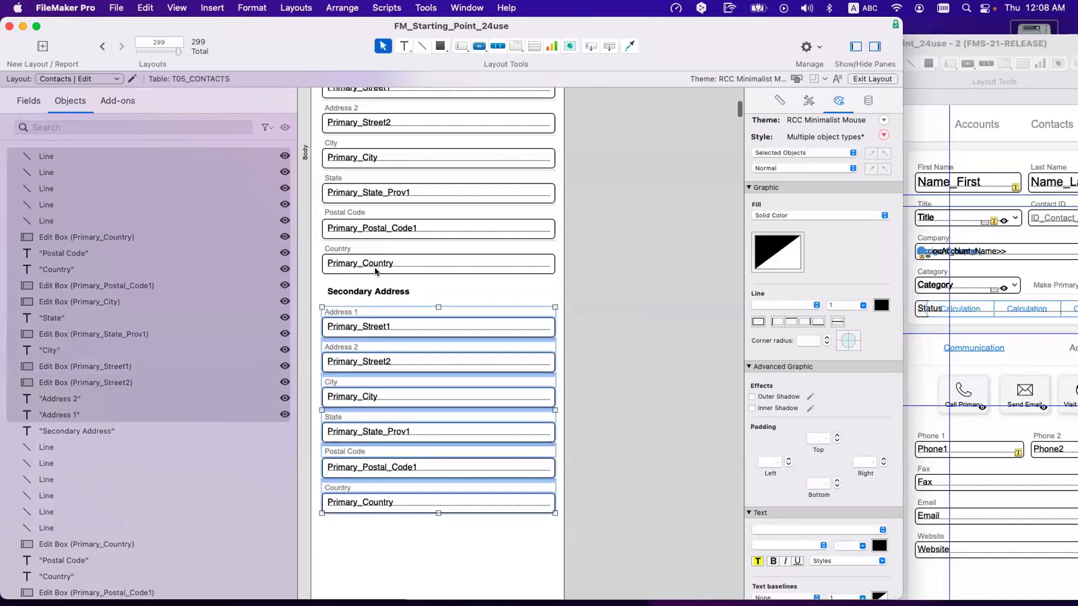
pyautogui.click(375, 272)
pyautogui.click(376, 271)
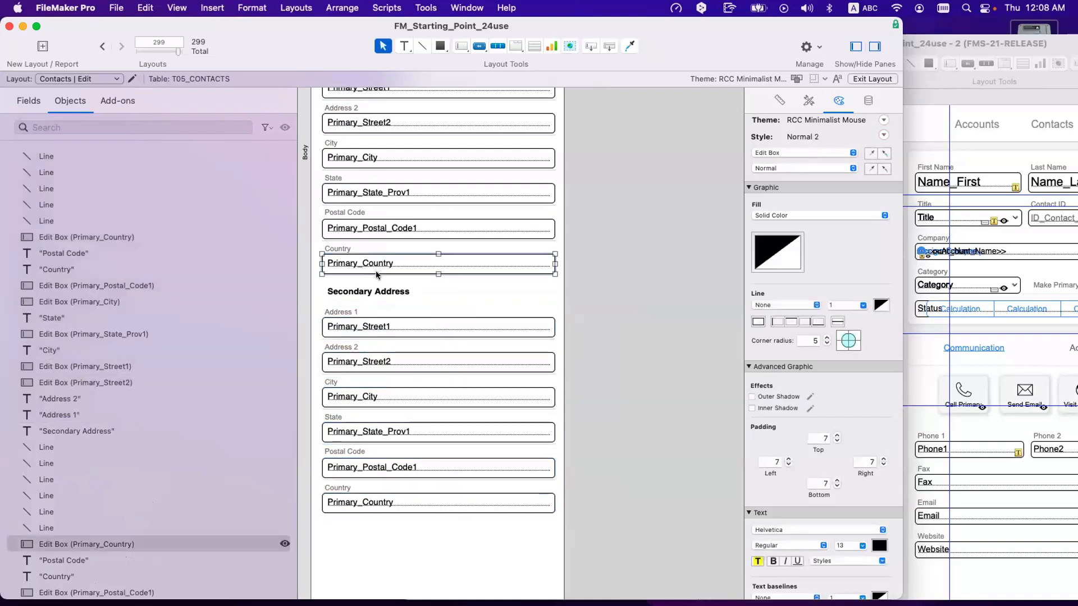
pyautogui.click(376, 272)
# - Adjust the left padding of the Address 1 through Country labels in both address sections so they line up with the field text
pyautogui.scroll(5, 376, 271)
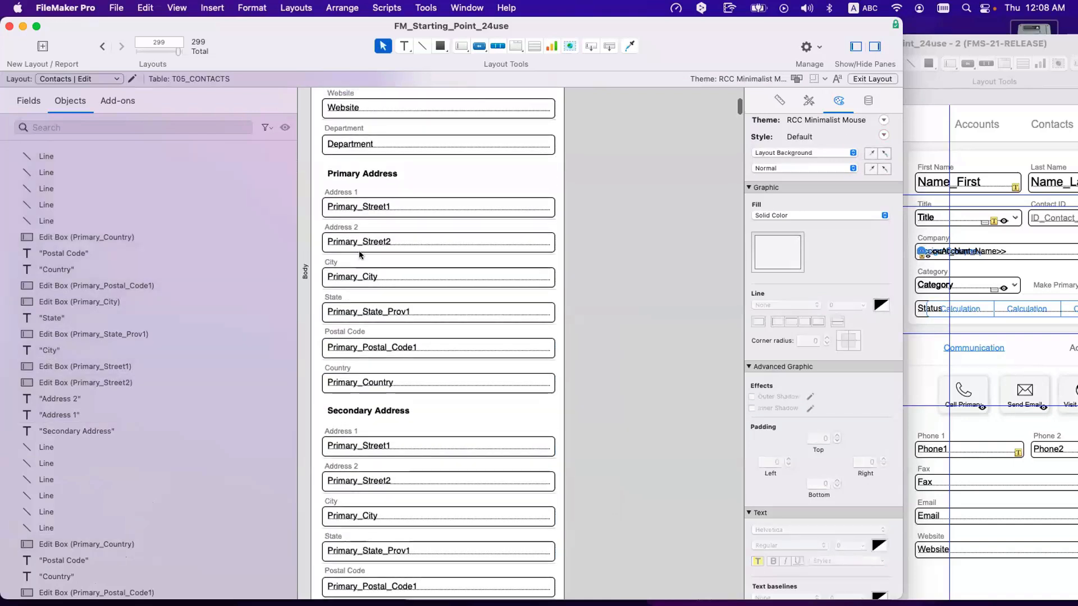
pyautogui.click(343, 195)
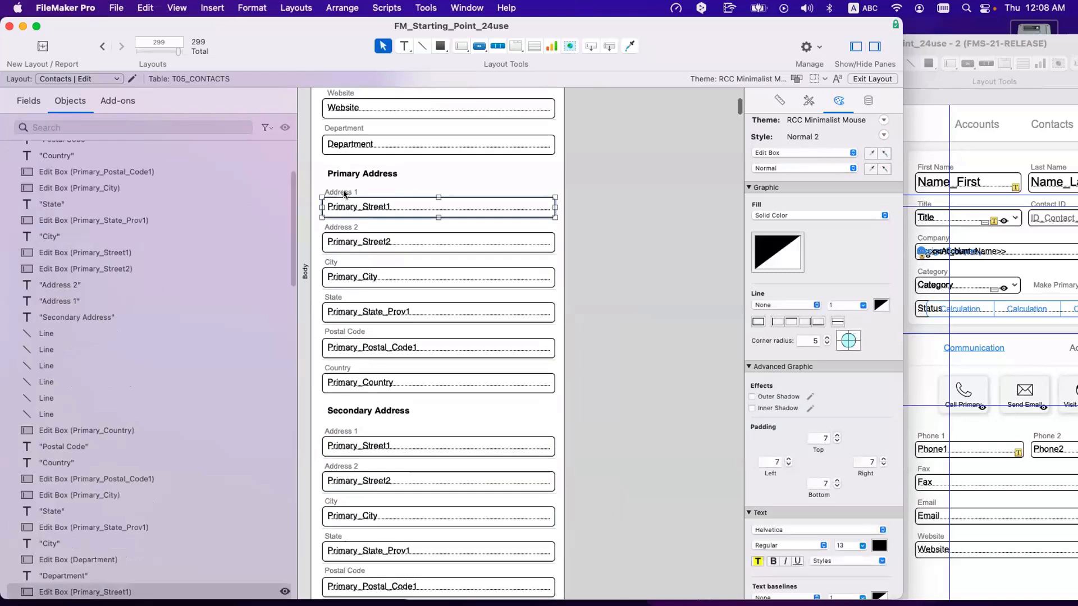
pyautogui.keyDown('shift'); pyautogui.click(342, 224); pyautogui.keyUp('shift')
pyautogui.keyDown('shift'); pyautogui.click(342, 263); pyautogui.keyUp('shift')
pyautogui.keyDown('shift'); pyautogui.click(340, 297); pyautogui.keyUp('shift')
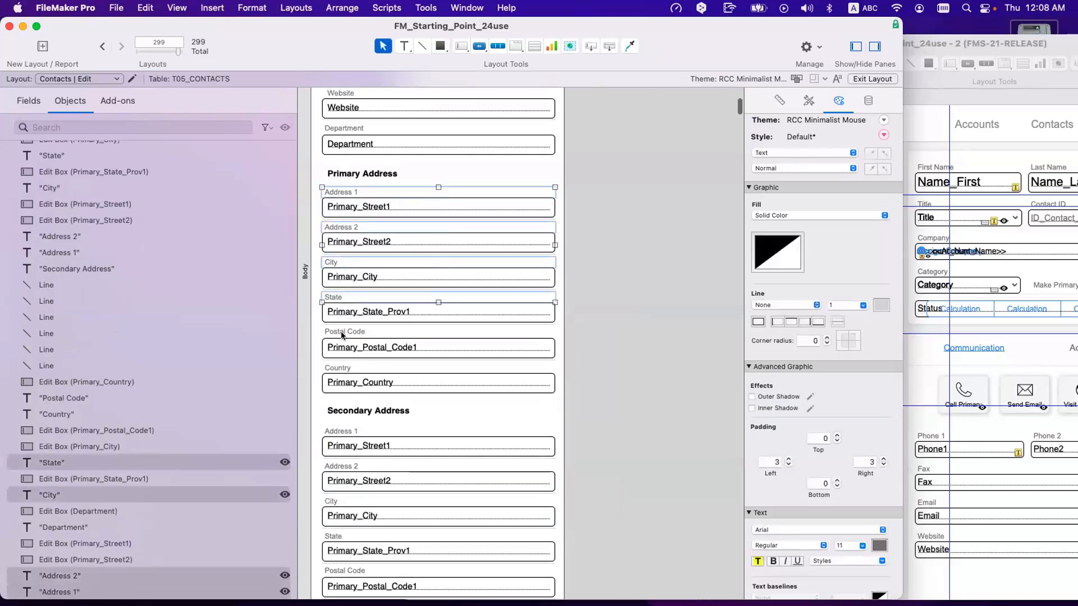
pyautogui.keyDown('shift'); pyautogui.click(341, 332); pyautogui.keyUp('shift')
pyautogui.keyDown('shift'); pyautogui.click(341, 368); pyautogui.keyUp('shift')
pyautogui.scroll(-5, 348, 314)
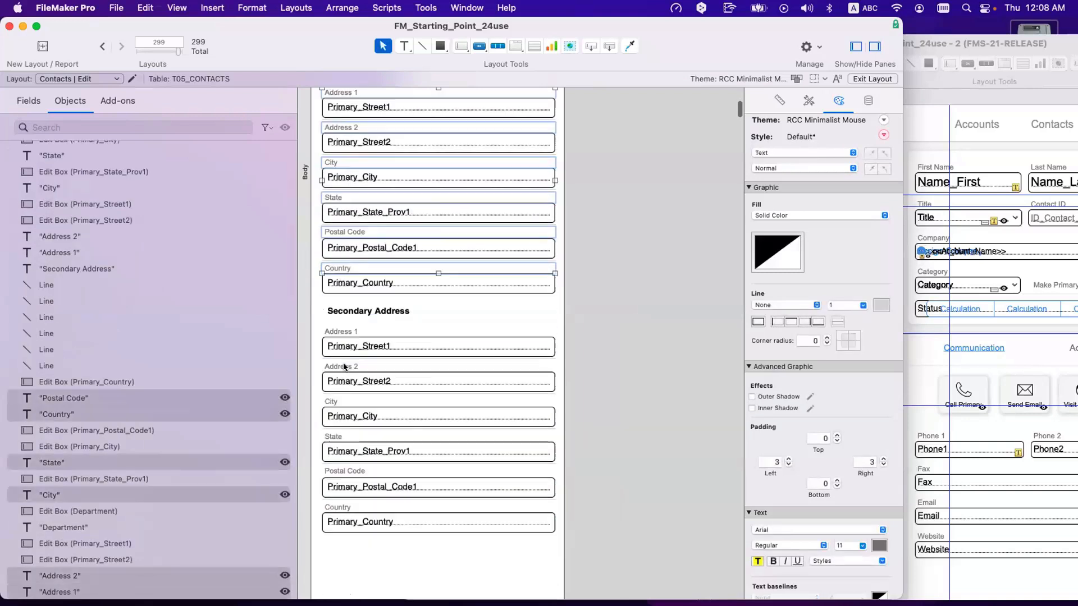
pyautogui.keyDown('shift'); pyautogui.click(347, 299); pyautogui.keyUp('shift')
pyautogui.keyDown('shift'); pyautogui.click(342, 334); pyautogui.keyUp('shift')
pyautogui.keyDown('shift'); pyautogui.click(341, 370); pyautogui.keyUp('shift')
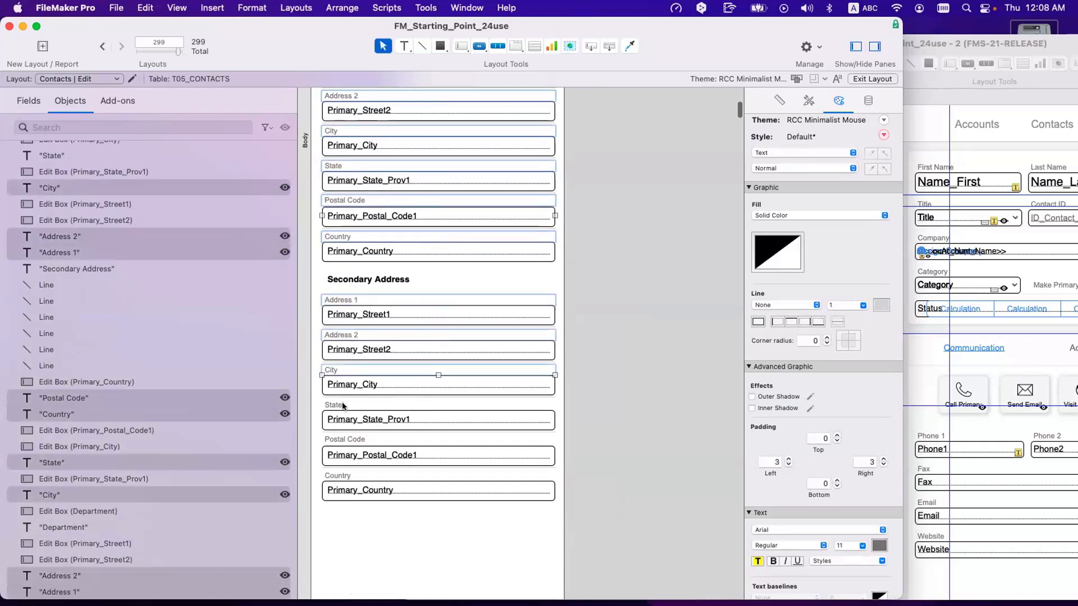
pyautogui.keyDown('shift'); pyautogui.click(342, 405); pyautogui.keyUp('shift')
pyautogui.keyDown('shift'); pyautogui.click(344, 439); pyautogui.keyUp('shift')
pyautogui.keyDown('shift'); pyautogui.click(346, 474); pyautogui.keyUp('shift')
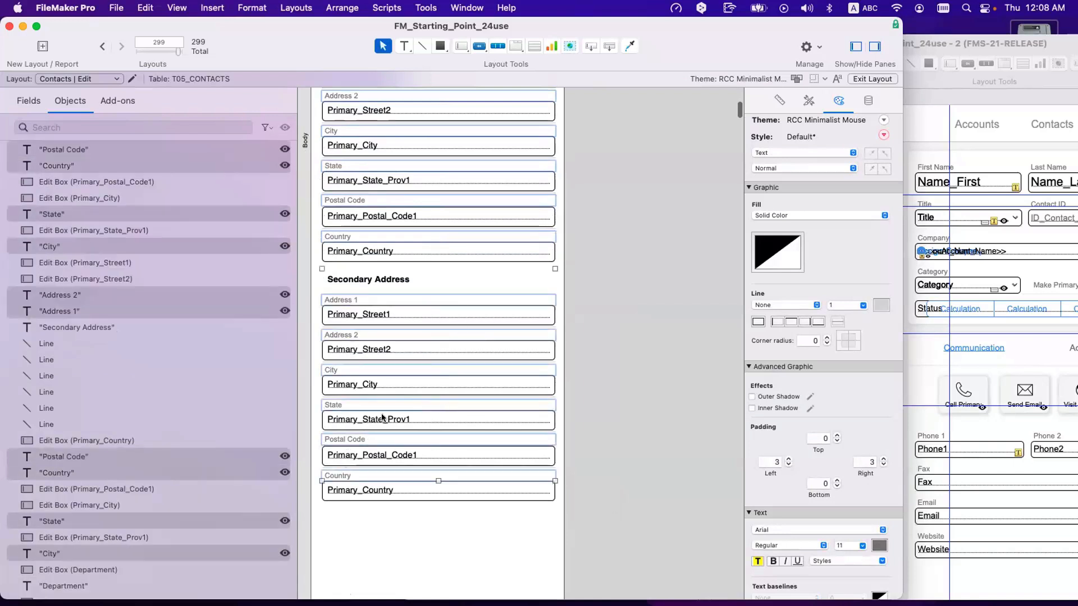
pyautogui.click(789, 464)
pyautogui.click(789, 463)
pyautogui.click(789, 464)
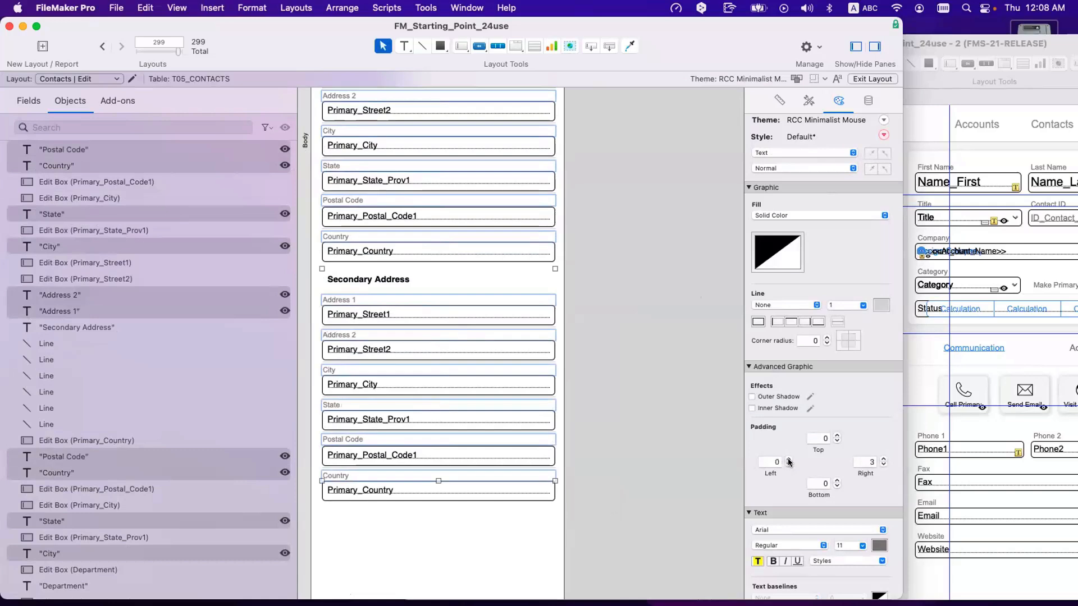
pyautogui.click(655, 402)
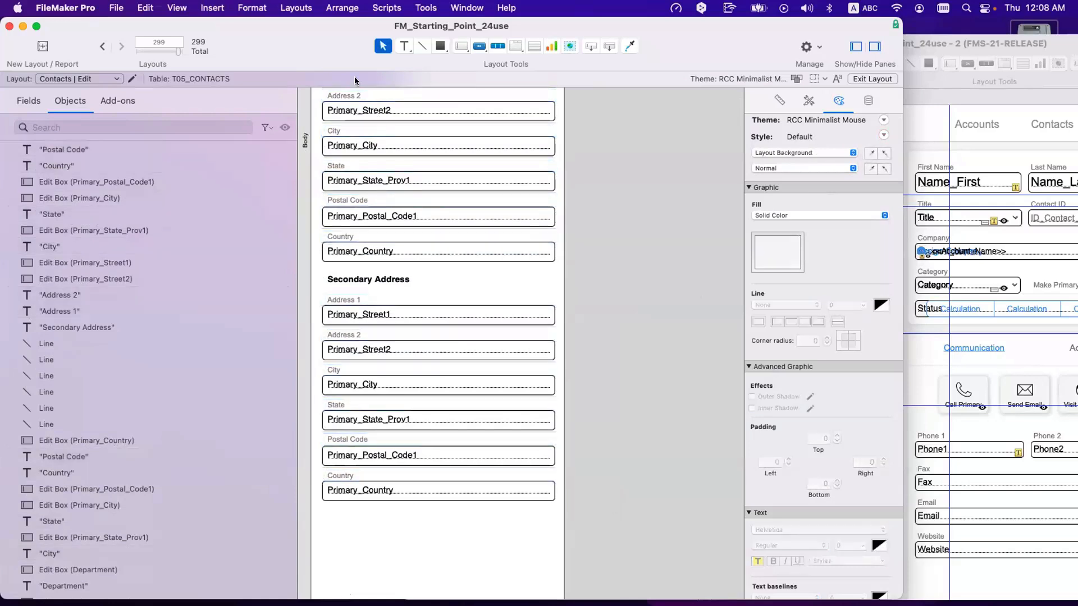
# - Rebind the Address 1 edit box under the Secondary Address heading to the Secondary_Street1 field
pyautogui.doubleClick(353, 318)
pyautogui.click(634, 377)
pyautogui.press('s')
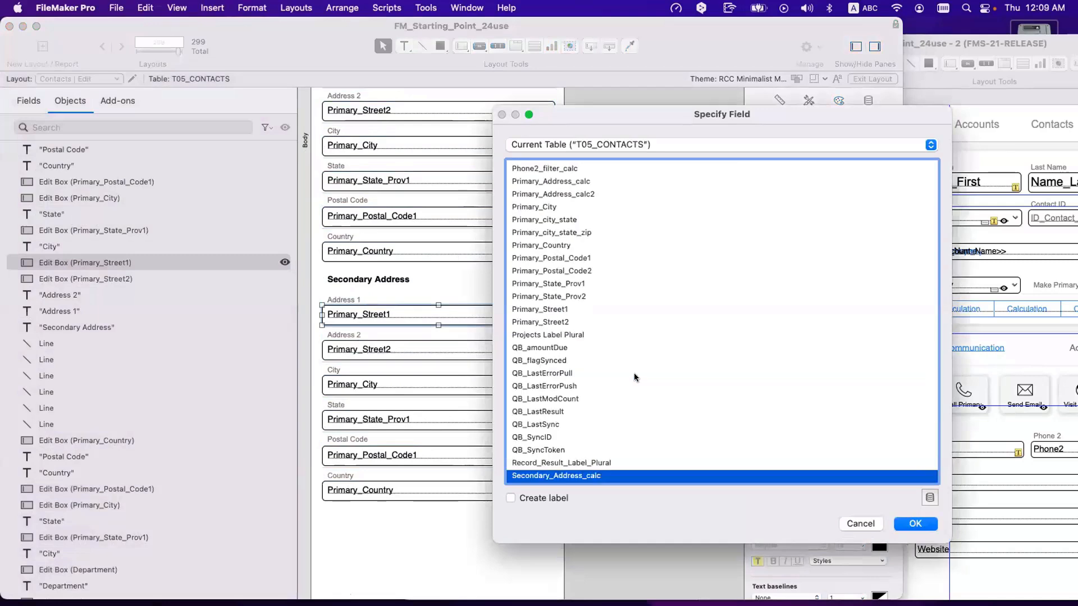
pyautogui.scroll(-3, 575, 434)
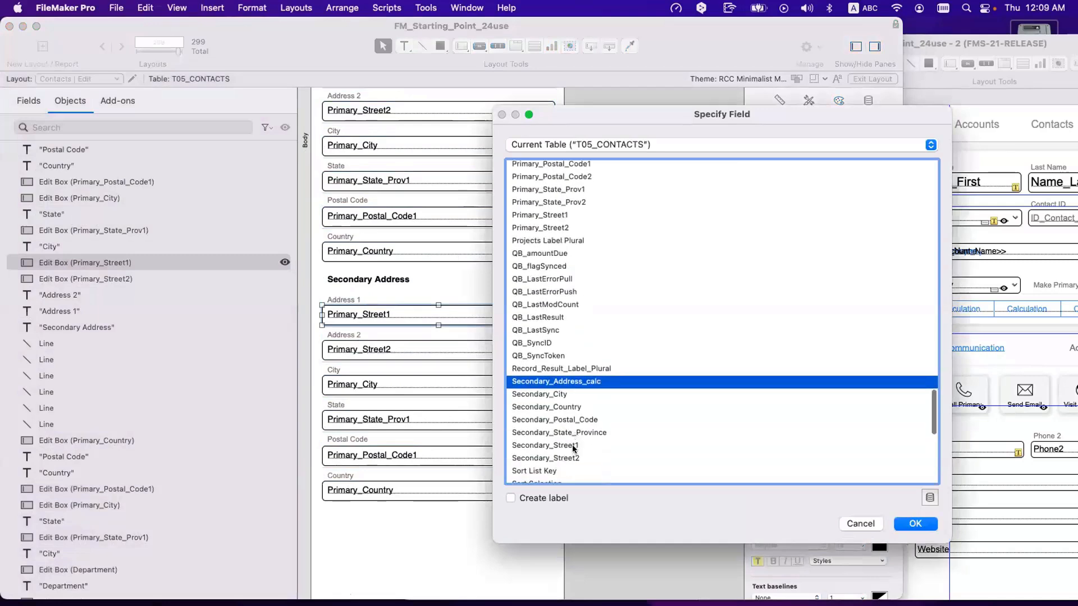
pyautogui.doubleClick(574, 446)
# - Rebind the Address 2 edit box under the Secondary Address heading to the Secondary_Street2 field
pyautogui.click(379, 353)
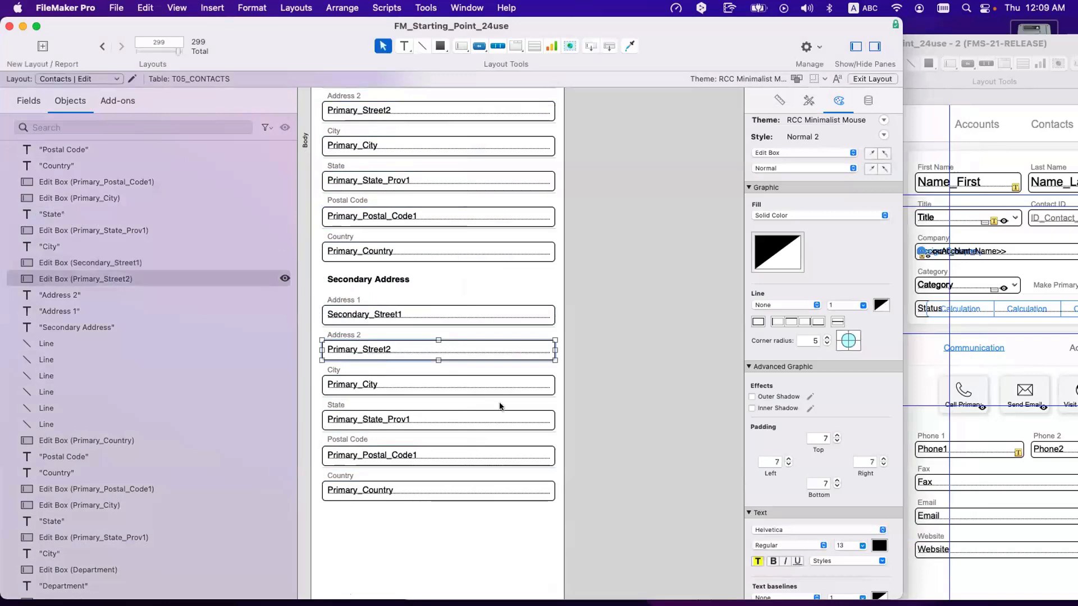
pyautogui.doubleClick(494, 350)
pyautogui.press('s')
pyautogui.scroll(-3, 595, 436)
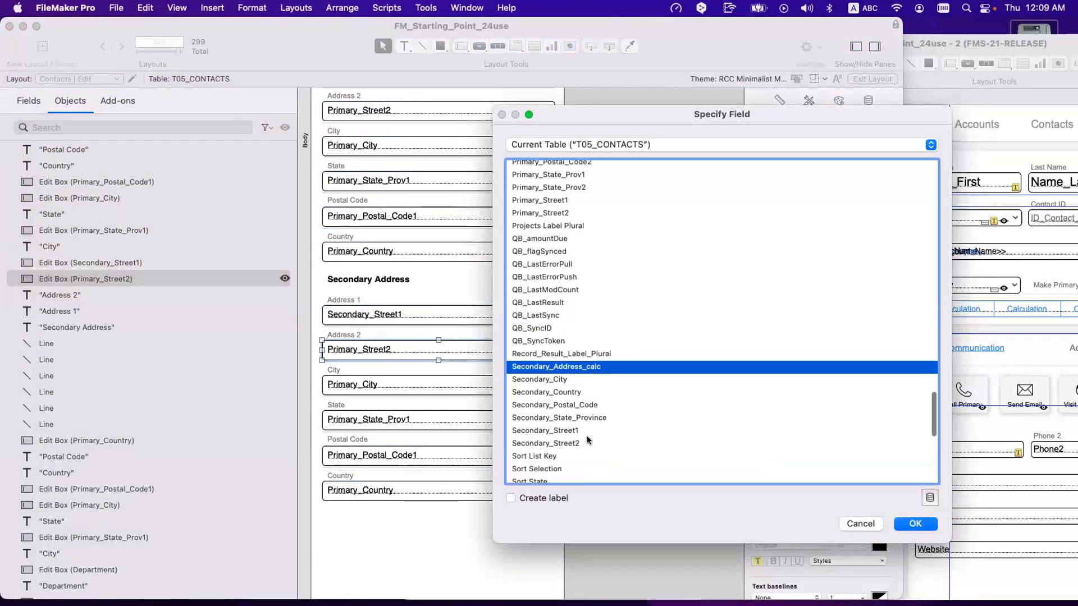
pyautogui.doubleClick(583, 443)
# - Rebind the City edit box under the Secondary Address heading to the Secondary_City field
pyautogui.doubleClick(441, 386)
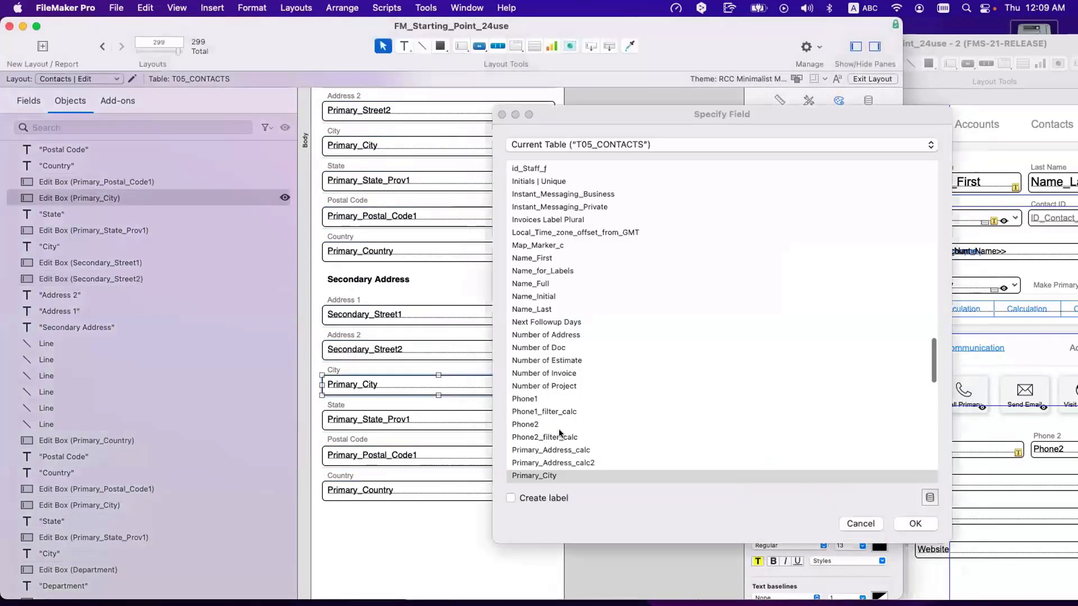
pyautogui.press('s')
pyautogui.scroll(-3, 578, 431)
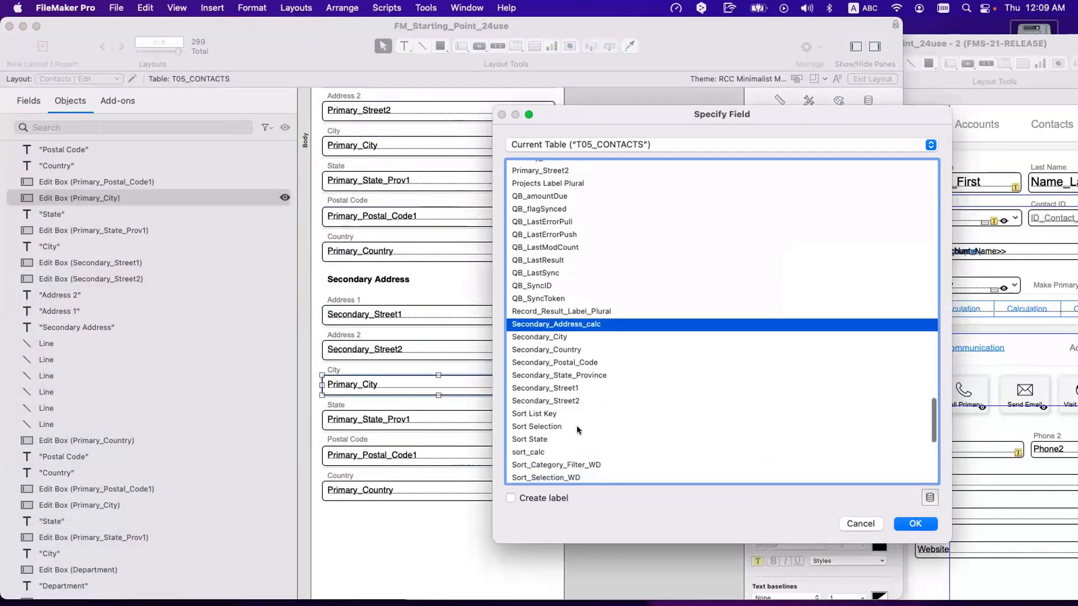
pyautogui.doubleClick(566, 335)
# - Rebind the State edit box under the Secondary Address heading to the Secondary_State_Province field
pyautogui.doubleClick(416, 413)
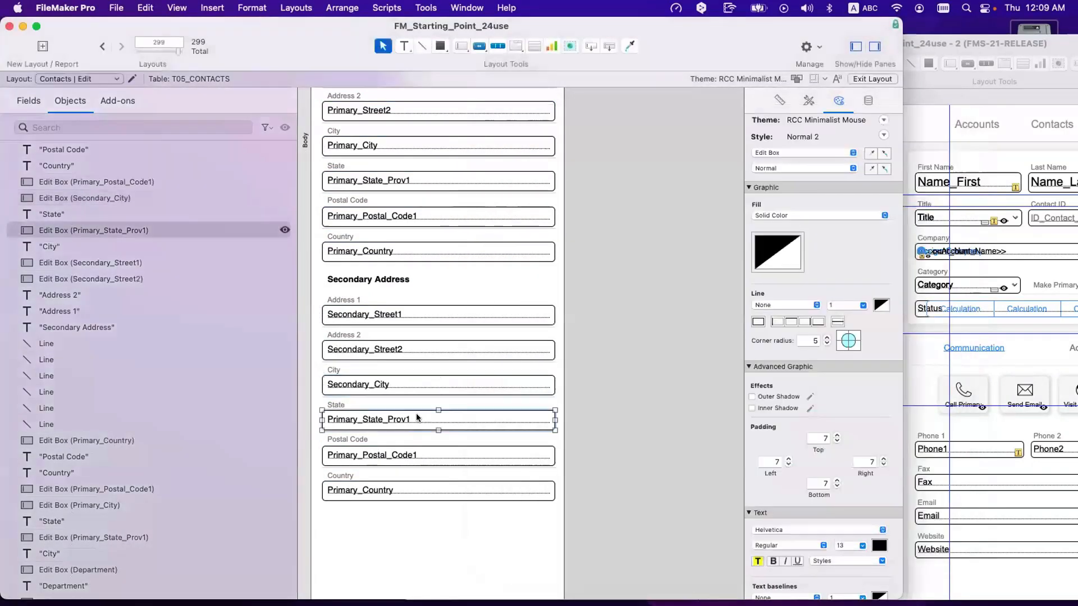
pyautogui.click(651, 422)
pyautogui.press('s')
pyautogui.scroll(-5, 651, 415)
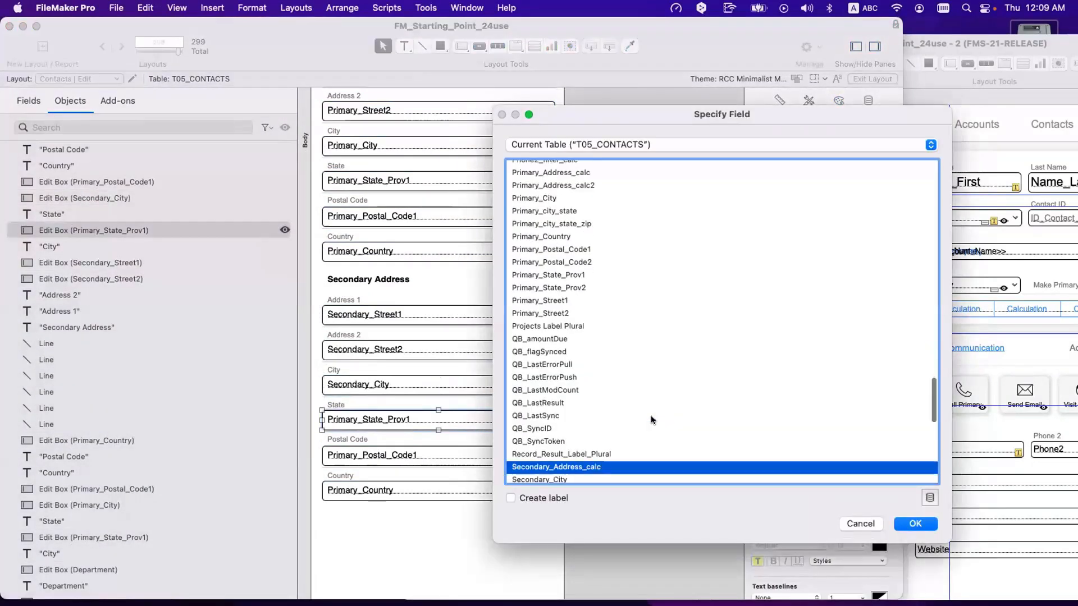
pyautogui.doubleClick(595, 354)
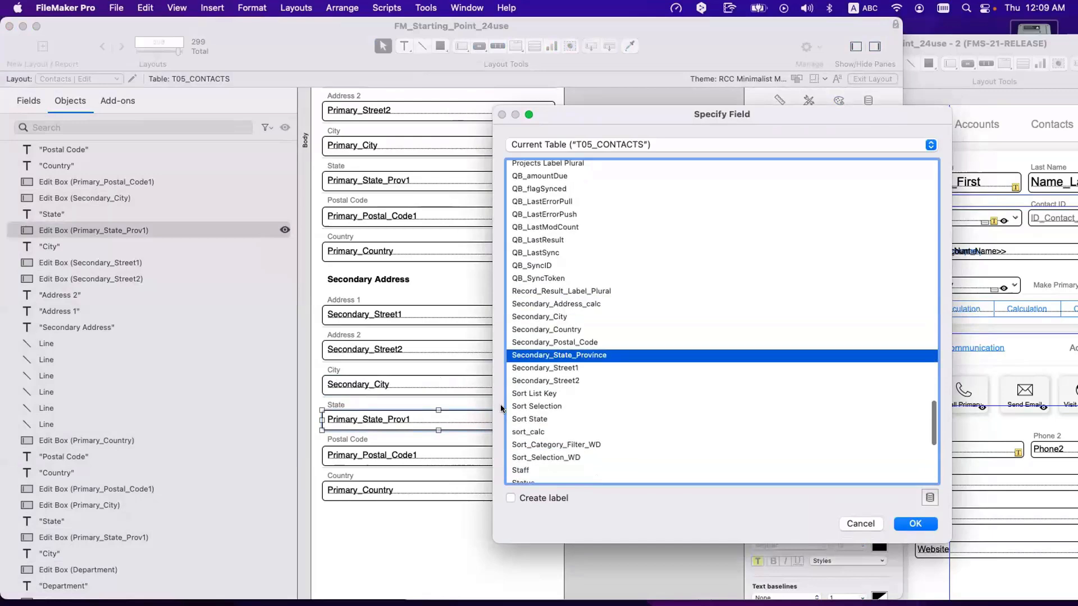
# - Rebind the Postal Code edit box under the Secondary Address heading to the Secondary_Postal_Code field
pyautogui.click(448, 459)
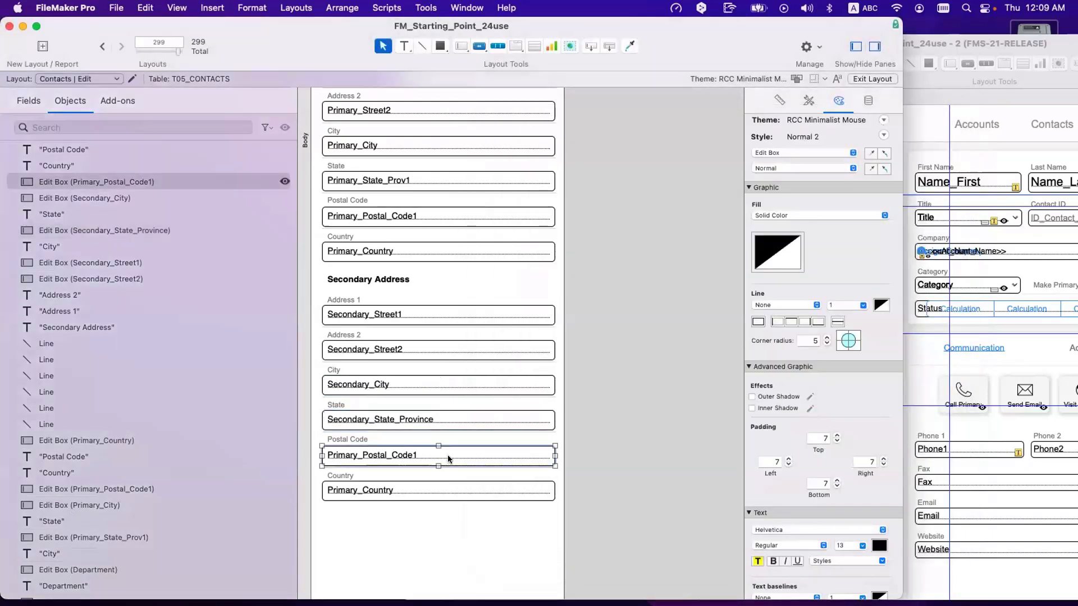
pyautogui.doubleClick(448, 458)
pyautogui.click(664, 439)
pyautogui.press('s')
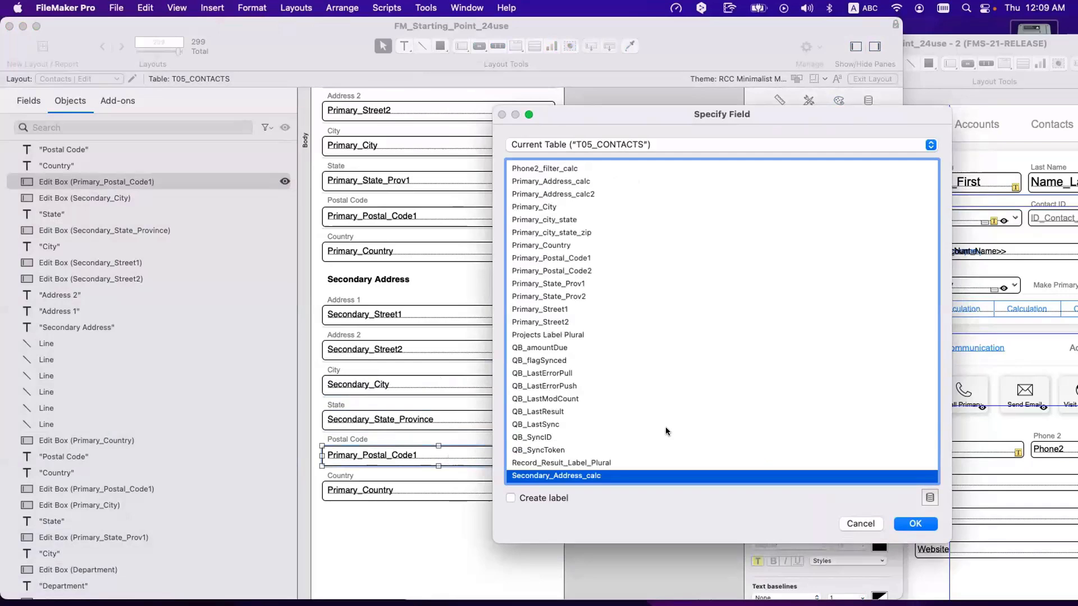
pyautogui.scroll(-5, 665, 427)
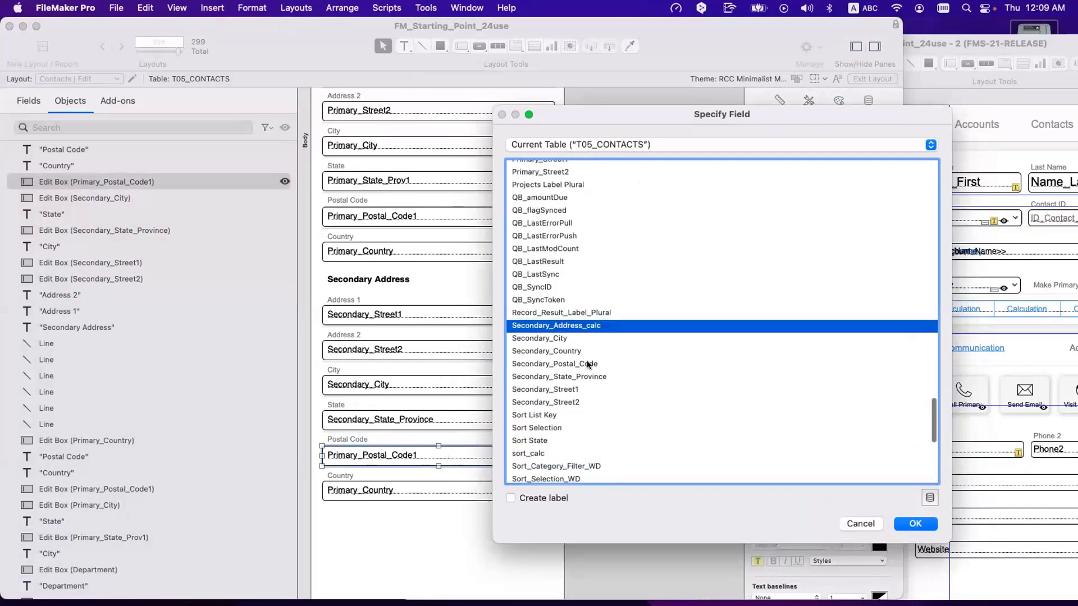
pyautogui.doubleClick(587, 364)
# - Rebind the Country edit box under the Secondary Address heading to the Secondary_Country field
pyautogui.doubleClick(432, 487)
pyautogui.click(660, 398)
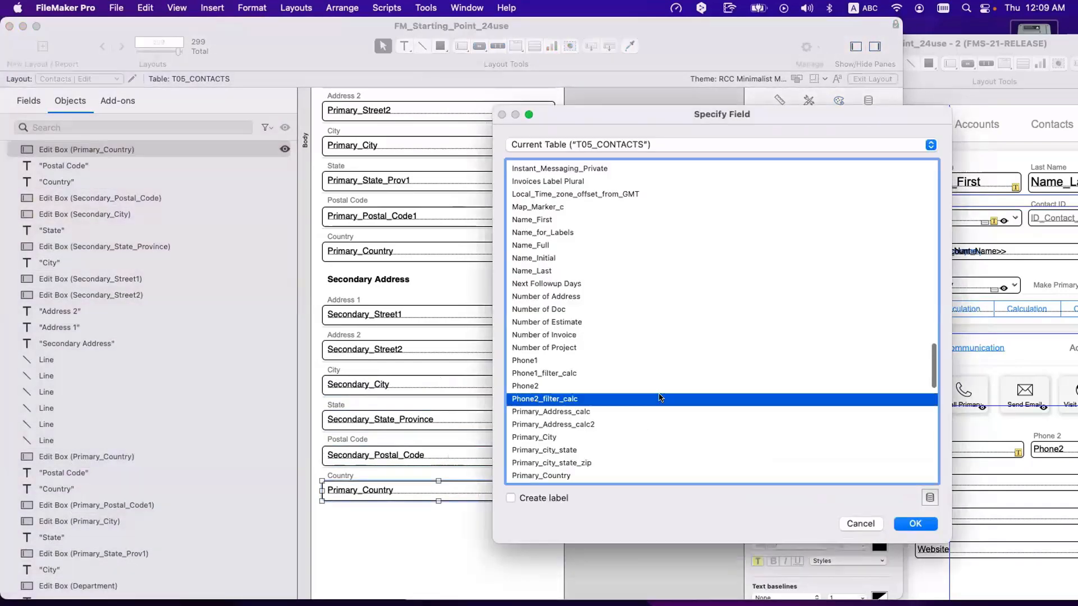
pyautogui.press('s')
pyautogui.scroll(-5, 557, 211)
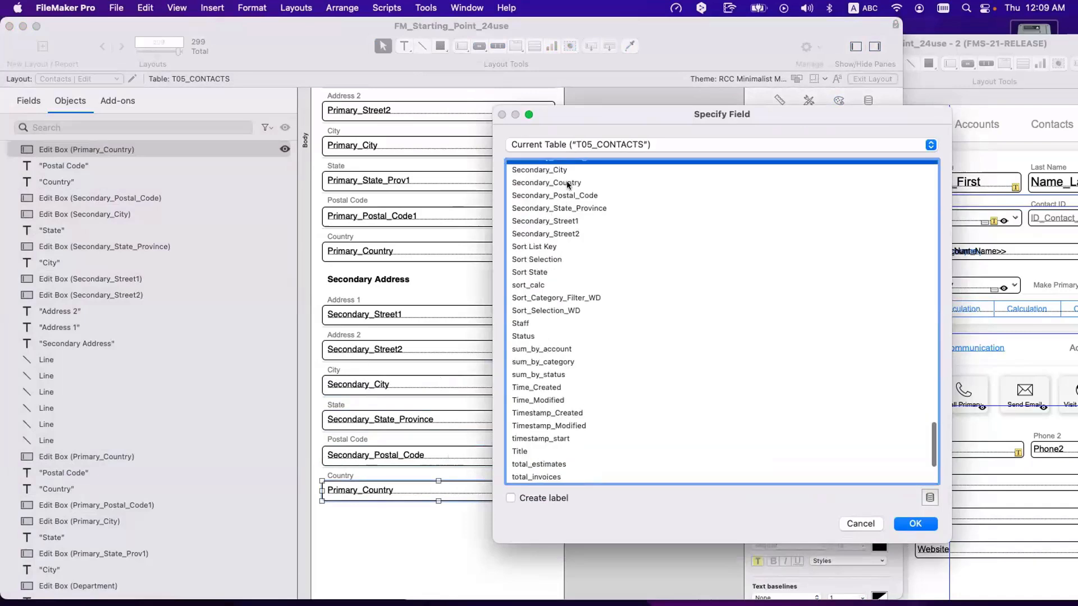
pyautogui.doubleClick(568, 184)
pyautogui.click(612, 500)
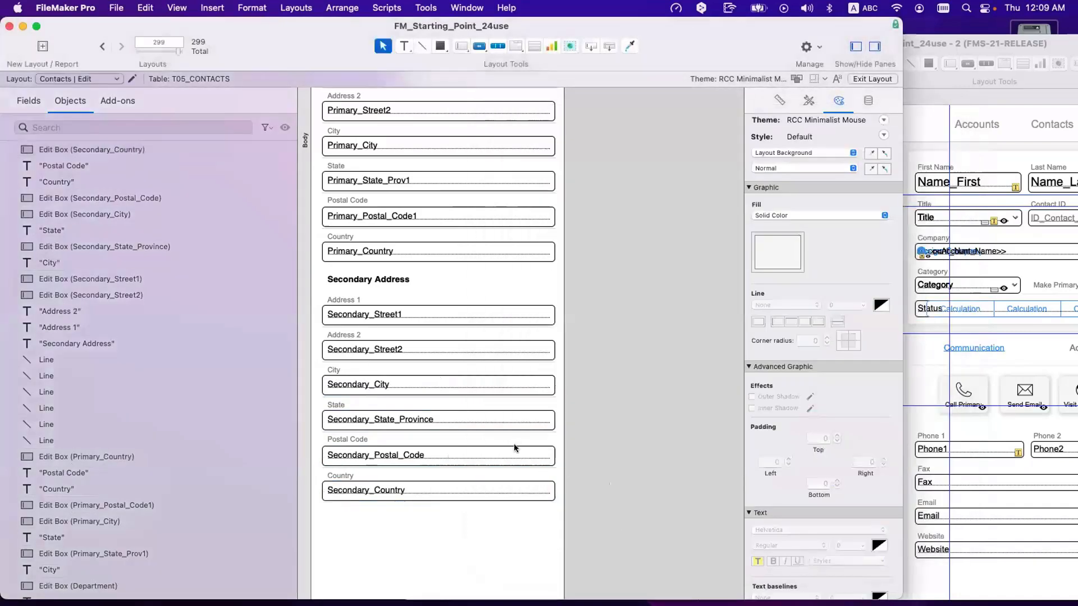
# - Shorten the layout body to end just beneath the secondary Country field and preview the result in Browse mode
pyautogui.scroll(-8, 449, 577)
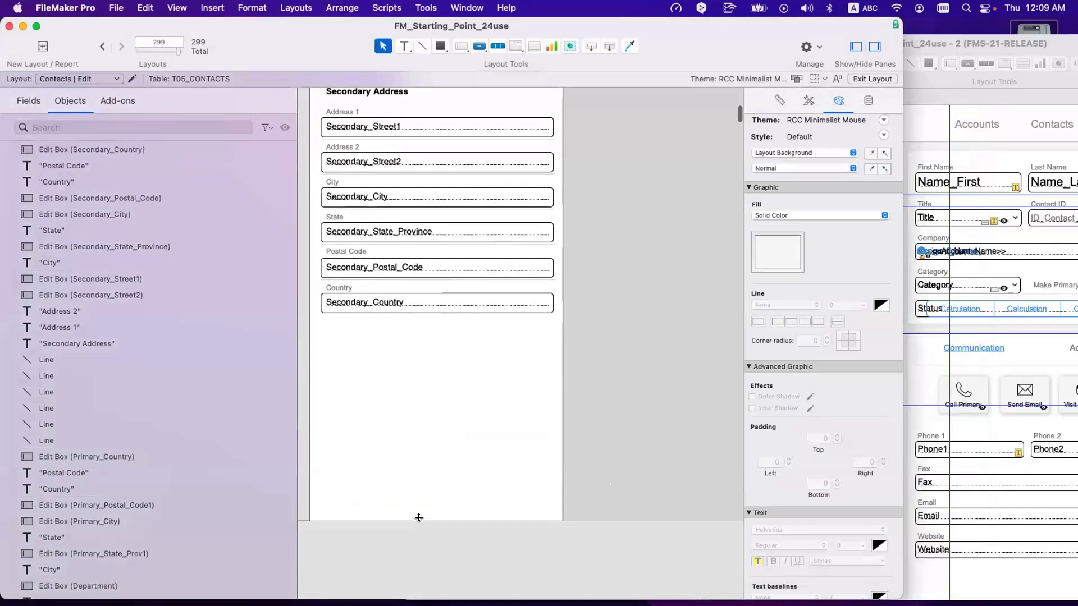
pyautogui.moveTo(418, 518); pyautogui.dragTo(426, 325)
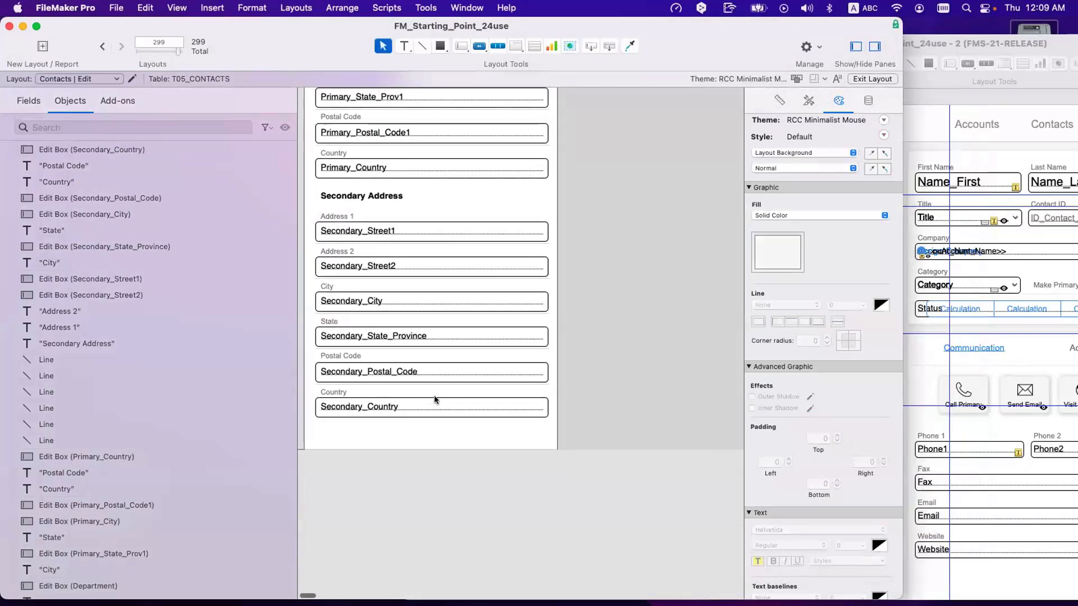
pyautogui.scroll(20, 435, 397)
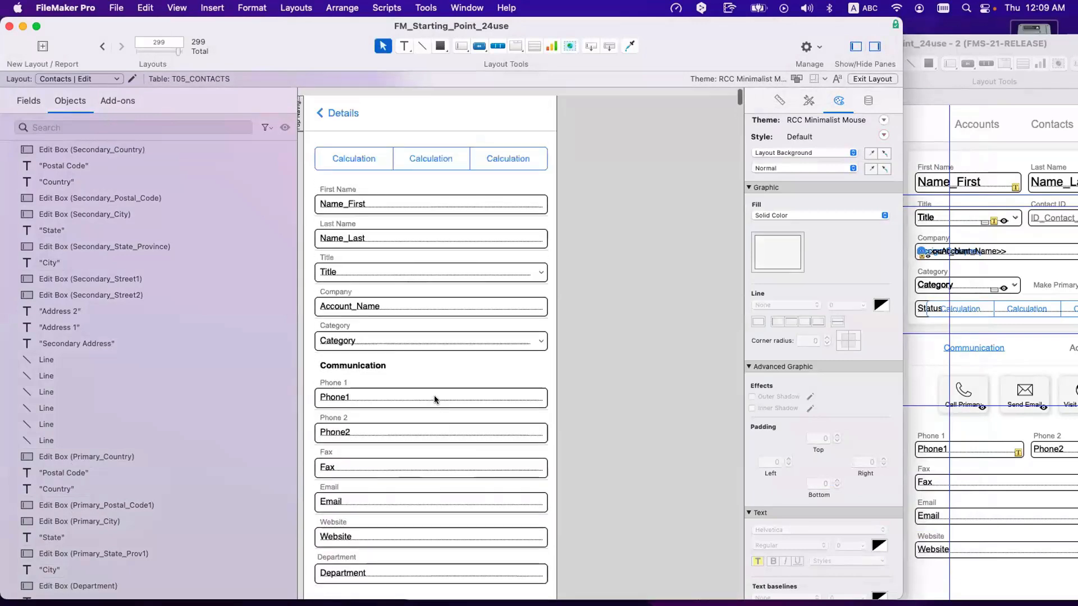
pyautogui.scroll(-1, 434, 396)
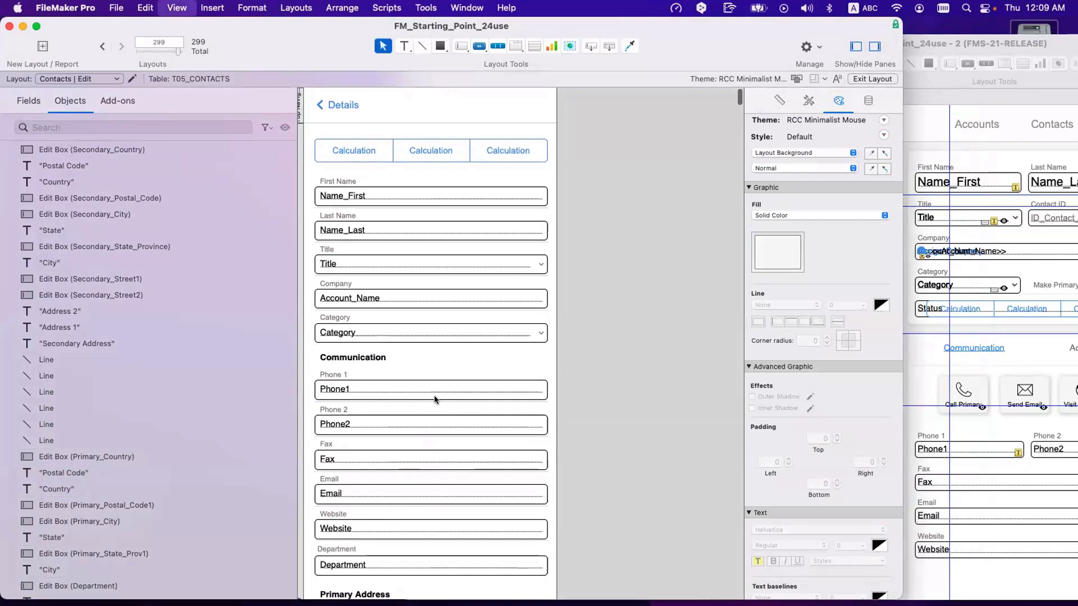
pyautogui.press('super+b')
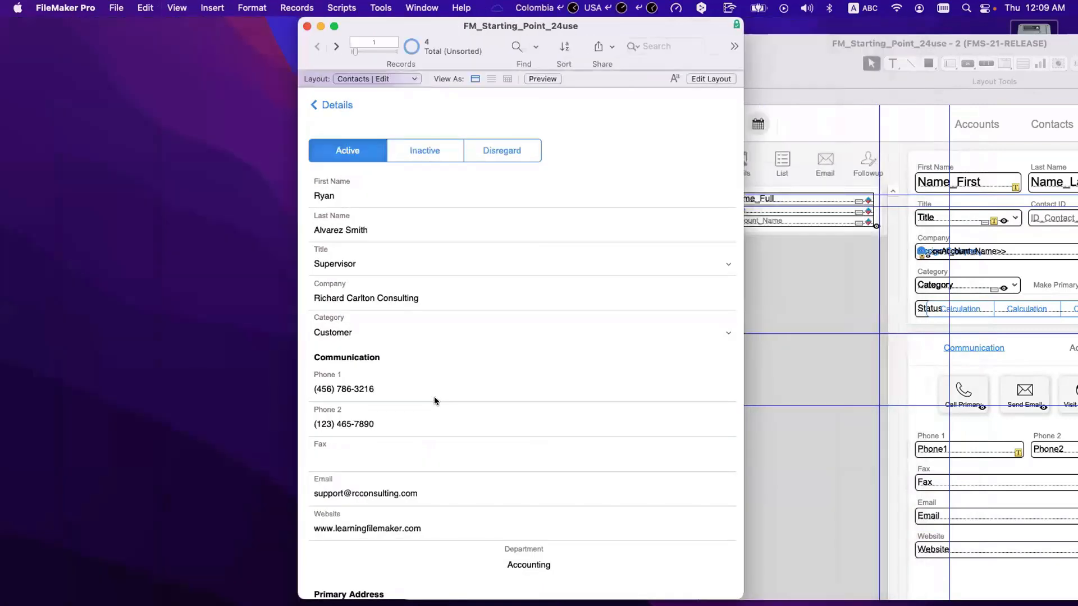
# - Back in Layout mode, anchor all labels, fields and headings beneath the status button bar to the left edge with autosizing
pyautogui.press('super+l')
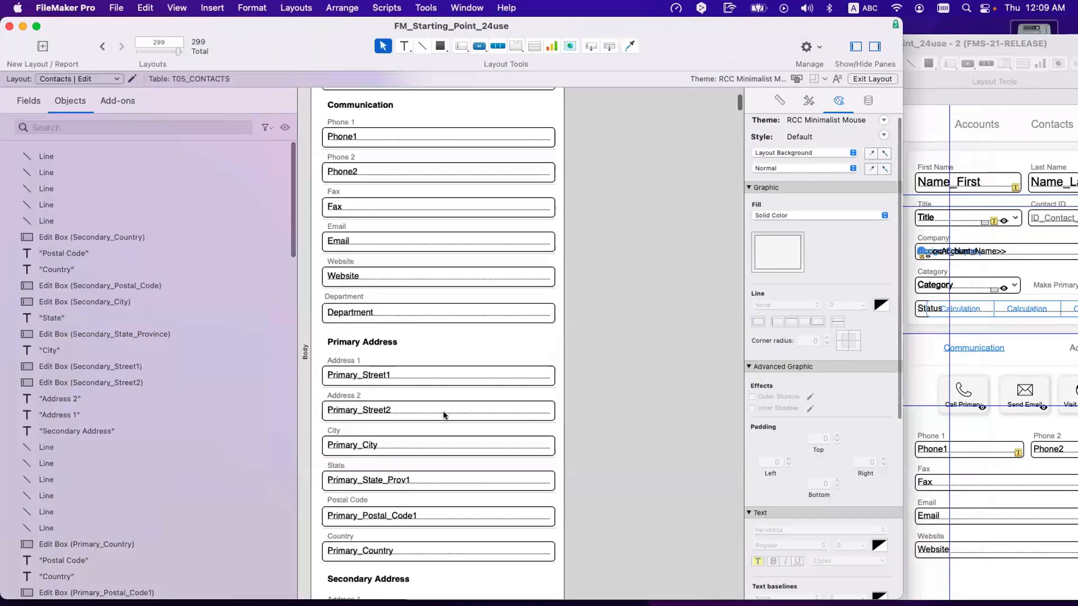
pyautogui.scroll(-10, 443, 416)
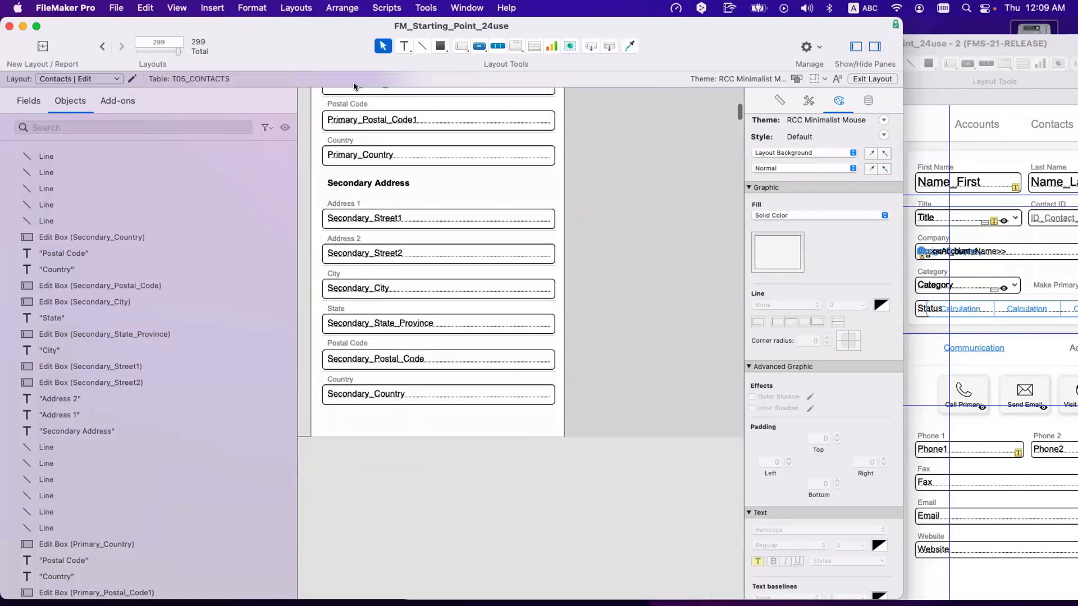
pyautogui.moveTo(354, 86); pyautogui.dragTo(334, 181)
pyautogui.click(780, 100)
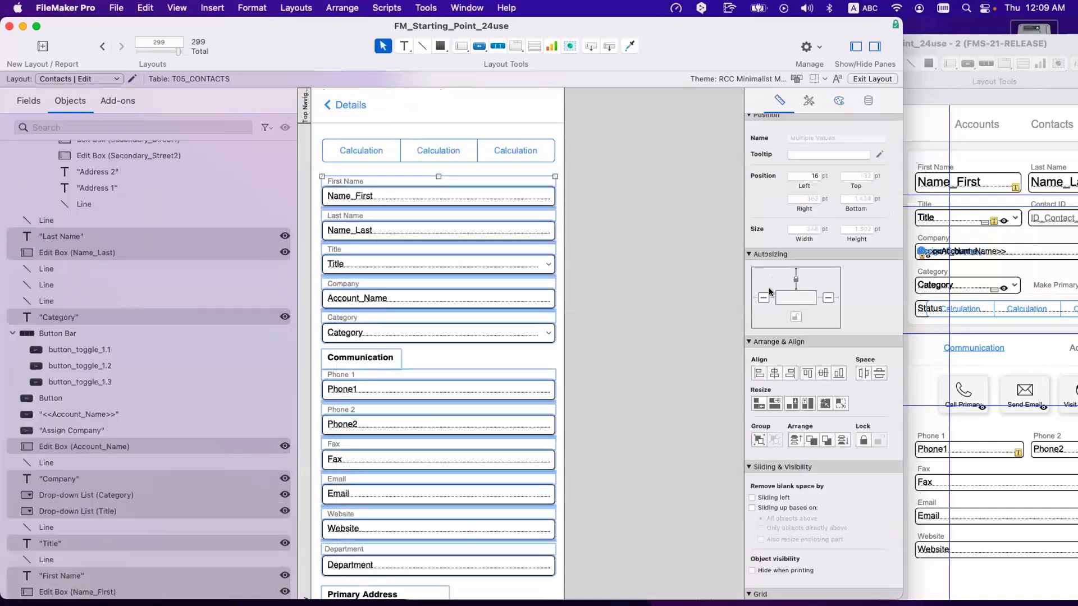
pyautogui.click(763, 297)
pyautogui.click(578, 327)
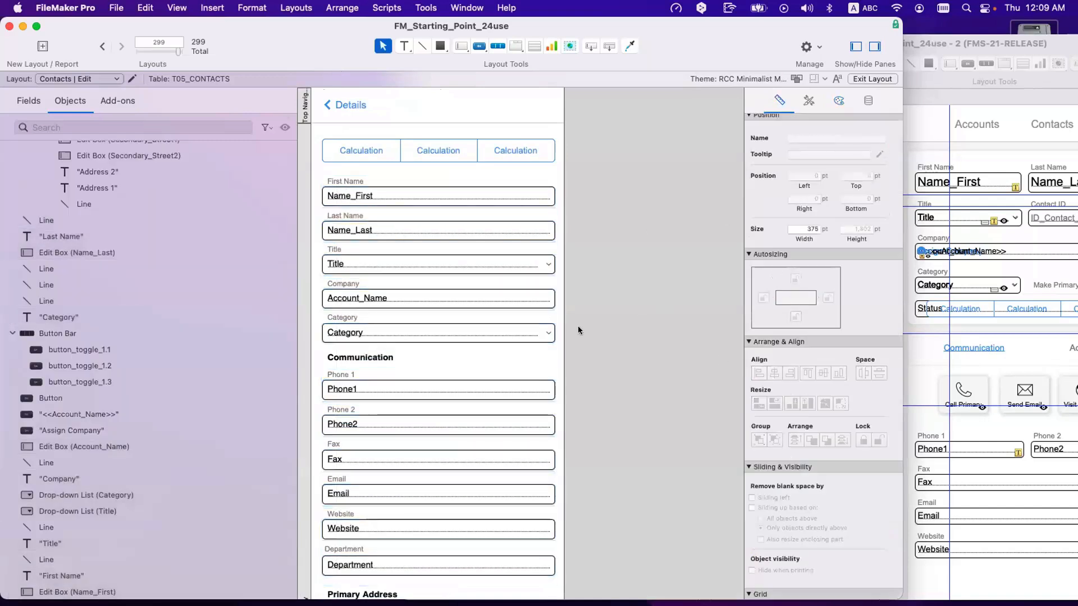
# - View the contact edit layout in Browse mode and review its fields down to the Secondary Address section
pyautogui.press('super+b')
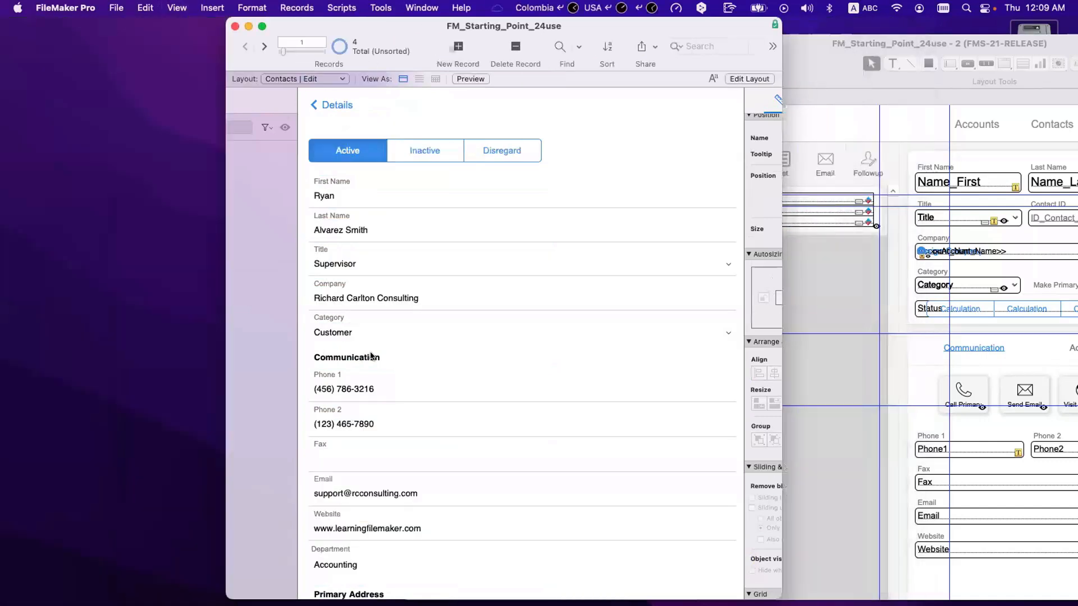
pyautogui.scroll(-10, 407, 379)
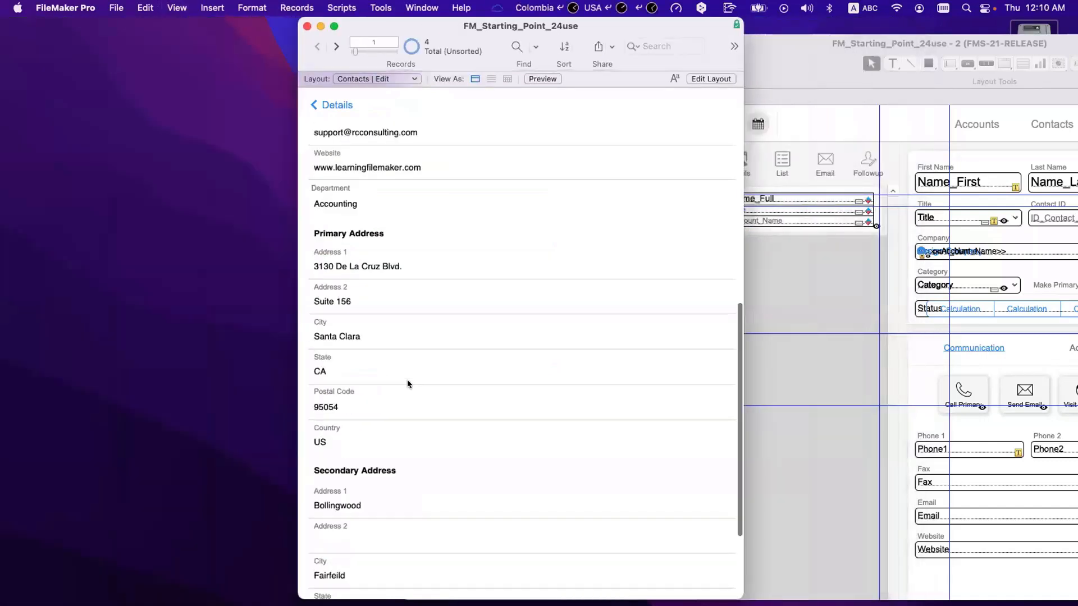
pyautogui.scroll(15, 406, 379)
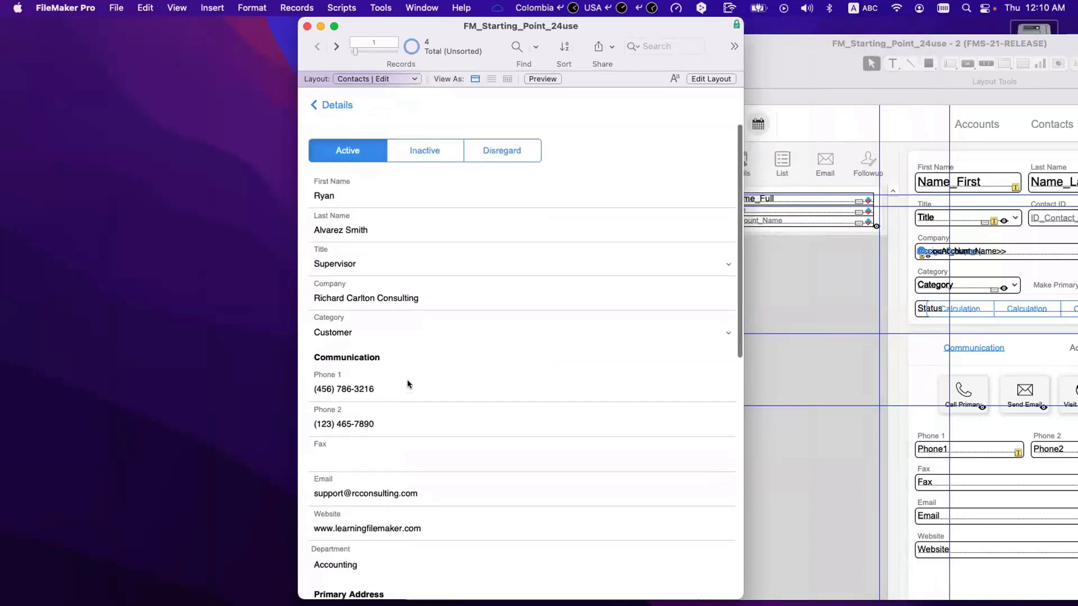
# - Review the contact edit layout in Browse mode, entering the secondary Address 2, primary Address 1 and Email fields
pyautogui.scroll(-15, 407, 379)
pyautogui.scroll(15, 407, 380)
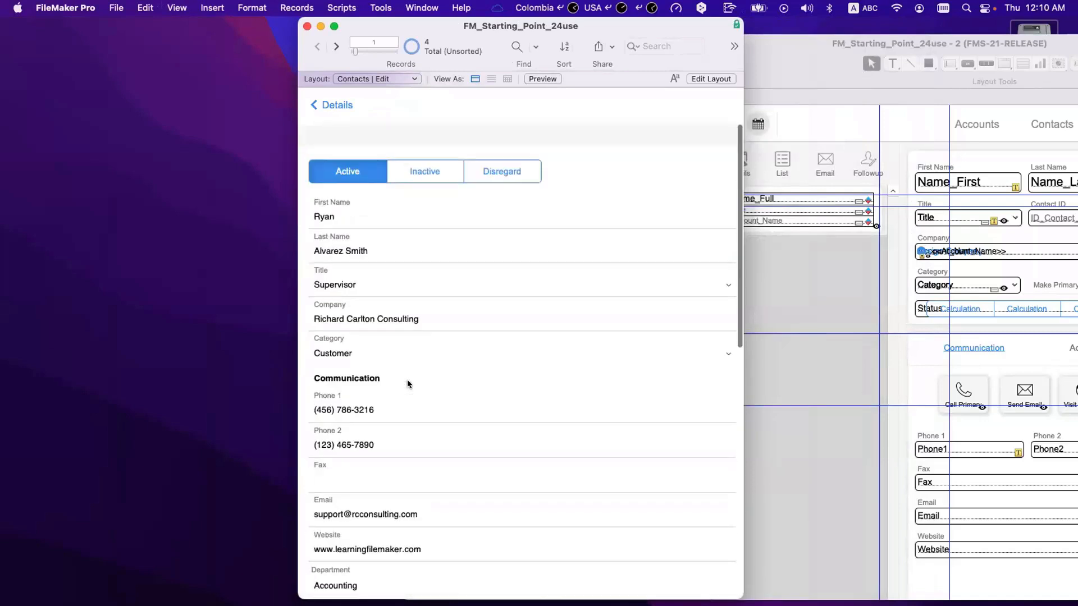
pyautogui.scroll(-15, 406, 379)
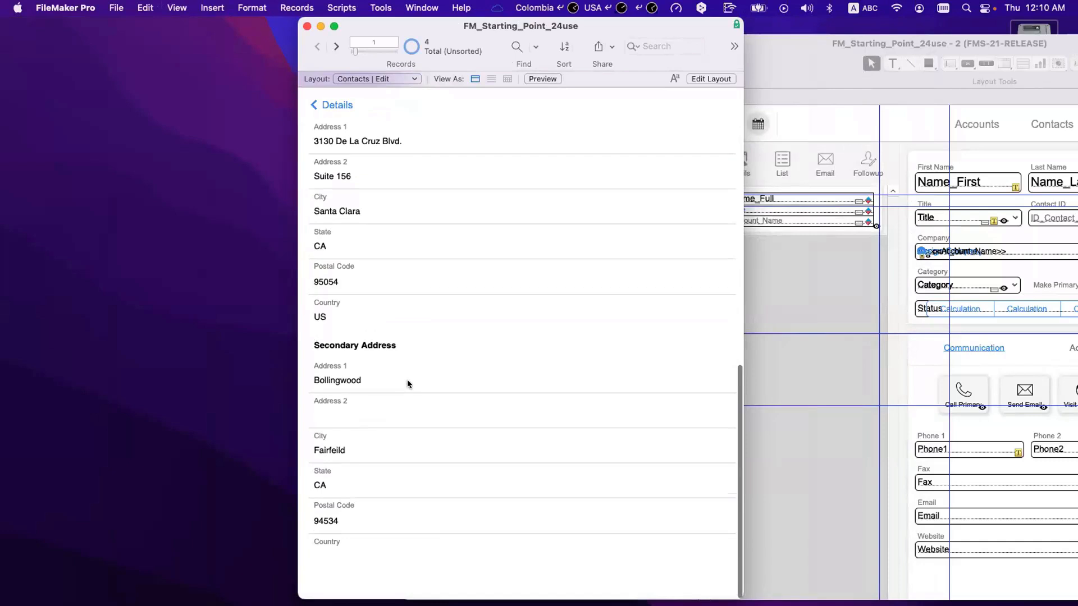
pyautogui.click(404, 380)
pyautogui.click(392, 417)
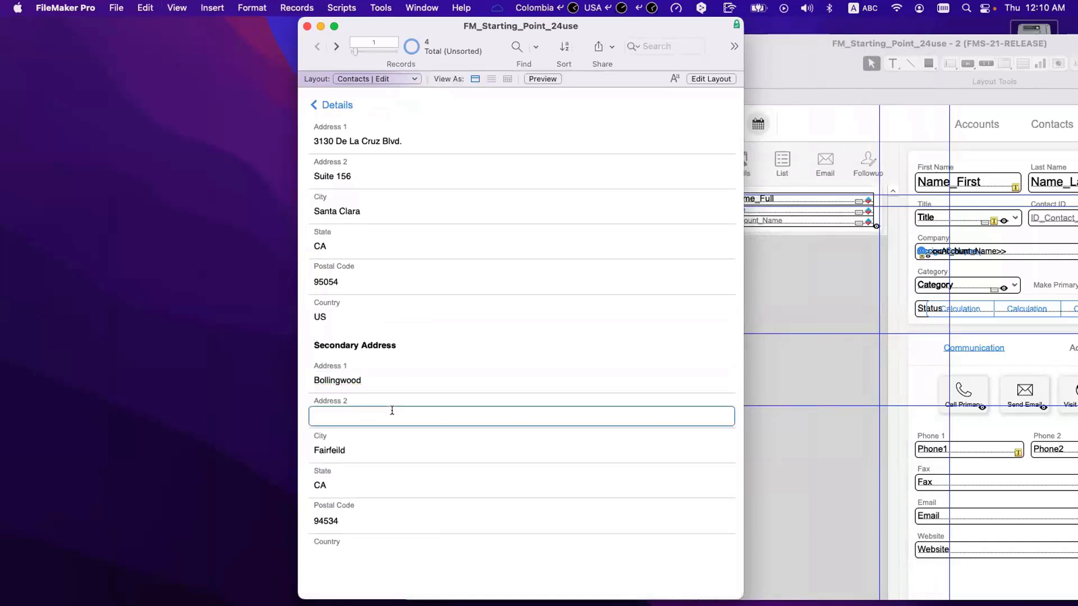
pyautogui.scroll(5, 371, 432)
pyautogui.click(360, 420)
pyautogui.scroll(3, 358, 415)
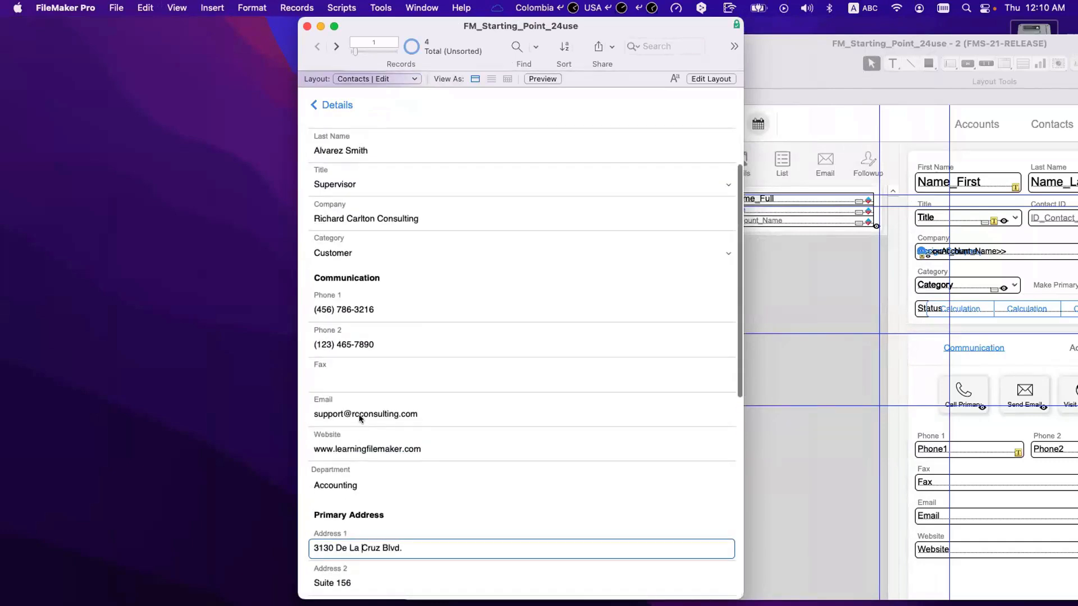
pyautogui.click(359, 414)
pyautogui.scroll(2, 355, 307)
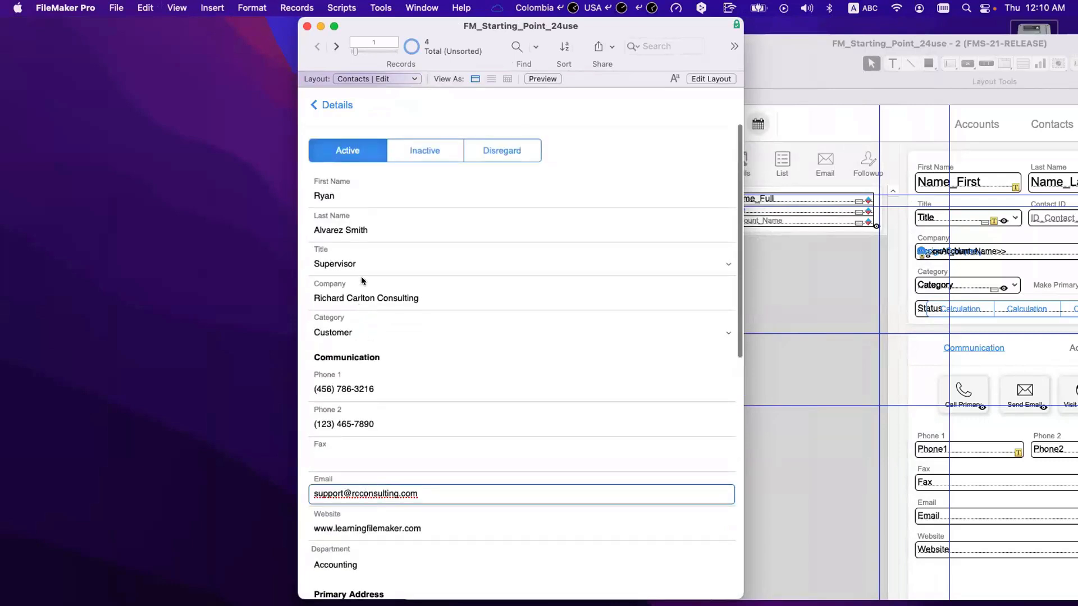
# - Return to Layout mode and anchor the status button bar to the right edge so it stretches with the window
pyautogui.press('super+l')
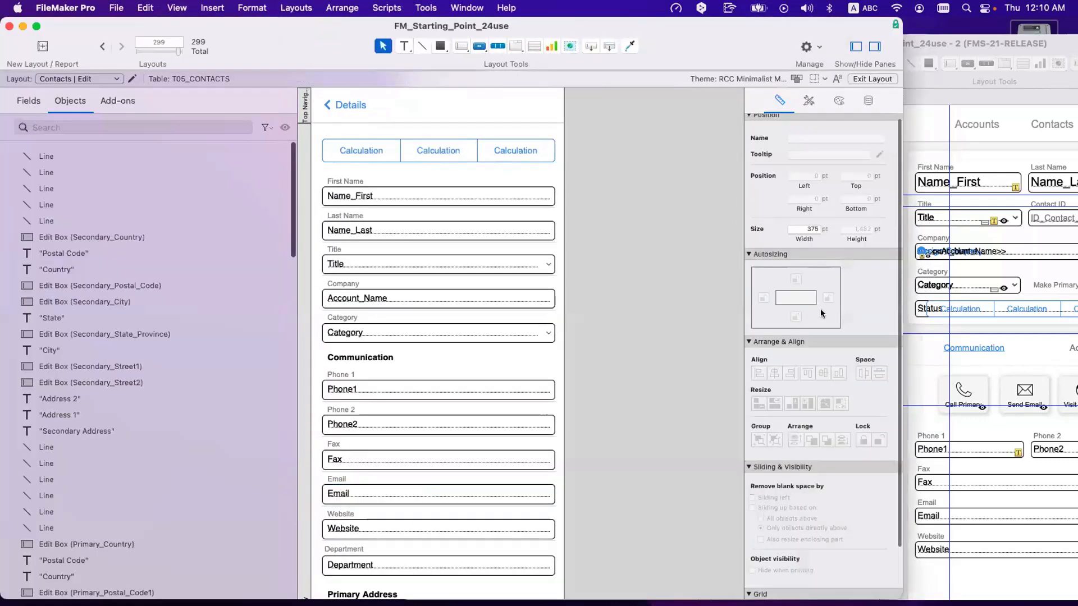
pyautogui.press('Tab')
pyautogui.click(663, 308)
# - Examine the leftover tab control beside the layout, opening its Addresses and Secondary panels to check the remaining address fields
pyautogui.hscroll(5, 663, 308)
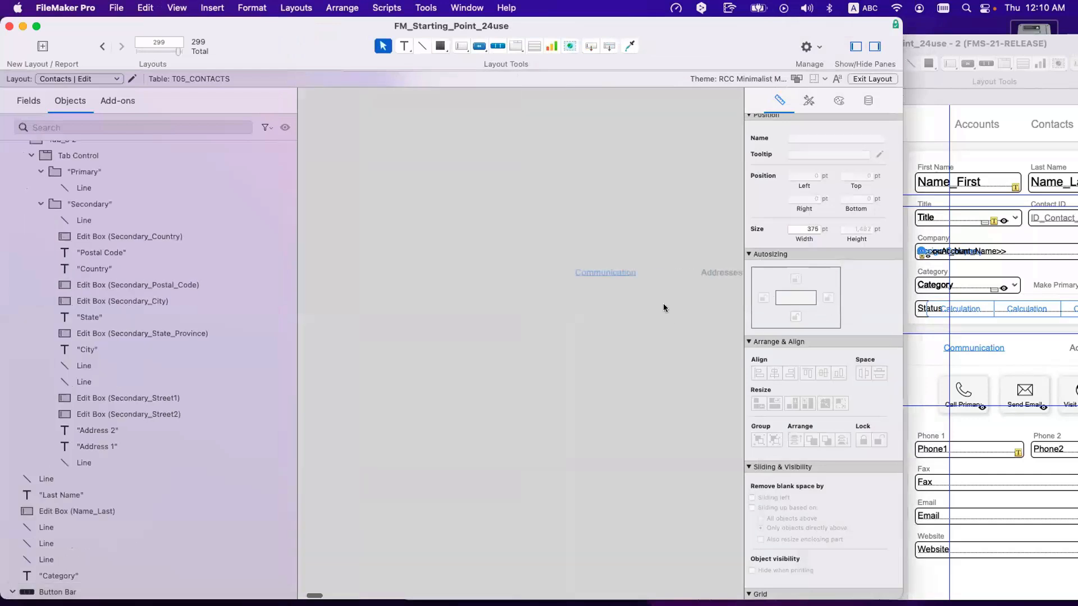
pyautogui.hscroll(5, 663, 305)
pyautogui.click(512, 267)
pyautogui.click(552, 273)
pyautogui.click(542, 295)
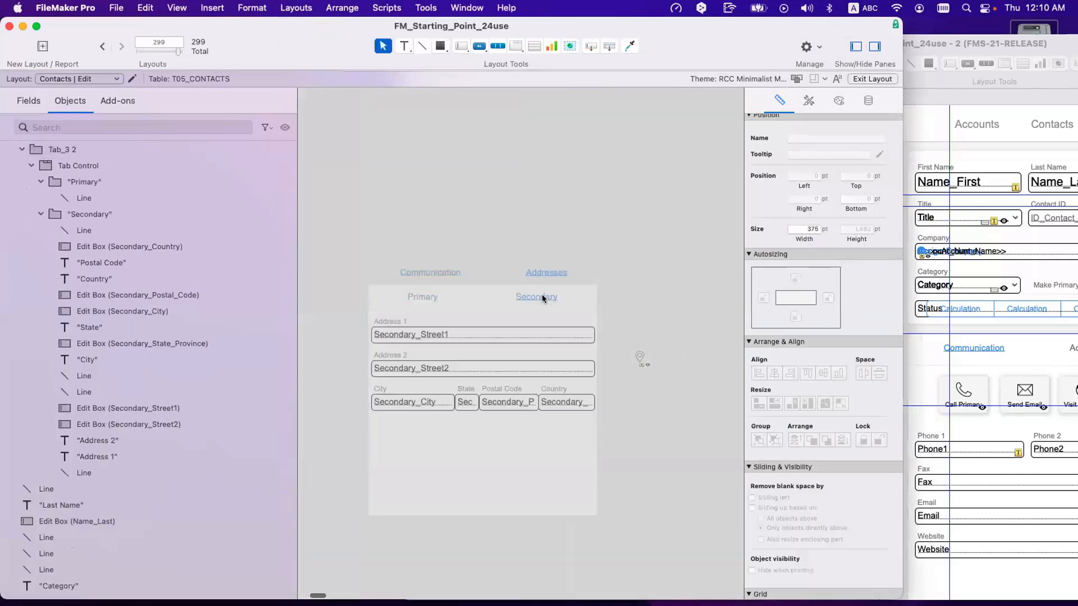
pyautogui.click(542, 295)
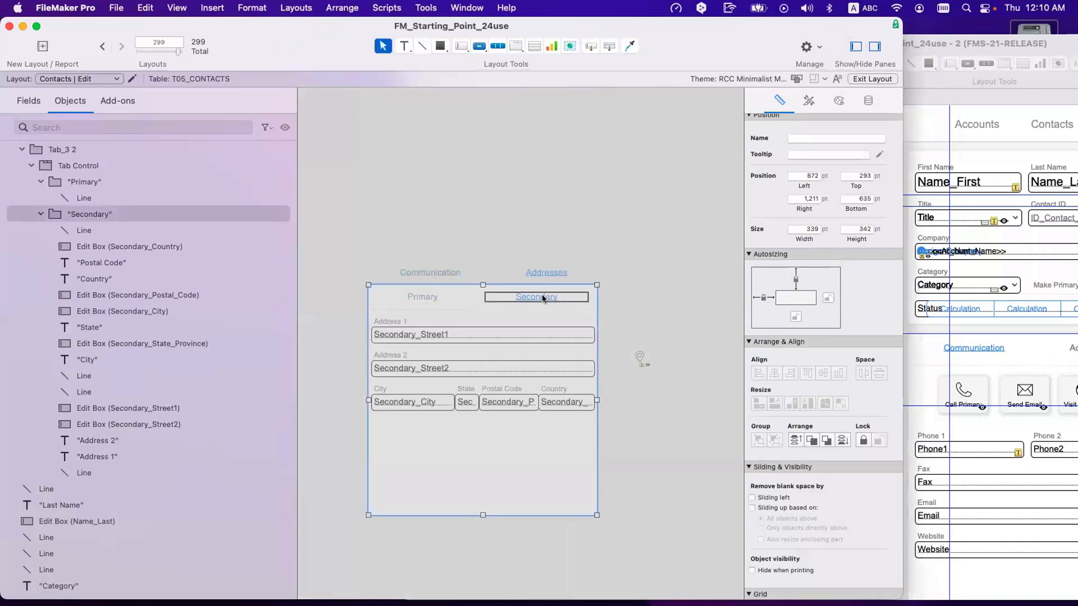
pyautogui.hscroll(-6, 543, 297)
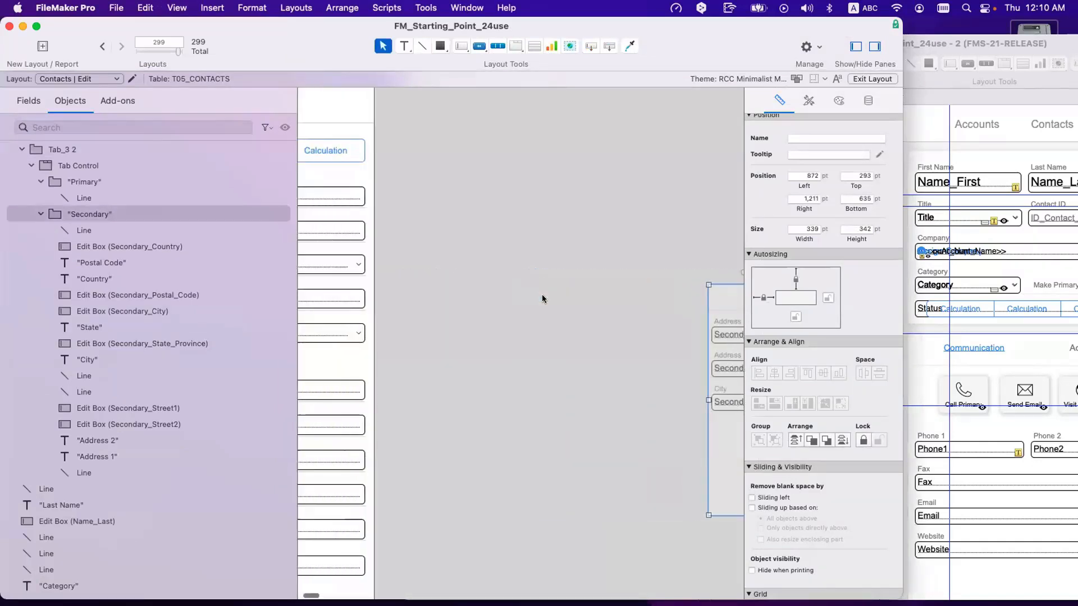
pyautogui.click(543, 298)
# - Preview the edit layout in Browse mode and test the navigation between the contact's details and edit screens
pyautogui.press('super+b')
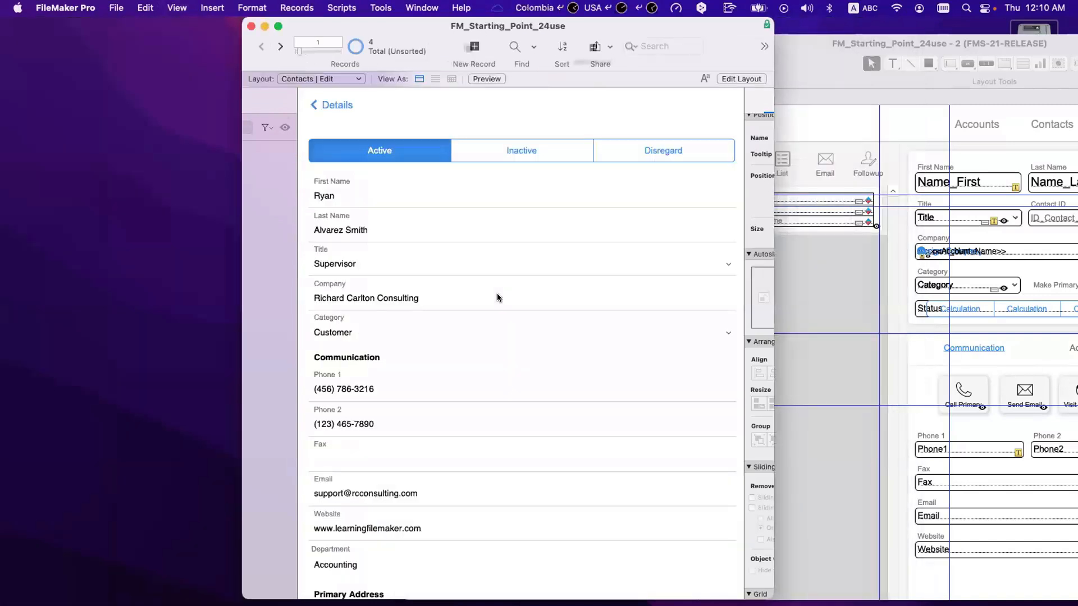
pyautogui.scroll(-10, 501, 304)
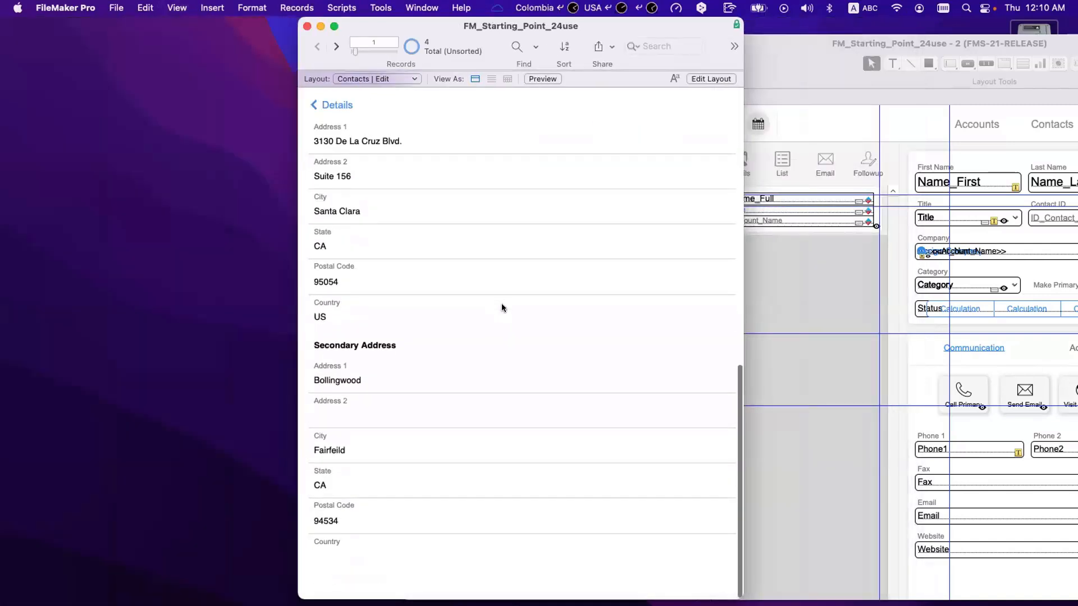
pyautogui.scroll(10, 501, 303)
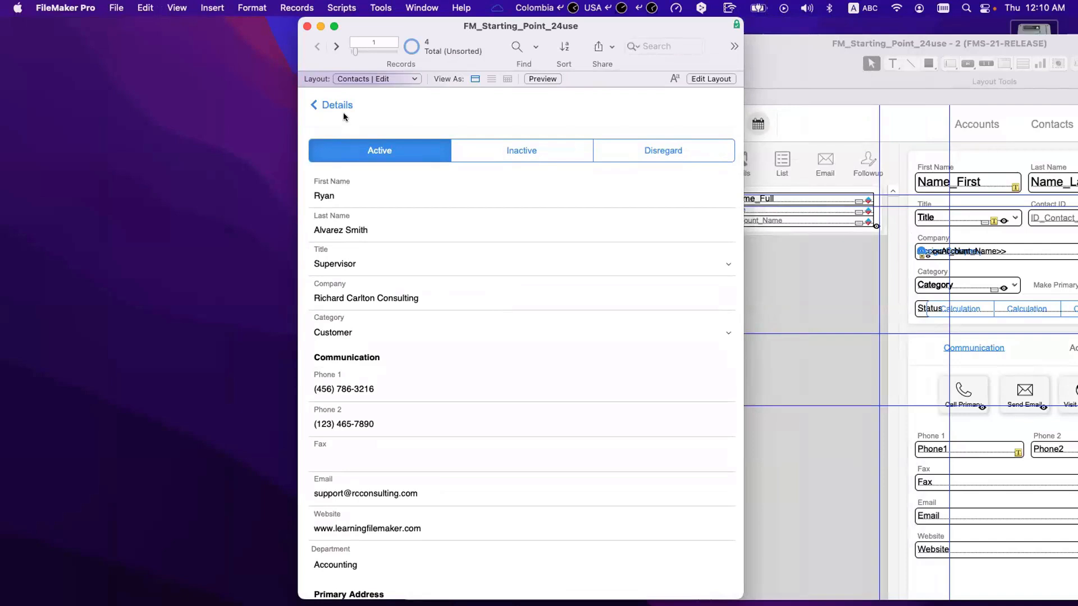
pyautogui.click(359, 117)
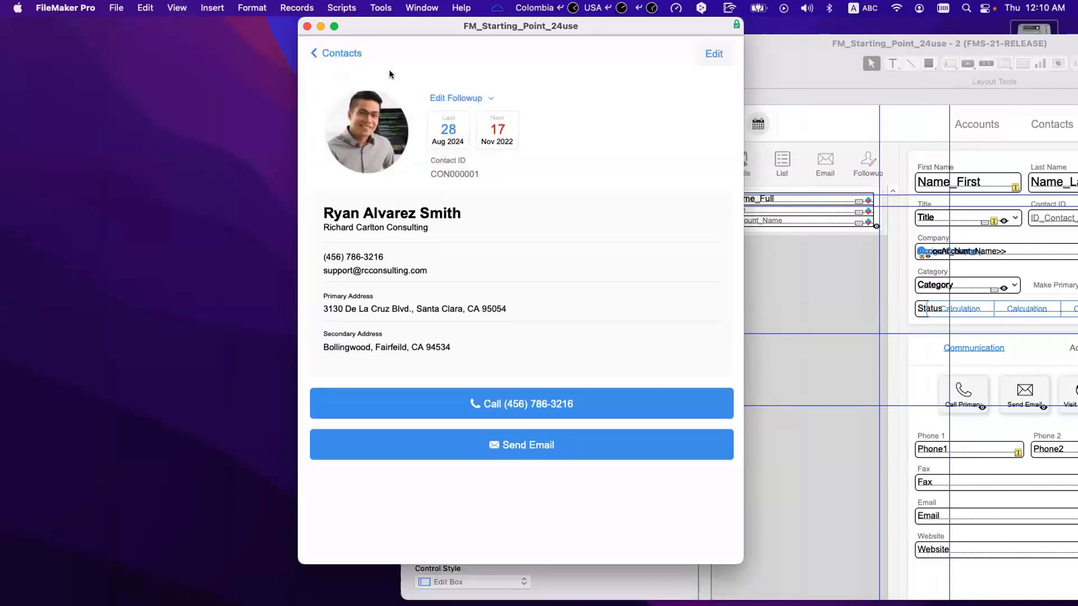
pyautogui.click(714, 106)
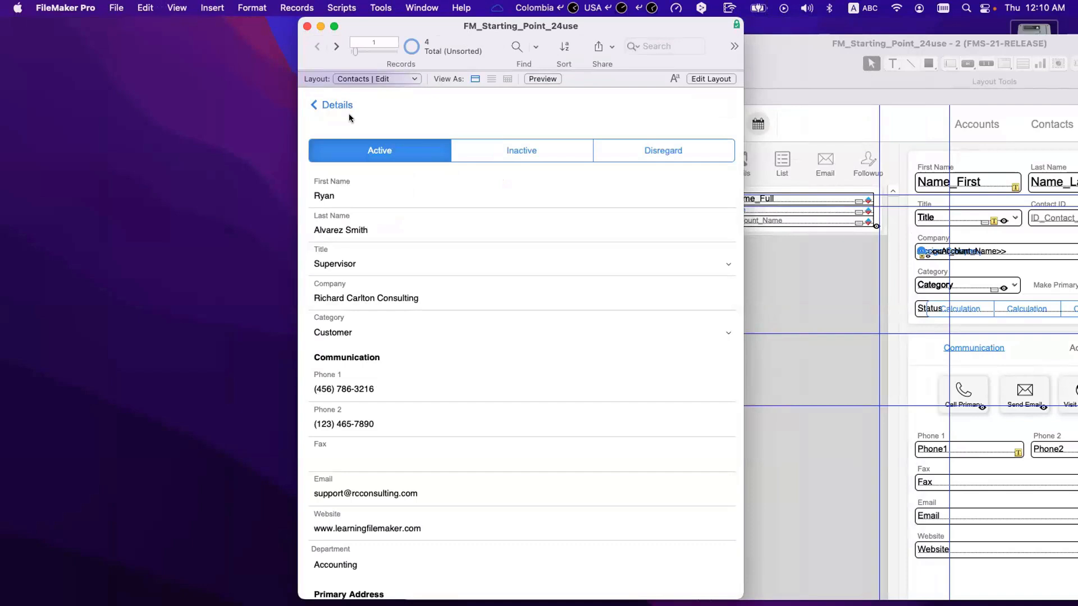
pyautogui.click(343, 105)
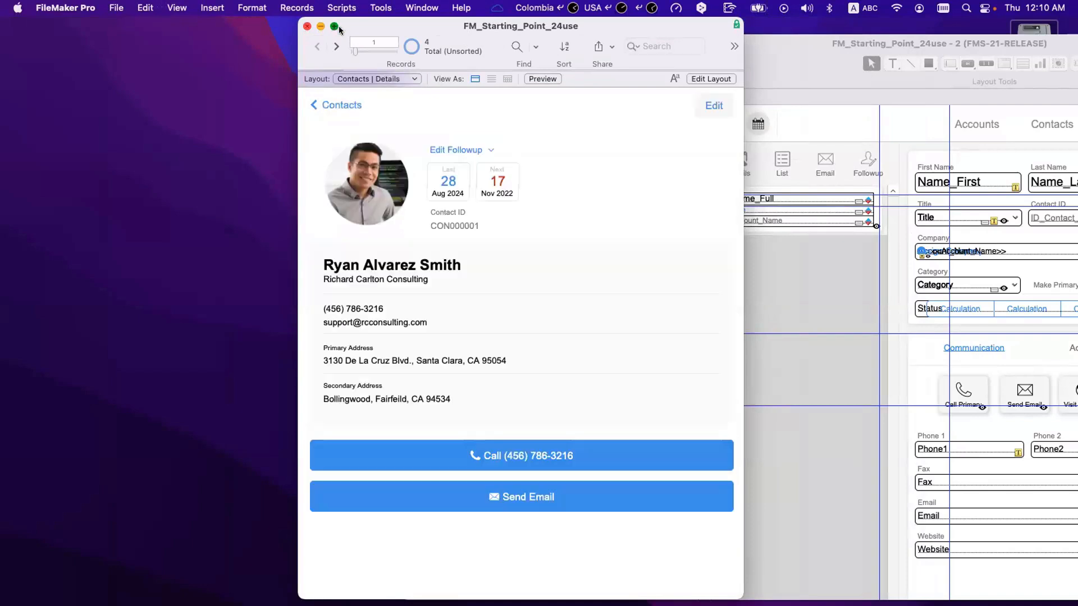
# - Shrink the window to phone size, move it aside, and review the contact edit screen through the Secondary Address section
pyautogui.click(335, 27)
pyautogui.moveTo(362, 26); pyautogui.dragTo(138, 37)
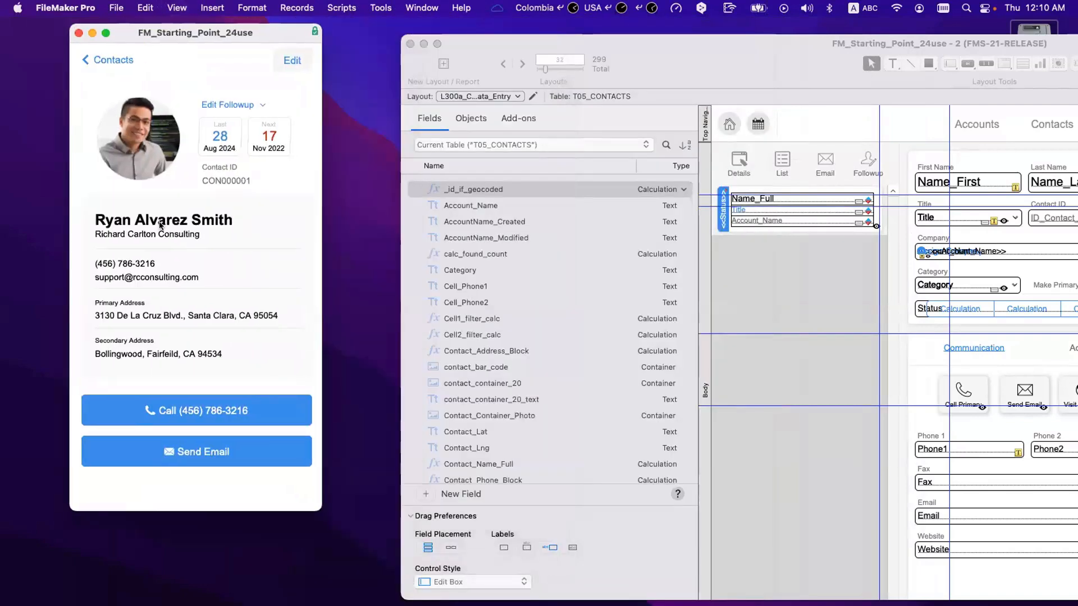
pyautogui.click(304, 57)
pyautogui.scroll(-10, 223, 217)
pyautogui.scroll(-3, 223, 218)
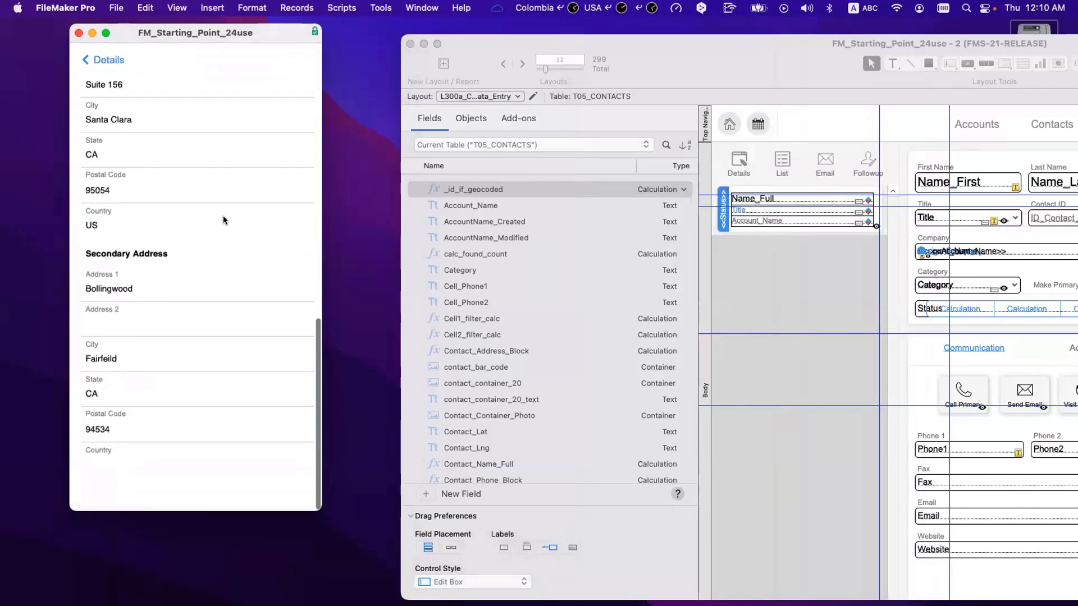
pyautogui.scroll(15, 224, 220)
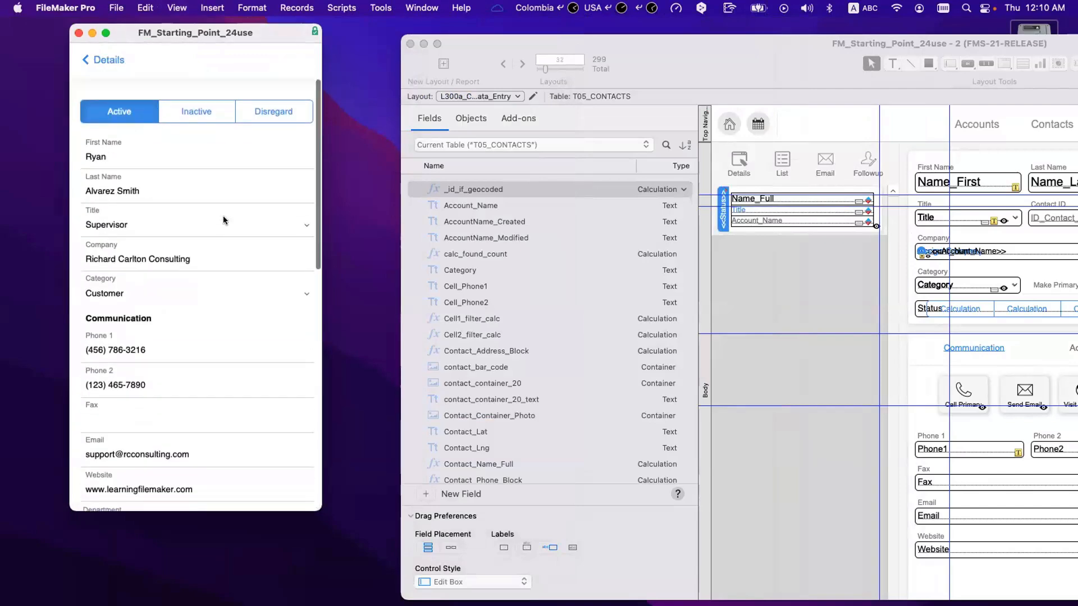
# - Test the navigation from edit screen to contact details and the contacts list, ending on the first contact's edit fields
pyautogui.click(106, 58)
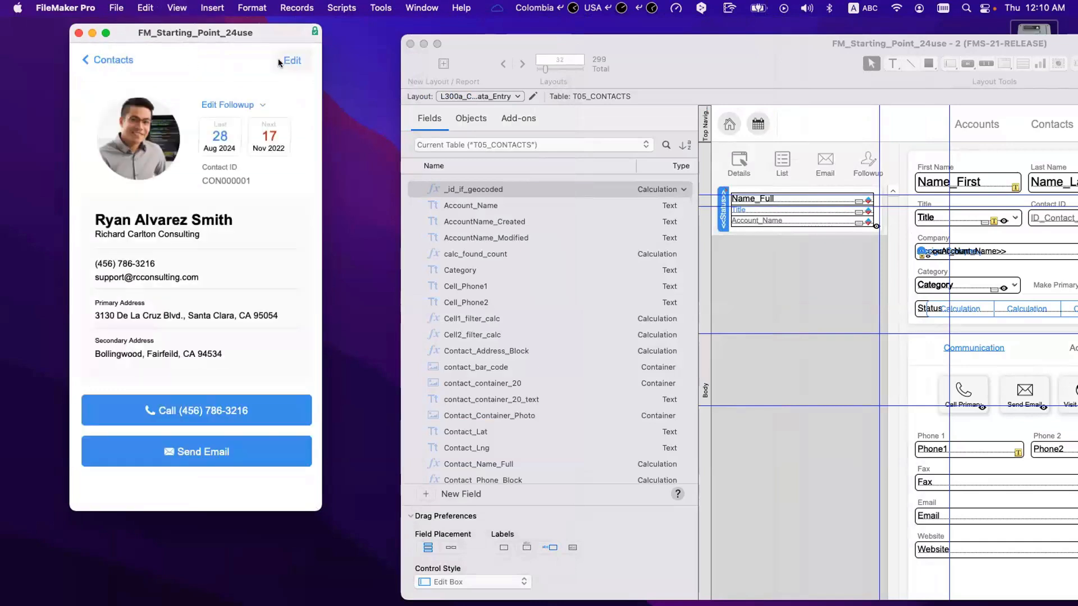
pyautogui.click(278, 60)
pyautogui.click(125, 61)
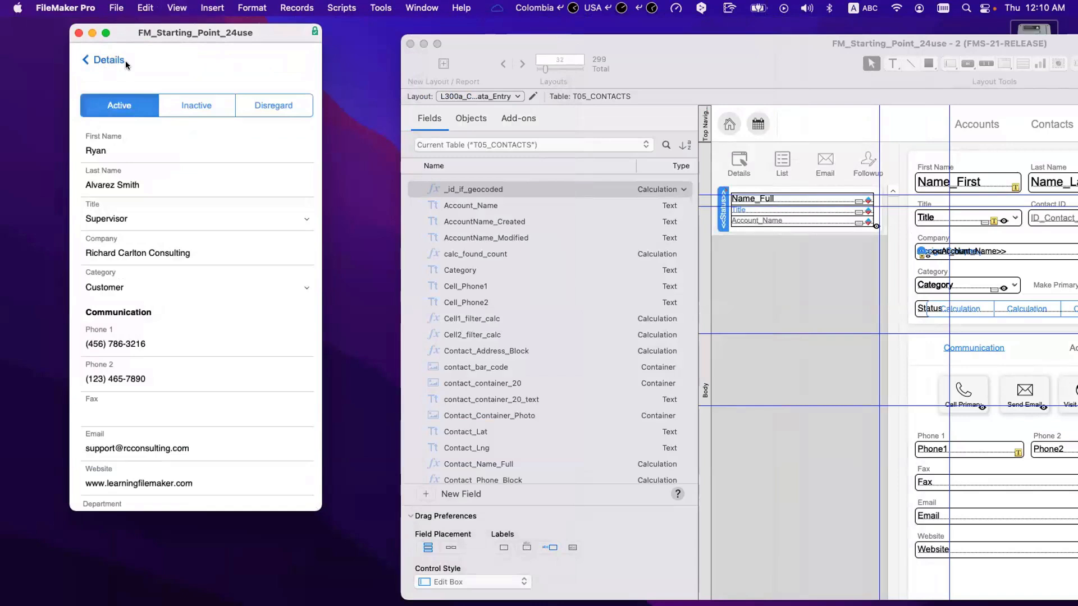
pyautogui.click(123, 61)
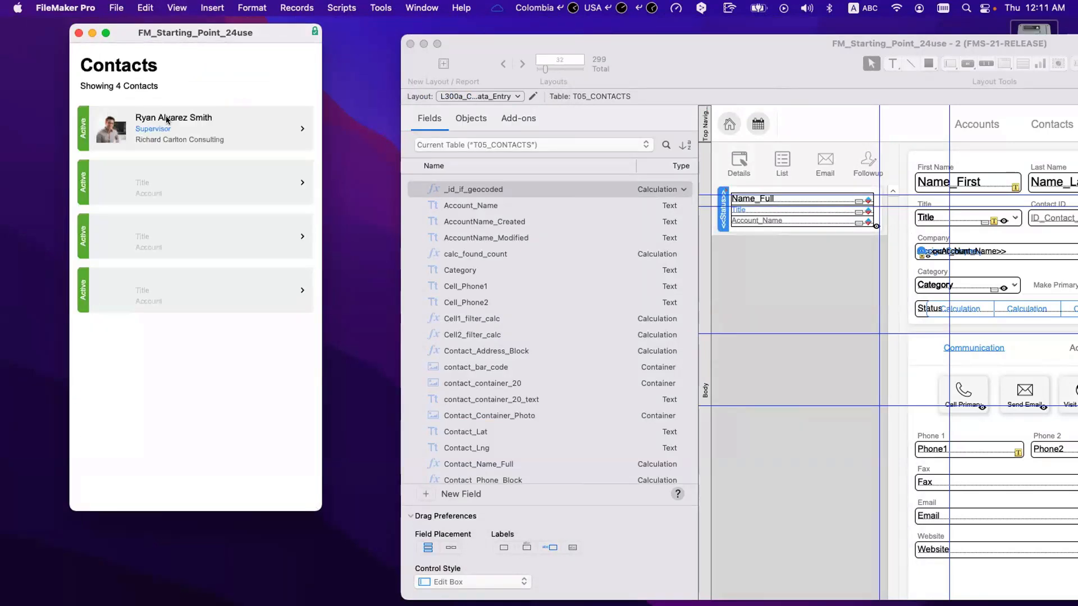
pyautogui.click(176, 131)
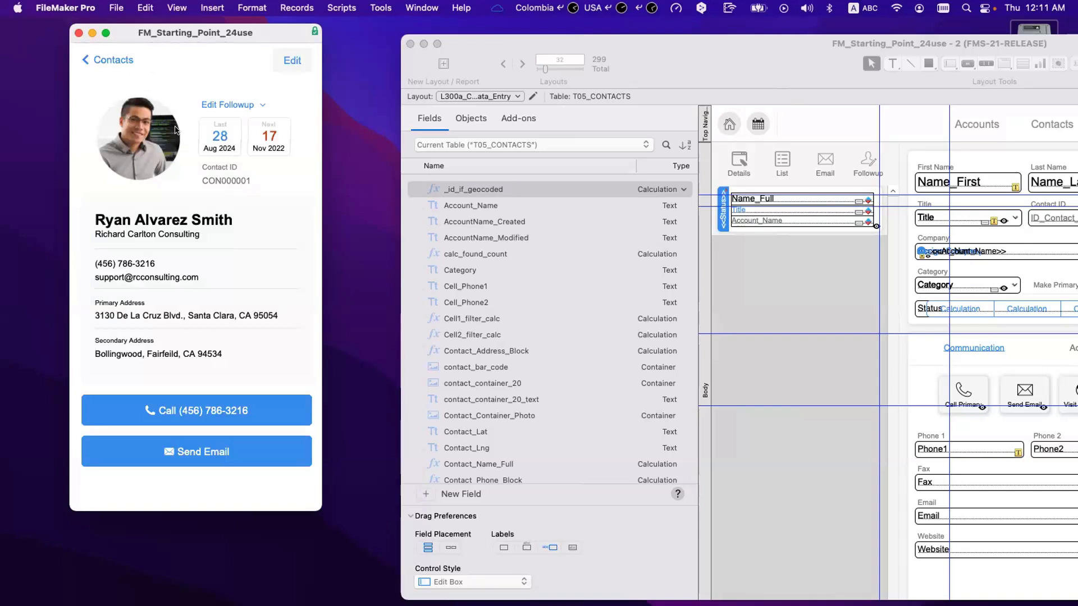
pyautogui.click(282, 60)
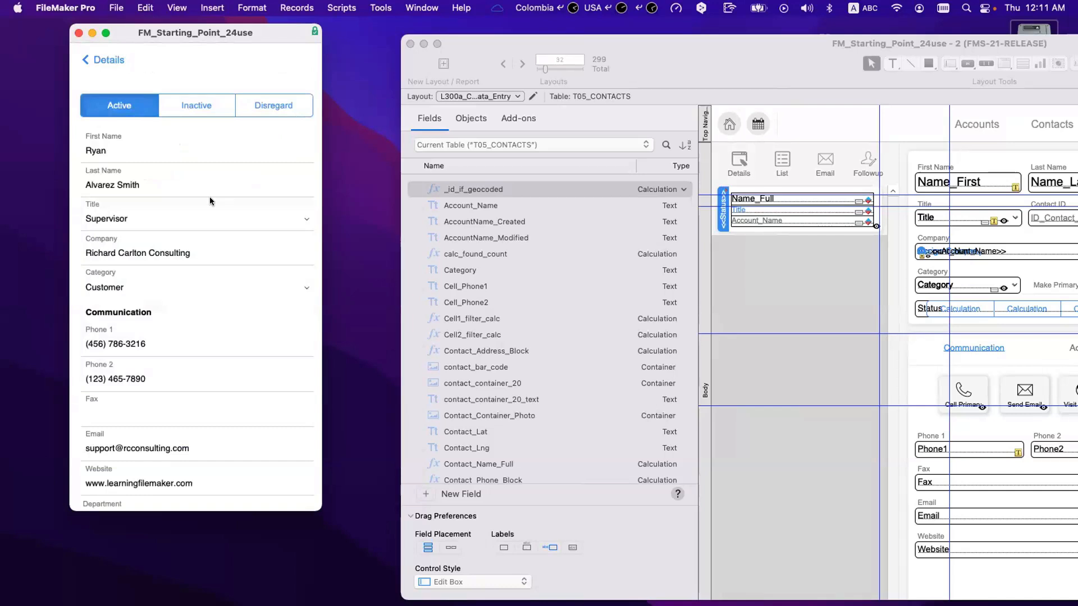
pyautogui.scroll(-10, 210, 198)
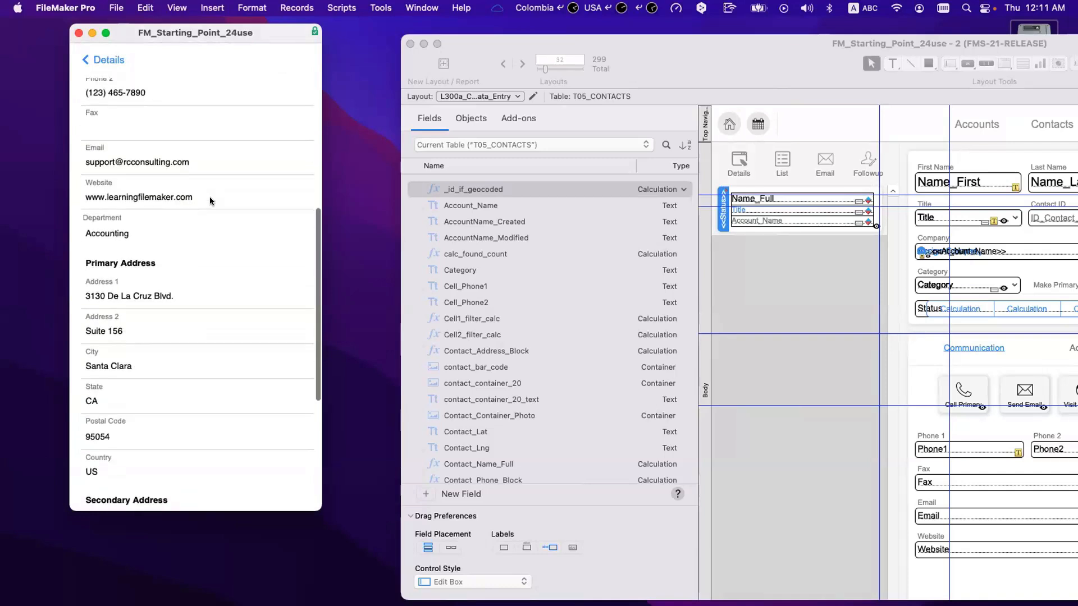
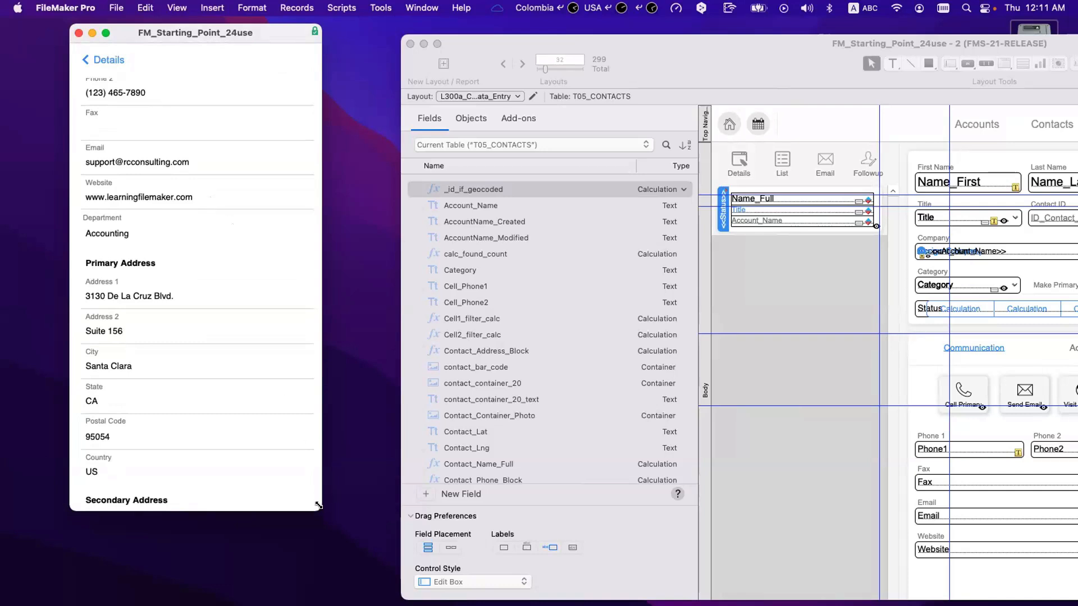
# - Enlarge the window slightly in both directions and check how the edit layout's fields and status button bar resize
pyautogui.moveTo(320, 507); pyautogui.dragTo(360, 555)
pyautogui.scroll(-5, 288, 497)
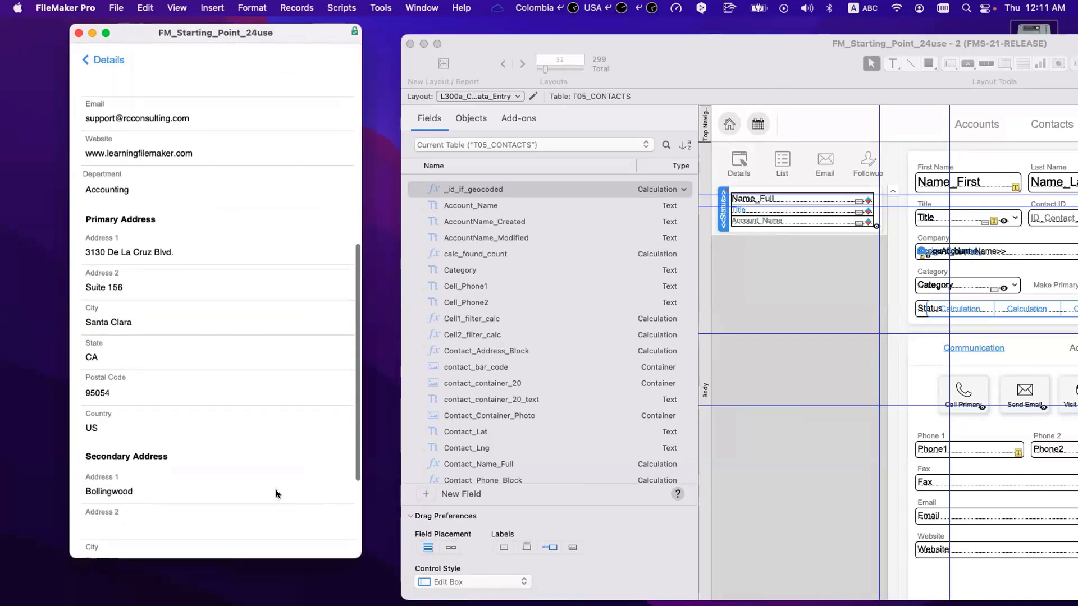
pyautogui.scroll(10, 271, 480)
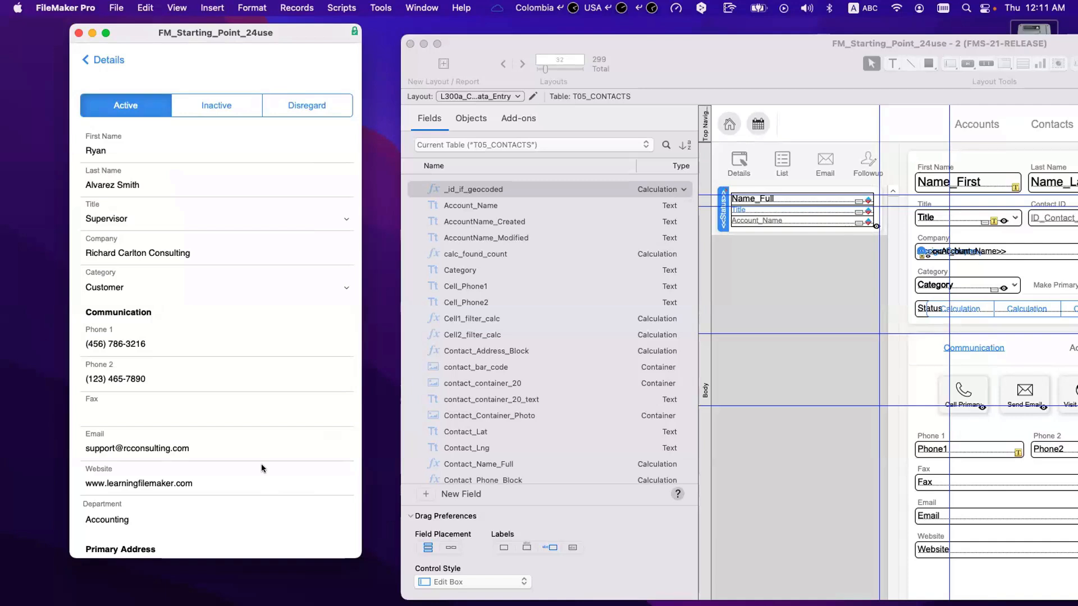
# - Switch to Layout mode with the status toolbar shown and go to the Contacts | Details layout
pyautogui.press('super+l')
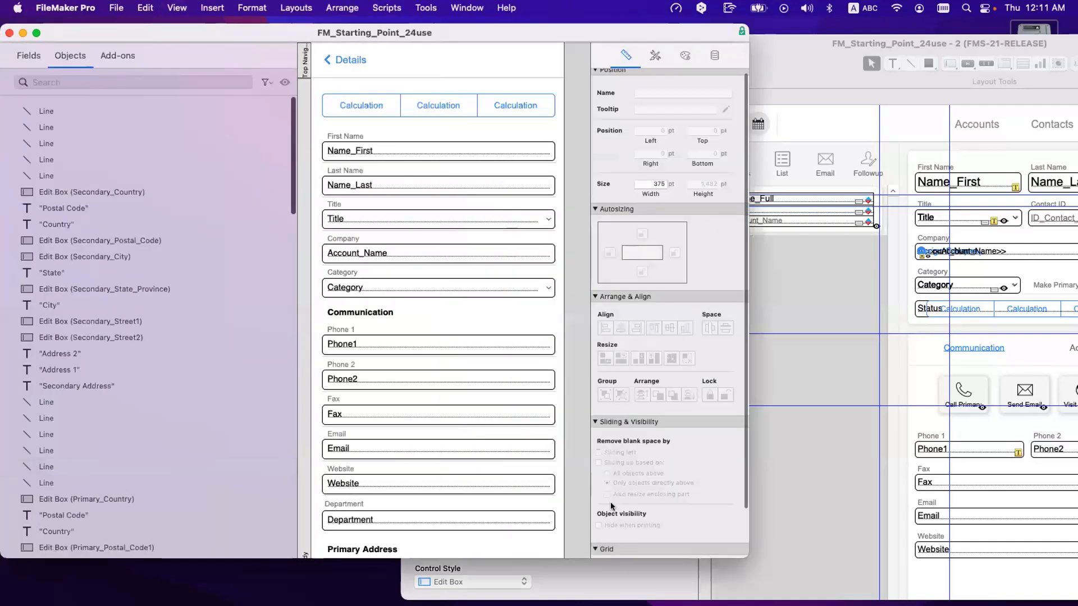
pyautogui.press('super+alt+s')
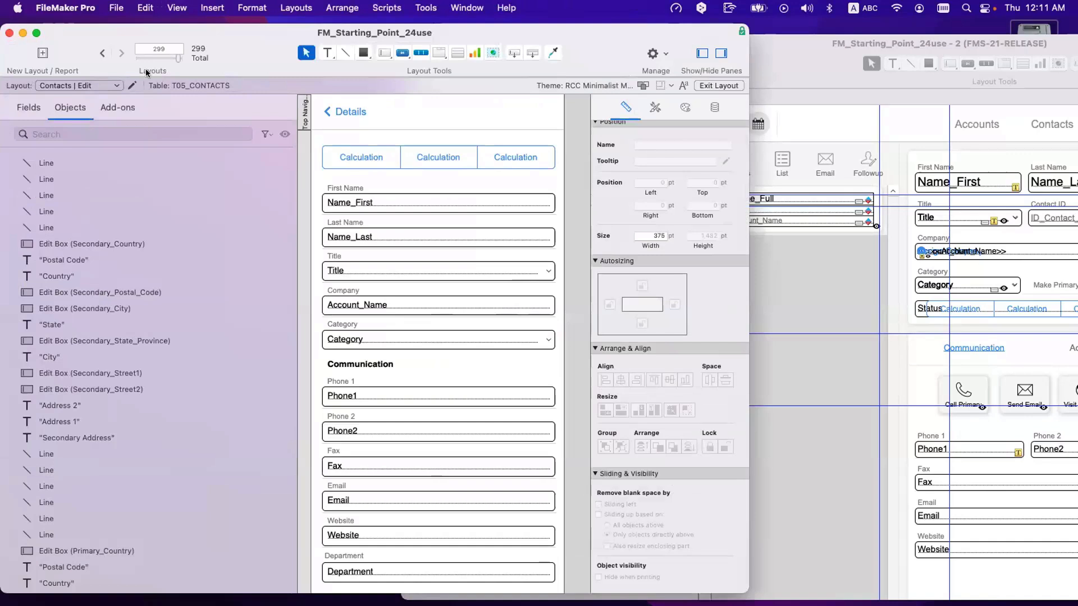
pyautogui.click(95, 54)
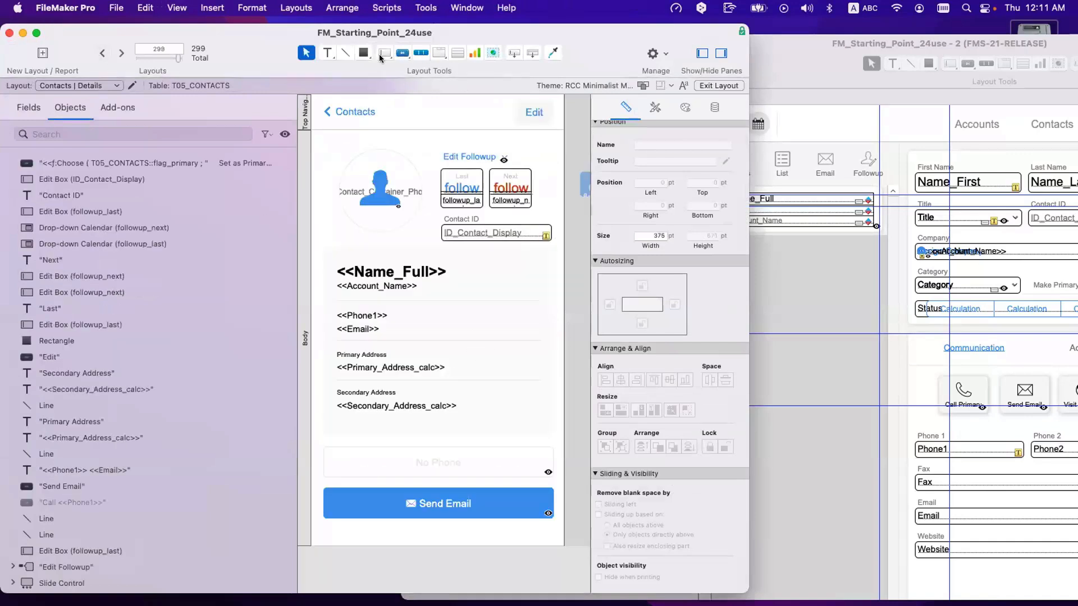
pyautogui.click(328, 52)
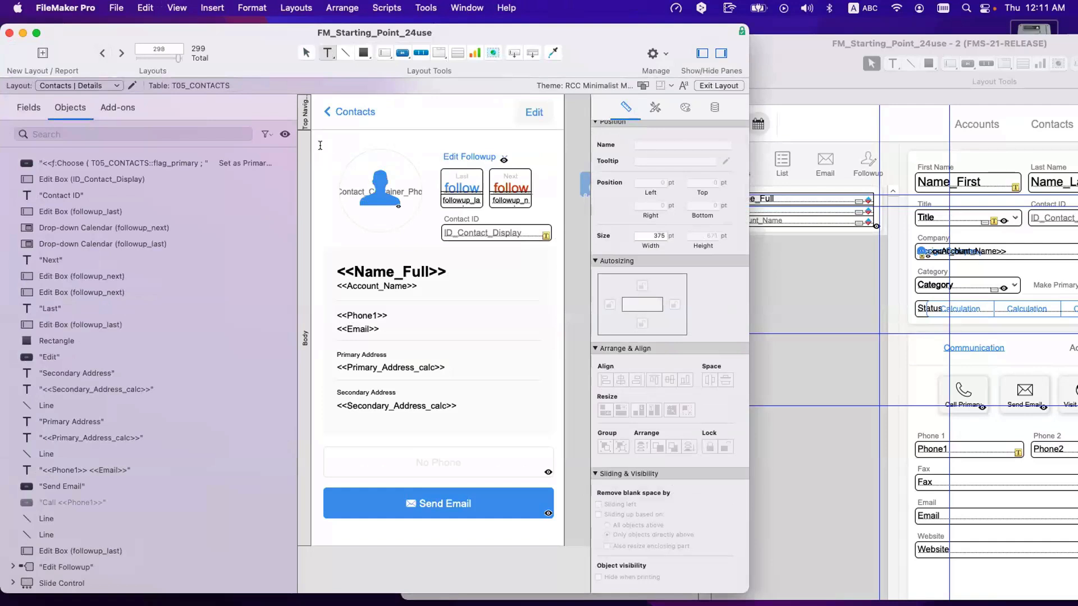
pyautogui.click(374, 203)
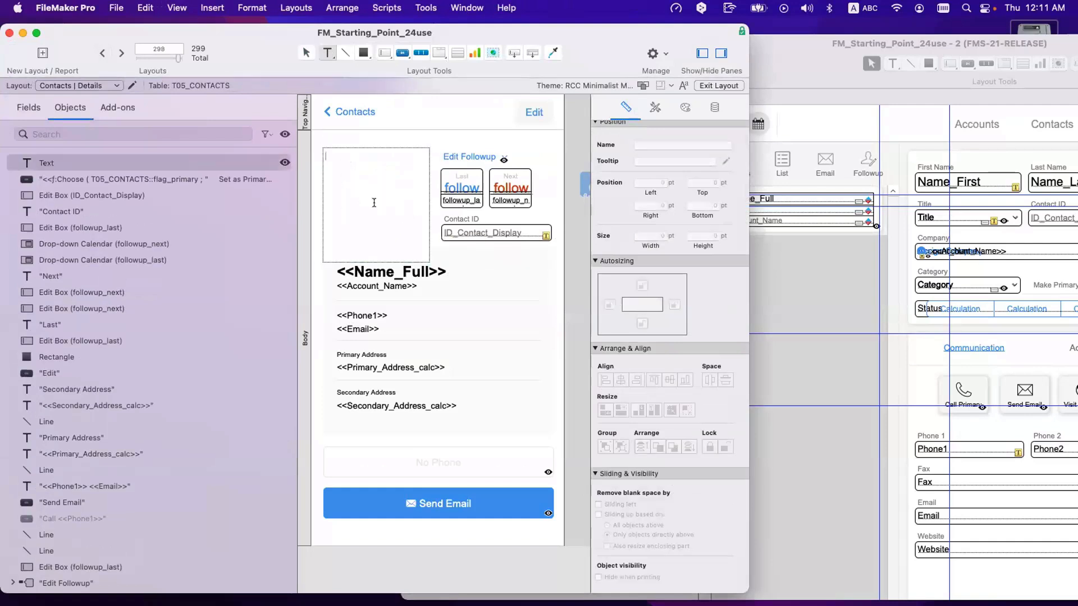
pyautogui.click(456, 311)
pyautogui.press('BackSpace')
# - Add a layout calculation returning Account_Name over the contact photo and view it in Browse mode
pyautogui.moveTo(328, 51); pyautogui.dragTo(380, 196)
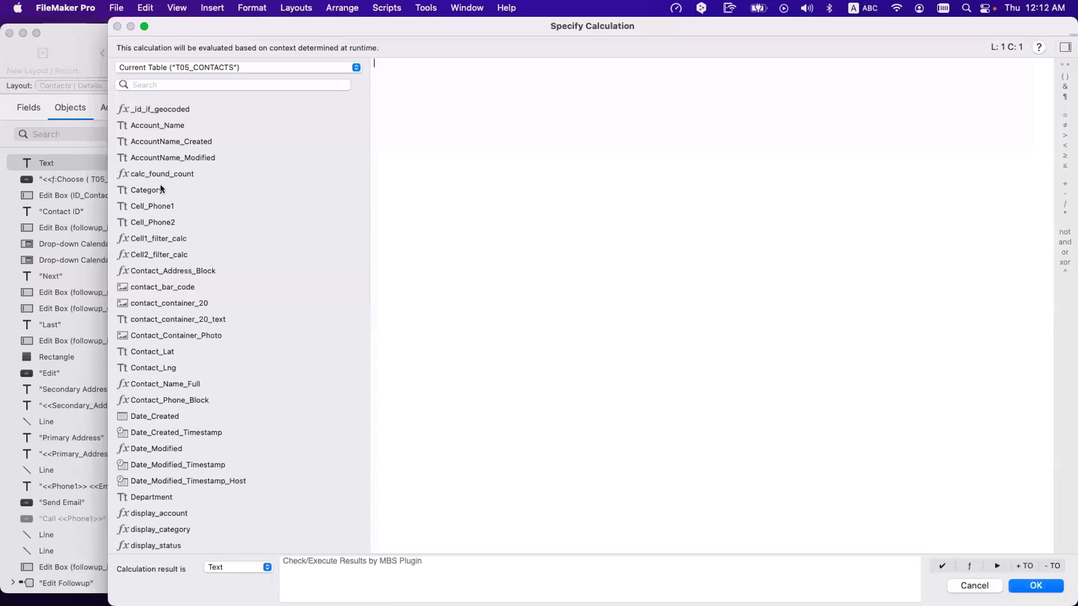
pyautogui.doubleClick(166, 125)
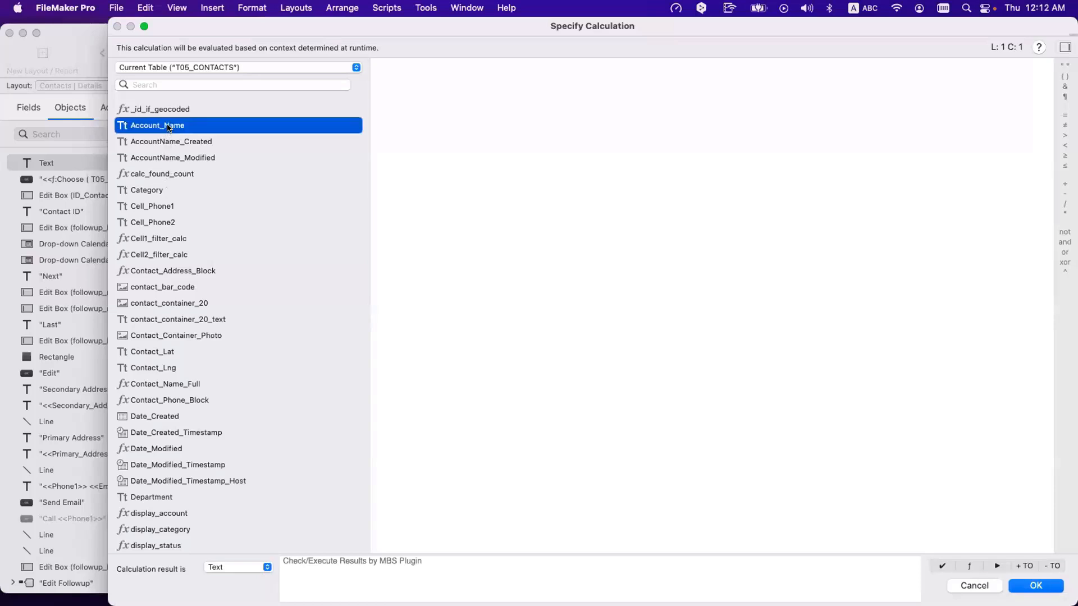
pyautogui.click(1036, 586)
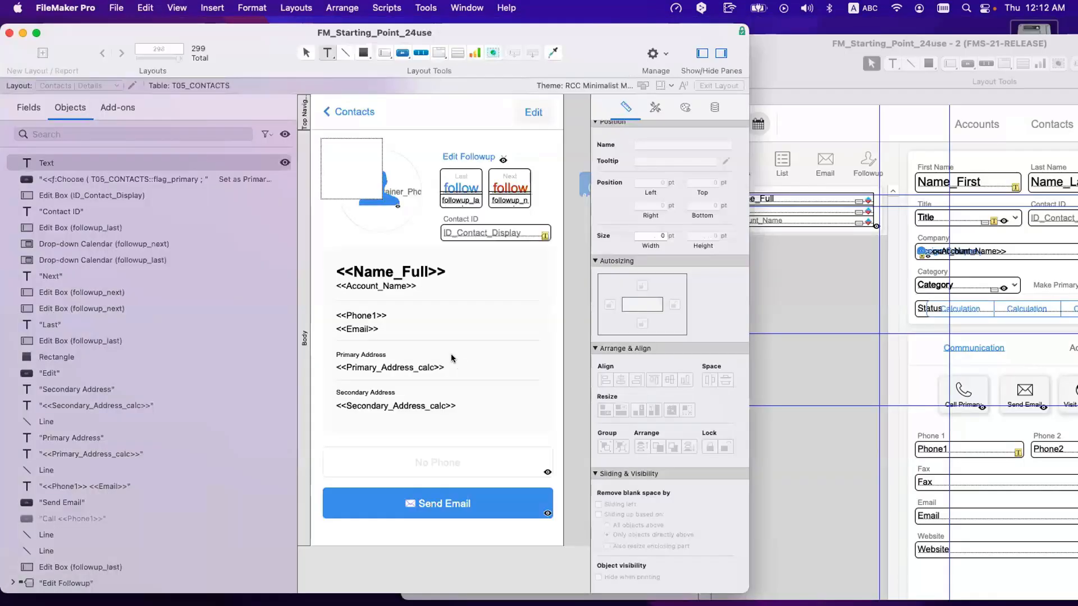
pyautogui.scroll(-1, 351, 194)
pyautogui.press('super+b')
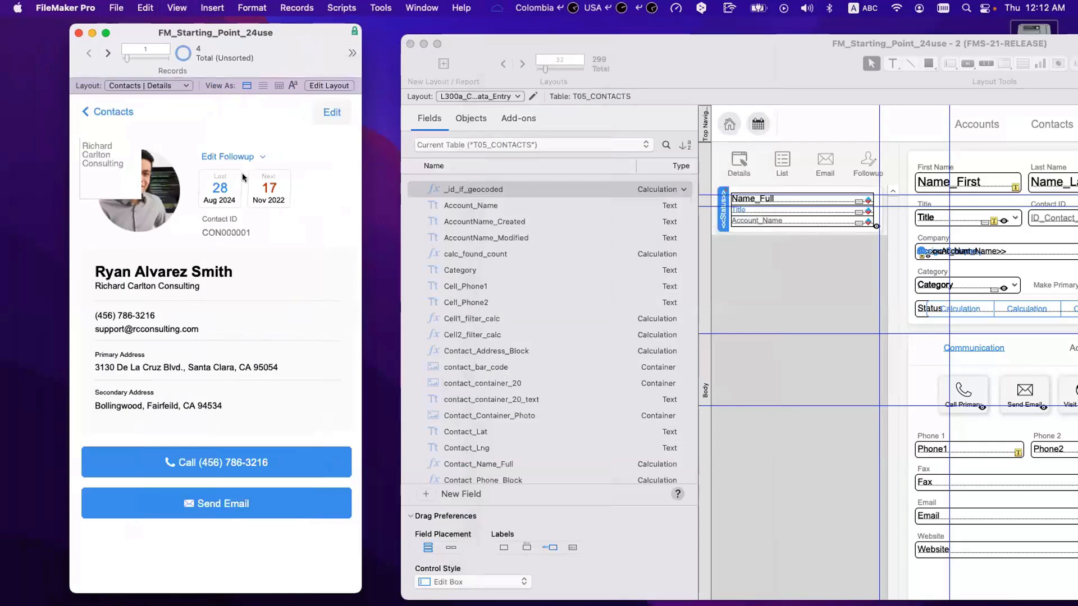
# - Rename the Account_Name field in the CON_Contacts table to Account_Name_2 and save the database changes
pyautogui.press('shift+super+d')
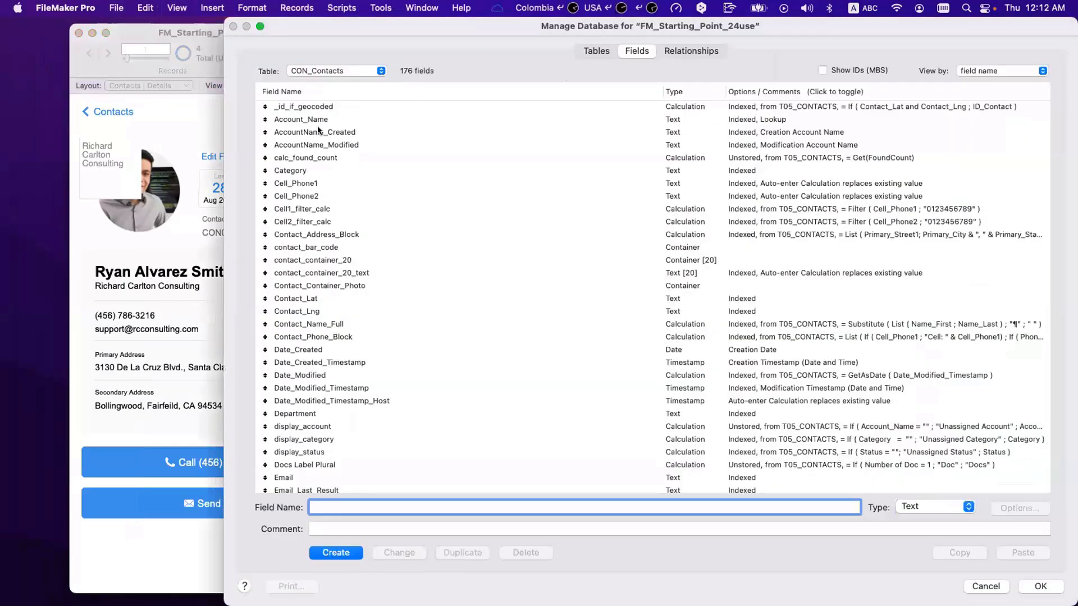
pyautogui.click(387, 507)
pyautogui.write('_2')
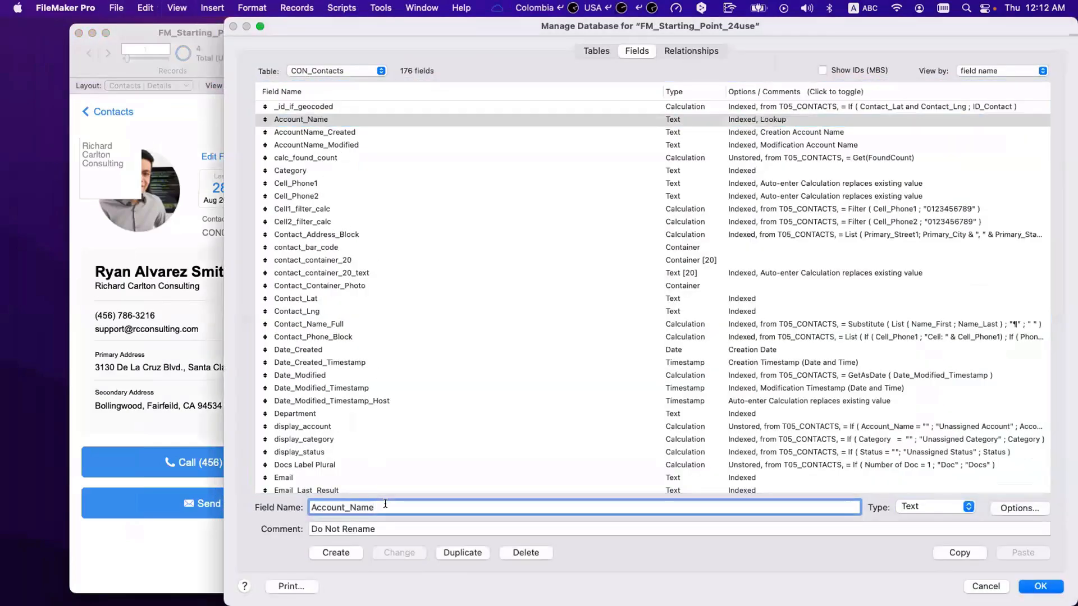
pyautogui.click(397, 554)
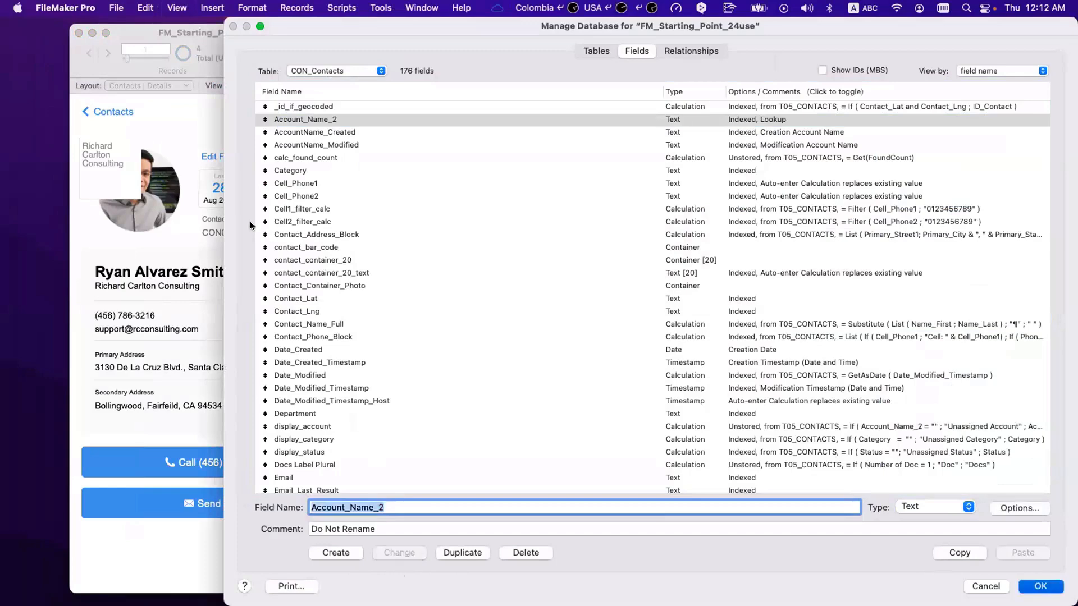
pyautogui.press('Return')
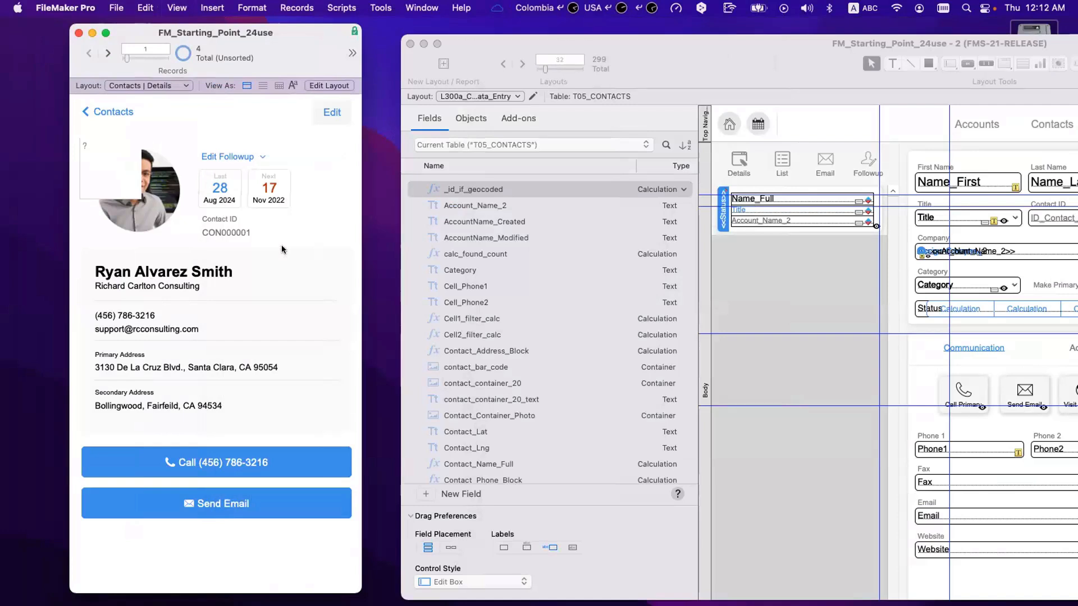
# - Change the layout calculation on the details layout to reference Account_Name_2 and check it in Browse mode
pyautogui.press('super+l')
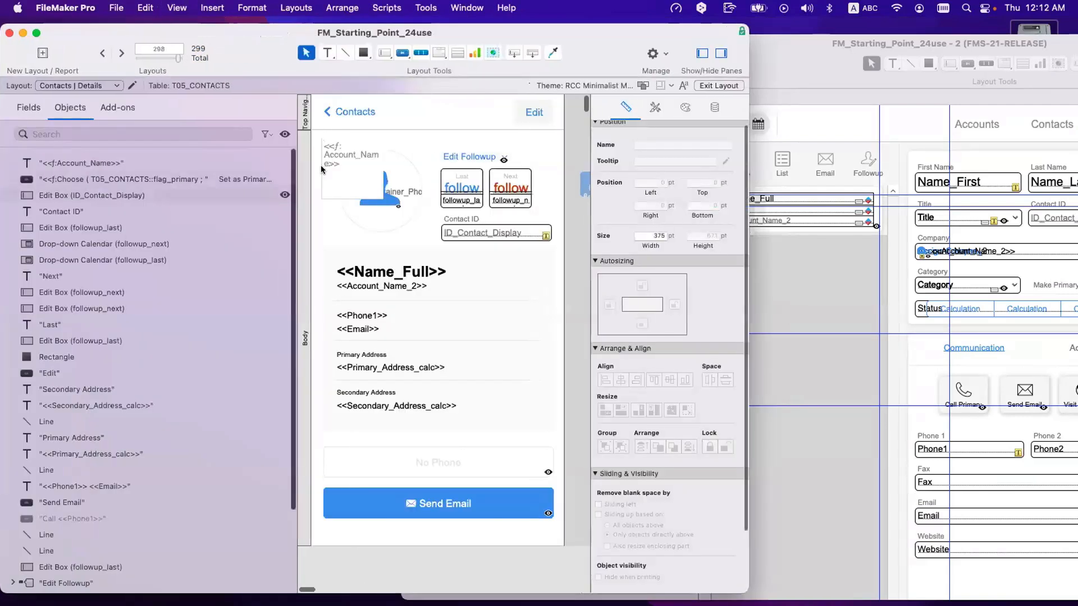
pyautogui.click(342, 164)
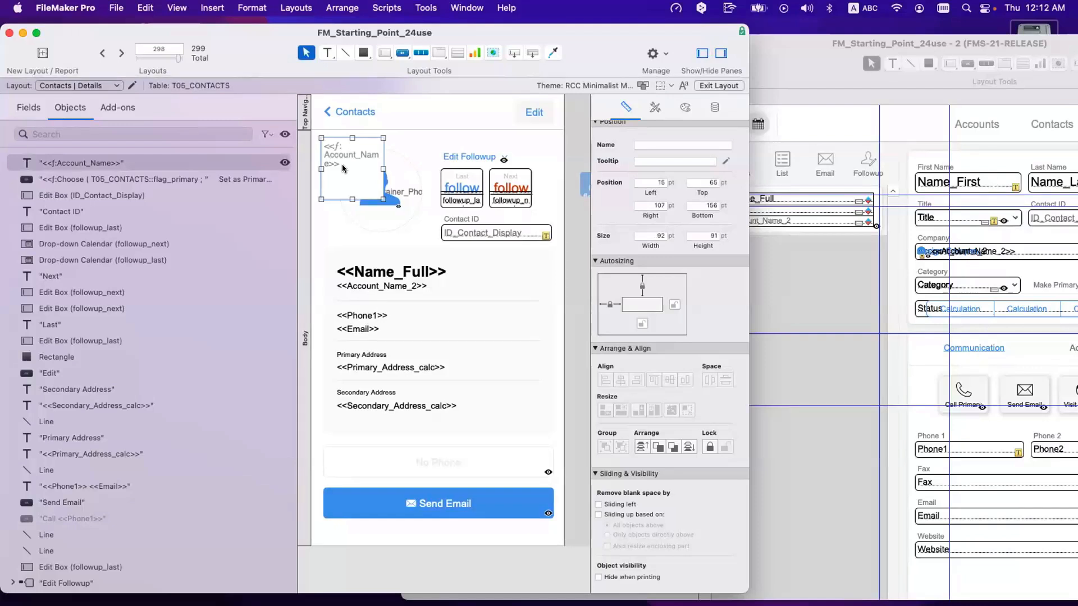
pyautogui.scroll(-1, 342, 164)
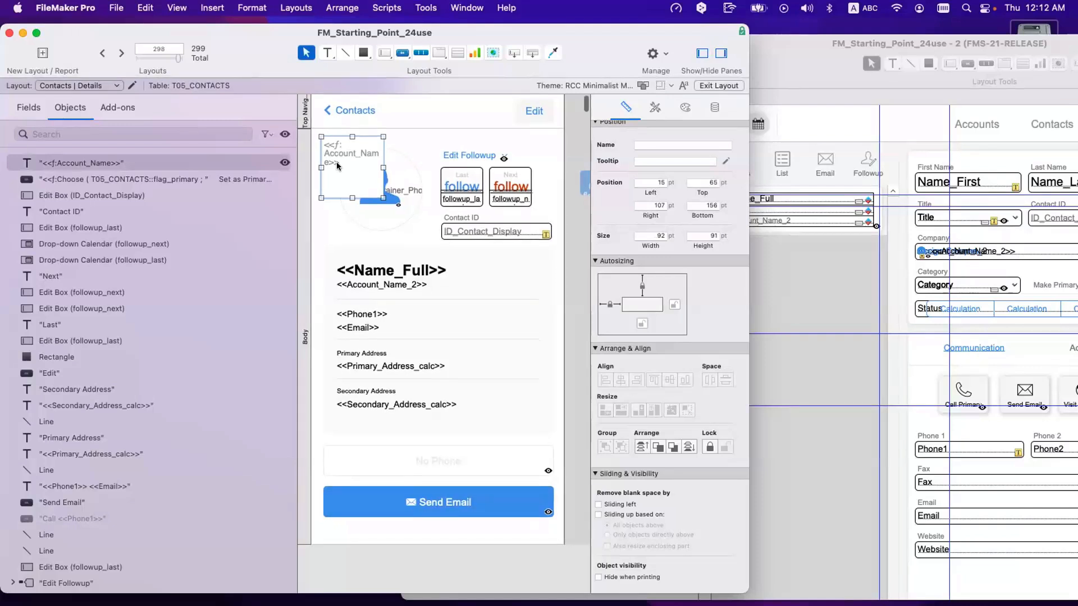
pyautogui.scroll(-1, 329, 162)
pyautogui.doubleClick(329, 159)
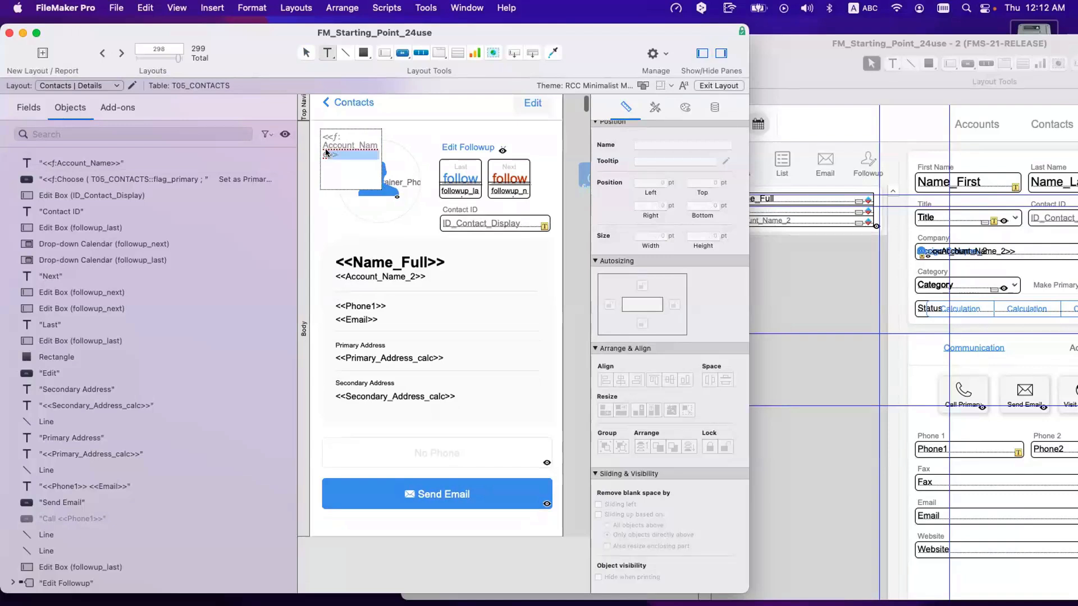
pyautogui.write('_2')
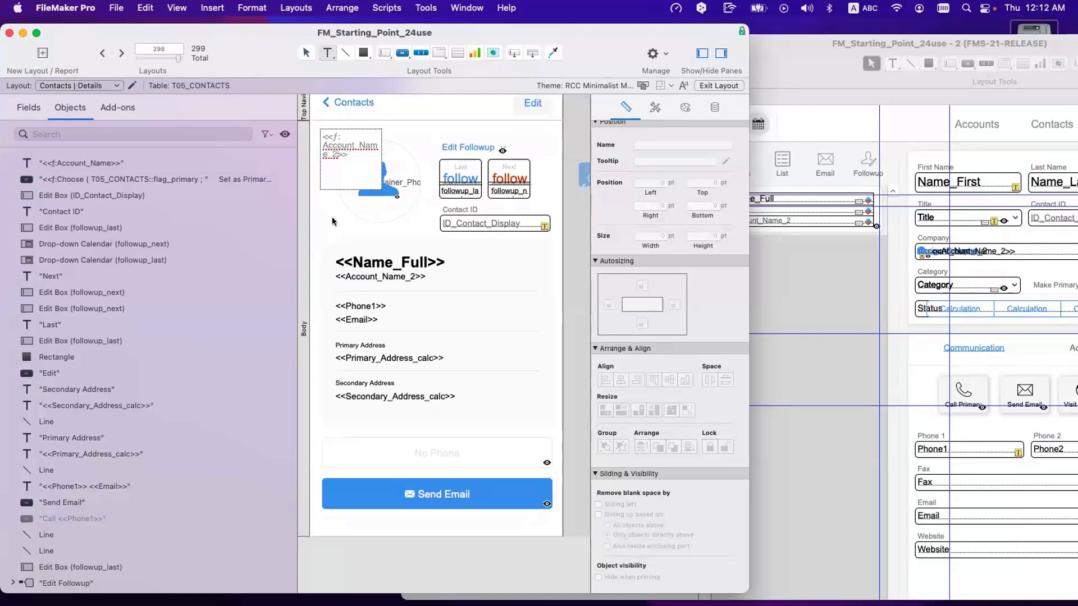
pyautogui.click(332, 221)
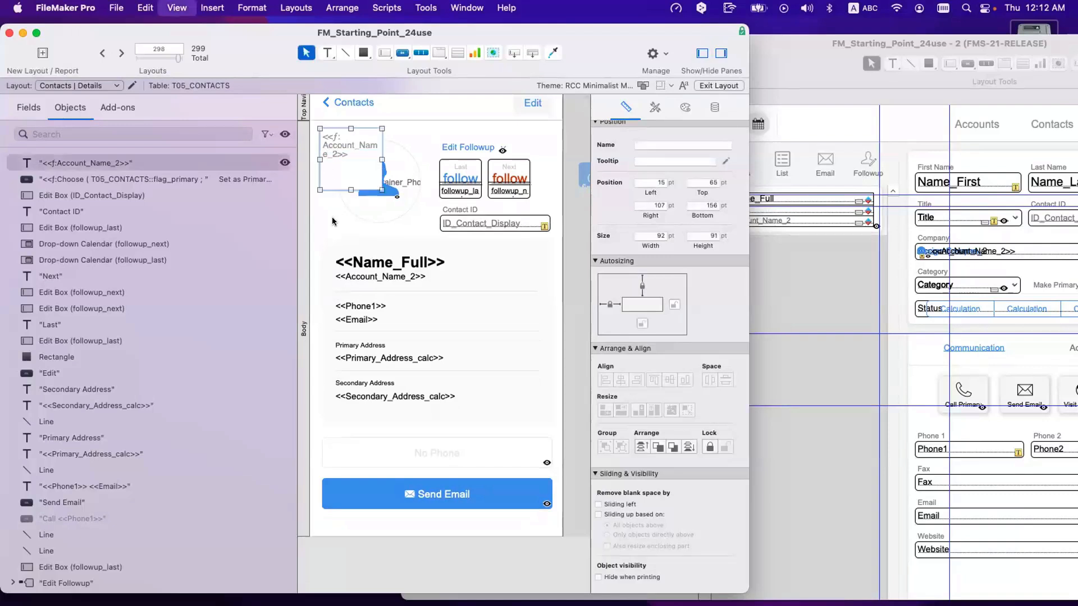
pyautogui.press('super+b')
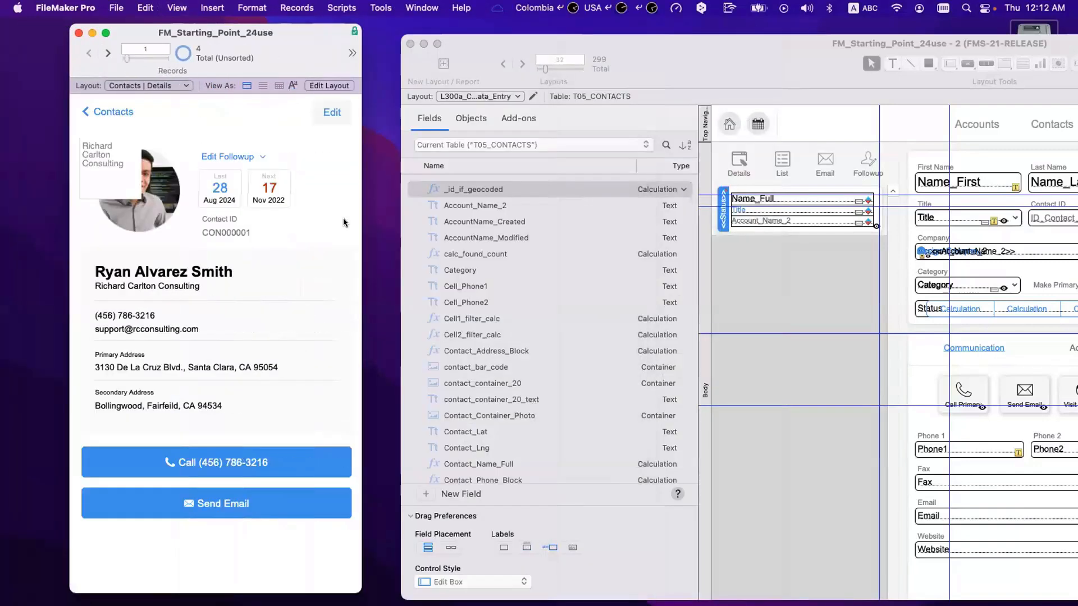
# - Rename the Account_Name_2 field back to Account_Name, save the database changes, and skip the layout update in progress
pyautogui.press('shift+super+d')
pyautogui.click(351, 111)
pyautogui.click(353, 117)
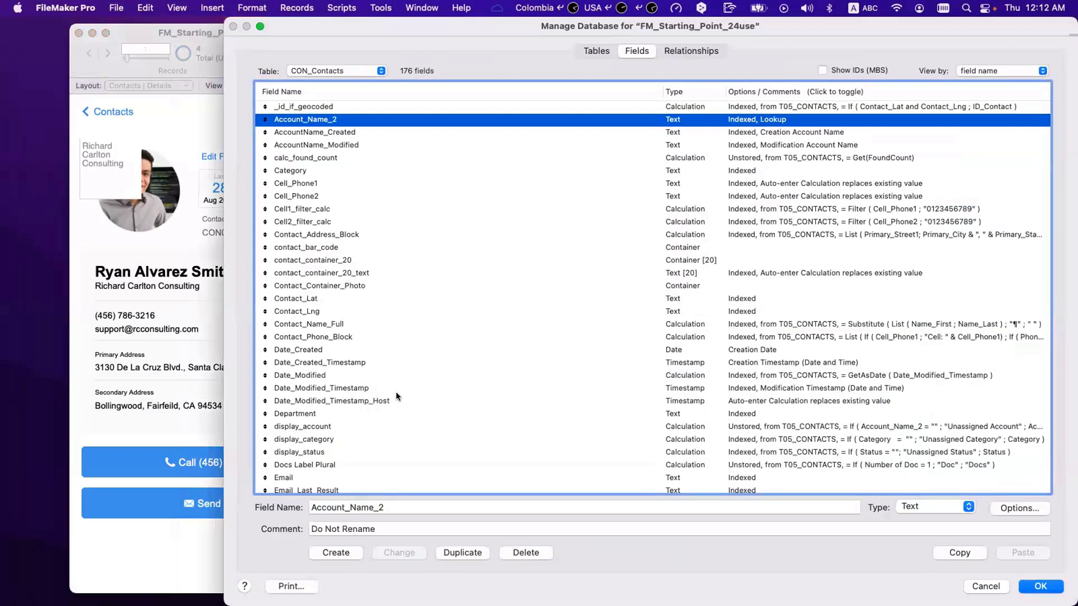
pyautogui.click(396, 504)
pyautogui.press('BackSpace')
pyautogui.press('BackSpace')
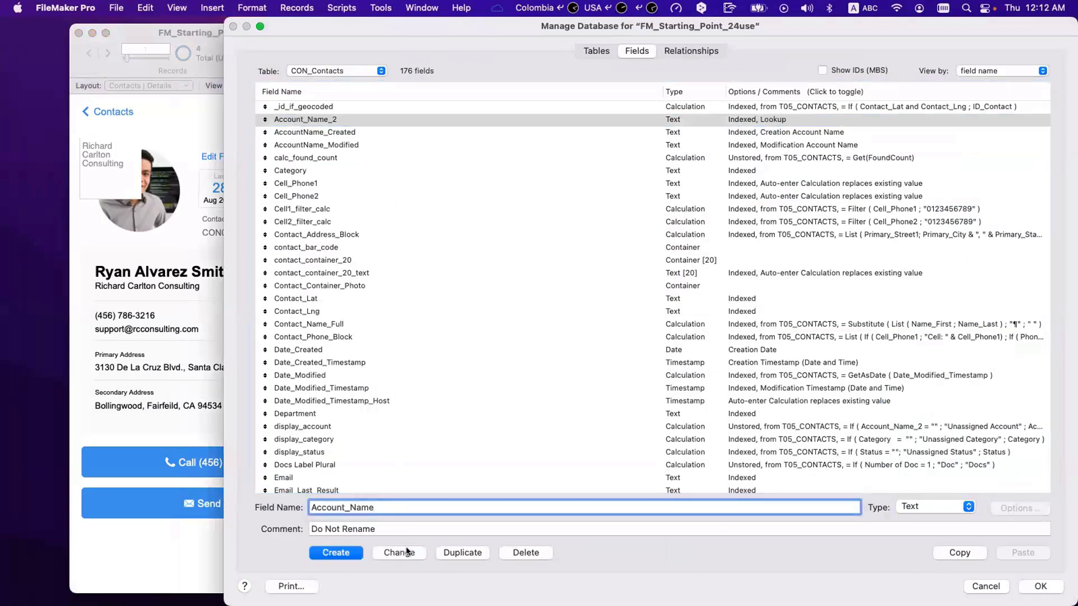
pyautogui.press('Return')
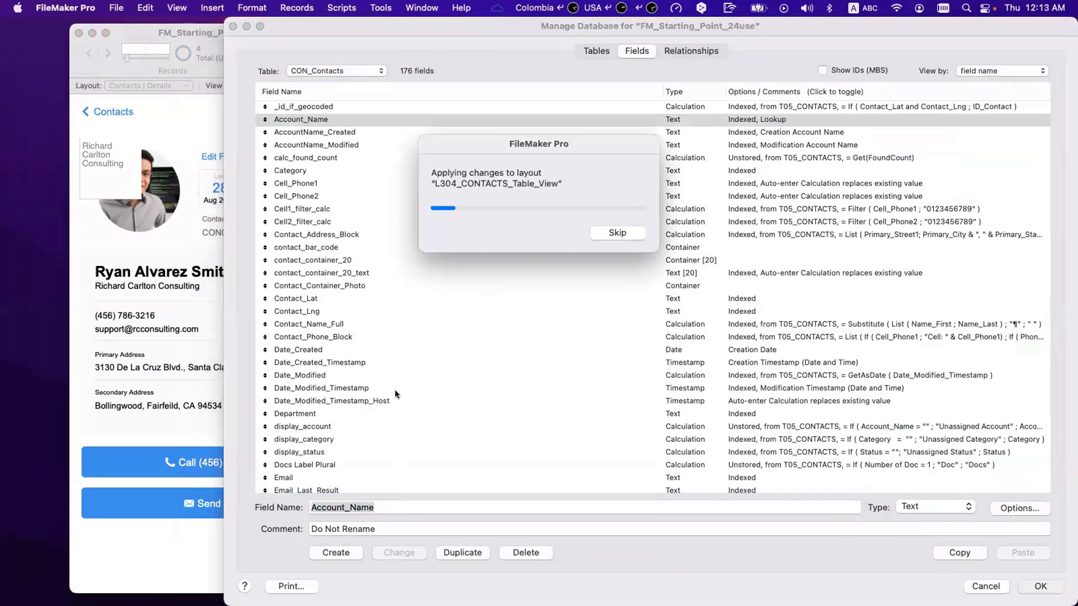
pyautogui.click(610, 231)
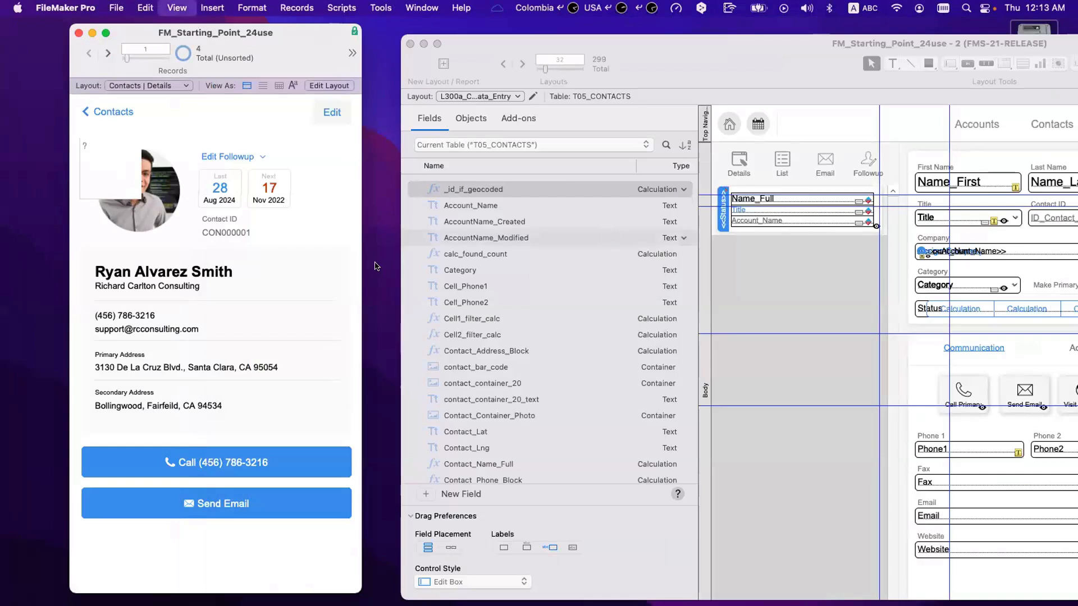
# - Restore the layout calculation's reference to Account_Name and delete the calculation's text object from the details layout
pyautogui.press('super+l')
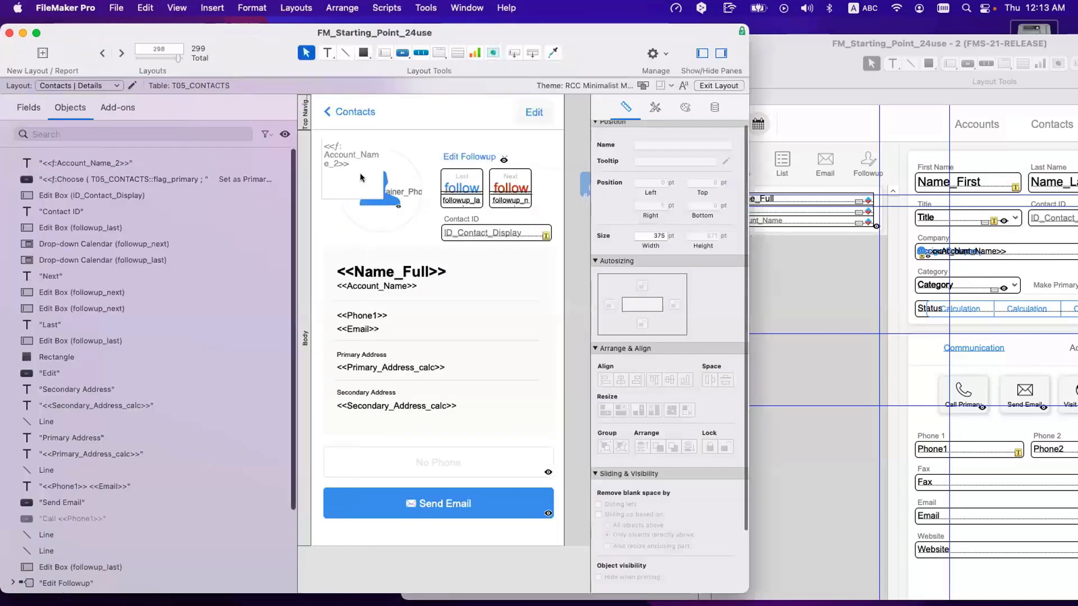
pyautogui.click(339, 169)
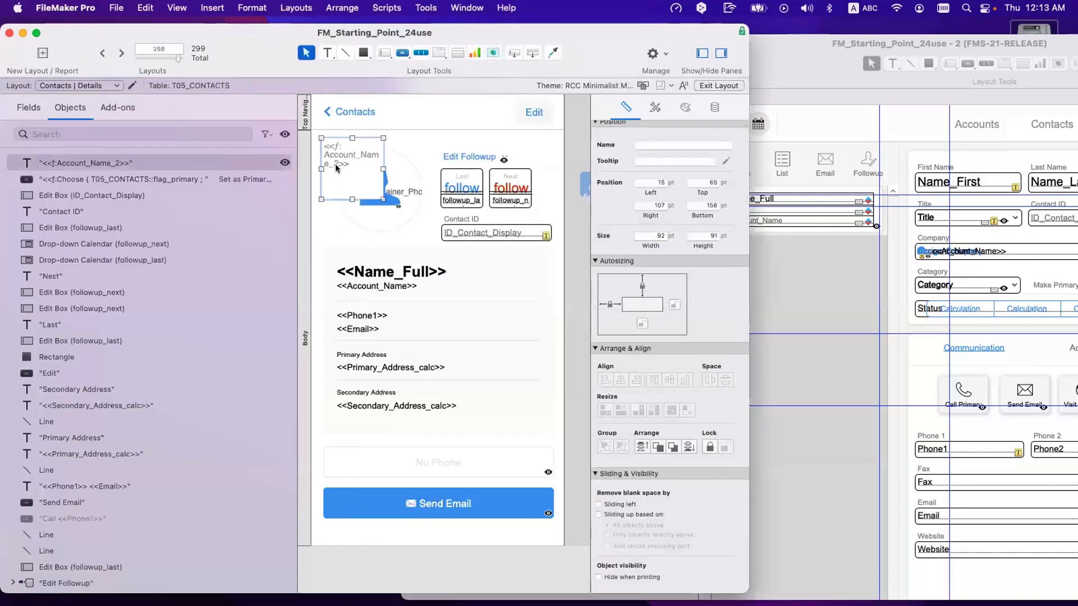
pyautogui.doubleClick(336, 167)
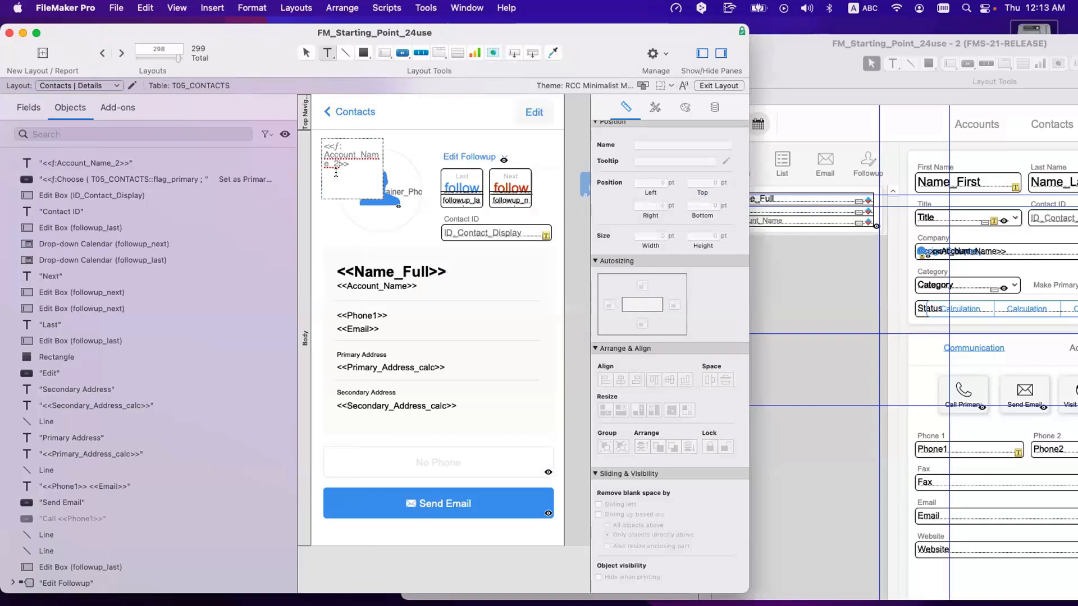
pyautogui.press('BackSpace')
pyautogui.press('BackSpace')
pyautogui.press('Escape')
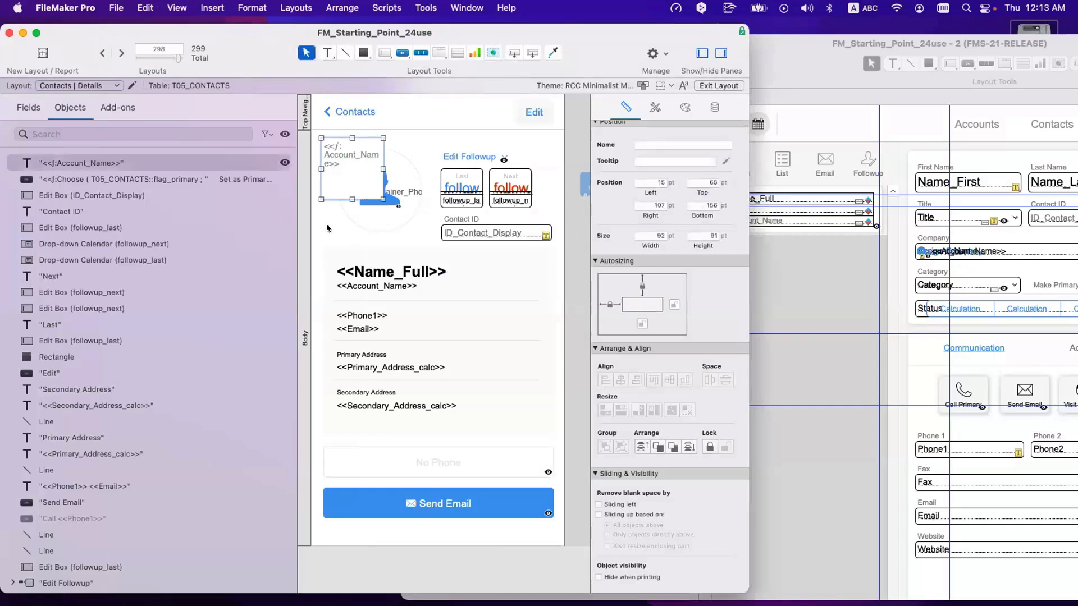
pyautogui.press('BackSpace')
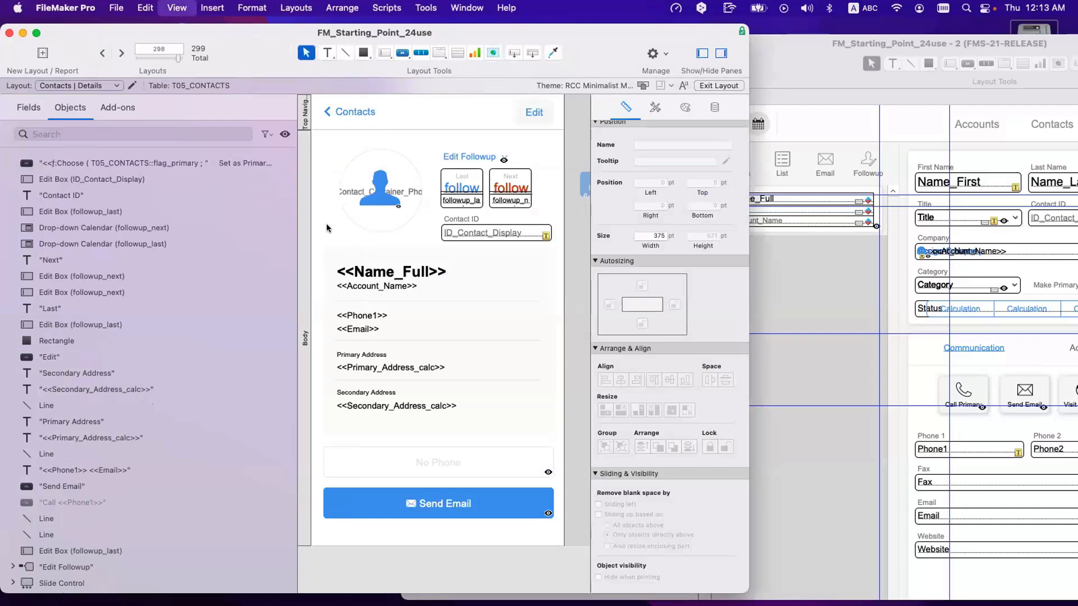
# - Test navigation in Browse mode from the contacts list to the first contact's details and edit fields, returning to details
pyautogui.press('super+b')
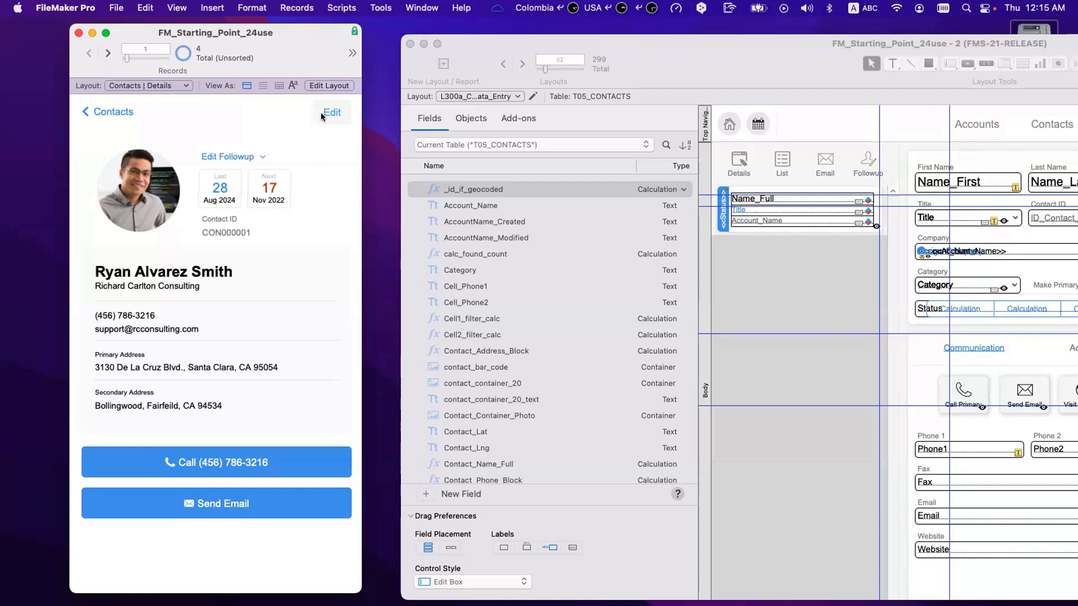
pyautogui.click(116, 110)
pyautogui.click(298, 169)
pyautogui.click(332, 111)
pyautogui.scroll(-10, 260, 249)
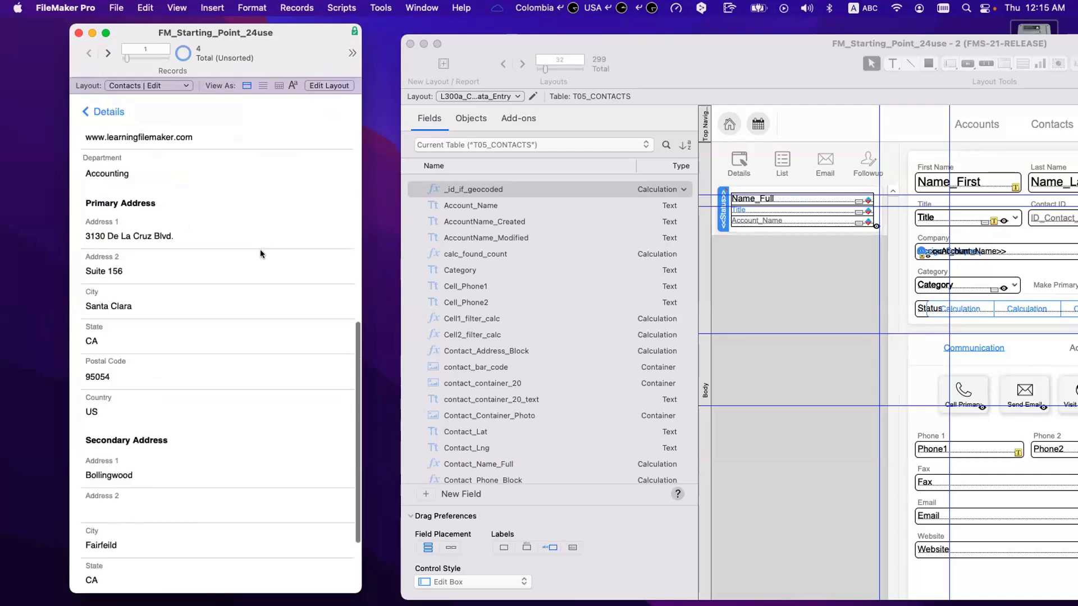
pyautogui.scroll(12, 261, 249)
pyautogui.click(113, 113)
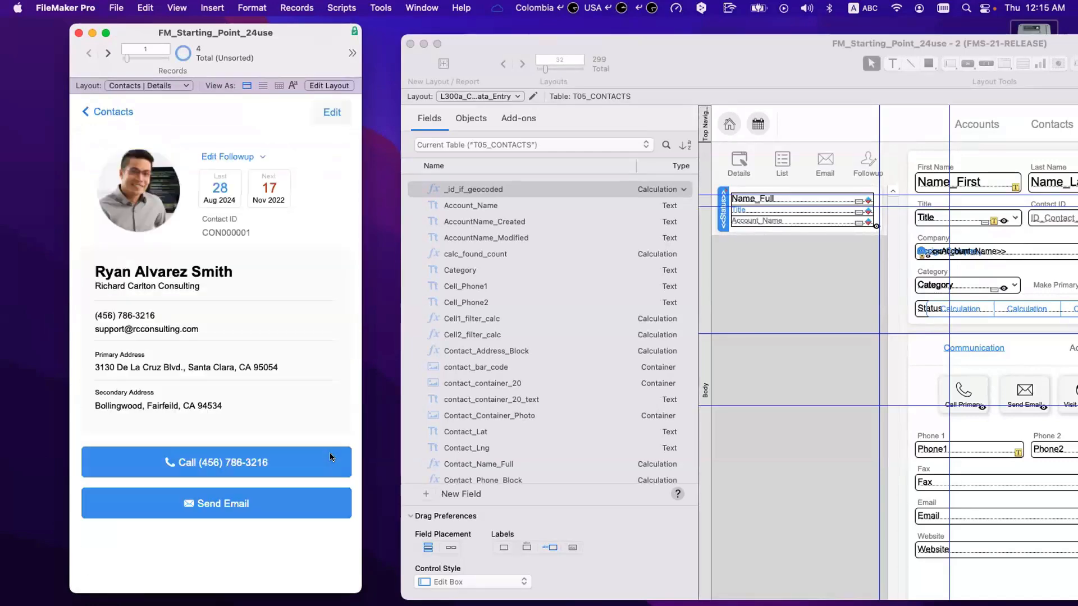
# - Widen the Layout mode window and move the Contact ID label and field off the details layout's visible area
pyautogui.press('super+l')
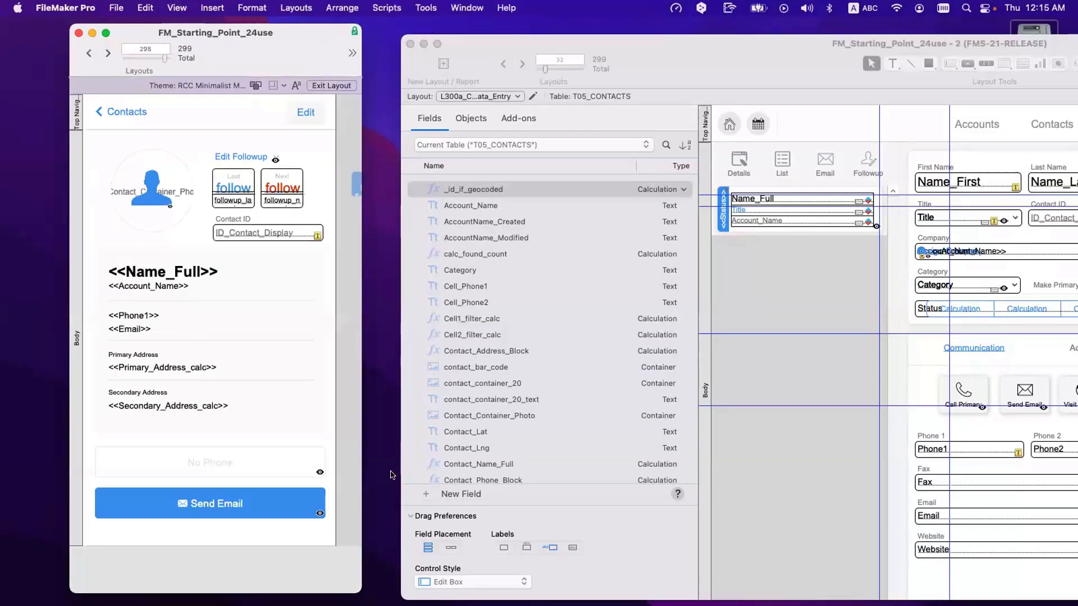
pyautogui.moveTo(745, 506); pyautogui.dragTo(987, 507)
pyautogui.click(491, 235)
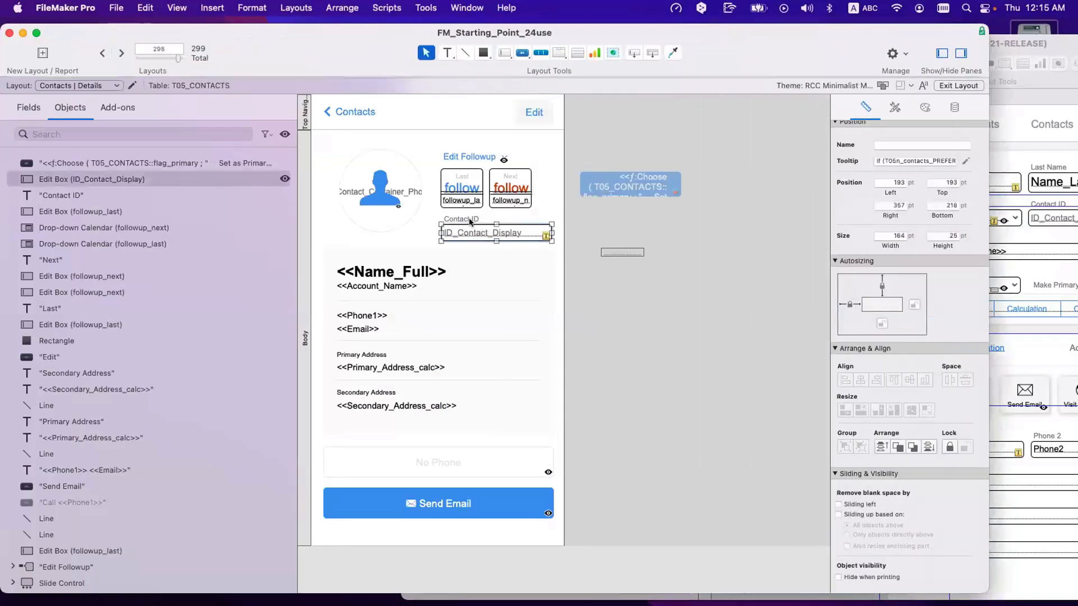
pyautogui.keyDown('shift'); pyautogui.click(461, 219); pyautogui.keyUp('shift')
pyautogui.moveTo(461, 219); pyautogui.dragTo(686, 293)
# - Place the Set as Primary button below the follow-up dates and resize it to 108 by 25 pt
pyautogui.moveTo(640, 189); pyautogui.dragTo(509, 226)
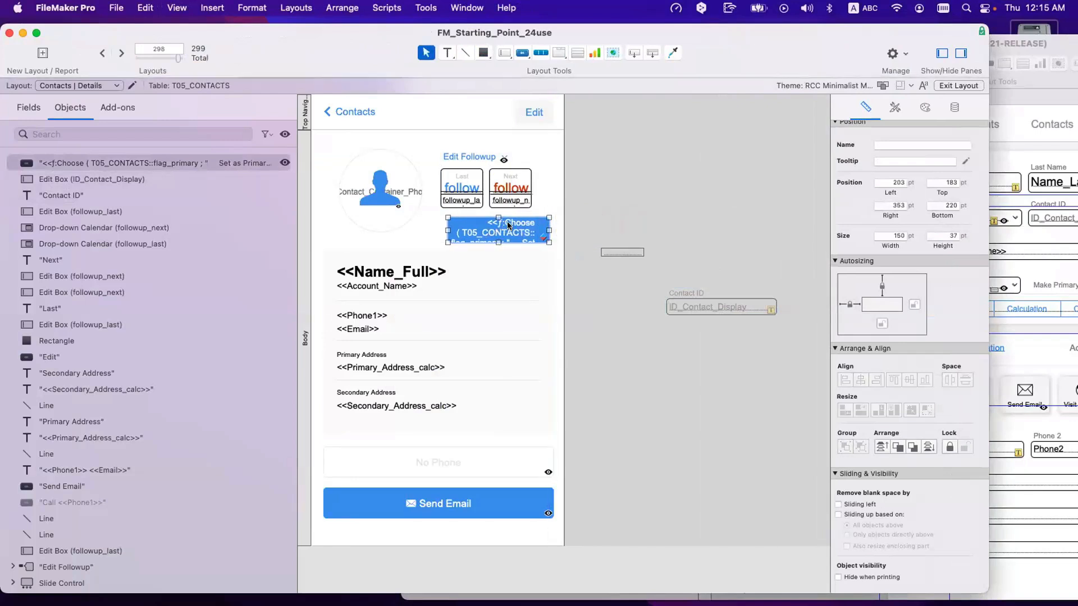
pyautogui.moveTo(448, 243); pyautogui.dragTo(476, 234)
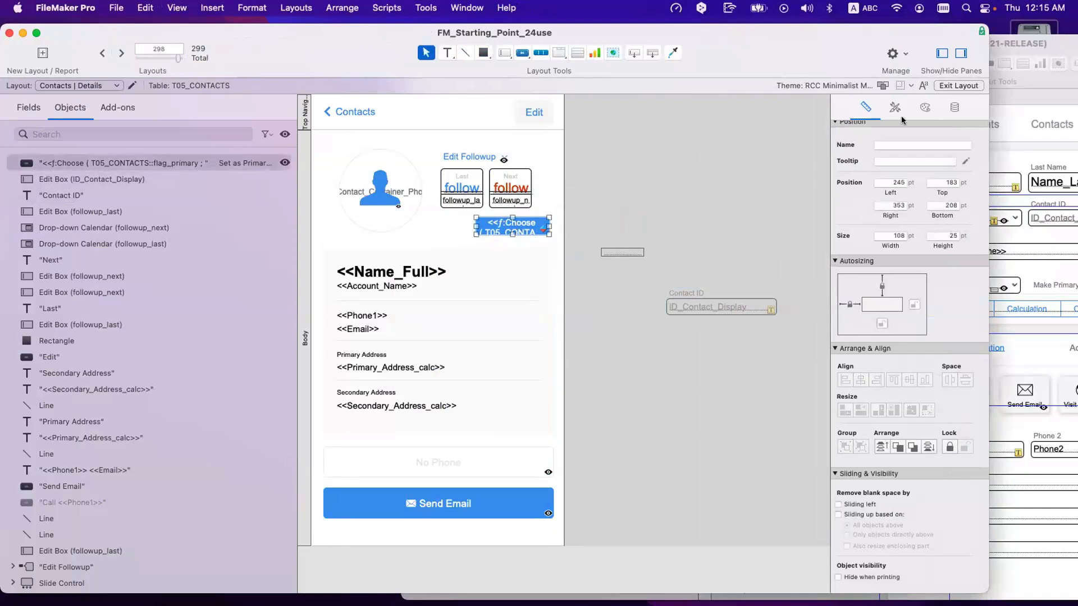
pyautogui.click(925, 107)
pyautogui.doubleClick(941, 551)
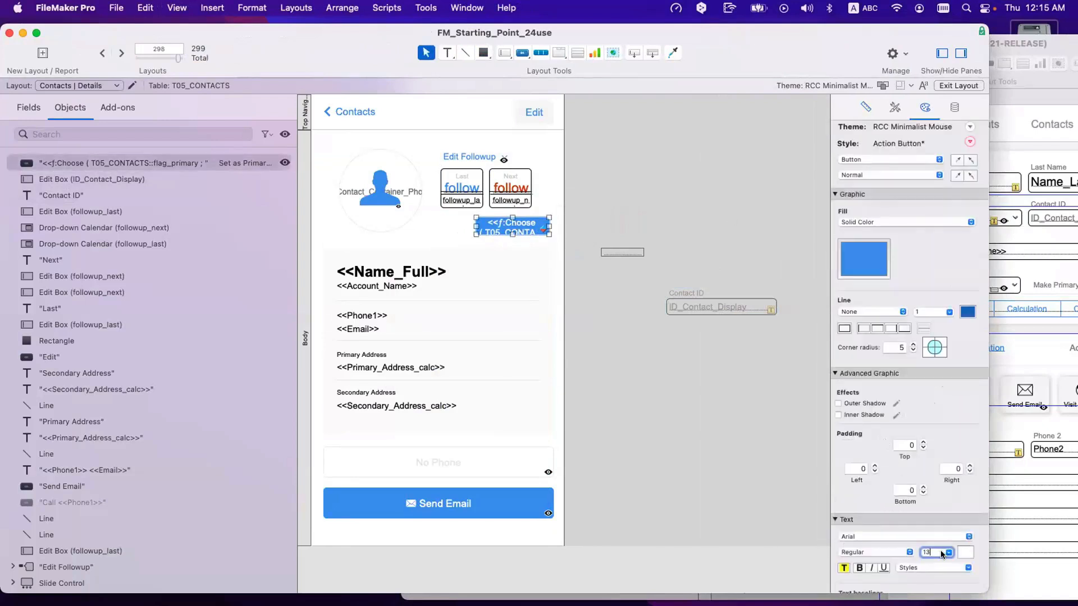
# - Move the Set as Primary button to 252 pt left, 190 pt top, anchor it top and right, save, and check Browse mode
pyautogui.click(521, 241)
pyautogui.moveTo(519, 227); pyautogui.dragTo(522, 230)
pyautogui.press('super+s')
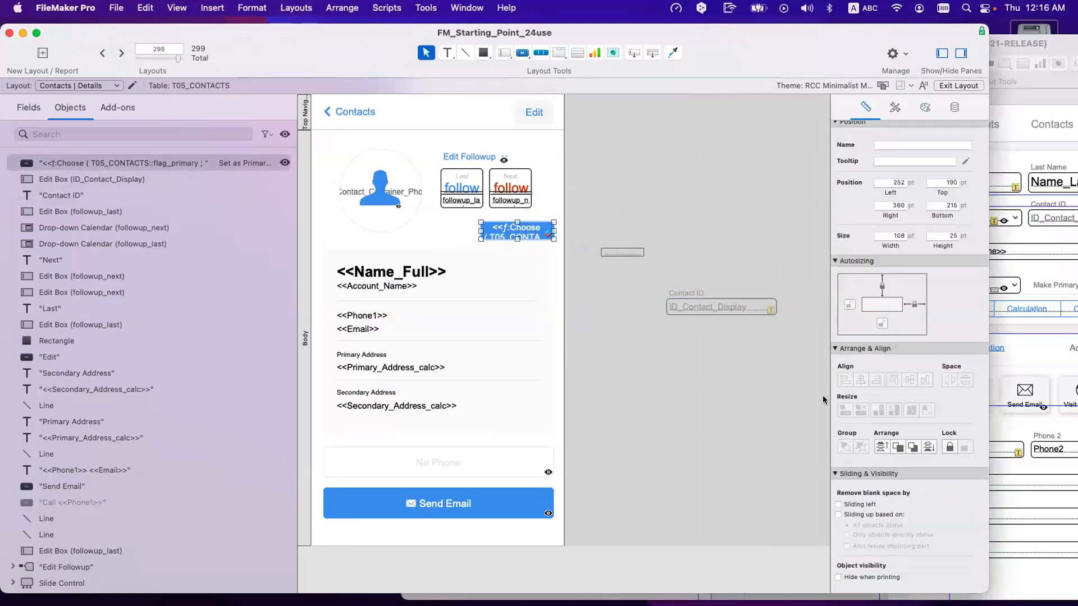
pyautogui.press('super+b')
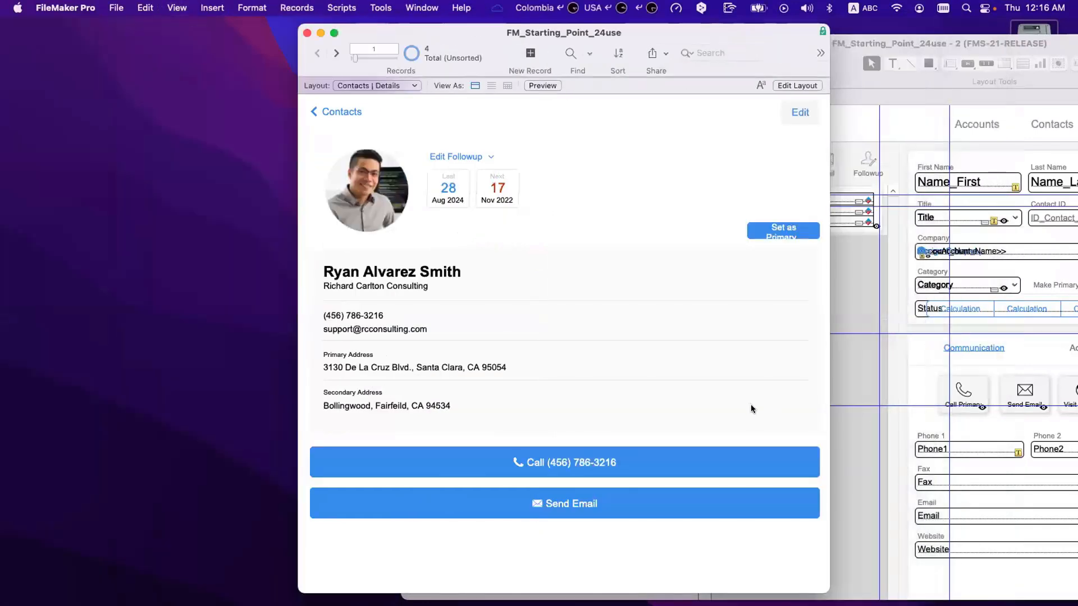
pyautogui.press('super+l')
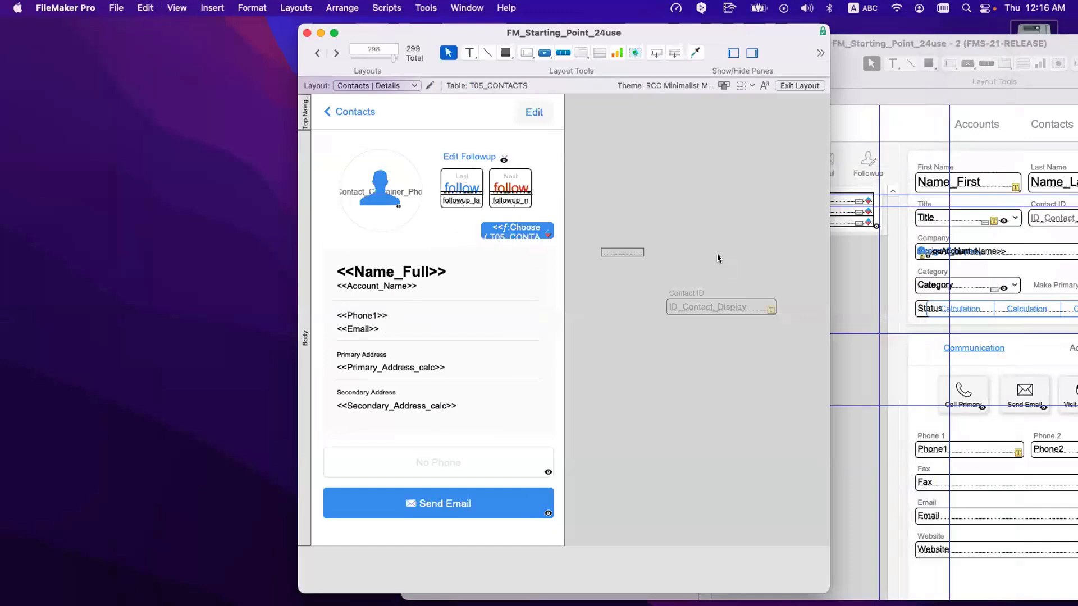
# - Widen the Set as Primary button toward the follow-up dates, keeping its far edge in place, and switch to Browse mode
pyautogui.click(516, 242)
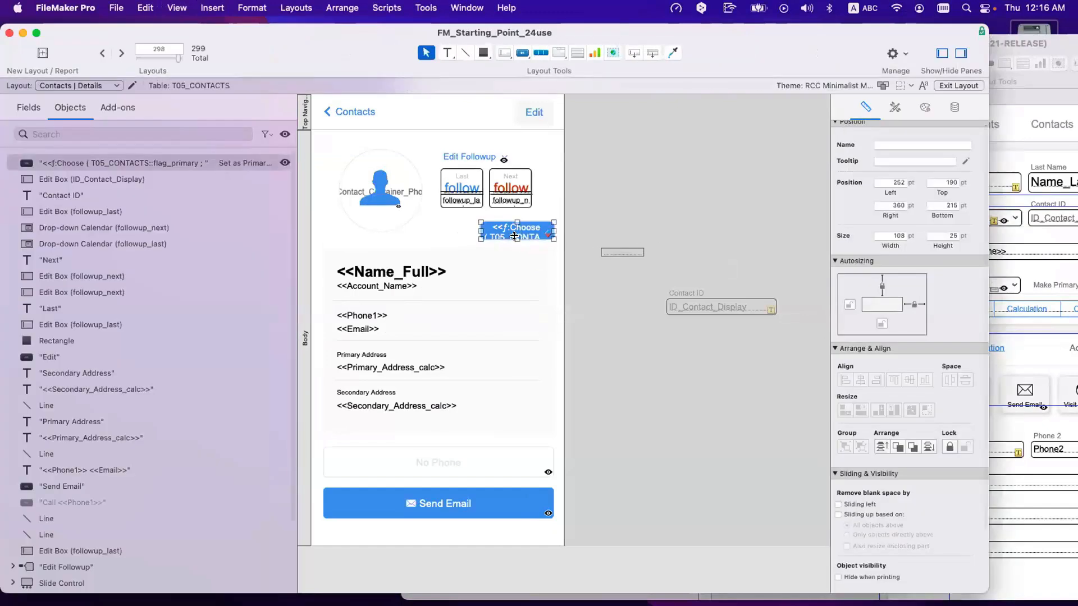
pyautogui.moveTo(483, 233); pyautogui.dragTo(510, 233)
pyautogui.press('super+b')
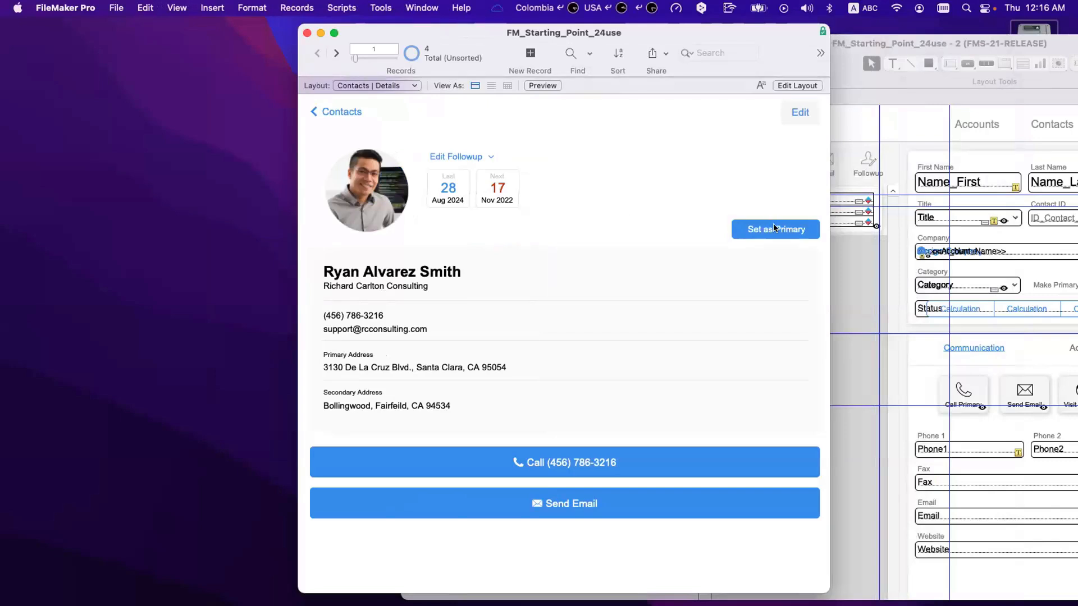
# - Test the Set as Primary button by toggling the contact's primary status repeatedly, leaving the contact set as Primary
pyautogui.click(773, 224)
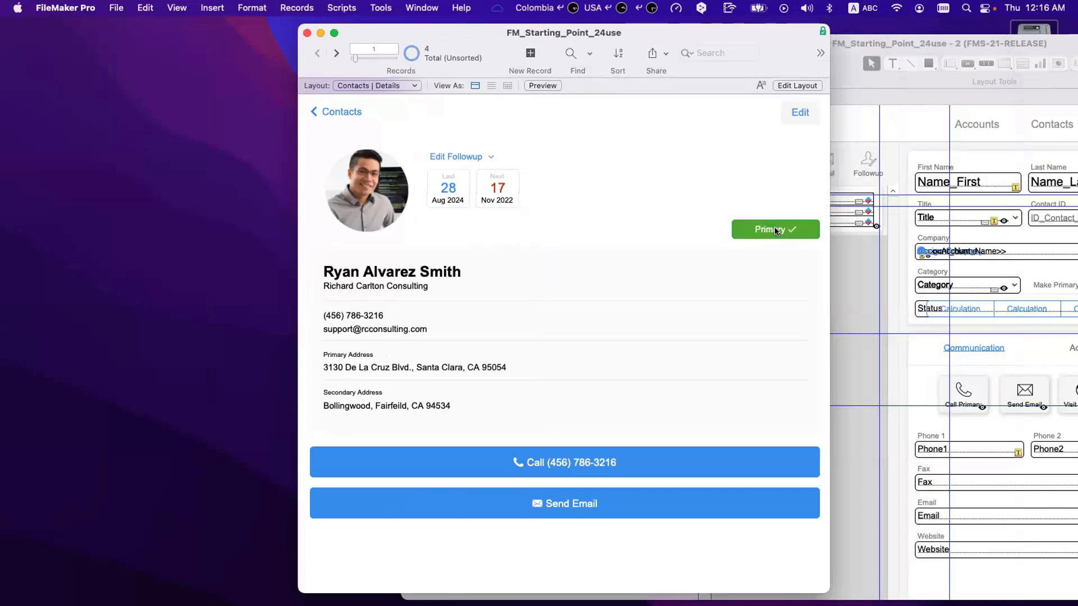
pyautogui.click(774, 227)
pyautogui.click(774, 226)
pyautogui.click(756, 227)
pyautogui.click(747, 233)
pyautogui.click(748, 233)
pyautogui.click(747, 234)
# - Reposition the details and L300a data entry windows to compare their contact sections, and return to the details window
pyautogui.moveTo(649, 30); pyautogui.dragTo(461, 35)
pyautogui.click(801, 202)
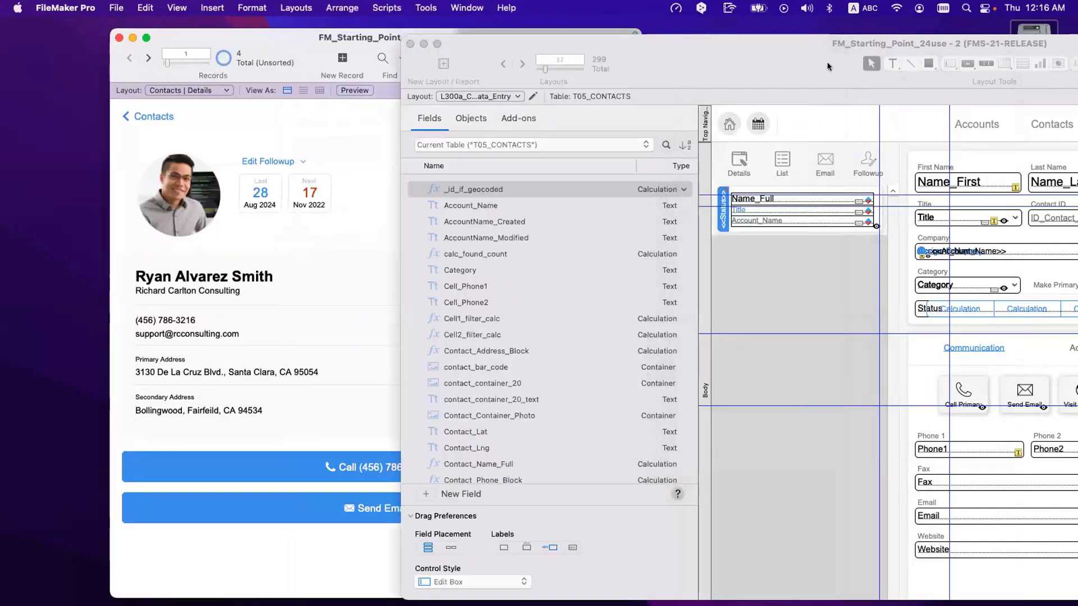
pyautogui.moveTo(830, 64); pyautogui.dragTo(579, 67)
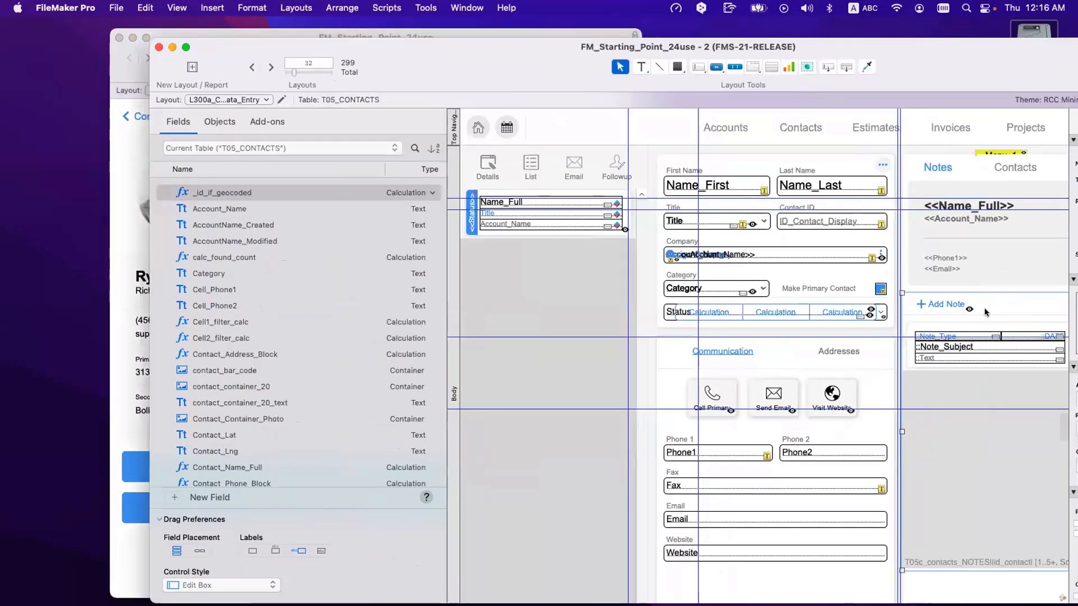
pyautogui.hscroll(5, 980, 314)
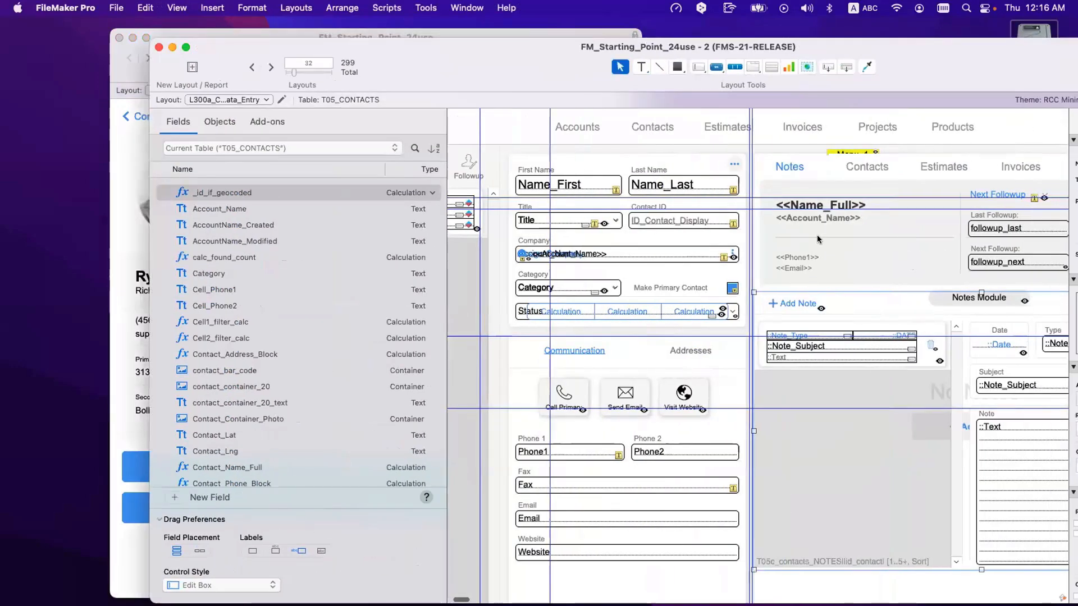
pyautogui.click(860, 166)
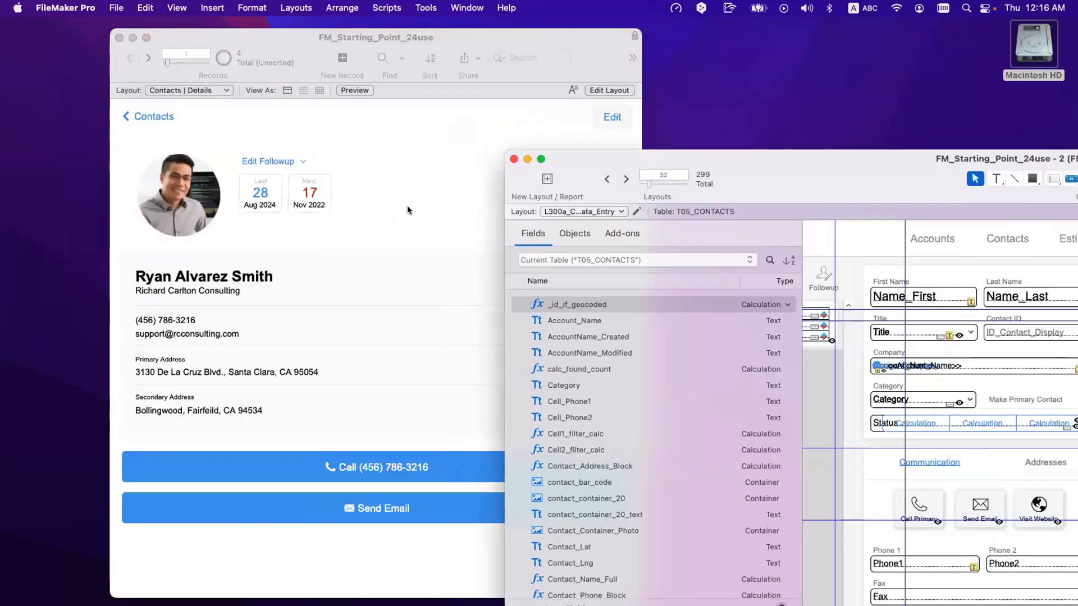
pyautogui.click(408, 208)
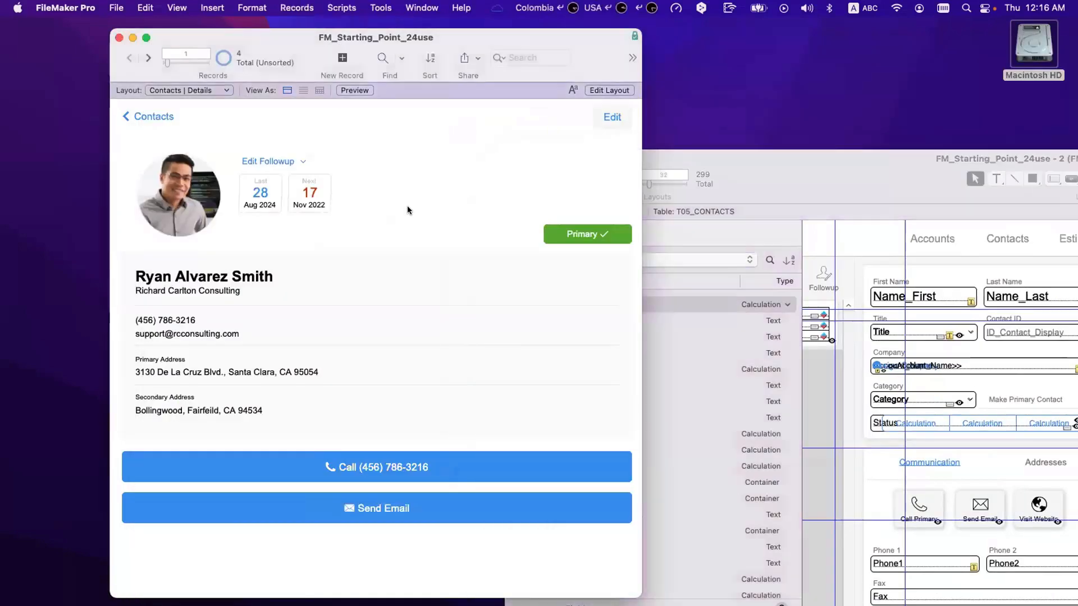